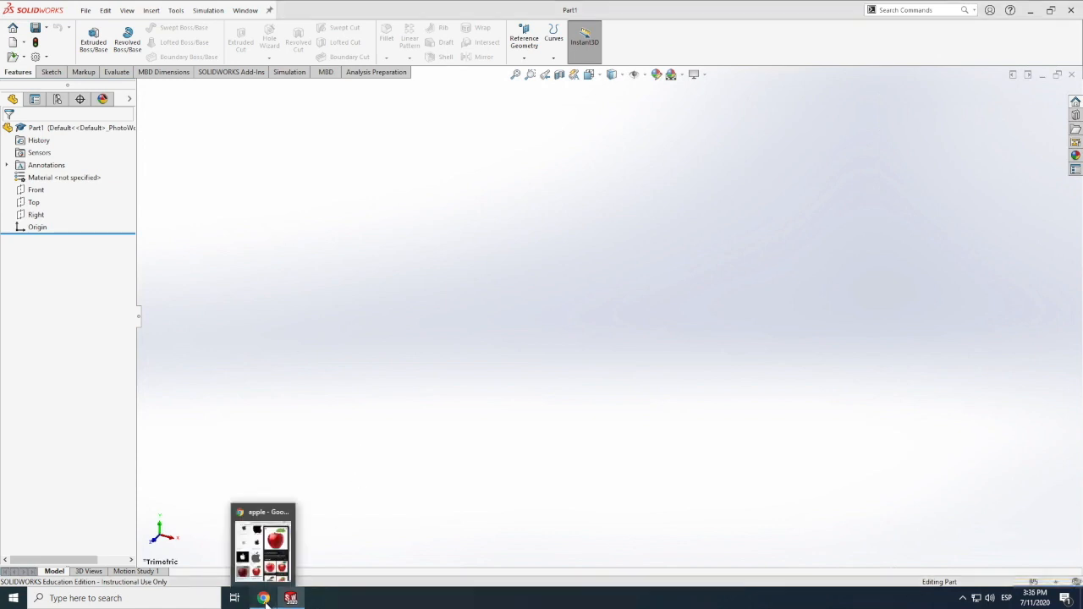
- Switch to Chrome and examine the apple, jet engine fan and airplane wing reference images, returning to SOLIDWORKS after revisiting the apple
click(264, 598)
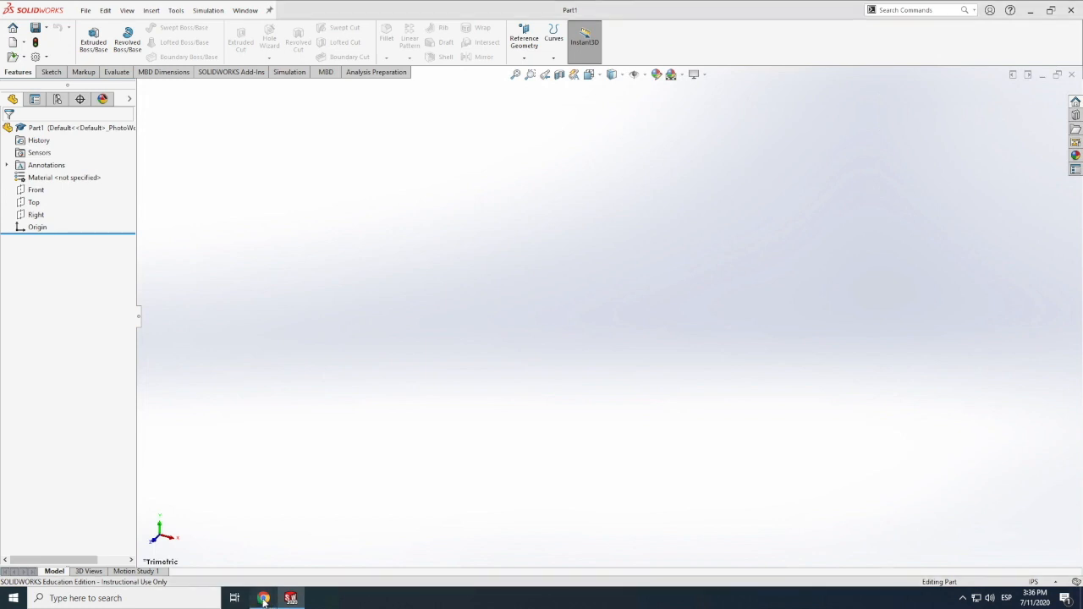
click(264, 598)
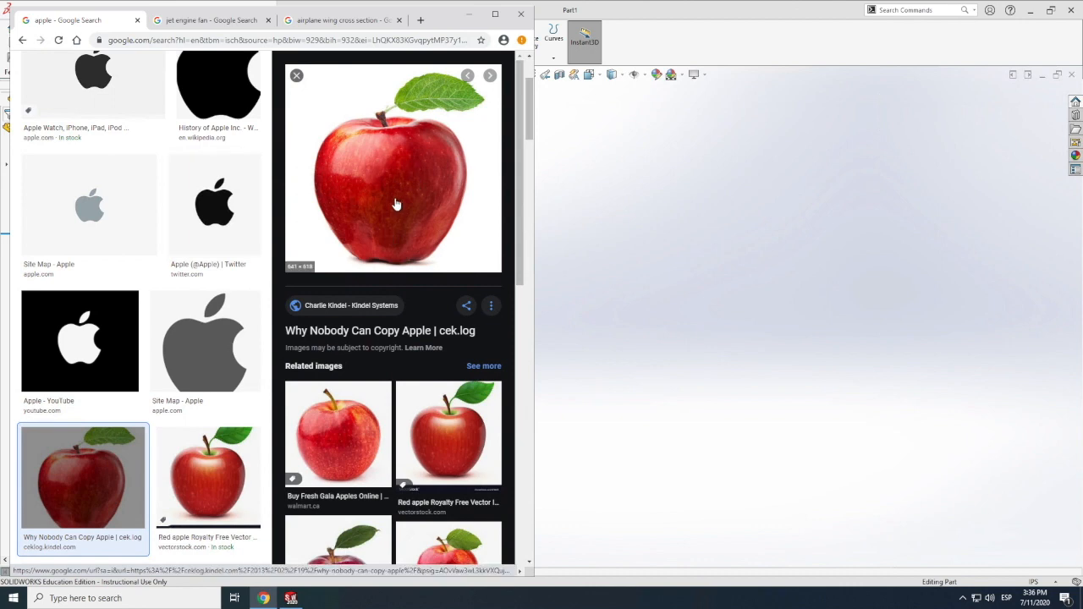
scroll(396, 205, right, 1)
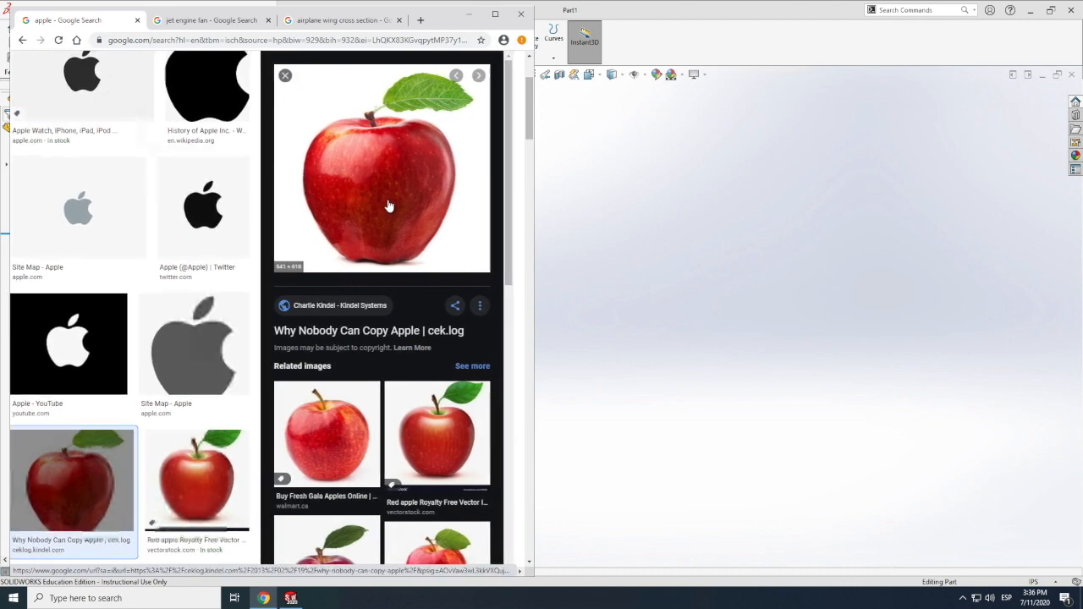
scroll(389, 205, left, 1)
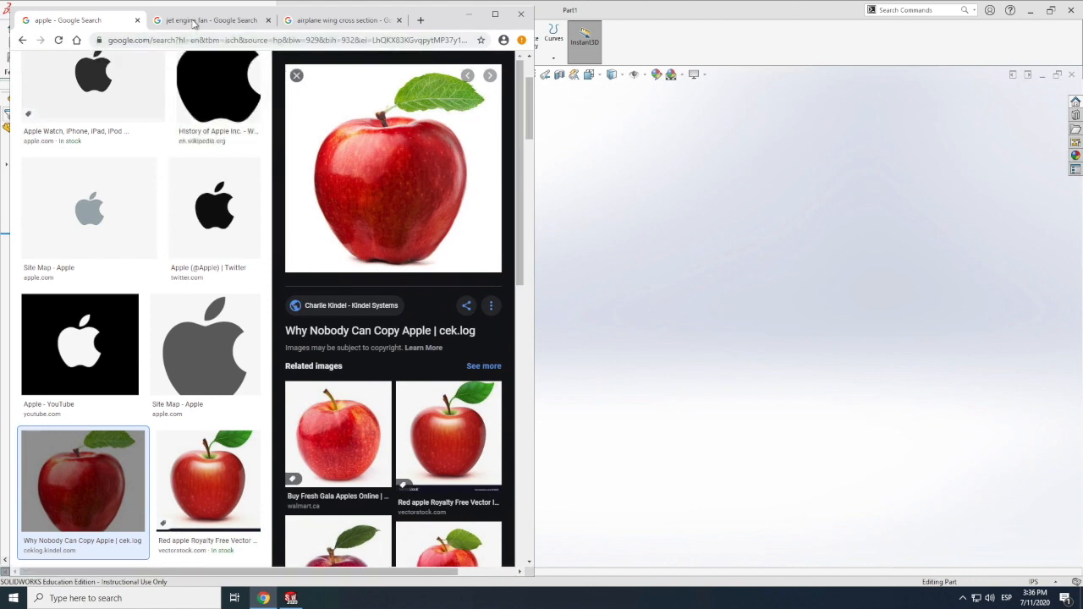
key(ctrl+Tab)
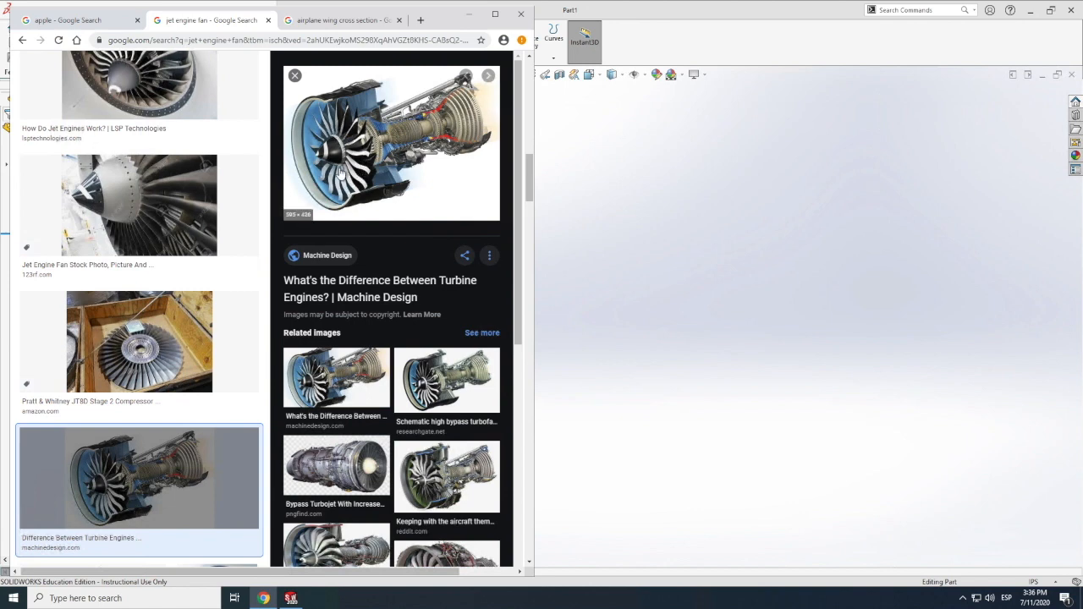
scroll(342, 177, right, 1)
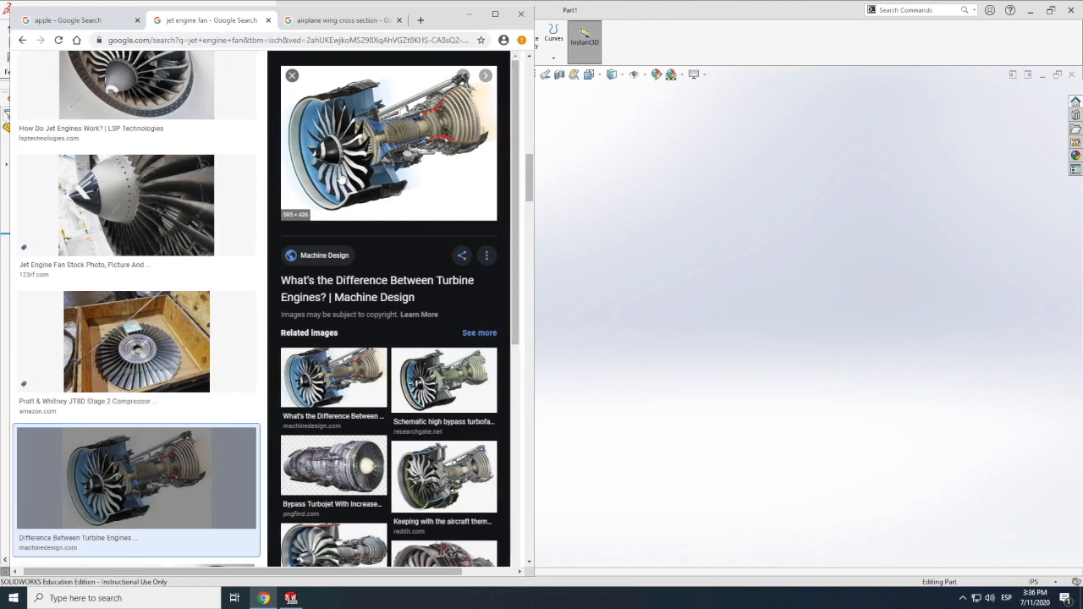
scroll(341, 179, left, 1)
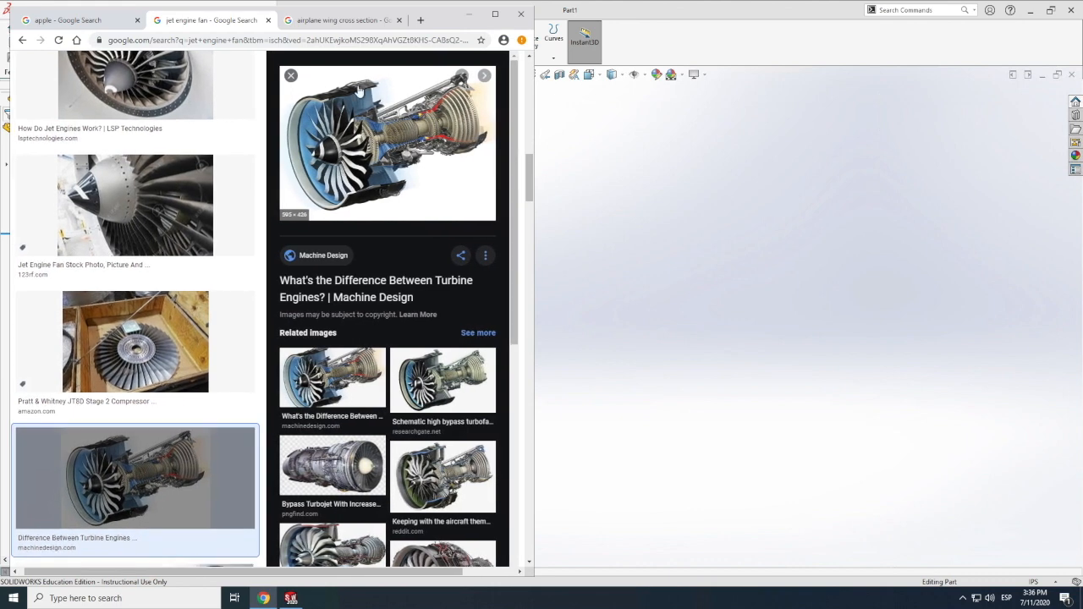
click(350, 21)
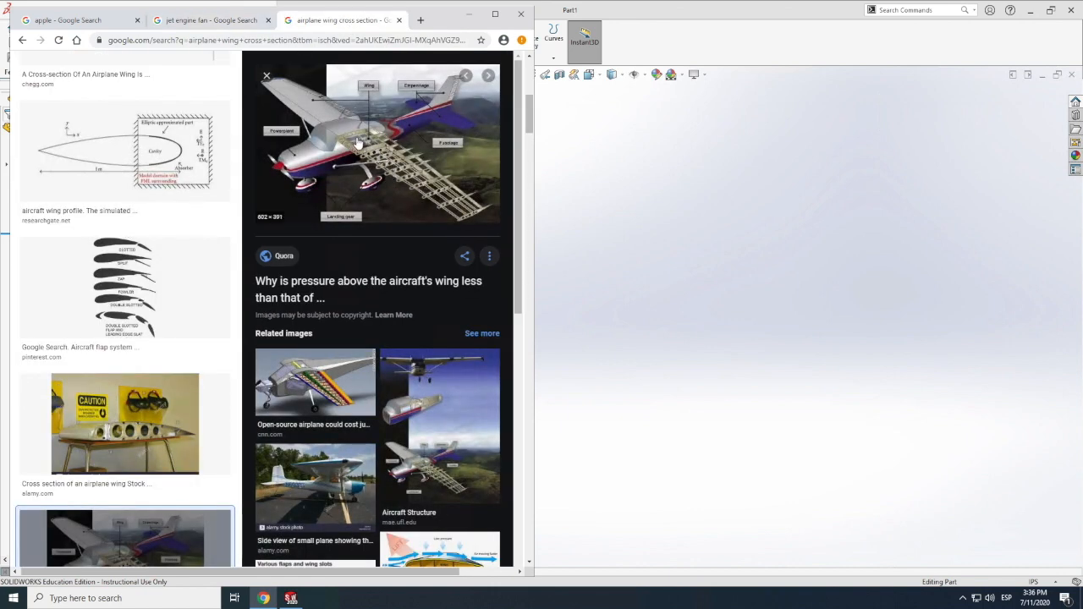
scroll(438, 216, left, 1)
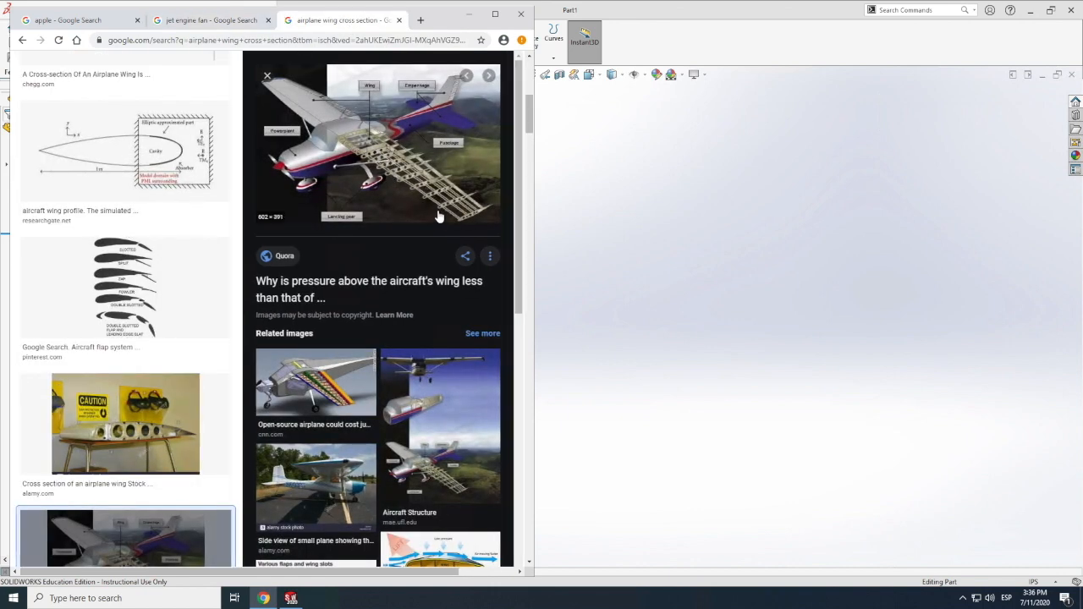
click(70, 23)
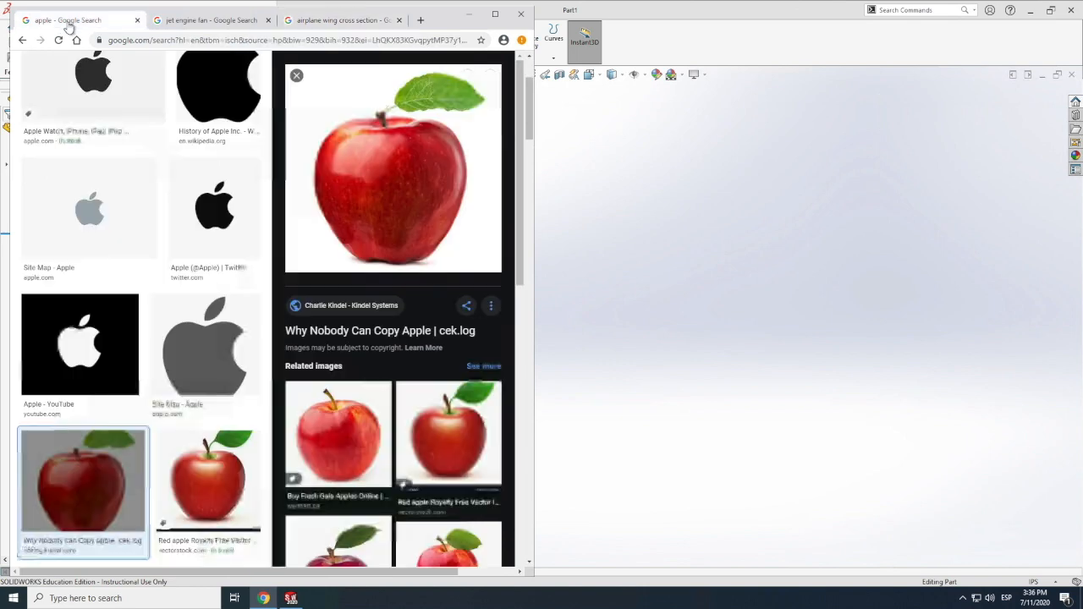
click(470, 15)
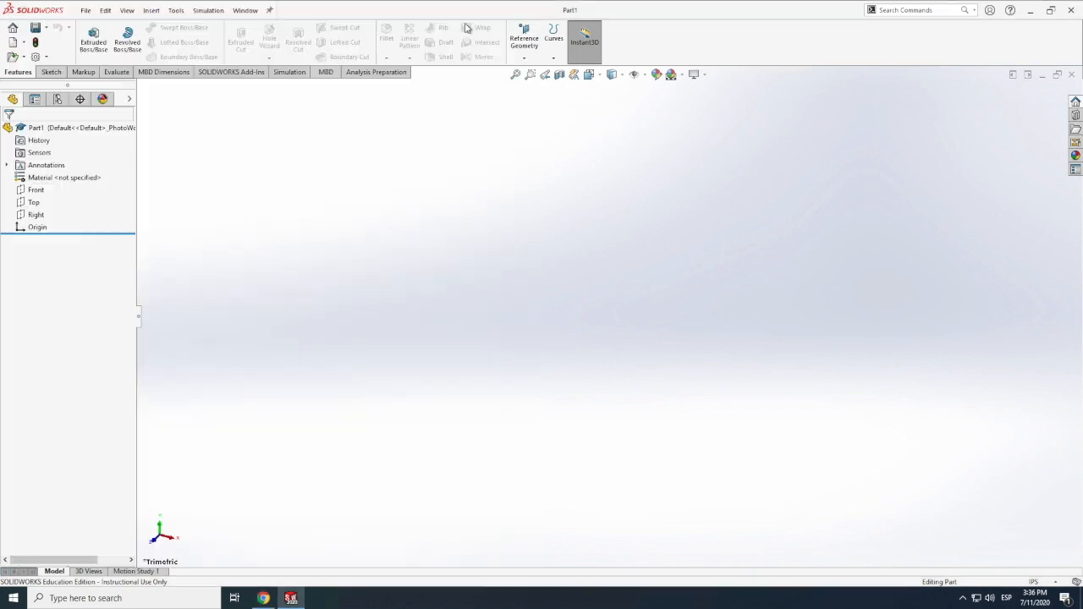
- Start a new sketch on the Front plane
click(50, 74)
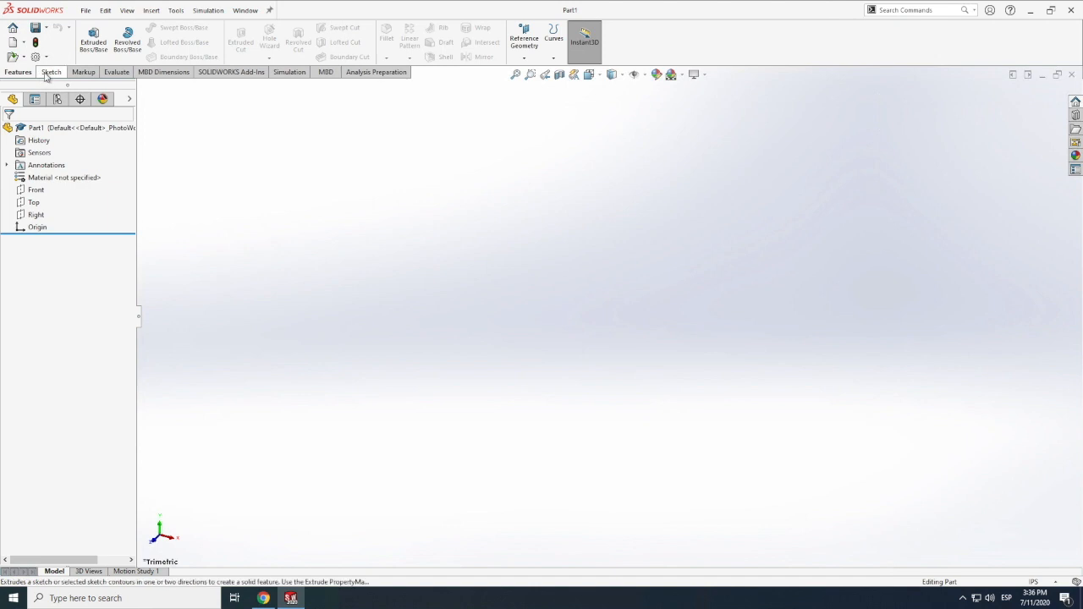
click(49, 72)
click(88, 36)
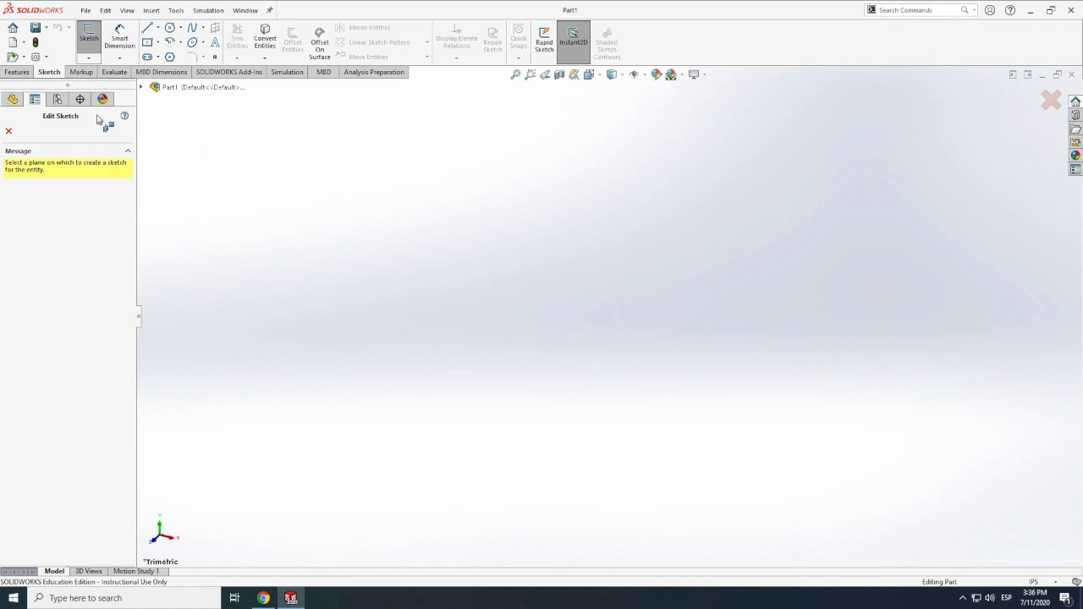
click(9, 133)
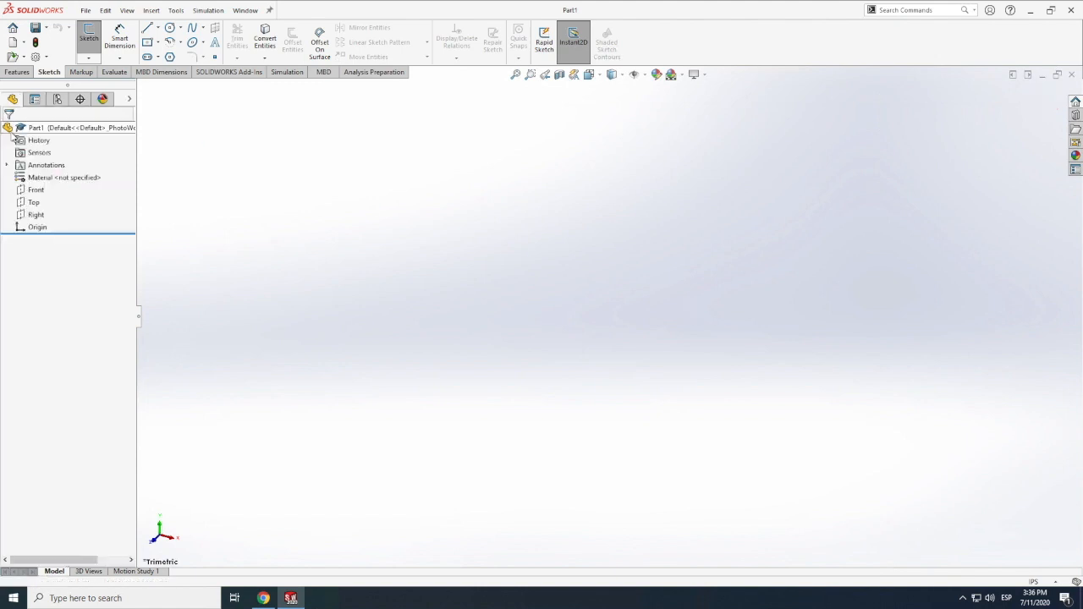
click(88, 35)
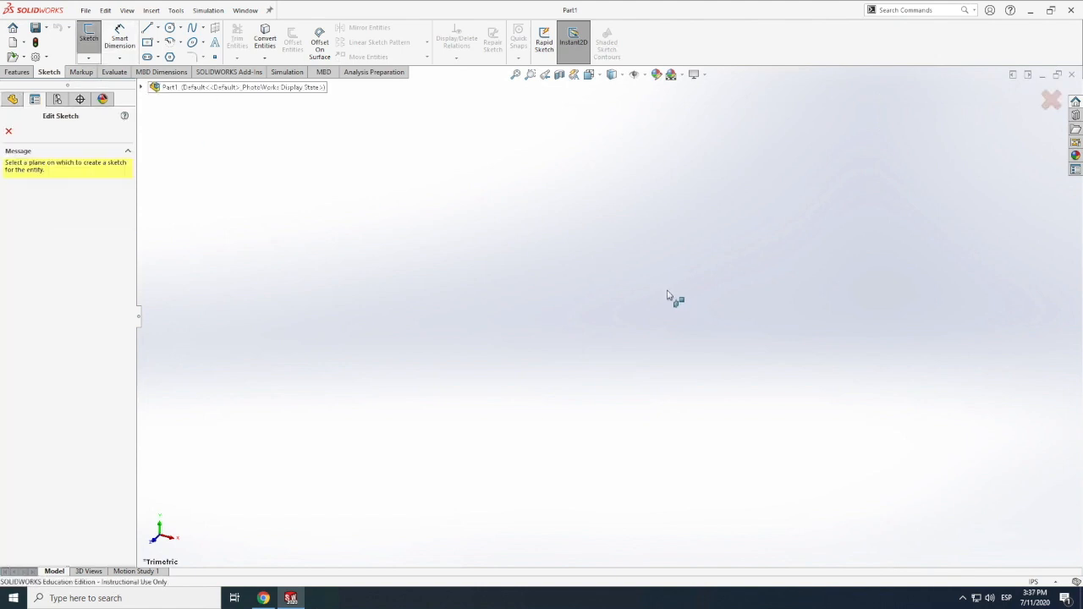
key(space)
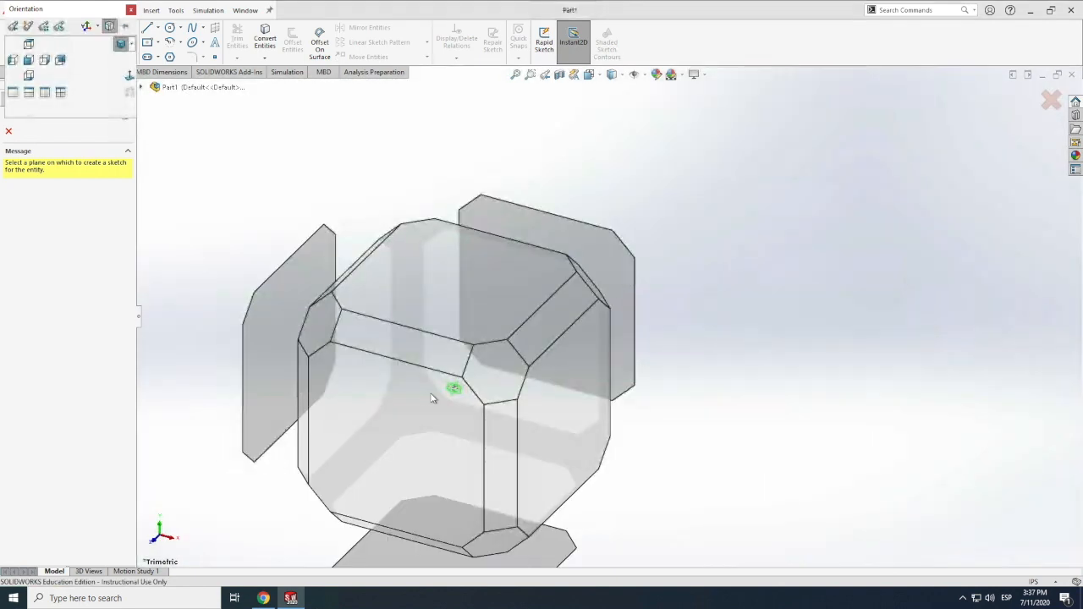
click(451, 401)
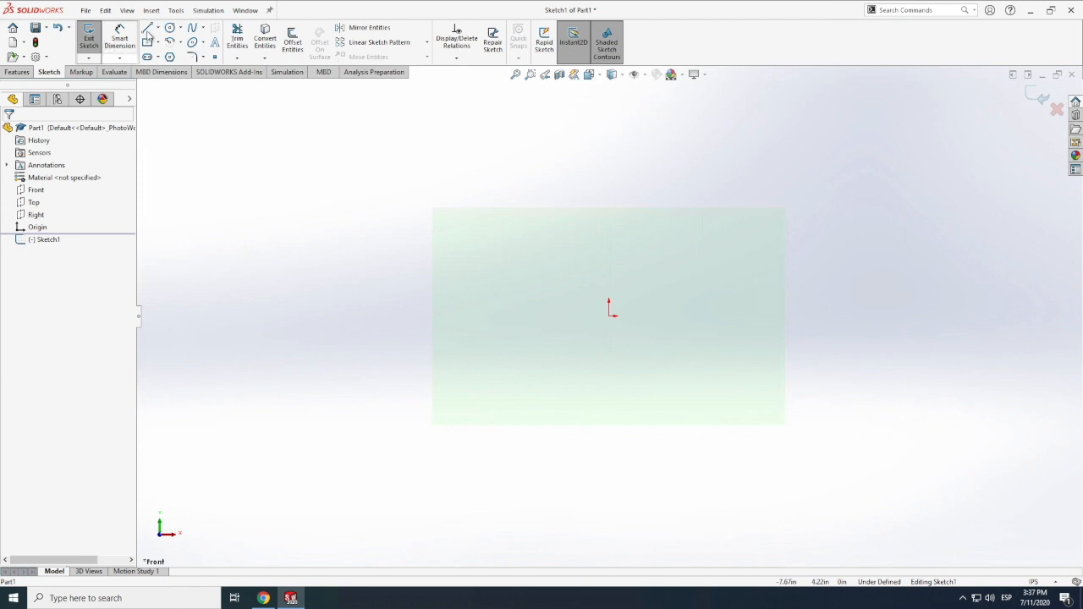
- Draw a vertical centerline about 2.75 in long upward from the origin
click(157, 28)
click(173, 55)
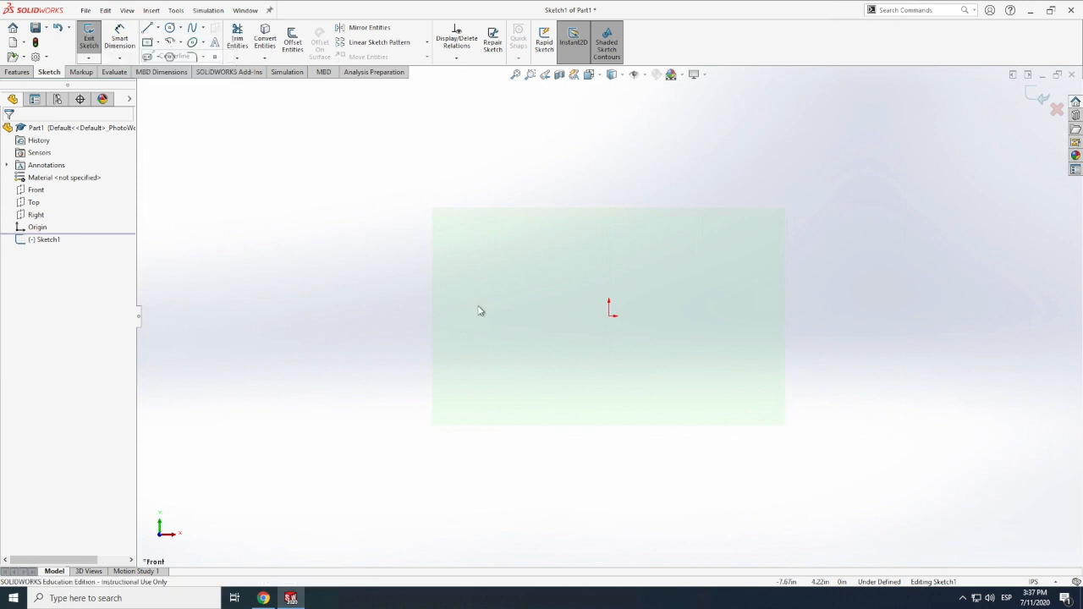
click(609, 314)
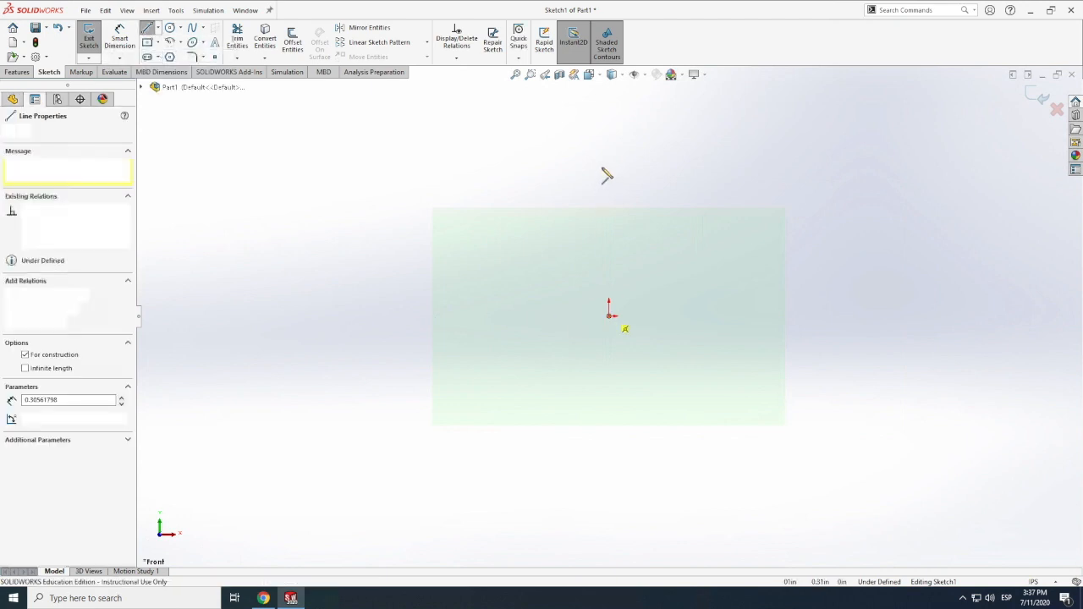
click(608, 165)
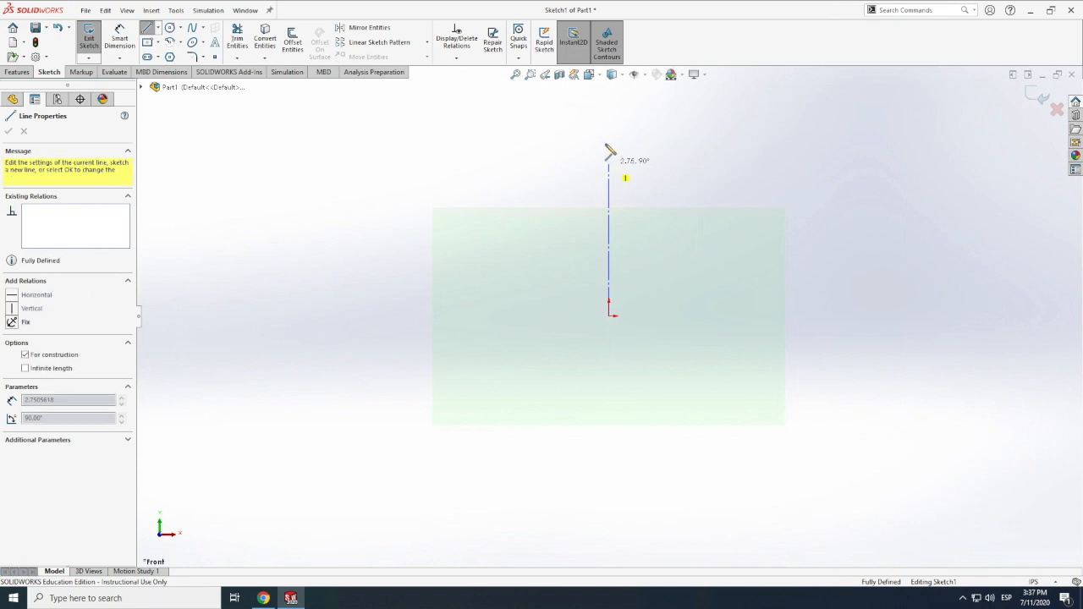
key(Escape)
- Dimension the vertical centerline's length and set it to 2 in
scroll(611, 107, down, 1)
click(124, 30)
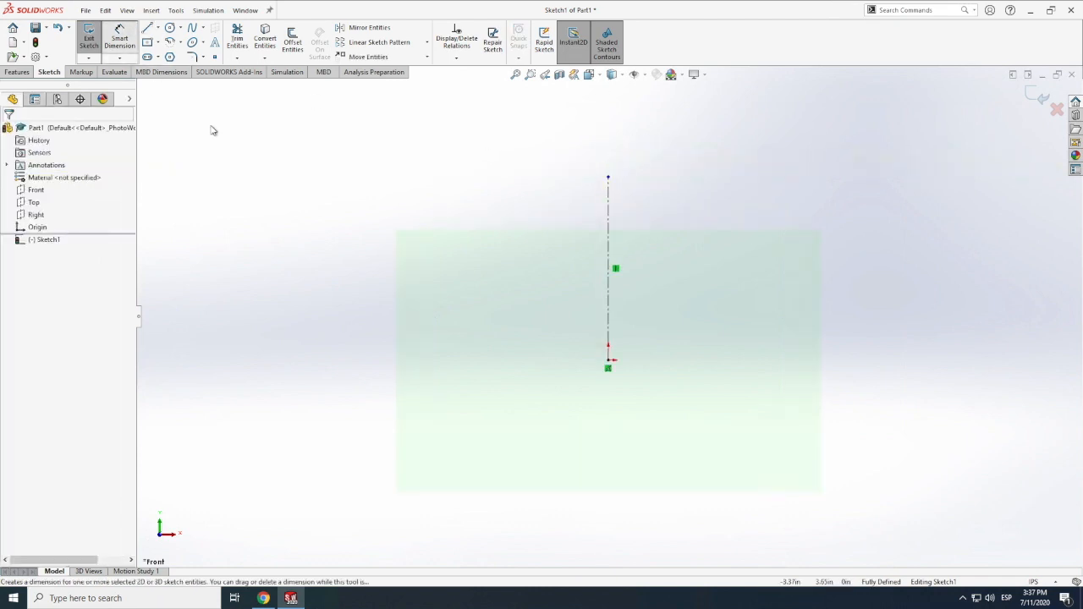
click(566, 237)
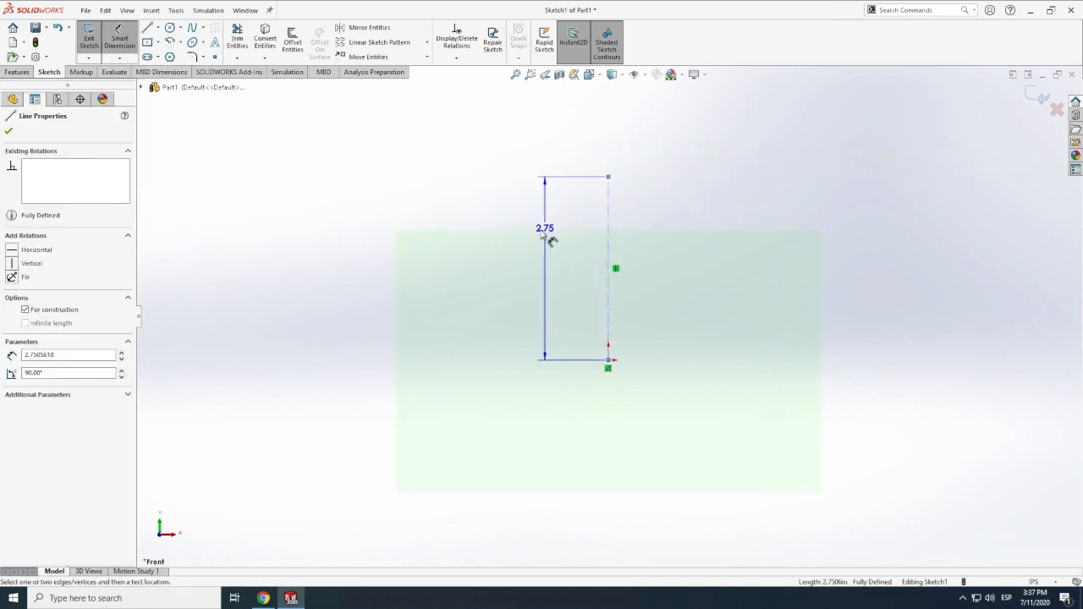
click(549, 236)
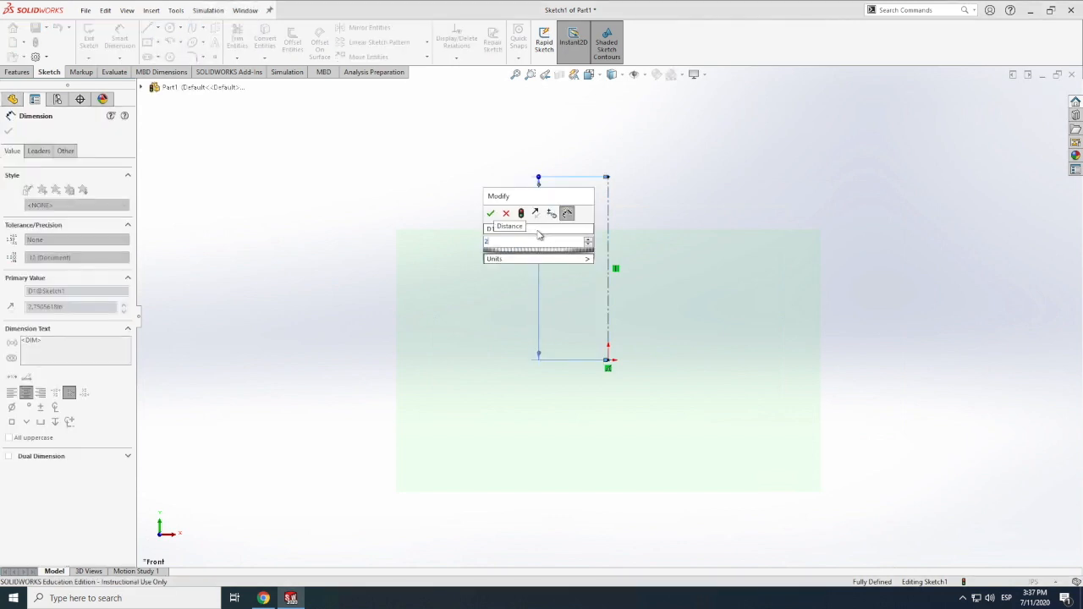
text(2)
key(Return)
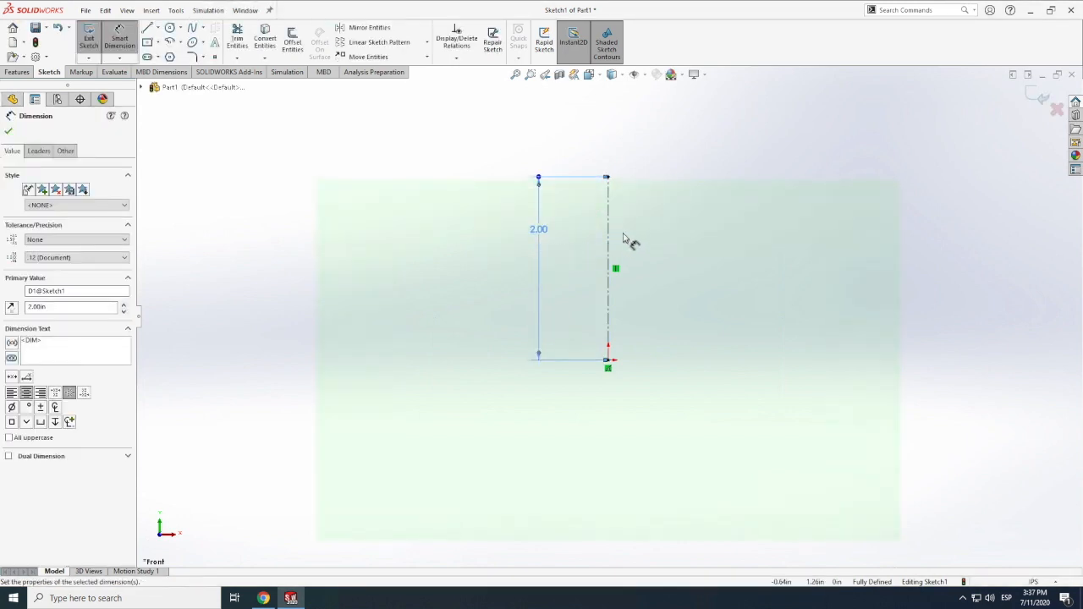
- Sketch a half-apple profile with a spline from the centerline's upper endpoint, bulging outward and curling inward through a small bottom dimple to the origin
click(193, 30)
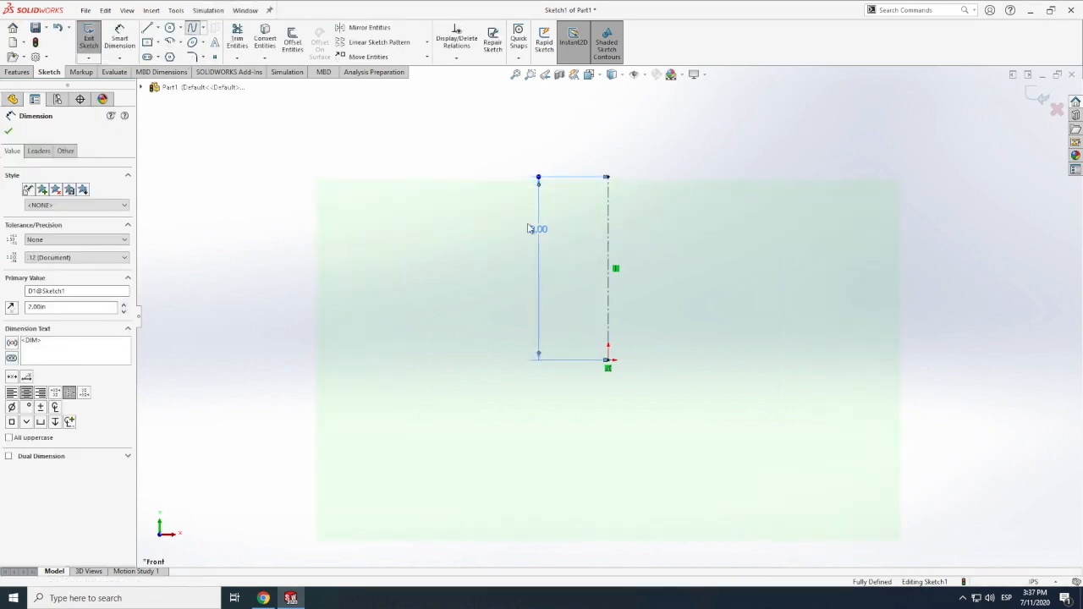
click(626, 177)
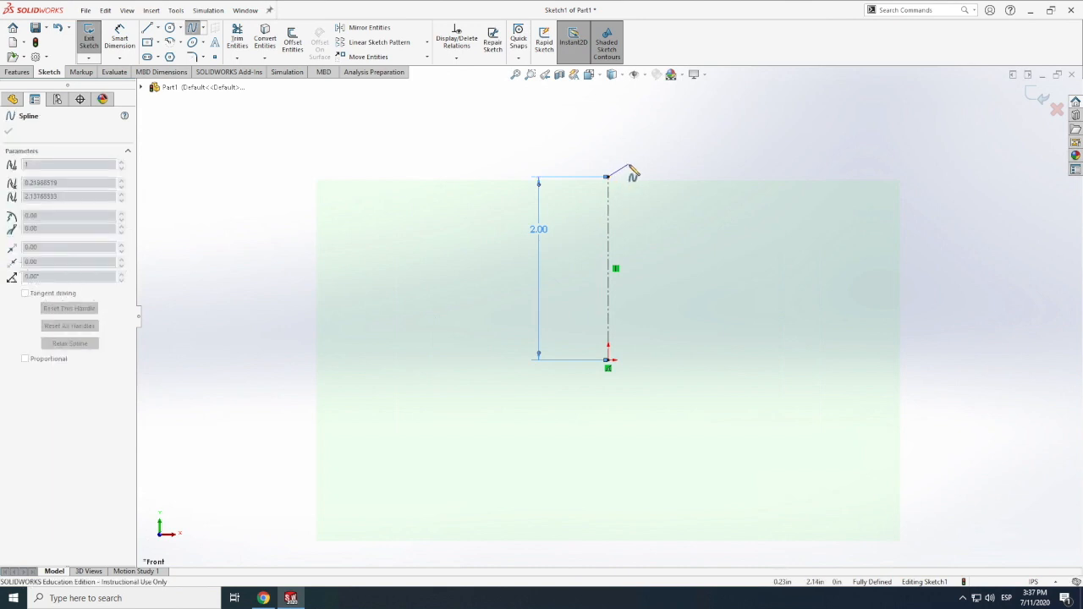
click(666, 159)
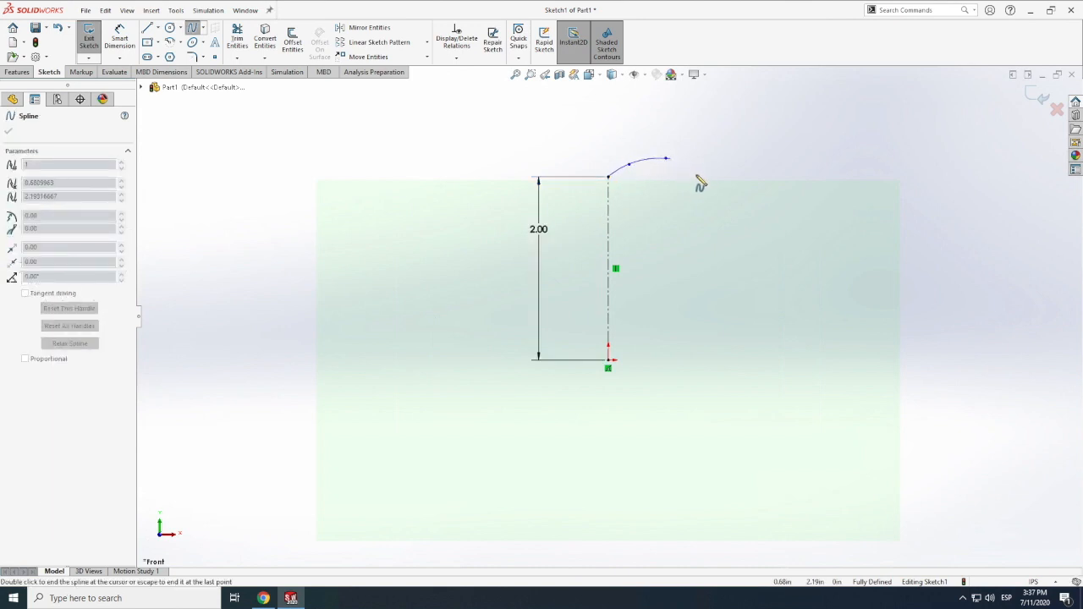
click(704, 185)
click(716, 237)
scroll(720, 283, up, 3)
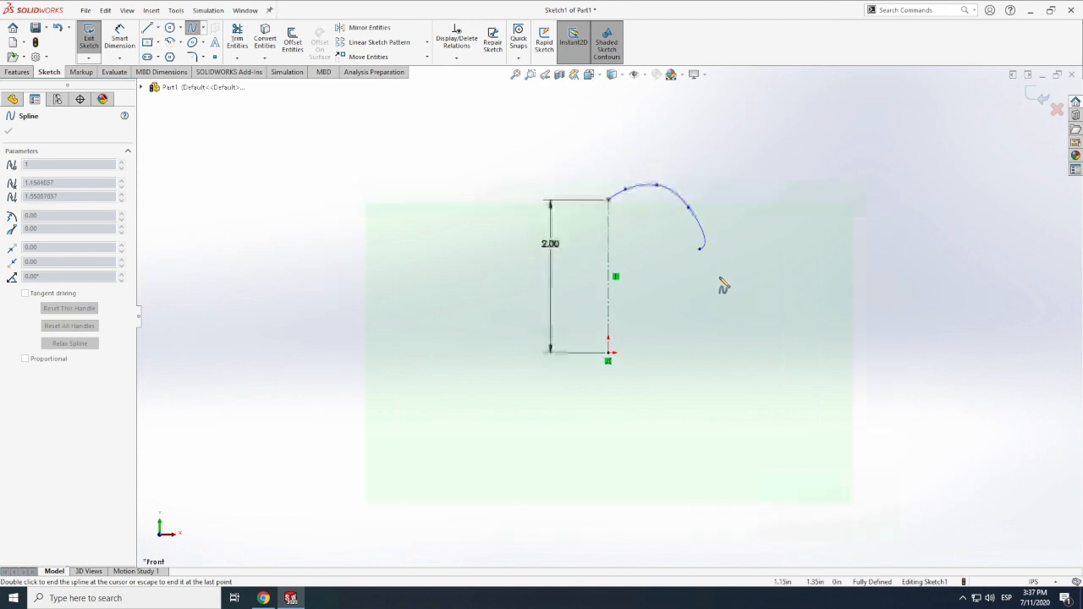
scroll(720, 293, down, 2)
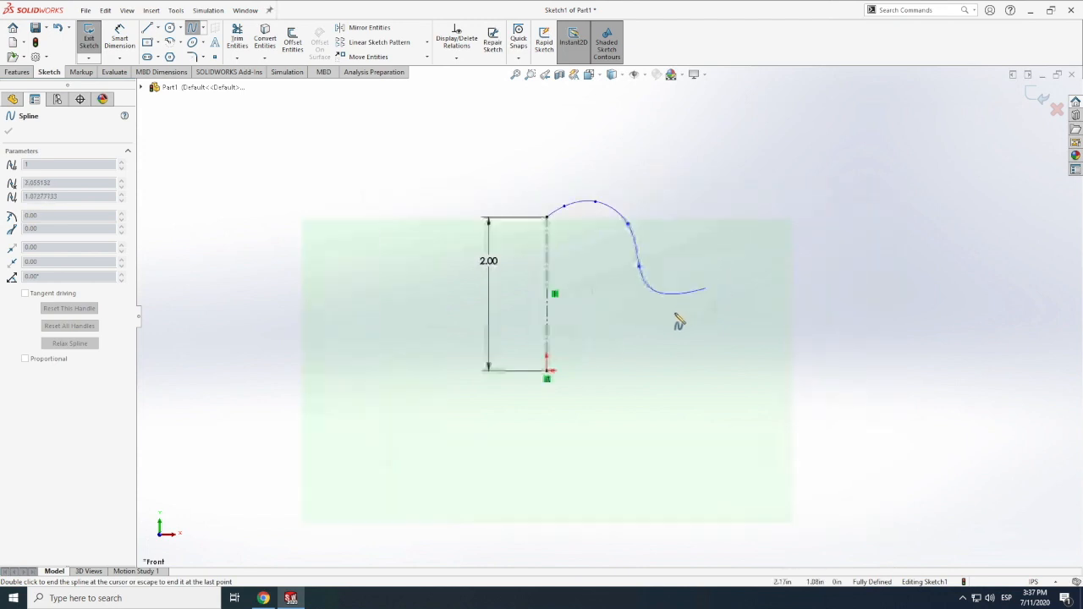
scroll(628, 332, up, 2)
click(623, 331)
scroll(623, 334, down, 2)
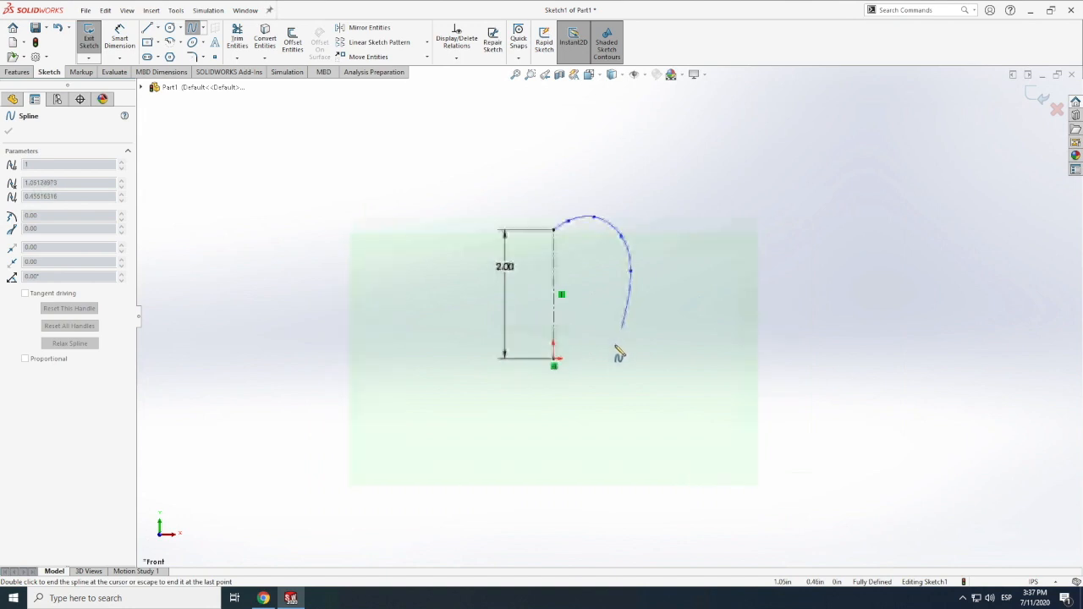
scroll(614, 346, up, 2)
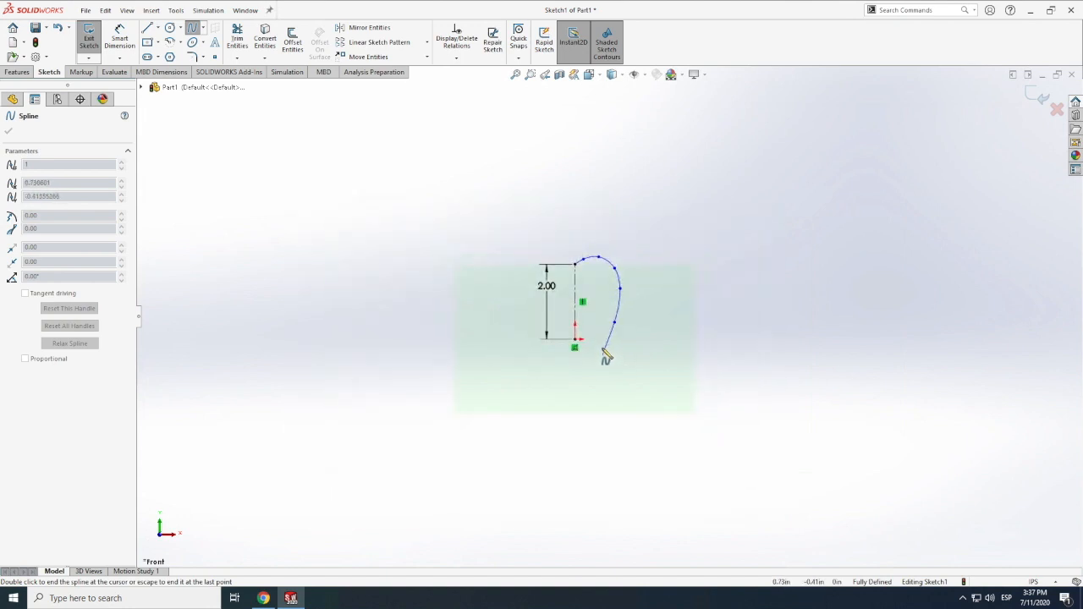
scroll(605, 349, down, 3)
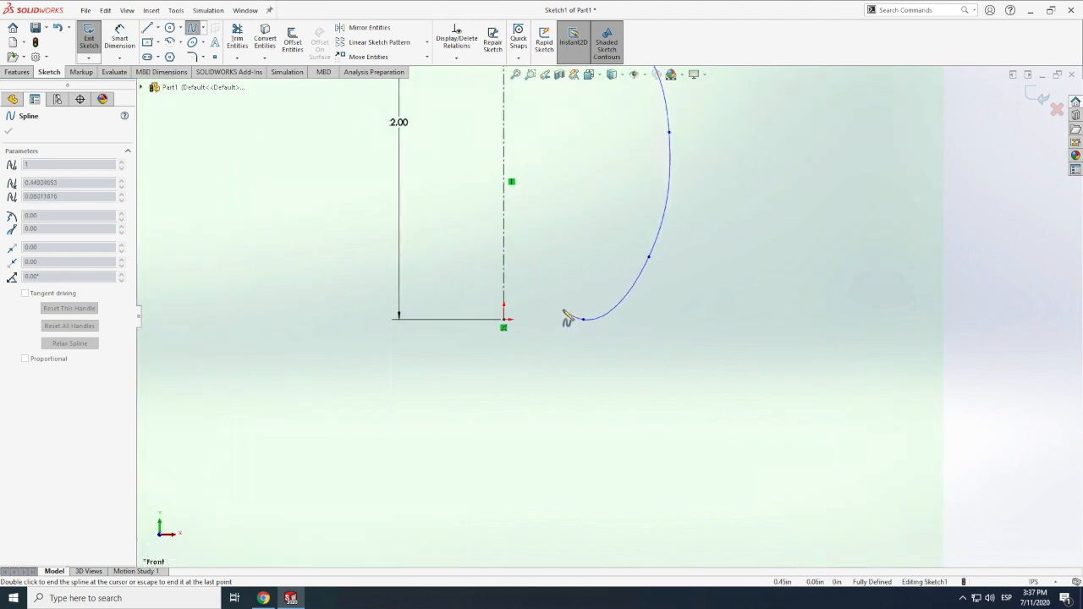
click(562, 309)
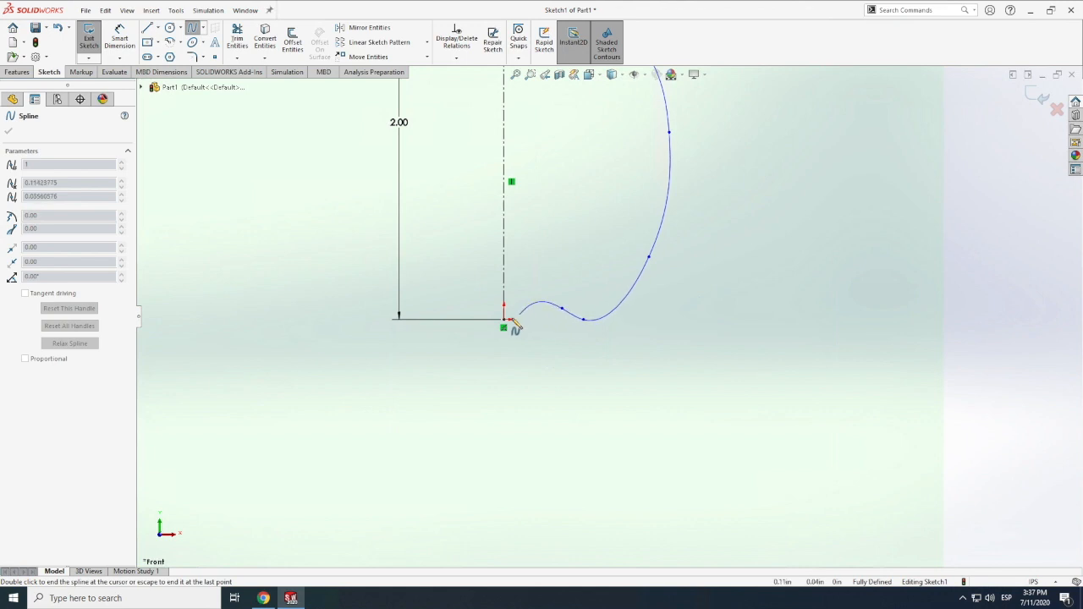
double_click(533, 312)
click(505, 321)
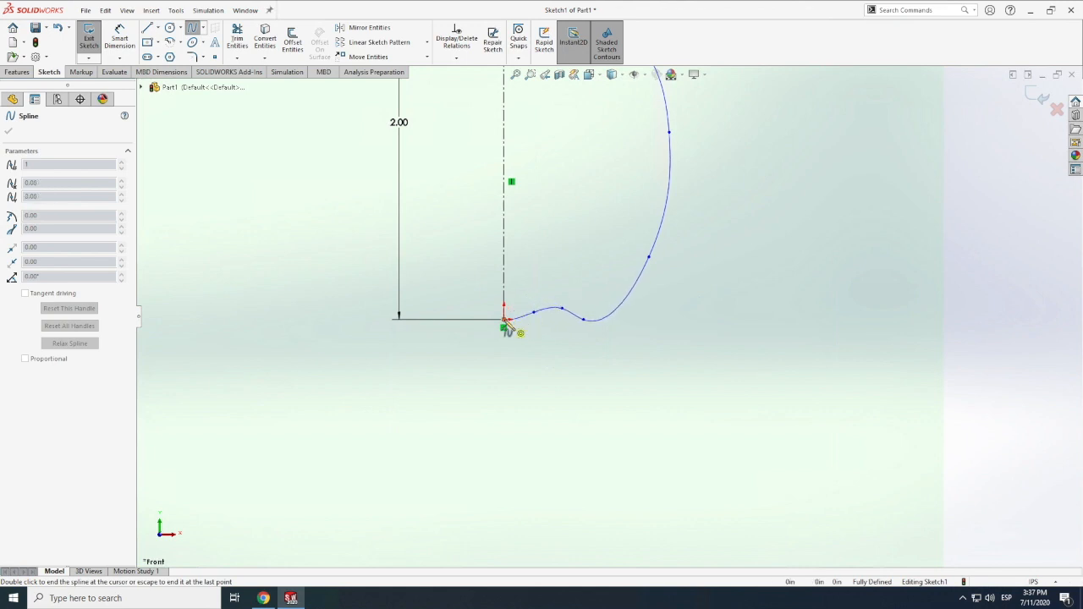
key(Escape)
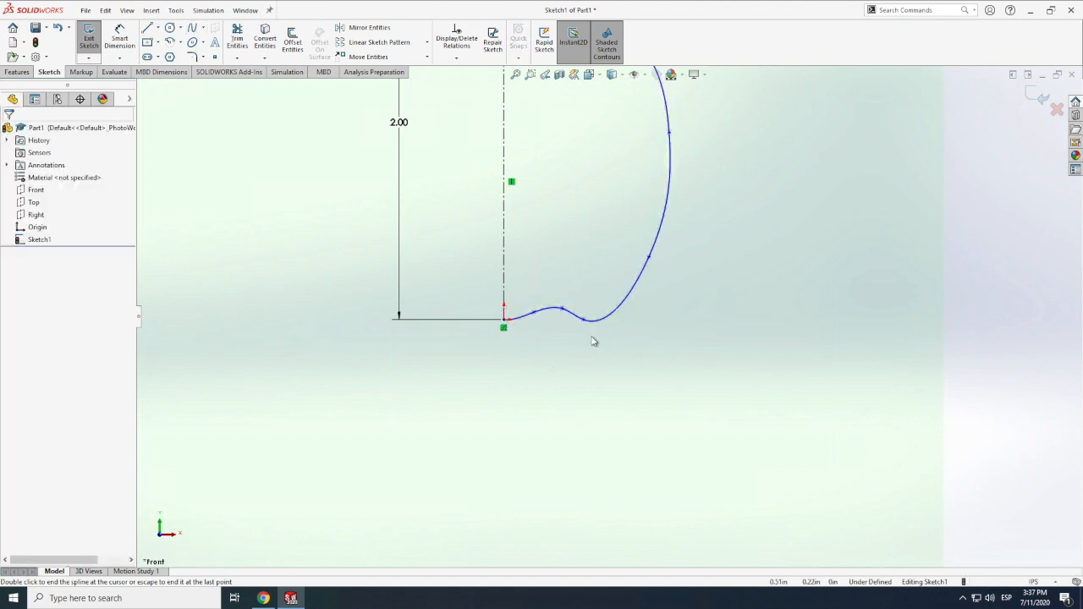
- Close the half-profile sketch and start another new sketch on the Front plane
scroll(592, 342, up, 3)
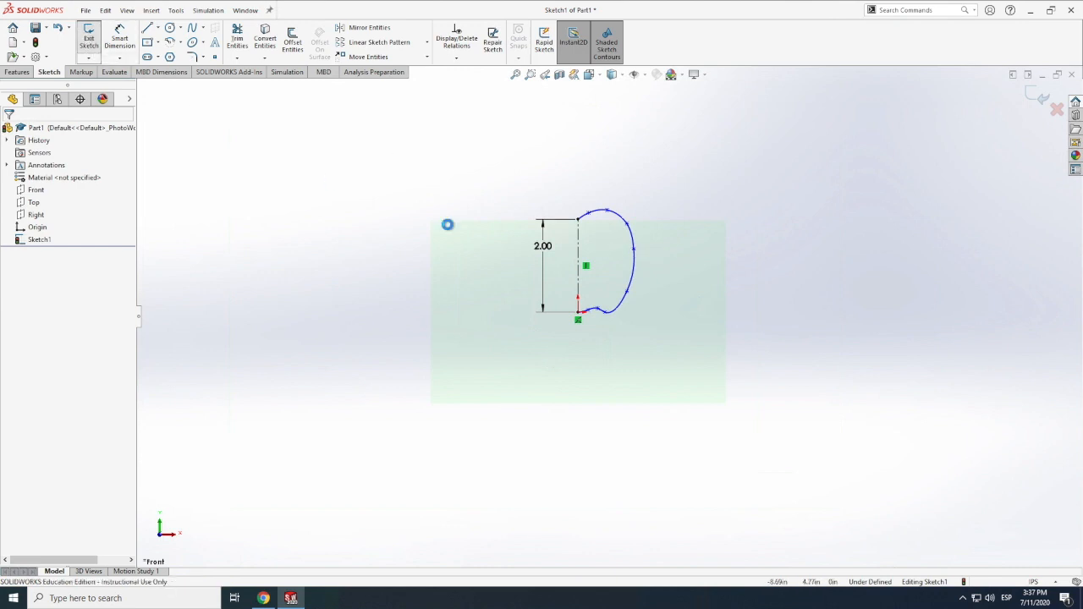
click(874, 330)
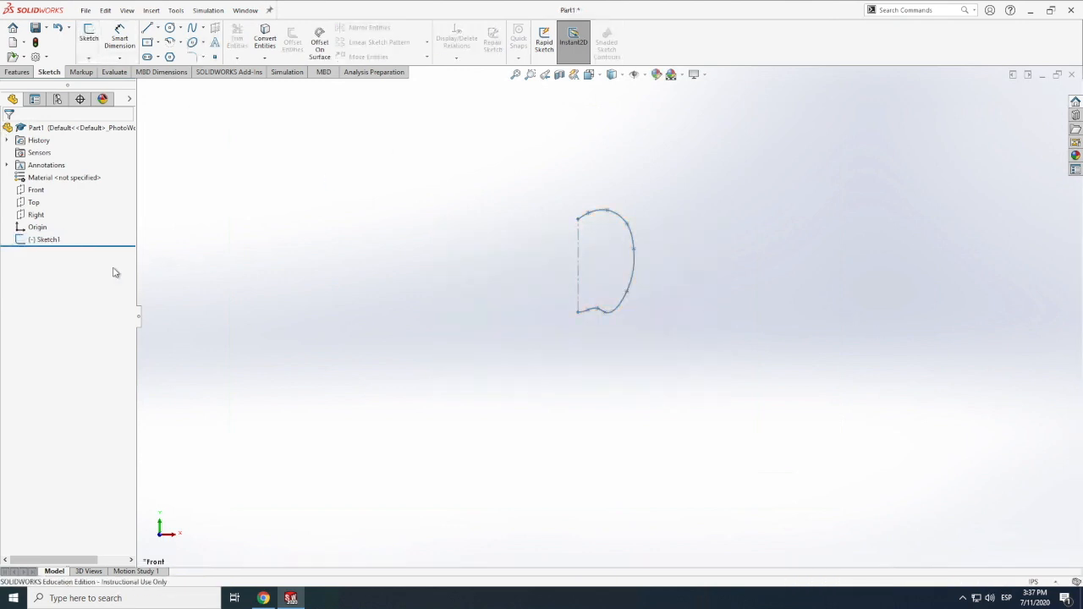
click(89, 35)
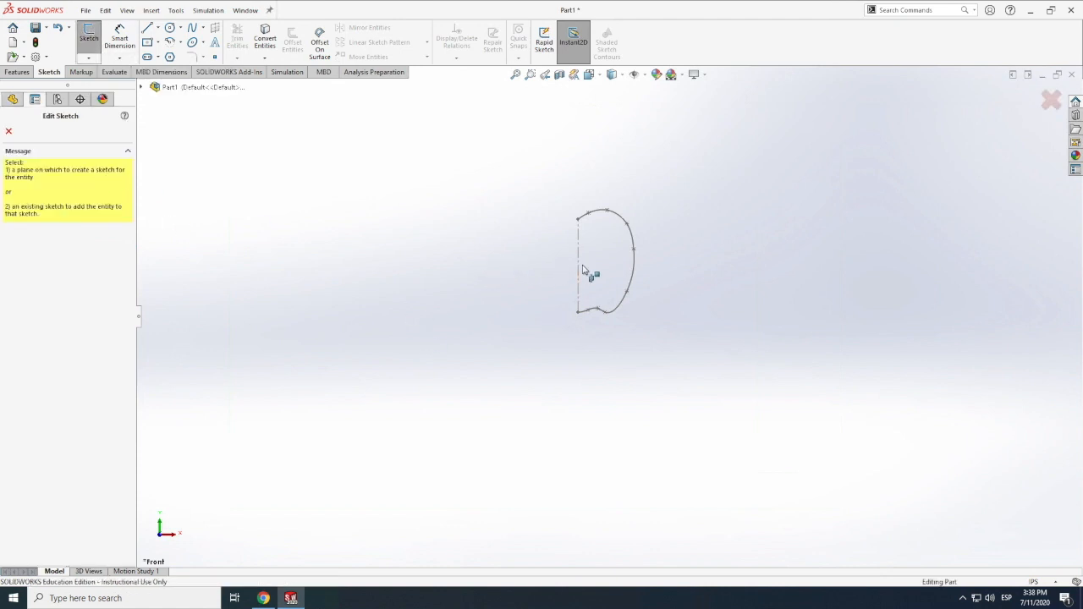
click(491, 333)
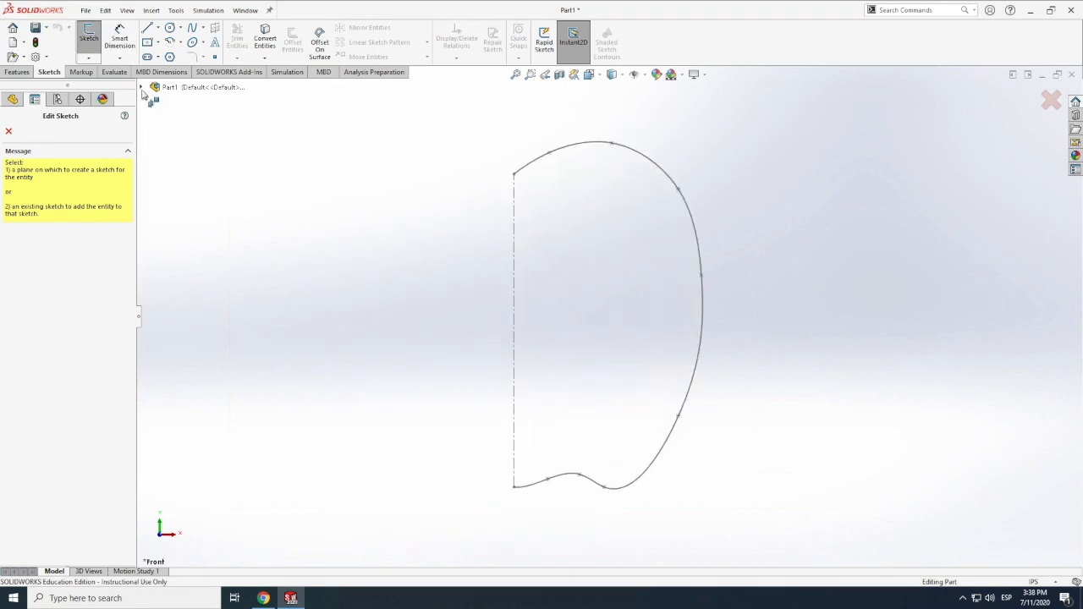
click(143, 88)
click(174, 148)
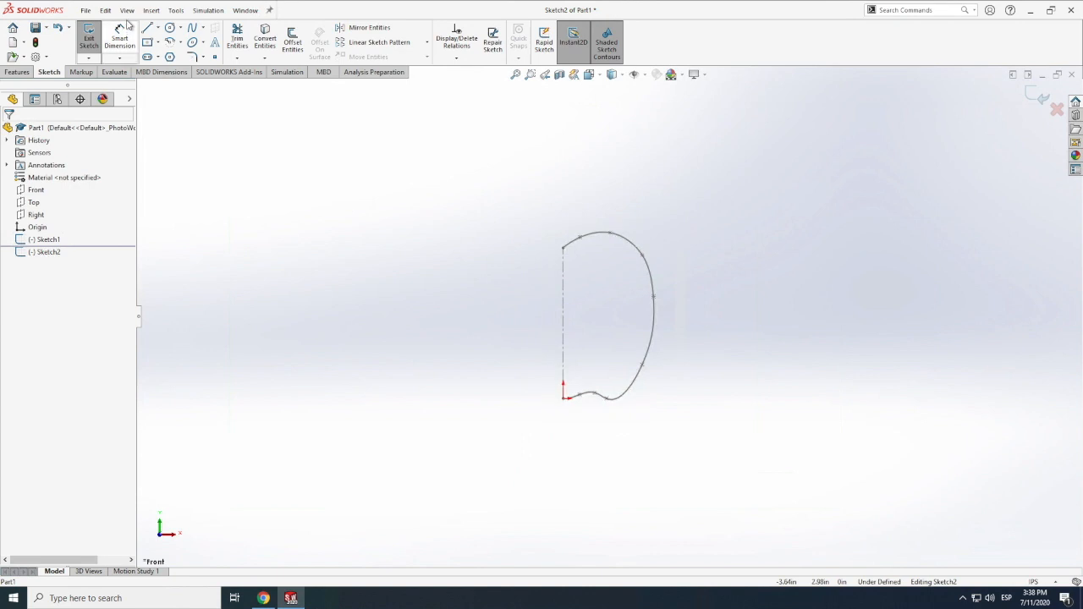
- Sketch the opposite half-apple profile with a spline from the centerline's upper endpoint through a small bottom dimple to the origin, and close the sketch
click(192, 28)
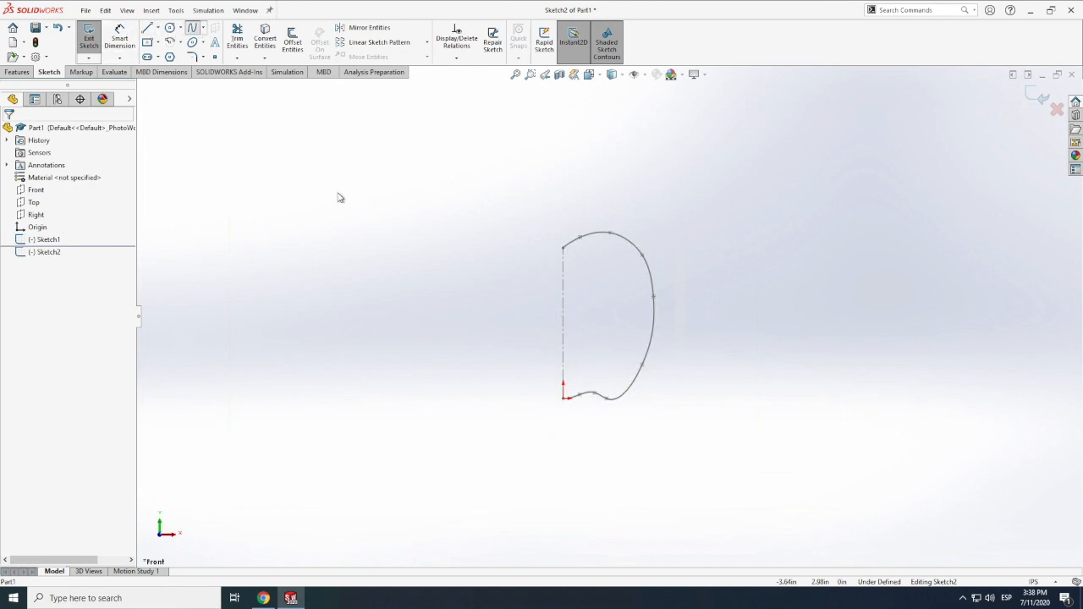
click(556, 248)
click(523, 236)
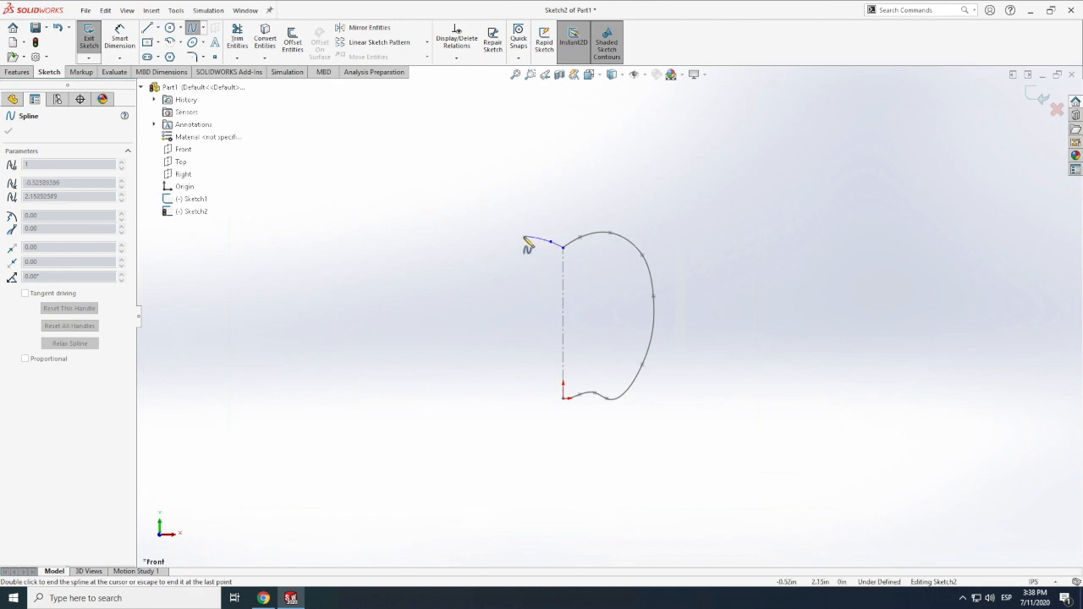
click(493, 248)
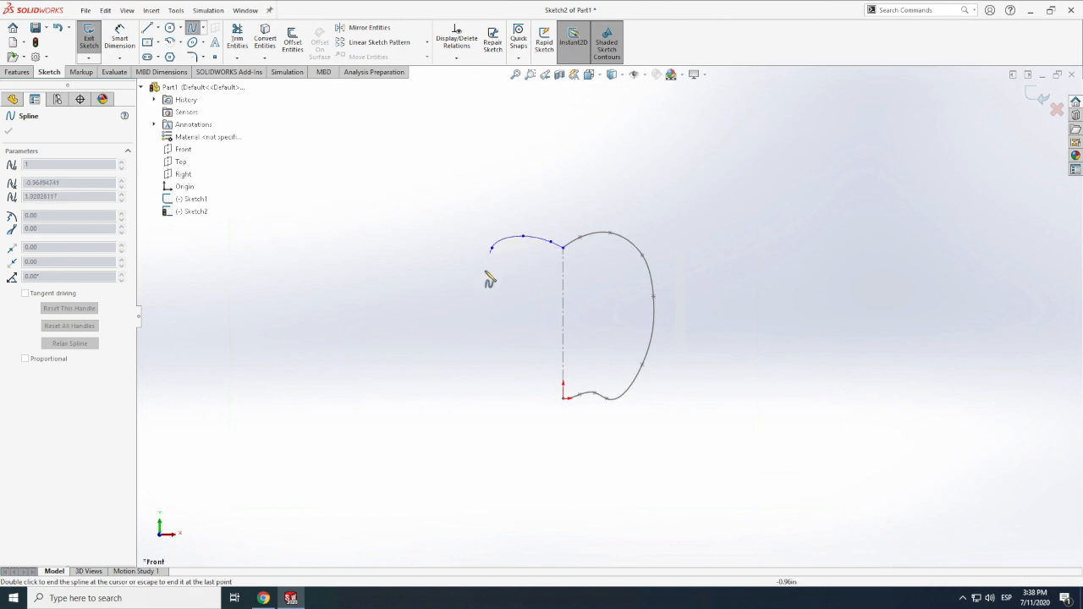
click(478, 282)
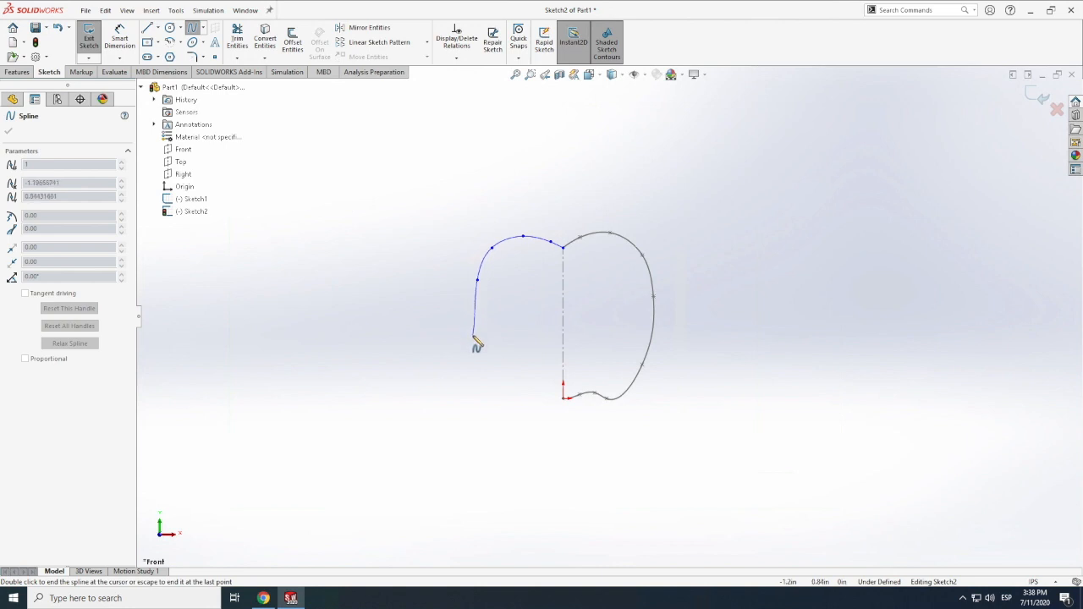
click(479, 343)
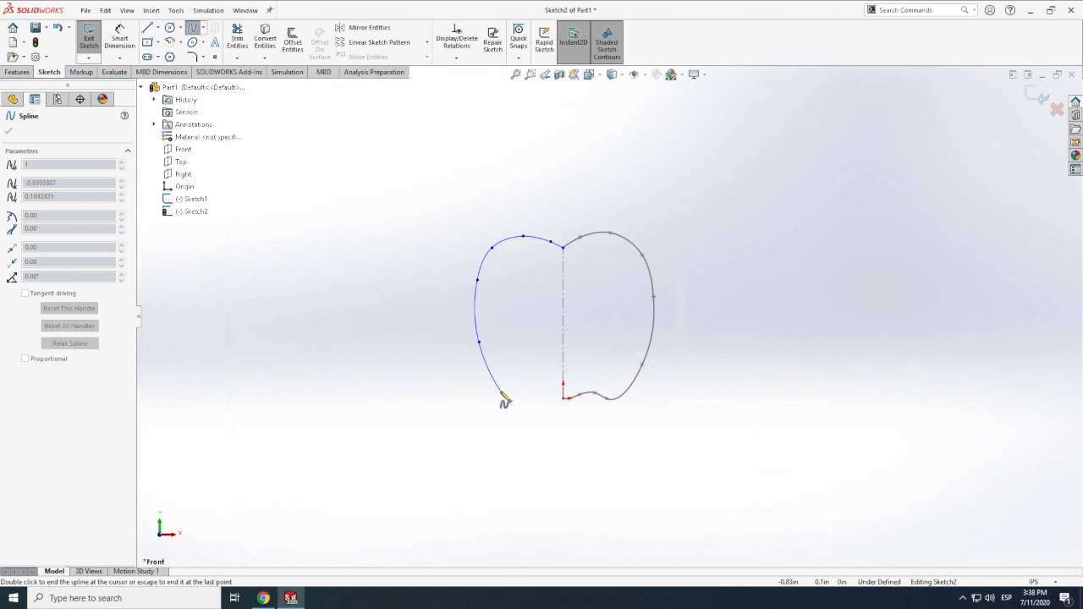
click(502, 393)
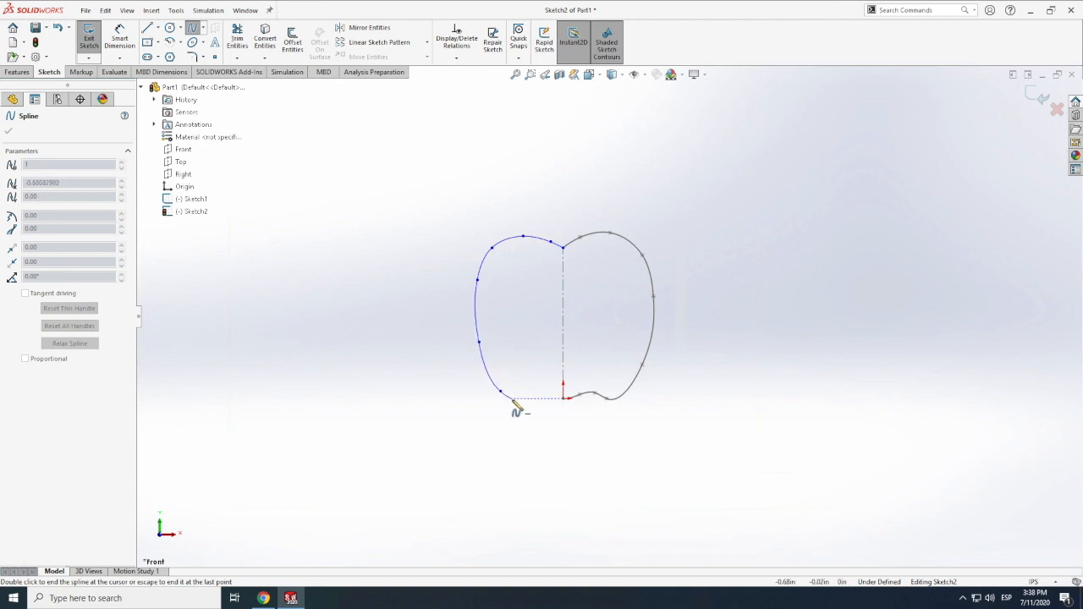
click(512, 398)
click(564, 398)
key(Escape)
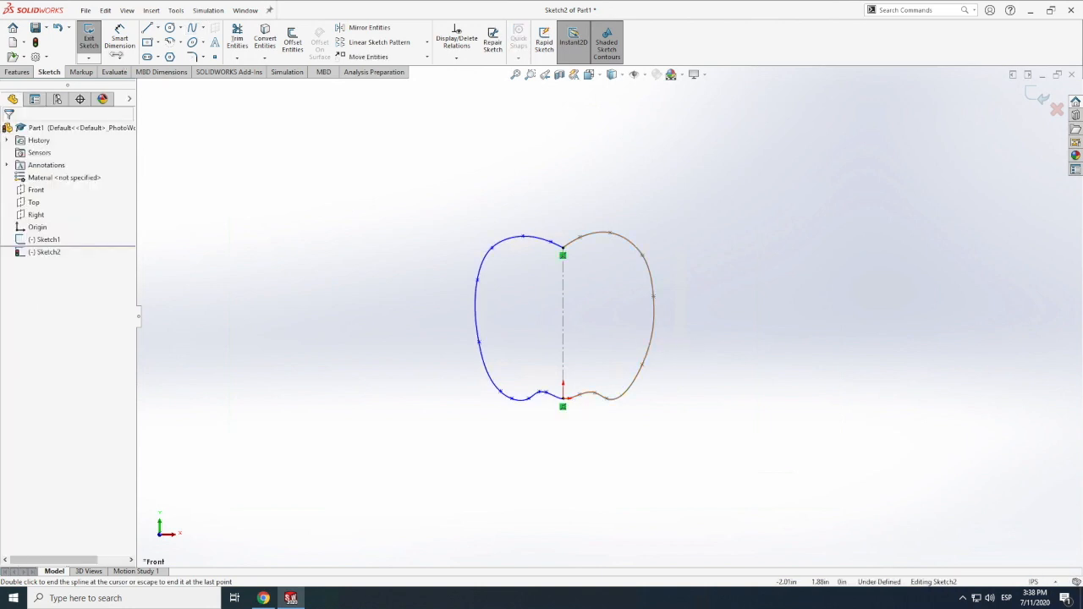
click(87, 36)
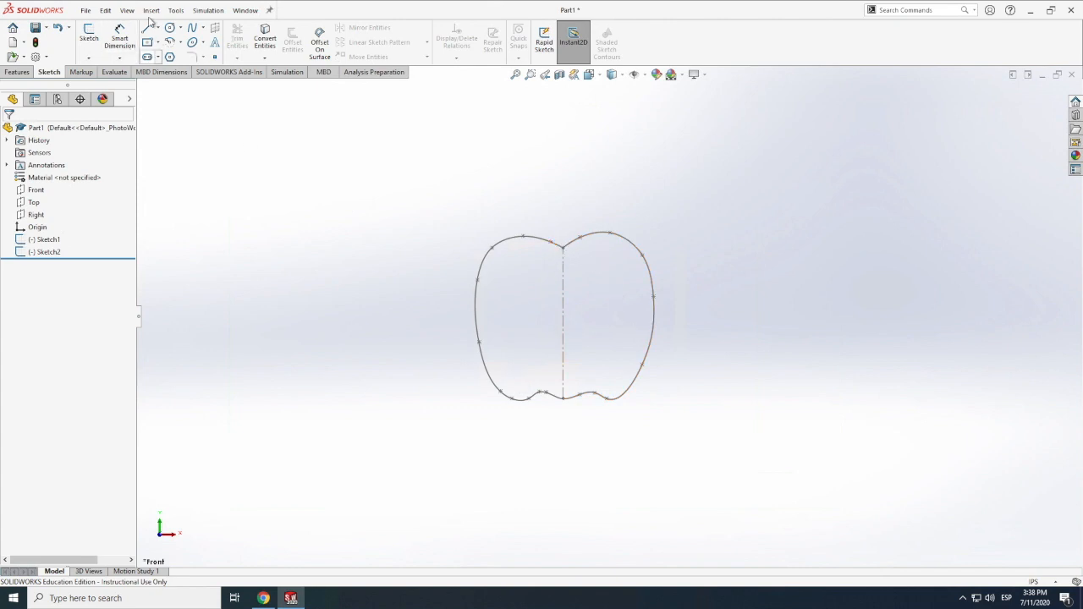
- Orient the view to Right and start a new sketch on the Right plane
click(128, 12)
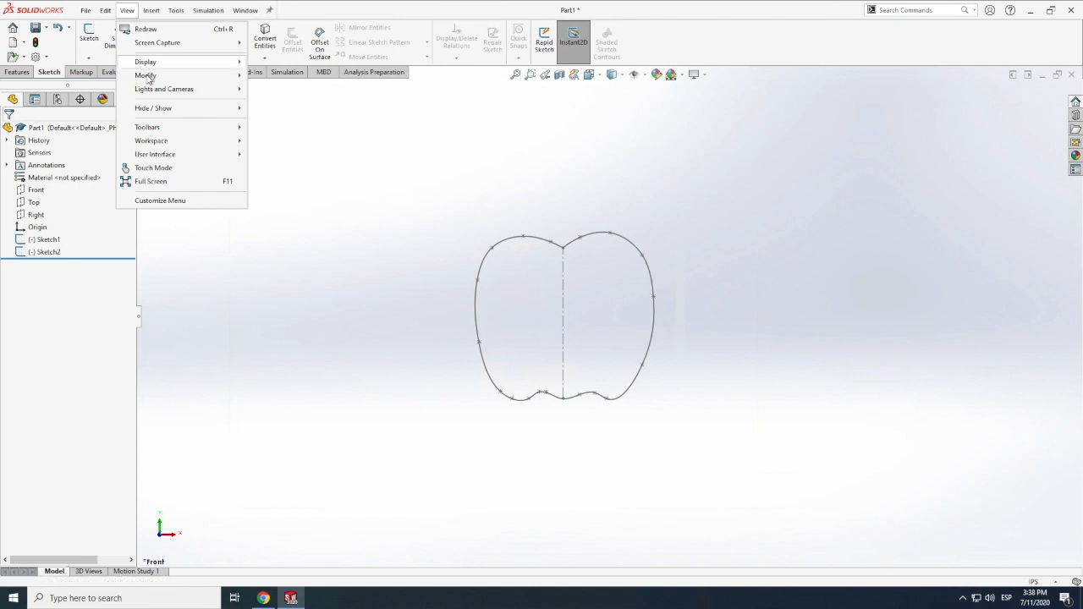
mouse_move(146, 75)
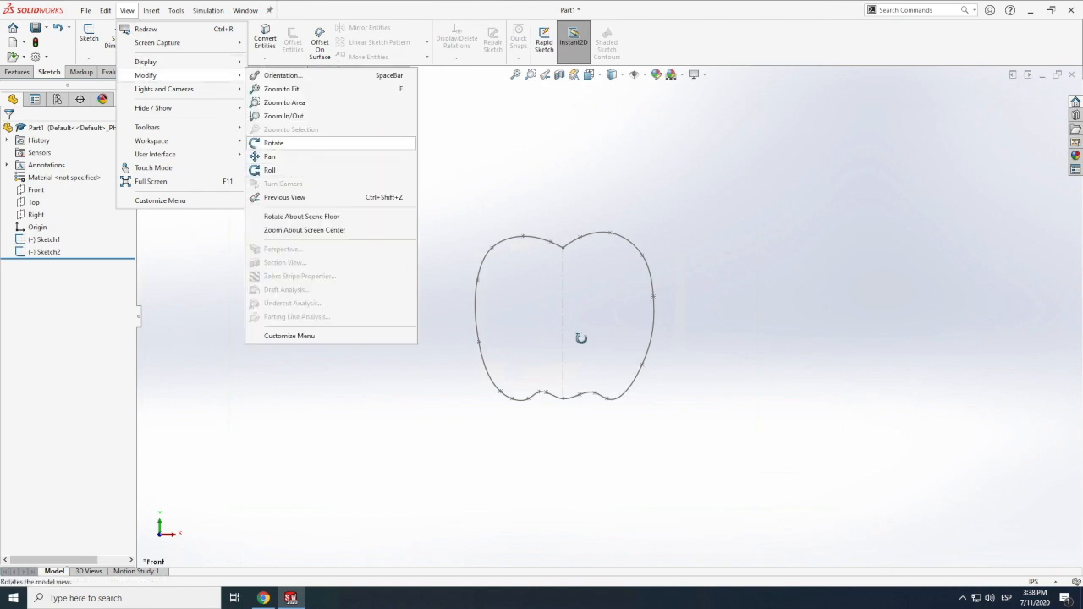
mouse_move(683, 291)
mouse_down()
mouse_move(561, 312)
mouse_move(575, 299)
mouse_up()
scroll(565, 311, down, 6)
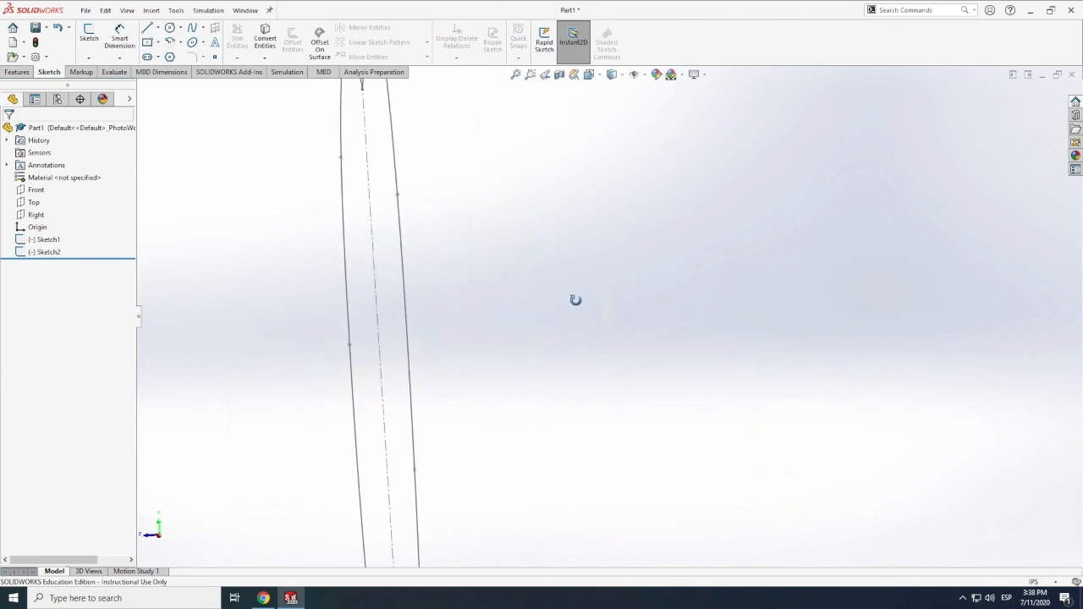
scroll(575, 300, up, 6)
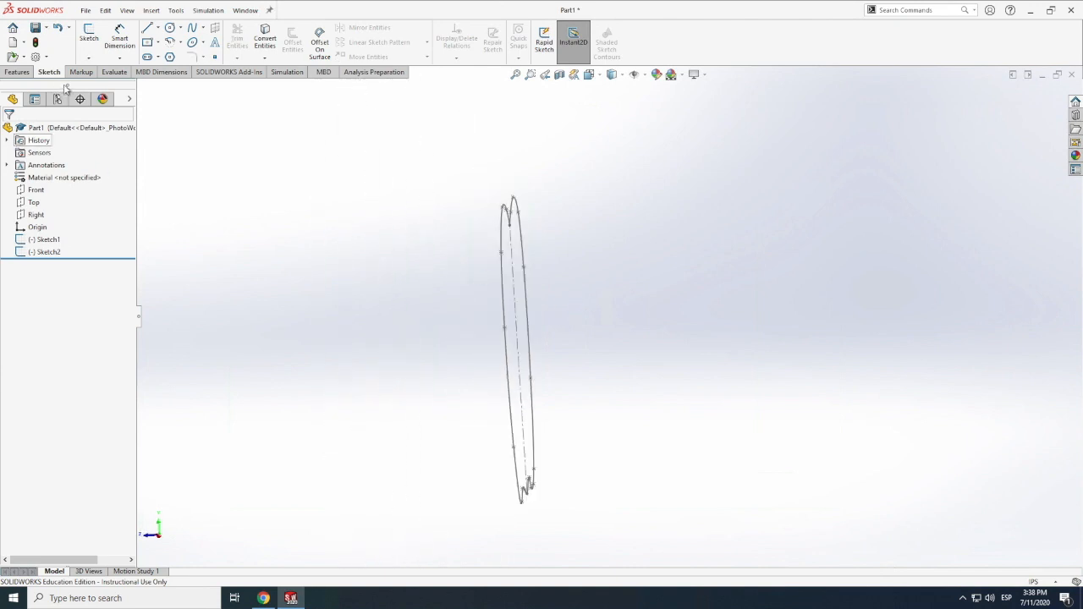
key(space)
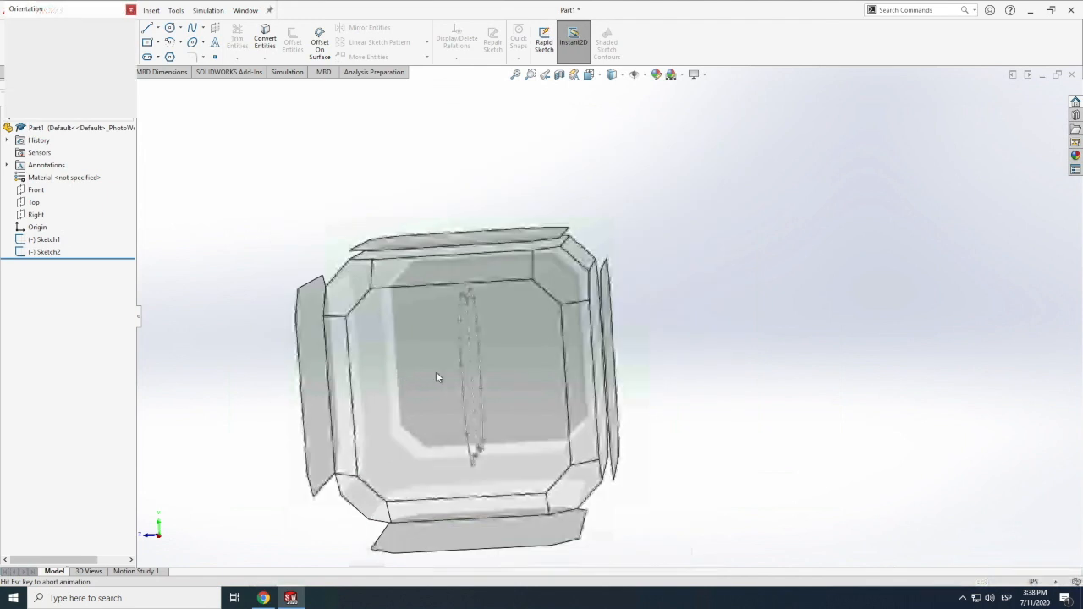
click(428, 375)
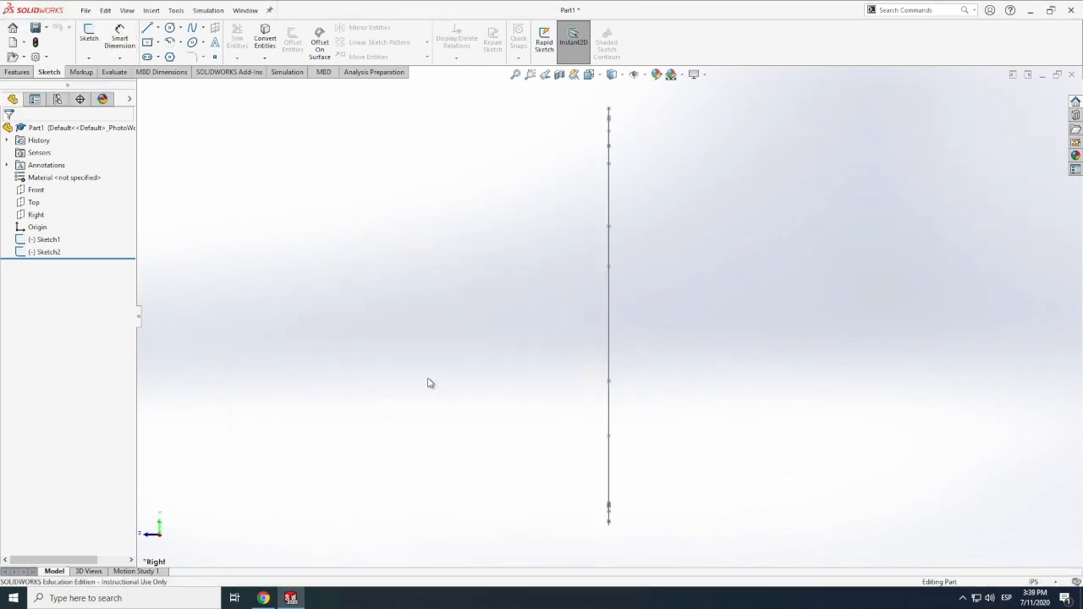
click(81, 71)
click(49, 72)
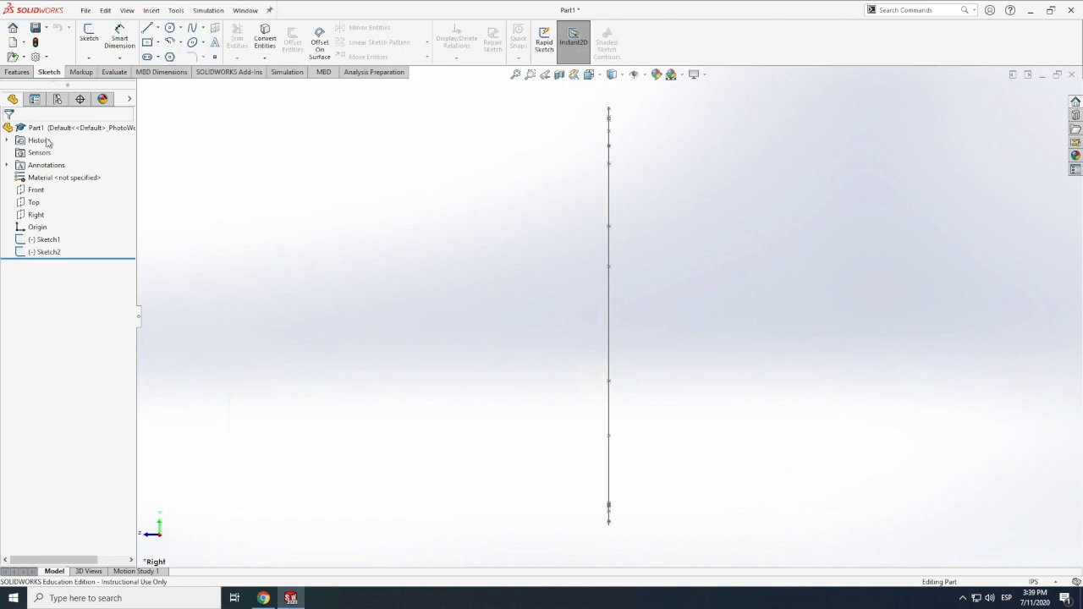
click(37, 215)
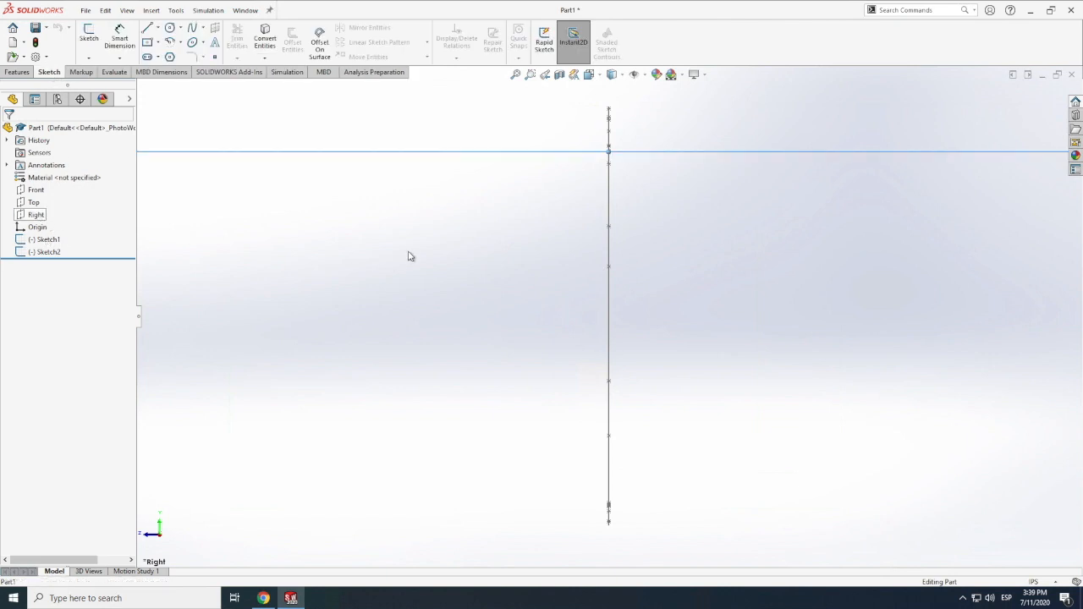
key(ctrl+8)
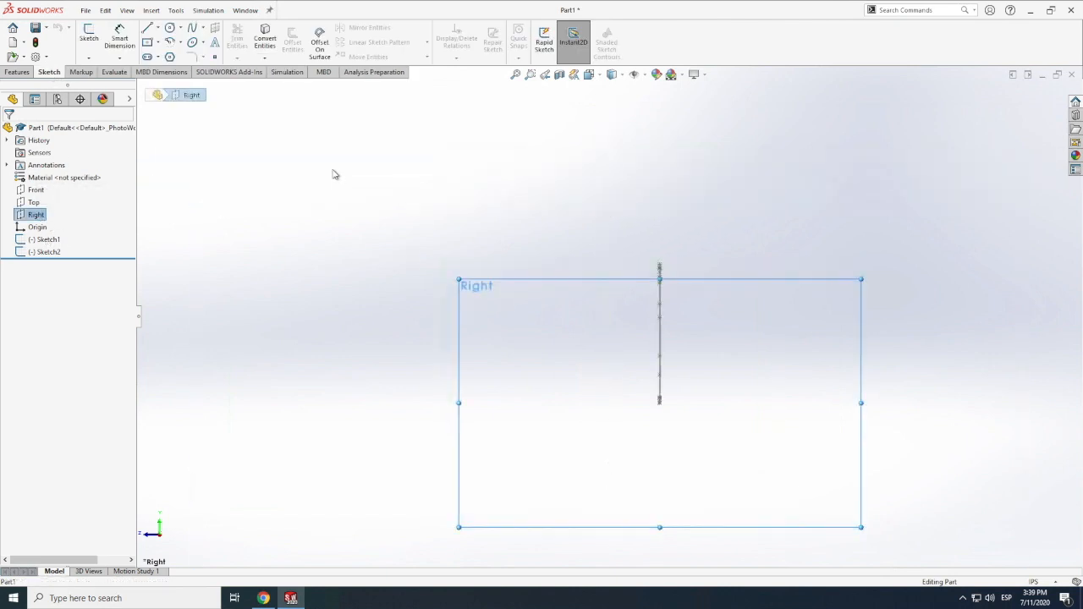
click(89, 38)
click(193, 27)
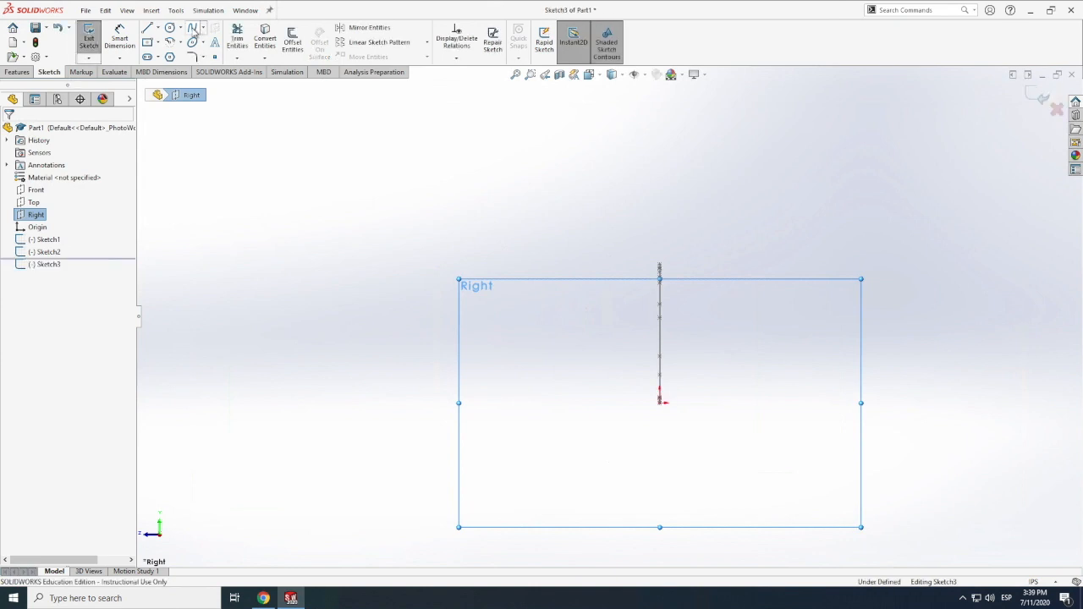
click(661, 404)
scroll(667, 406, down, 3)
scroll(655, 381, up, 2)
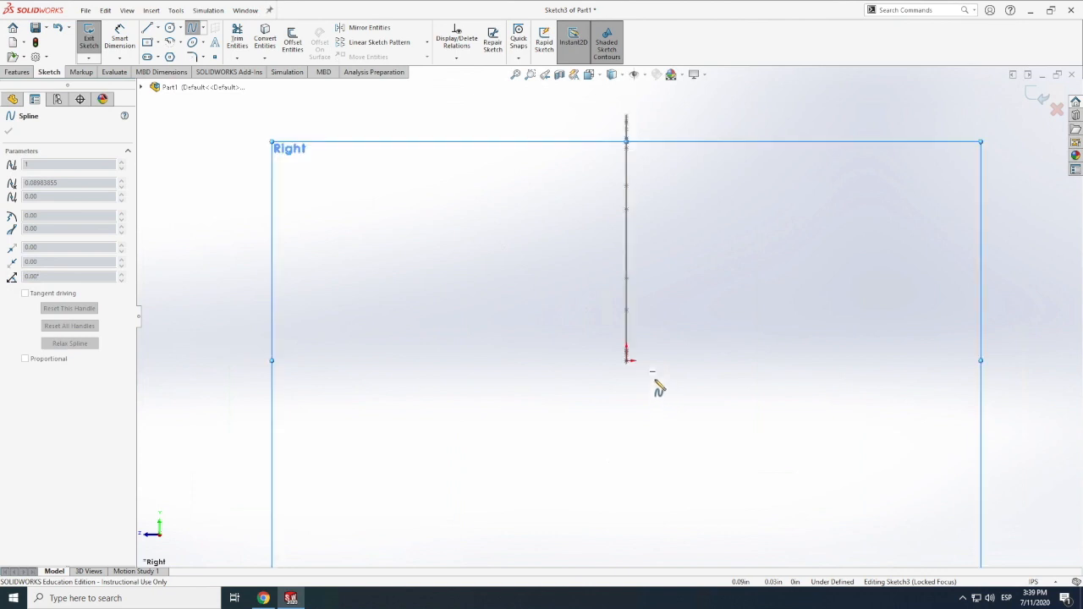
scroll(629, 339, down, 3)
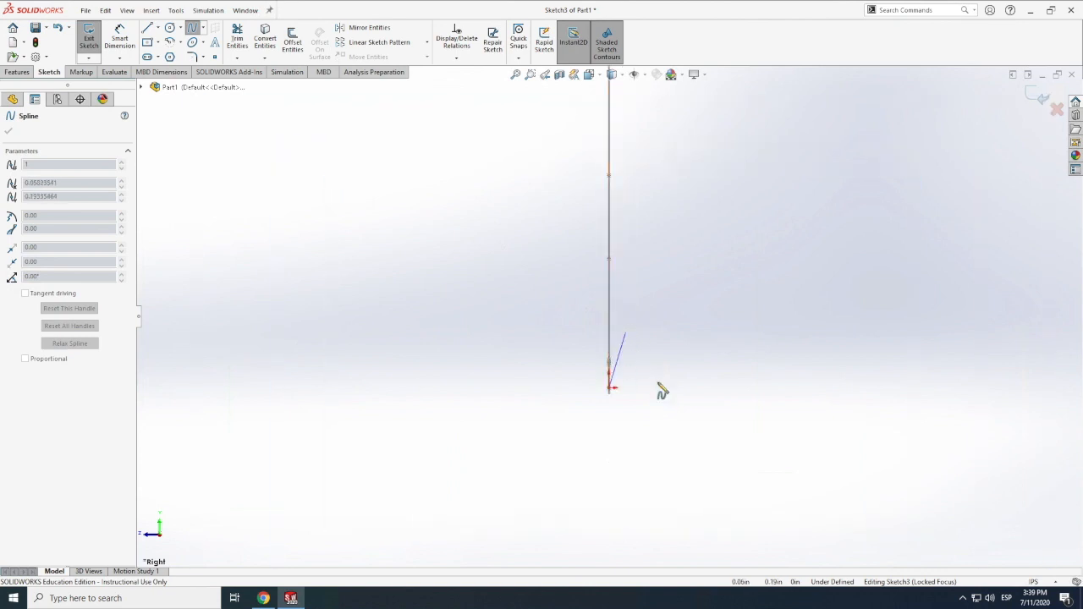
key(Escape)
scroll(675, 397, up, 2)
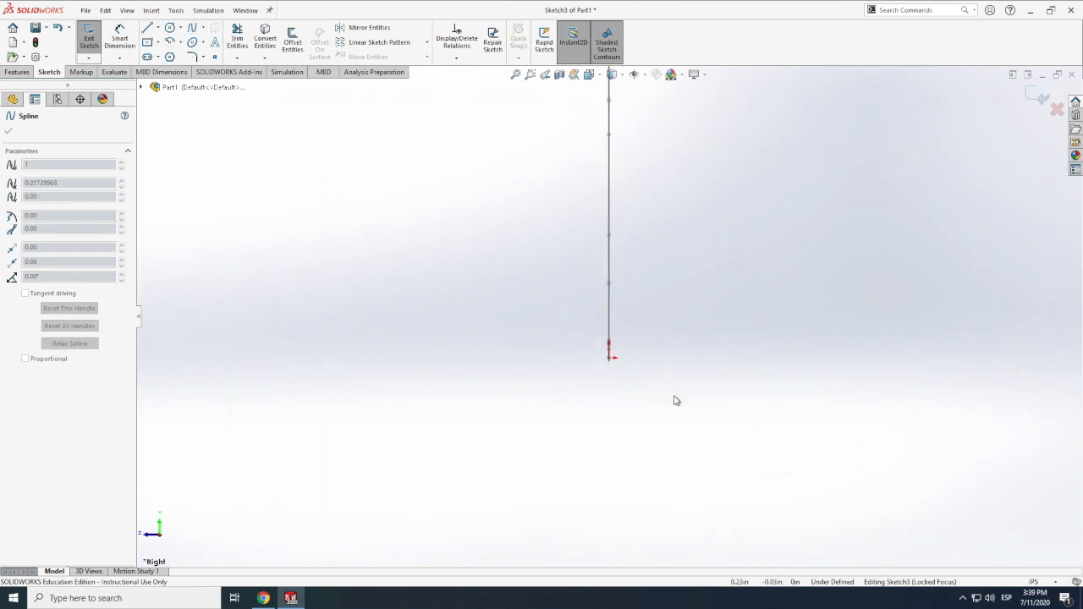
scroll(674, 399, up, 4)
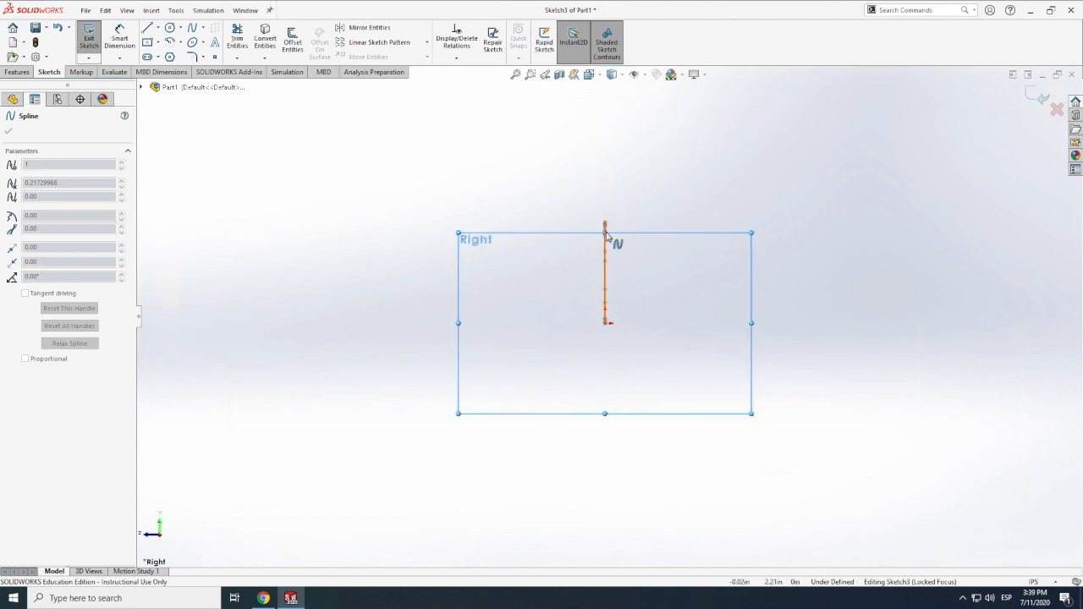
- Draw a vertical centerline upward from the origin in the Right-plane sketch
click(157, 29)
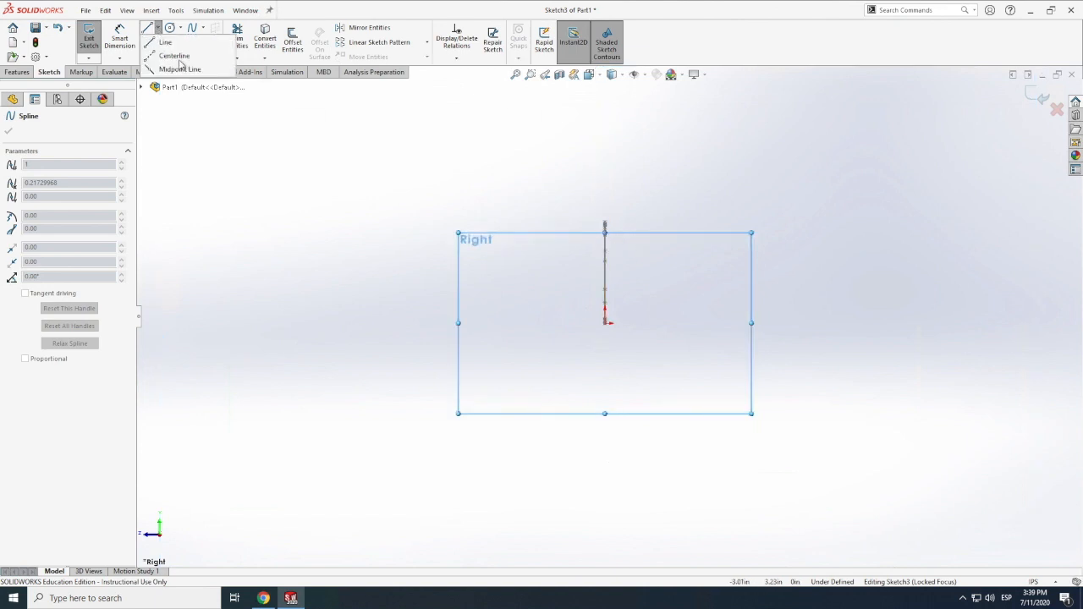
click(170, 55)
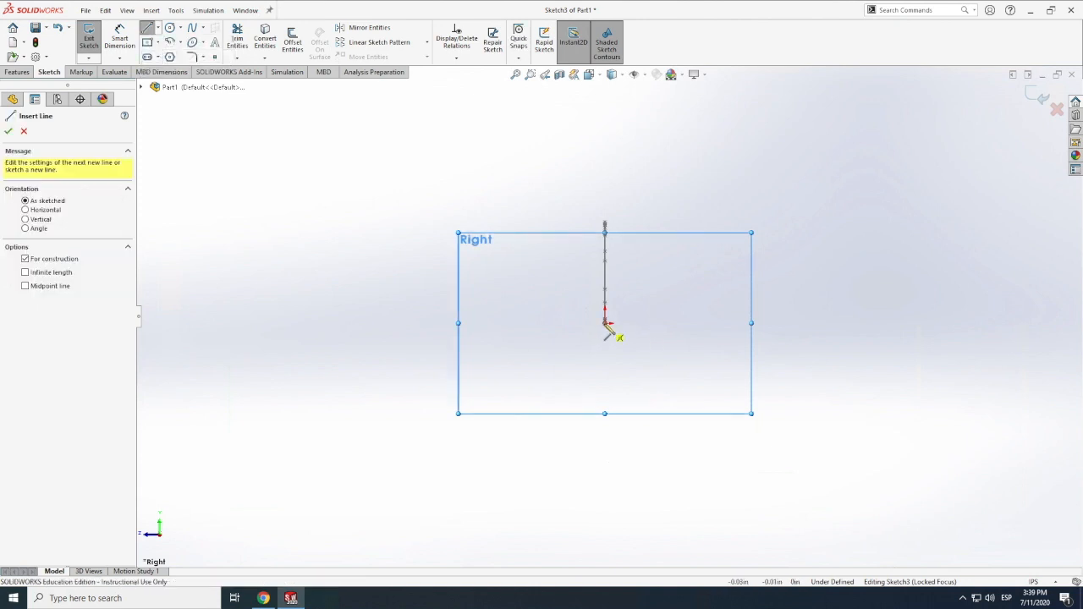
click(605, 323)
click(606, 252)
key(Escape)
- Dimension the length of the Right-plane centerline and set it to 2 in
scroll(711, 239, down, 2)
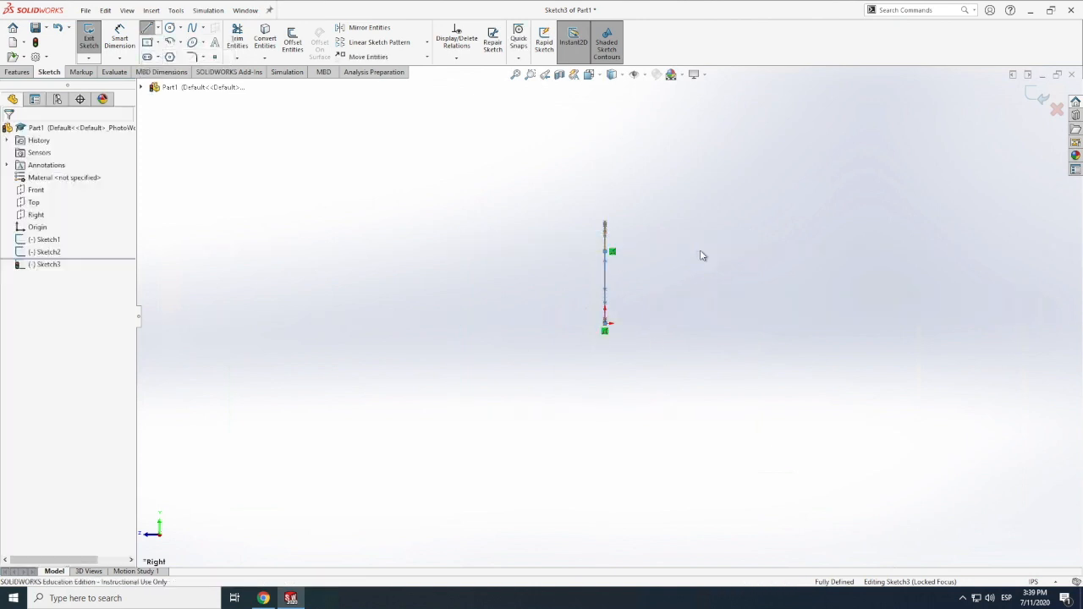
click(117, 38)
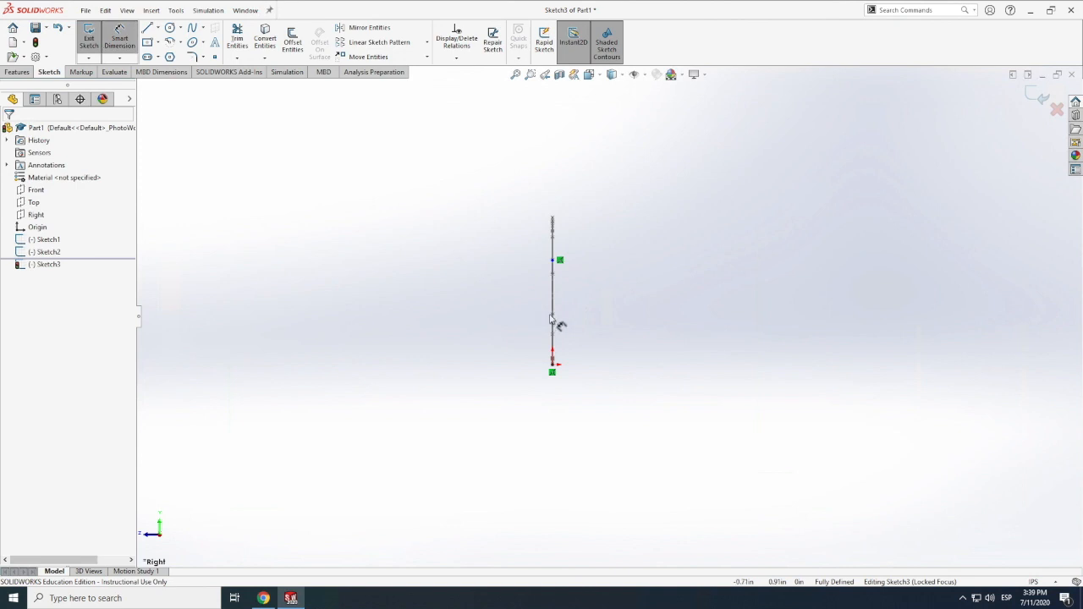
click(519, 308)
click(489, 312)
text(2)
key(Return)
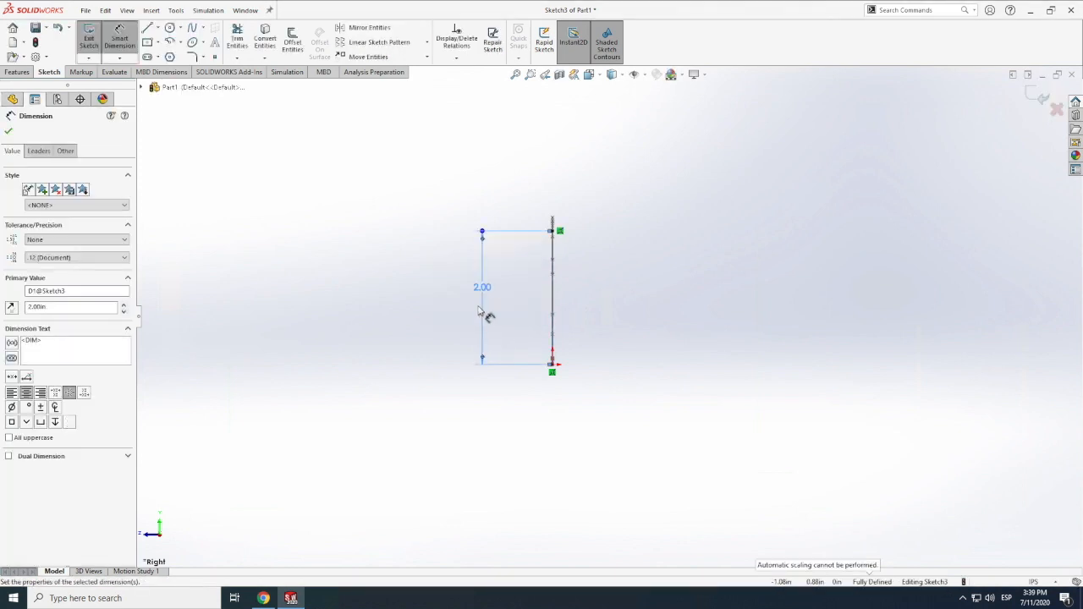
- Sketch a half-apple spline from the centerline's upper endpoint, bulging about 1.1 in outward, through a small bottom dimple to the origin
click(193, 30)
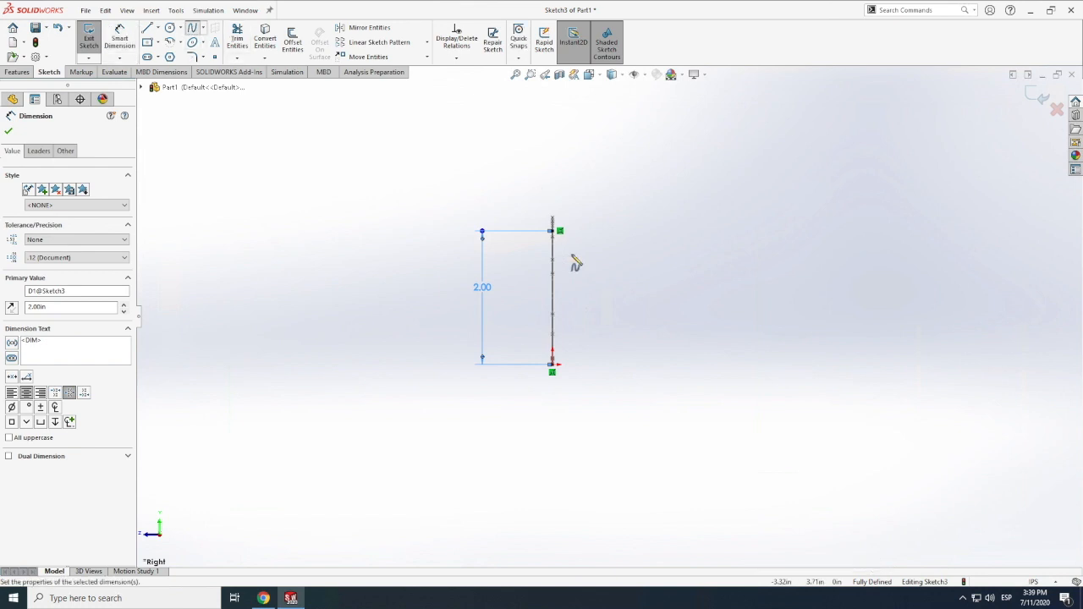
click(555, 231)
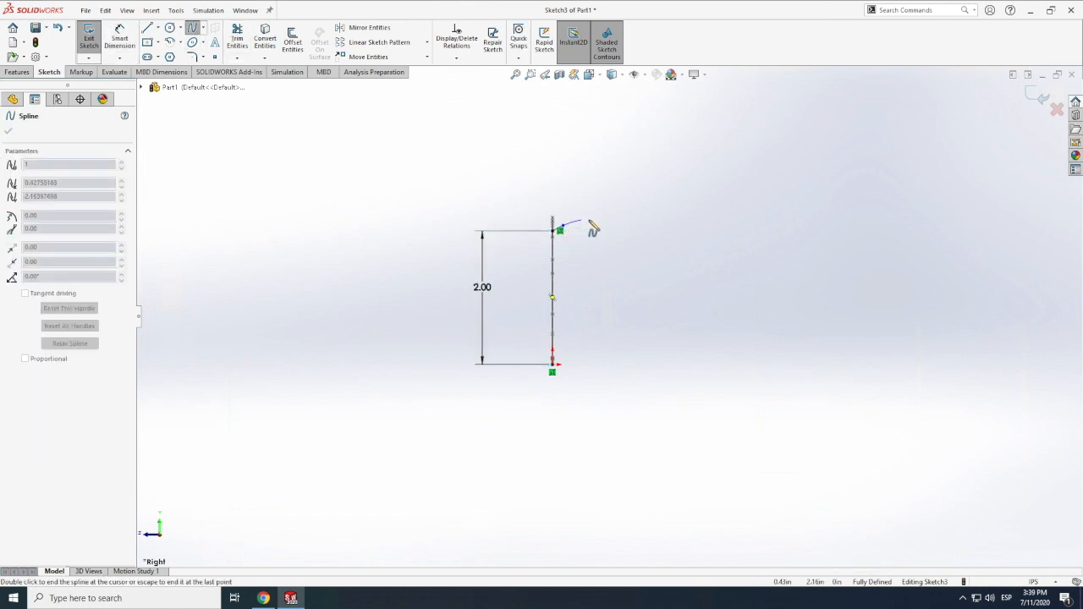
click(603, 223)
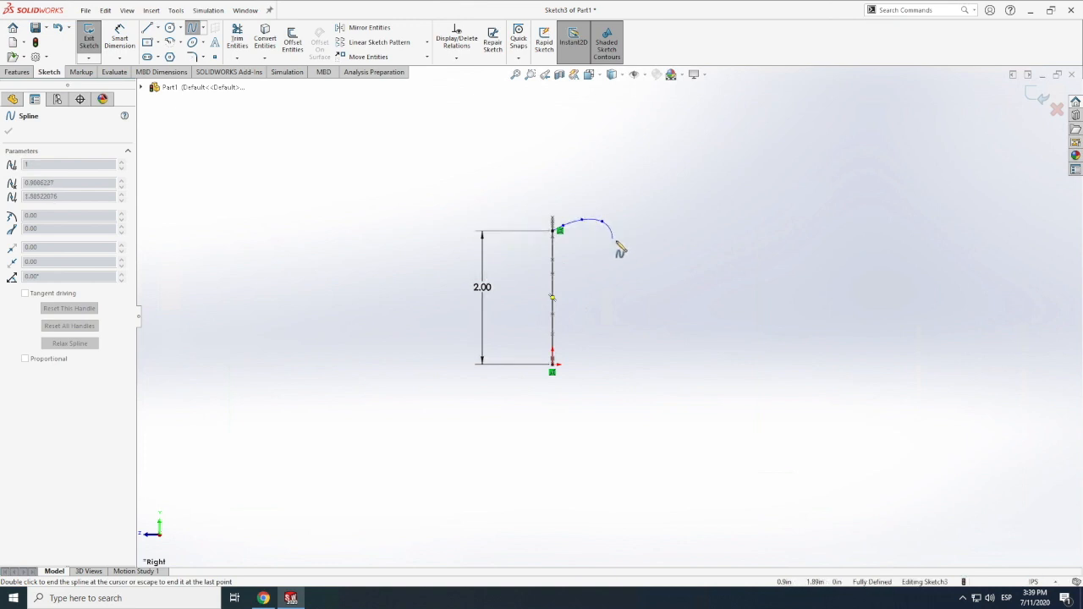
click(622, 245)
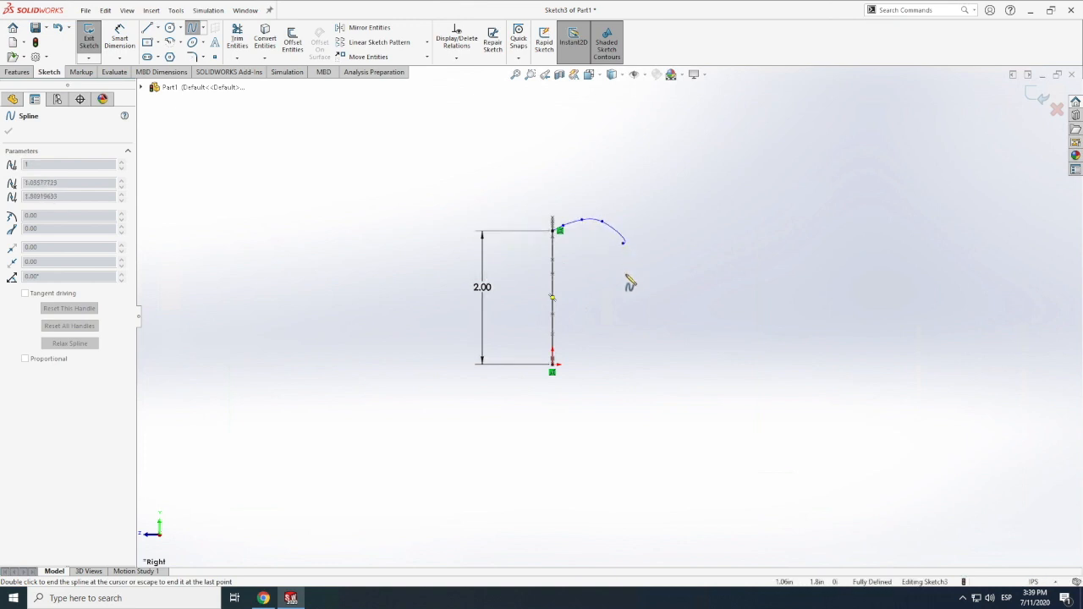
click(625, 275)
double_click(618, 318)
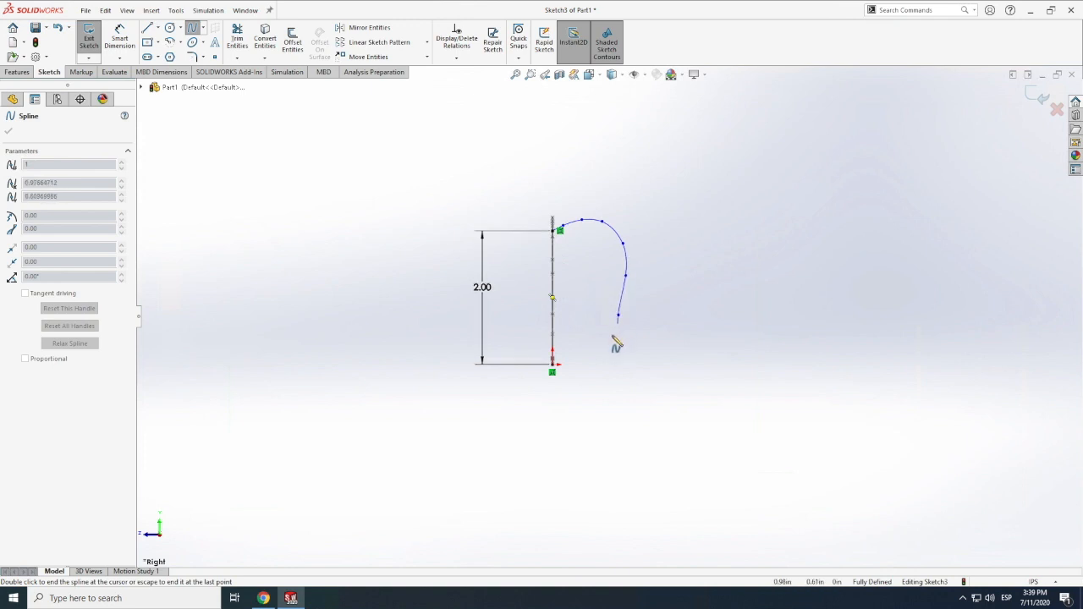
click(609, 342)
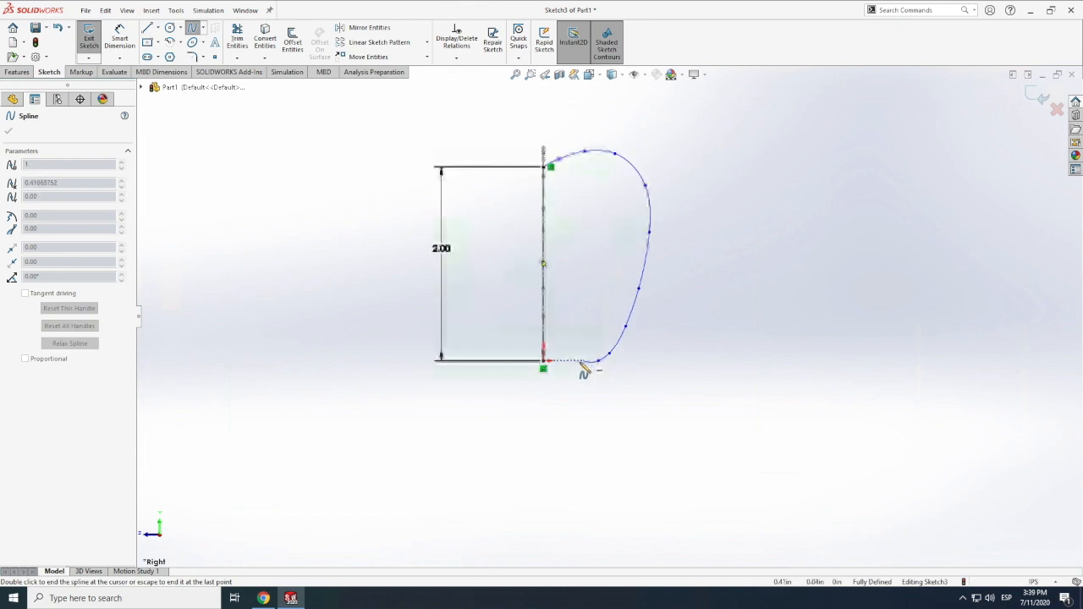
scroll(583, 370, down, 5)
click(573, 339)
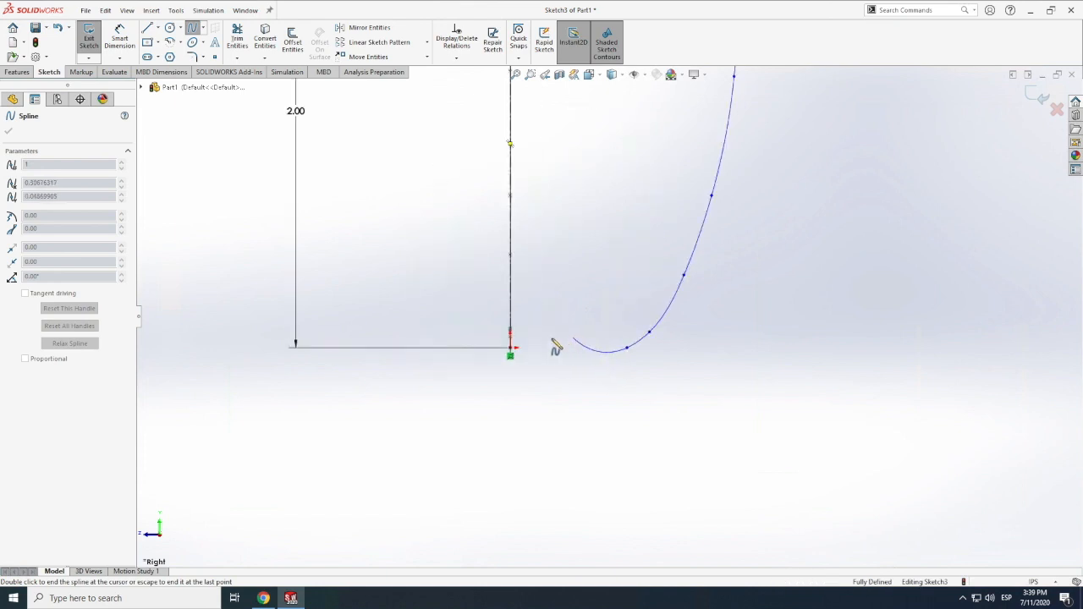
click(545, 339)
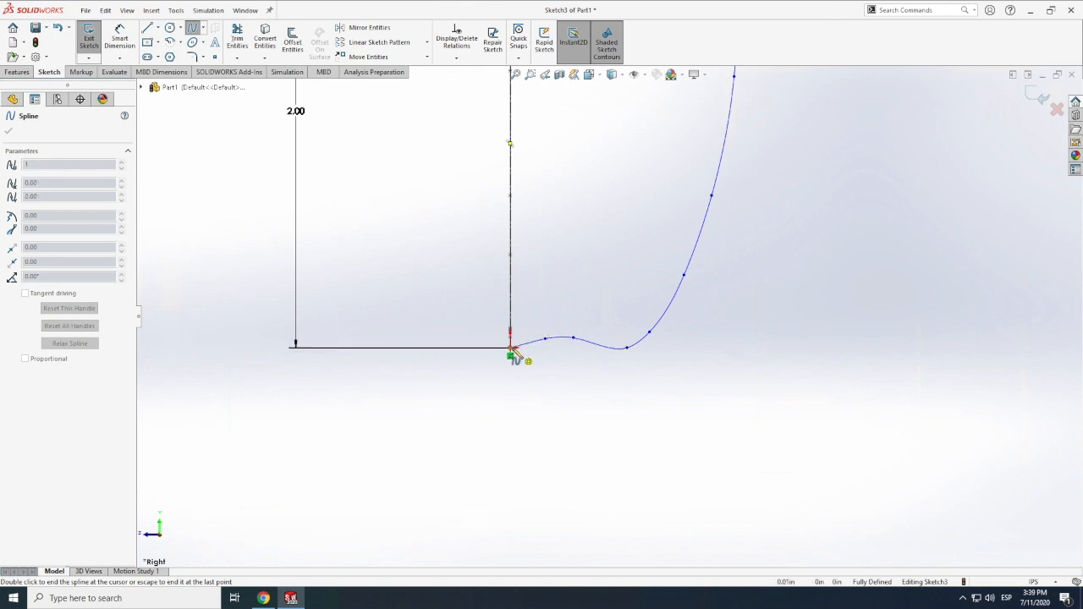
click(511, 348)
key(Escape)
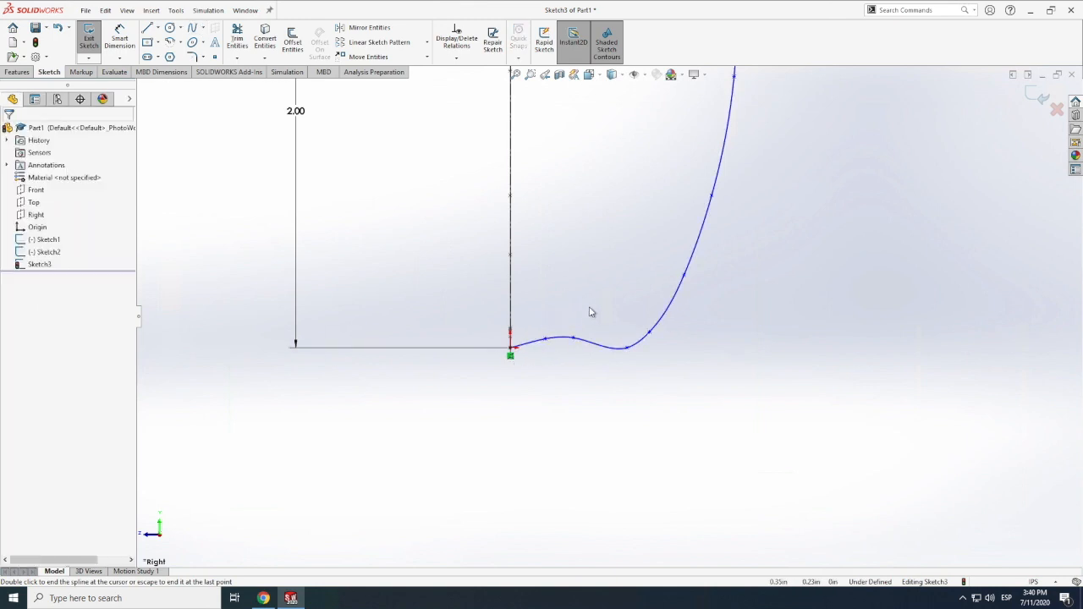
- Close the half-profile sketch and start another sketch on the Right plane
scroll(616, 333, up, 5)
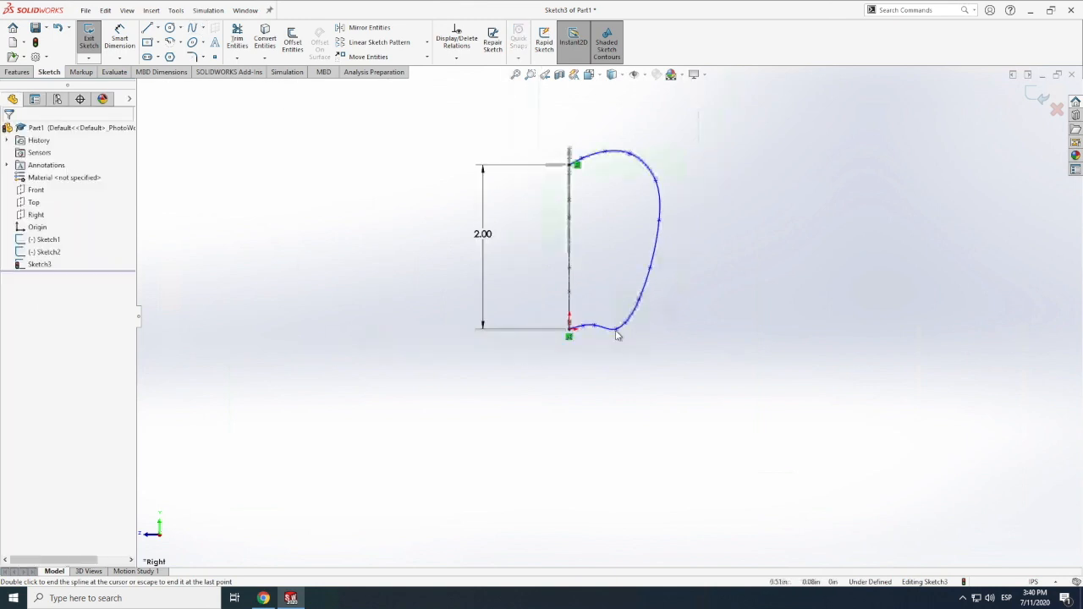
click(88, 36)
scroll(387, 203, down, 1)
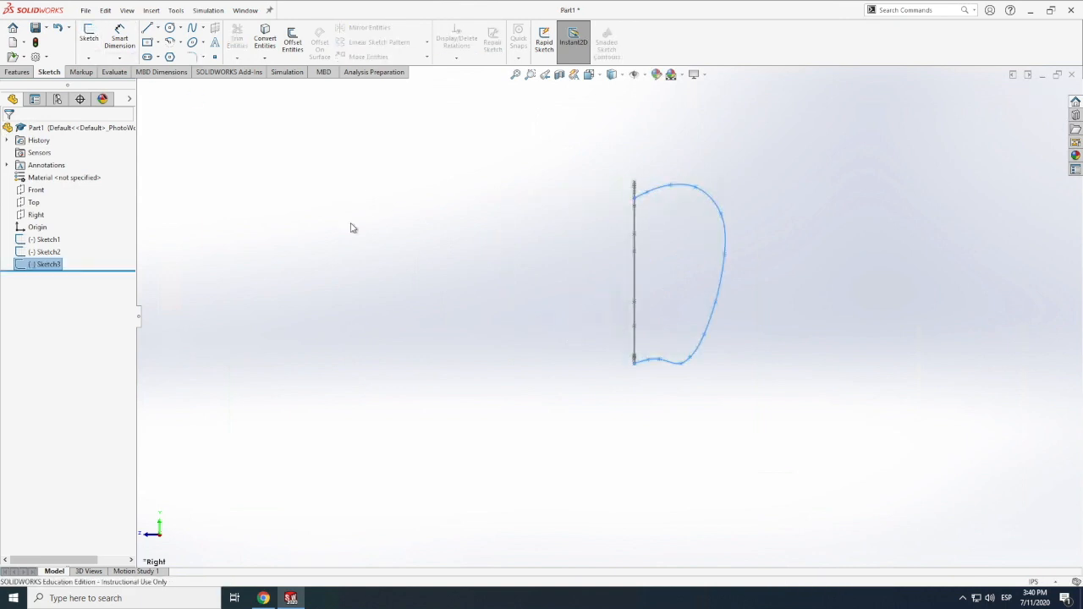
click(377, 210)
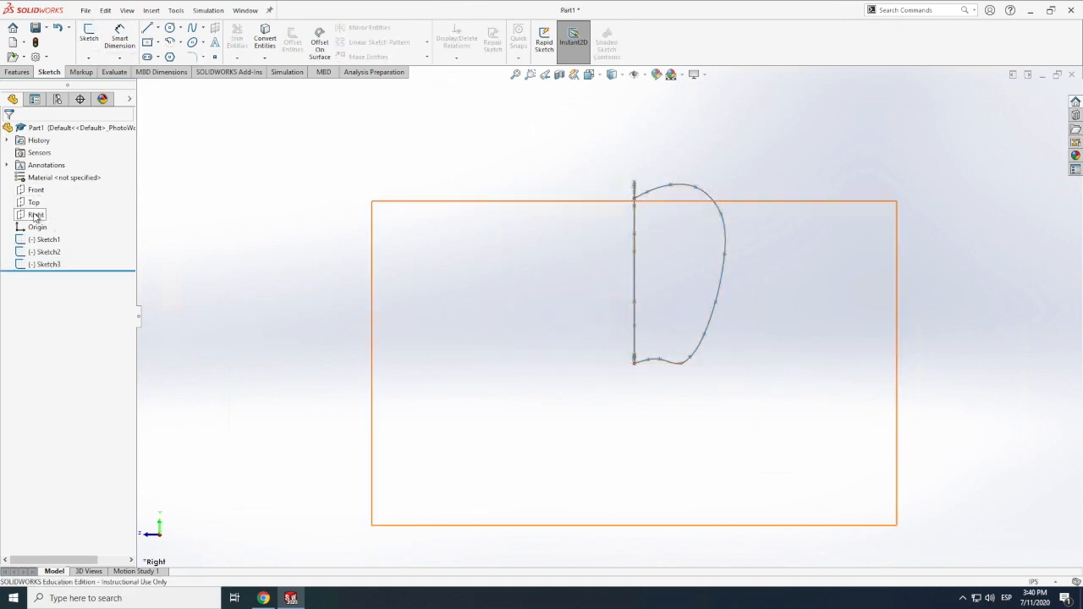
click(35, 215)
click(88, 36)
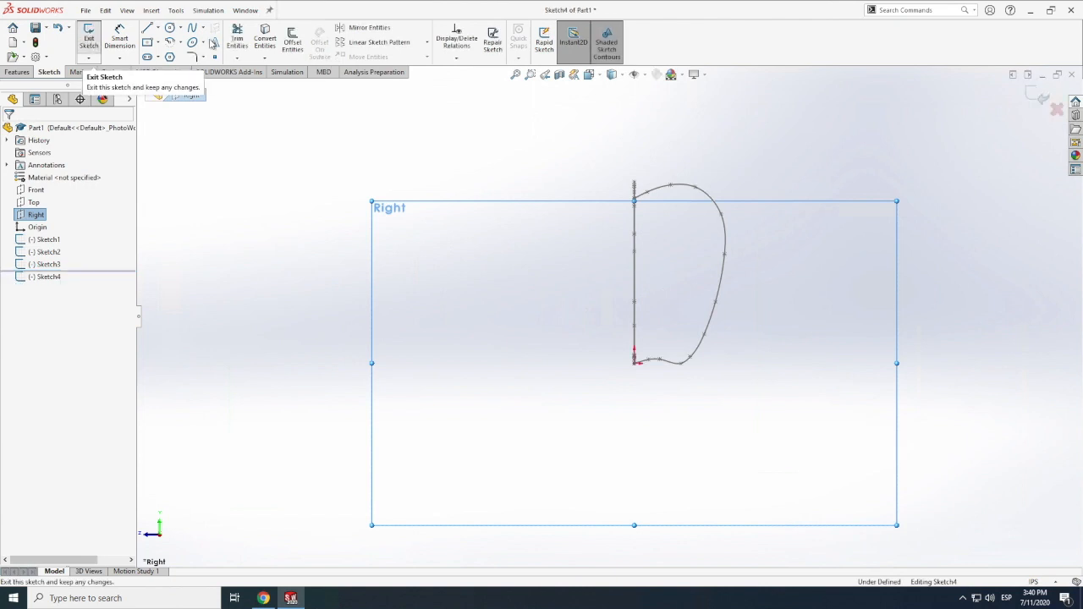
- Sketch the opposite half-apple spline from the centerline's upper endpoint, bulging about 0.9 in, through a bottom dimple to the origin, and close the sketch
click(192, 28)
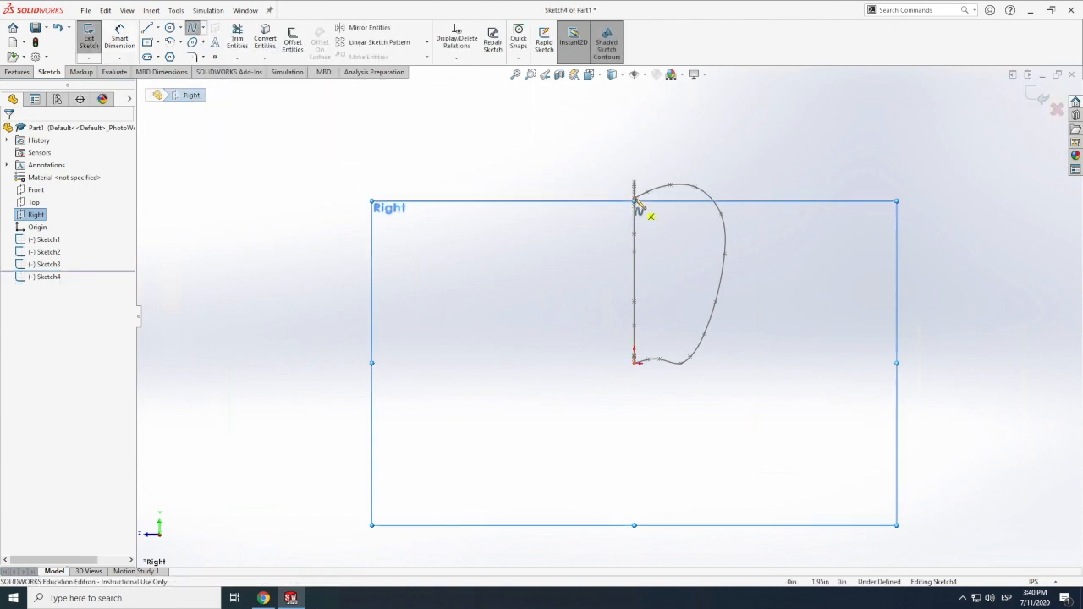
click(636, 200)
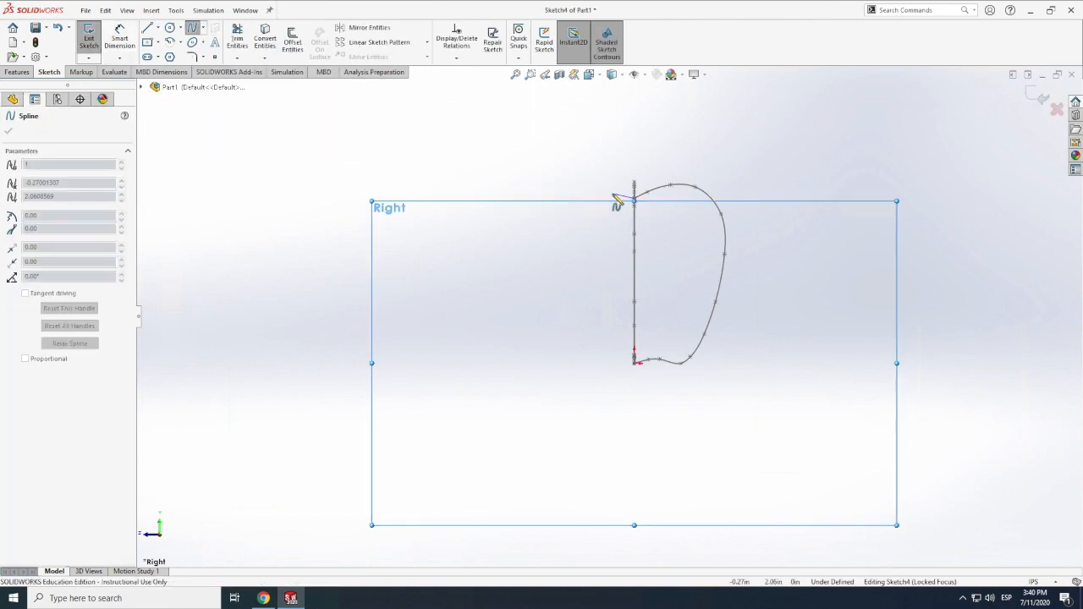
click(612, 194)
click(579, 198)
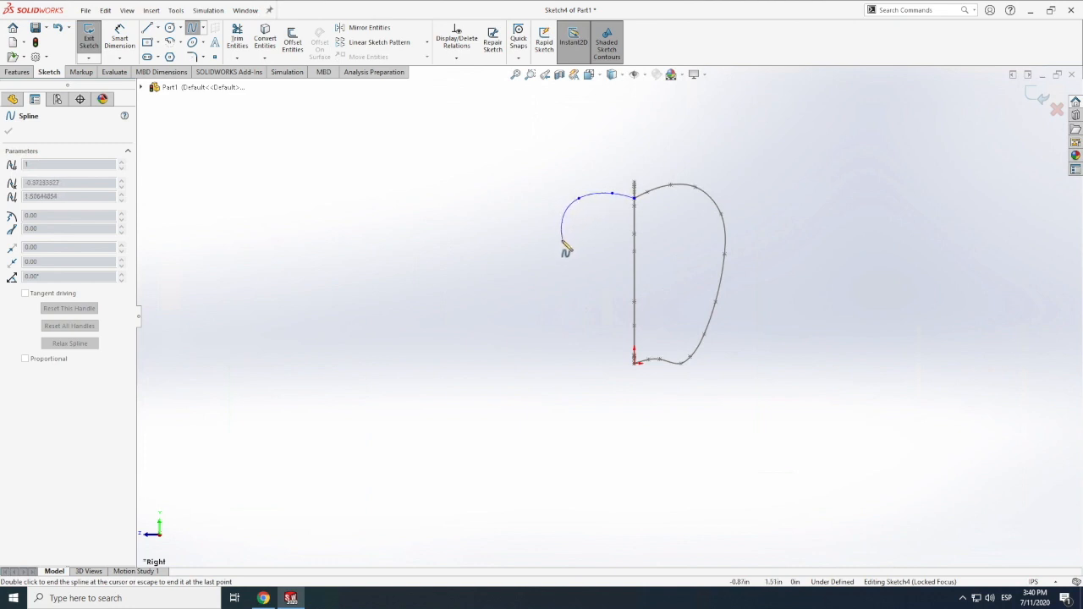
click(558, 242)
click(563, 282)
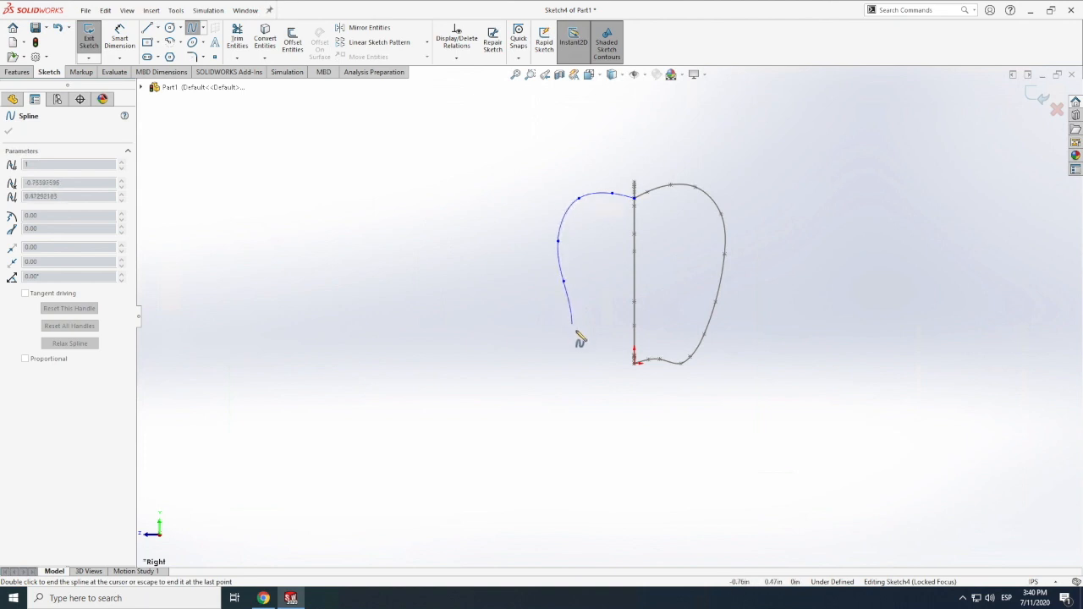
click(575, 330)
scroll(601, 364, down, 5)
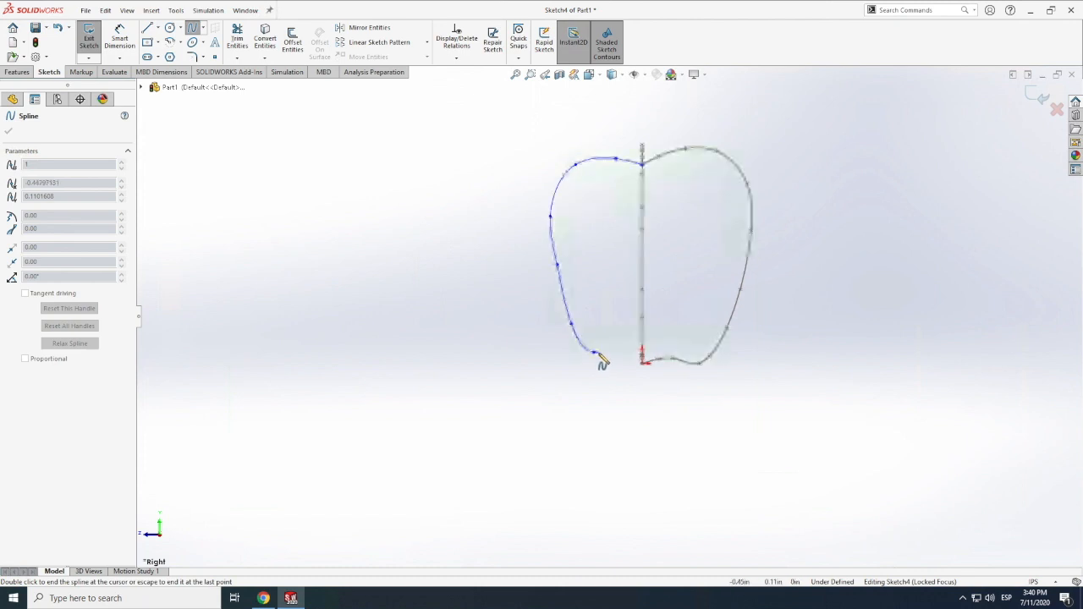
click(644, 357)
click(669, 347)
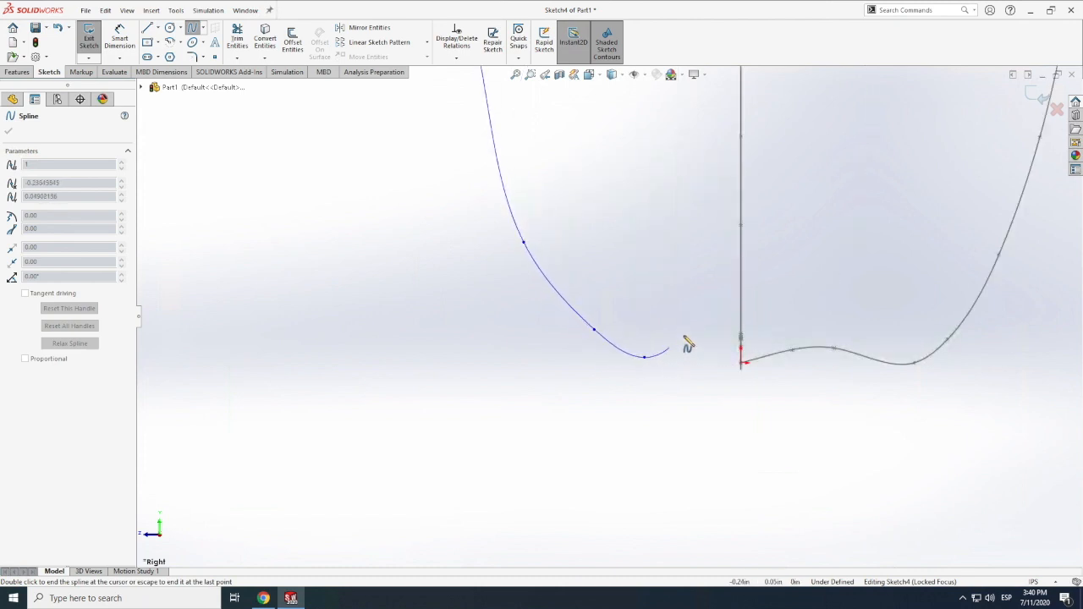
click(700, 337)
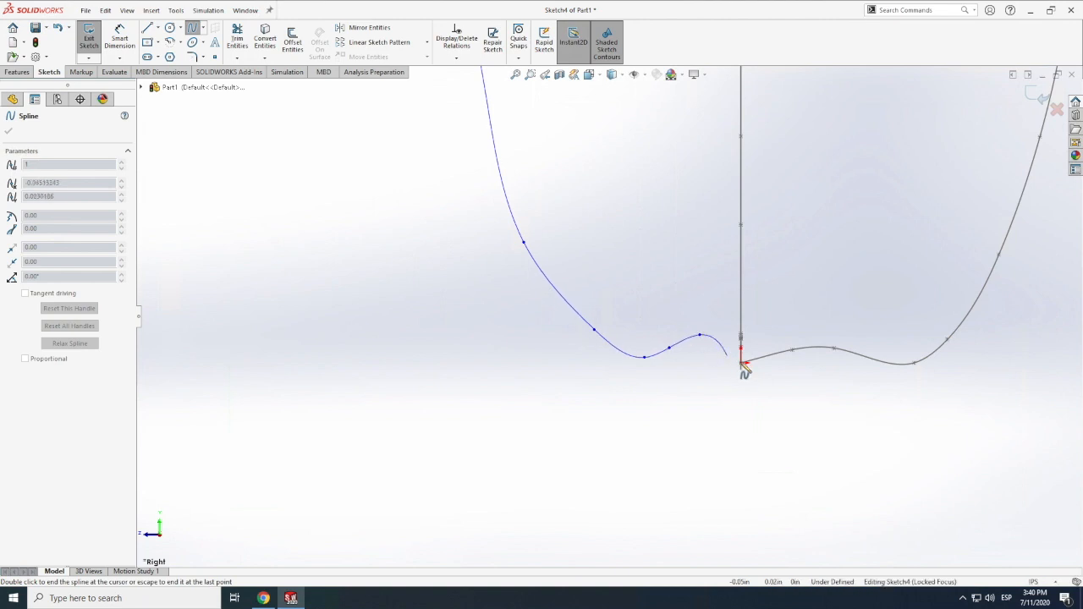
double_click(741, 368)
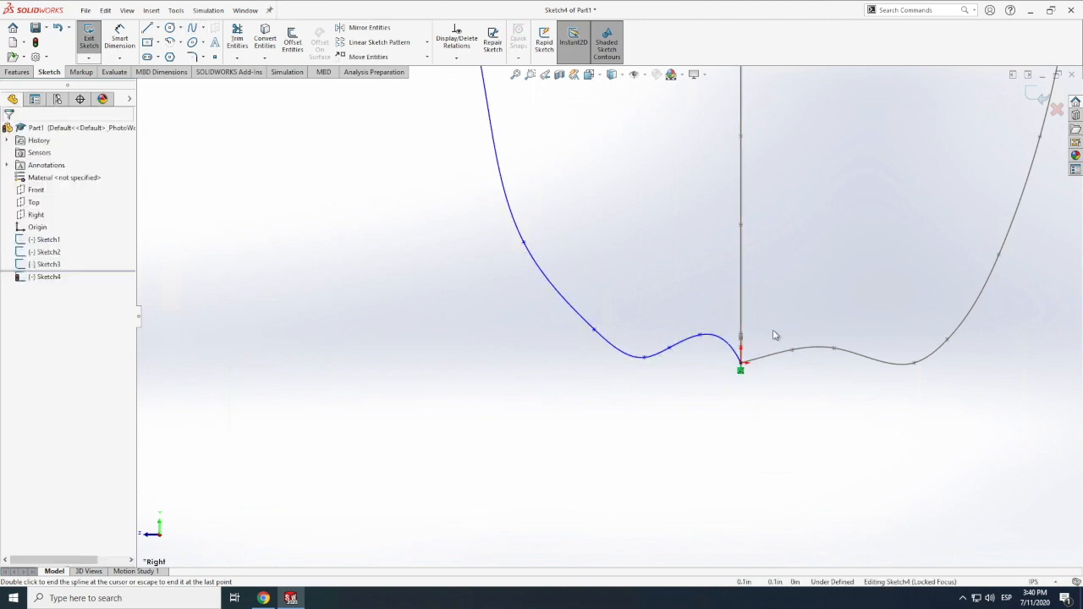
scroll(693, 388, up, 5)
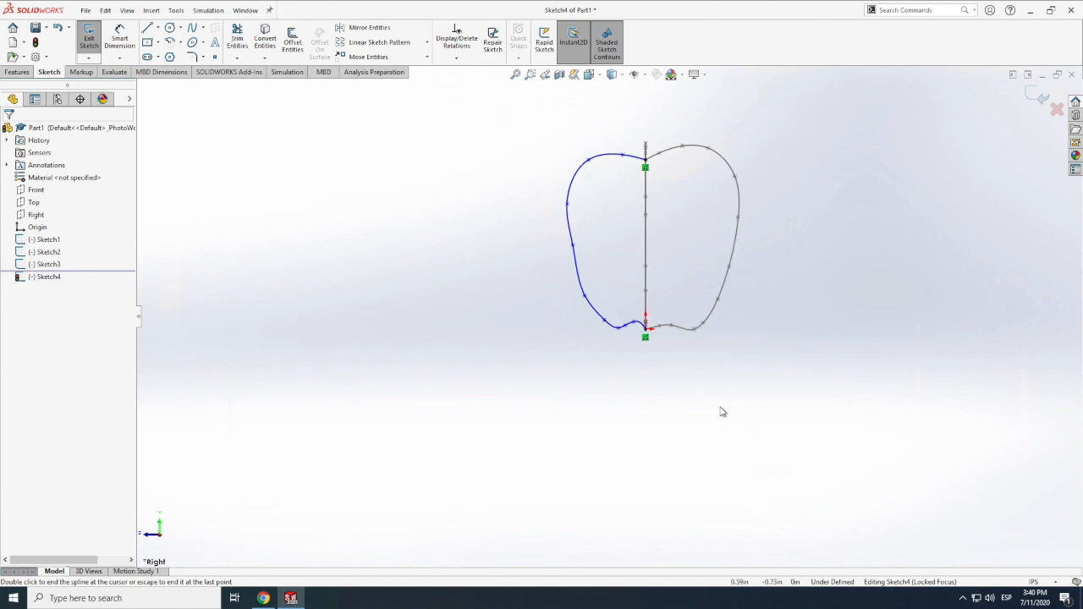
click(91, 40)
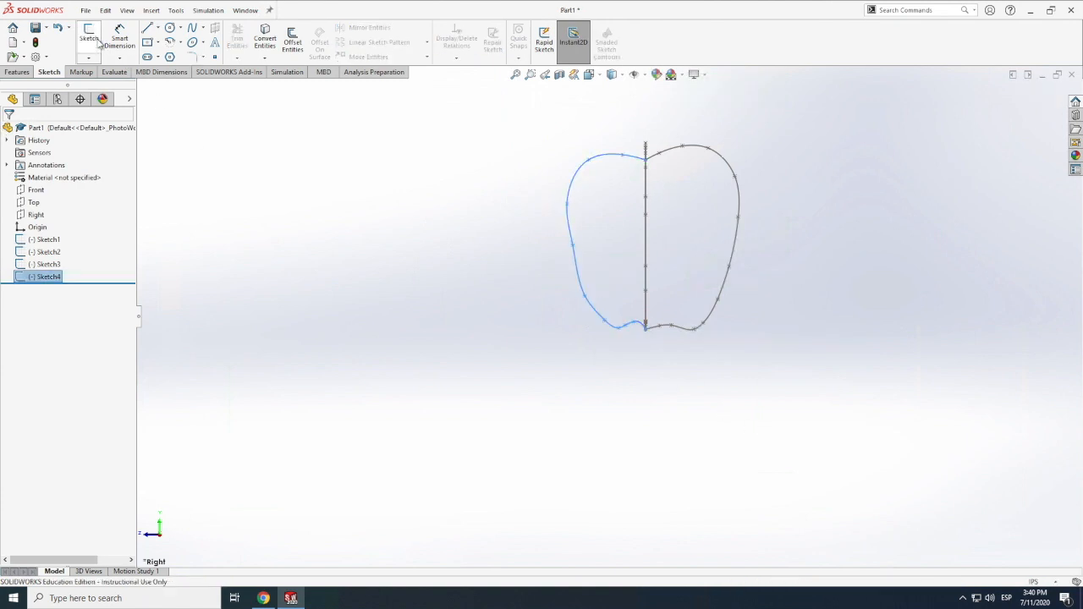
click(513, 271)
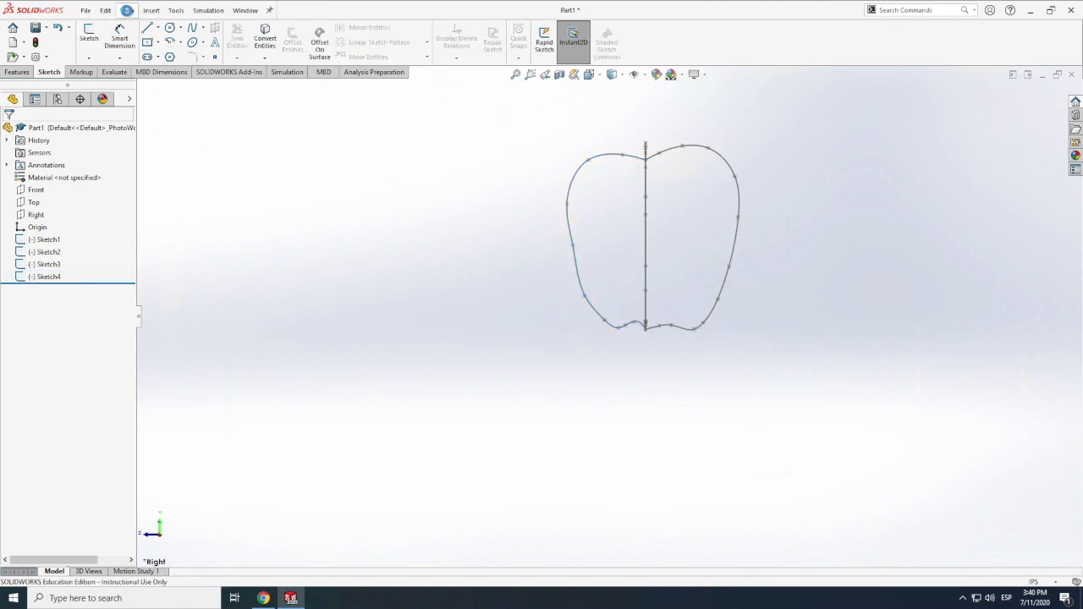
- Reopen the second Right-plane sketch and pull three side points of its spline outward, placing the lowest at about X -0.76, Y 0.29 in
click(127, 10)
mouse_move(150, 76)
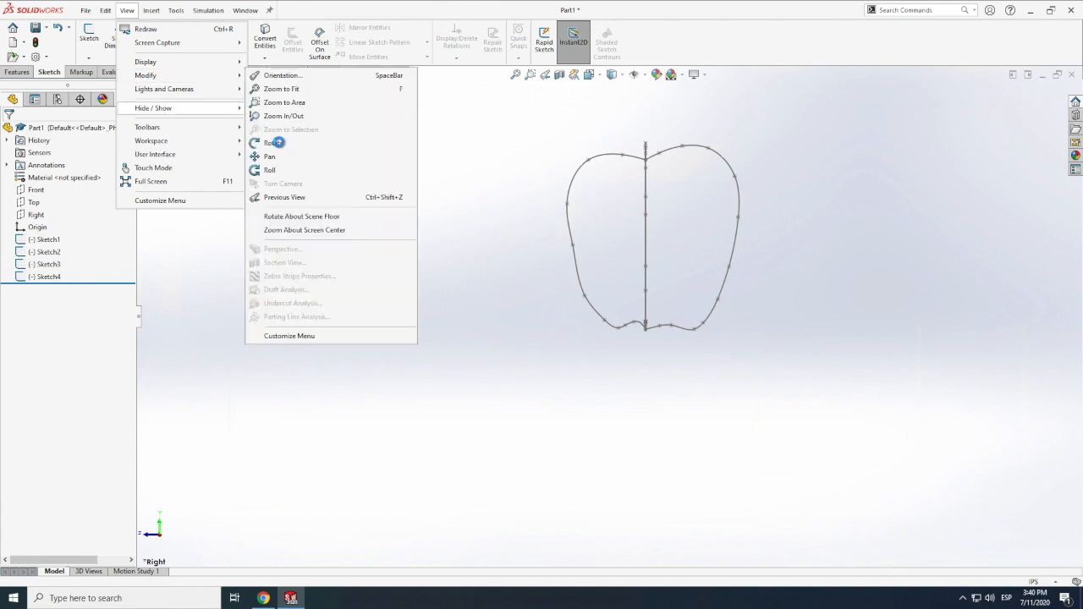
click(279, 143)
mouse_move(583, 266)
mouse_down()
mouse_move(618, 278)
mouse_move(633, 307)
mouse_move(618, 385)
mouse_up()
mouse_move(637, 316)
mouse_down()
mouse_move(619, 336)
mouse_move(631, 355)
mouse_move(771, 333)
mouse_move(683, 316)
mouse_move(640, 235)
mouse_move(624, 170)
mouse_move(634, 184)
mouse_move(642, 171)
mouse_move(631, 170)
mouse_move(629, 184)
mouse_move(643, 209)
mouse_move(596, 250)
mouse_up()
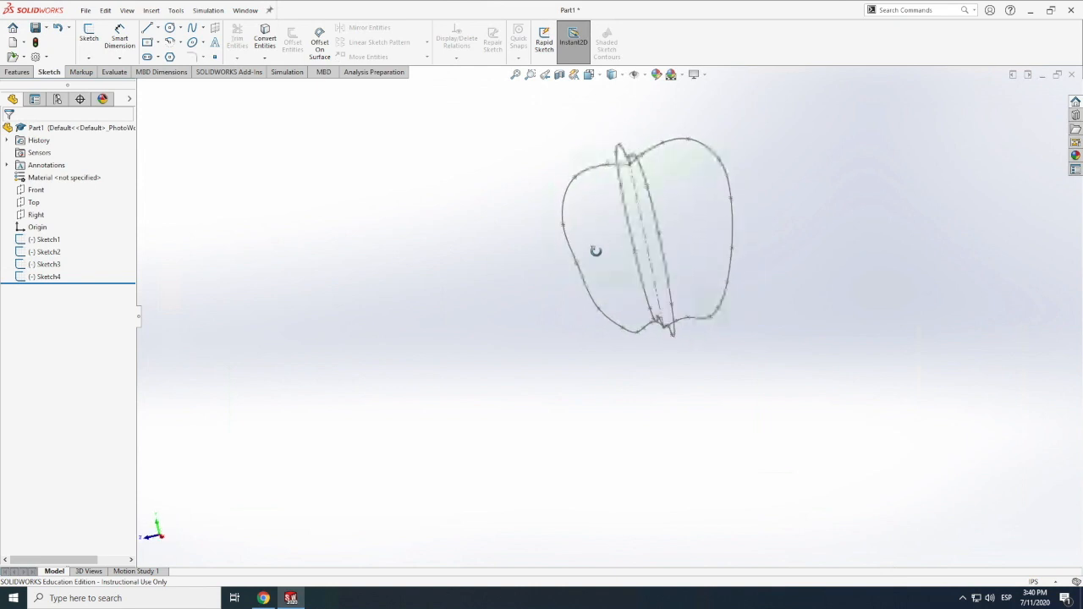
double_click(570, 246)
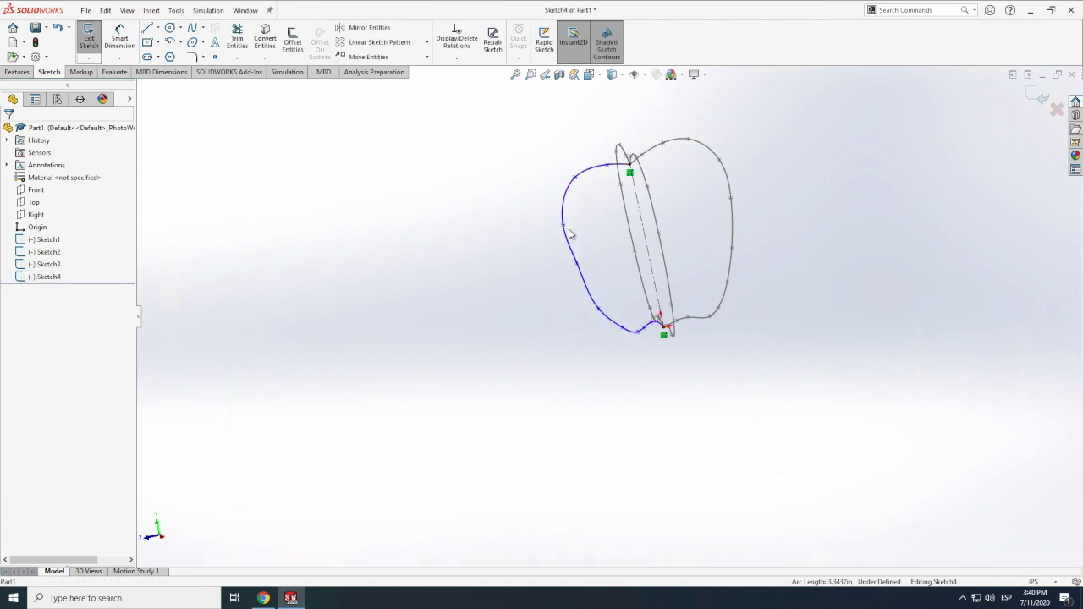
drag(556, 231, 538, 222)
click(576, 264)
drag(571, 278, 570, 286)
click(598, 311)
drag(594, 322, 592, 323)
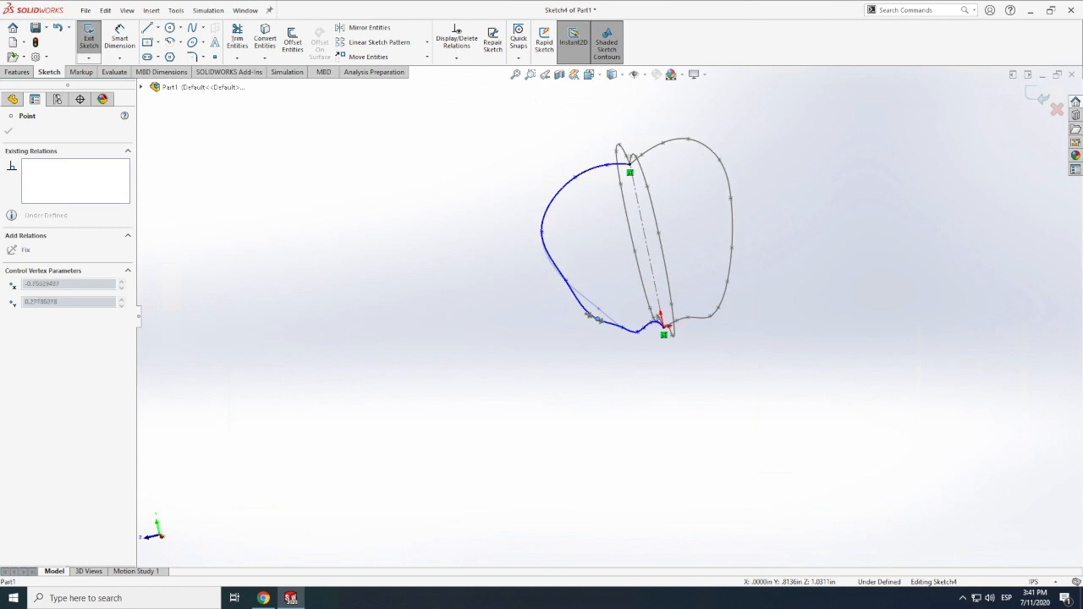
drag(597, 319, 596, 319)
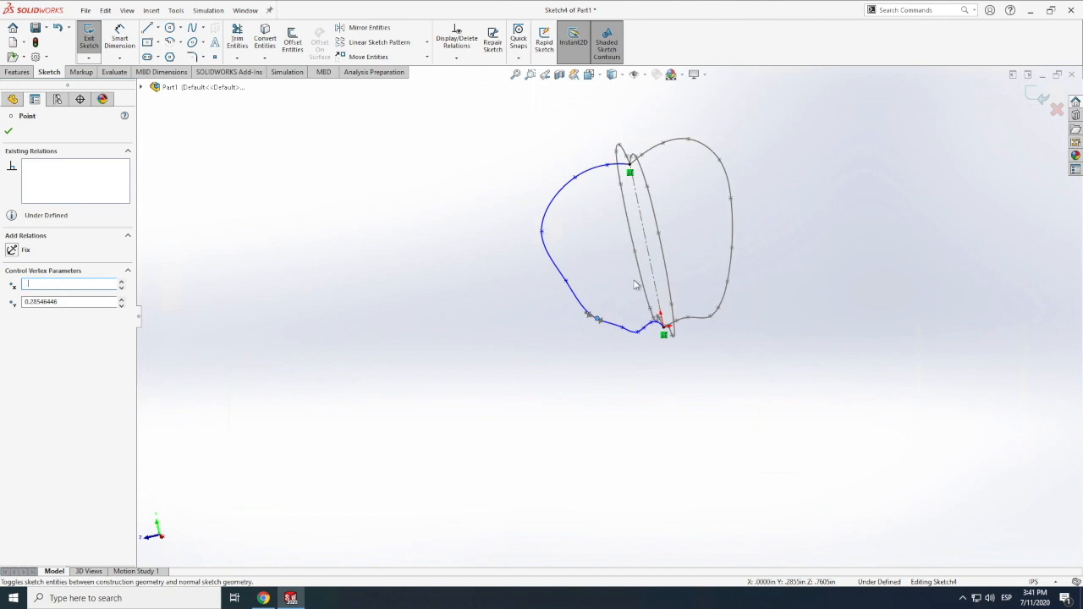
- Examine the half-apple splines from an angle, then restore the Right view of the open sketch
click(127, 10)
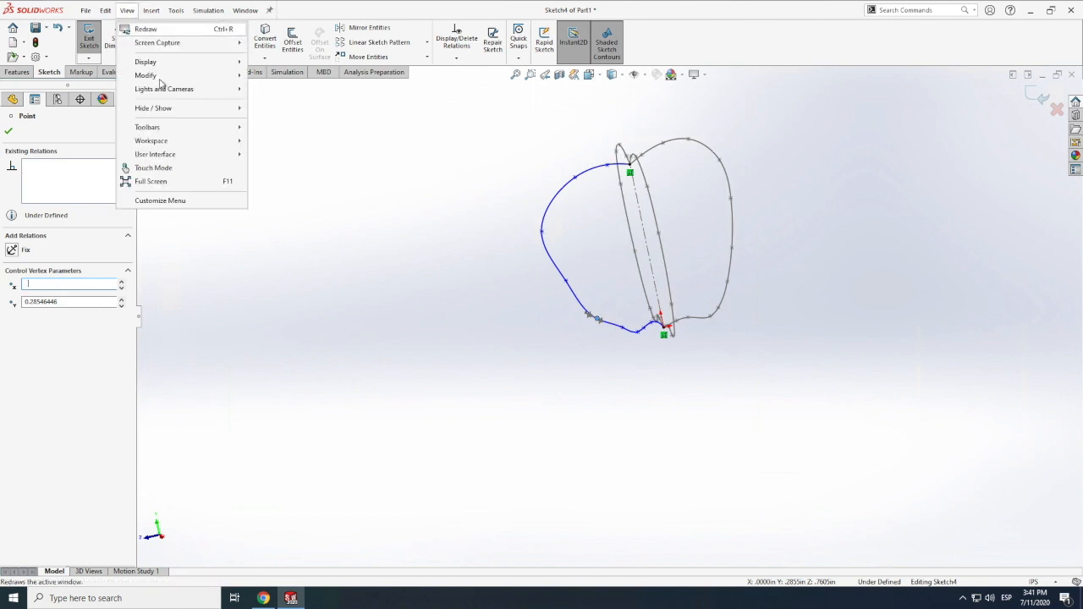
mouse_move(157, 78)
click(269, 146)
mouse_move(615, 353)
mouse_down()
mouse_move(607, 309)
mouse_move(575, 278)
mouse_move(579, 357)
mouse_up()
scroll(608, 324, up, 4)
scroll(625, 281, down, 7)
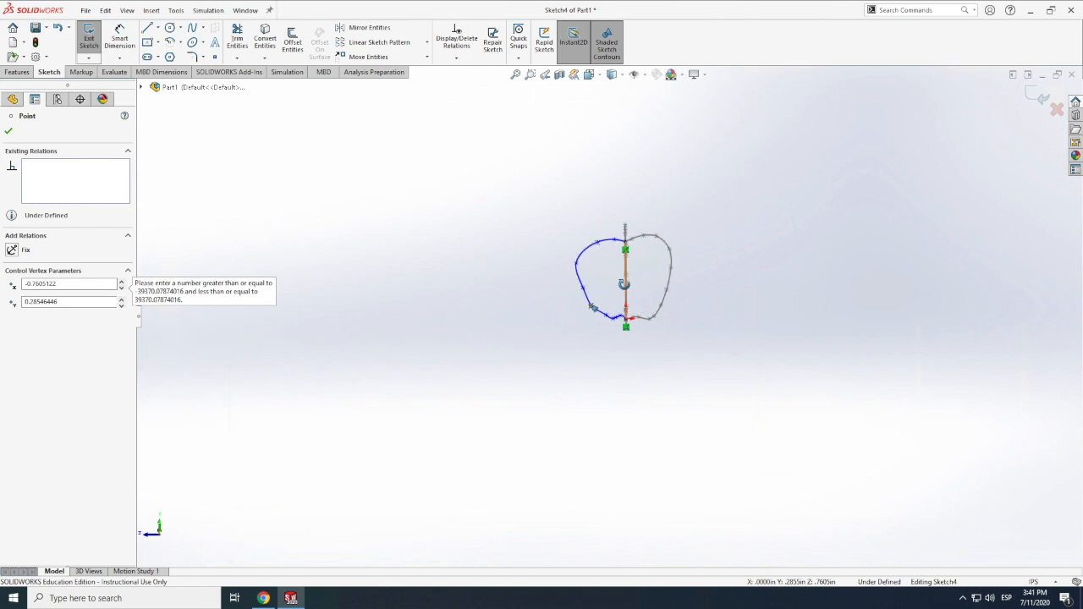
scroll(620, 286, up, 1)
key(space)
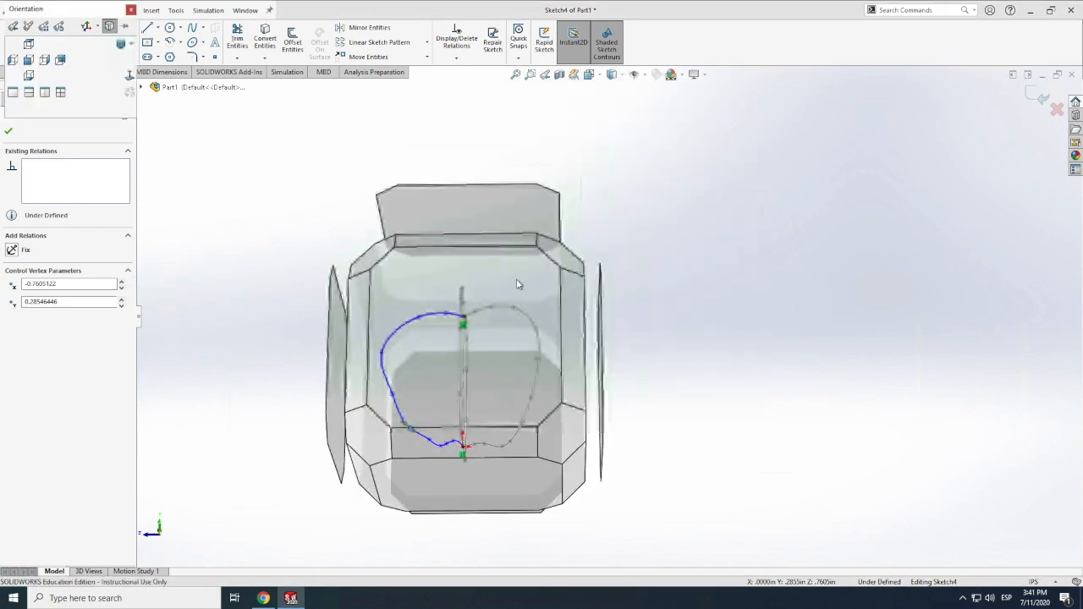
click(488, 289)
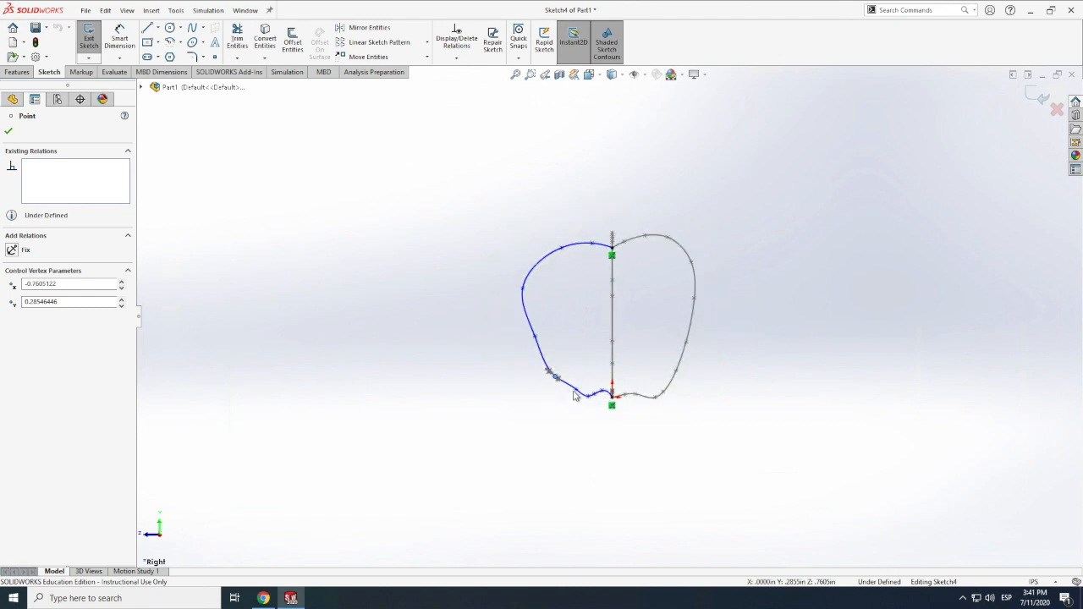
- Move the open spline's point on the outer bottom edge to about X -0.66, Y 0.09 in, and close the sketch
key(z)
key(z)
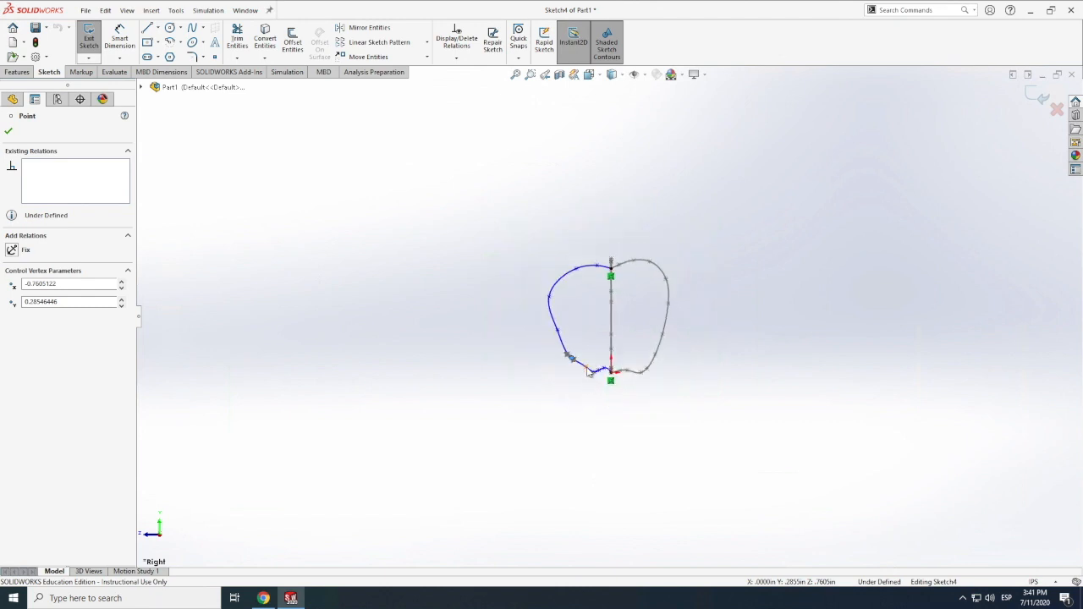
scroll(587, 372, down, 3)
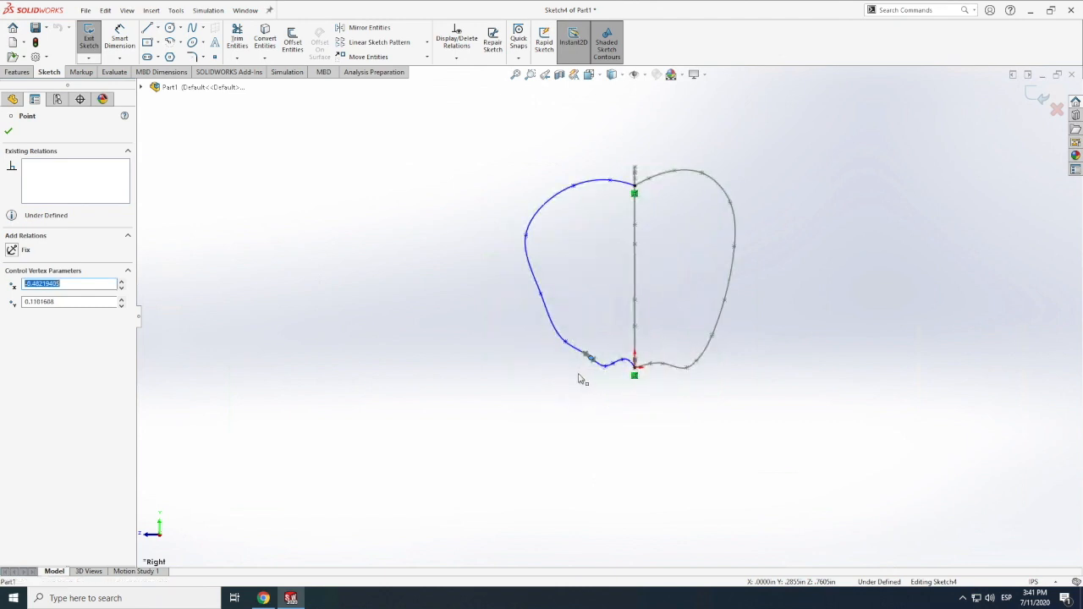
scroll(581, 379, down, 2)
mouse_move(576, 375)
mouse_down()
mouse_move(573, 346)
mouse_move(579, 357)
mouse_up()
scroll(573, 355, down, 1)
scroll(593, 389, up, 2)
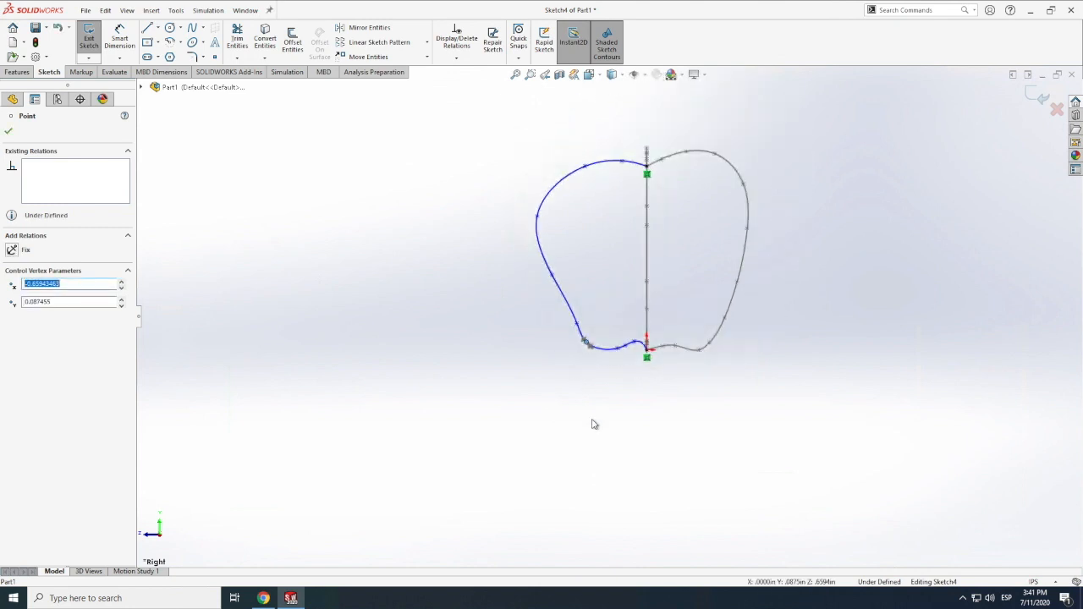
click(88, 42)
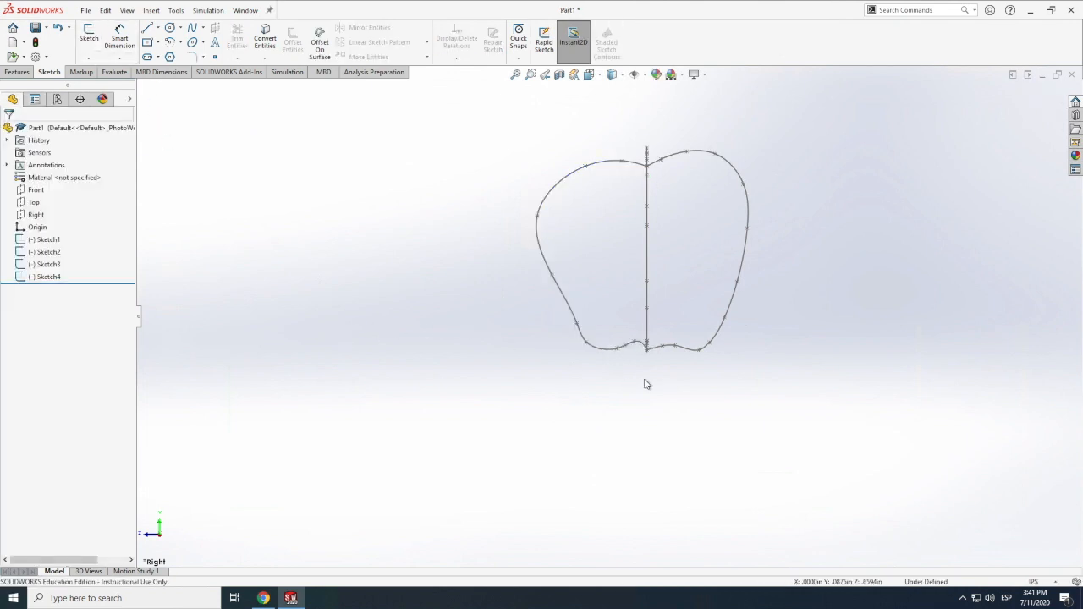
- Reopen the last Right-plane sketch, move the spline's bottom-dimple point to about X -0.15, Y 0.06 in, and close the sketch
scroll(643, 346, down, 3)
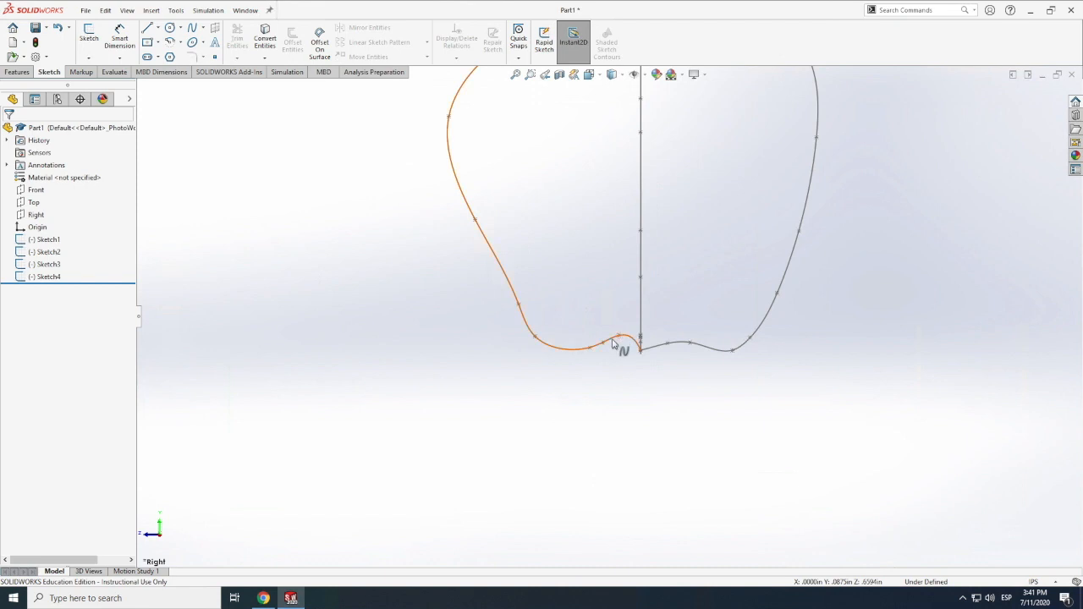
double_click(614, 342)
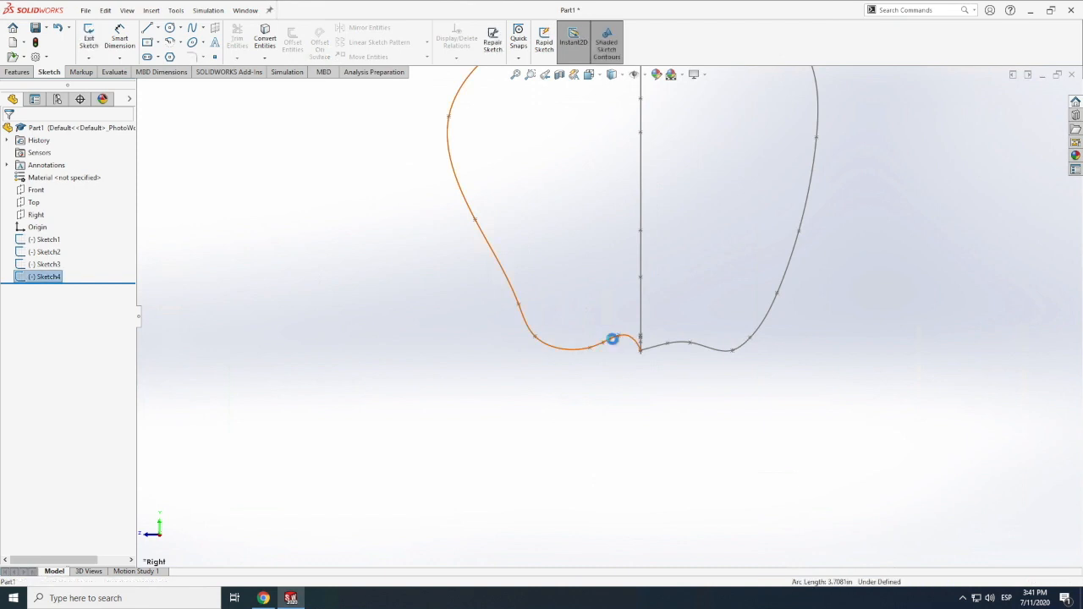
click(616, 345)
mouse_move(614, 355)
mouse_down()
mouse_move(624, 357)
mouse_move(617, 343)
mouse_up()
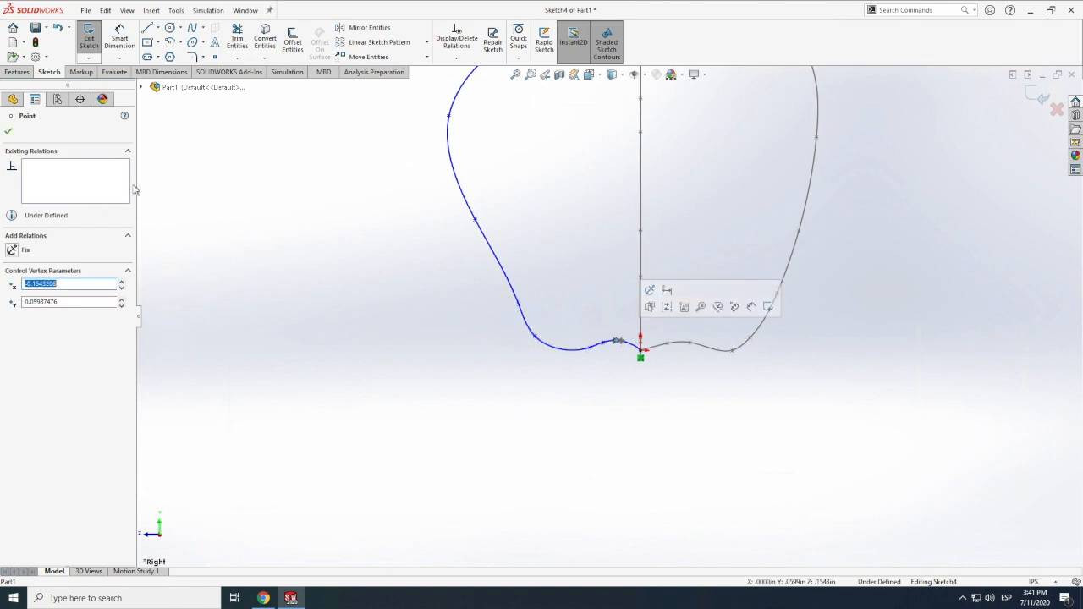
click(89, 38)
scroll(559, 461, up, 10)
scroll(635, 326, down, 2)
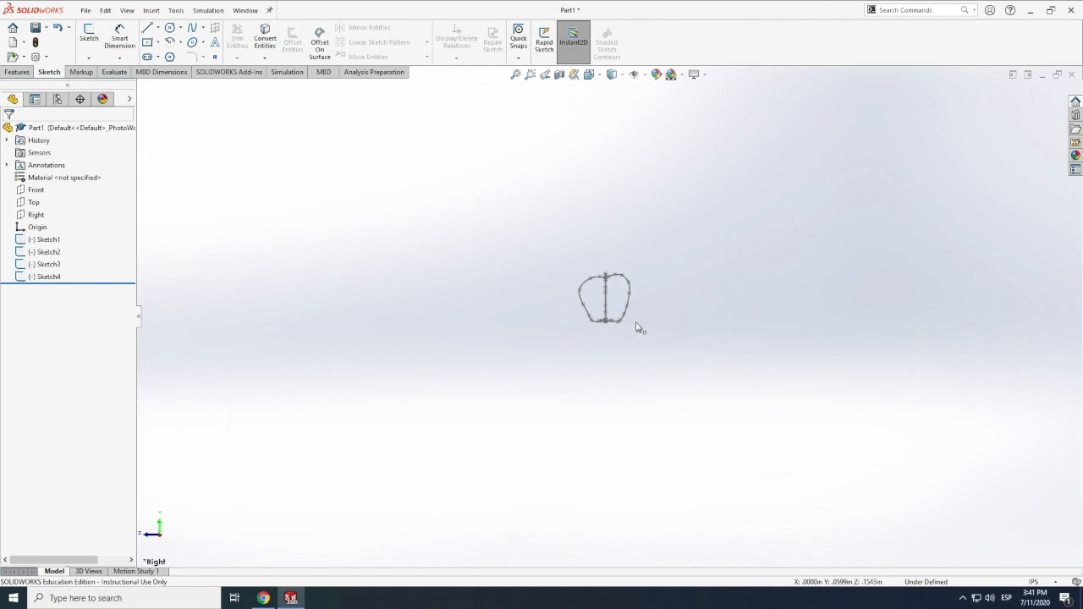
- Create a lofted surface through the four half-apple profiles in the order Sketch3, Sketch2, Sketch4, Sketch1
click(127, 10)
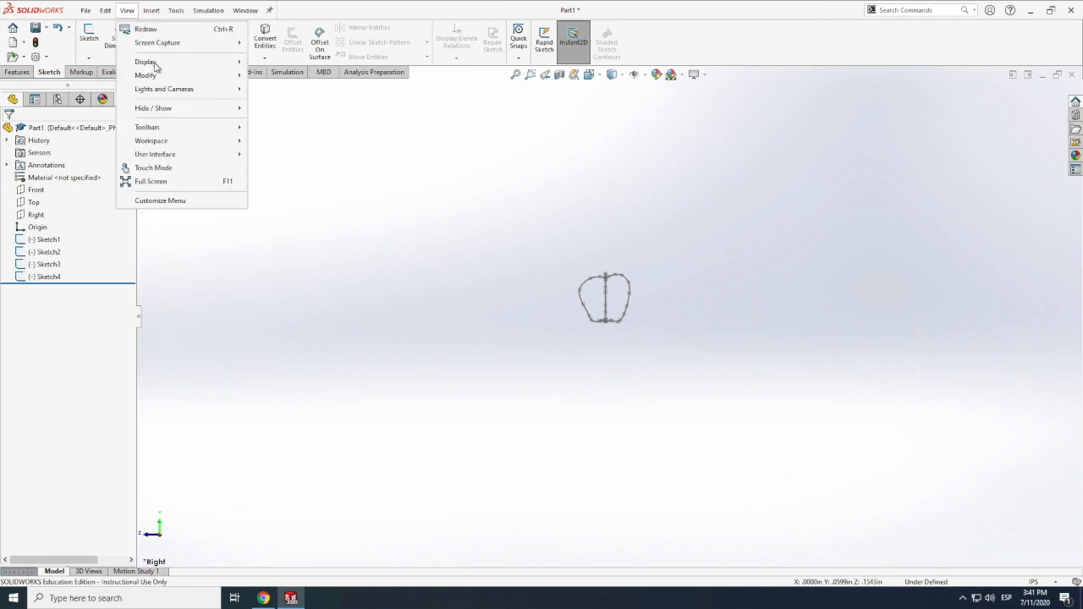
mouse_move(157, 76)
click(266, 144)
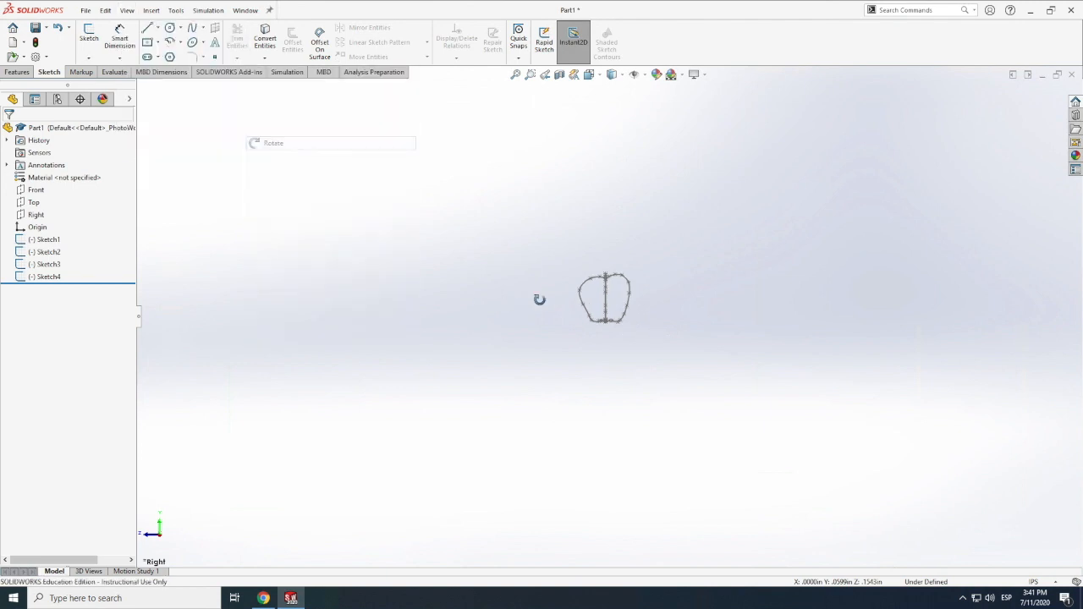
mouse_move(609, 316)
mouse_down()
mouse_move(617, 329)
mouse_move(602, 350)
mouse_move(595, 278)
mouse_move(626, 363)
mouse_move(651, 361)
mouse_up()
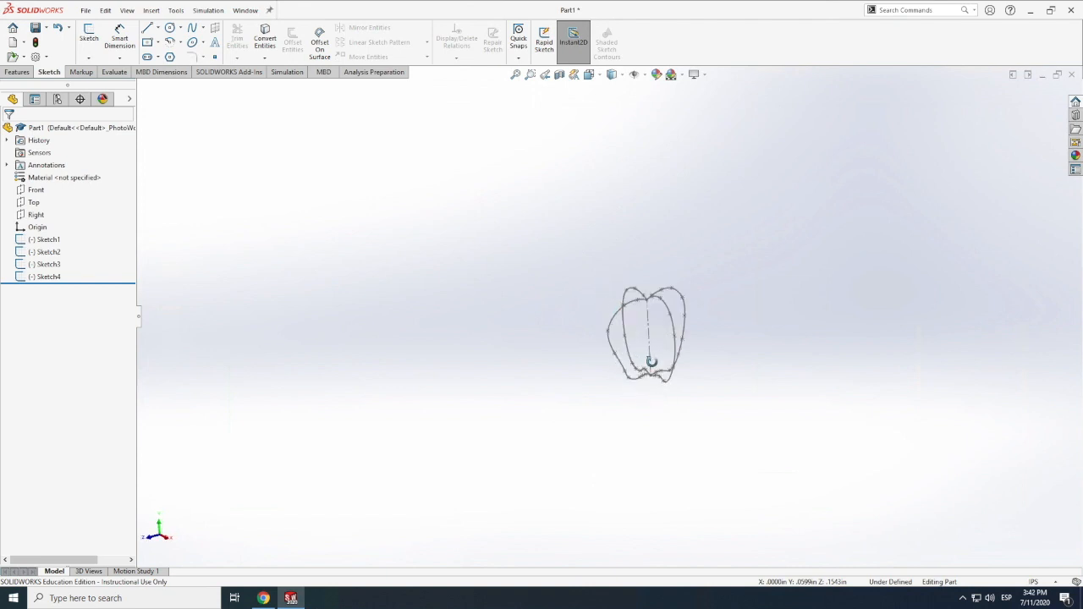
scroll(665, 302, down, 3)
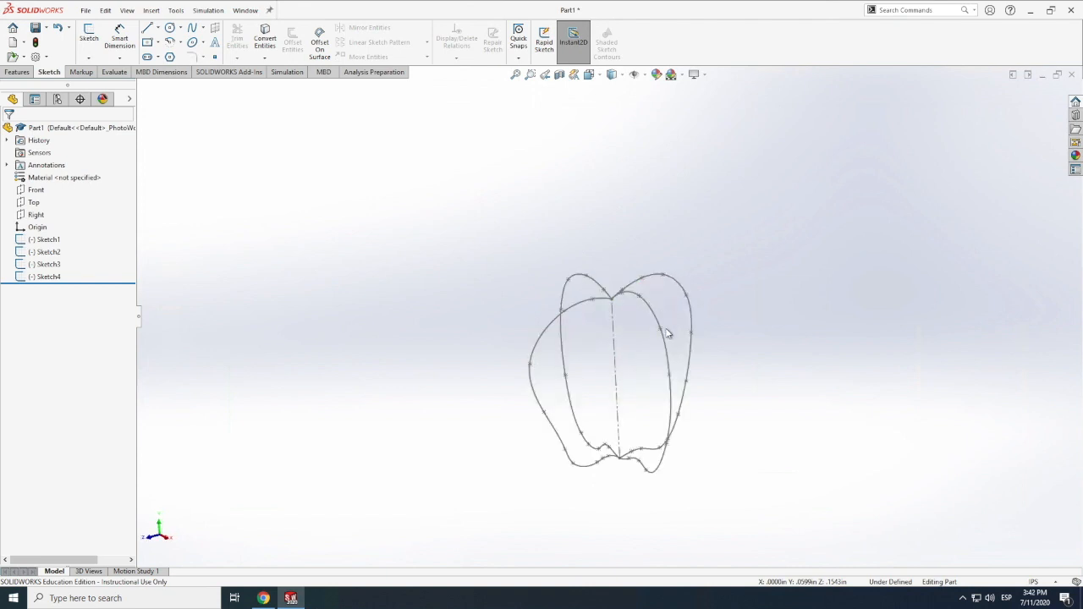
click(150, 10)
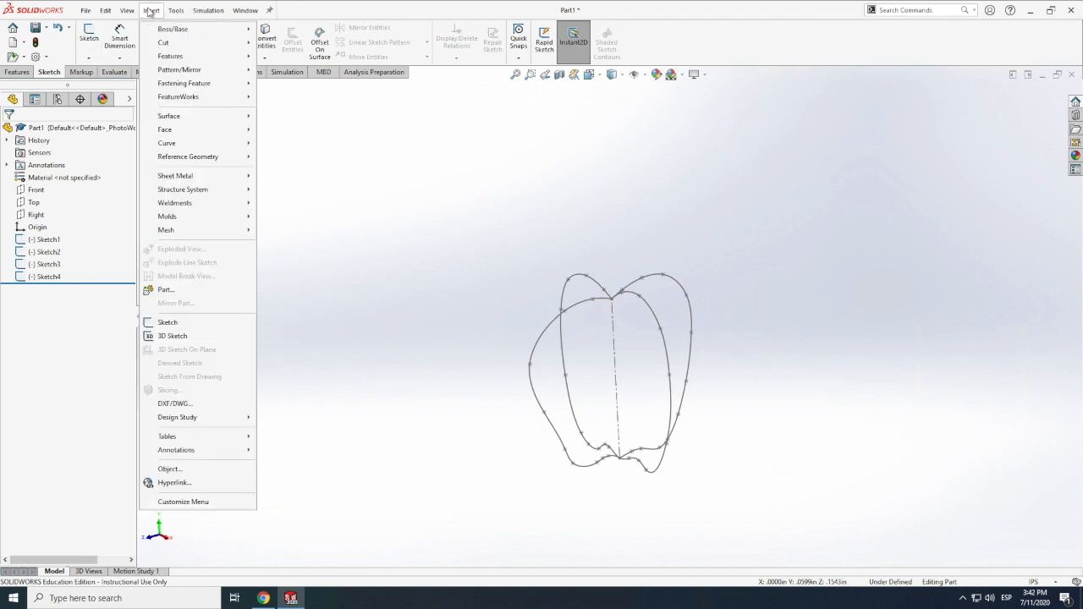
mouse_move(176, 119)
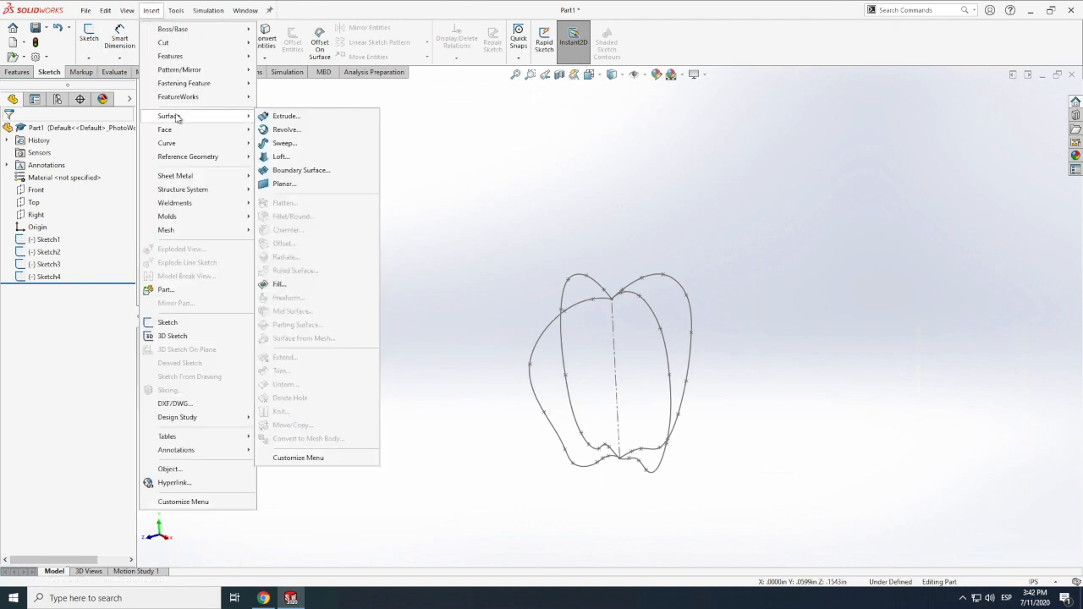
click(282, 157)
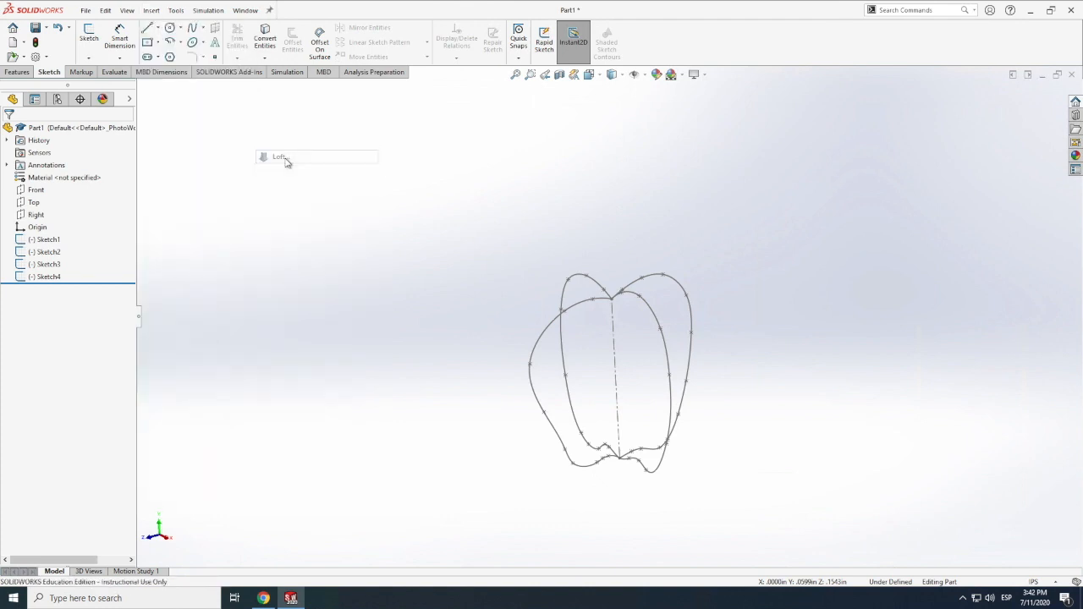
click(620, 295)
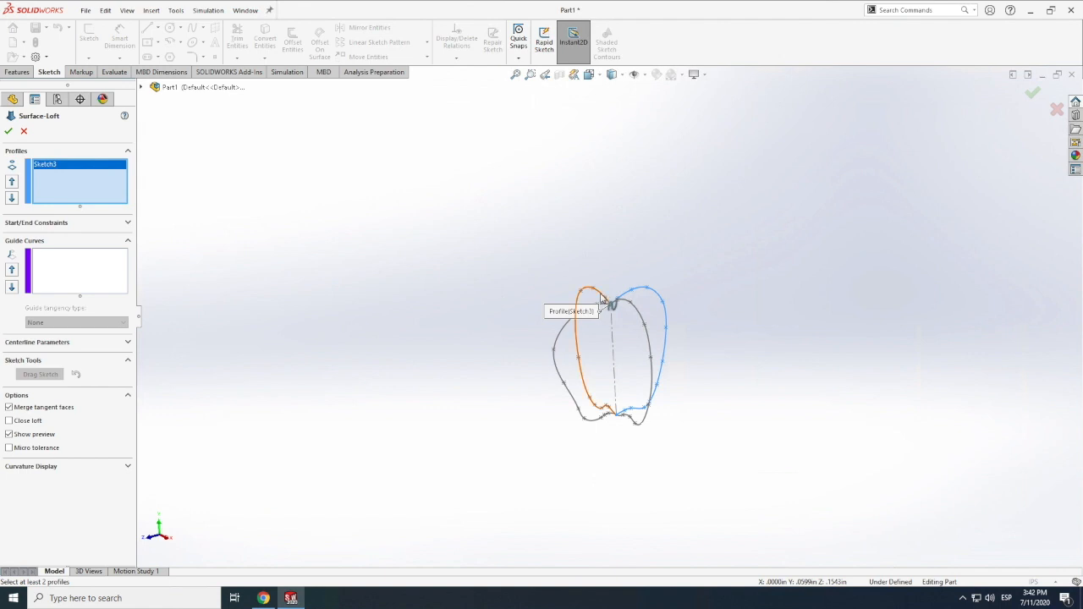
click(604, 301)
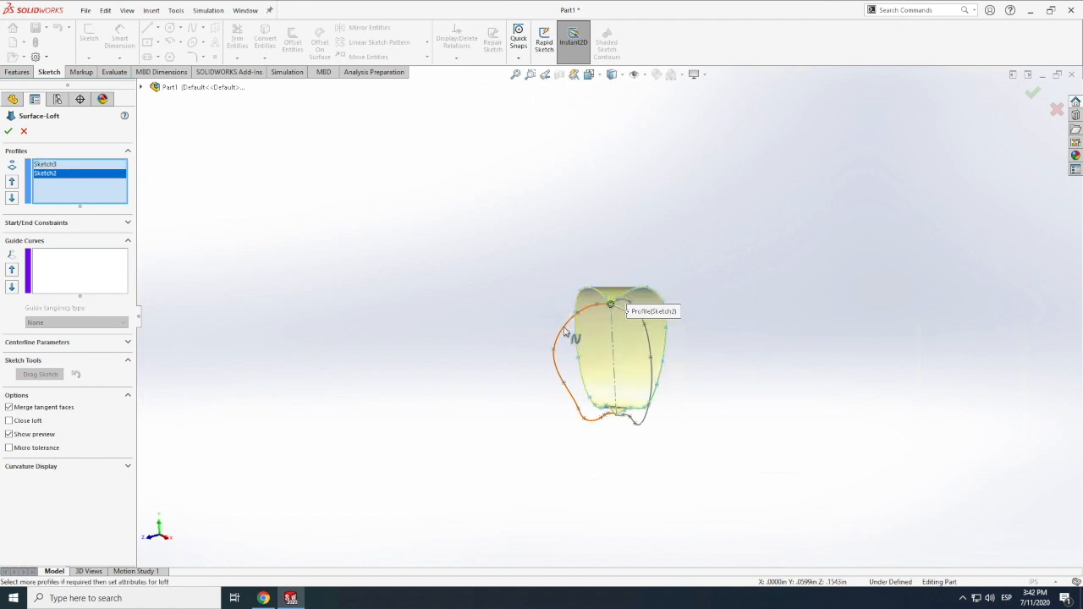
click(651, 347)
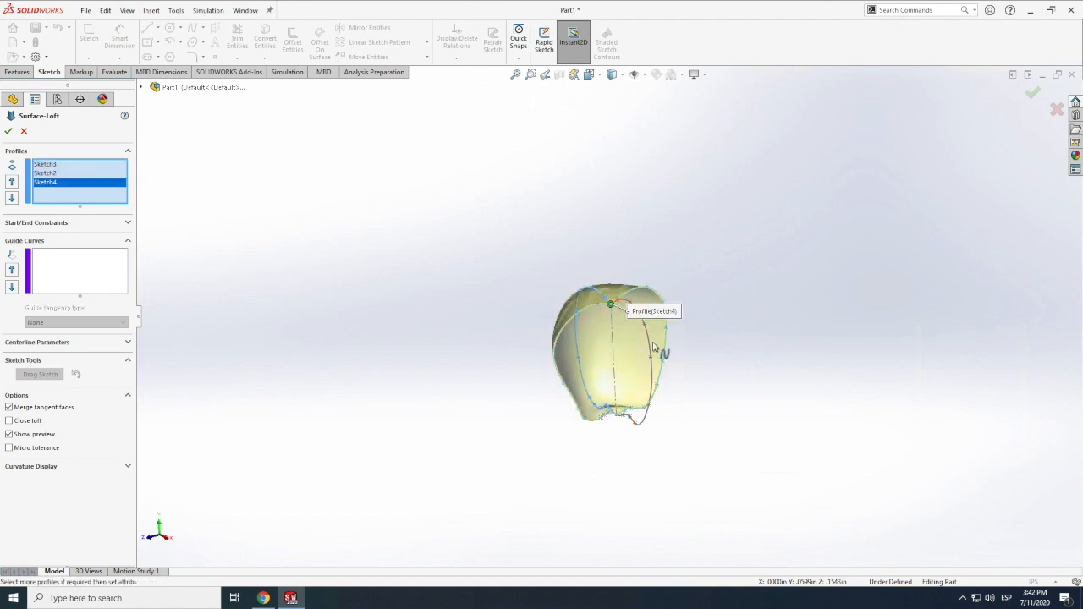
click(653, 347)
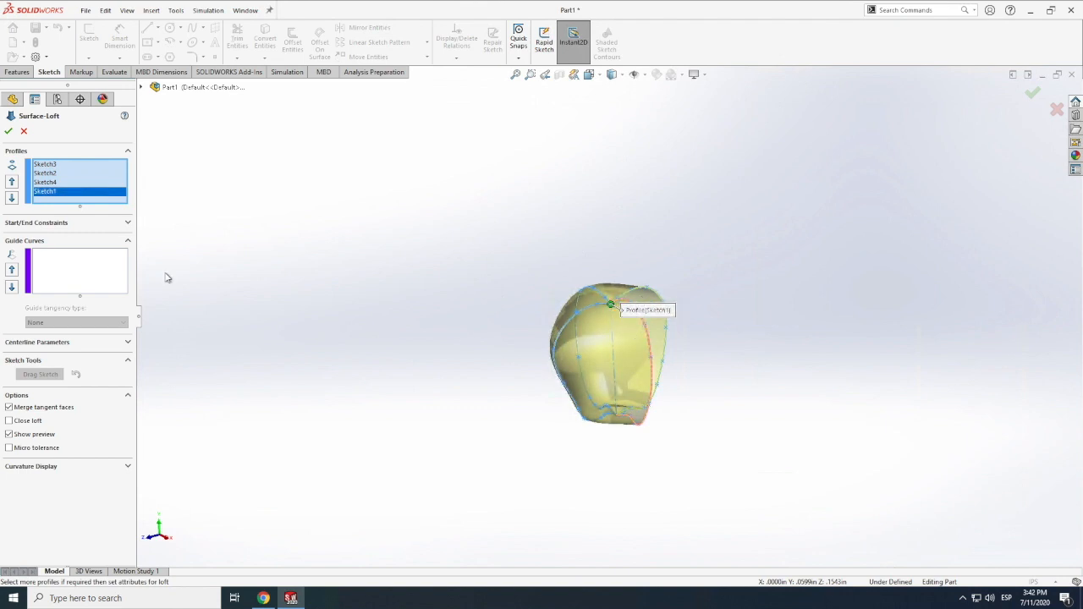
click(9, 132)
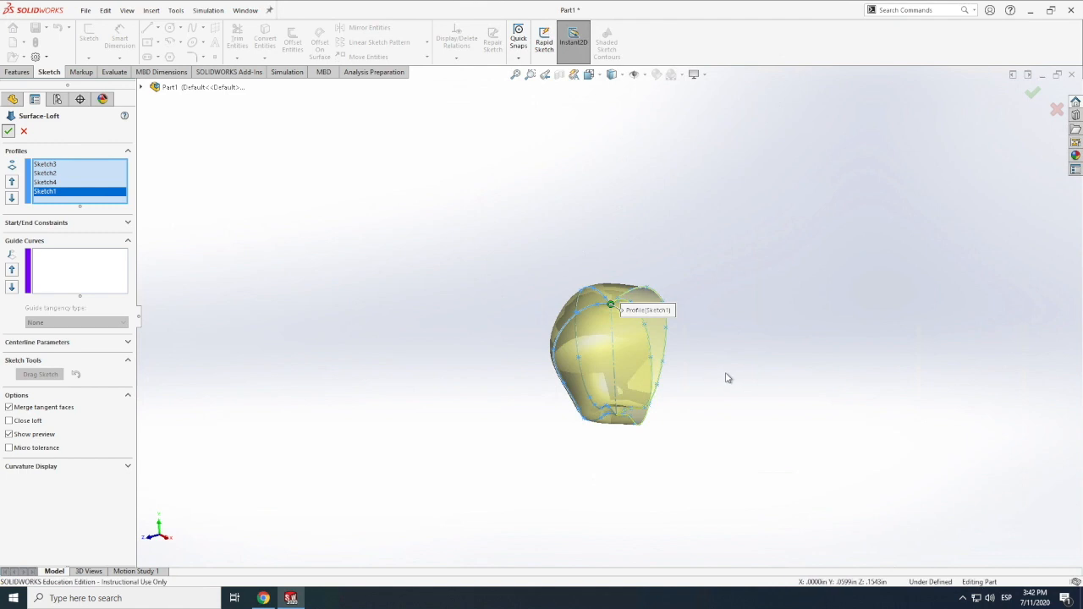
- Edit the lofted surface and enable Close loft so it wraps fully around the centerline
ctrl+middle_drag(456, 230, 430, 219)
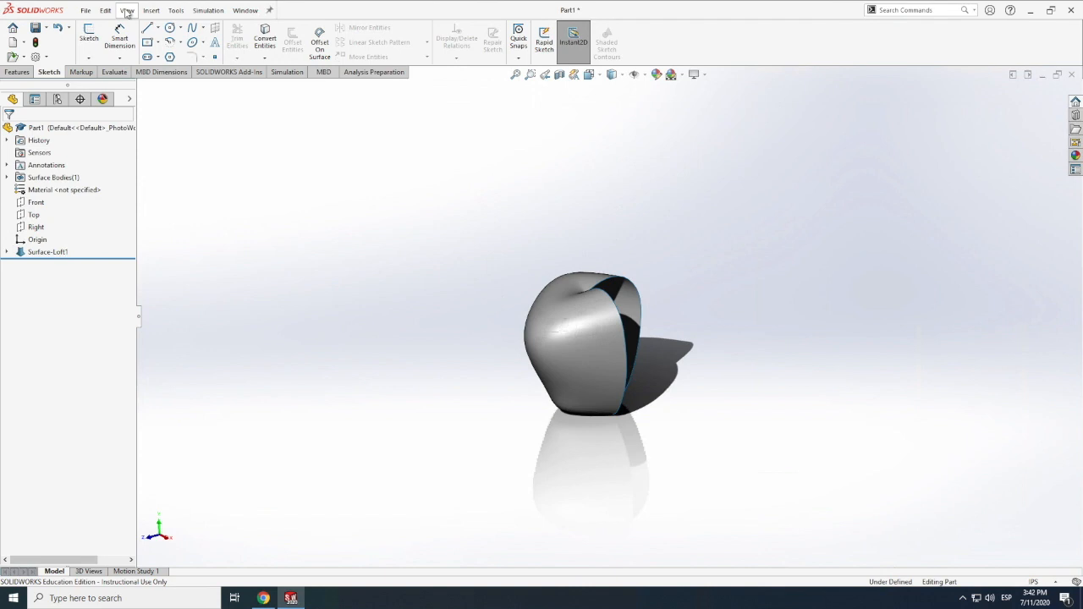
click(30, 252)
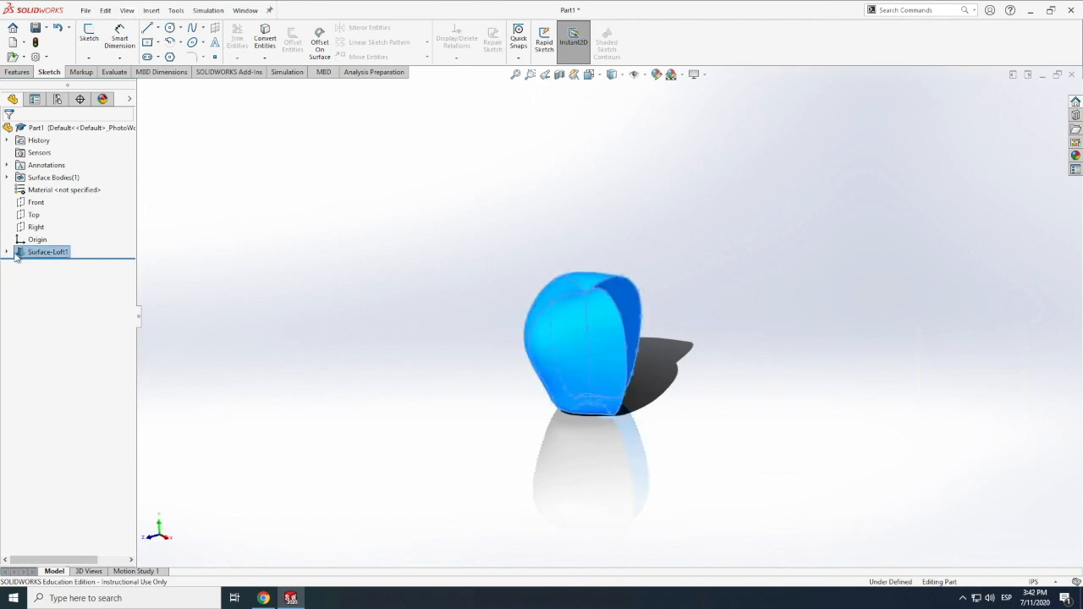
click(8, 252)
right_click(30, 252)
click(38, 221)
click(35, 216)
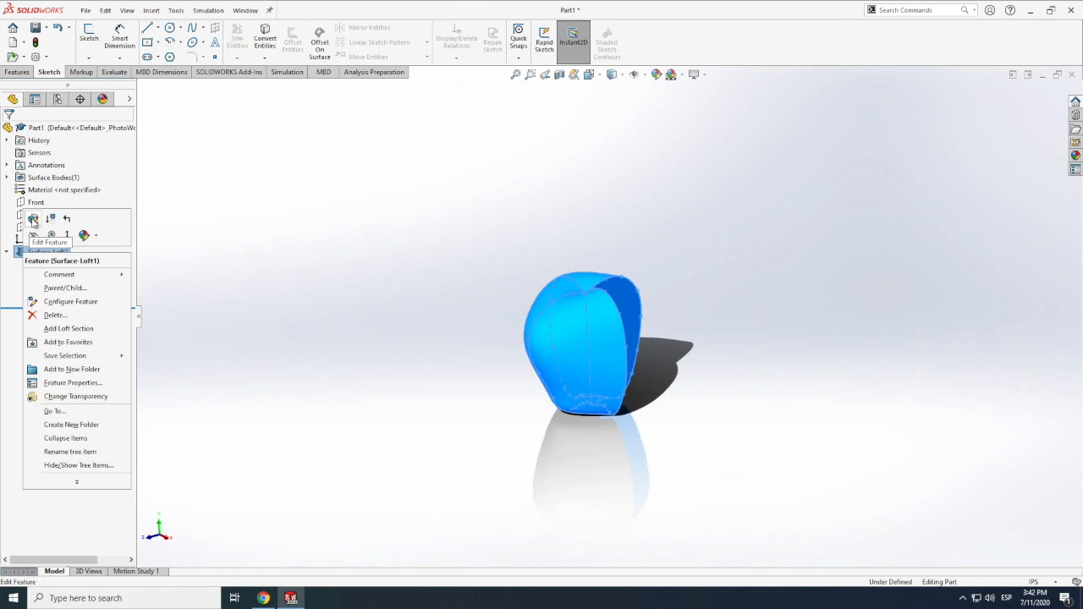
click(33, 219)
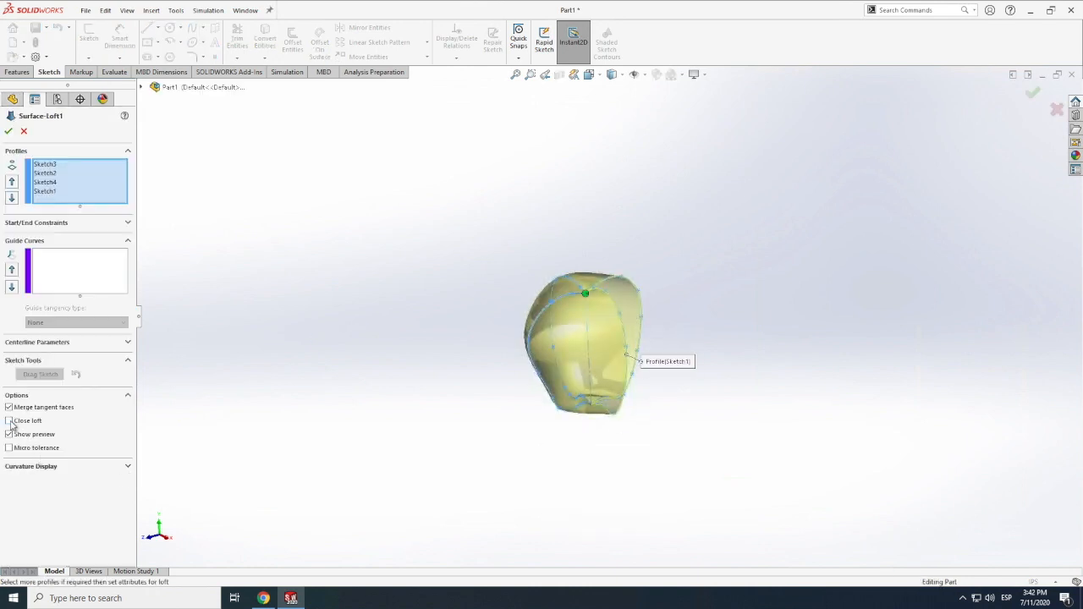
click(9, 420)
click(9, 132)
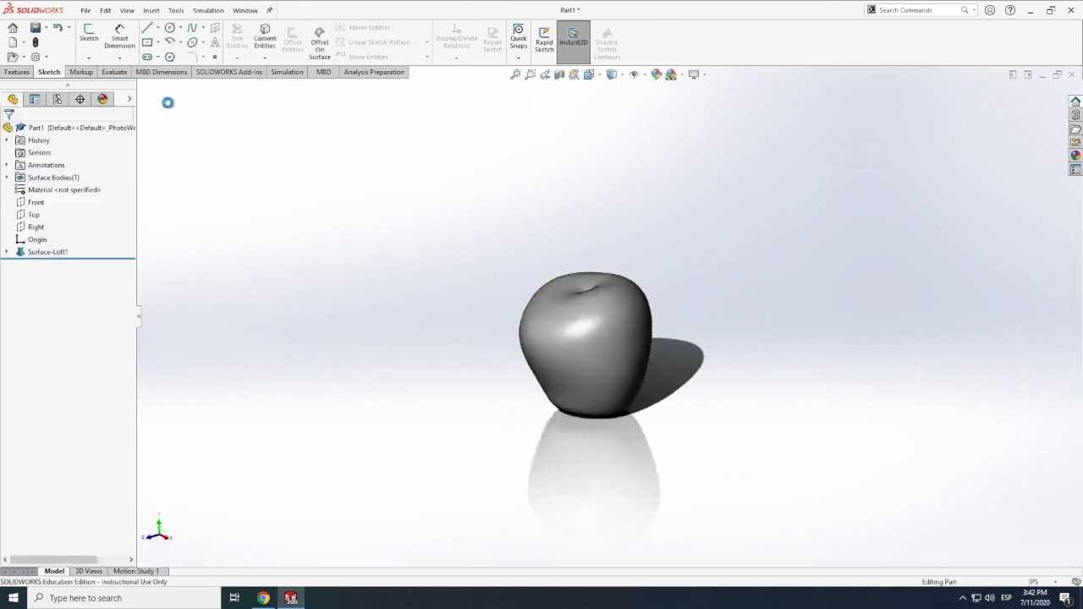
- Examine the closed apple surface from several angles
click(127, 10)
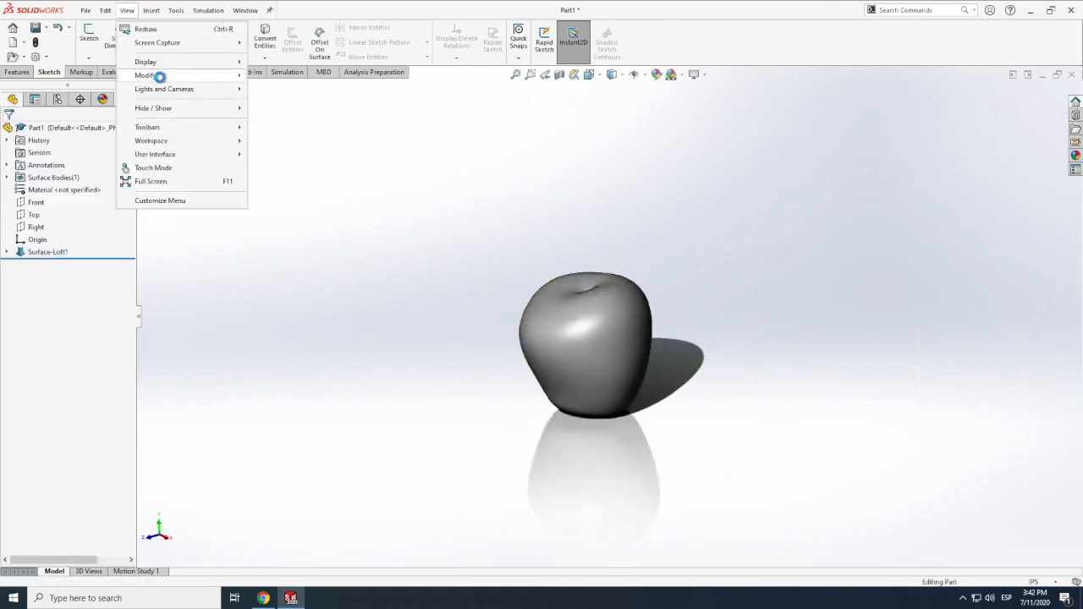
mouse_move(159, 76)
click(276, 143)
drag(588, 332, 617, 345)
middle_drag(617, 345, 608, 341)
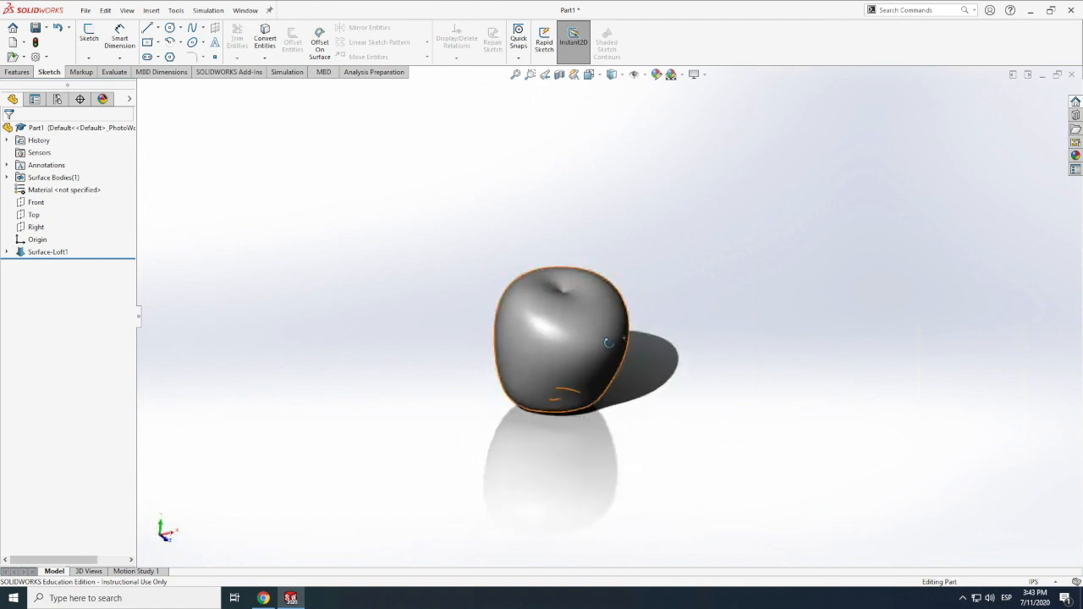
click(1075, 114)
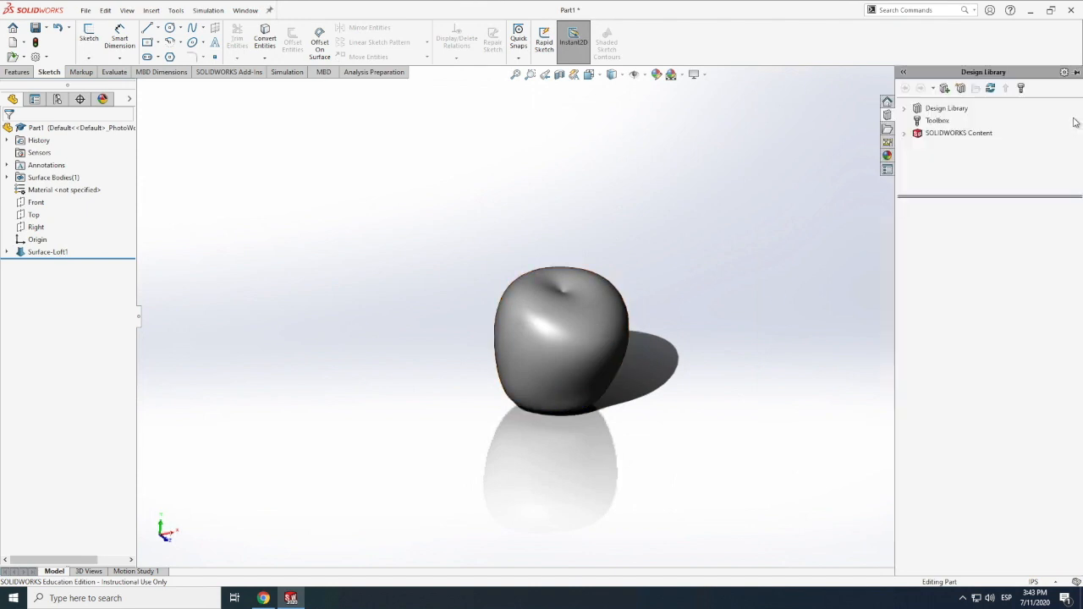
click(904, 72)
right_click(567, 335)
key(Escape)
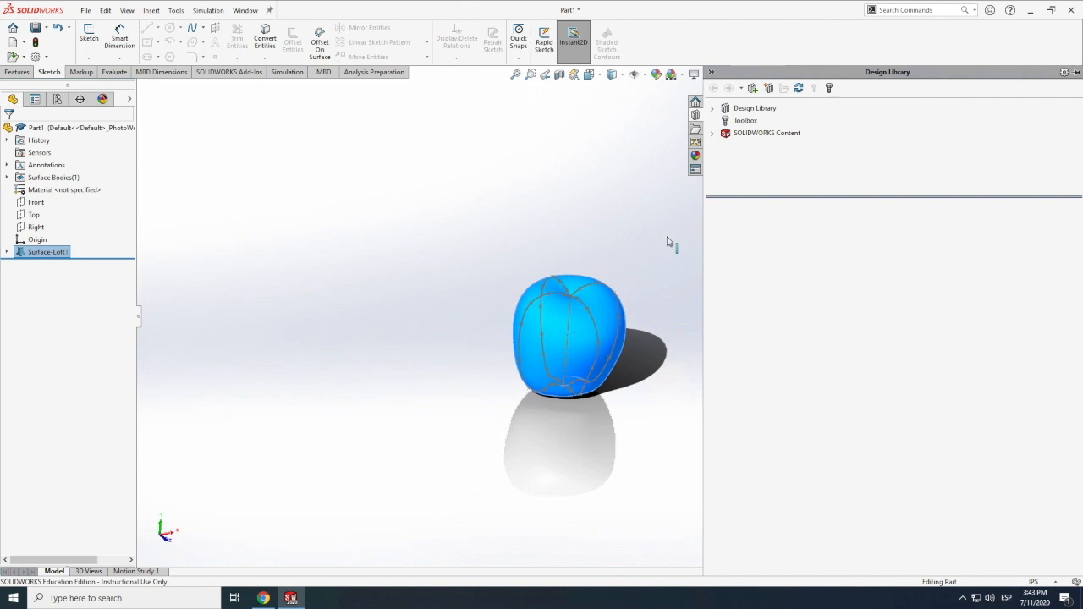
click(711, 72)
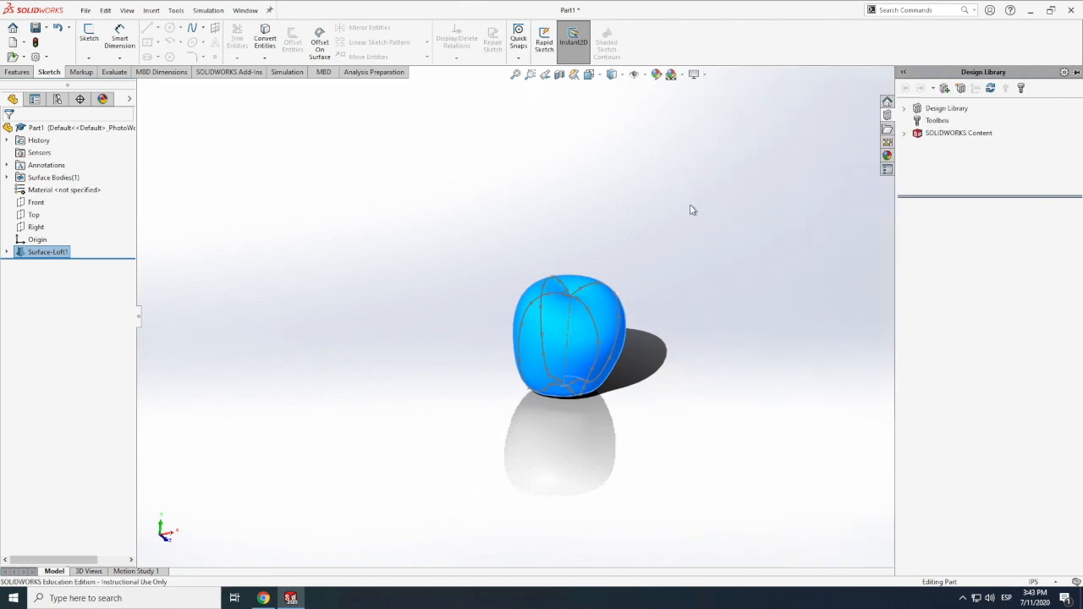
- Apply a light red color, RGB 255, 128, 128, to the apple's surface body
right_click(603, 335)
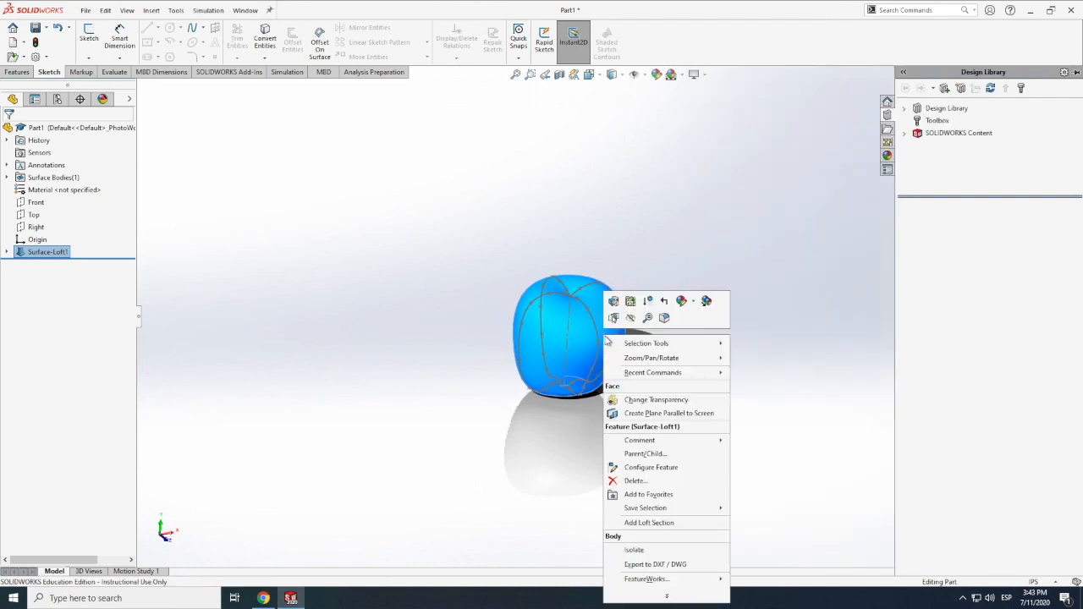
click(692, 301)
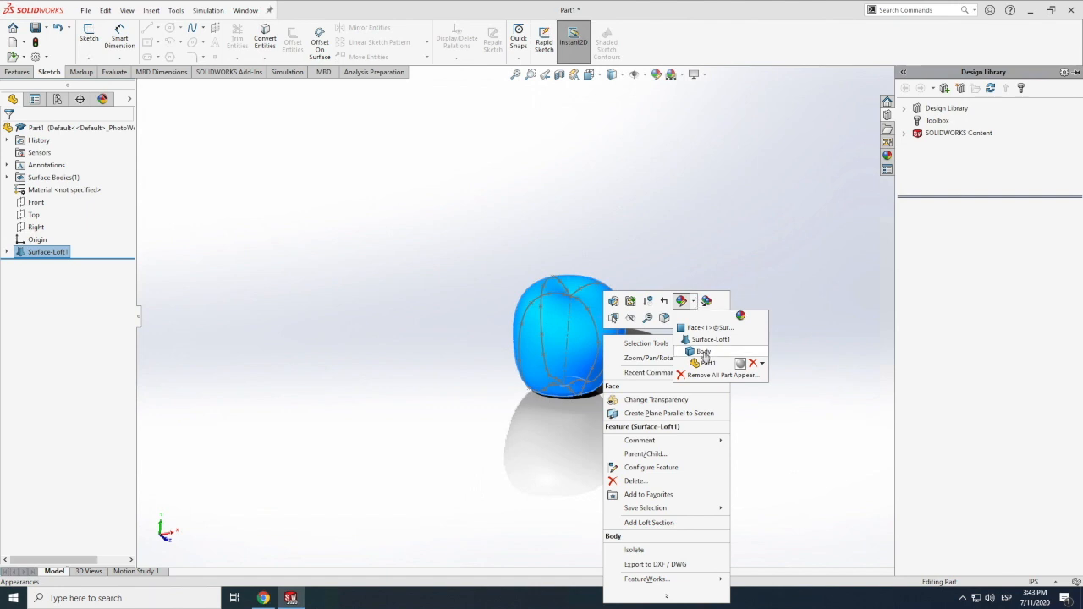
click(703, 352)
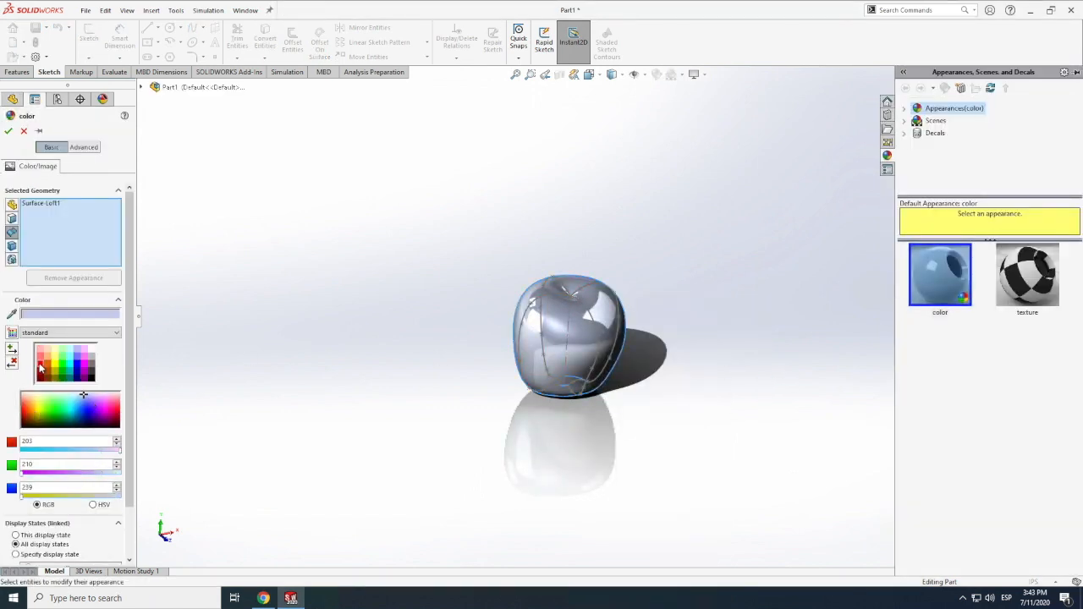
click(41, 366)
click(41, 357)
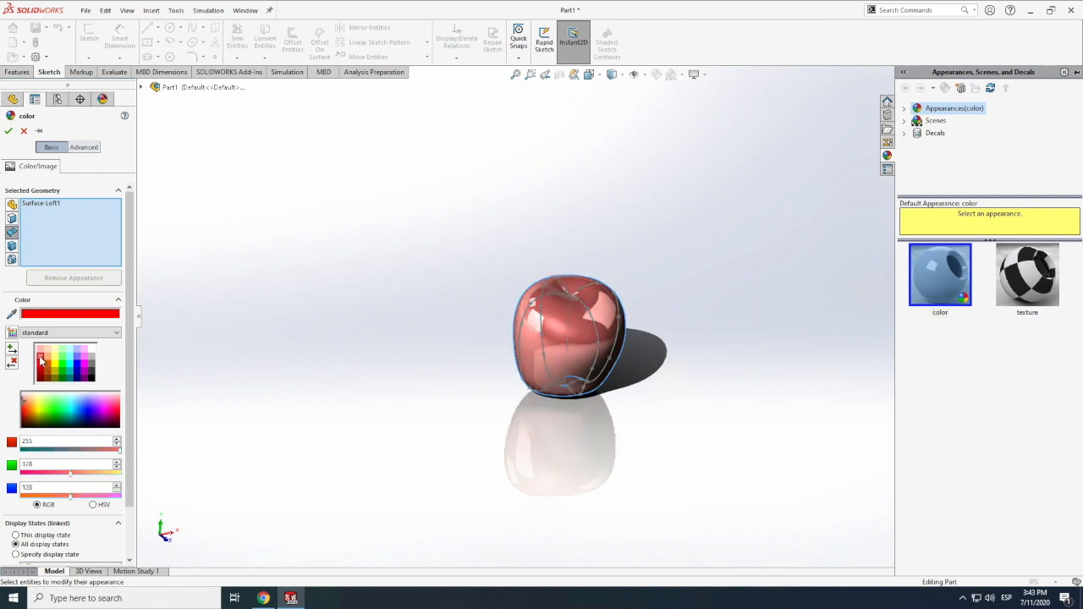
click(8, 132)
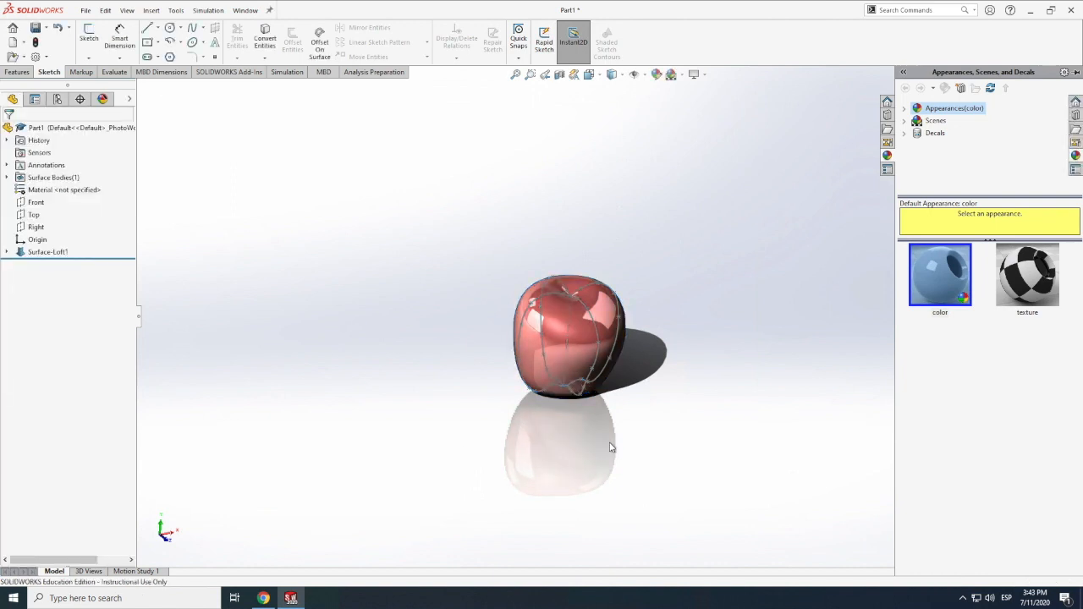
- Hide the Sketch4 half-profile on the apple
right_click(597, 336)
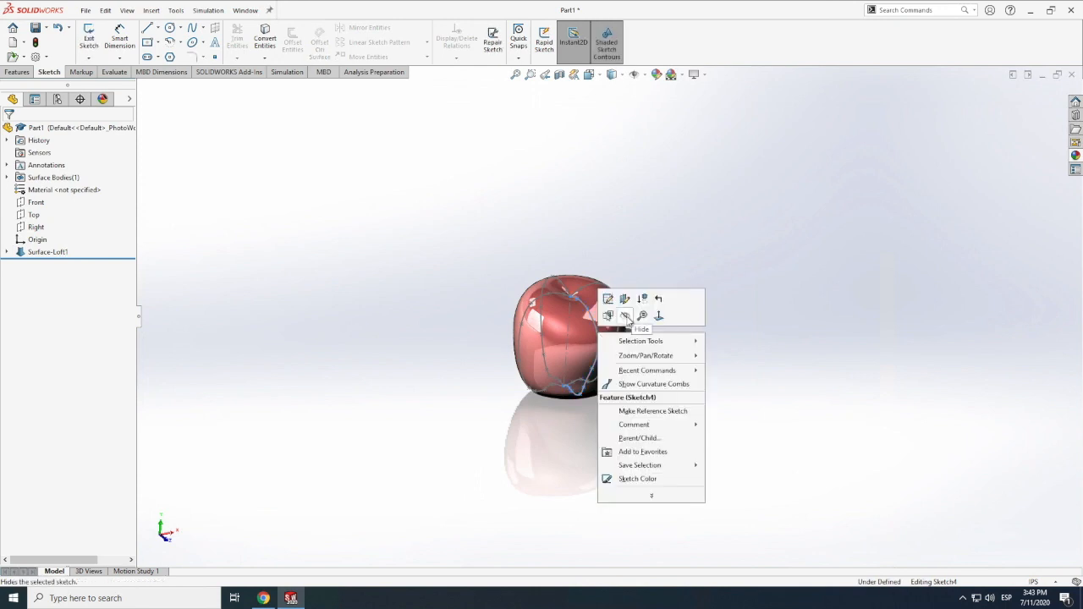
click(625, 316)
scroll(588, 290, up, 3)
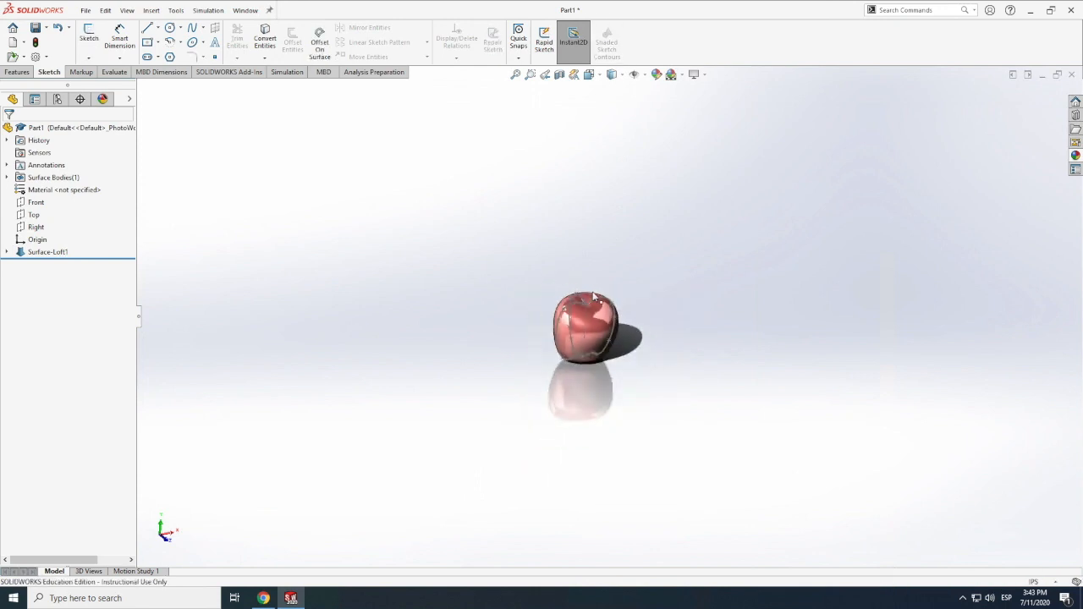
scroll(598, 302, down, 3)
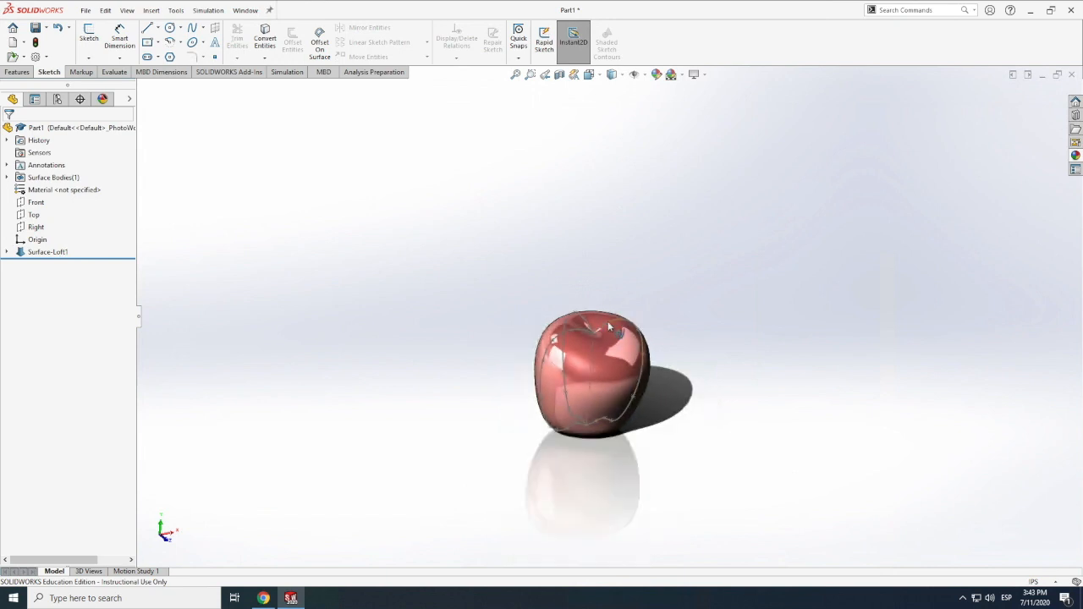
double_click(610, 322)
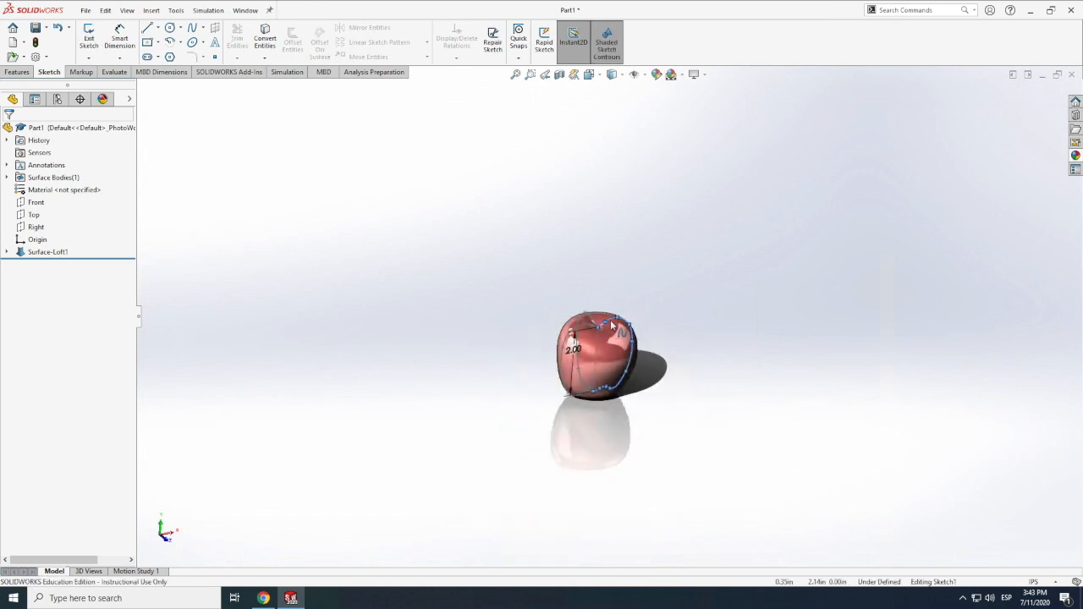
right_click(611, 325)
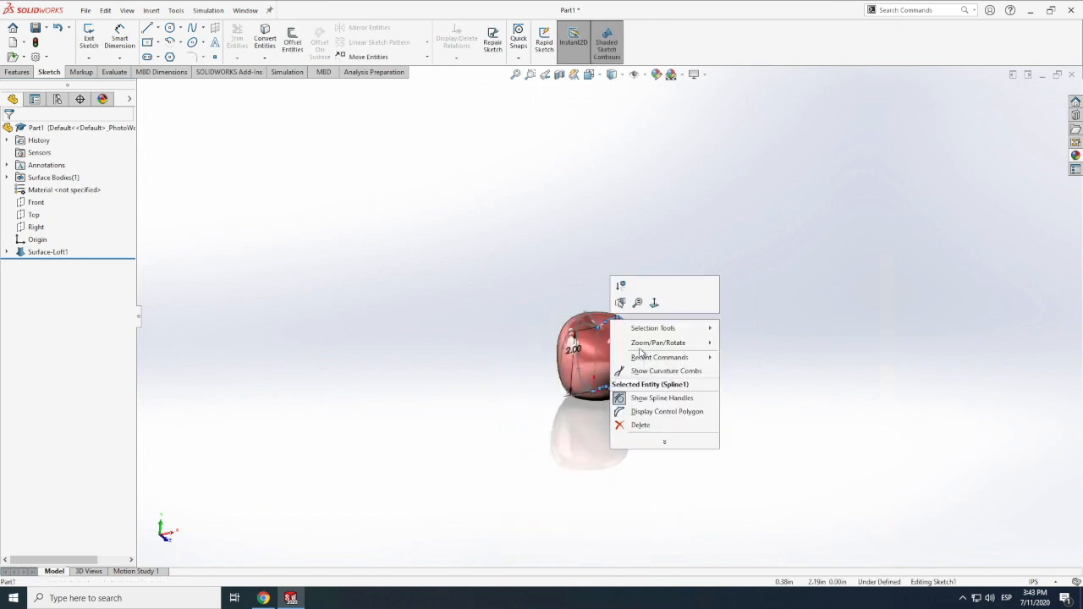
double_click(759, 304)
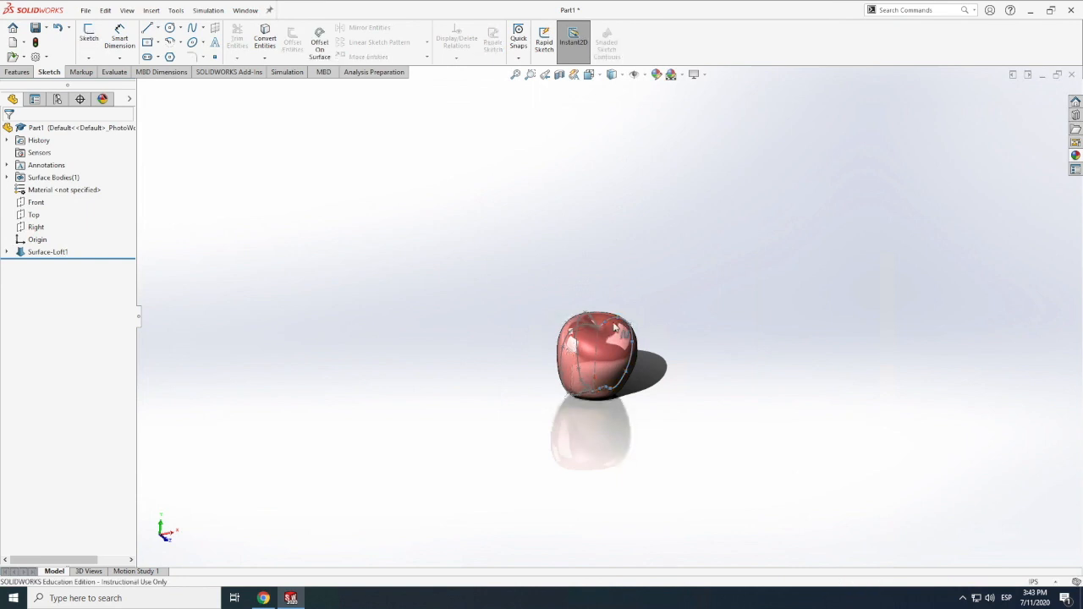
double_click(612, 325)
right_click(612, 325)
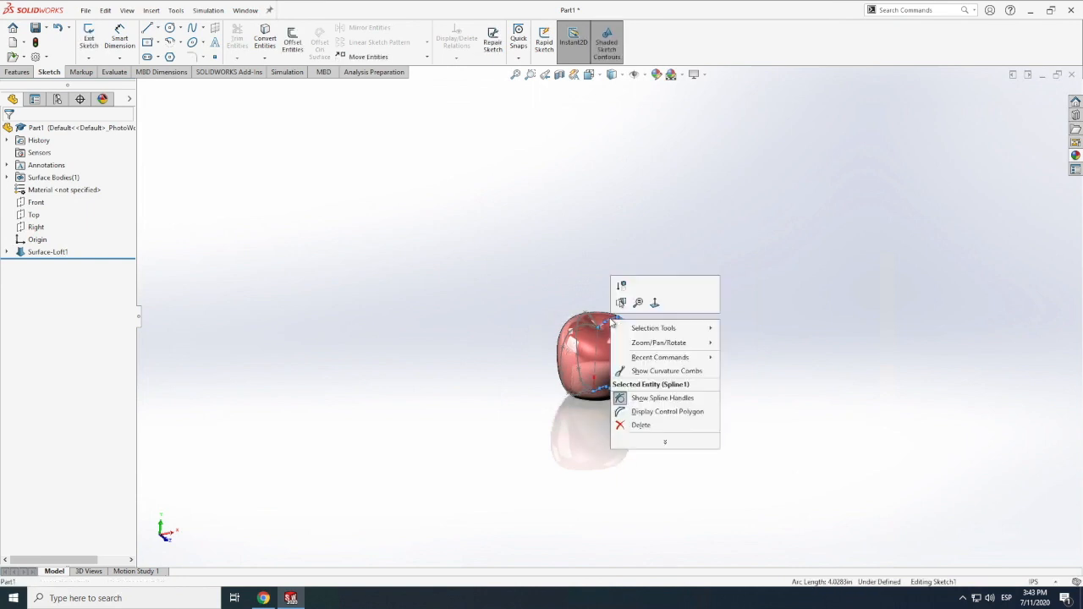
click(612, 322)
double_click(755, 331)
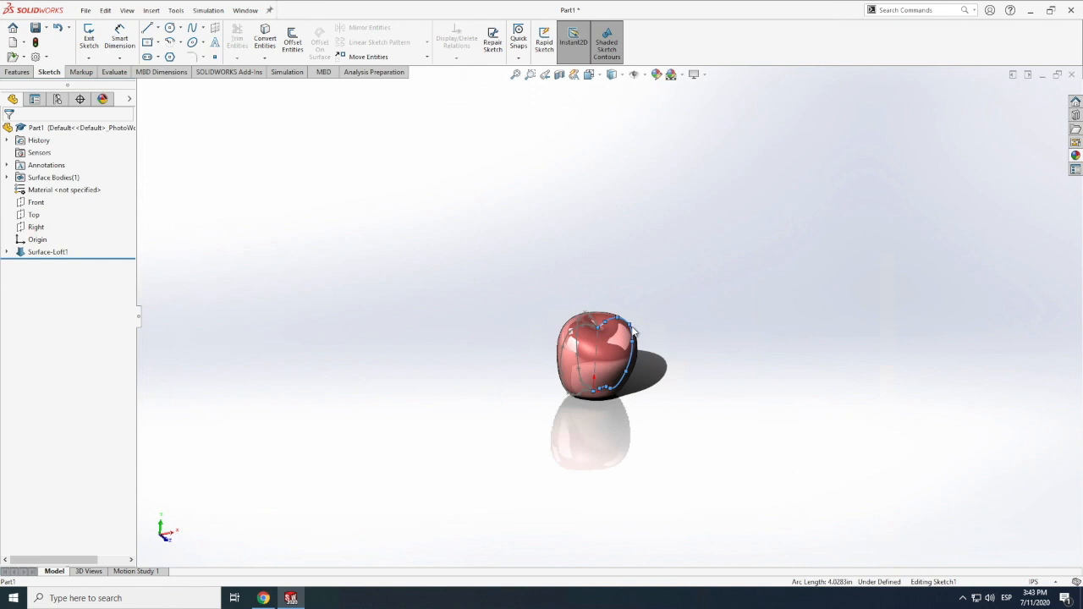
- Hide the remaining half-profile sketches so only the apple surface is displayed
click(612, 324)
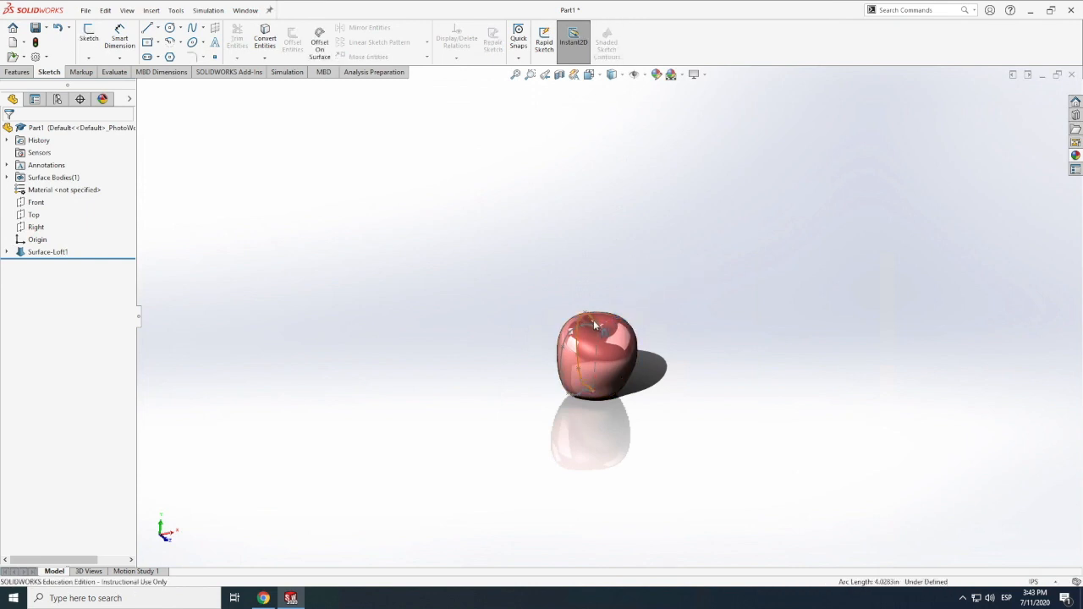
click(593, 321)
click(647, 290)
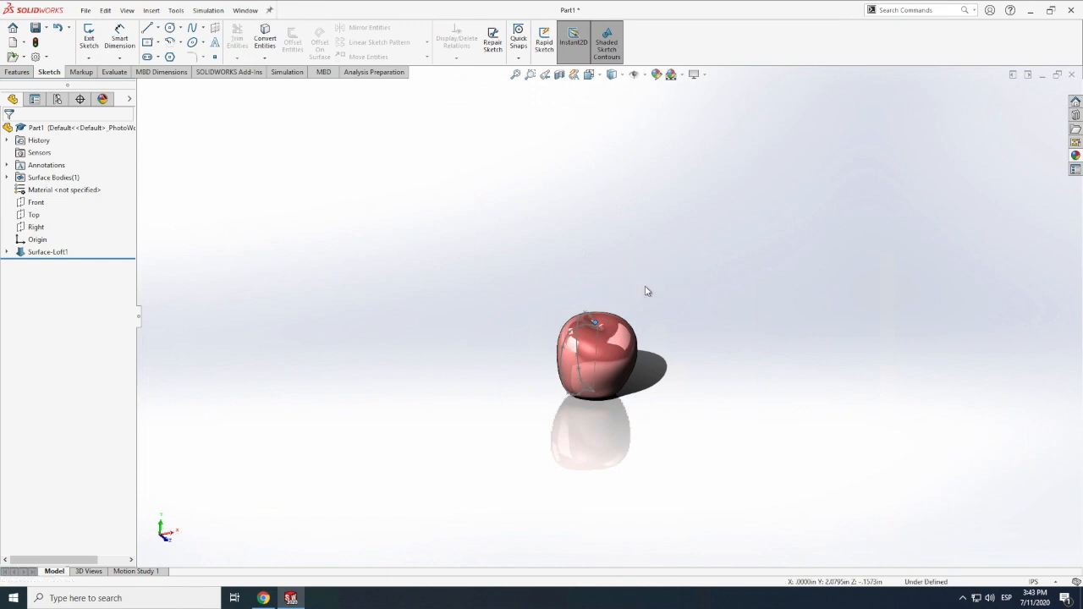
double_click(591, 330)
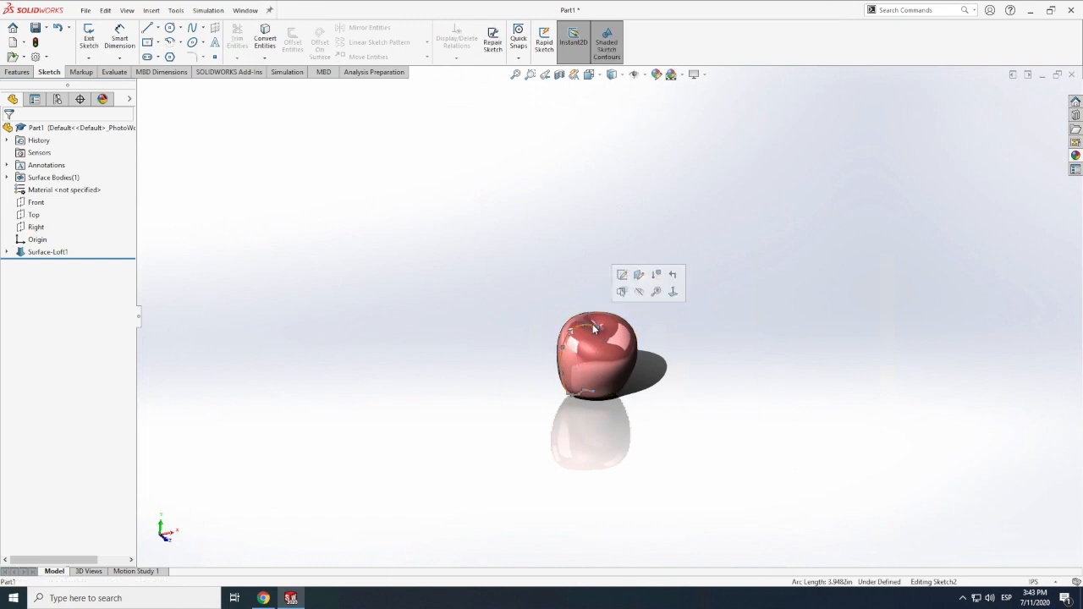
click(639, 293)
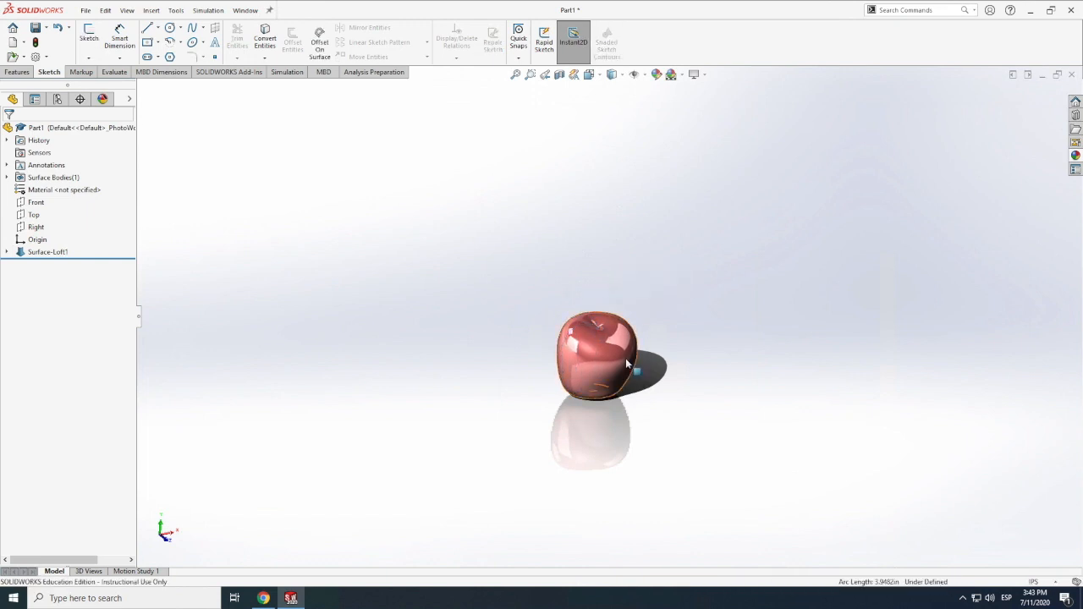
scroll(629, 367, down, 4)
scroll(624, 364, up, 2)
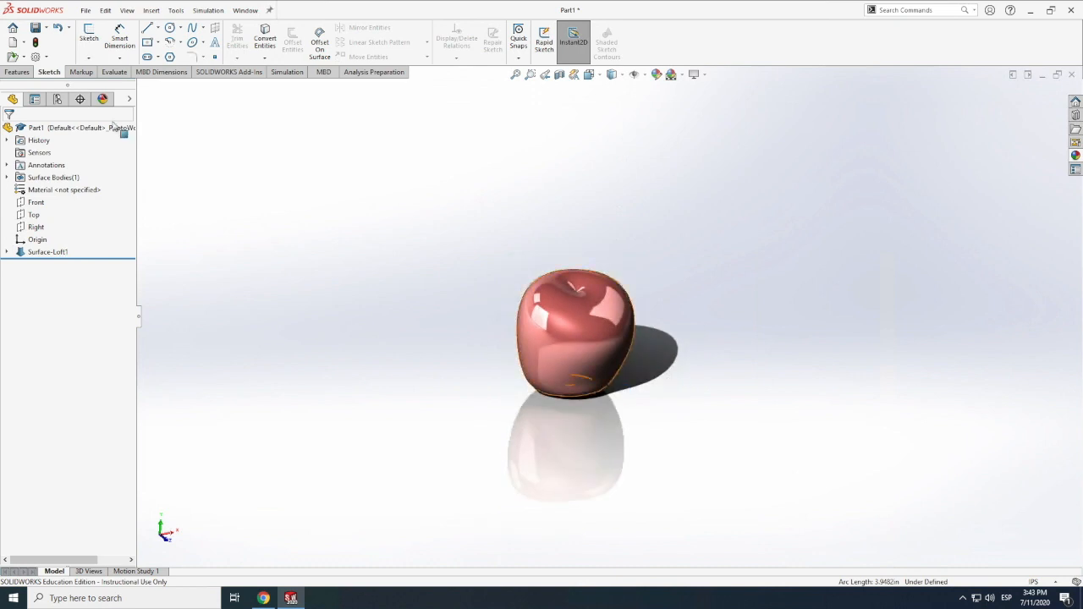
- Rotate the view to inspect the red apple
click(127, 11)
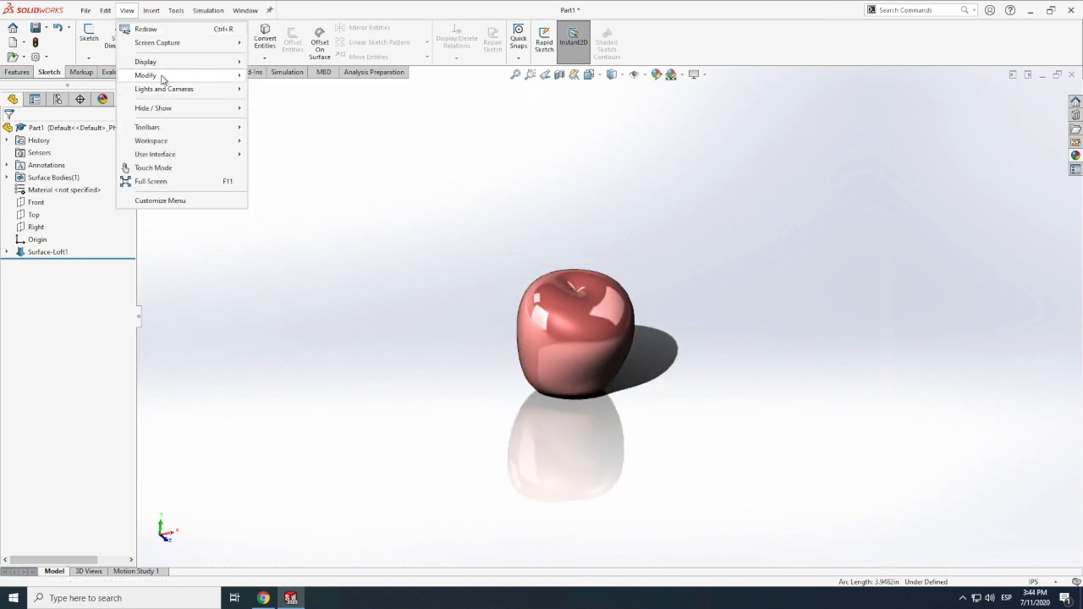
mouse_move(163, 76)
click(298, 143)
drag(454, 319, 695, 343)
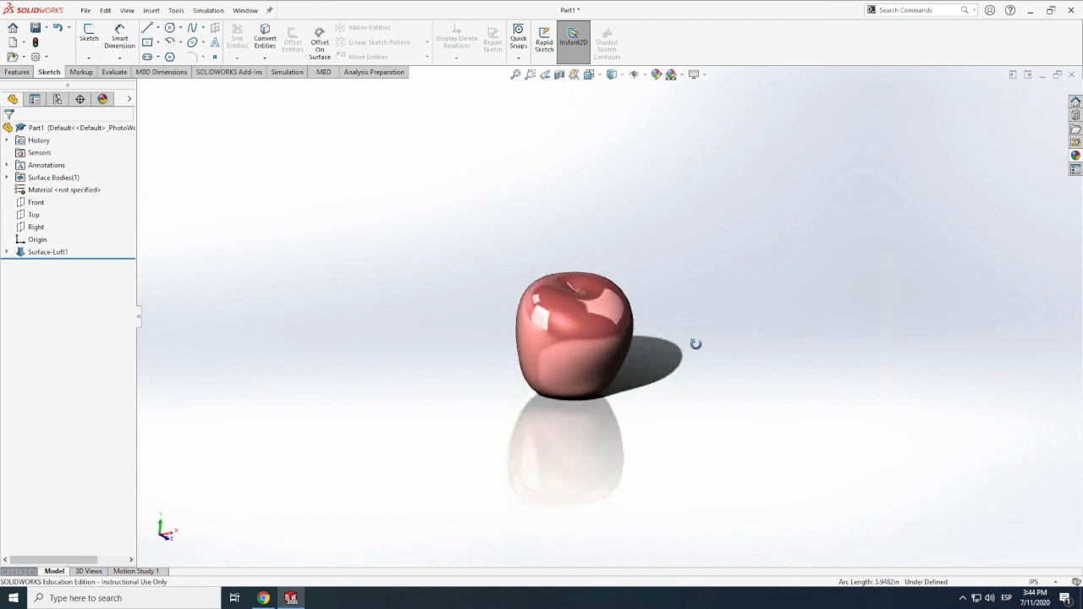
- Create a new part document and start a sketch on the Top plane
click(86, 11)
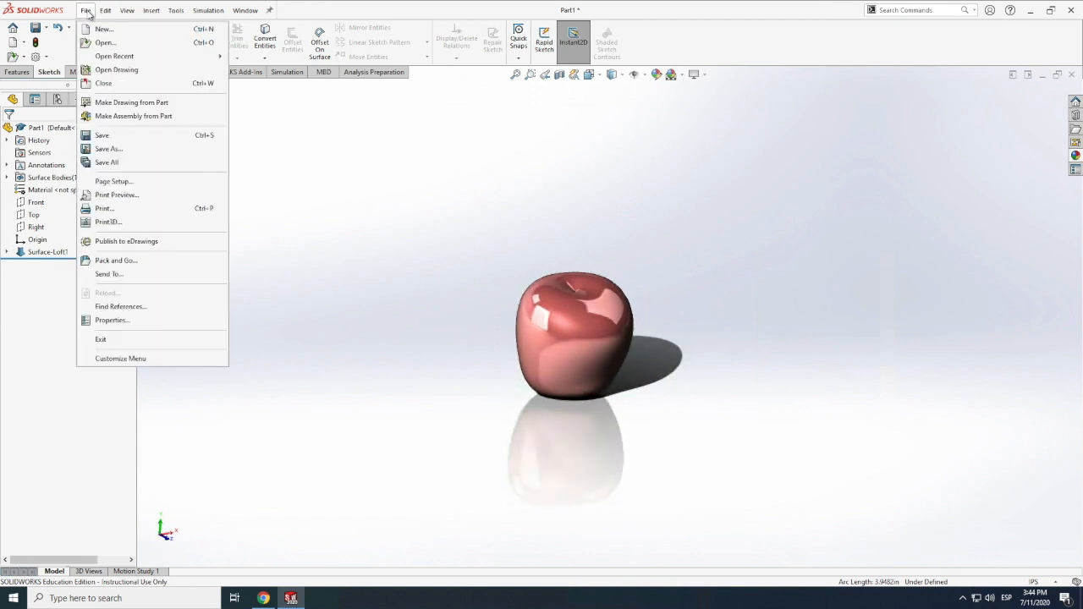
click(103, 29)
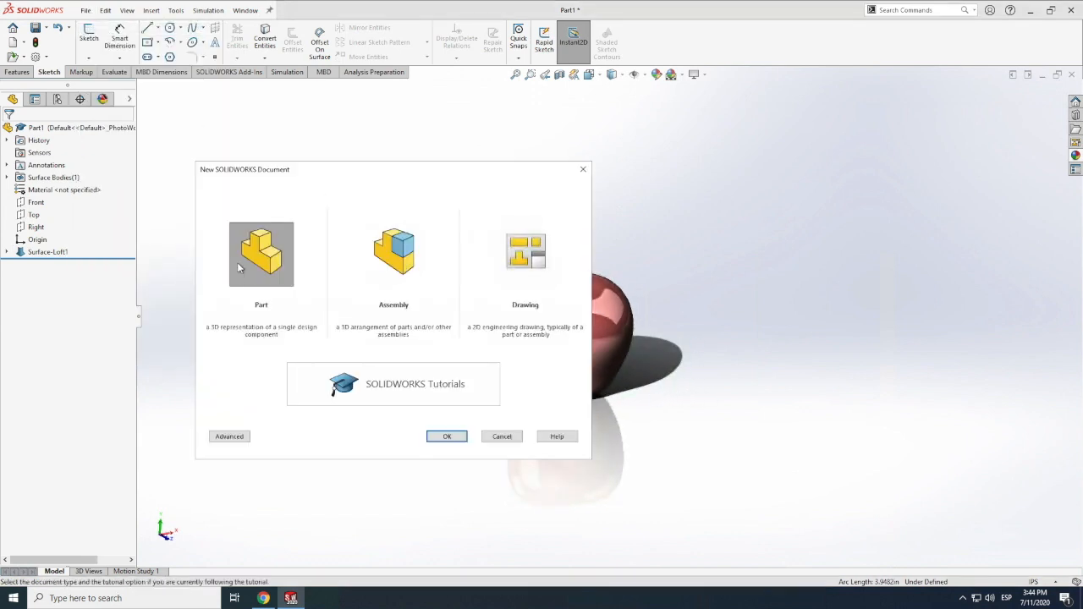
click(458, 438)
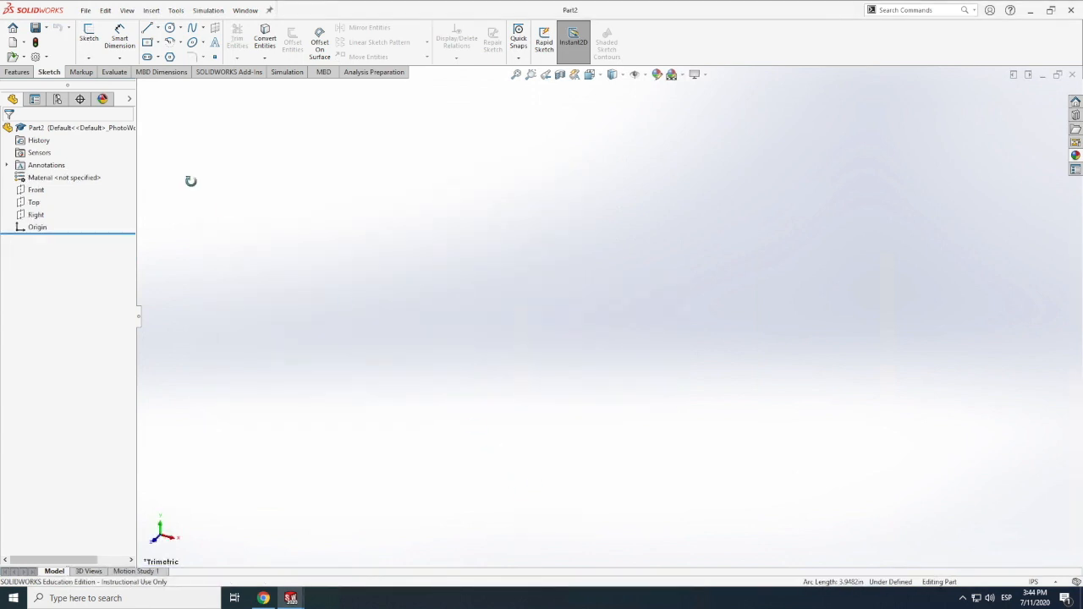
click(92, 46)
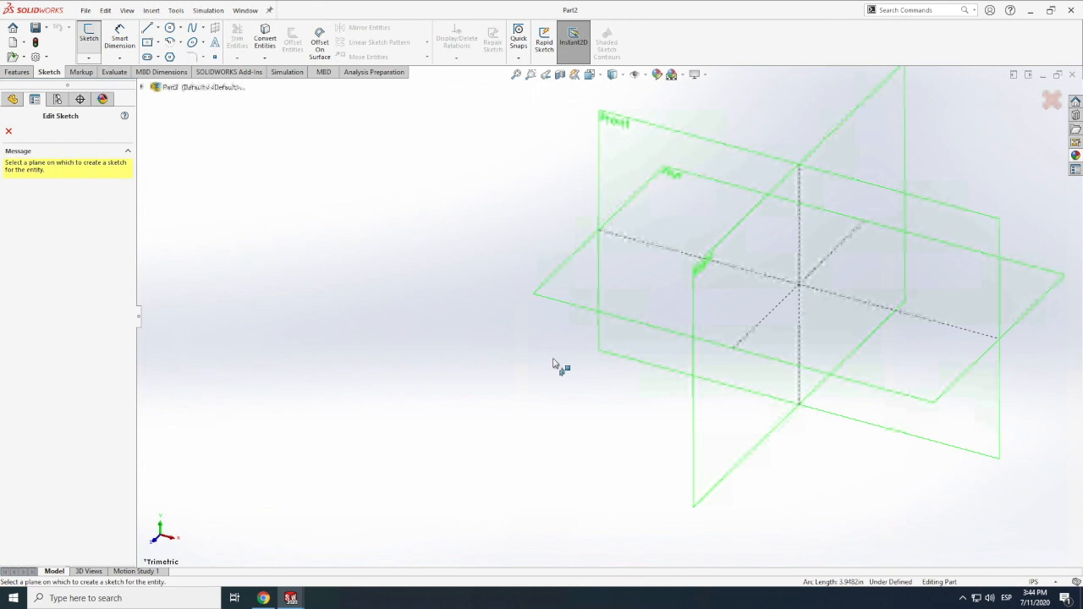
click(632, 308)
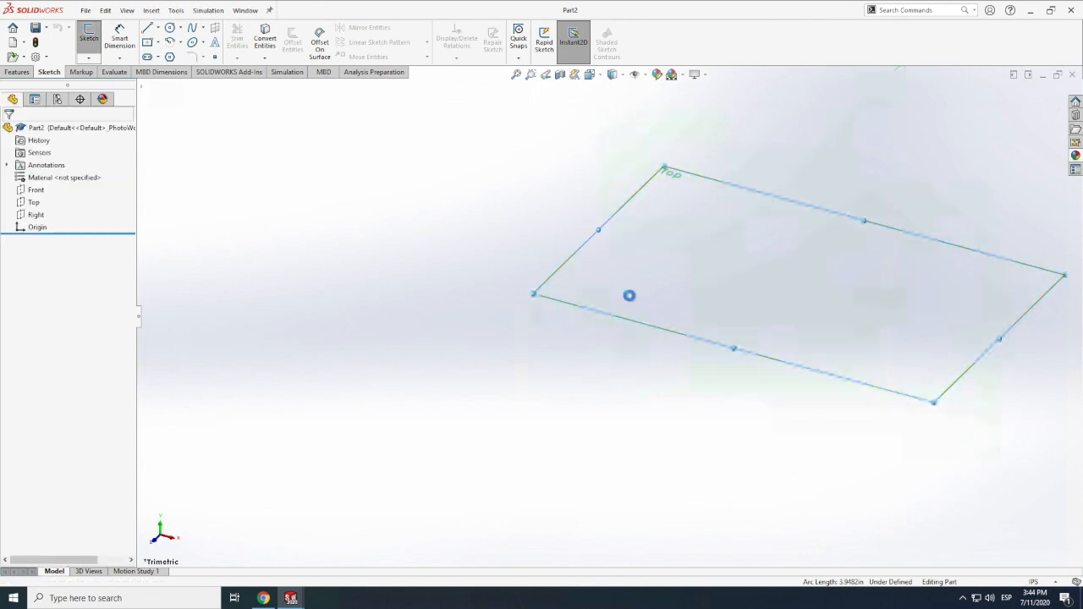
- Sketch a vertical centerline about 2.02 in long, starting at the origin
click(157, 29)
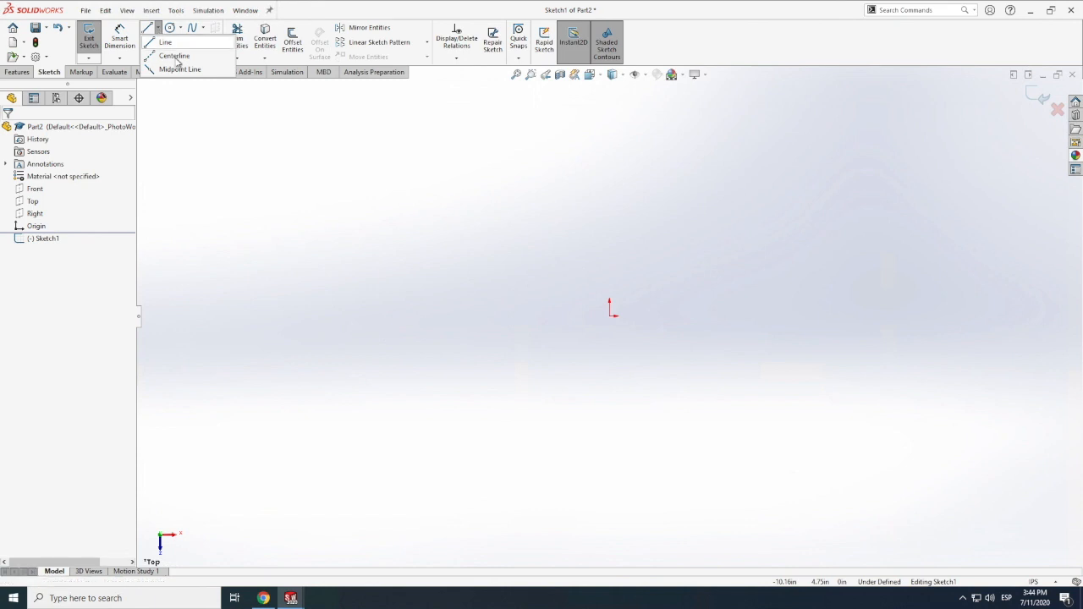
click(174, 56)
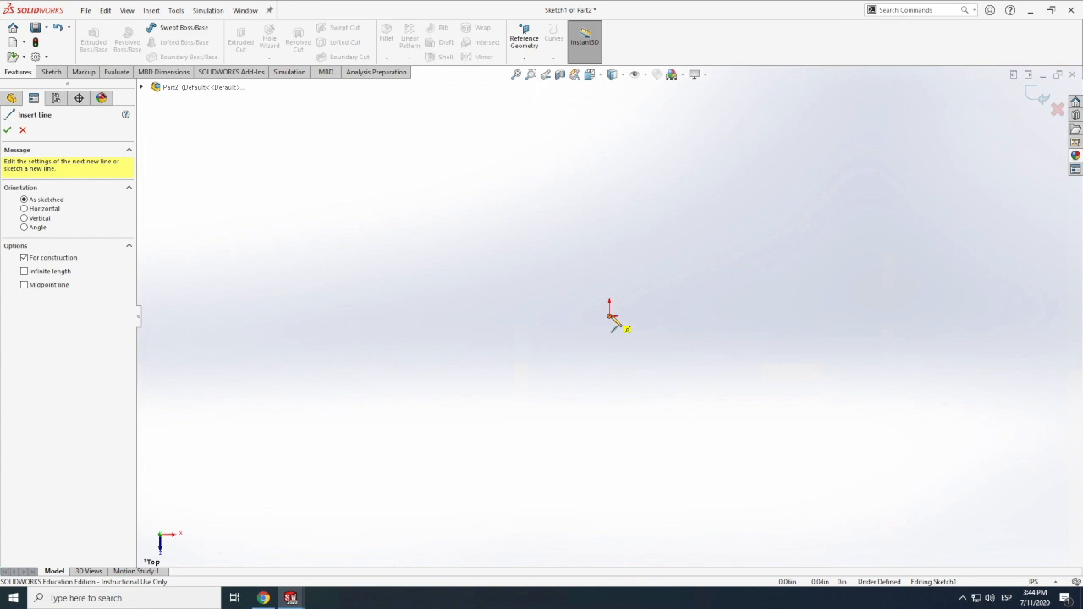
click(609, 315)
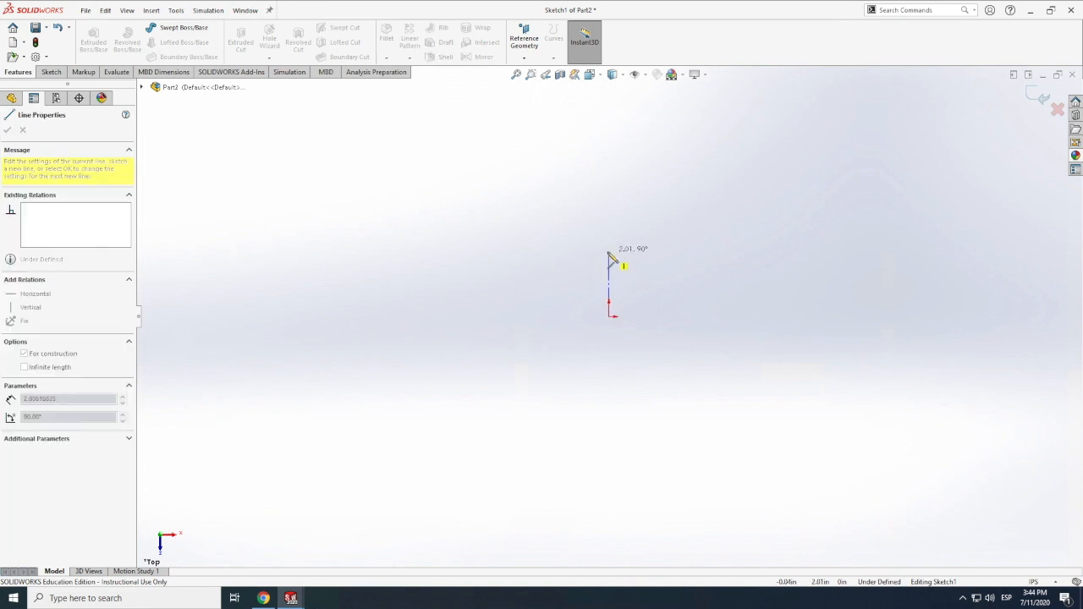
double_click(608, 253)
key(Escape)
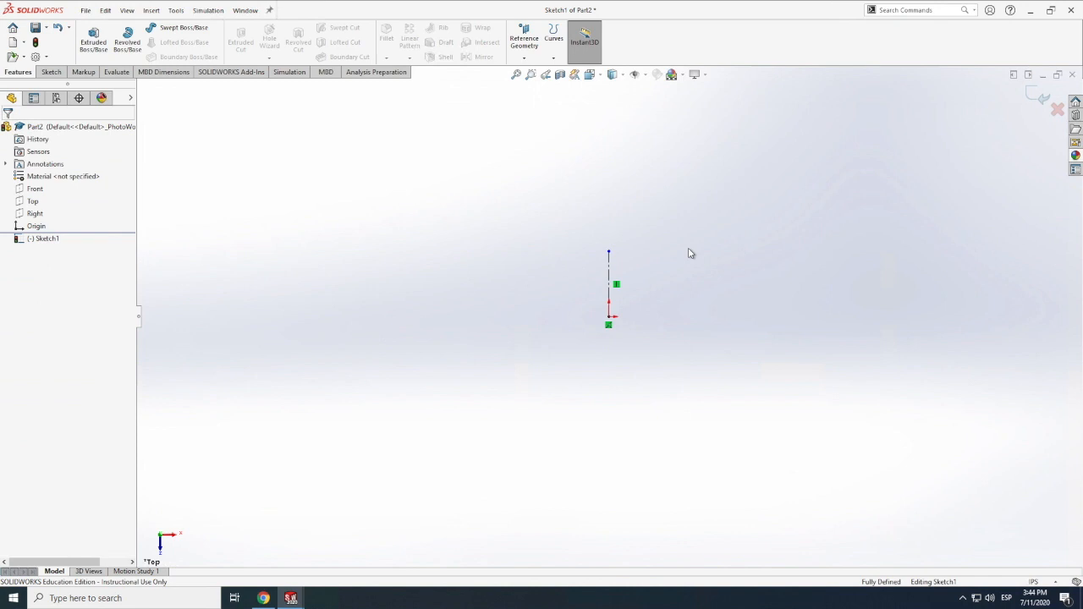
- Dimension the vertical centerline and set its length to 0.5 in
click(51, 72)
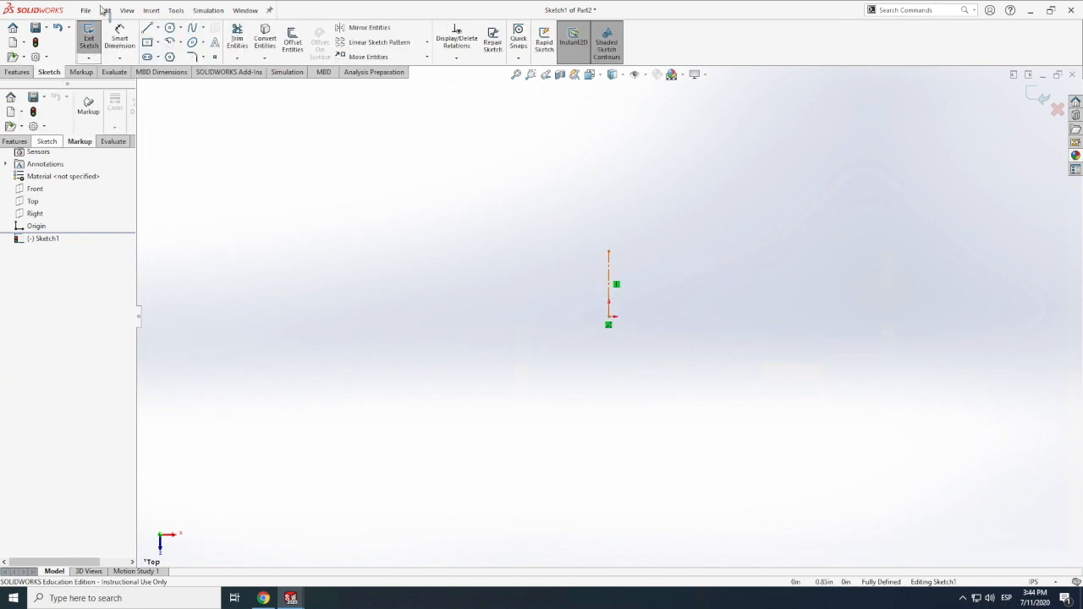
click(120, 40)
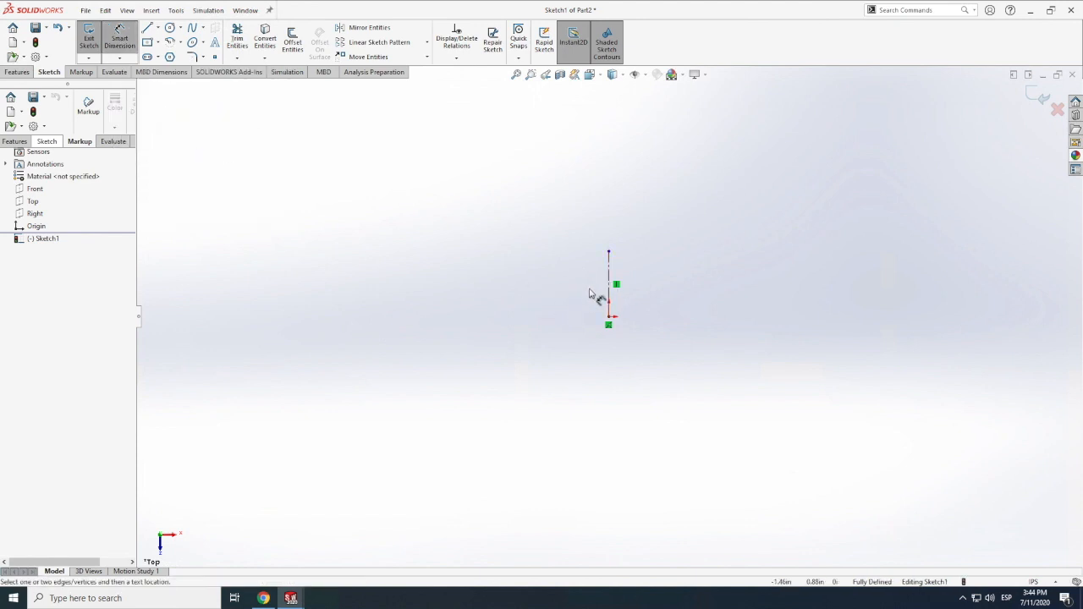
click(609, 294)
click(558, 292)
text(.5)
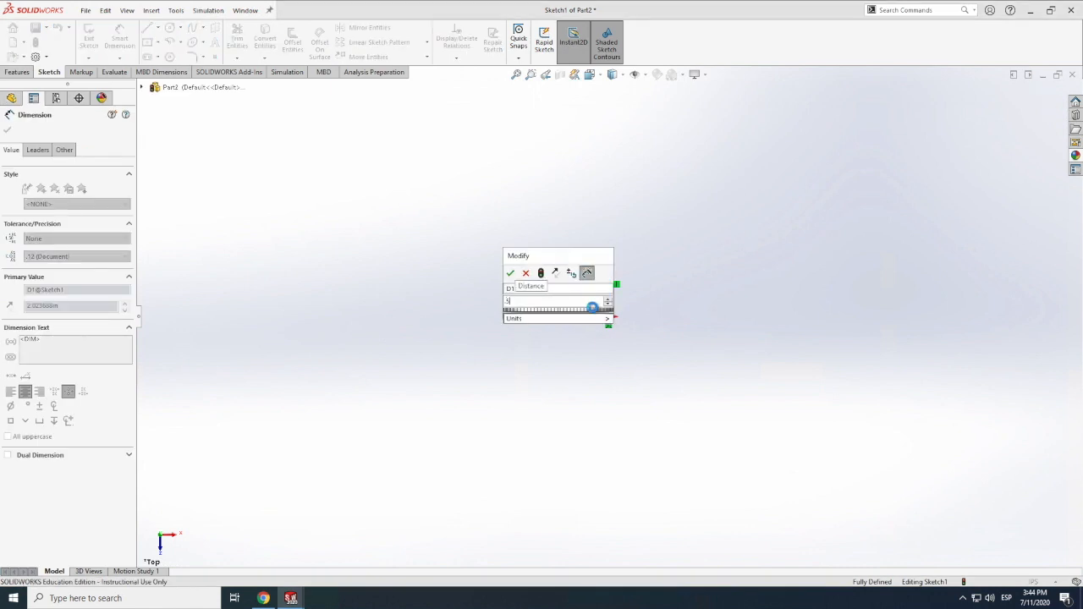
key(Return)
key(Escape)
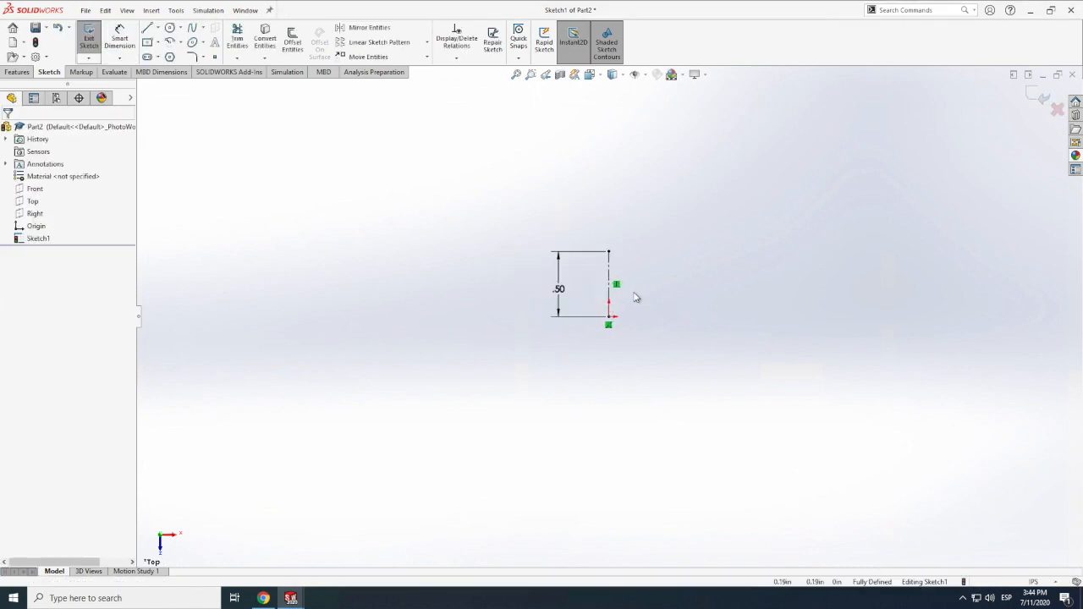
- Sketch a shallow spline joining the centerline's ends, with its middle point about 0.05 in right of the centerline and 0.21 in above the origin
click(194, 29)
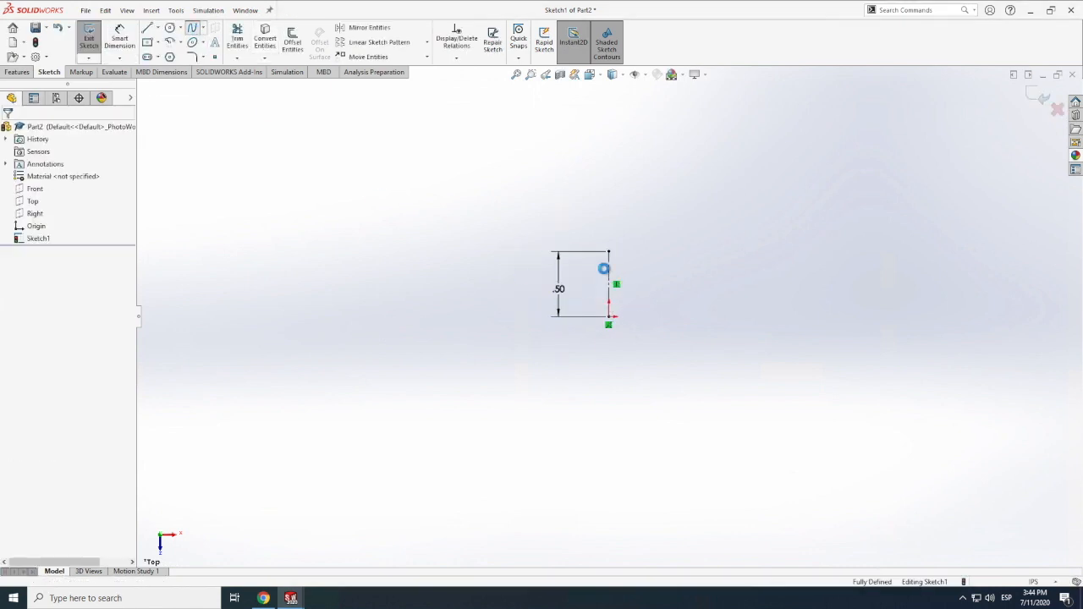
click(616, 280)
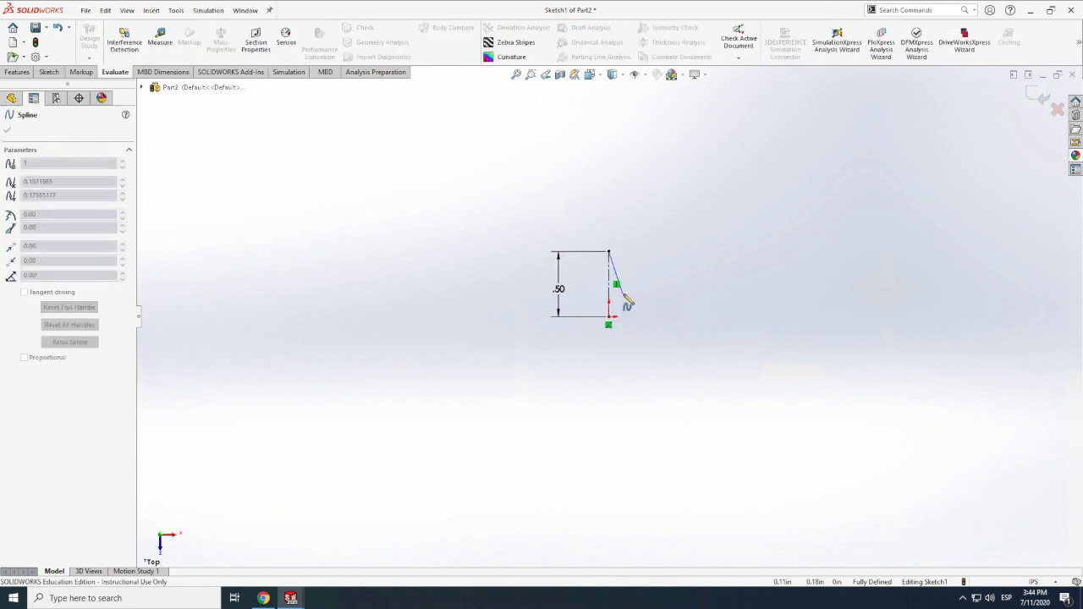
key(Escape)
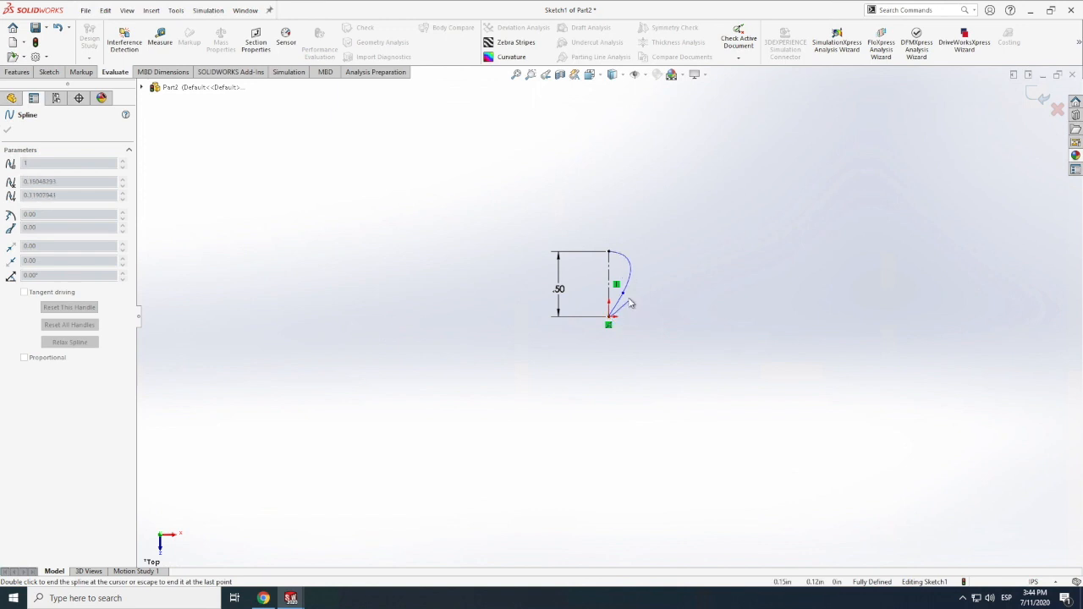
click(624, 293)
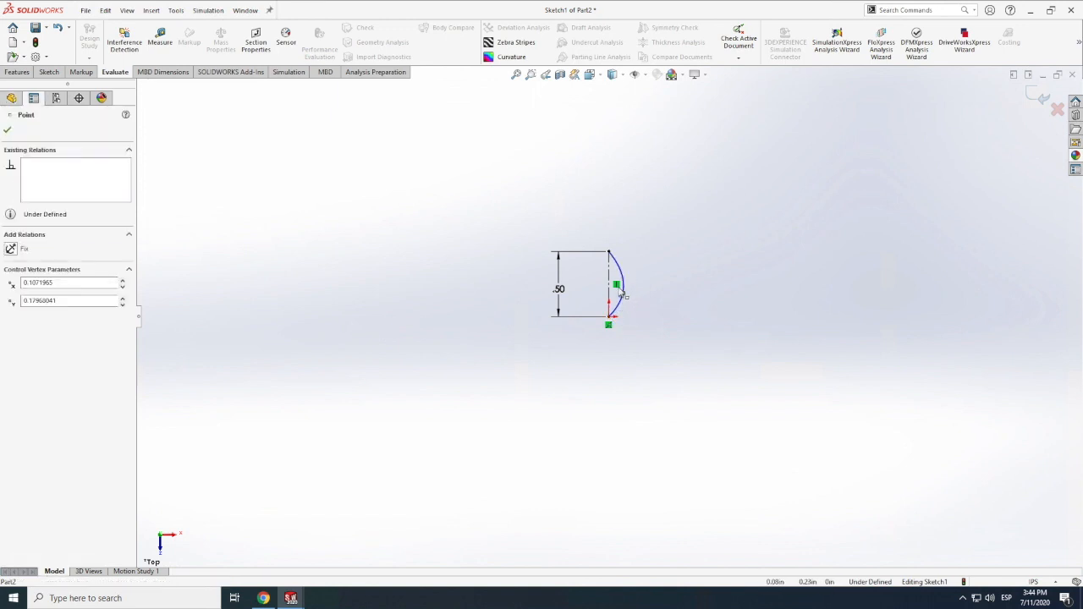
mouse_move(602, 294)
mouse_down()
mouse_move(579, 291)
mouse_move(616, 290)
mouse_up()
scroll(645, 265, down, 4)
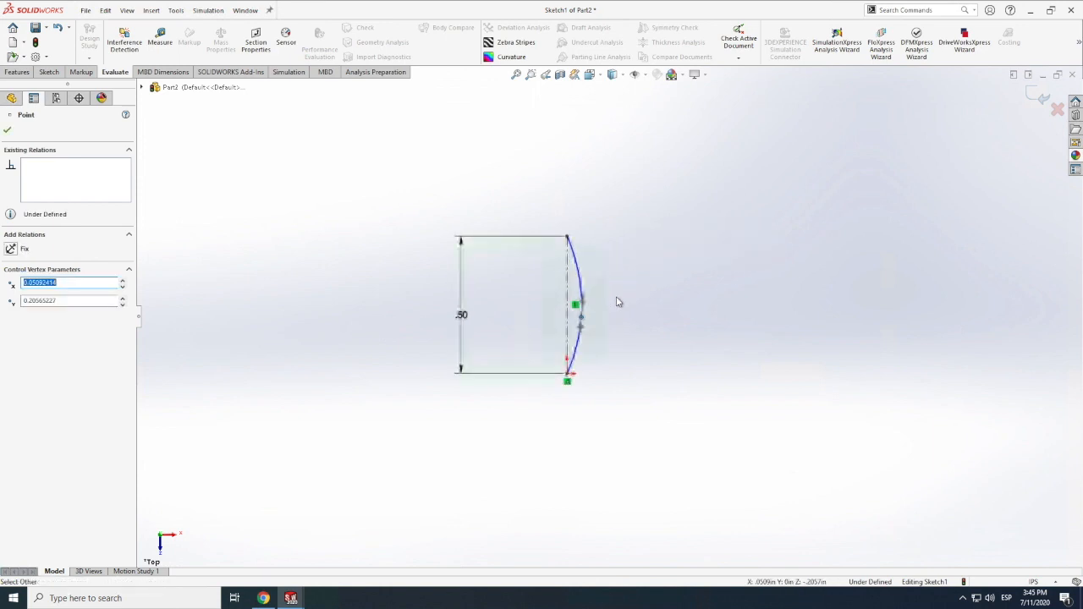
click(614, 302)
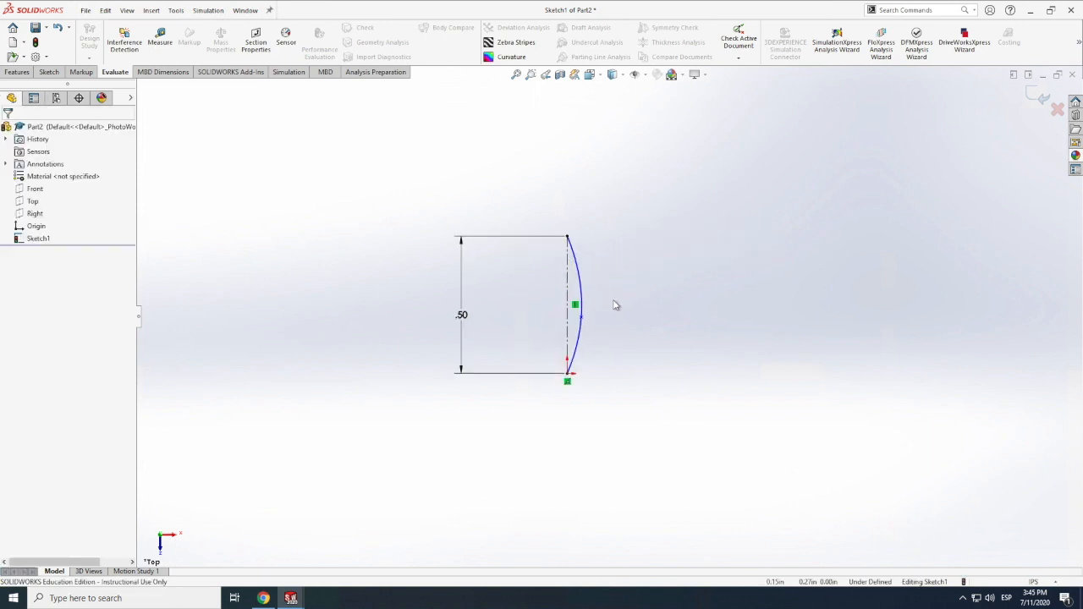
- Sketch a second spline between the centerline's ends, bulging further right than the first one
click(48, 72)
click(193, 29)
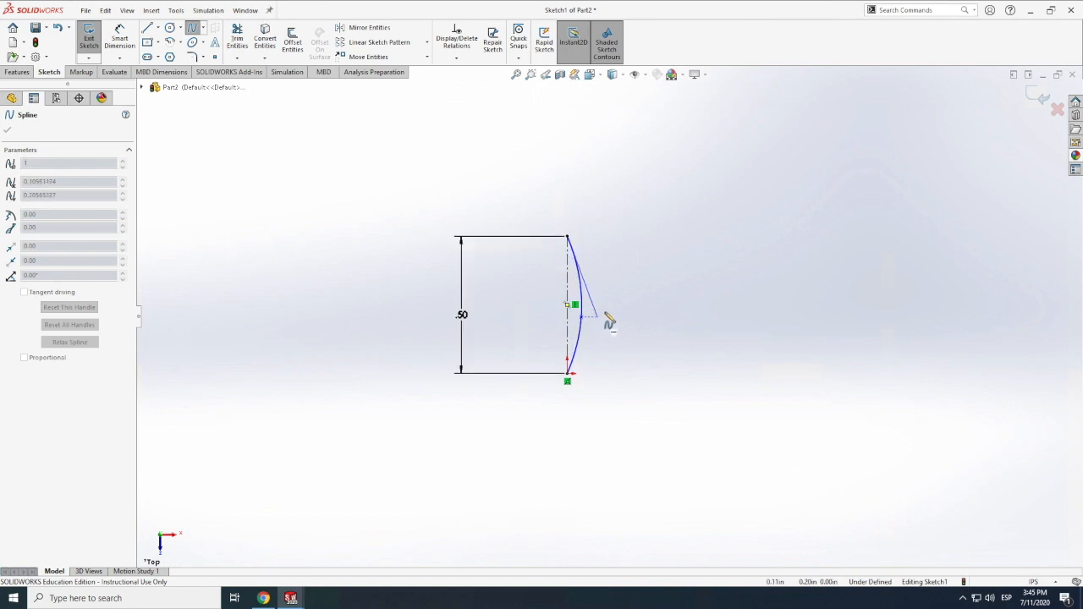
click(615, 301)
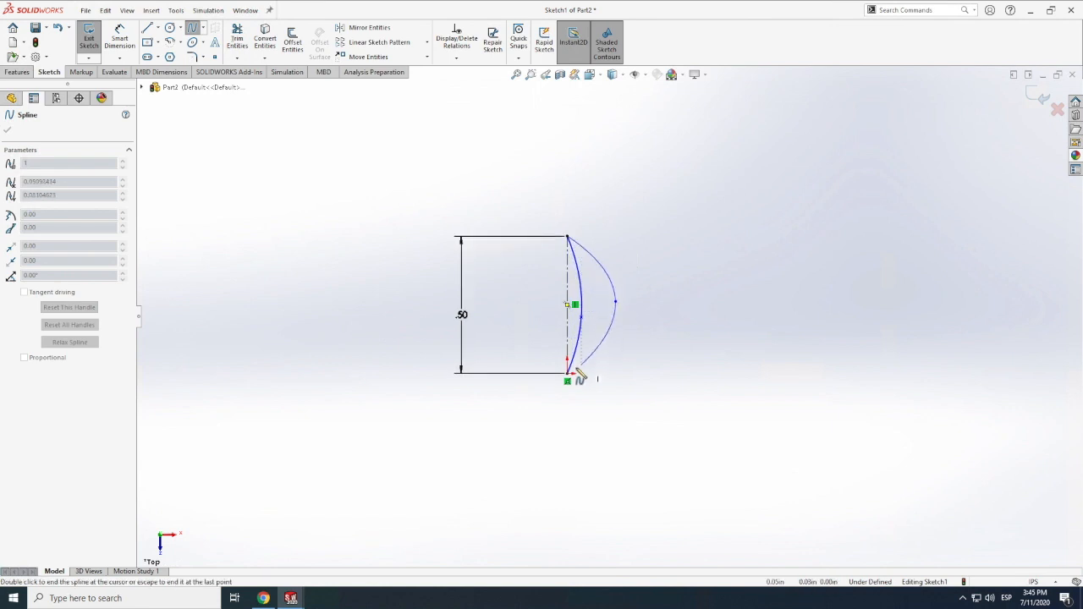
double_click(567, 373)
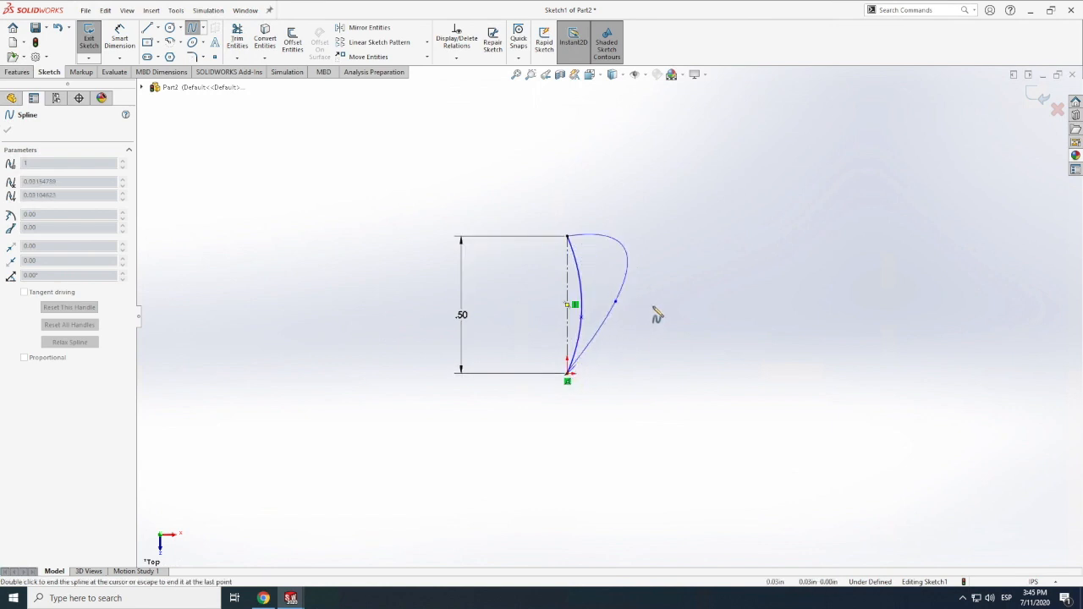
key(Escape)
- Reshape the outer spline by moving its middle point to about X 0.108, Y 0.160 in, and exit the sketch
drag(616, 301, 609, 328)
scroll(616, 300, down, 1)
key(z)
key(z)
key(z)
key(z)
key(z)
key(z)
key(z)
key(z)
scroll(609, 326, down, 3)
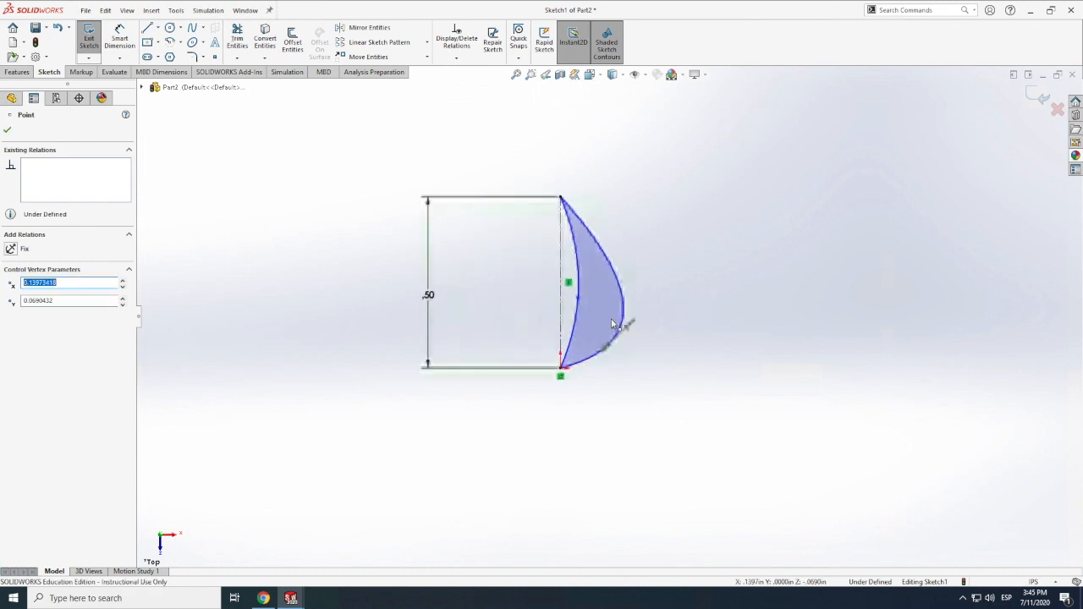
scroll(611, 321, down, 2)
drag(606, 354, 593, 315)
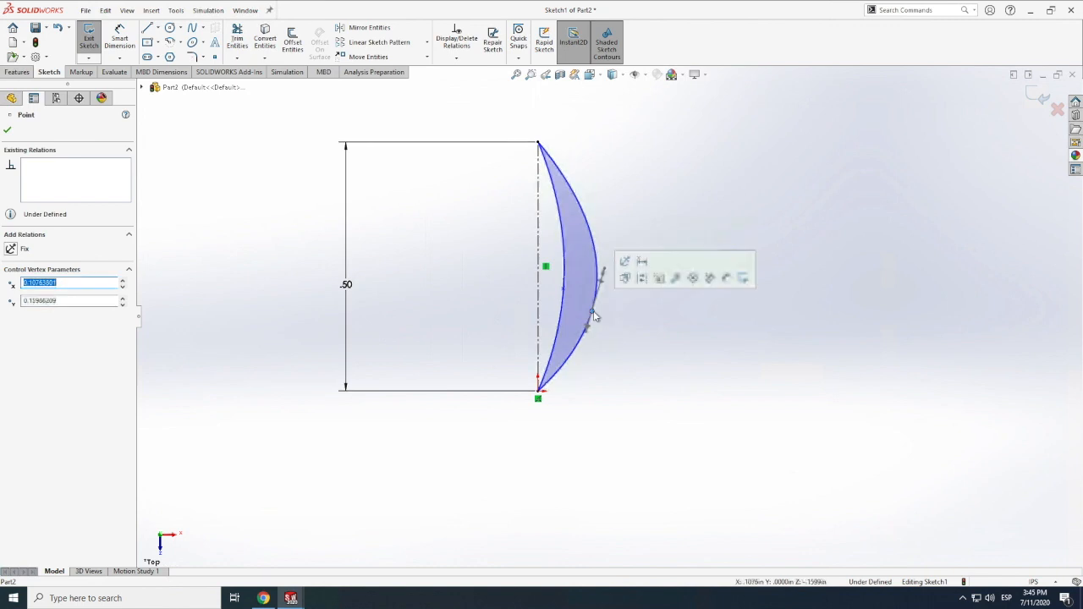
click(95, 41)
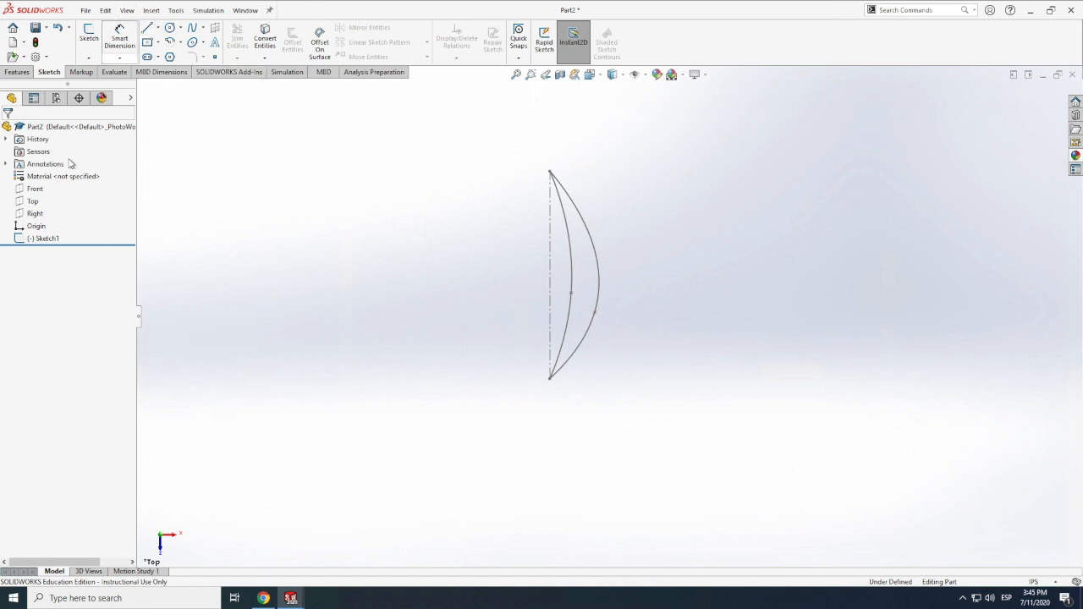
- Rotate the model out of the top view and start a sketch on the Front plane
click(126, 11)
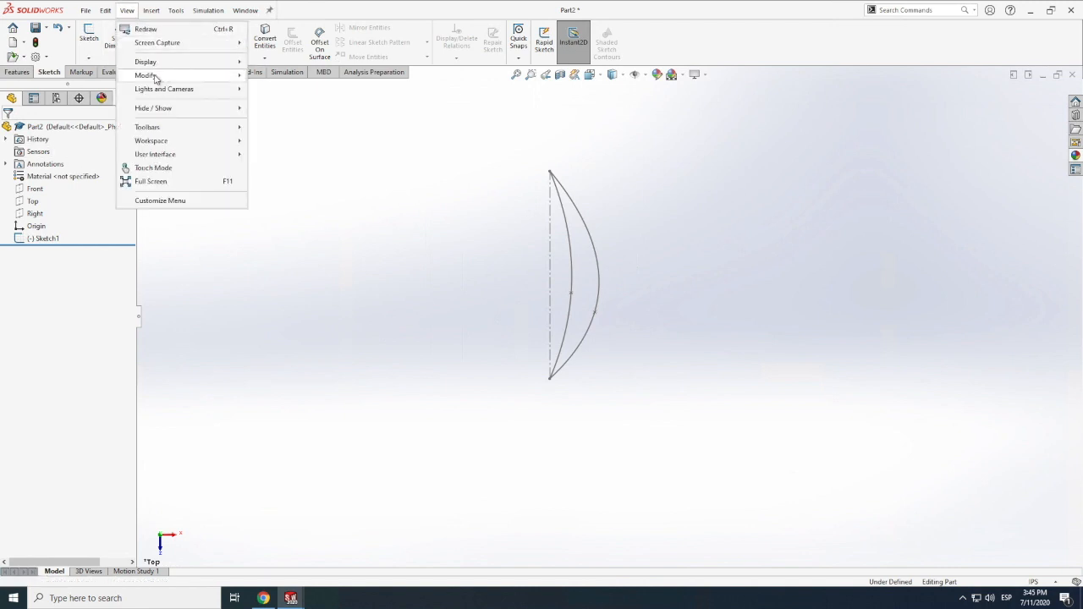
mouse_move(146, 75)
click(268, 143)
mouse_move(483, 369)
mouse_down()
mouse_move(476, 225)
mouse_move(508, 324)
mouse_move(507, 384)
mouse_up()
drag(651, 278, 569, 334)
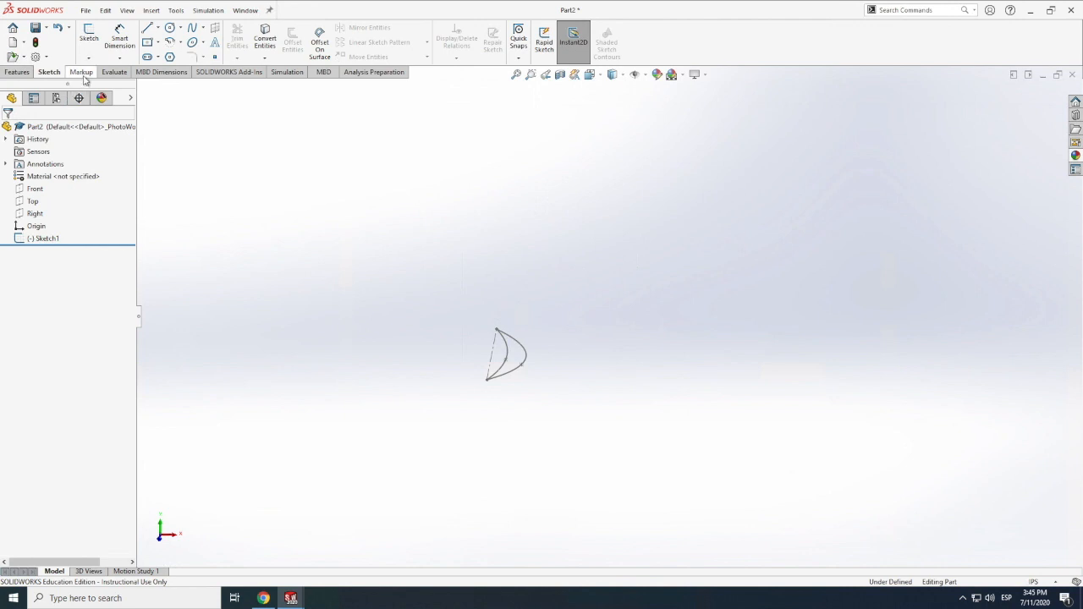
click(32, 201)
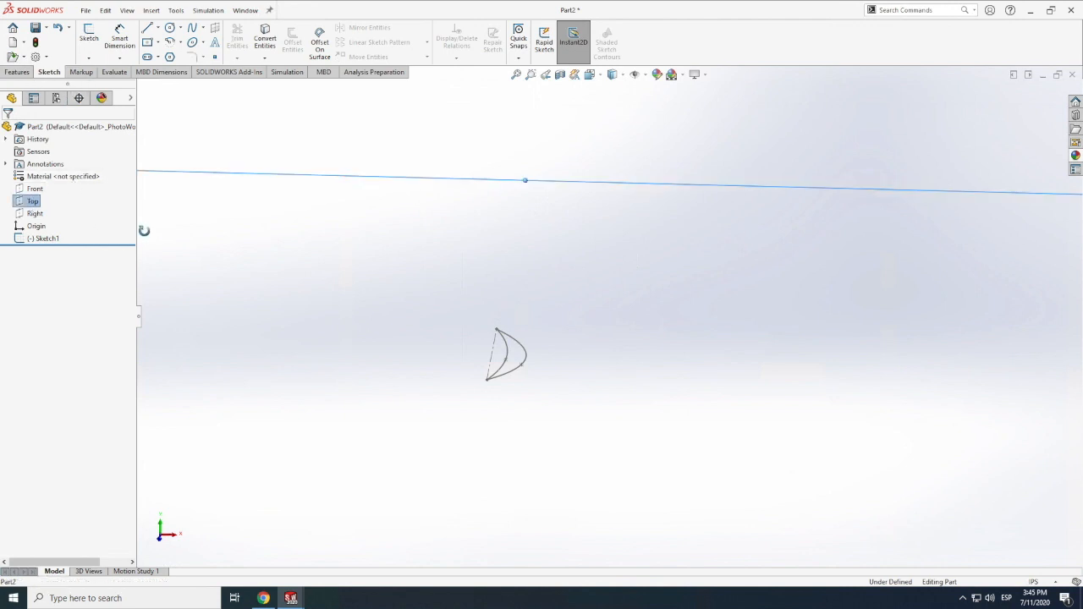
click(34, 189)
click(89, 38)
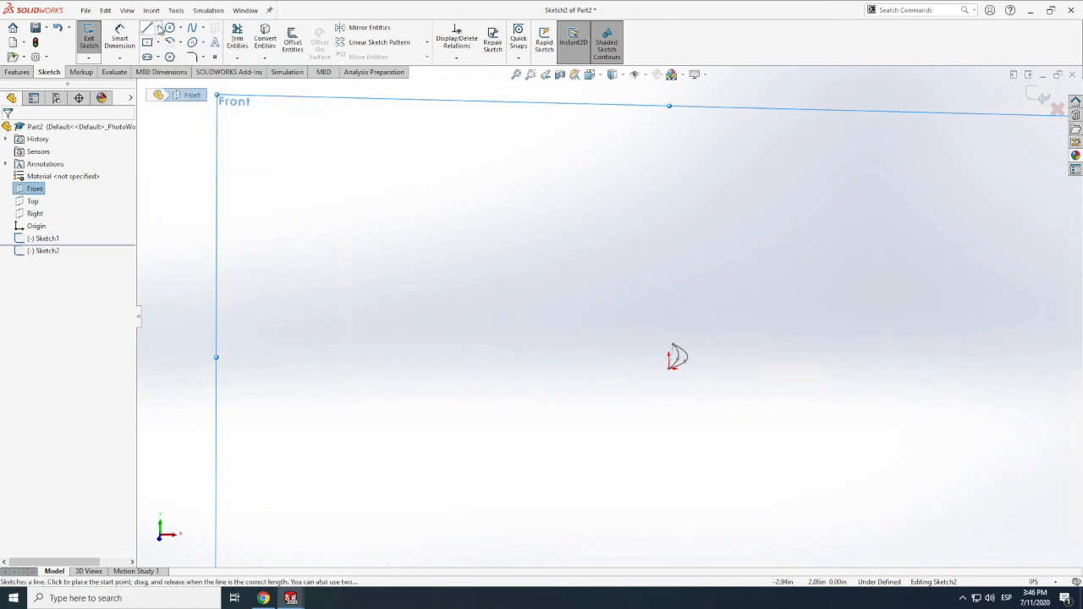
- Sketch a vertical centerline about 0.94 in long, going up from the origin
click(158, 28)
click(175, 55)
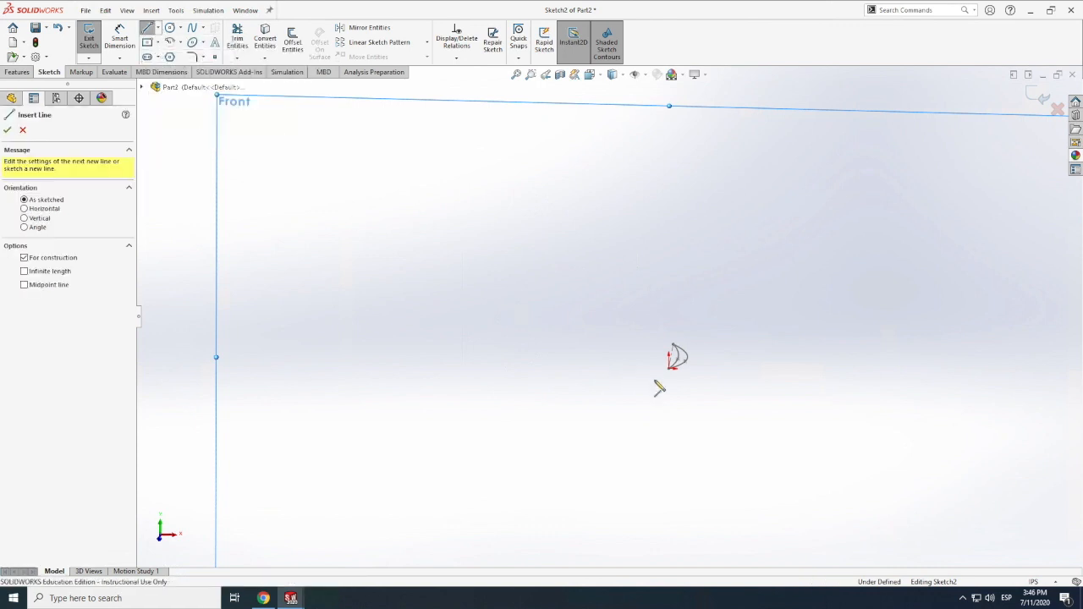
click(669, 362)
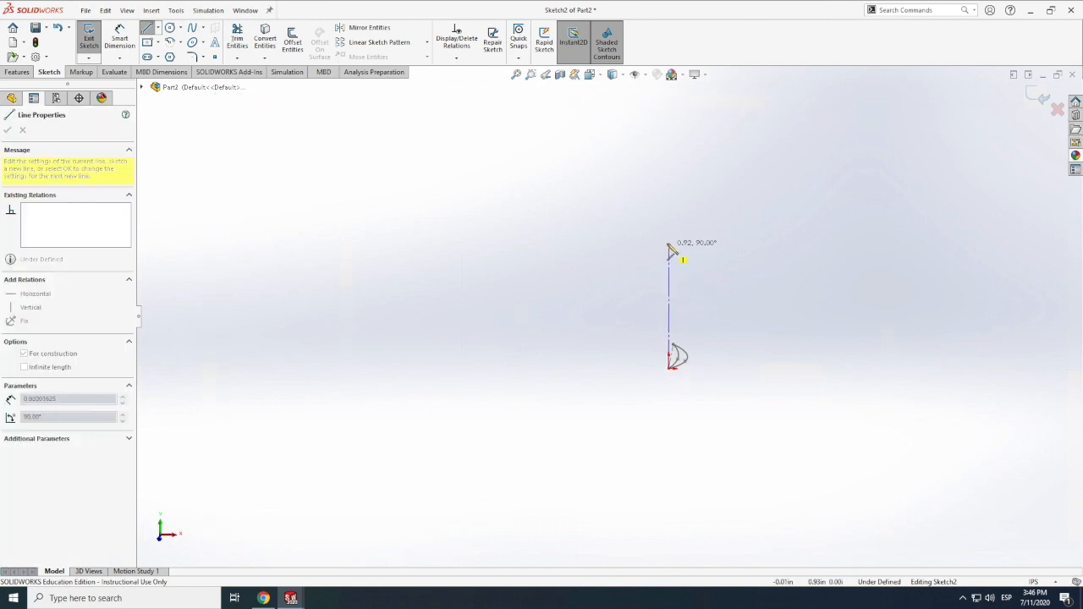
click(669, 245)
key(Escape)
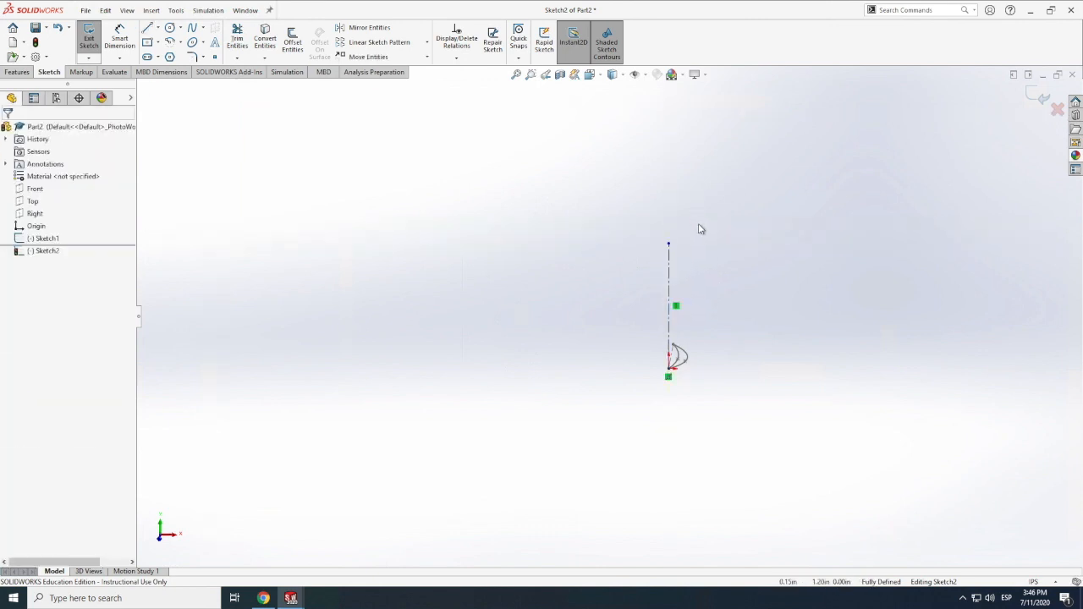
- Set the Front-plane centerline's length to 1.5 in and exit the sketch
click(119, 38)
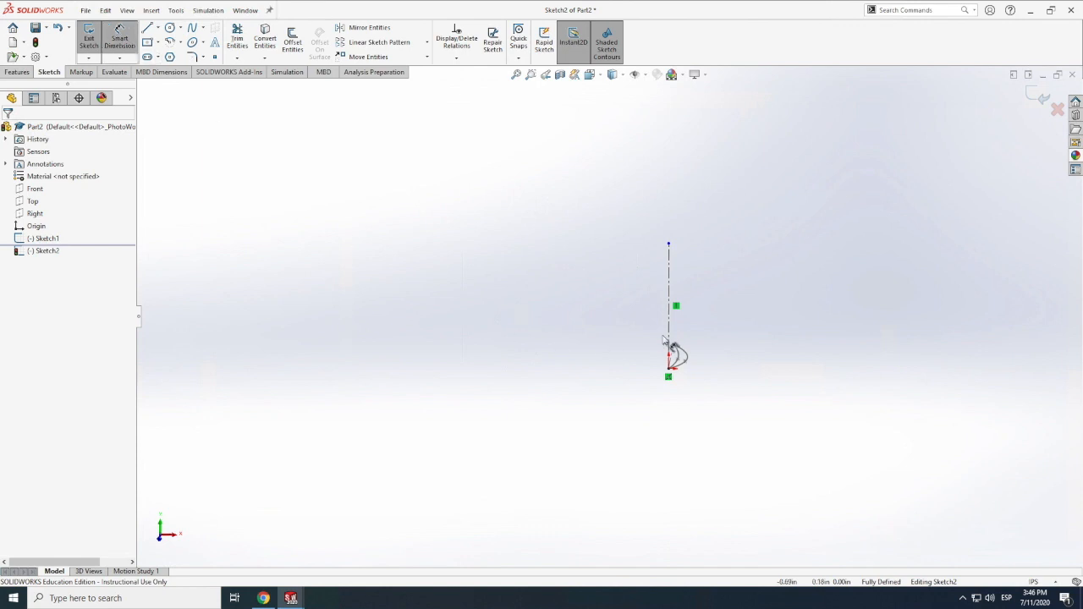
click(611, 328)
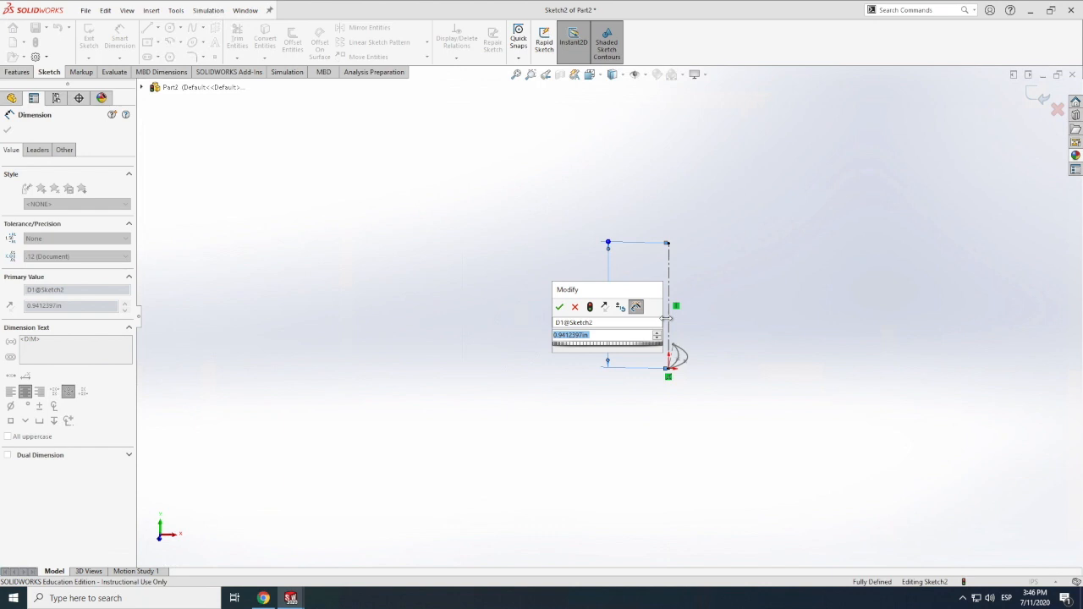
text(1.5)
key(Return)
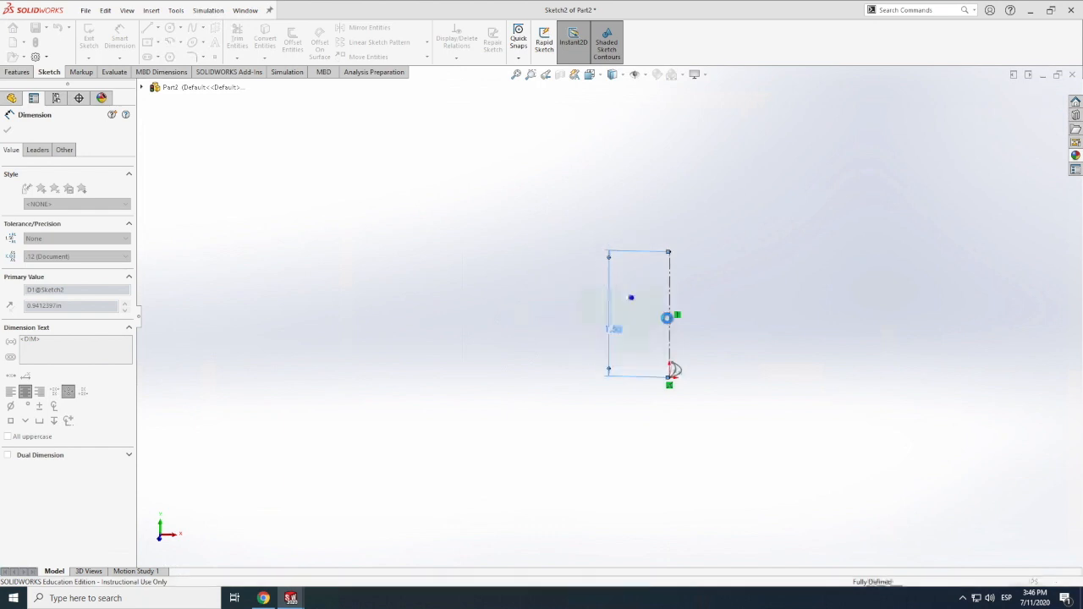
click(89, 38)
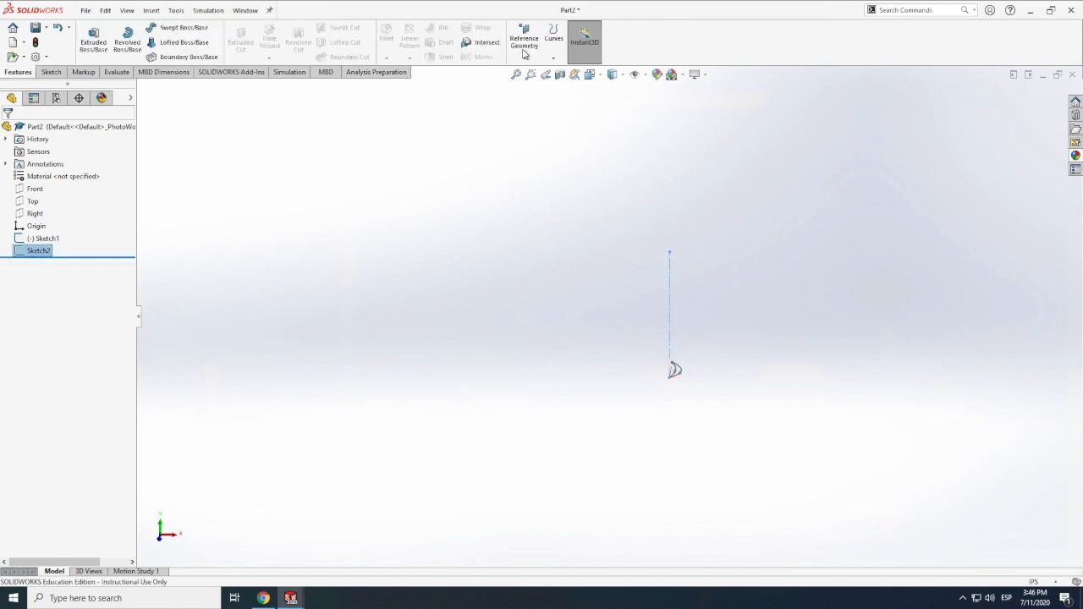
- Create a reference plane through the upper endpoint of the 1.5 in centerline, perpendicular to that line
click(526, 44)
click(542, 71)
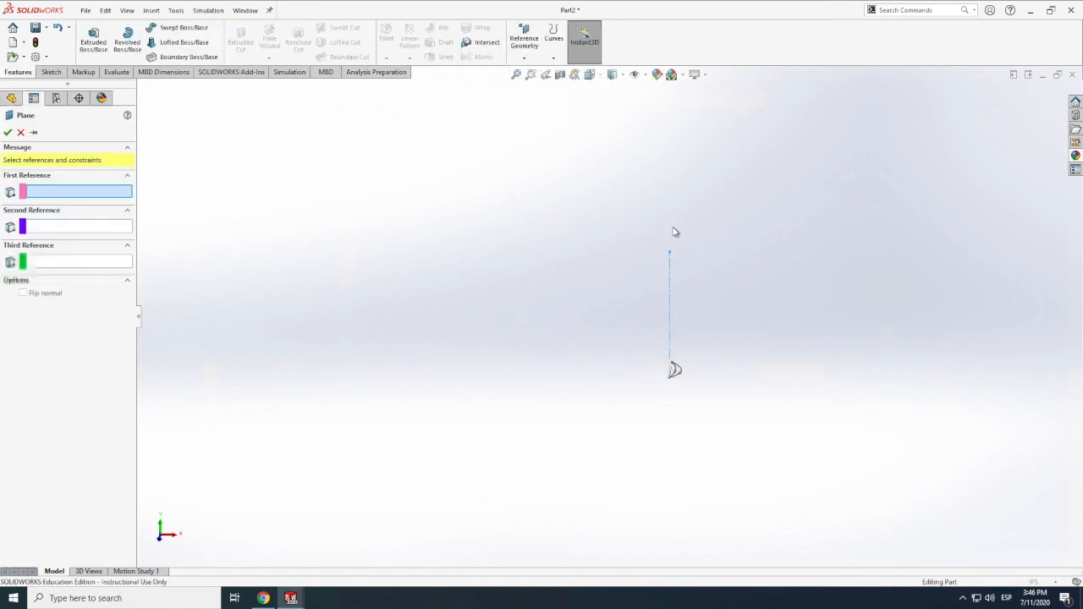
click(670, 254)
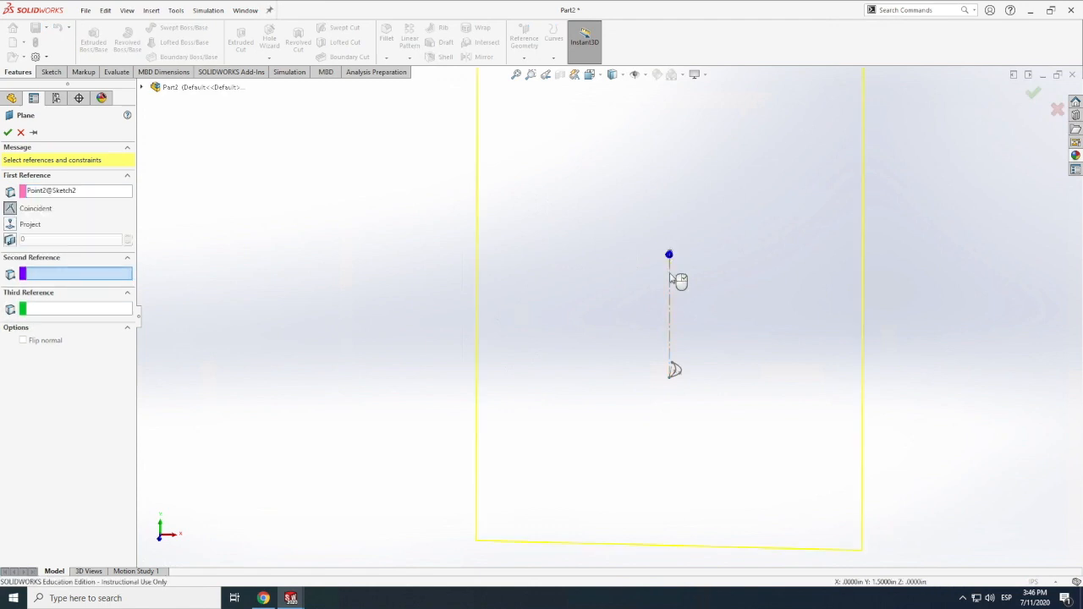
click(670, 278)
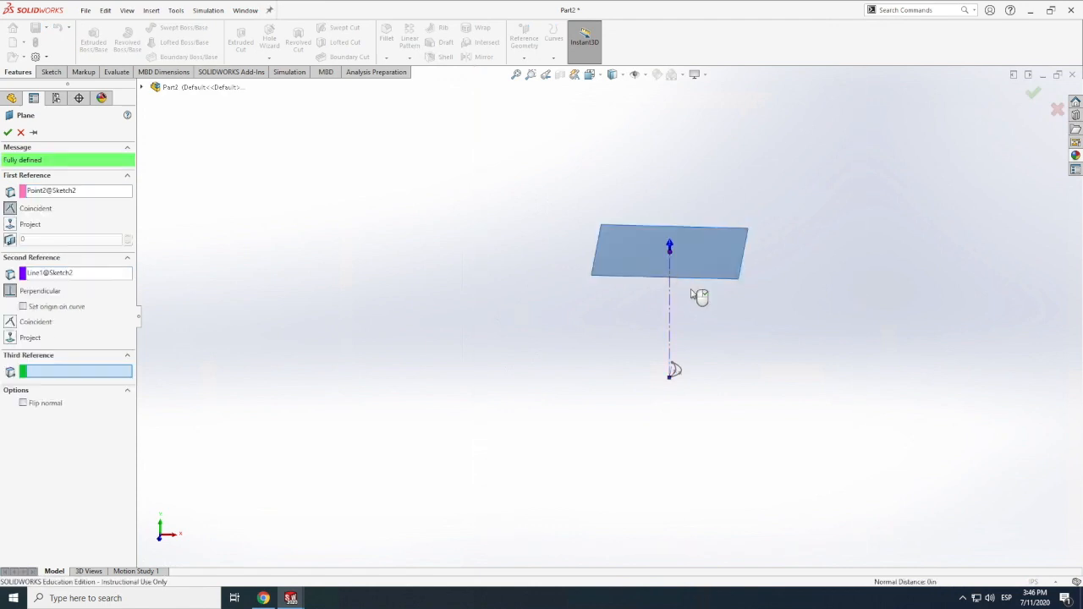
click(7, 132)
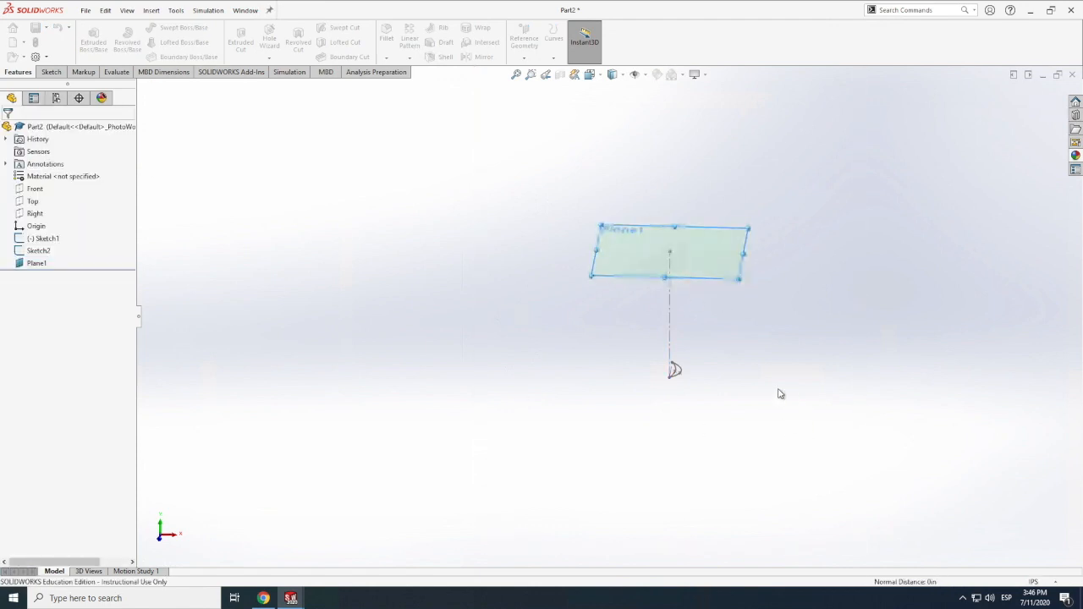
click(51, 72)
click(90, 34)
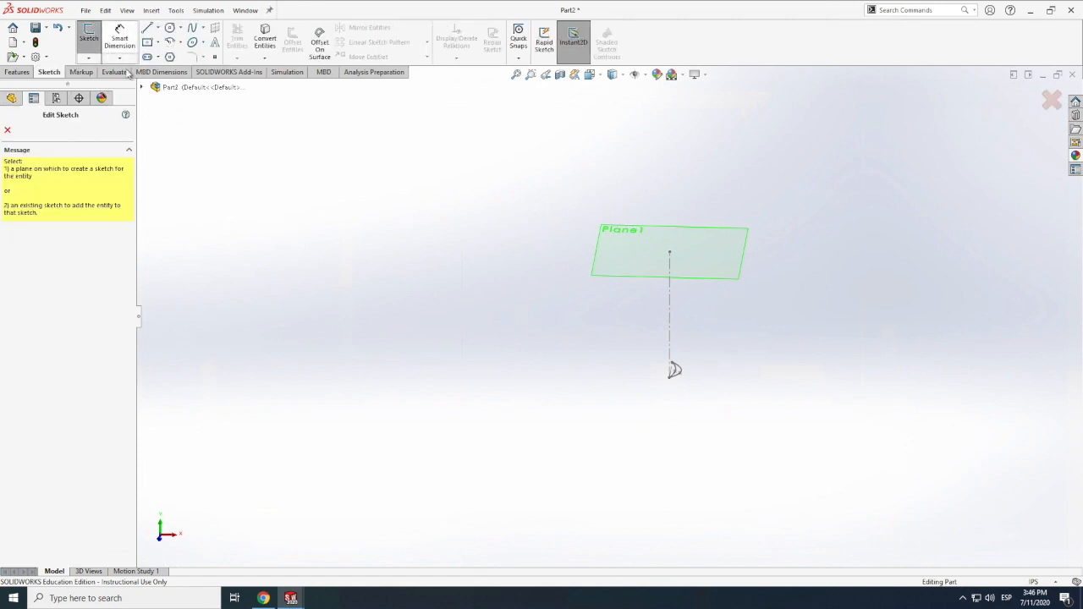
key(Escape)
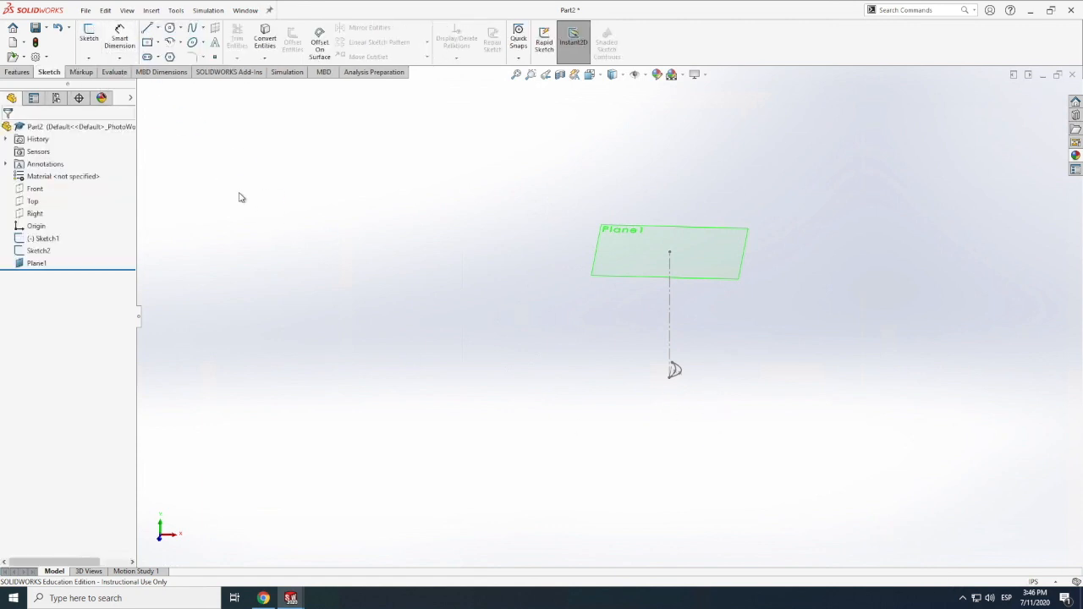
- Rotate the model to face the reference plane at the upper end of the 1.5 in centerline and start a sketch on it
click(126, 10)
mouse_move(148, 76)
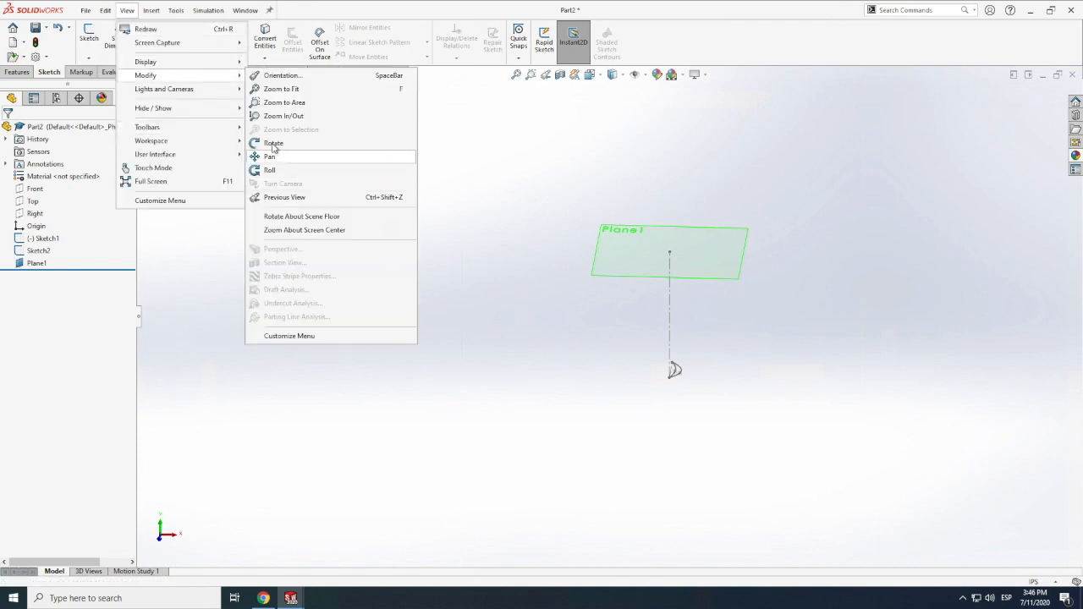
click(273, 143)
mouse_move(717, 235)
mouse_down()
mouse_move(720, 367)
mouse_move(709, 334)
mouse_move(683, 311)
mouse_up()
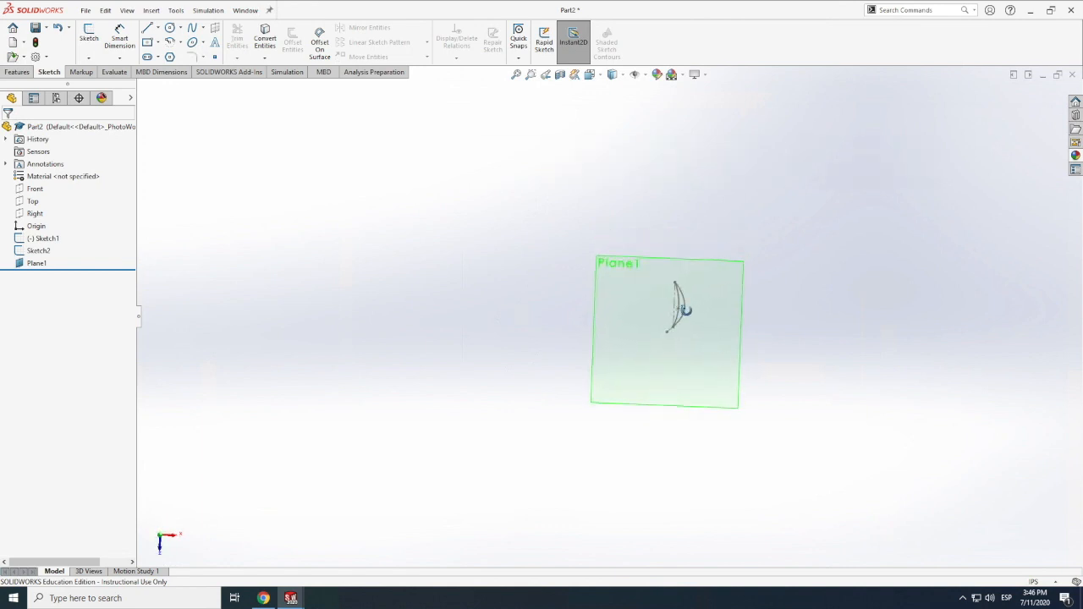
scroll(668, 309, down, 3)
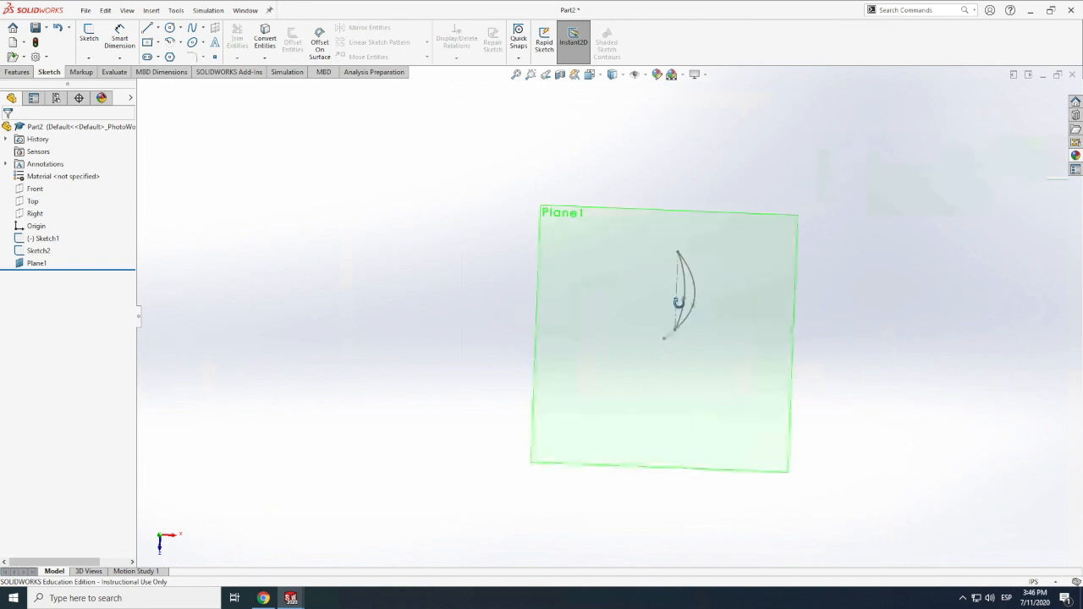
click(89, 38)
click(567, 285)
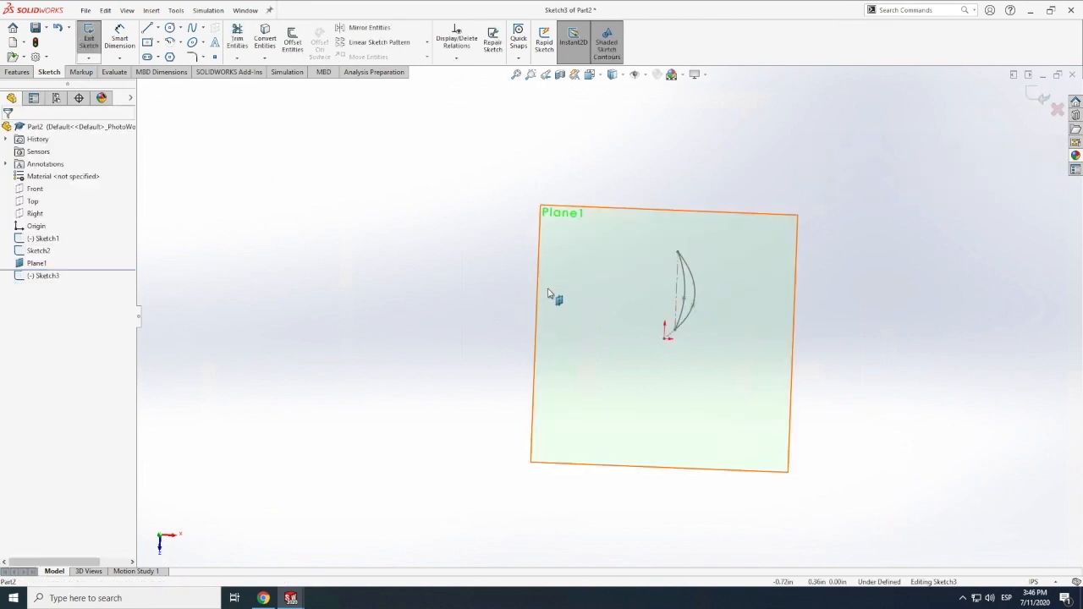
- Sketch a vertical centerline about 0.54 in long, going up from the origin on the reference plane
click(159, 31)
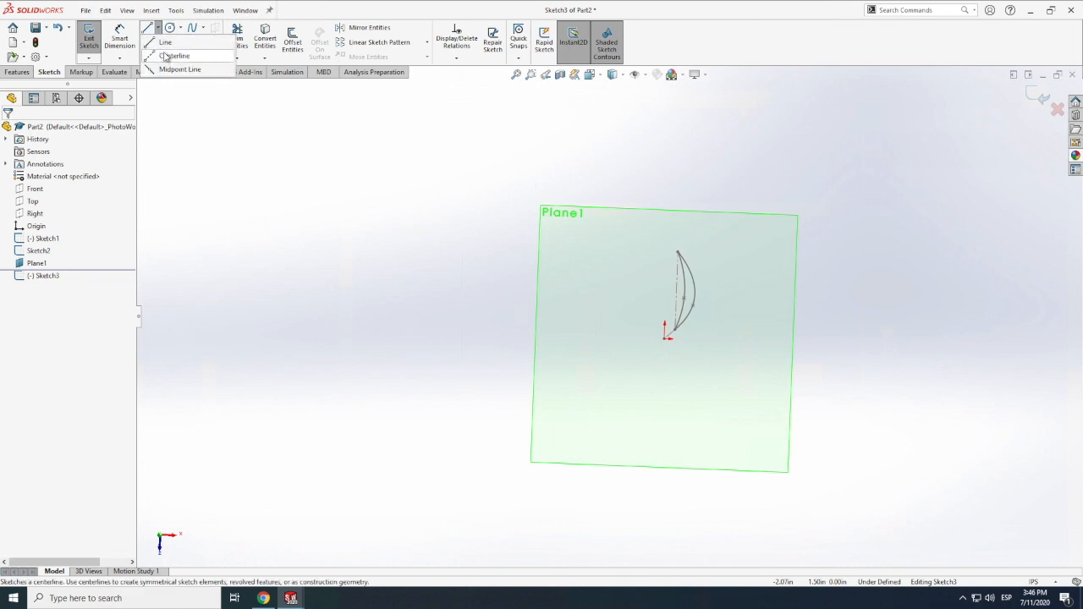
click(170, 54)
click(667, 339)
click(667, 252)
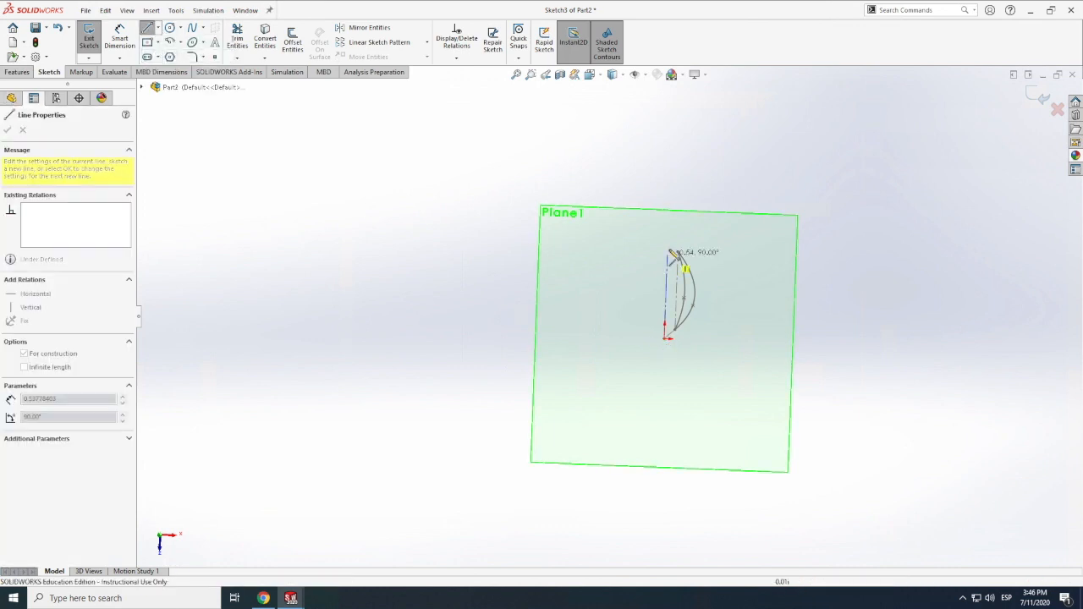
key(Escape)
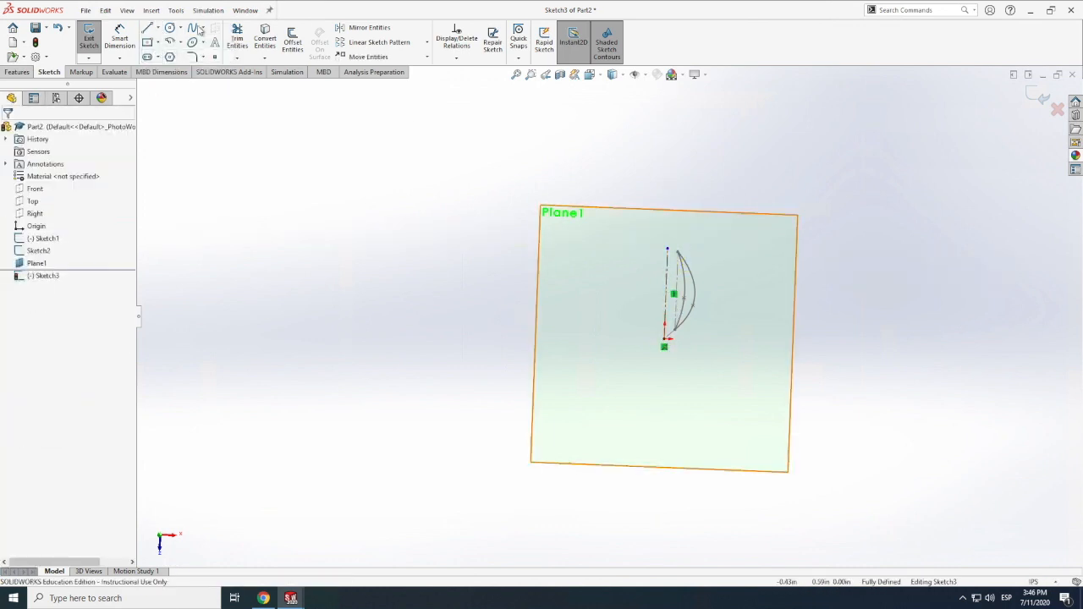
- Sketch a second centerline about 0.68 in long from the origin, slanting up and to the left of the vertical one
click(159, 30)
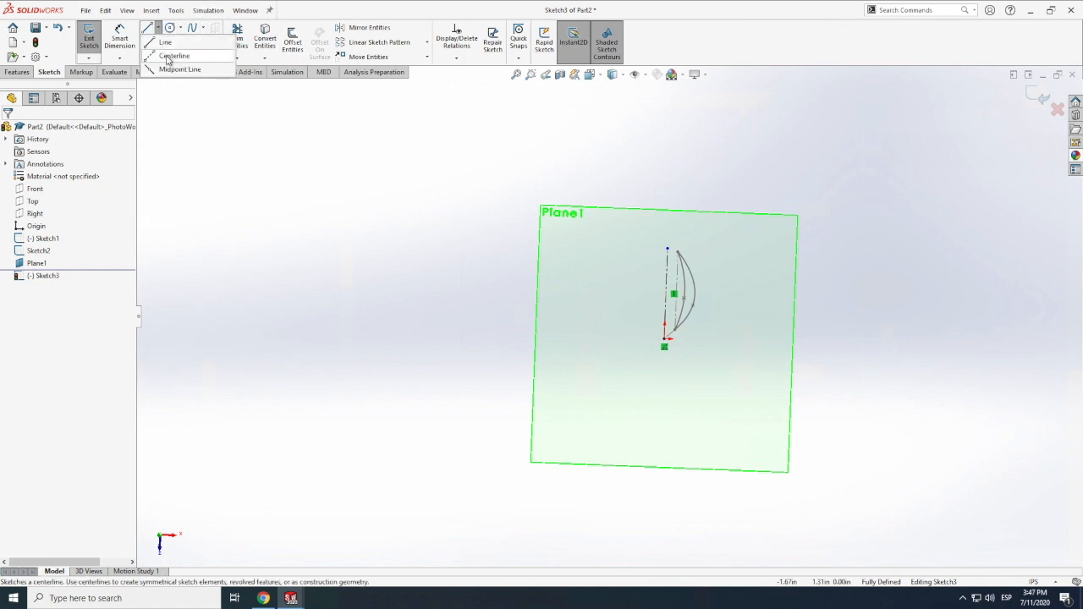
click(170, 53)
scroll(666, 337, up, 3)
scroll(641, 336, down, 4)
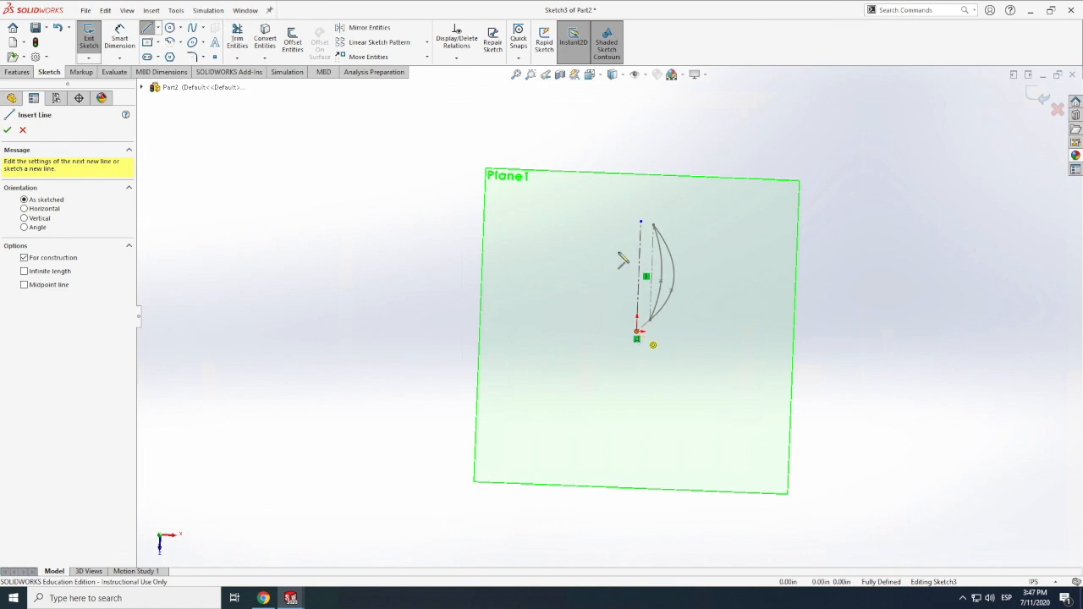
click(587, 212)
key(Escape)
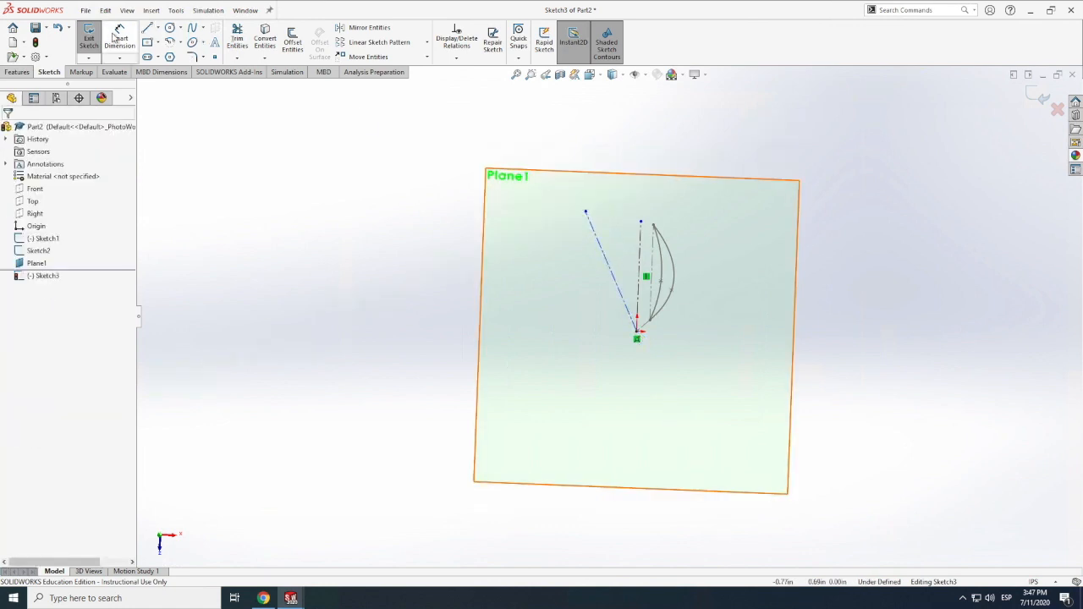
- Dimension the slanted centerline's length and set it to 0.75 in
click(113, 37)
click(591, 278)
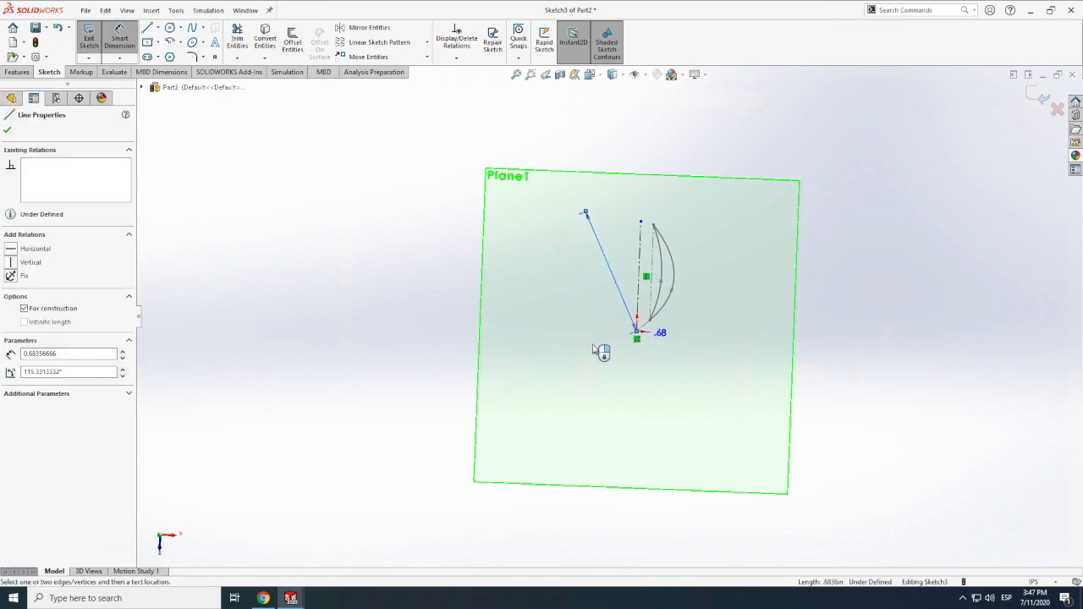
click(714, 351)
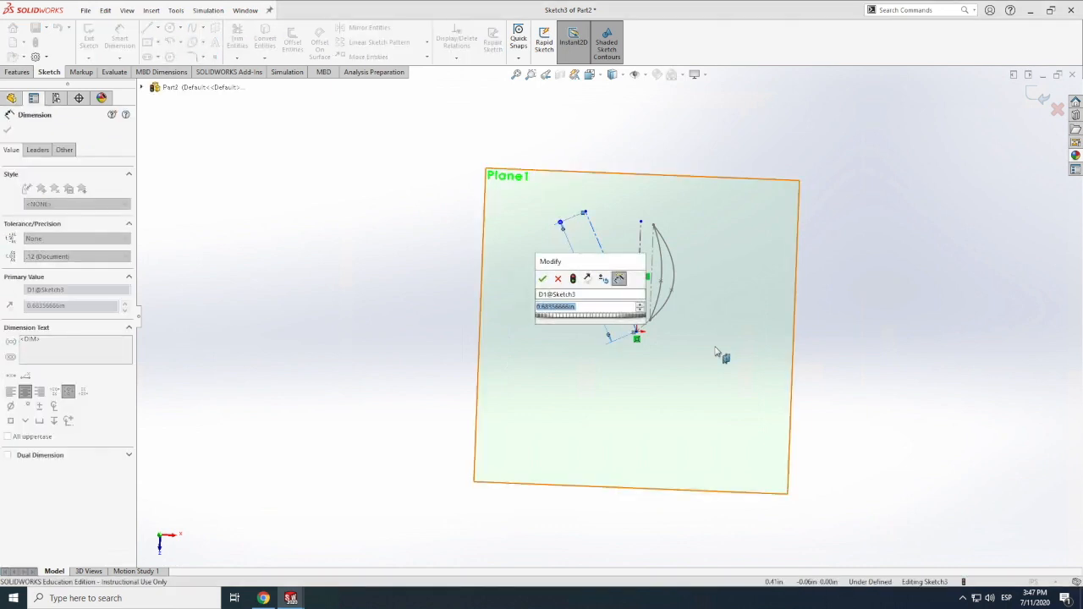
text(.75)
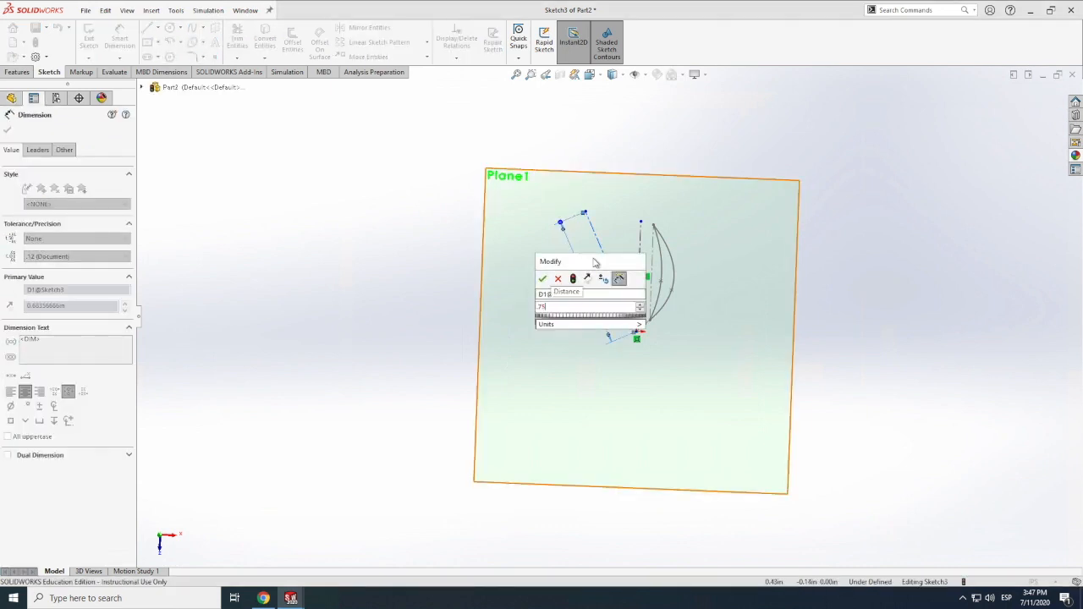
key(Return)
- Set the angle between the slanted and vertical centerlines to 25° and exit the sketch
click(640, 281)
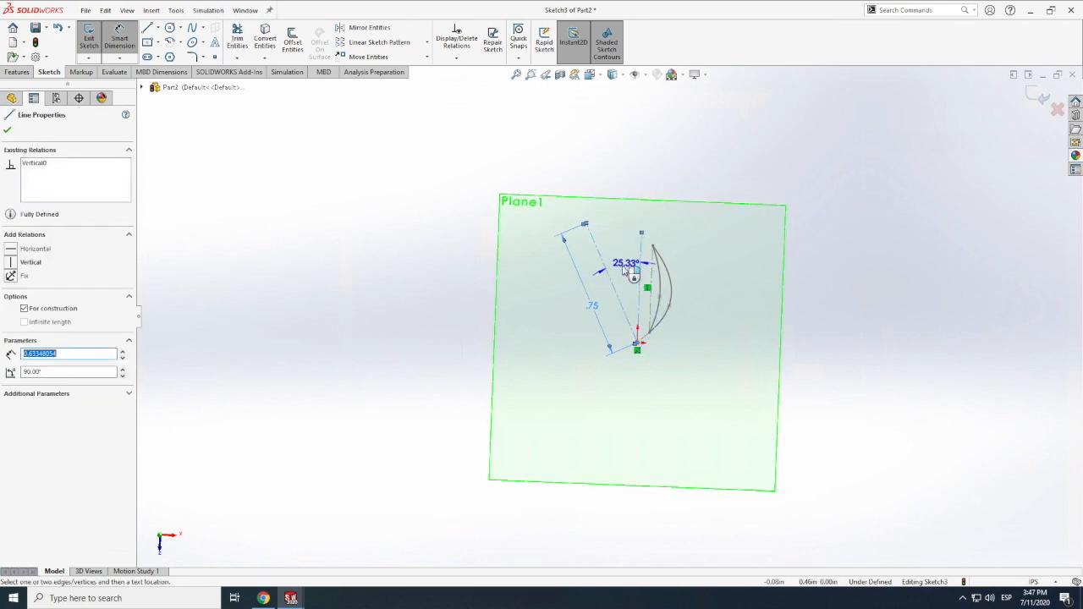
click(631, 270)
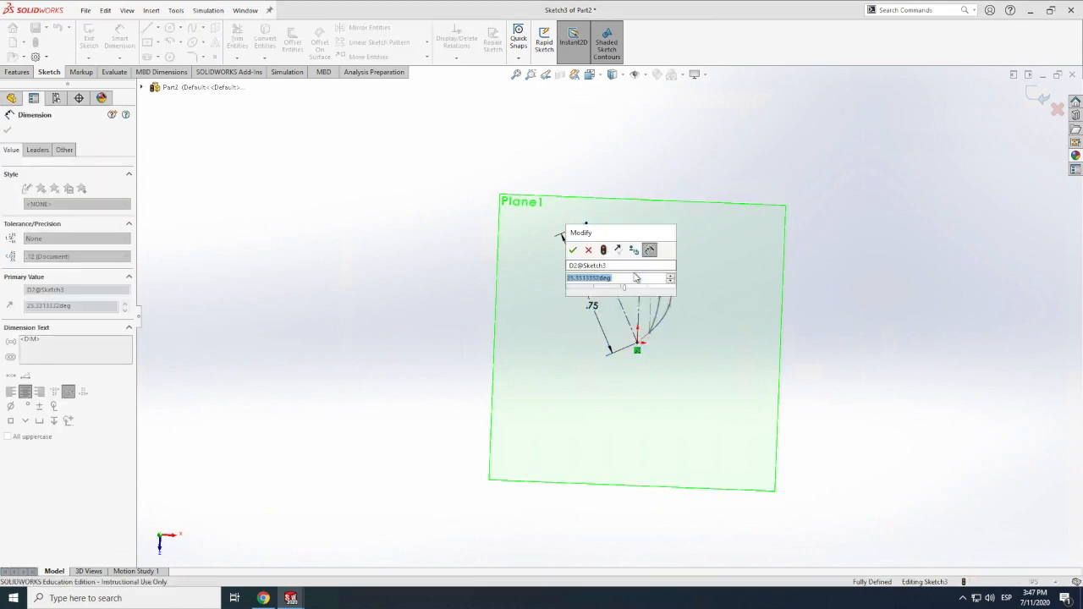
text(2)
key(Return)
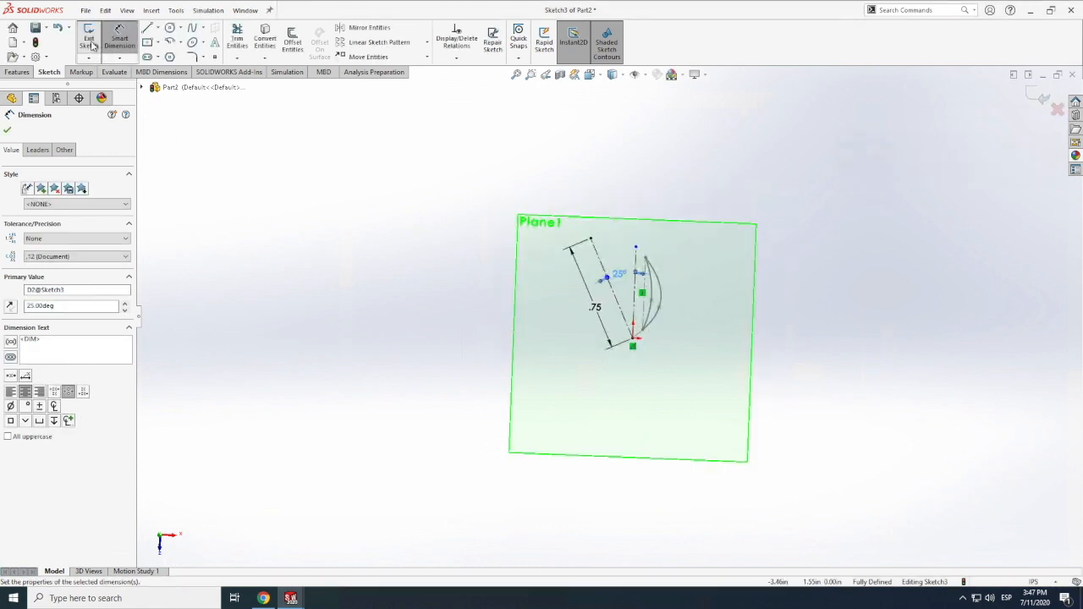
click(92, 45)
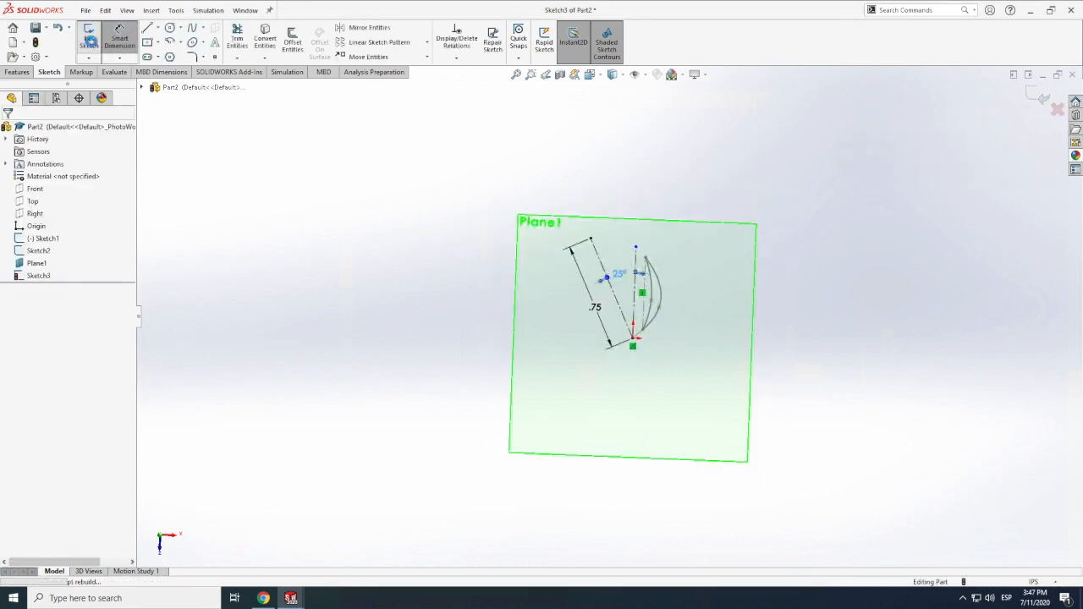
- Reopen the reference-plane sketch and draw a three-point spline from the slanted centerline's upper end to the origin, bowing slightly to the right
right_click(38, 280)
key(Escape)
scroll(618, 291, down, 4)
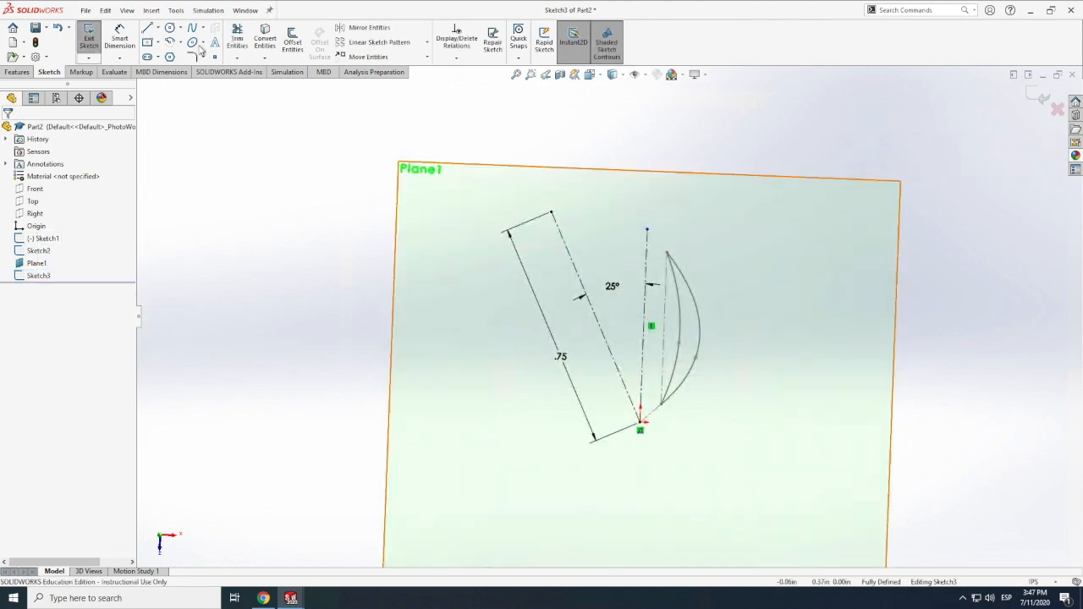
click(551, 212)
click(591, 266)
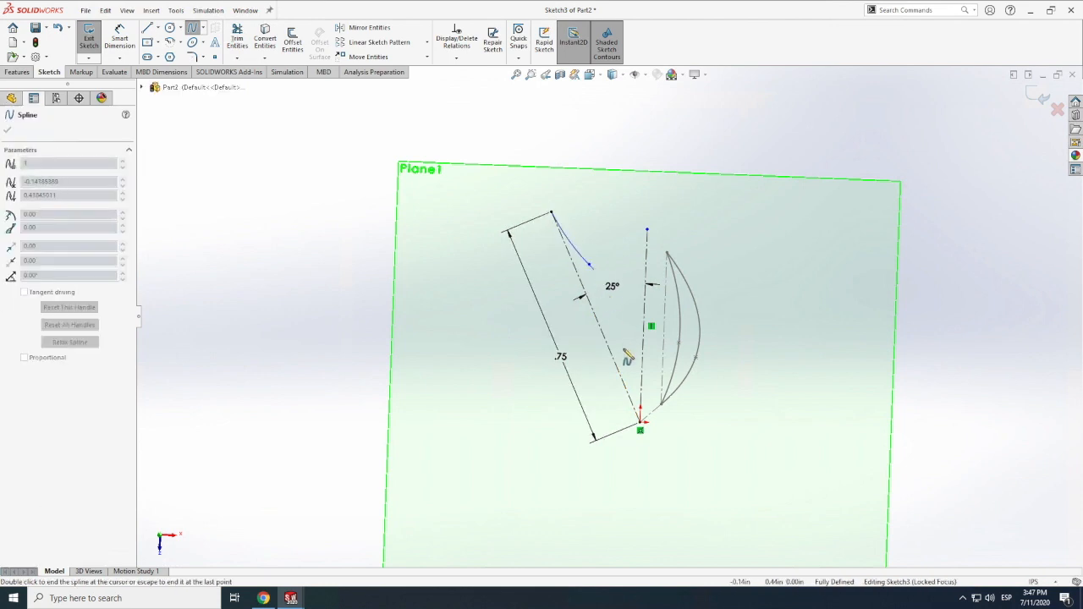
click(640, 421)
key(Escape)
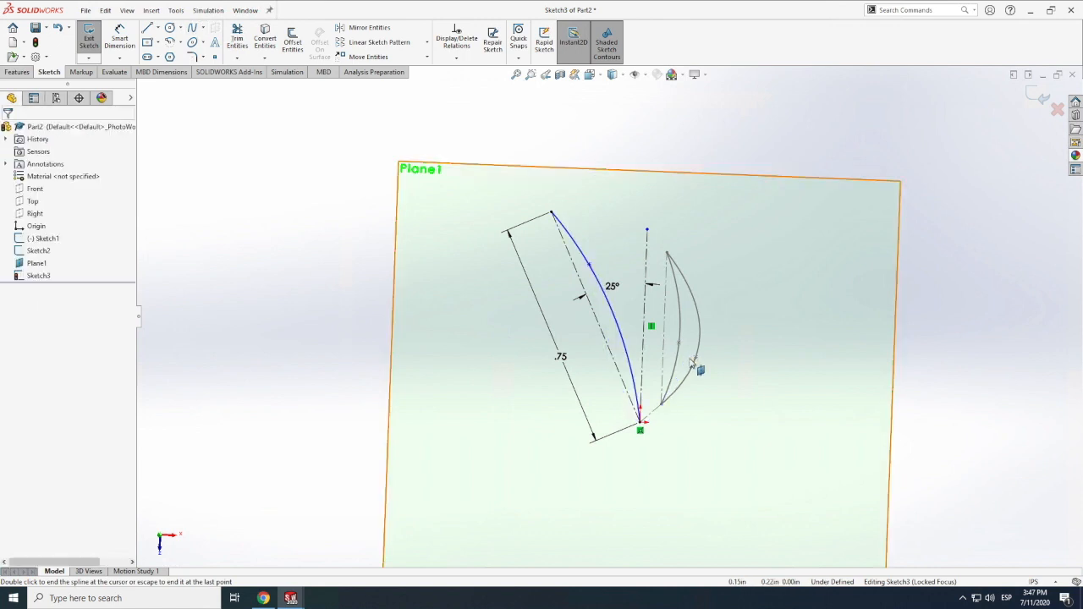
key(Escape)
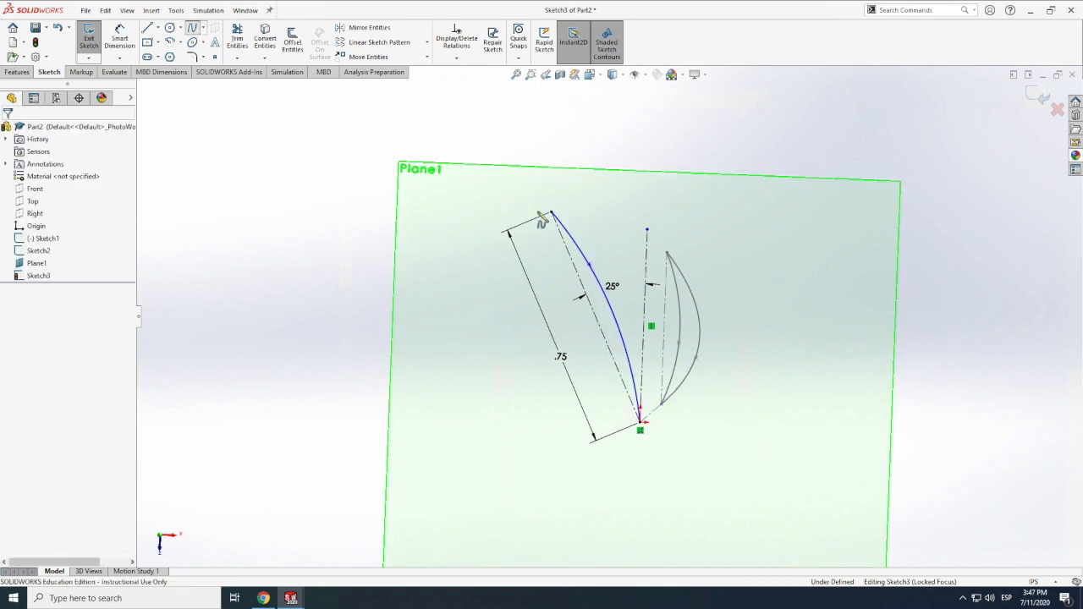
- Draw a second, more strongly bowed three-point spline between the same endpoints to close the crescent, and exit the sketch
click(609, 252)
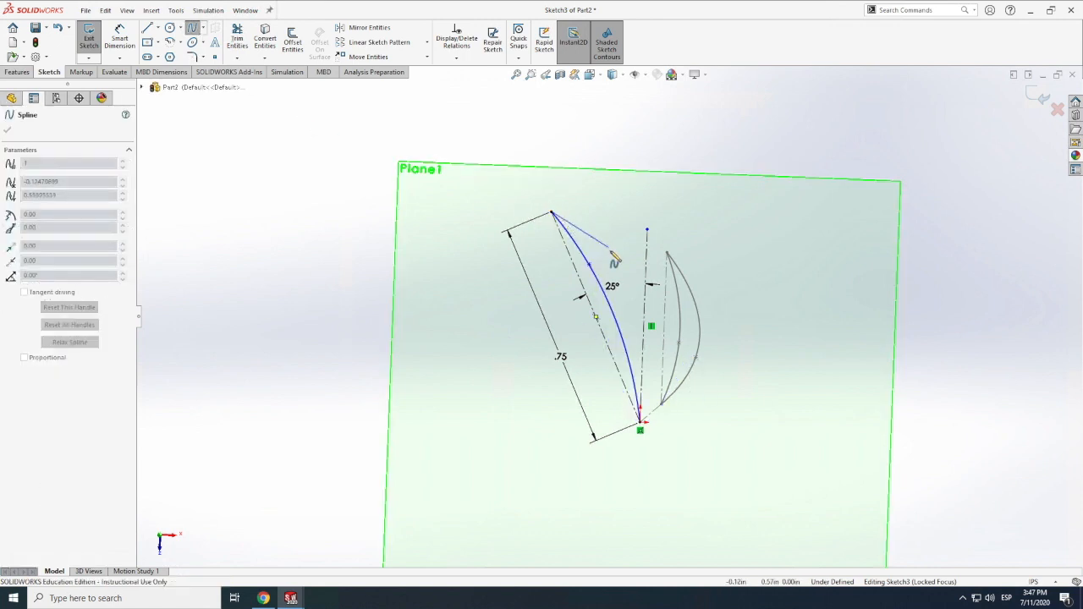
click(623, 281)
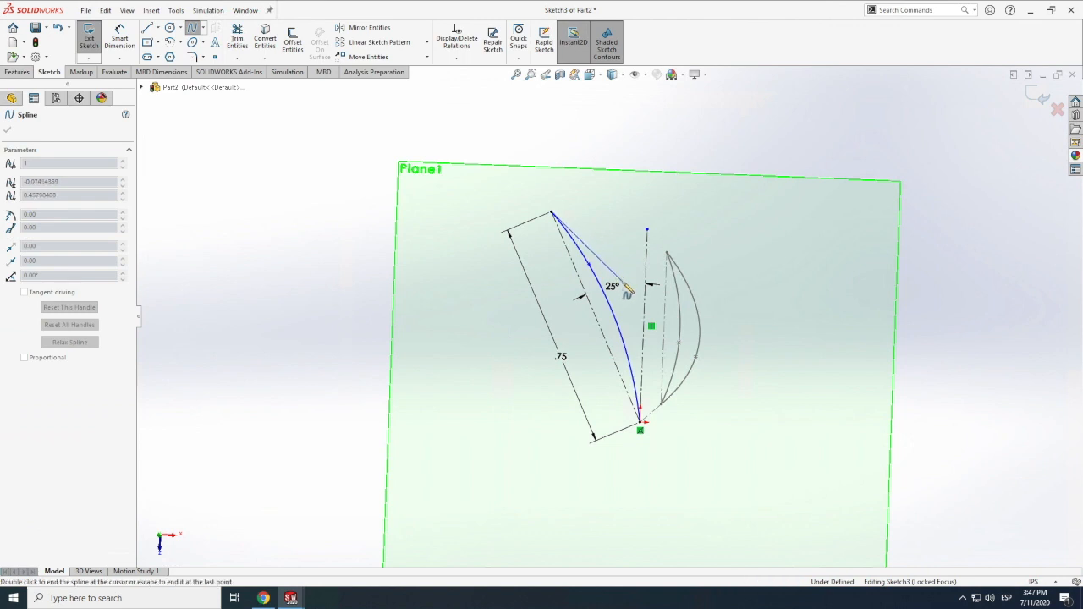
double_click(640, 423)
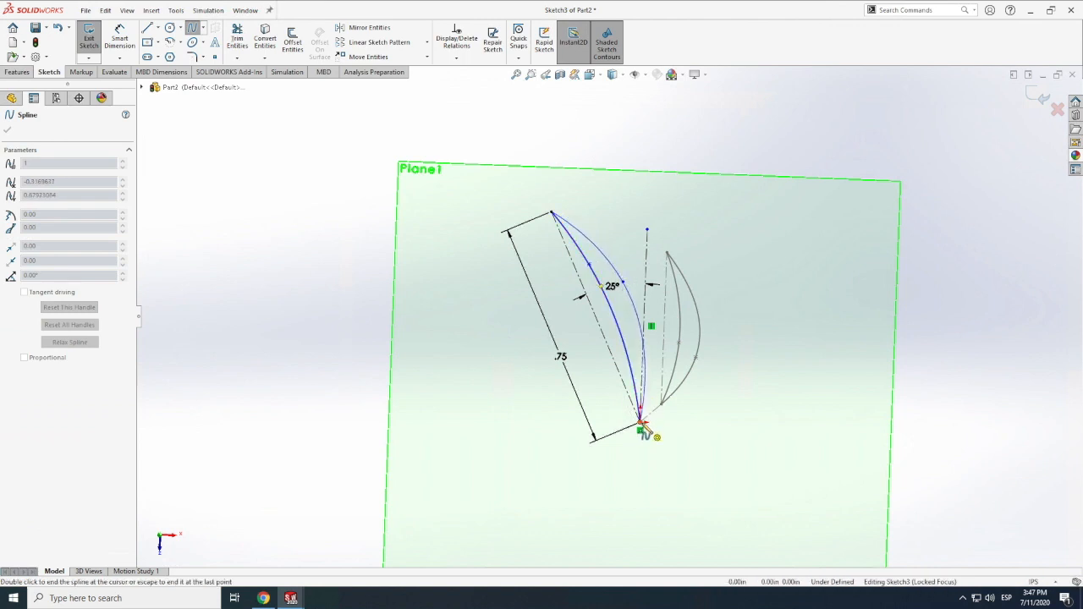
click(90, 38)
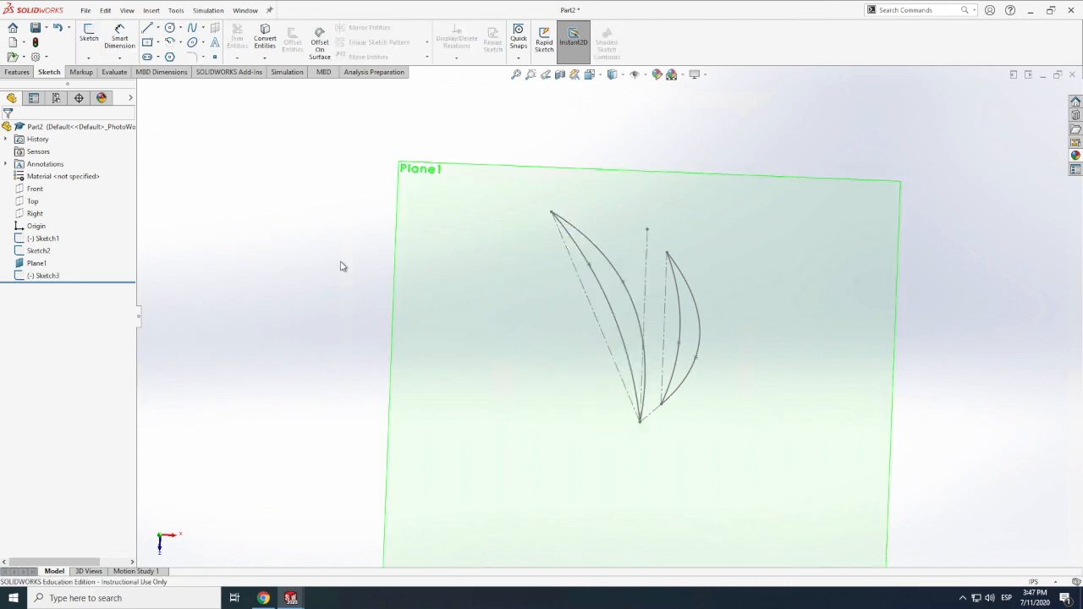
- Examine the two crescent profiles and their vertical spacing from several angles
click(126, 11)
mouse_move(148, 75)
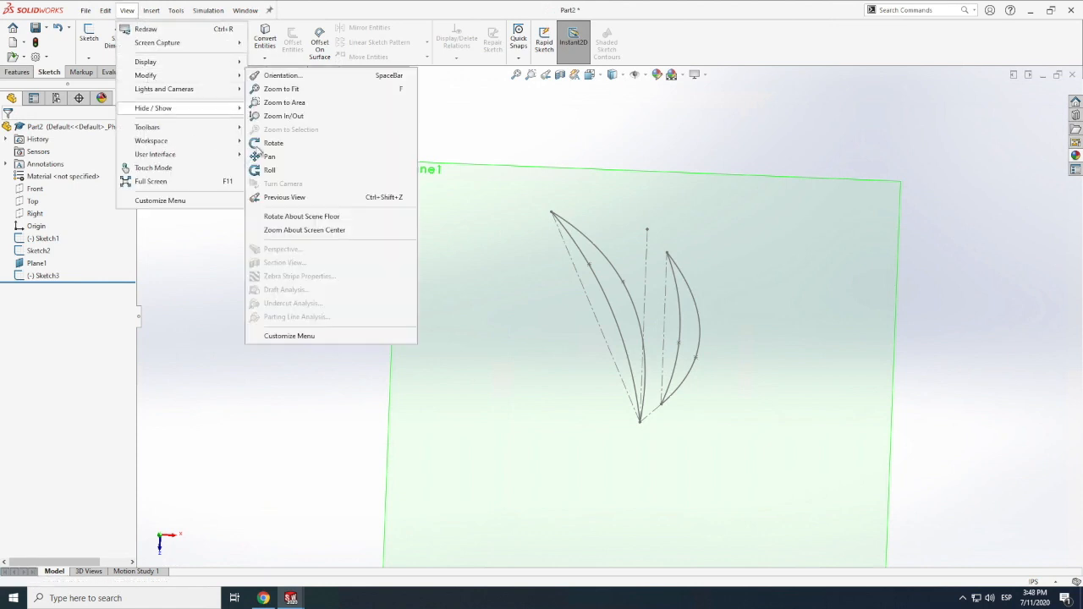
click(269, 143)
drag(423, 324, 428, 213)
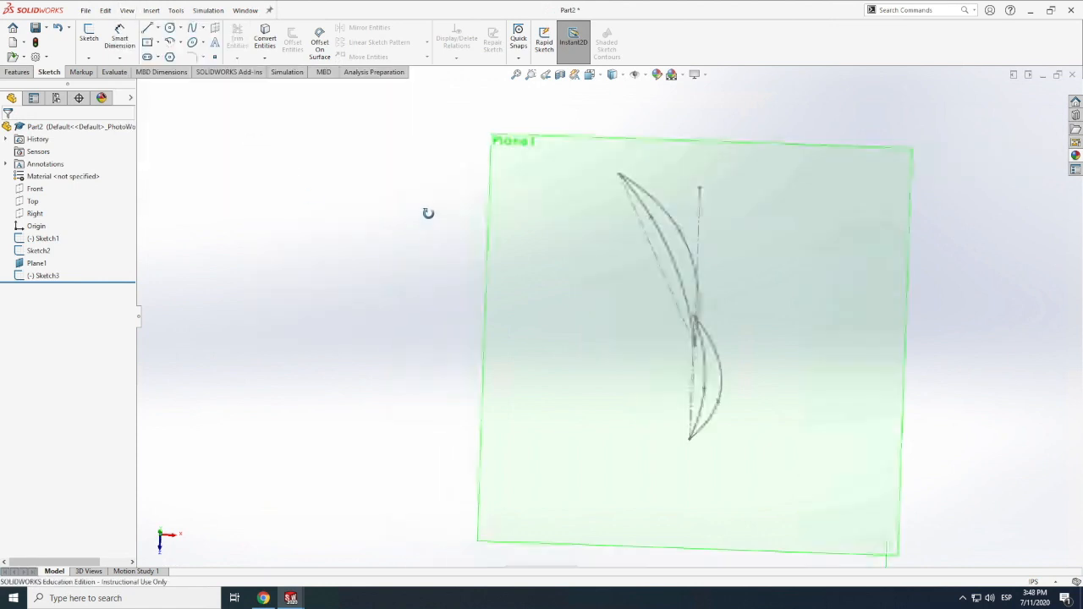
drag(436, 251, 459, 293)
scroll(460, 293, up, 8)
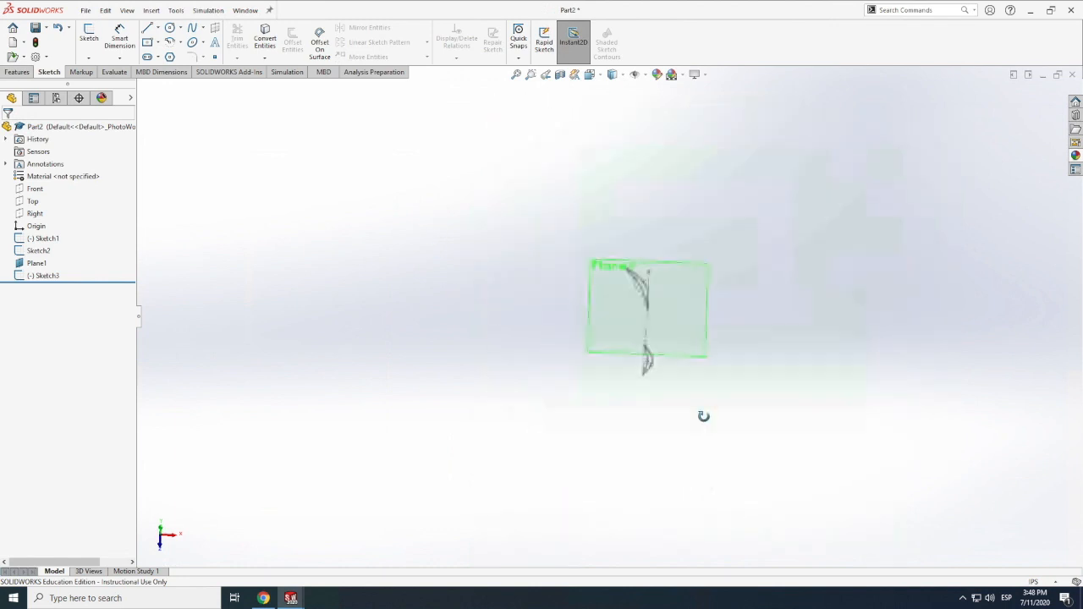
mouse_move(662, 386)
mouse_down()
mouse_move(631, 361)
mouse_move(626, 398)
mouse_move(648, 438)
mouse_move(668, 419)
mouse_move(669, 358)
mouse_move(655, 329)
mouse_move(587, 317)
mouse_move(557, 367)
mouse_move(597, 445)
mouse_move(615, 452)
mouse_up()
scroll(632, 309, up, 5)
scroll(606, 305, down, 4)
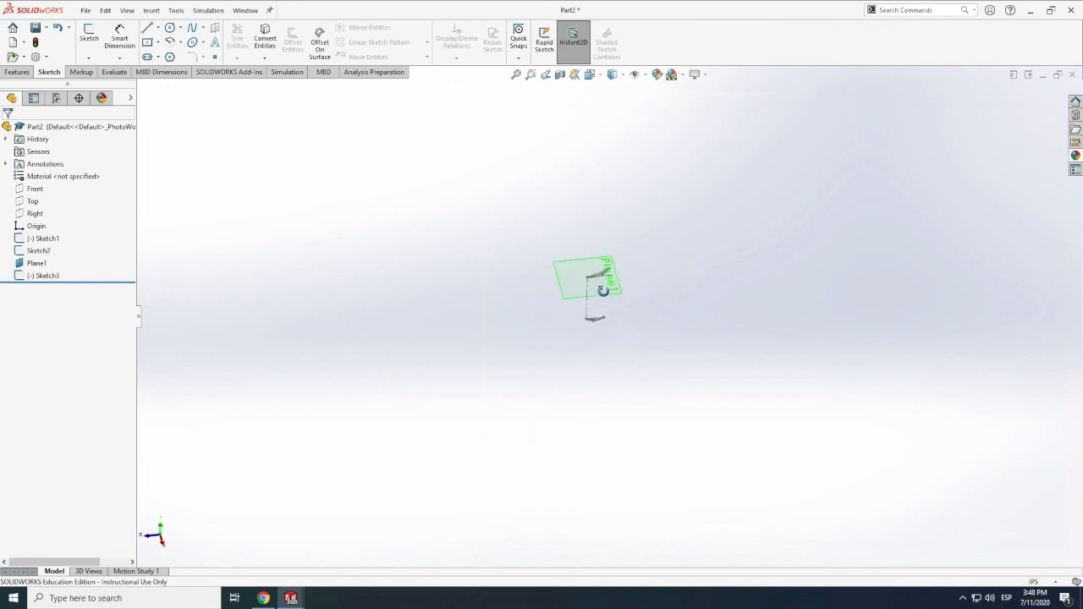
scroll(594, 277, down, 3)
mouse_move(597, 380)
mouse_down()
mouse_move(604, 363)
mouse_move(645, 348)
mouse_move(640, 329)
mouse_move(610, 318)
mouse_up()
mouse_move(611, 319)
middle_down()
mouse_move(587, 314)
mouse_move(576, 349)
middle_up()
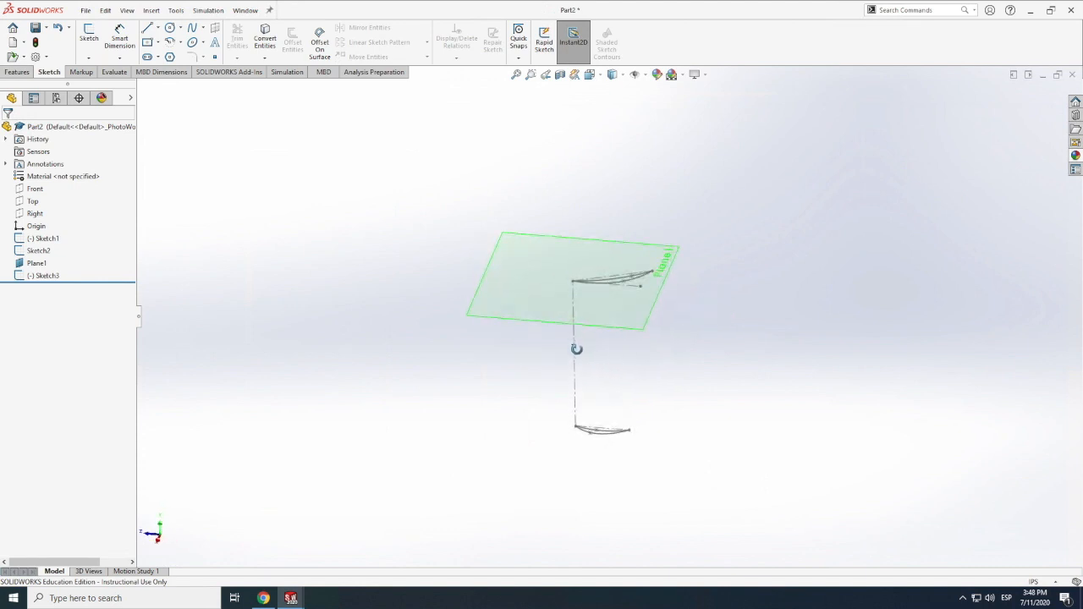
- Hide the sketch containing the 1.5 in vertical centerline between the two profiles
click(574, 350)
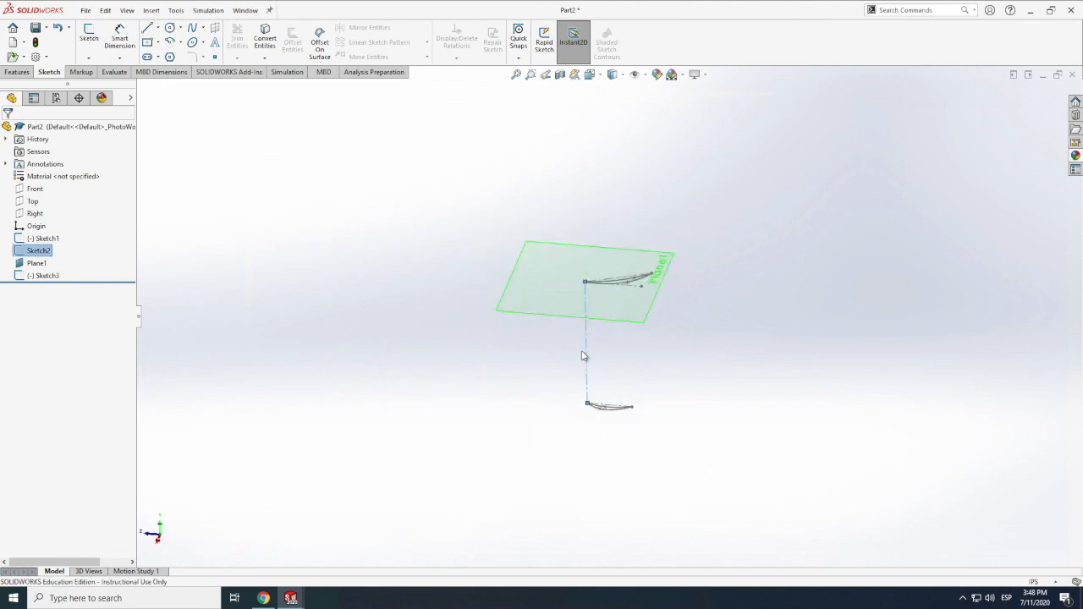
right_click(31, 252)
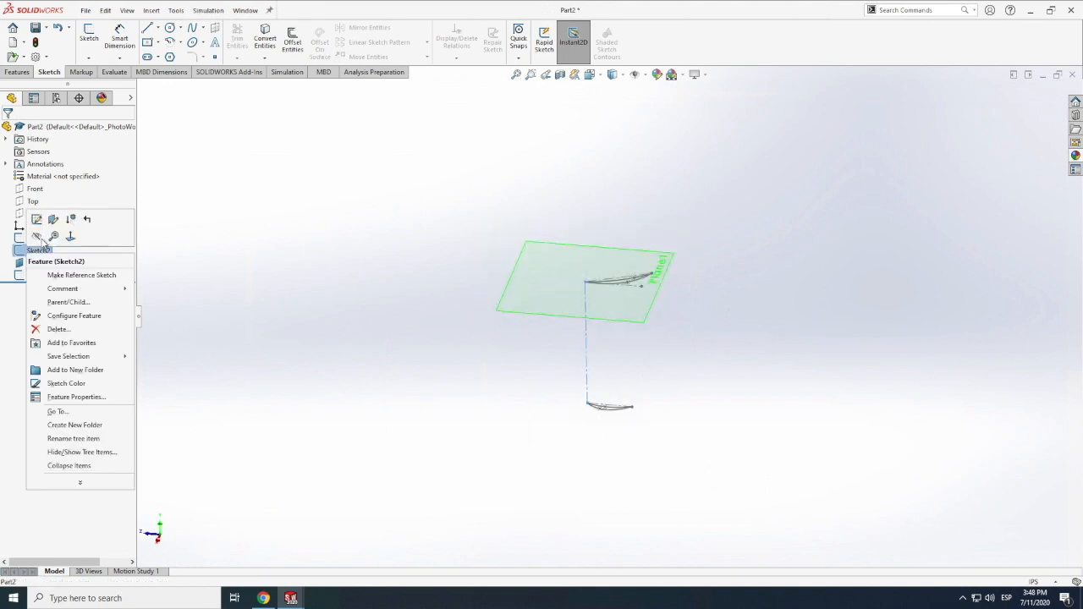
click(36, 236)
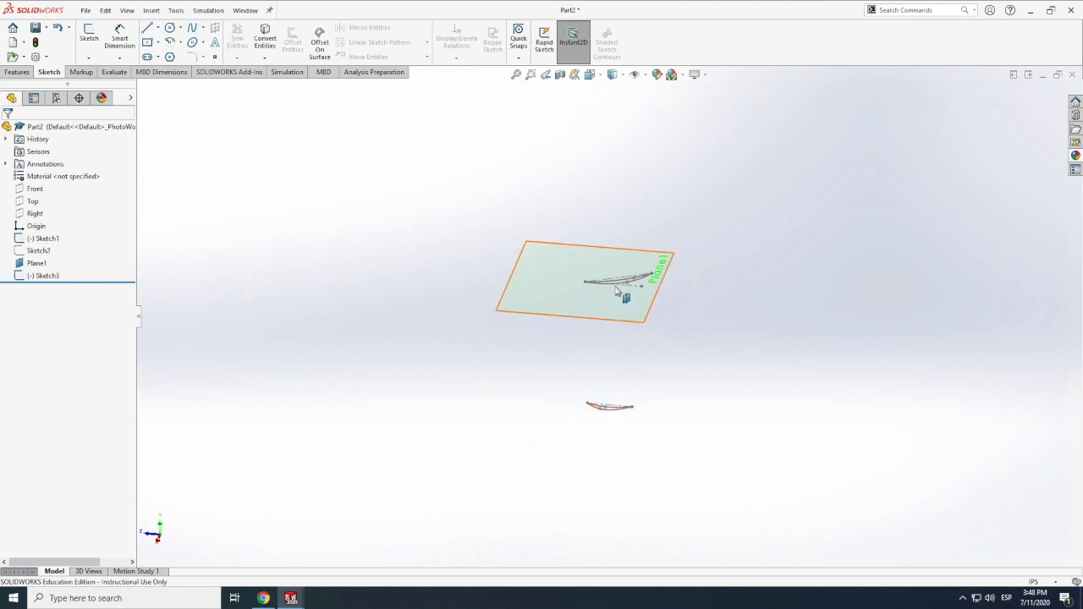
- Start a 3D sketch and draw a two-point spline from the upper crescent's end above the origin down to the origin
scroll(616, 289, down, 1)
scroll(616, 289, up, 1)
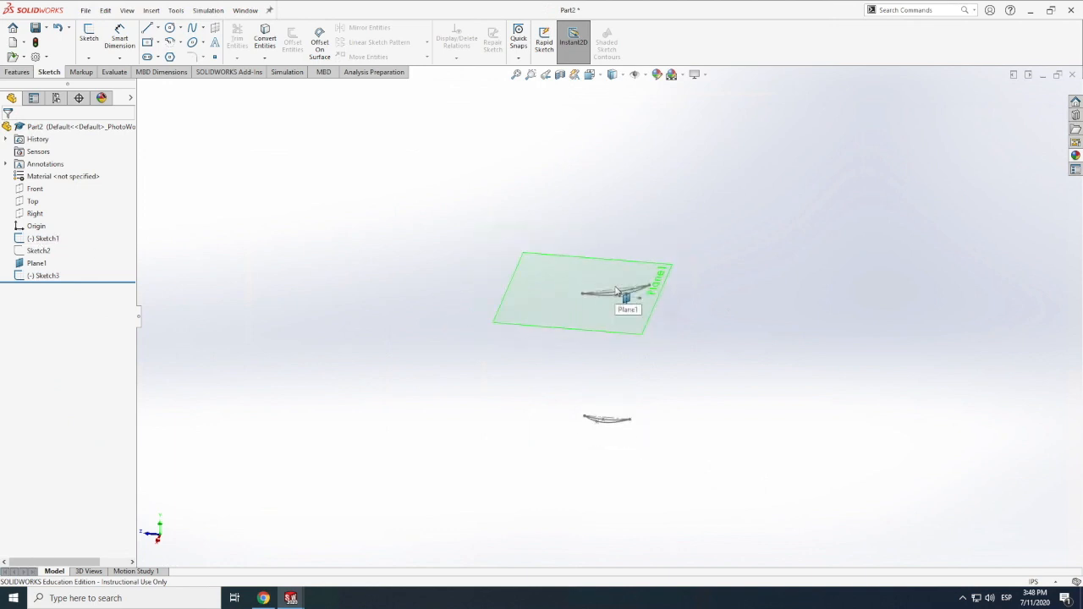
click(89, 58)
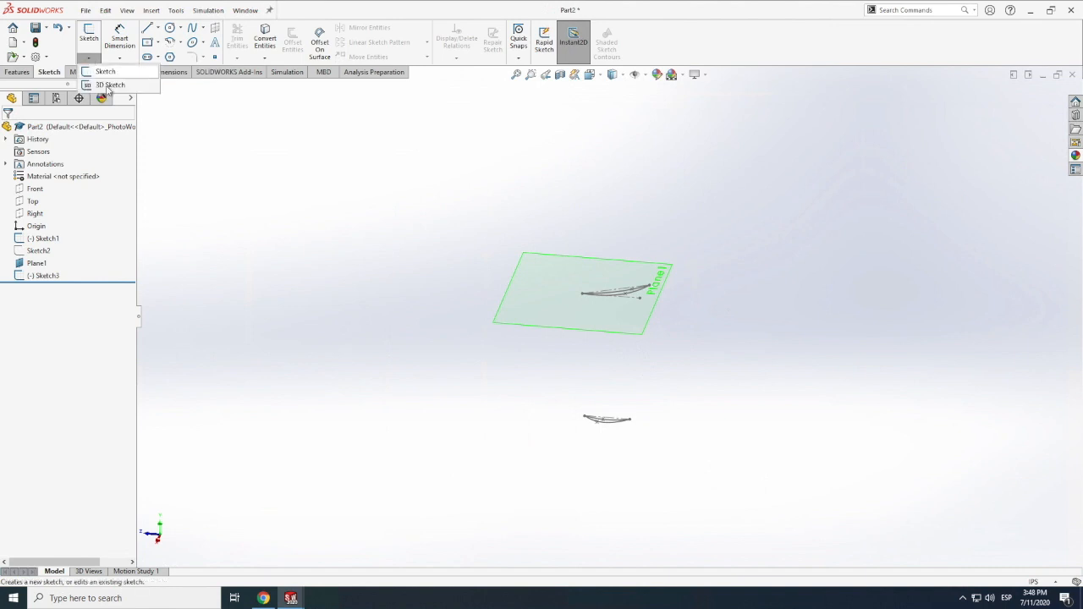
click(108, 85)
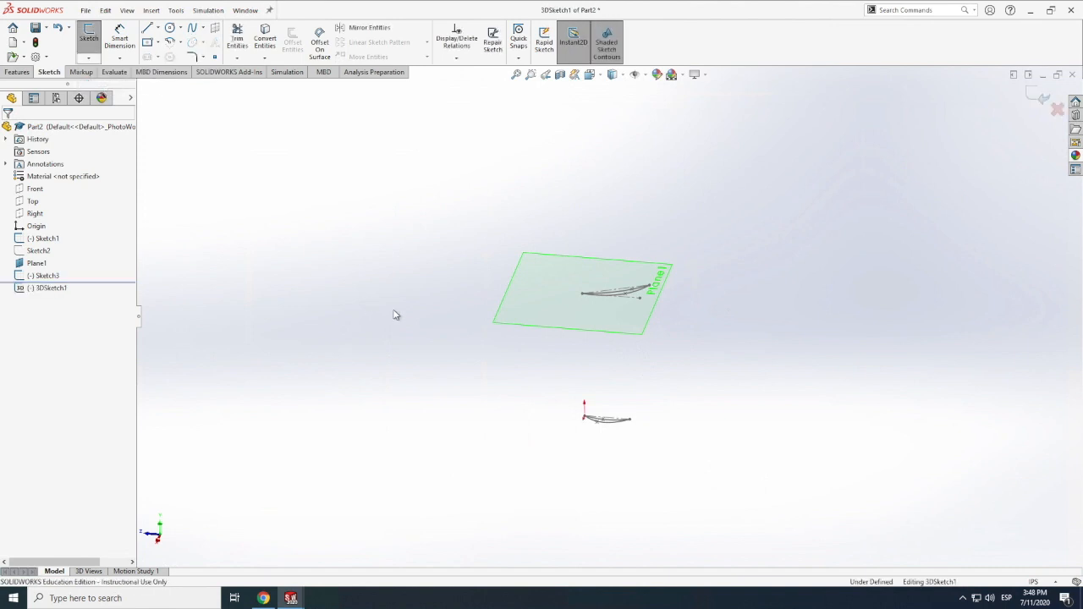
click(590, 420)
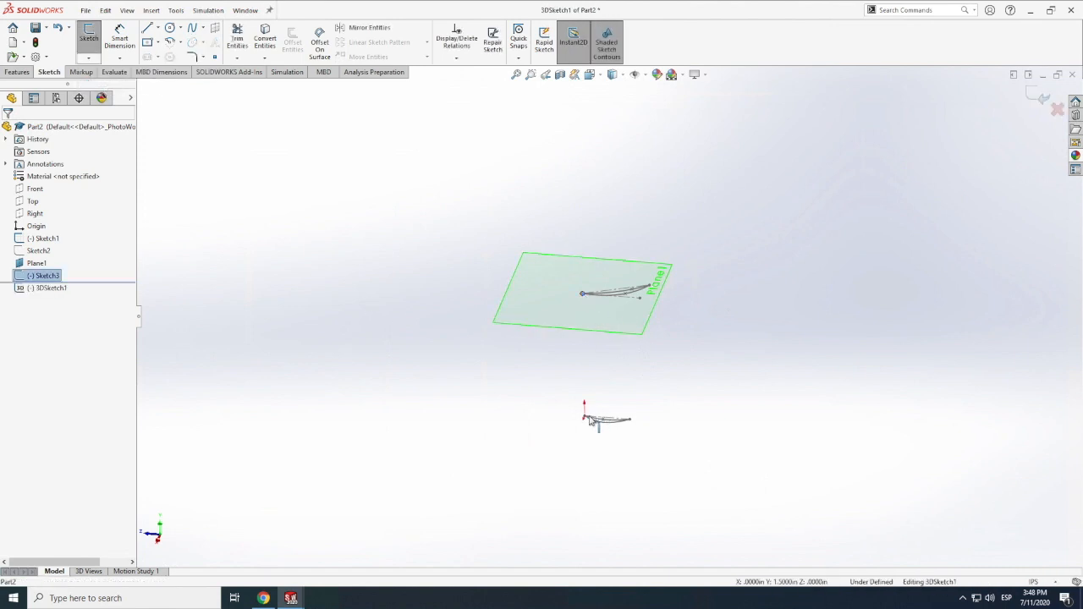
click(546, 246)
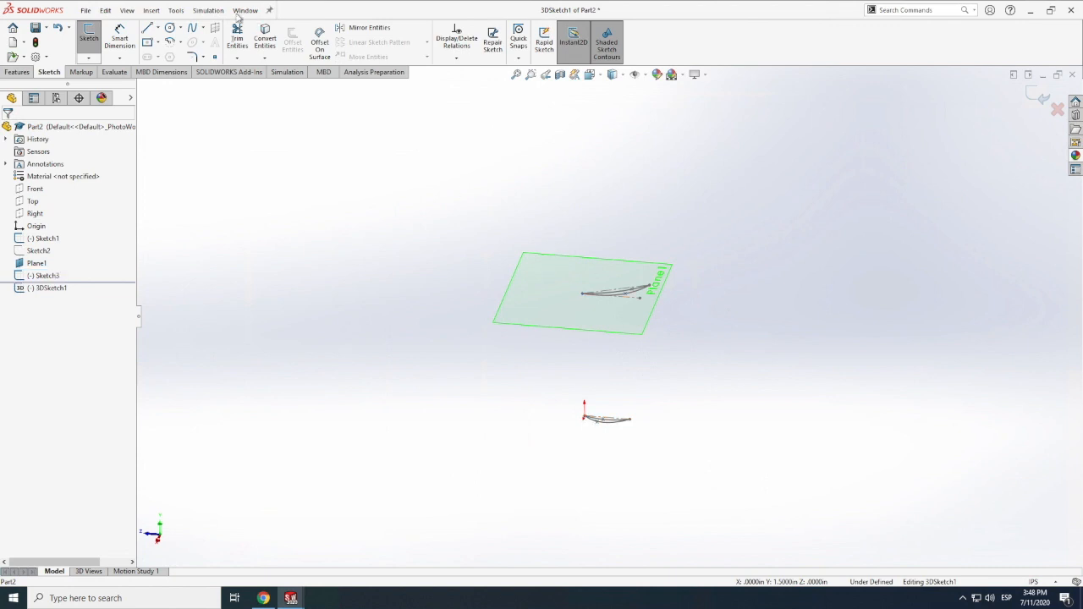
click(582, 294)
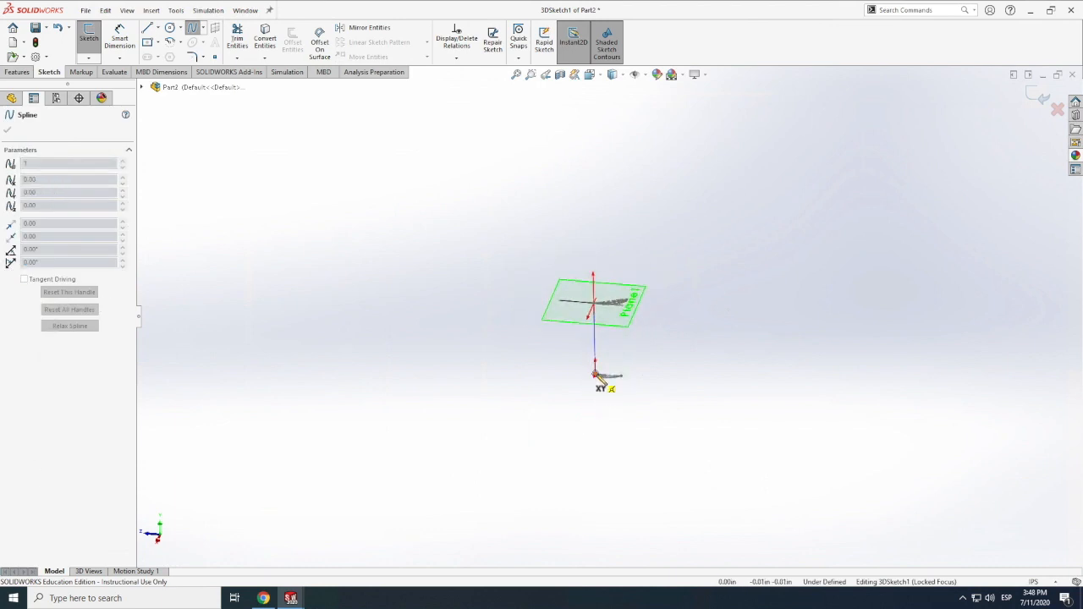
click(596, 374)
scroll(634, 323, down, 5)
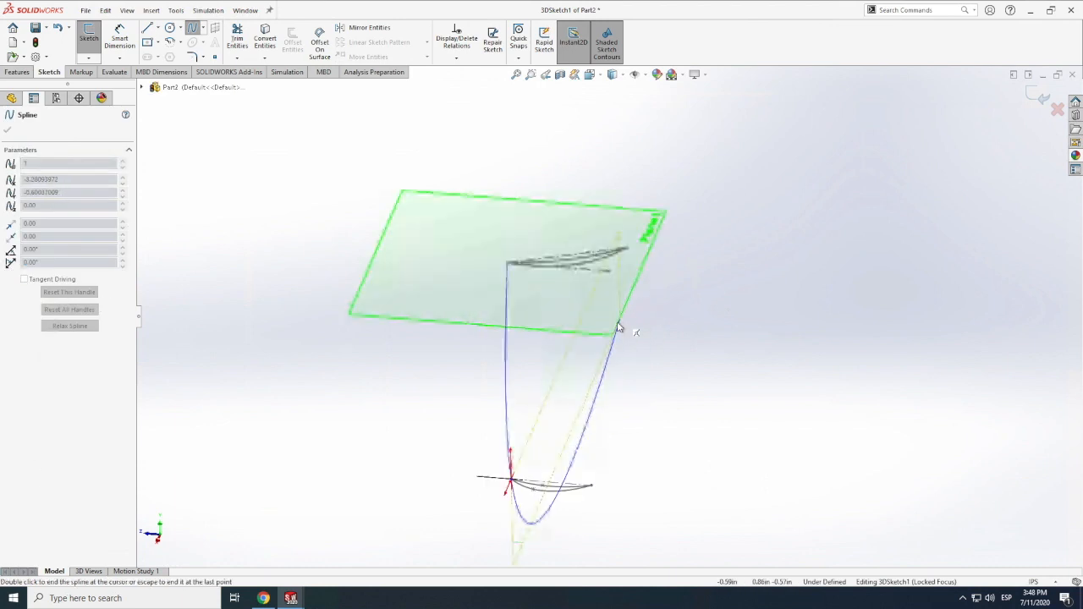
scroll(611, 323, up, 2)
key(Escape)
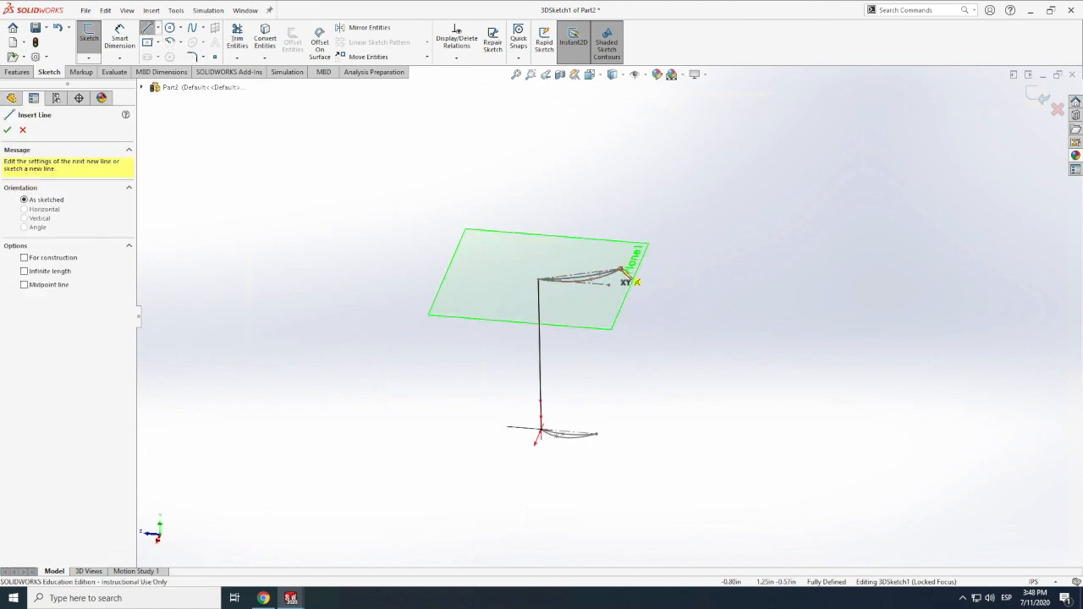
- Draw a straight 3D sketch line joining the outer ends of the upper and lower crescents
click(621, 271)
click(598, 434)
key(Escape)
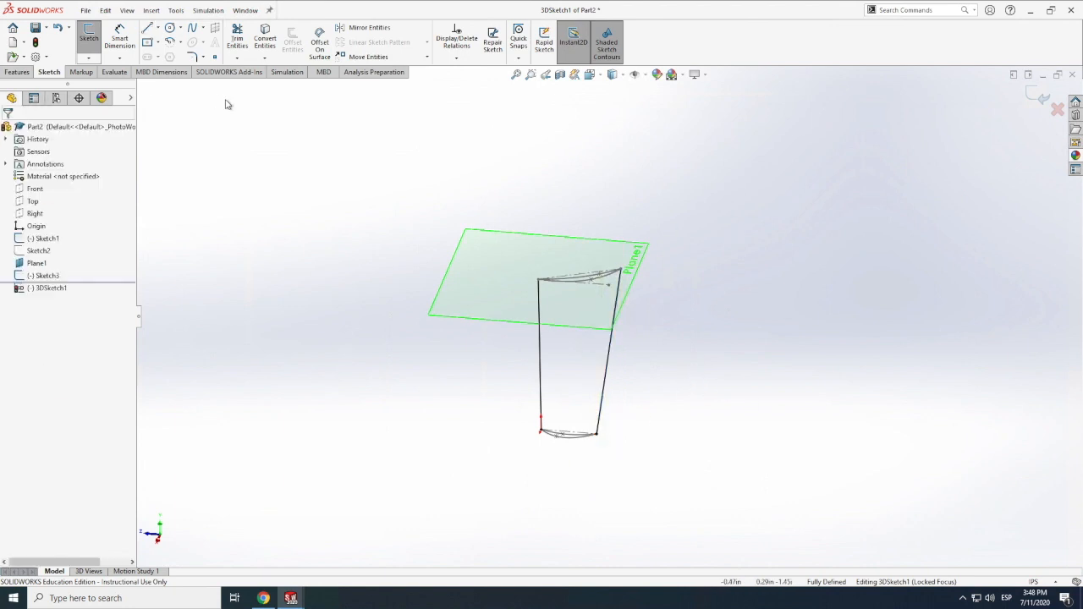
- Bend the spline that ends at the origin by pulling its lower tangent handle so it bows toward the straight line
click(126, 10)
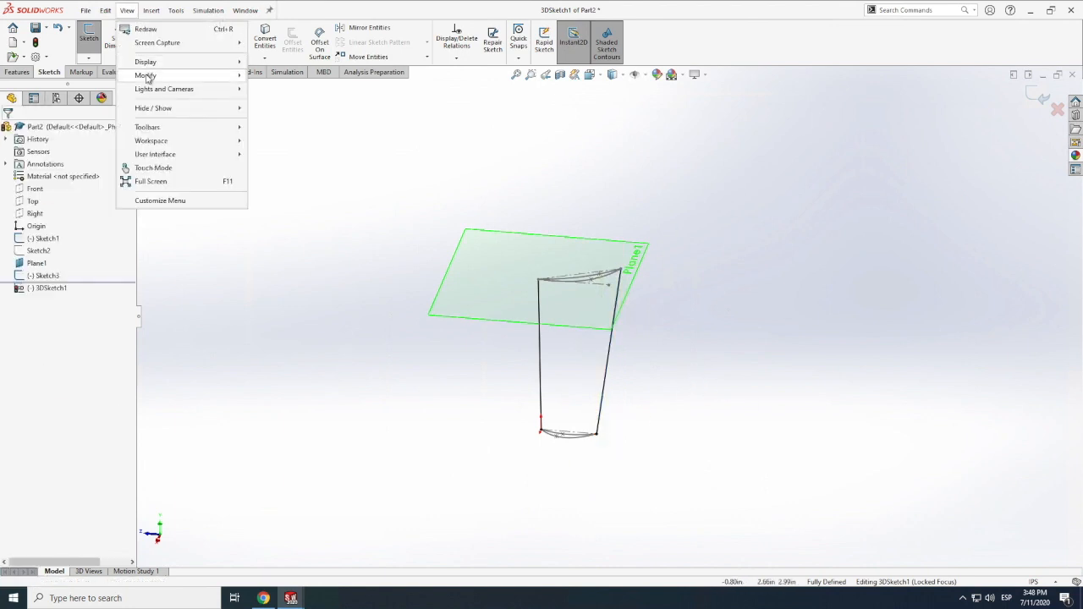
mouse_move(151, 75)
click(269, 143)
mouse_move(564, 392)
mouse_down()
mouse_move(593, 394)
mouse_move(550, 459)
mouse_move(549, 301)
mouse_move(590, 305)
mouse_move(587, 395)
mouse_move(603, 355)
mouse_up()
scroll(589, 333, down, 2)
scroll(603, 355, up, 4)
scroll(603, 356, down, 5)
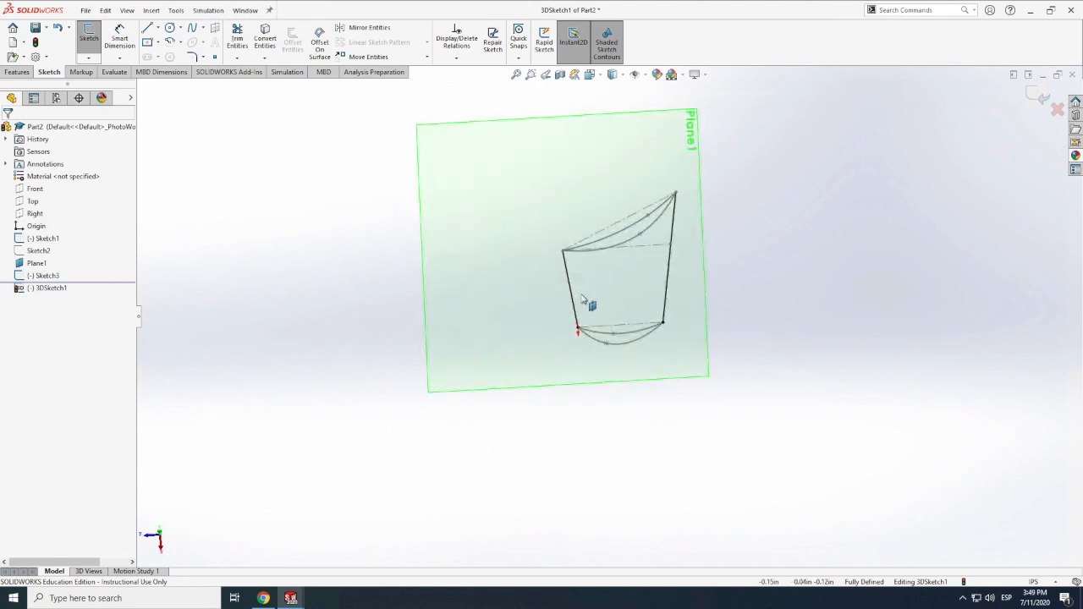
click(583, 305)
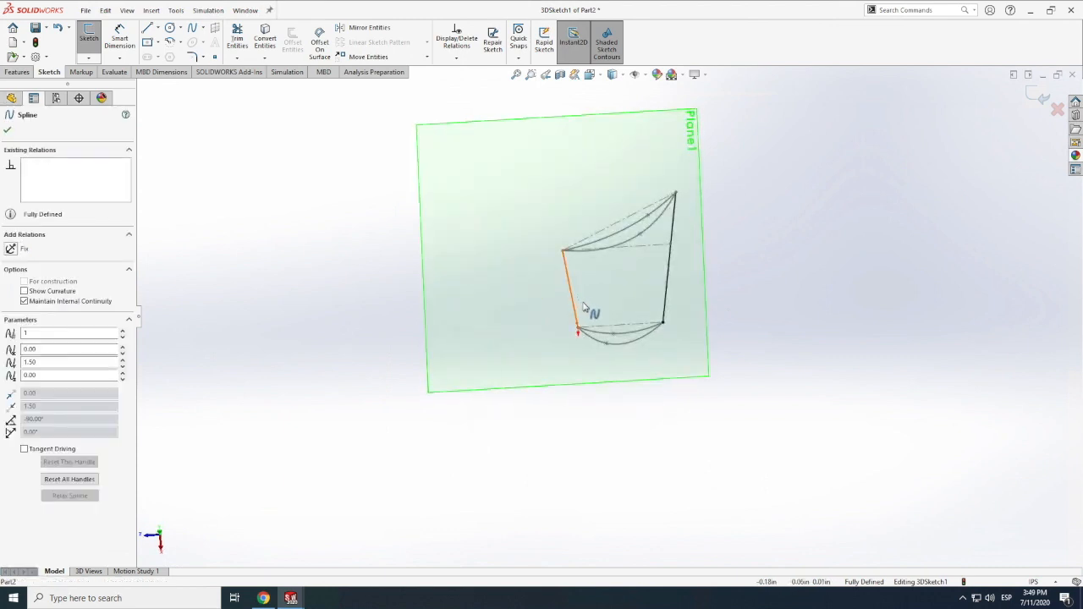
click(575, 298)
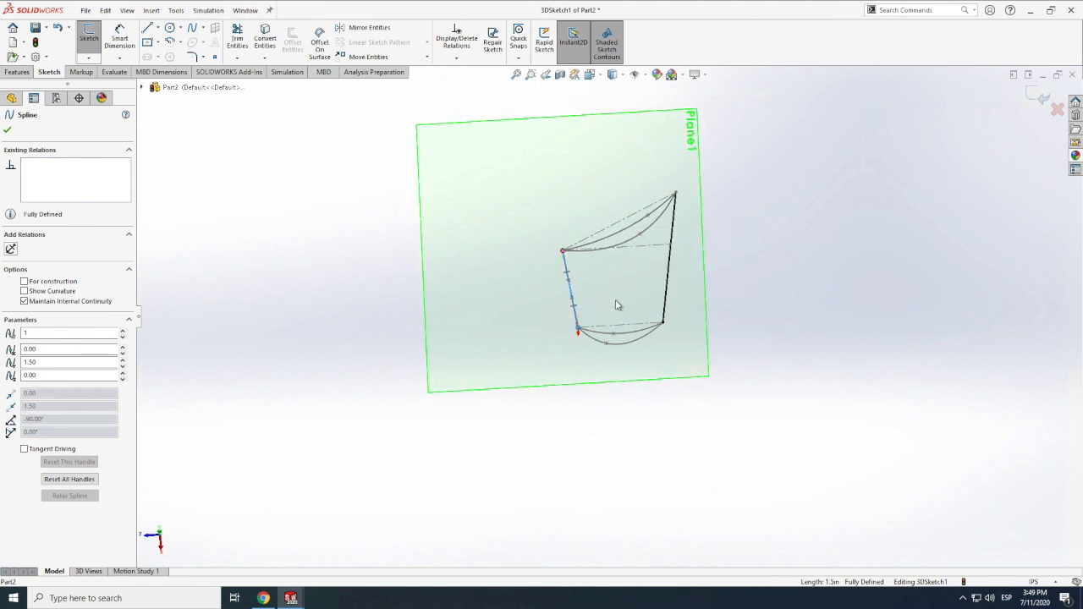
mouse_move(579, 314)
mouse_down()
mouse_move(602, 311)
mouse_move(593, 320)
mouse_move(584, 310)
mouse_up()
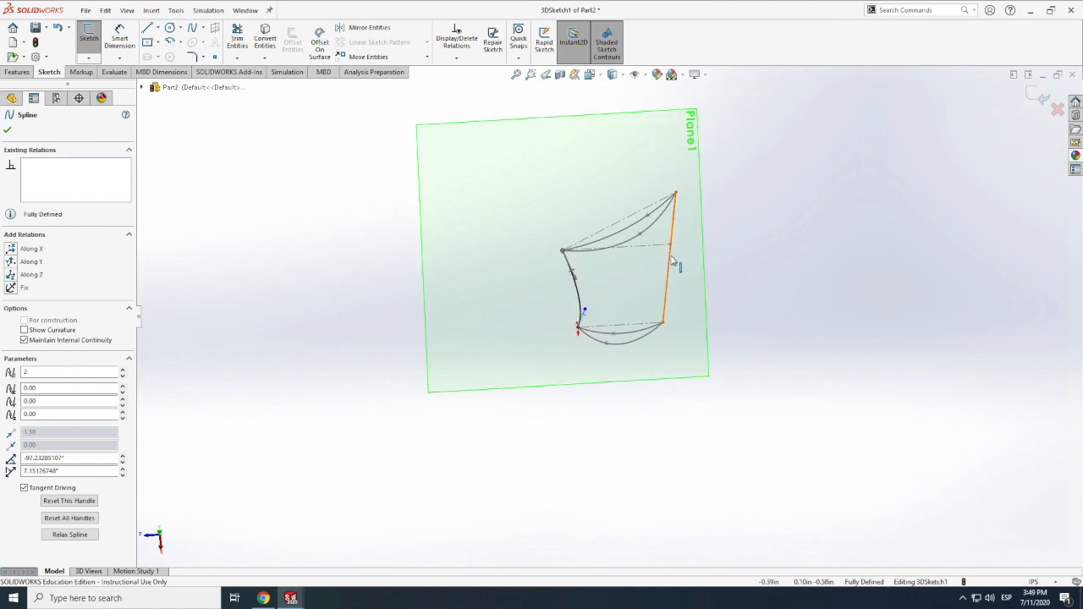
- Try to reshape the straight line joining the crescents' outer ends, and delete it
click(667, 267)
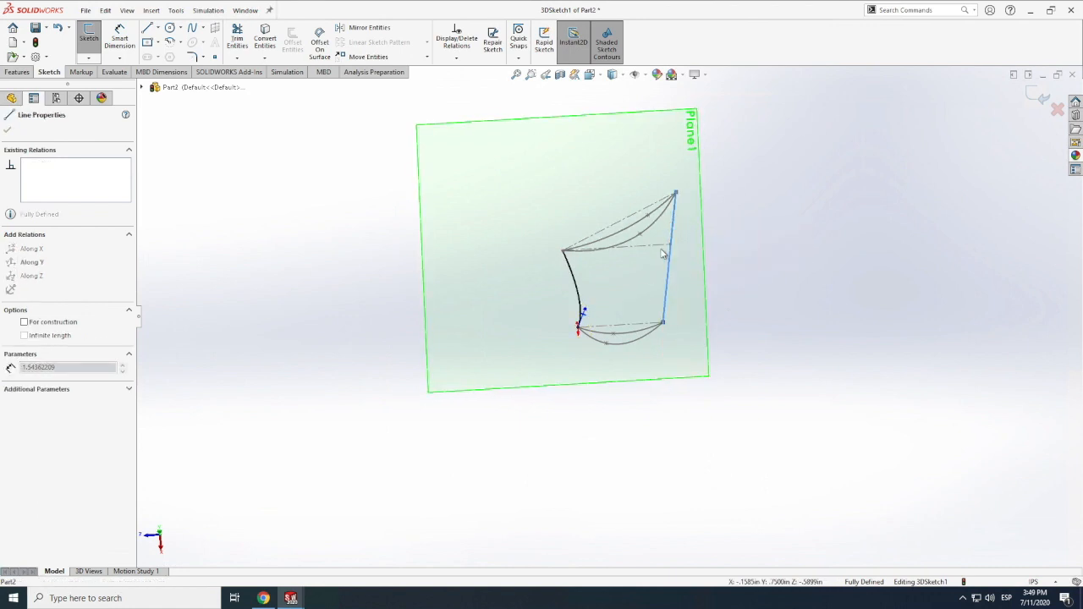
click(670, 275)
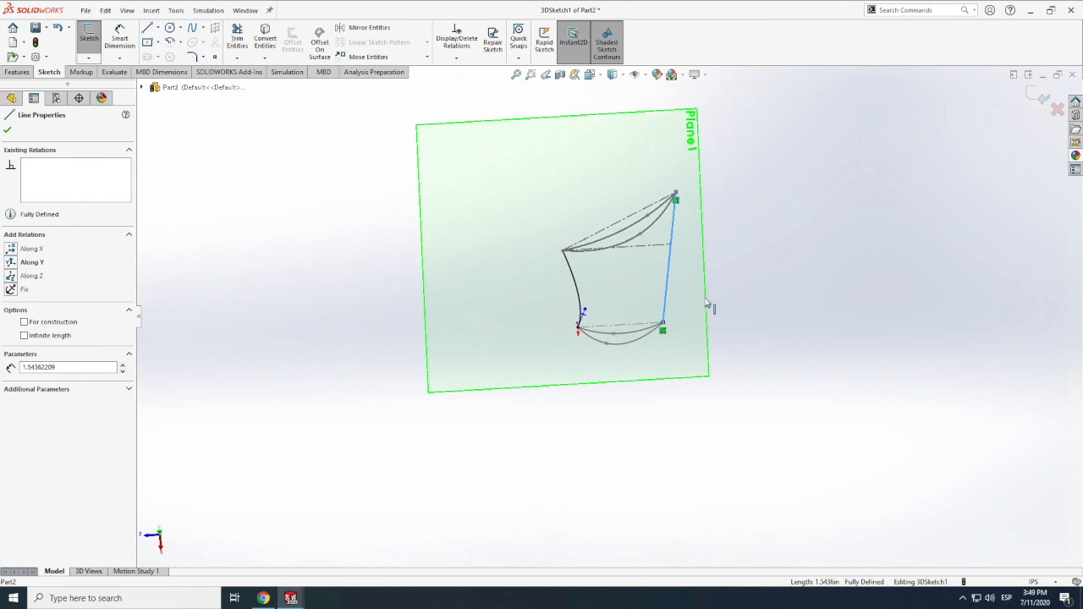
click(763, 290)
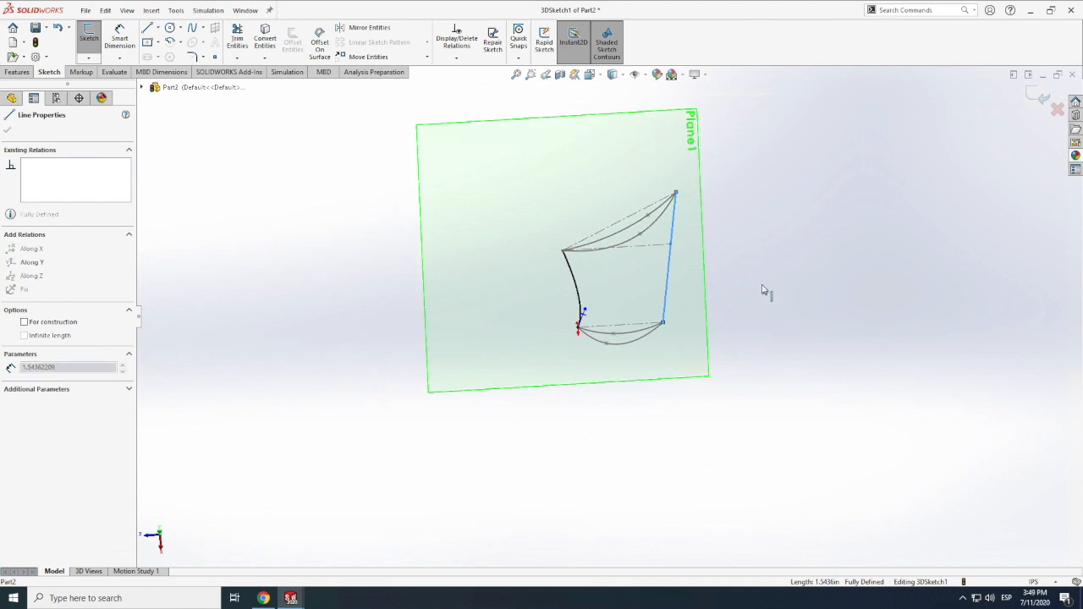
click(667, 306)
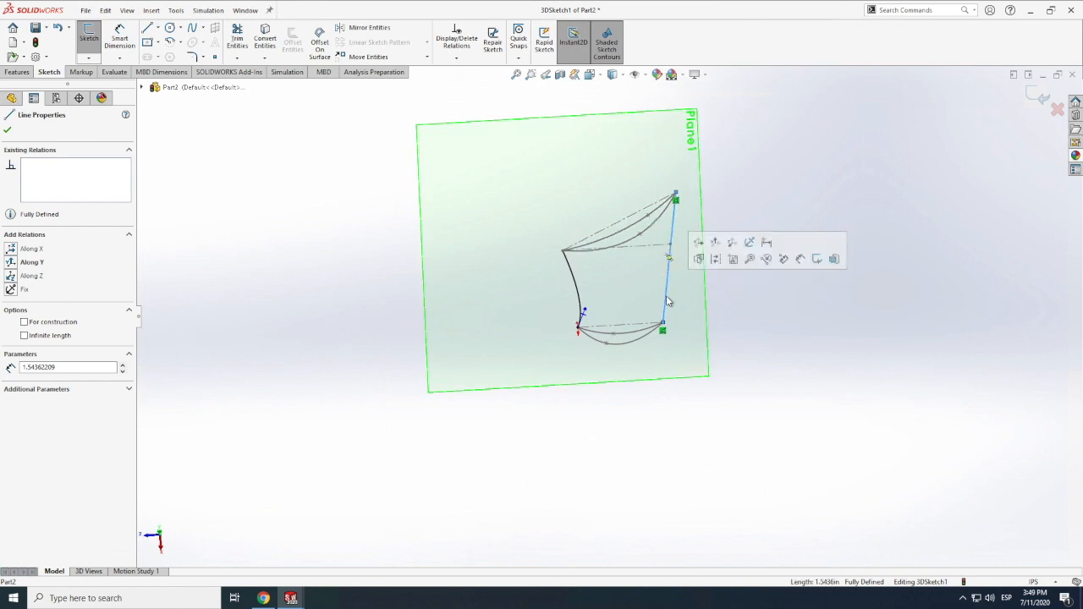
key(Escape)
scroll(669, 305, up, 4)
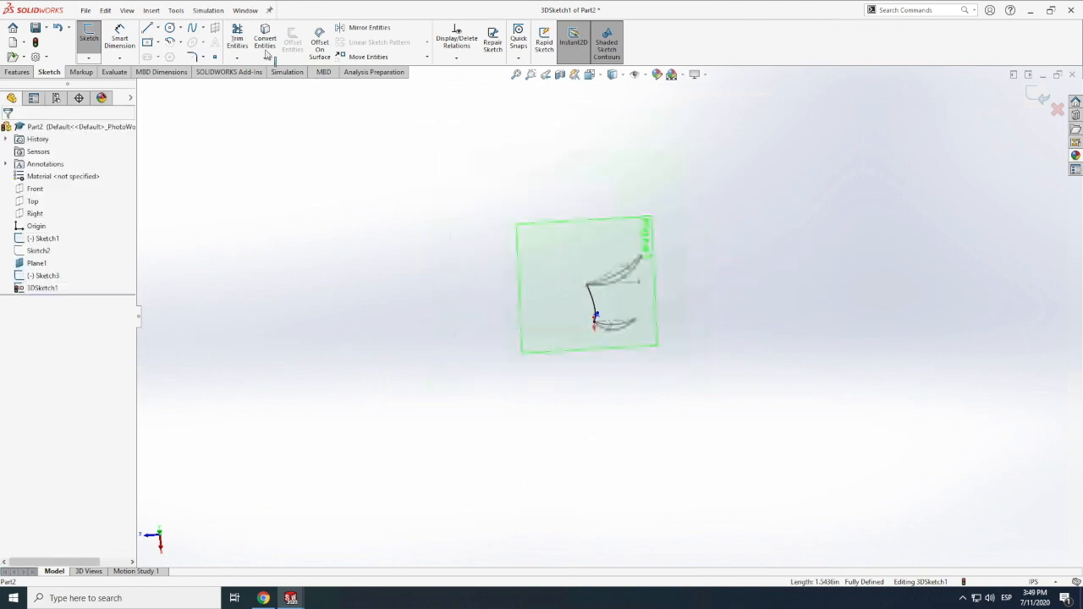
- Draw a two-point spline between the outer ends of the upper and lower crescents
click(194, 29)
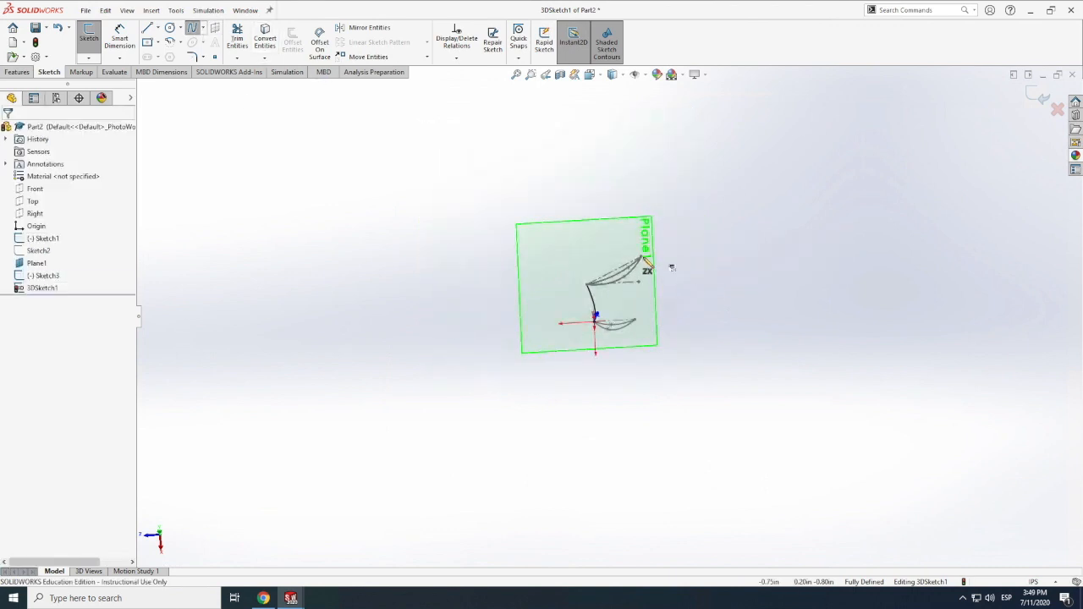
click(641, 255)
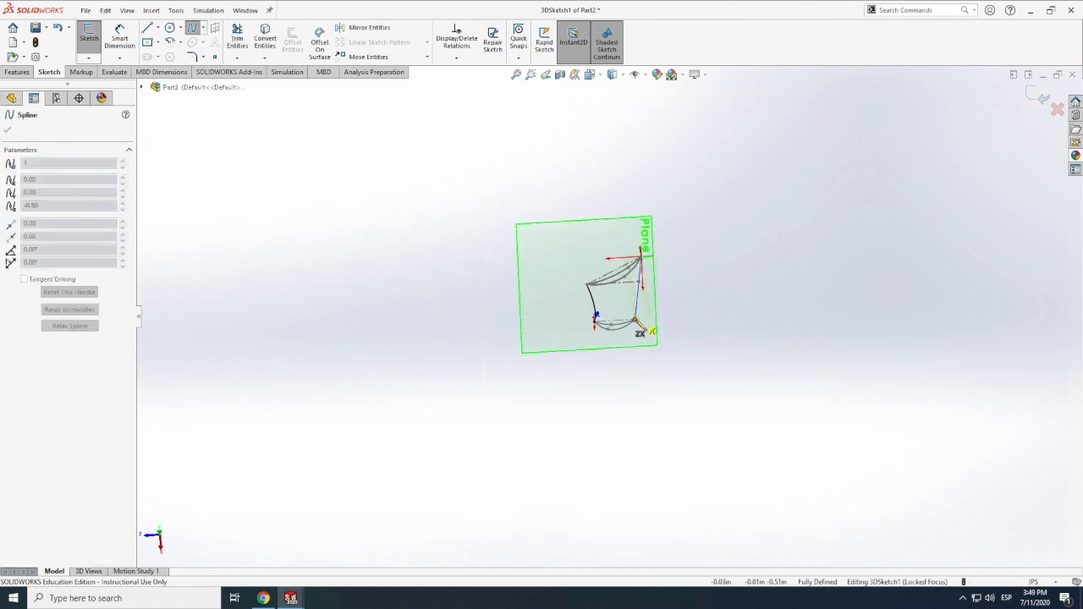
double_click(635, 319)
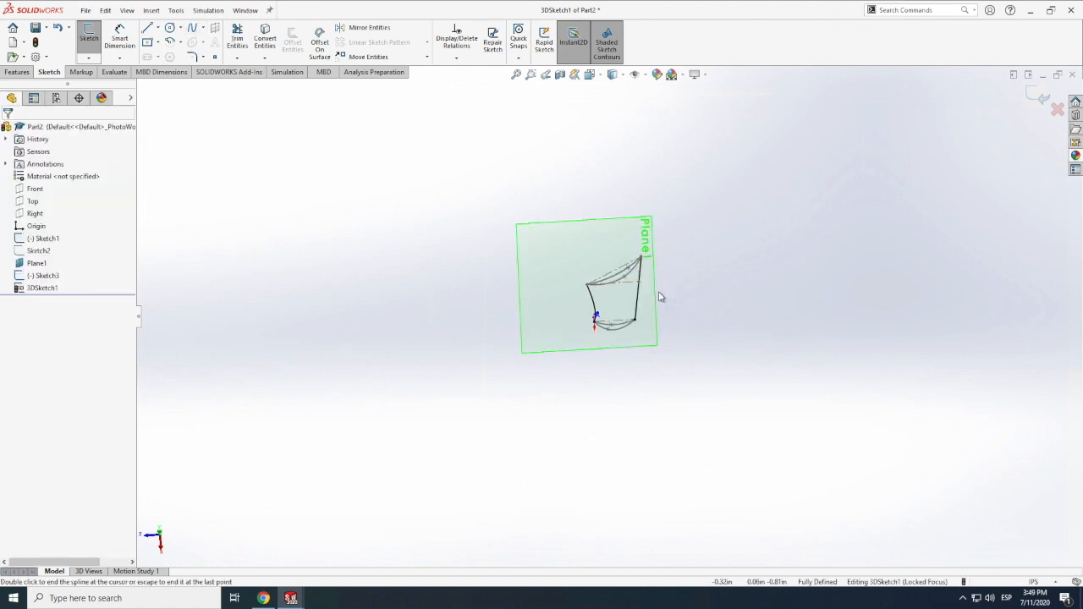
- Bow the spline between the crescents' outer ends outward by pulling its lower tangent handle, and deselect it
scroll(641, 309, down, 5)
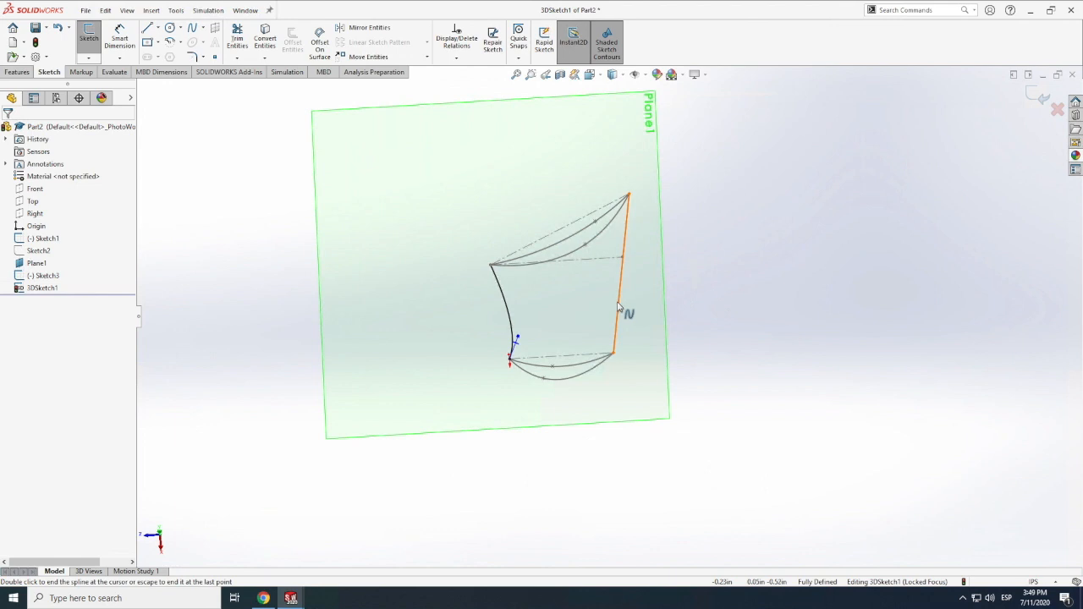
click(620, 312)
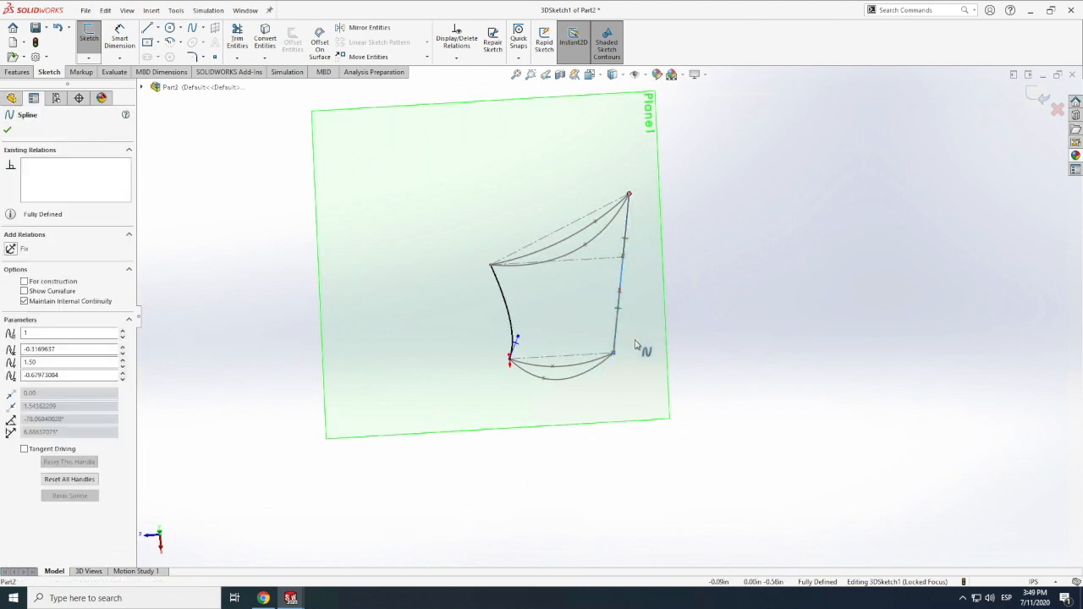
click(621, 317)
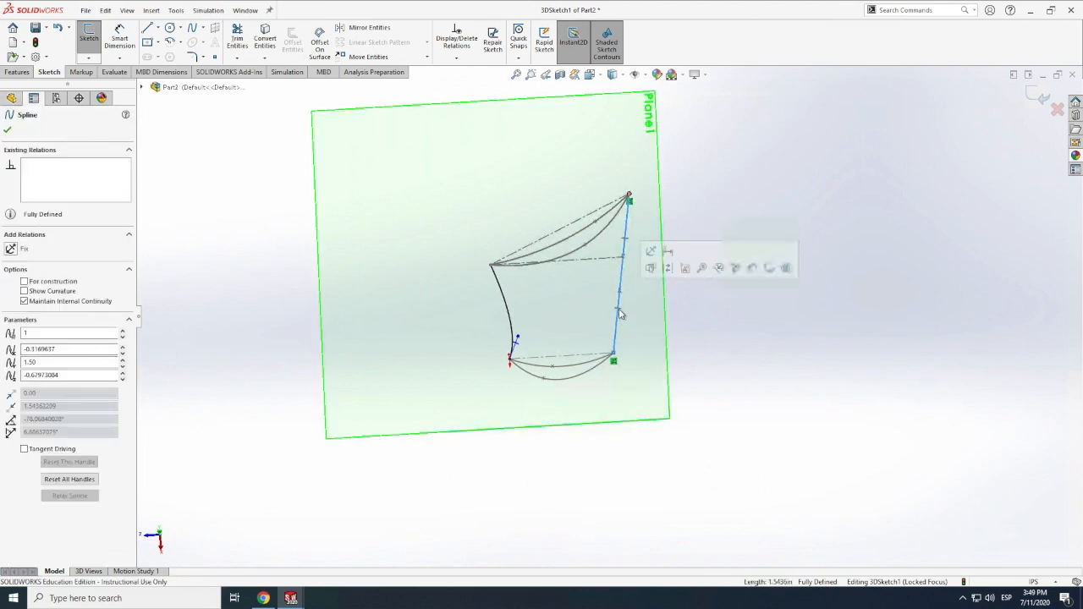
mouse_move(649, 318)
mouse_down()
mouse_move(674, 315)
mouse_move(631, 328)
mouse_up()
click(814, 326)
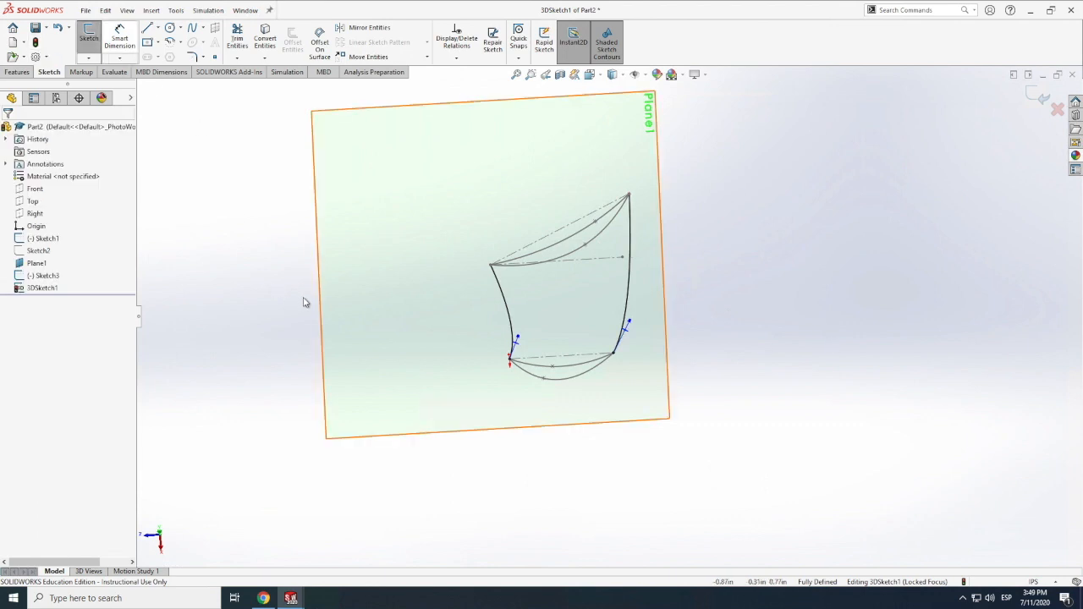
- Start a Lofted Boss/Base with the lower crescent sketch and the upper crescent sketch as its two profiles
click(127, 10)
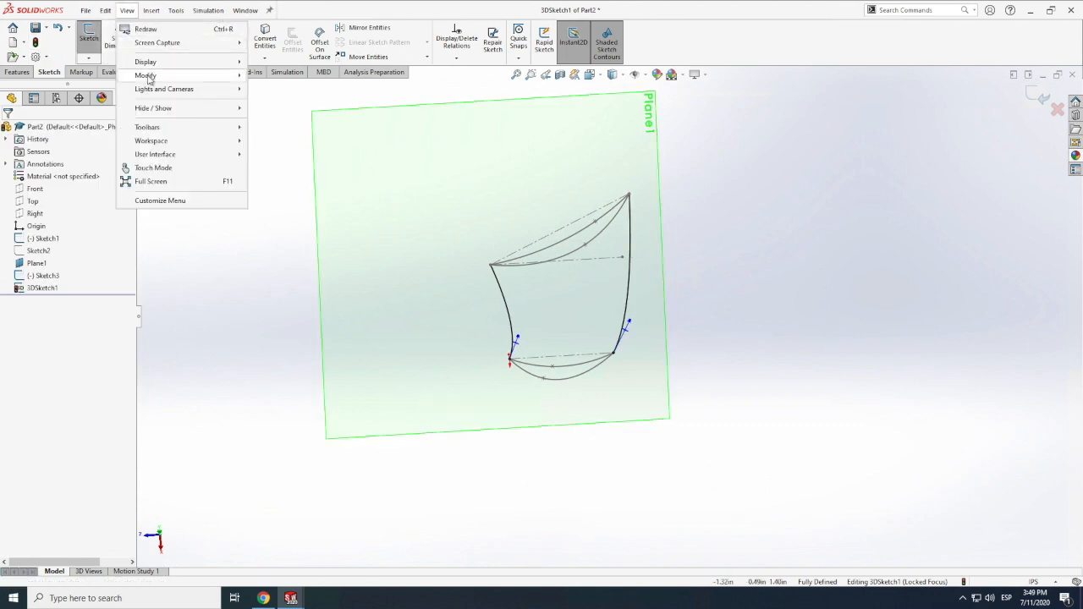
mouse_move(150, 77)
click(272, 143)
mouse_move(482, 346)
mouse_down()
mouse_move(467, 307)
mouse_move(430, 287)
mouse_move(430, 270)
mouse_move(474, 250)
mouse_move(466, 268)
mouse_move(481, 352)
mouse_up()
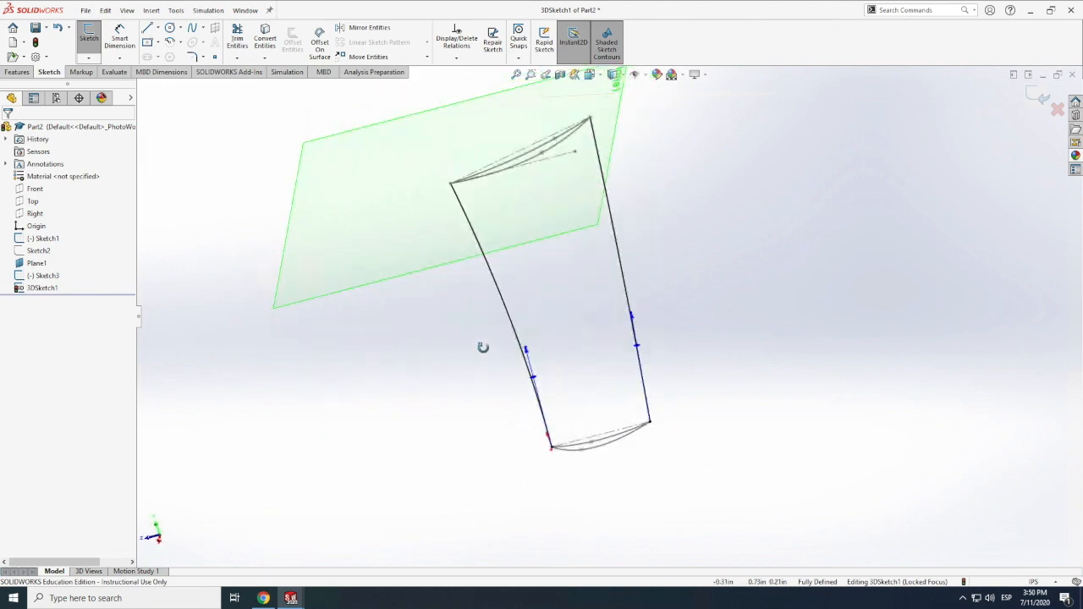
mouse_move(501, 315)
mouse_down()
mouse_move(597, 317)
mouse_move(556, 320)
mouse_move(544, 381)
mouse_up()
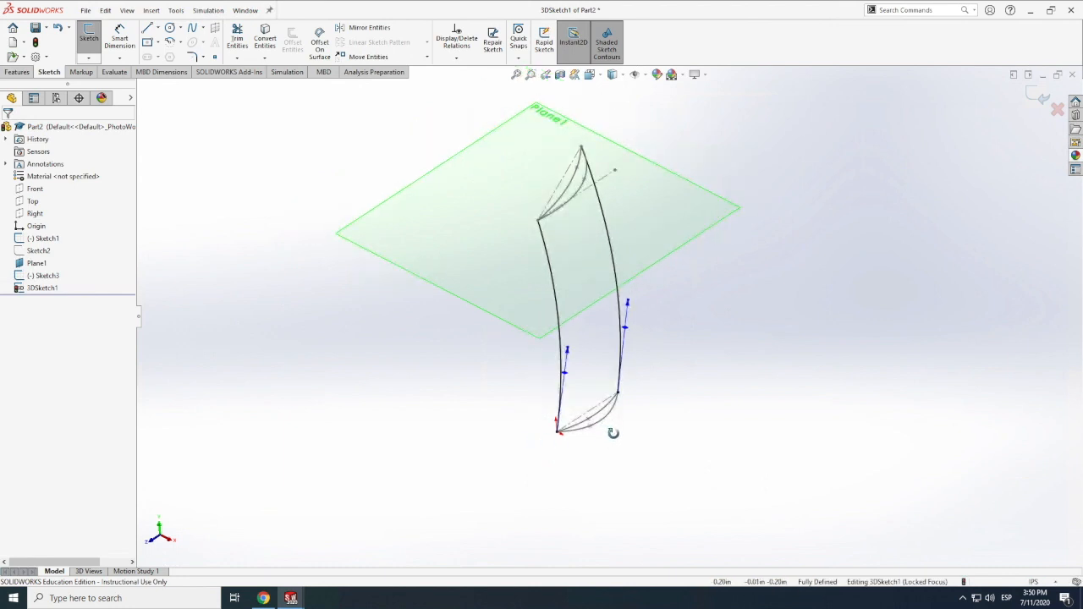
click(15, 71)
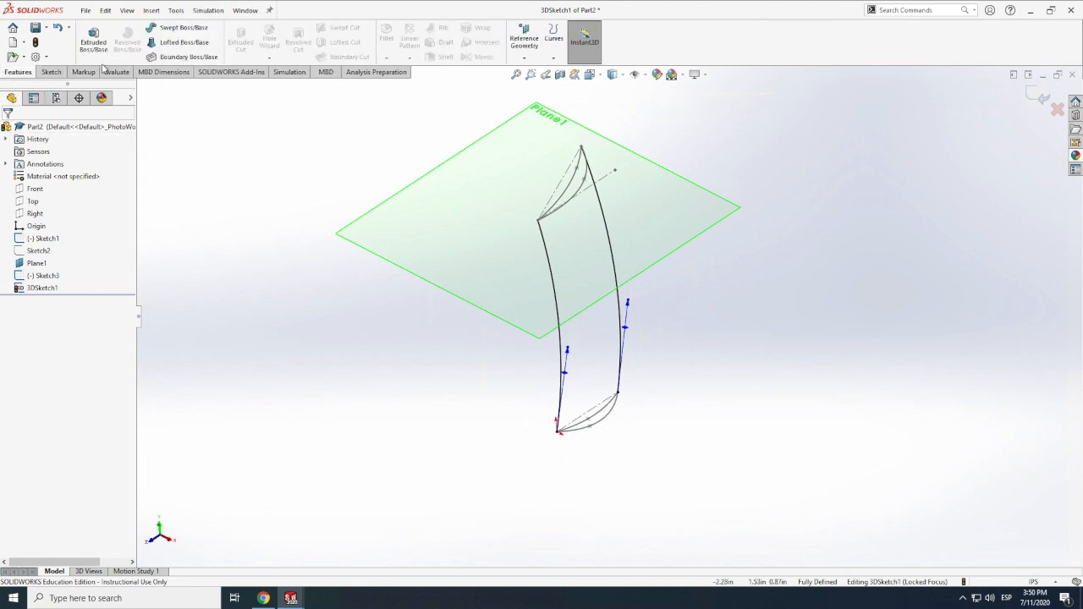
click(177, 42)
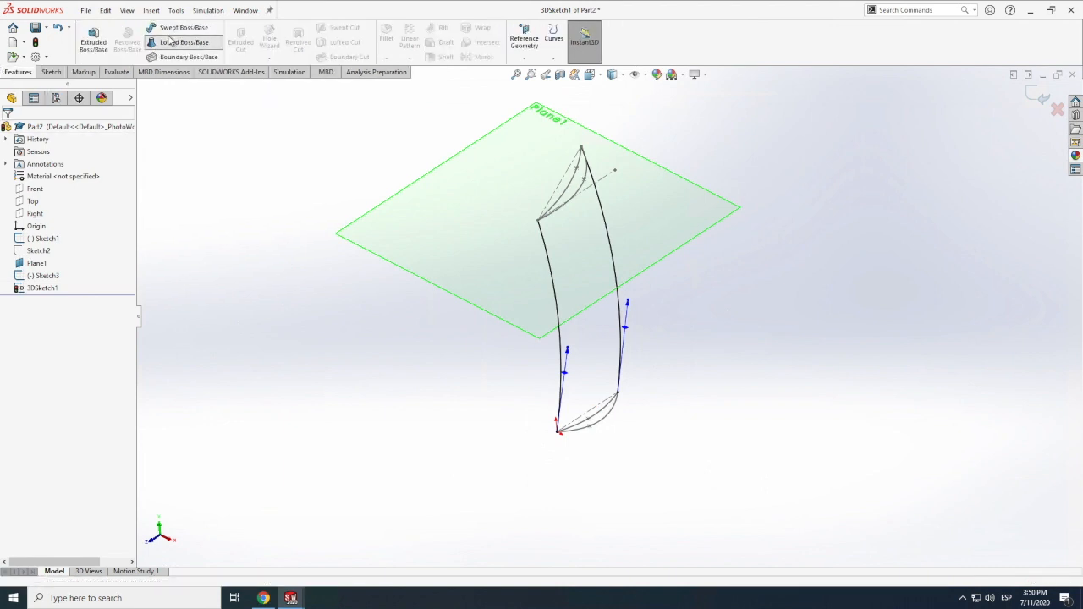
click(599, 421)
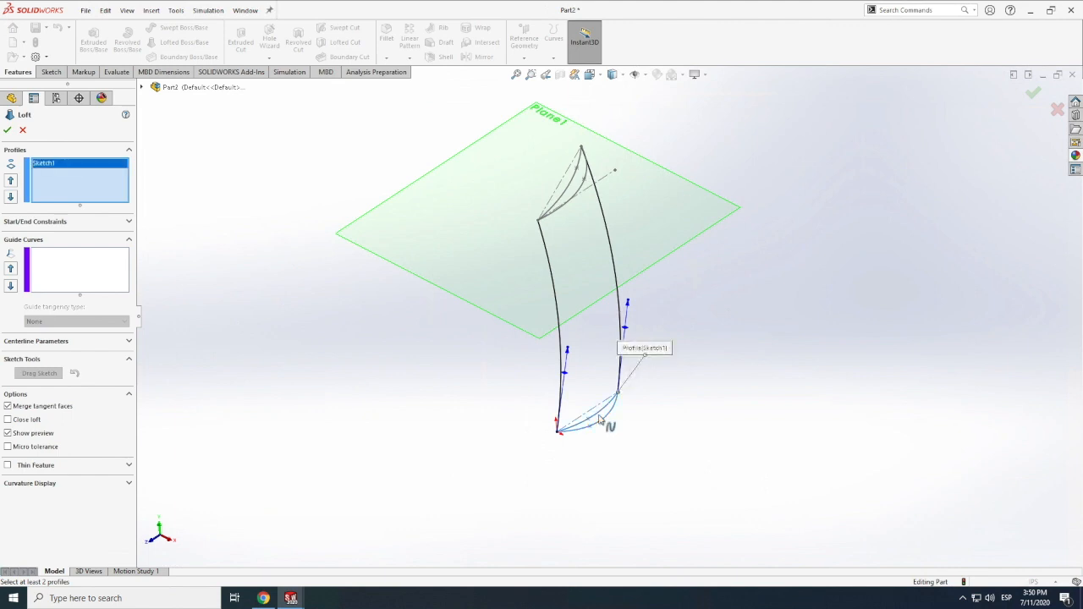
click(570, 206)
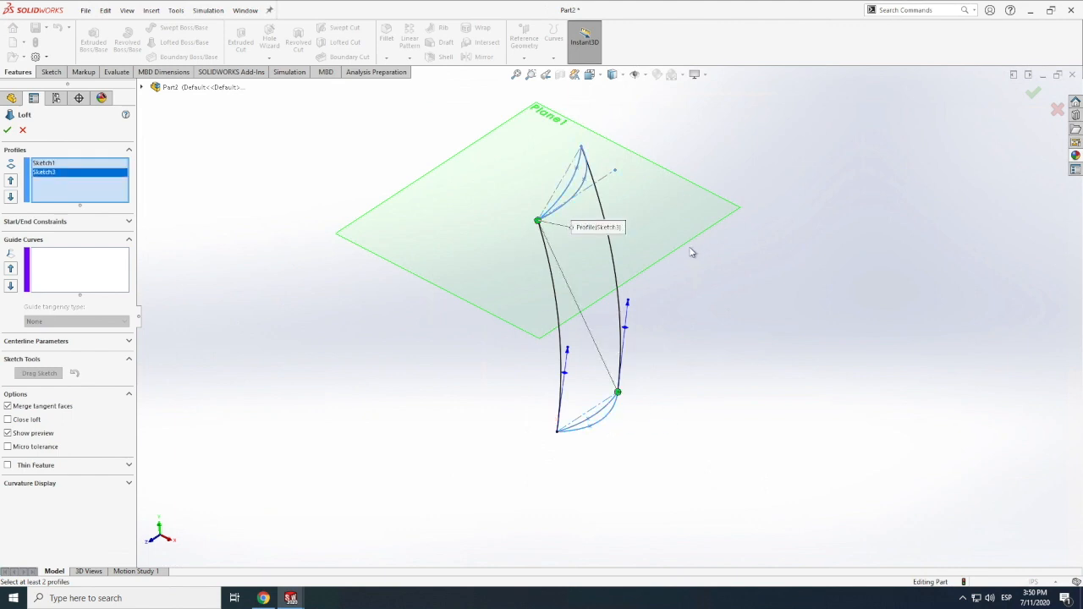
click(57, 268)
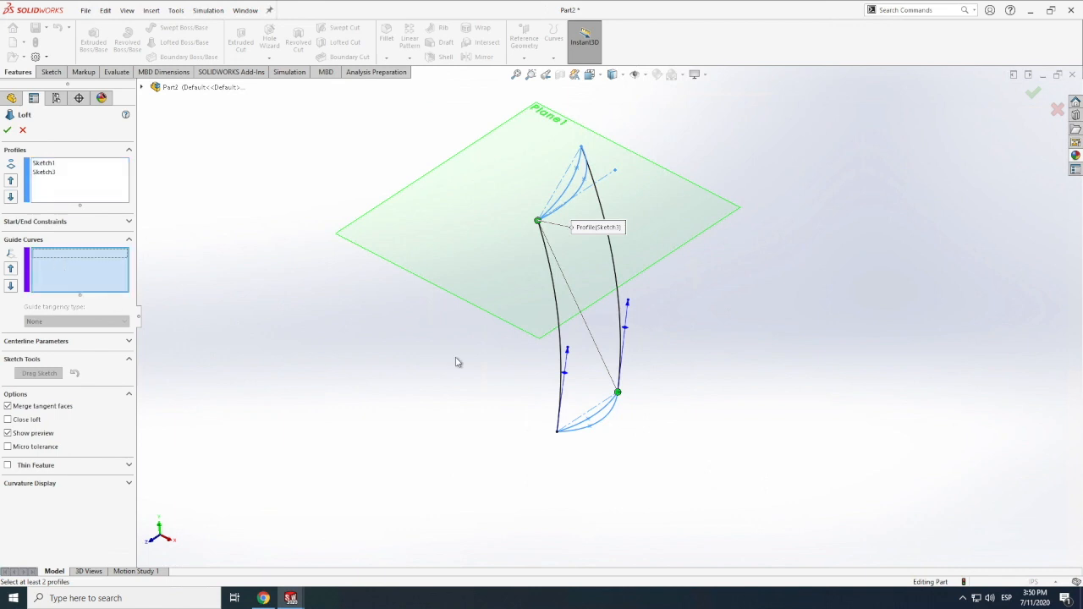
click(559, 324)
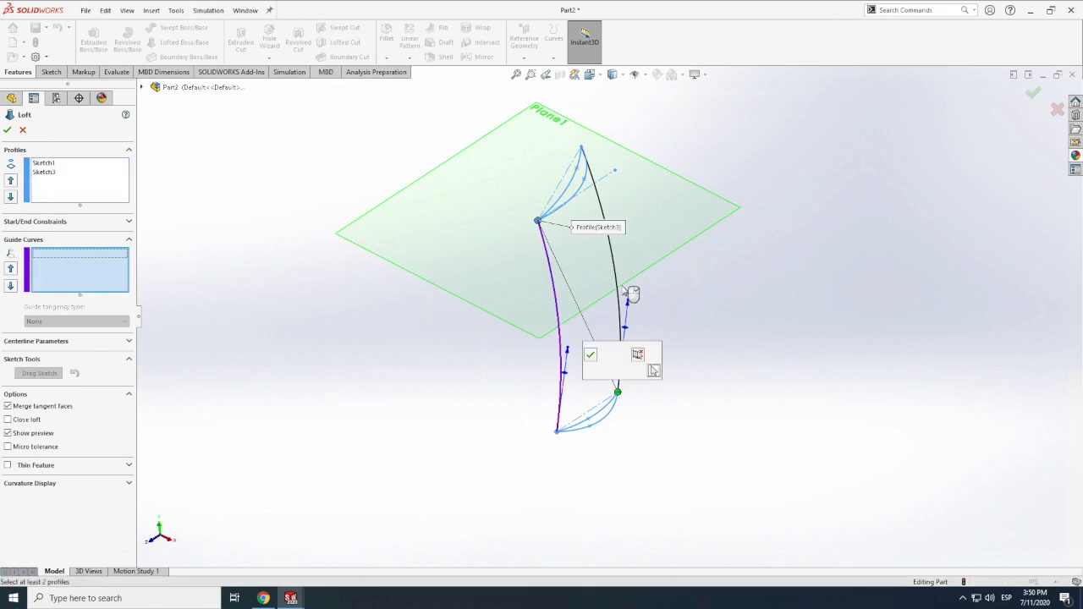
click(624, 292)
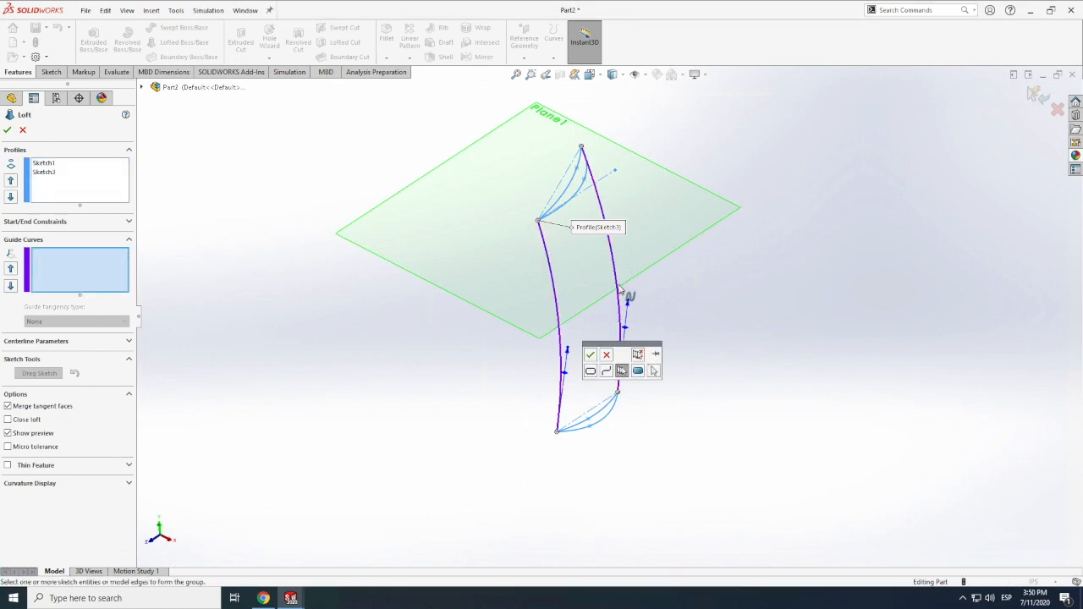
click(589, 356)
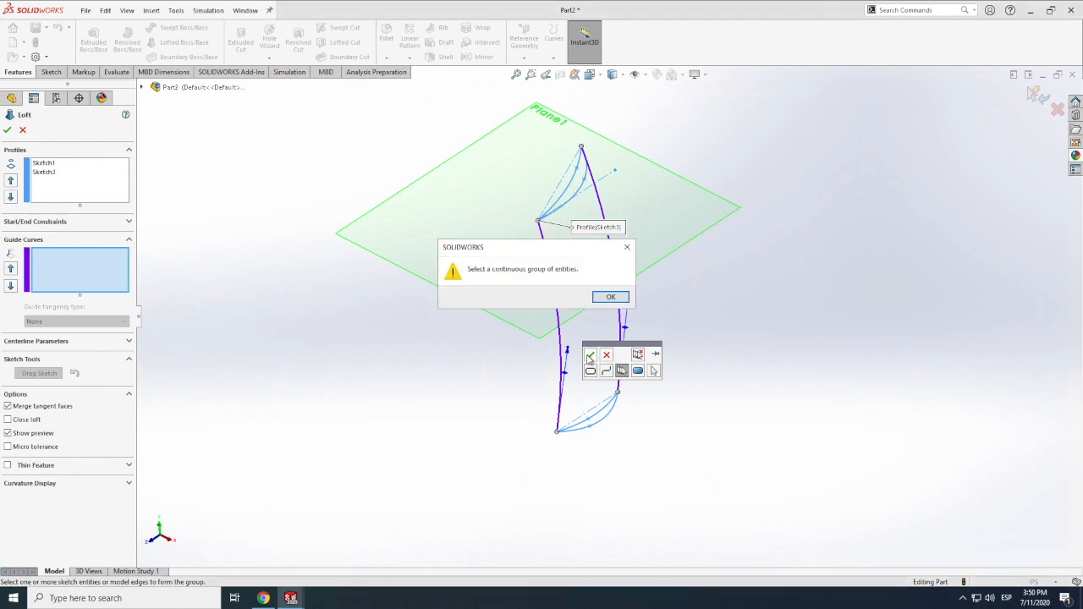
click(609, 298)
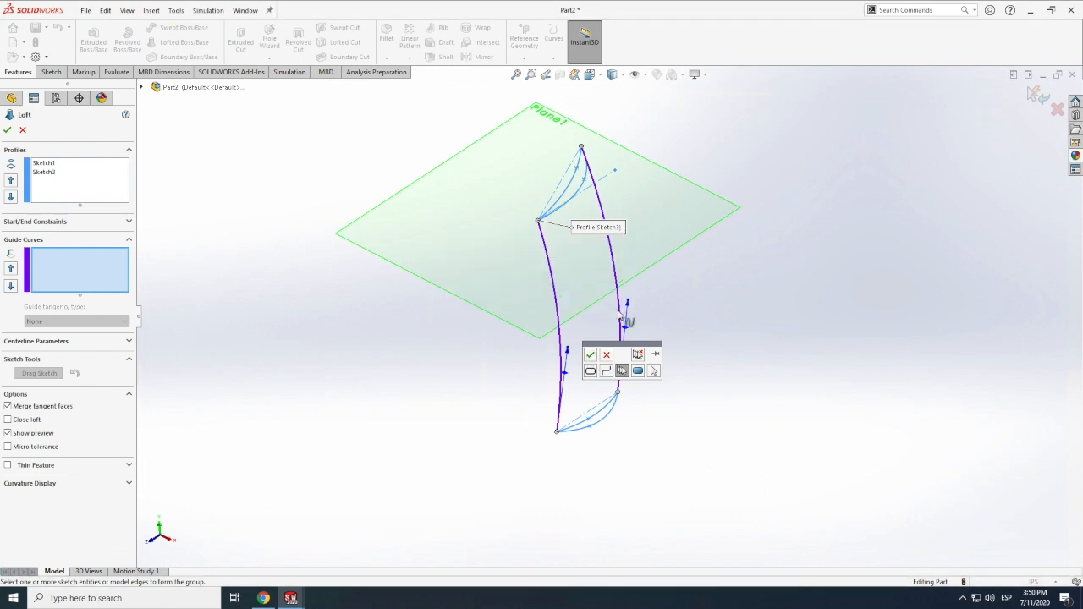
click(606, 355)
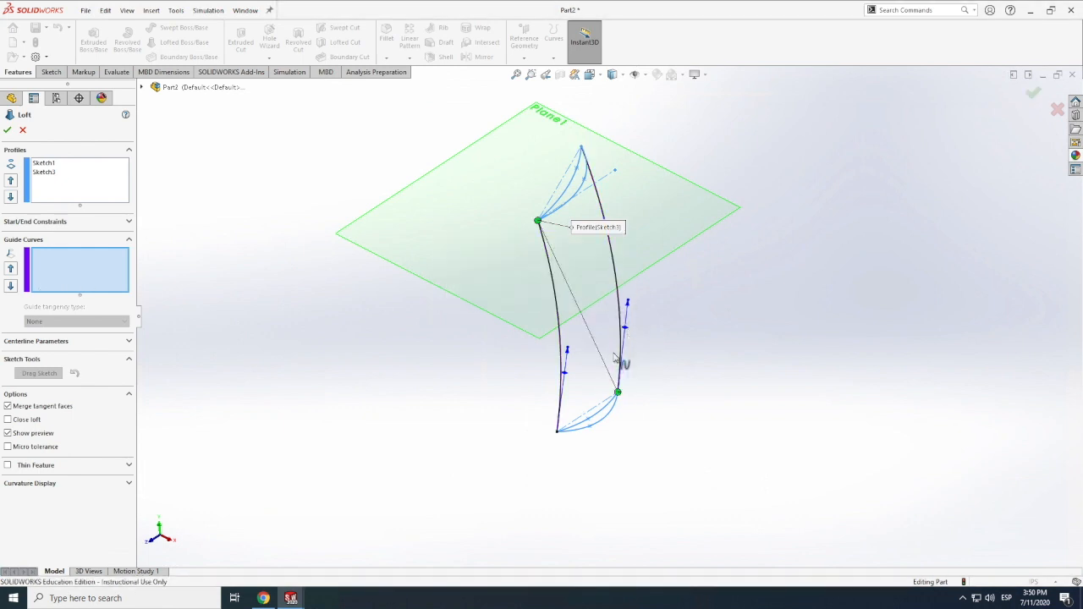
- Add the two connecting splines as separate open-group guide curves, and accept the loft
click(563, 347)
click(592, 375)
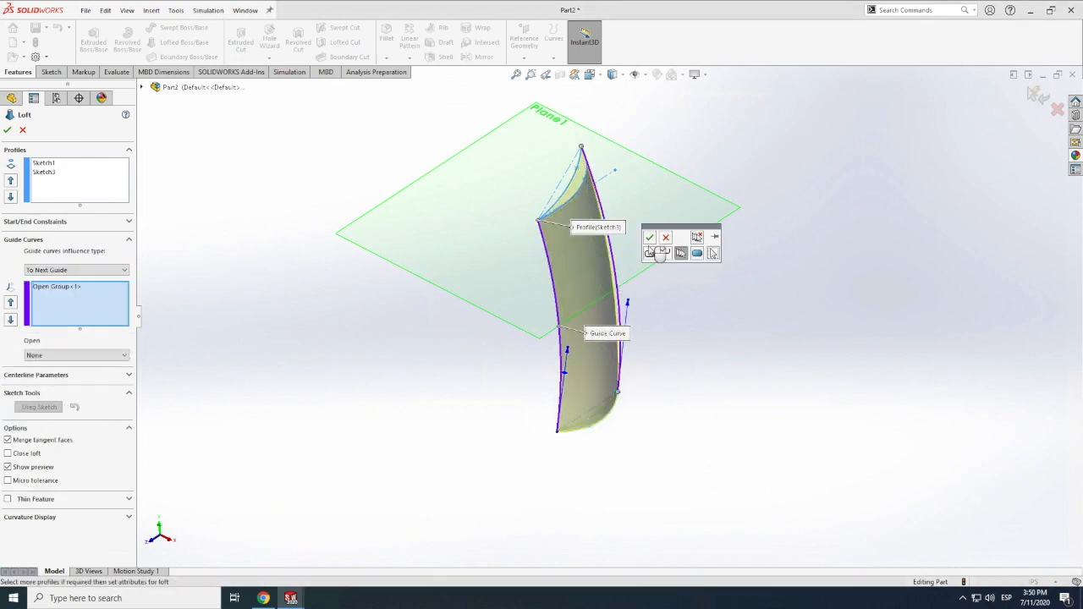
click(649, 238)
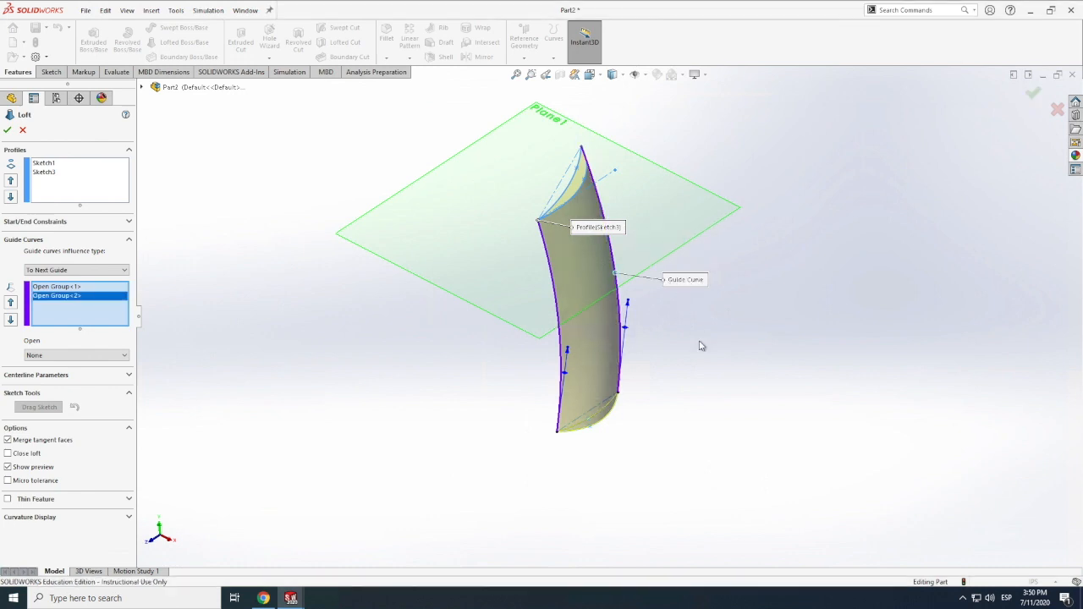
click(8, 131)
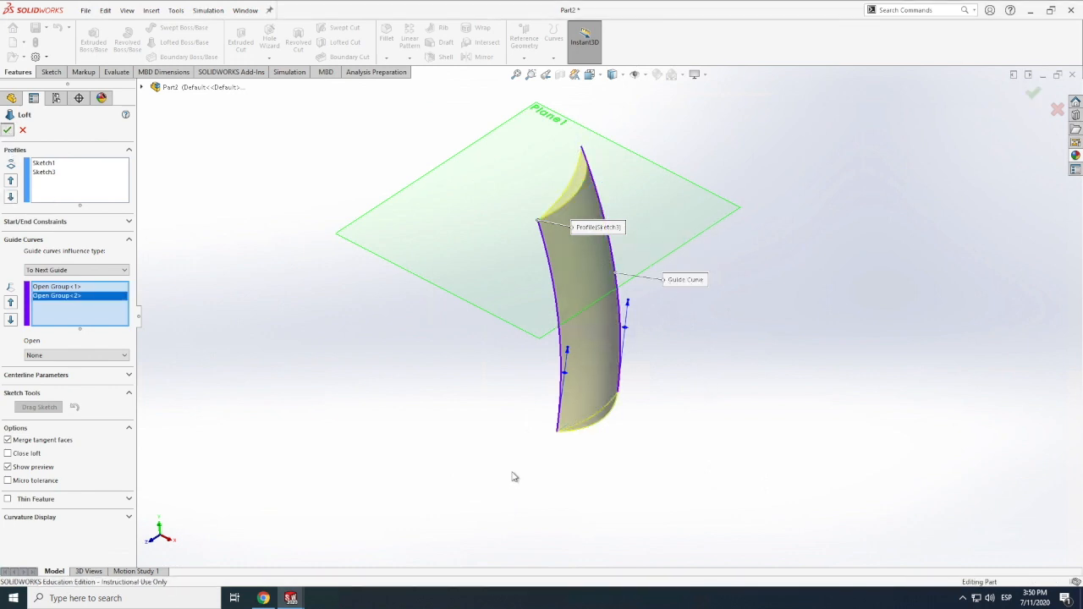
click(494, 435)
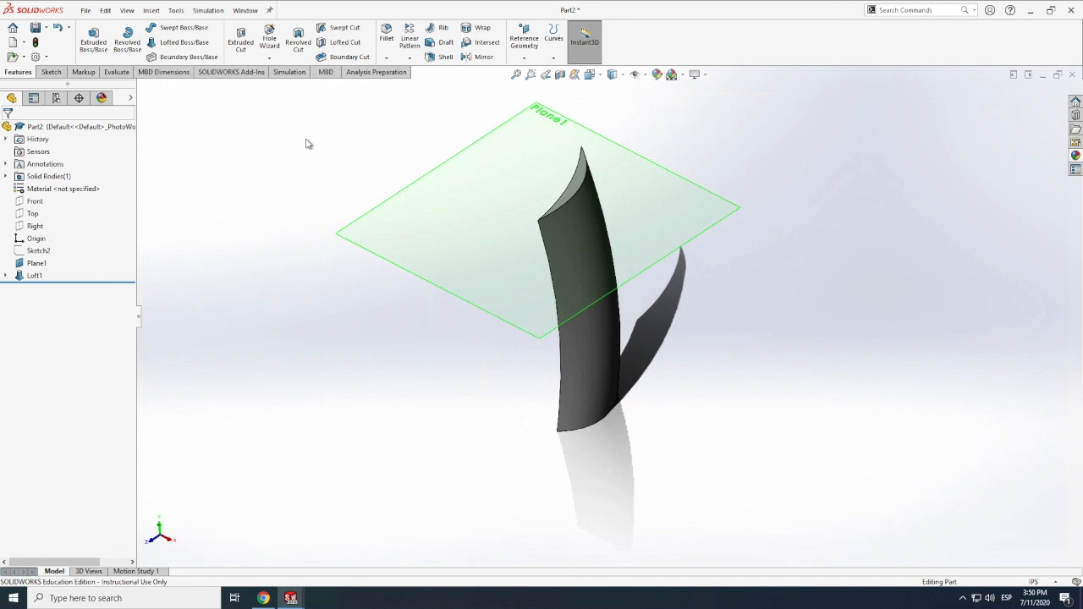
- Examine the lofted blade's curvature and edges from several sides using the Rotate view
click(127, 10)
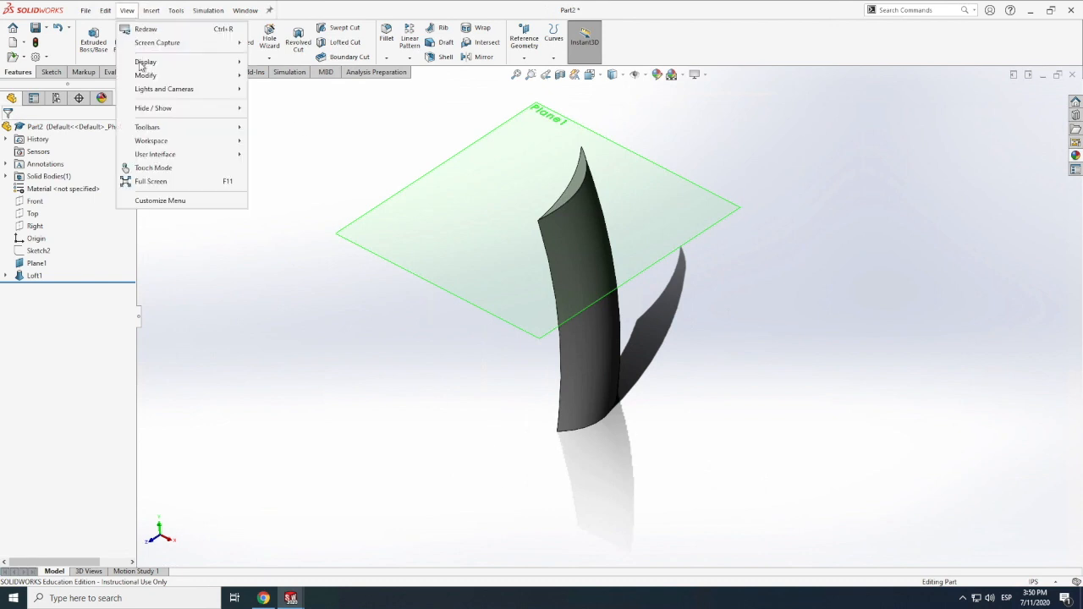
mouse_move(195, 75)
click(268, 142)
drag(486, 358, 617, 310)
scroll(589, 386, down, 2)
drag(606, 369, 629, 314)
scroll(629, 314, up, 2)
scroll(604, 316, down, 4)
scroll(568, 315, down, 2)
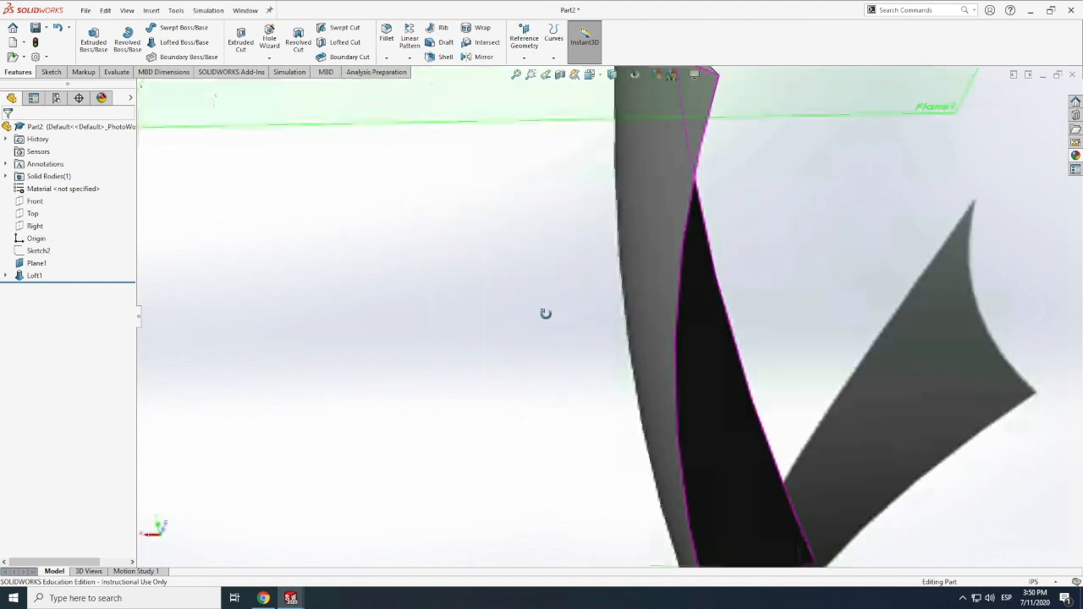
scroll(544, 317, down, 4)
scroll(566, 319, up, 6)
drag(576, 327, 686, 354)
drag(637, 398, 482, 533)
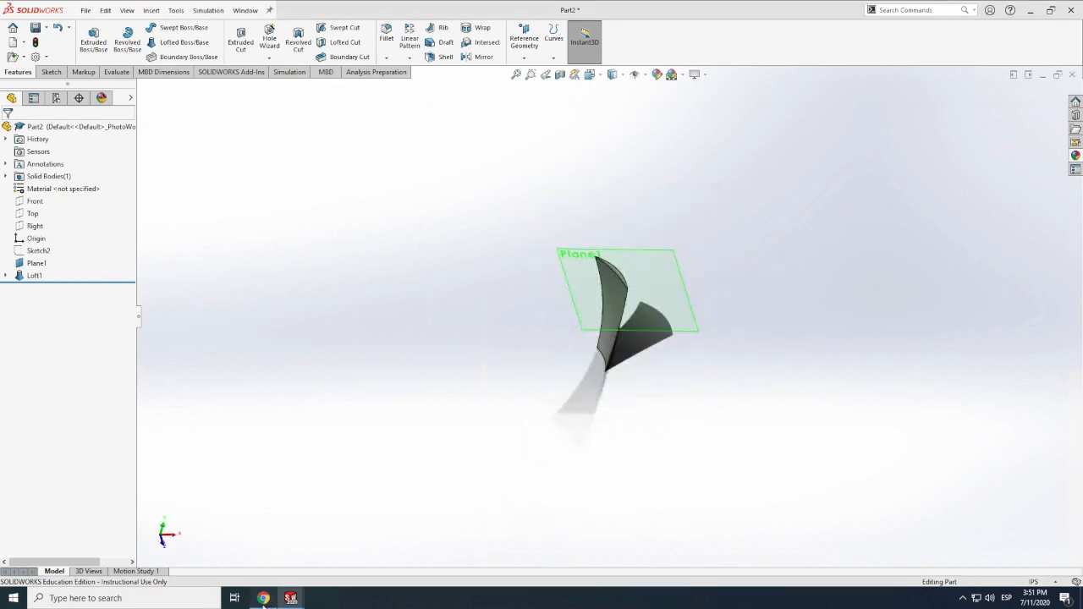
- Switch to Chrome and examine the blade shapes in the jet engine fan images, opening the close-up Aircraft Engine Fan picture
click(264, 601)
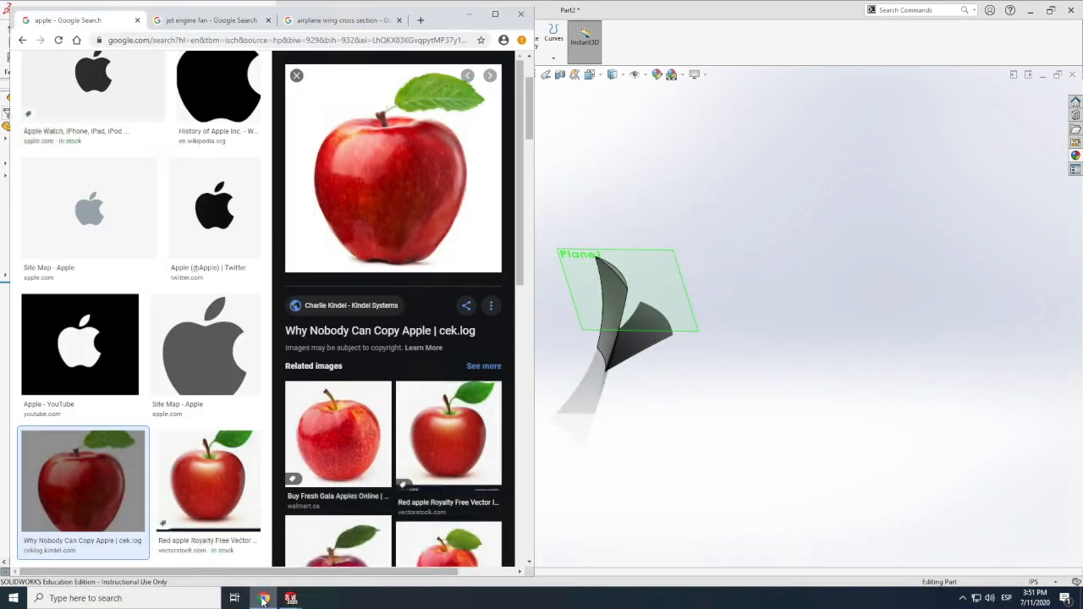
click(264, 600)
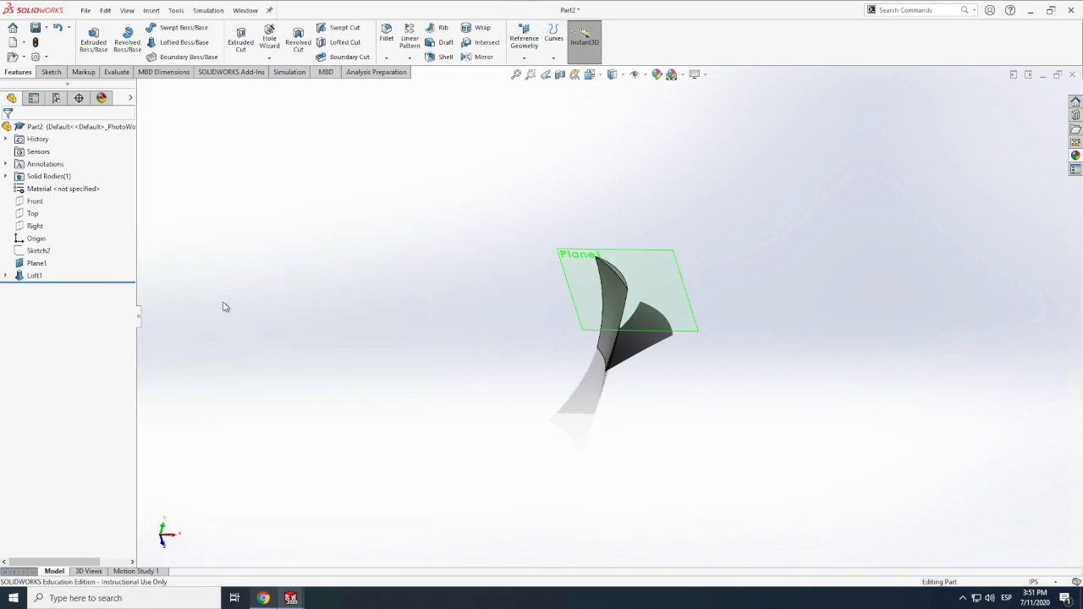
click(263, 599)
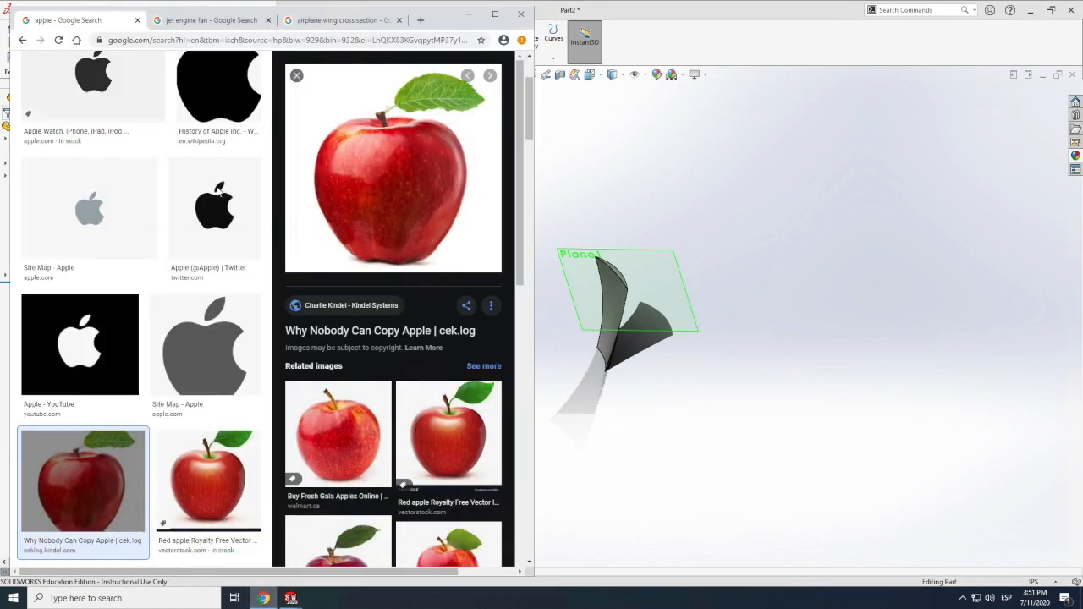
click(209, 20)
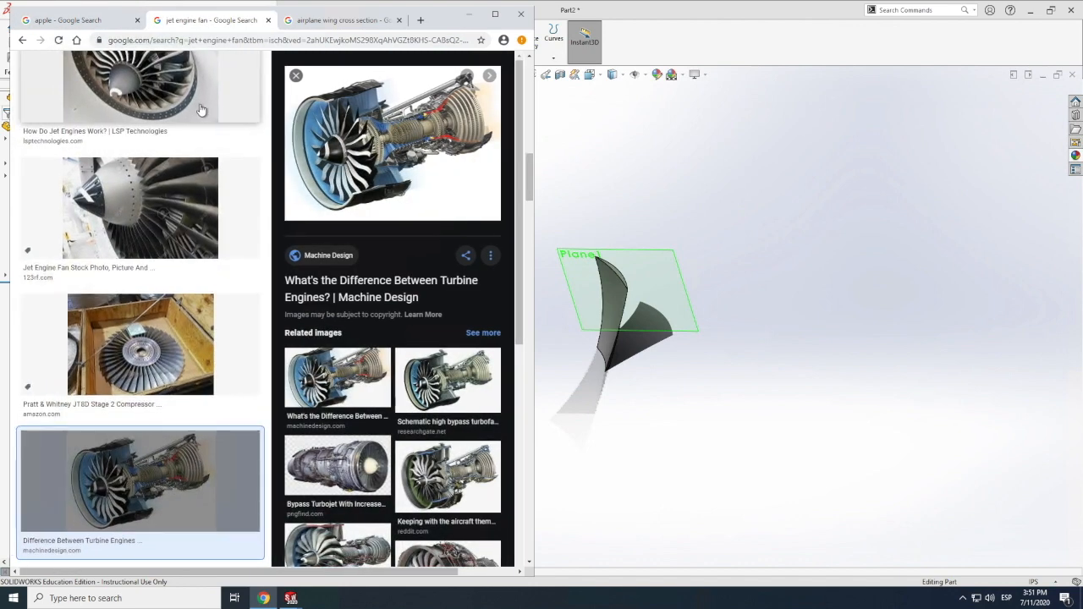
scroll(241, 341, right, 1)
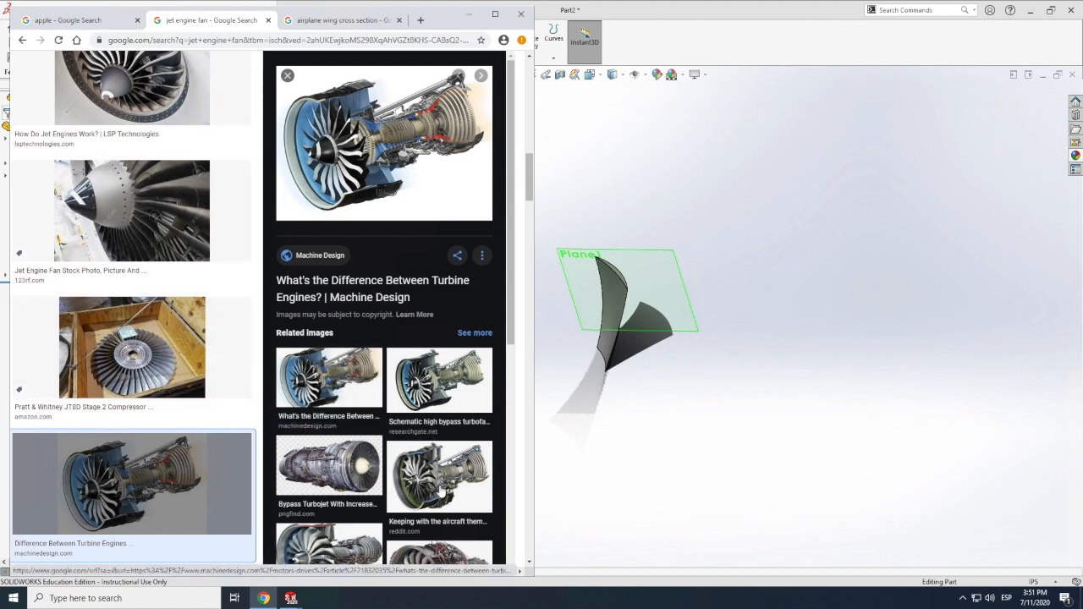
scroll(261, 457, down, 1)
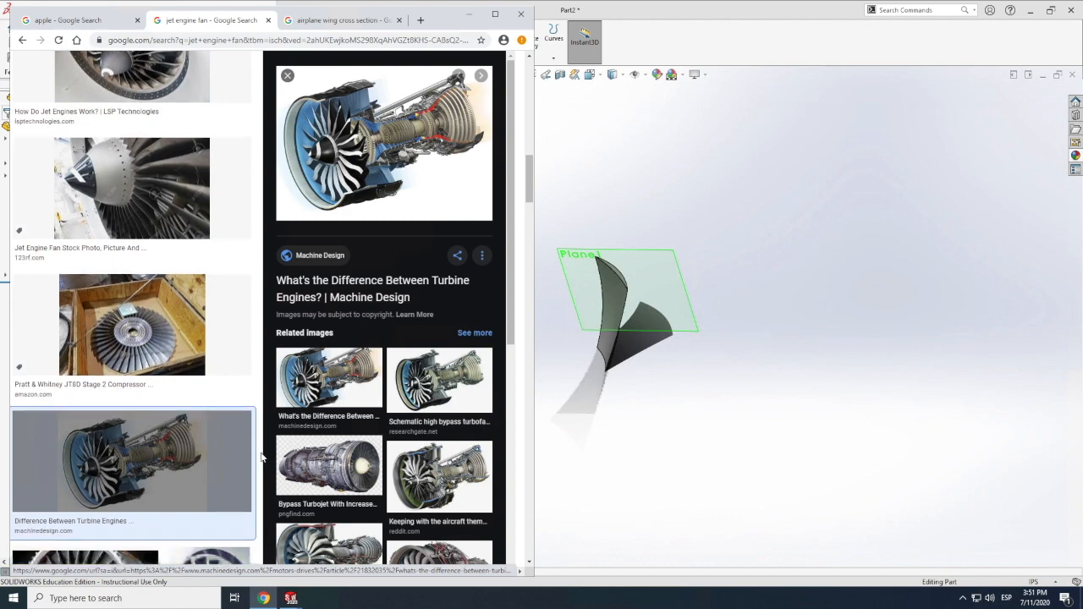
scroll(265, 487, down, 1)
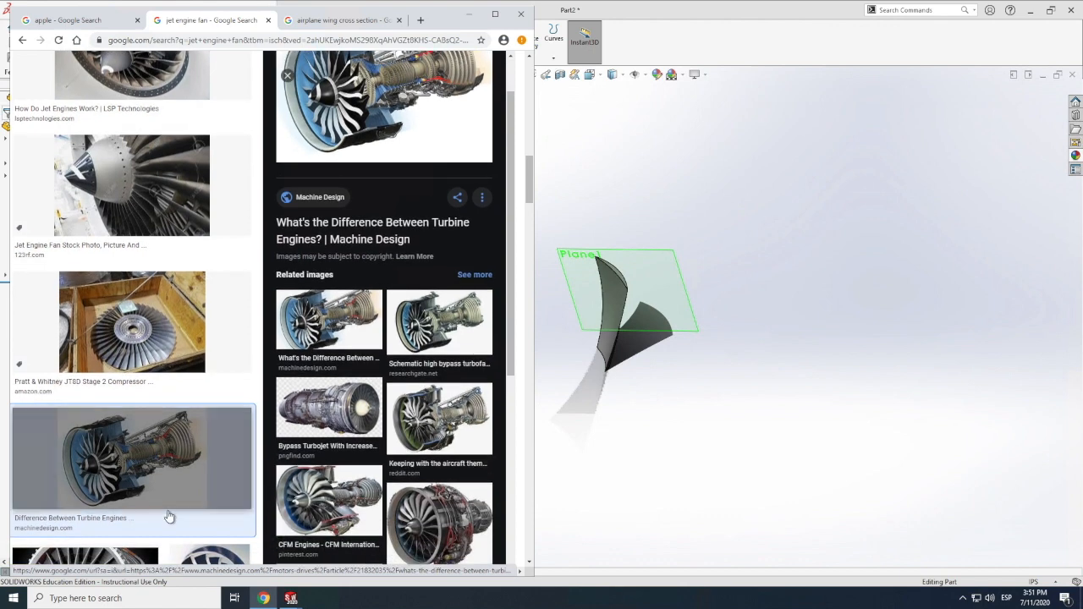
scroll(169, 515, down, 2)
click(197, 523)
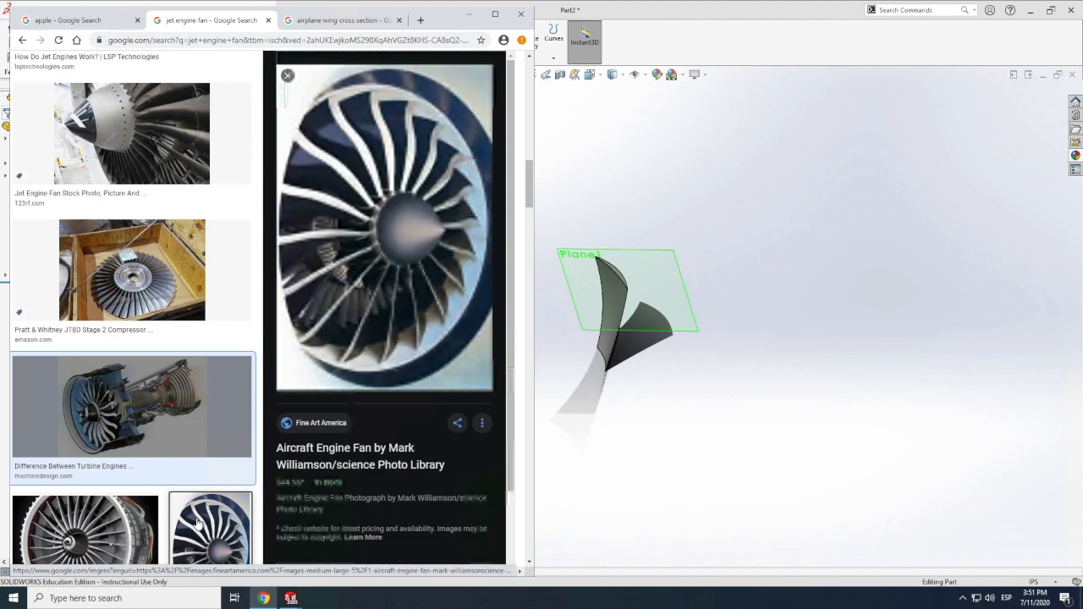
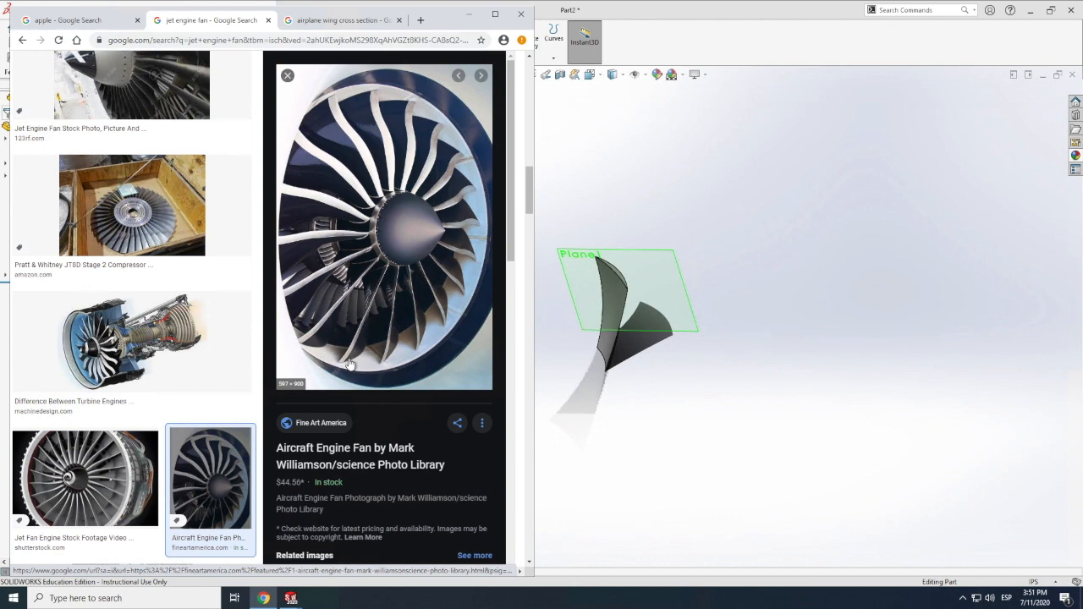
- Return to SOLIDWORKS and delete the Loft1 feature, keeping its profile and guide curve sketches
click(634, 359)
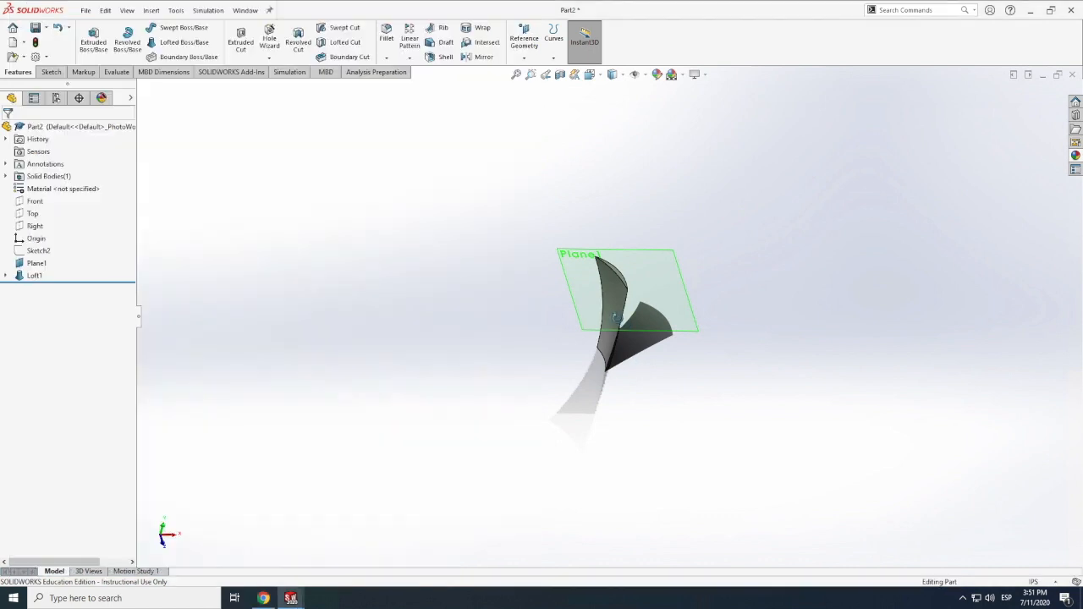
scroll(622, 330, down, 6)
scroll(622, 326, down, 2)
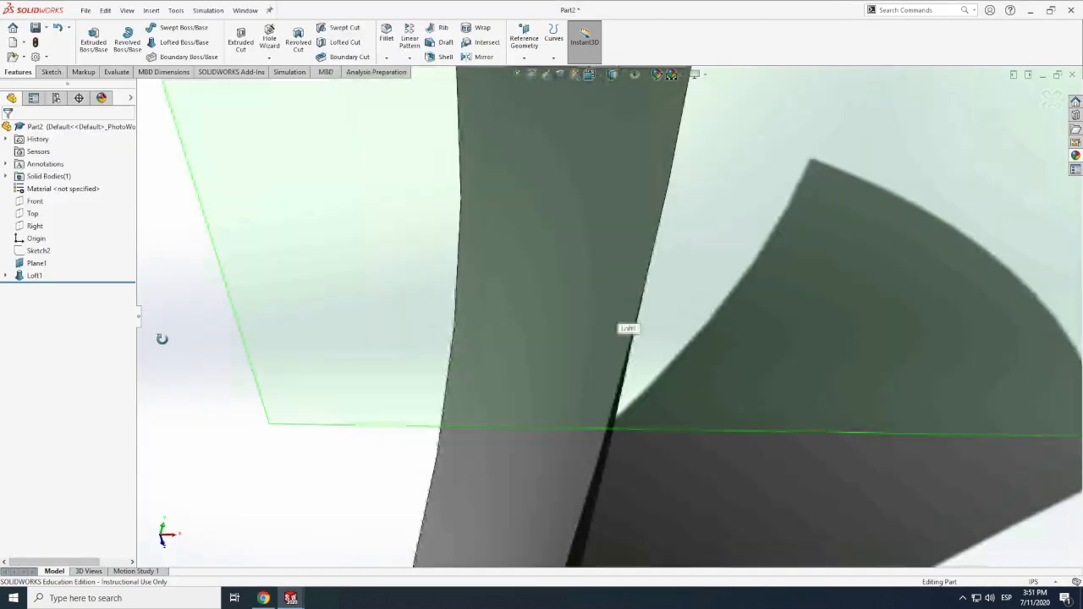
click(6, 276)
click(33, 276)
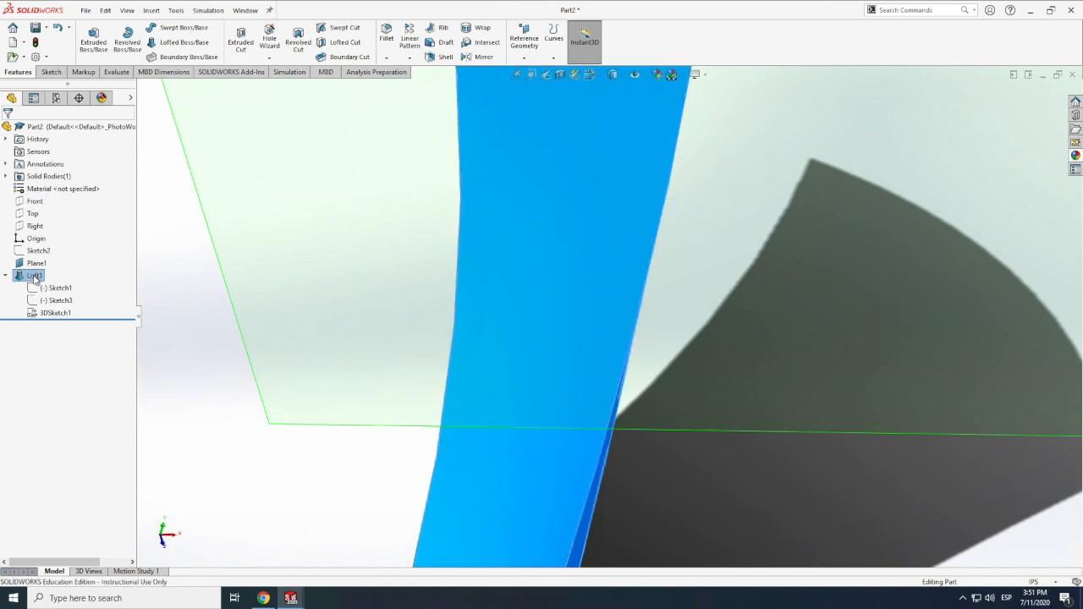
right_click(25, 279)
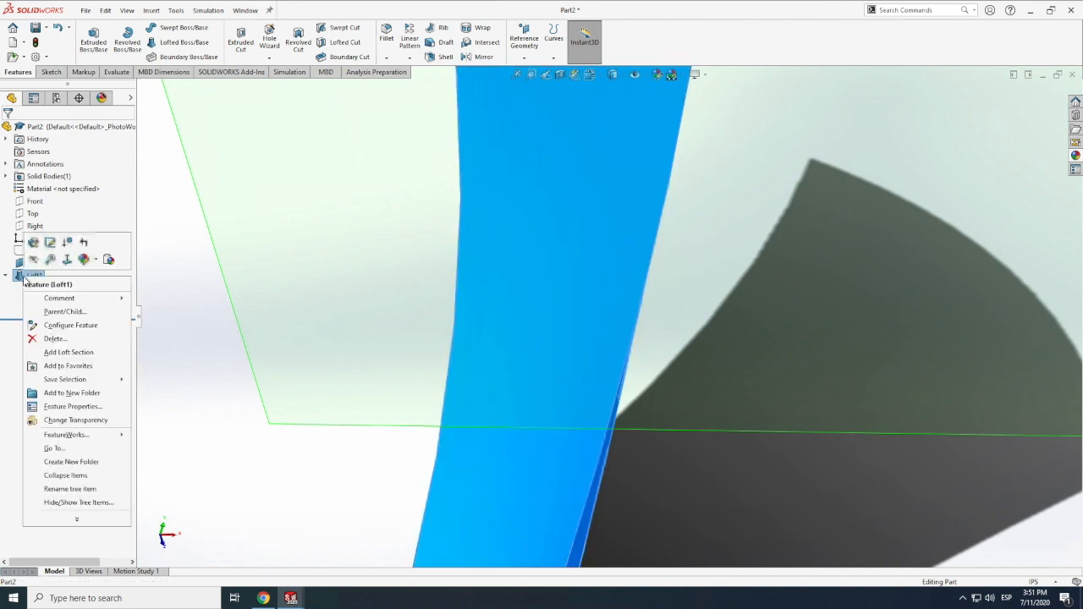
click(50, 339)
click(612, 244)
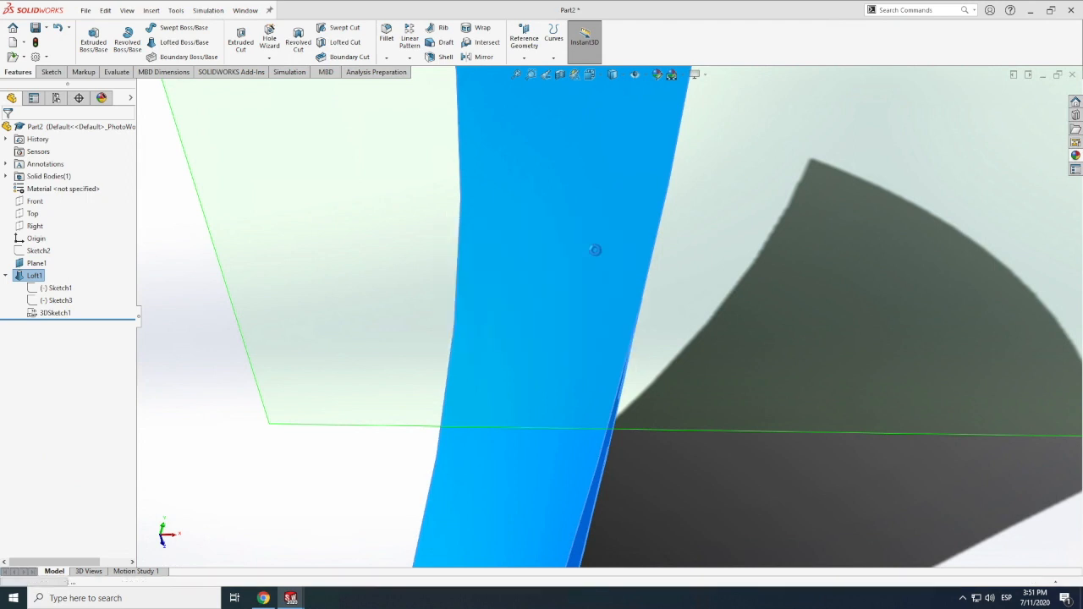
key(f)
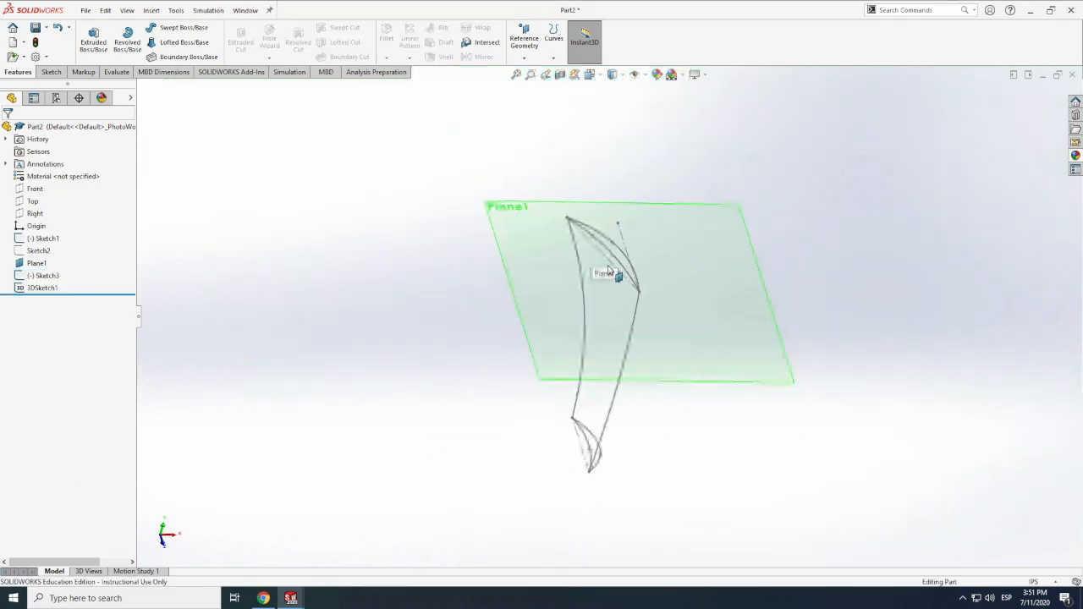
- Open the 3D sketch for editing and reshape the spline rising from the origin with its lower tangent handle, making it nearly straight in this view
double_click(615, 405)
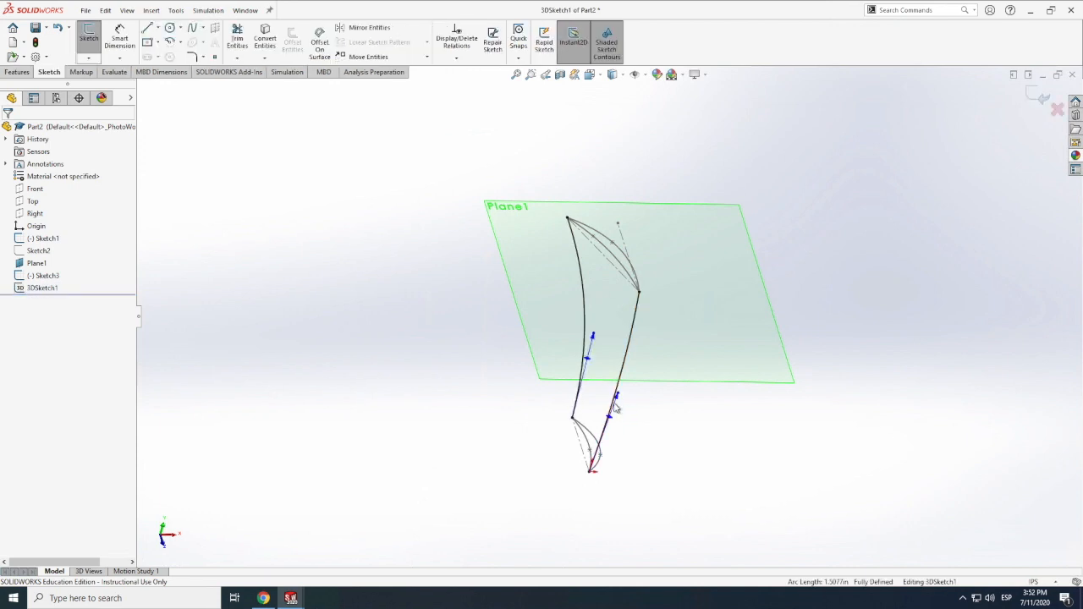
drag(609, 416, 638, 398)
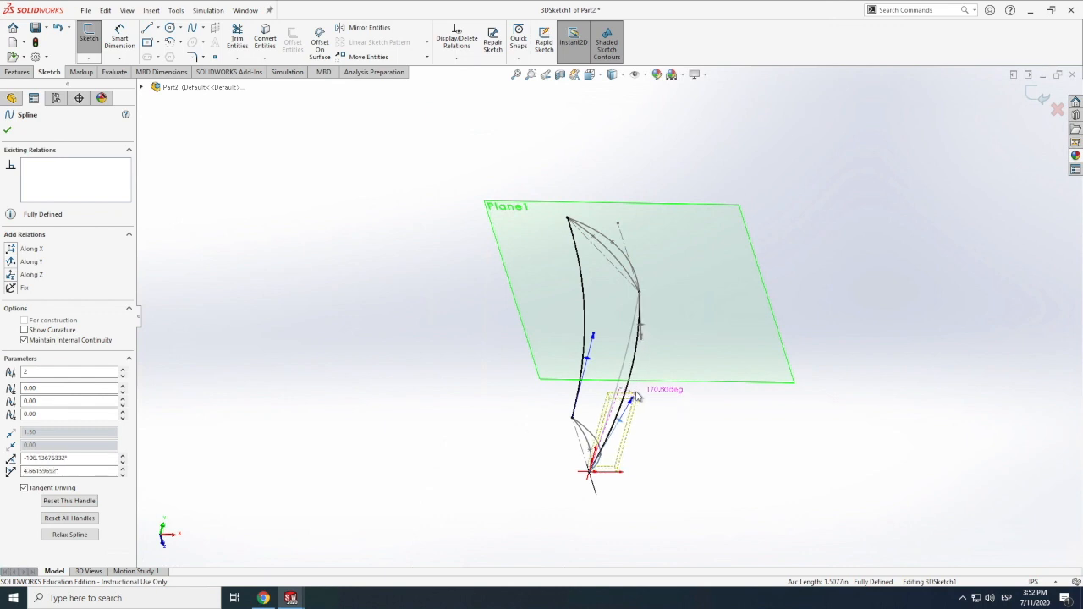
drag(614, 432, 610, 422)
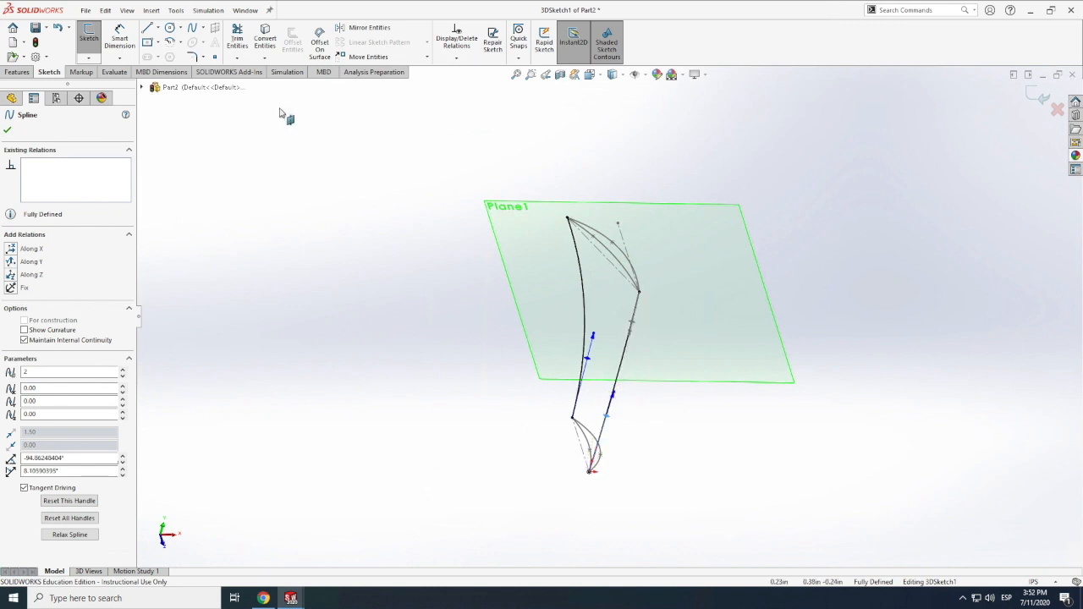
- Examine the curvature of both guide splines and their tangent handles from the opposite side
scroll(220, 93, down, 4)
click(127, 10)
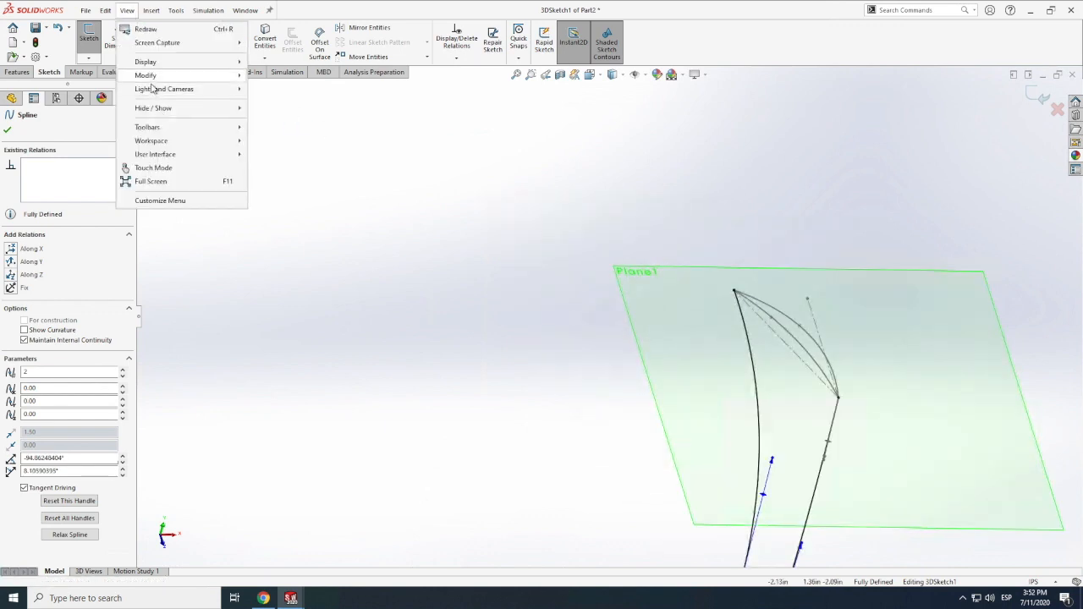
mouse_move(152, 75)
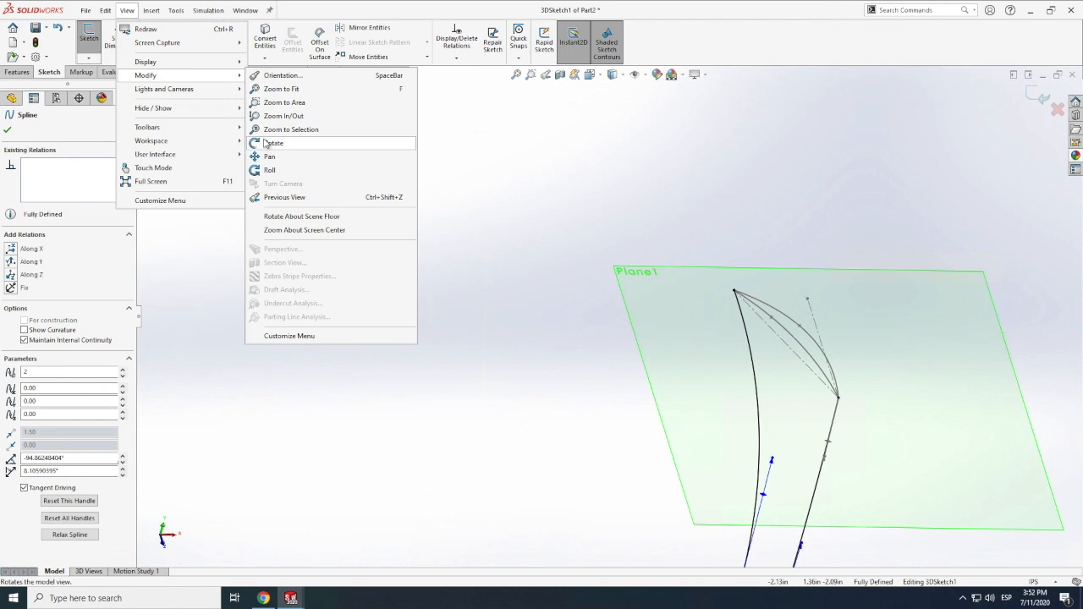
click(272, 143)
mouse_move(570, 345)
mouse_down()
mouse_move(633, 341)
mouse_move(629, 333)
mouse_move(612, 375)
mouse_move(576, 370)
mouse_move(558, 344)
mouse_move(586, 314)
mouse_move(641, 302)
mouse_move(701, 411)
mouse_move(754, 435)
mouse_move(752, 493)
mouse_move(662, 372)
mouse_up()
scroll(628, 332, up, 5)
scroll(636, 322, down, 1)
scroll(662, 372, down, 5)
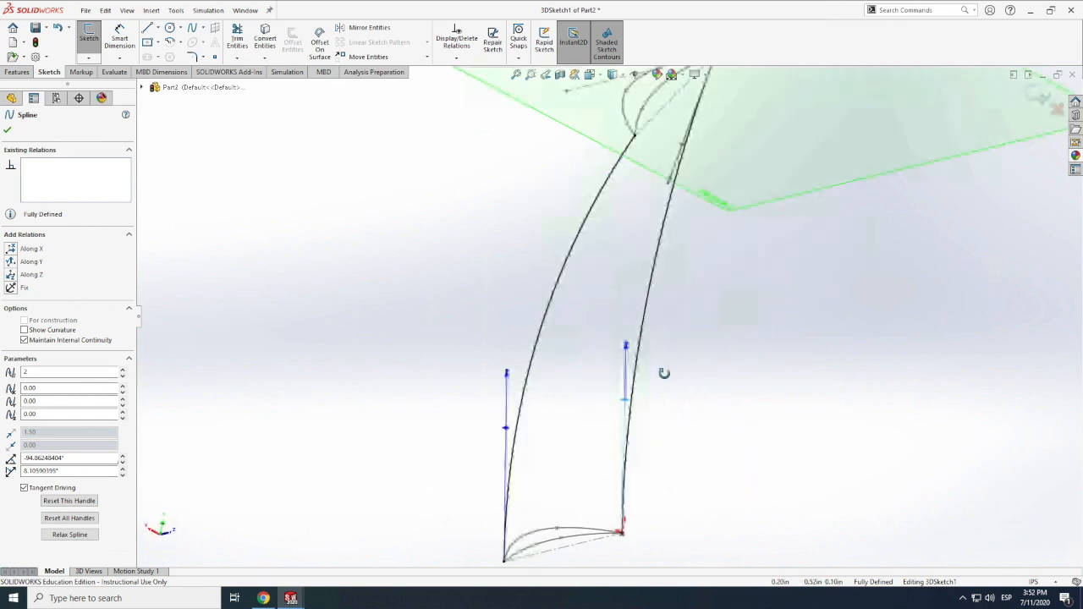
drag(620, 381, 658, 387)
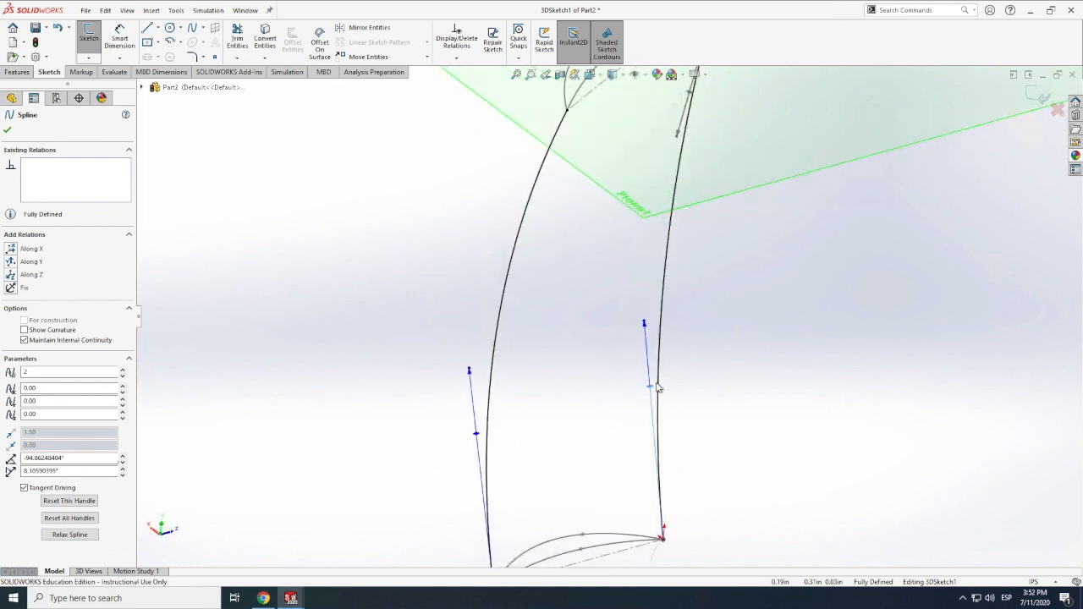
- Increase the bend of the guide spline rising from the origin with its lower tangent handle, and leave the spline settings
click(650, 387)
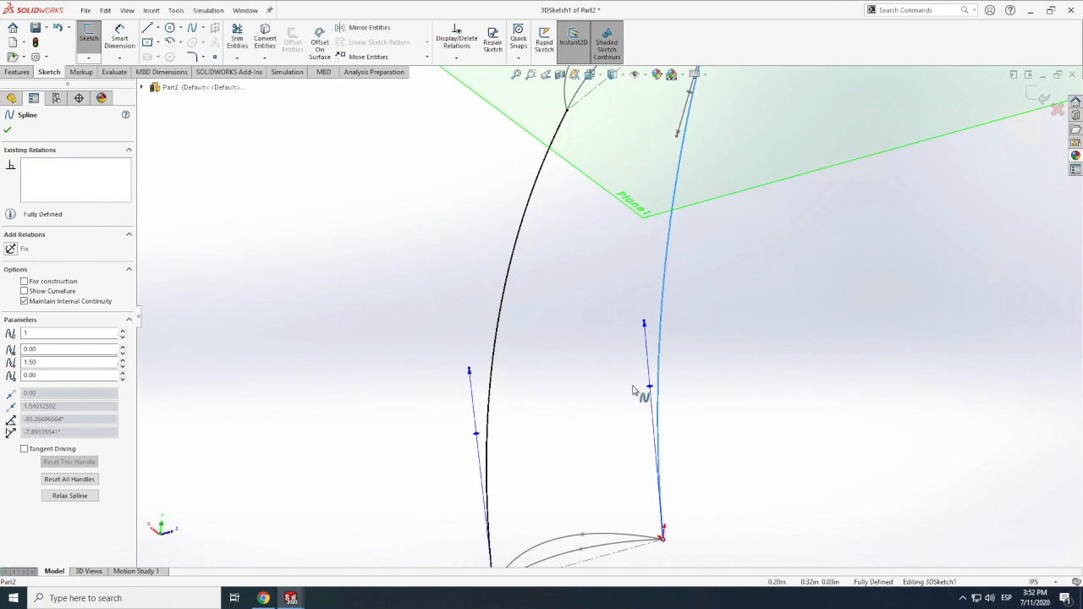
click(652, 391)
drag(648, 389, 627, 377)
key(f)
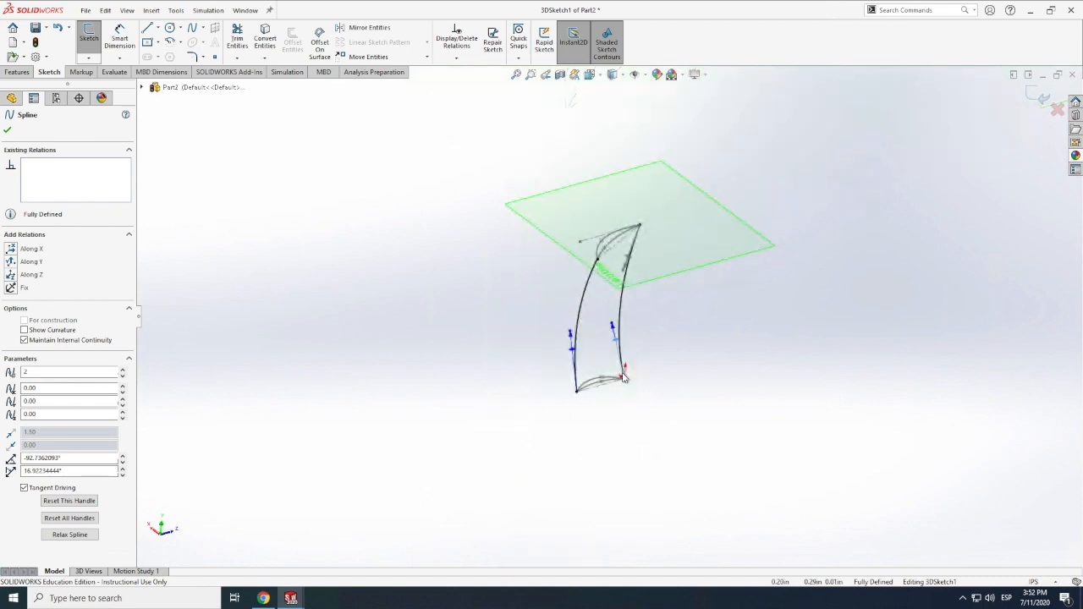
click(8, 129)
click(20, 75)
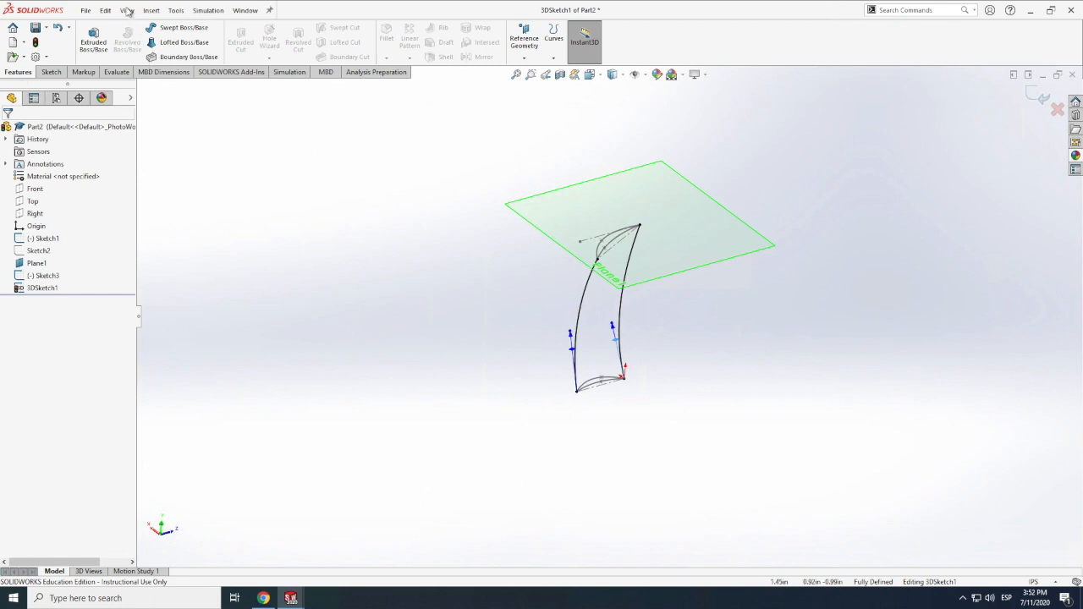
- Examine both guide splines from the side, checking the tangent handle on the spline opposite the origin
click(127, 10)
mouse_move(169, 76)
click(284, 148)
mouse_move(482, 319)
mouse_down()
mouse_move(563, 308)
mouse_move(544, 278)
mouse_move(507, 273)
mouse_move(549, 324)
mouse_move(675, 395)
mouse_up()
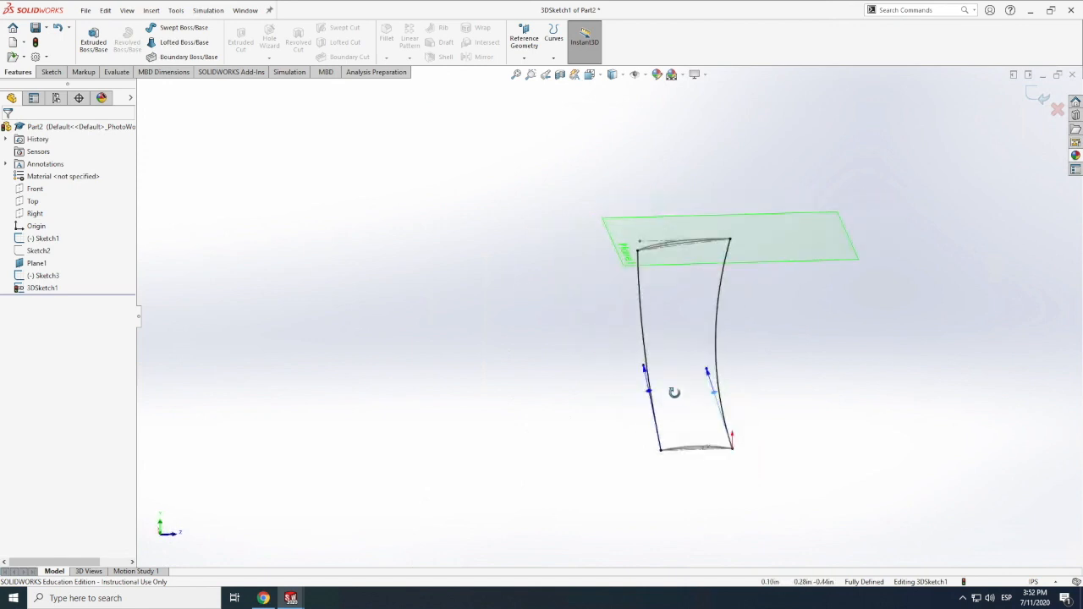
scroll(684, 387, down, 4)
mouse_move(612, 375)
mouse_down()
mouse_move(629, 375)
mouse_move(604, 374)
mouse_move(612, 381)
mouse_up()
click(612, 381)
click(611, 378)
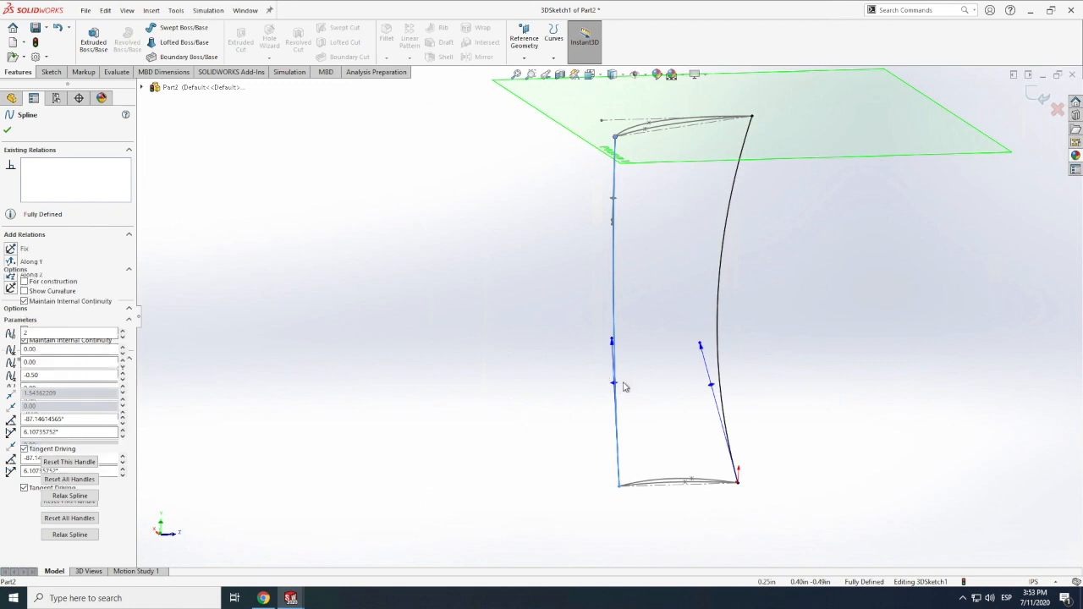
click(481, 330)
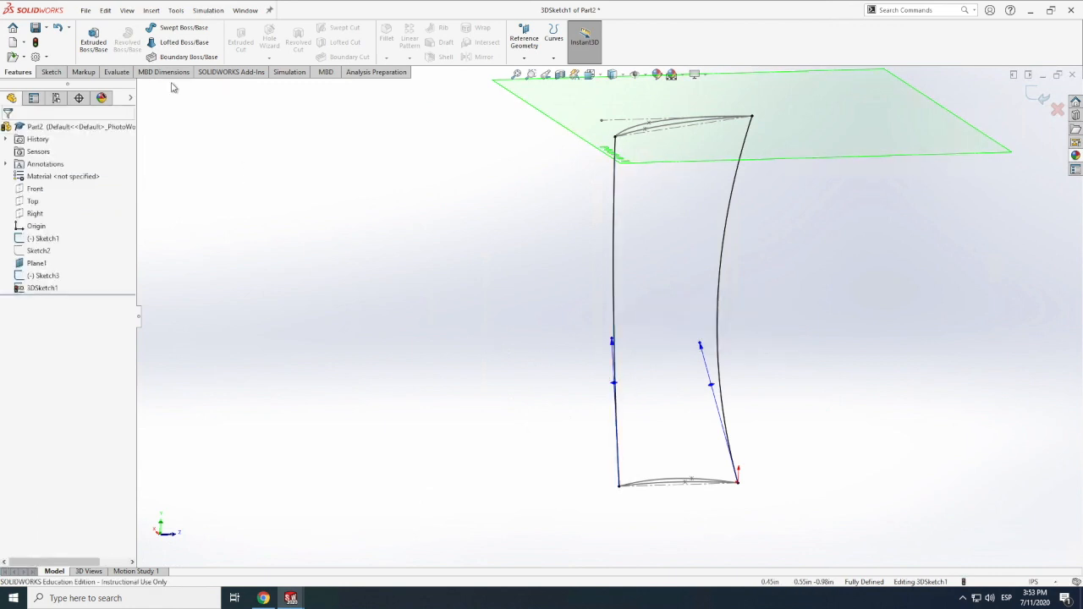
click(179, 42)
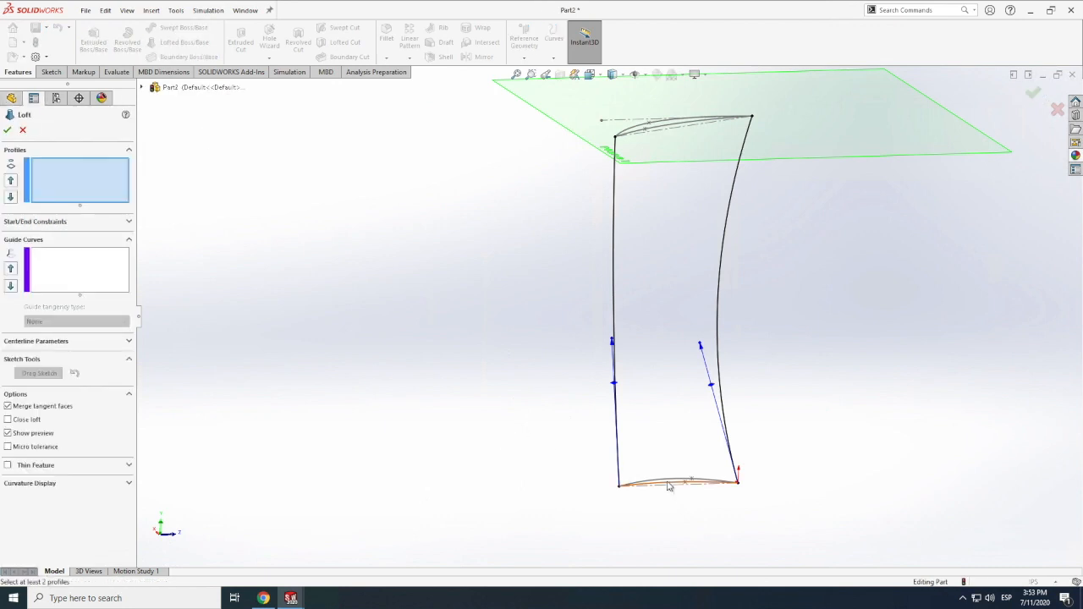
scroll(671, 487, up, 2)
scroll(671, 487, down, 1)
scroll(619, 425, up, 1)
scroll(191, 286, down, 1)
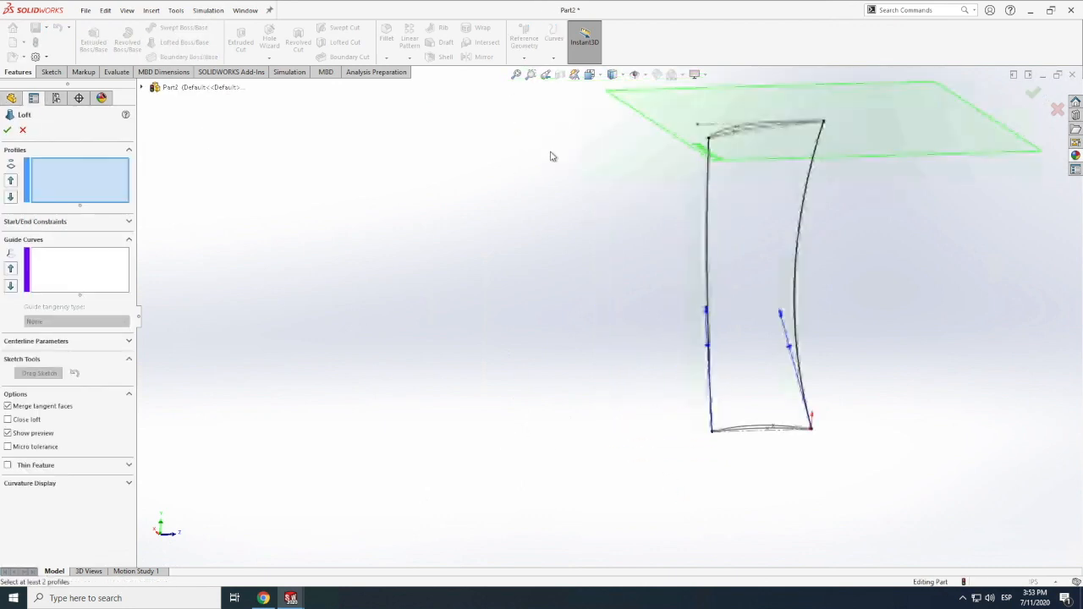
click(744, 135)
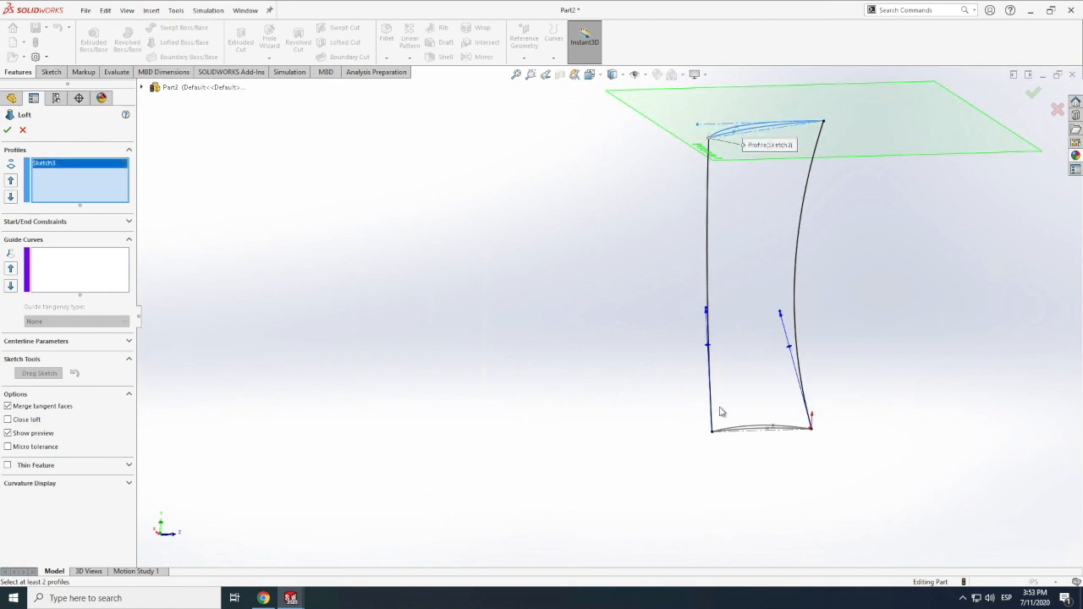
click(748, 431)
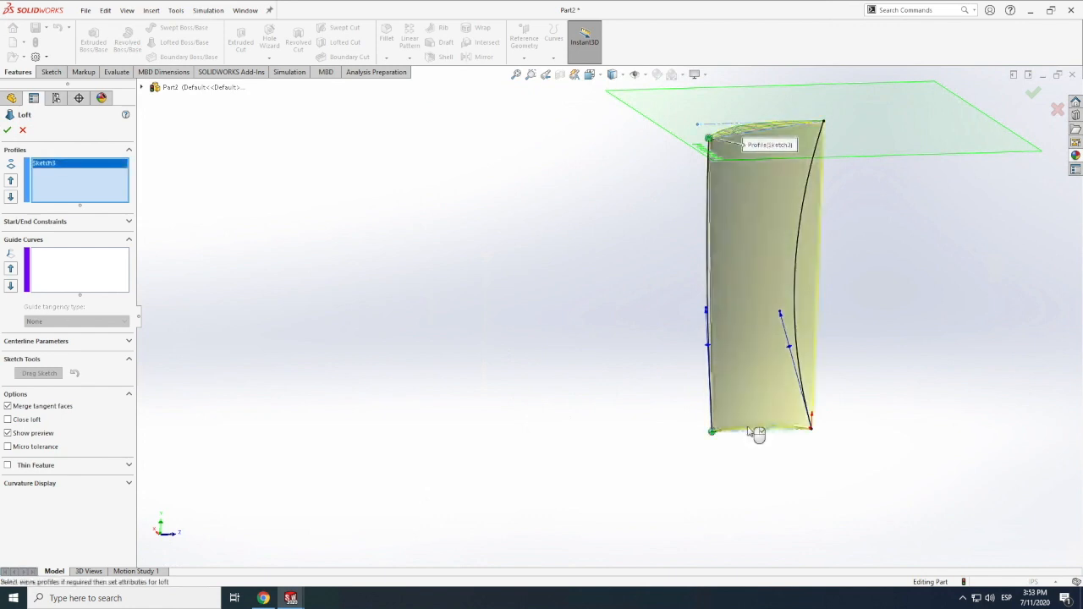
scroll(757, 438, down, 2)
click(61, 277)
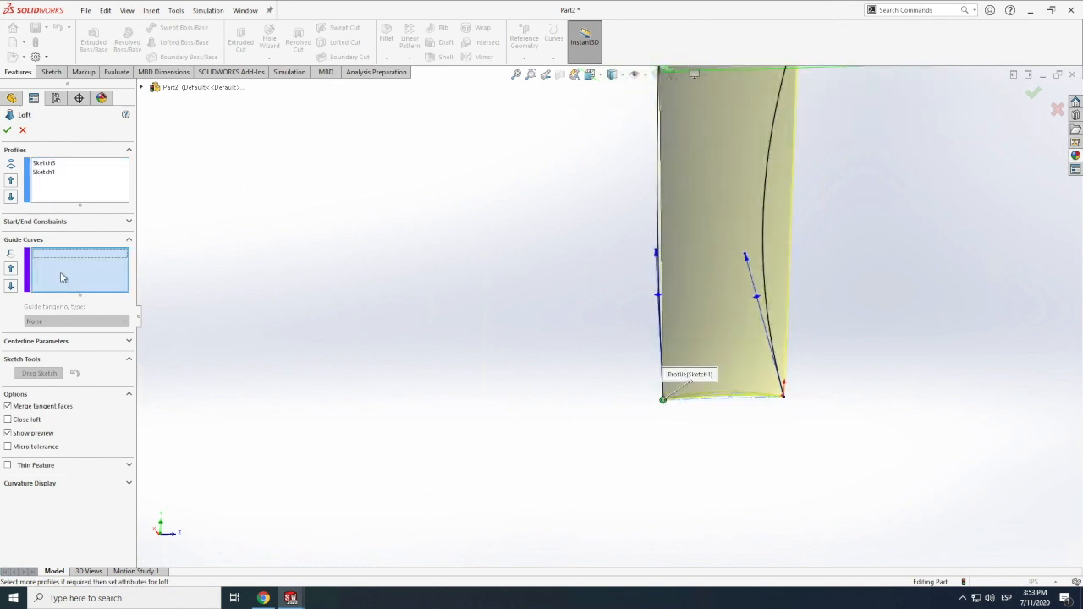
click(658, 215)
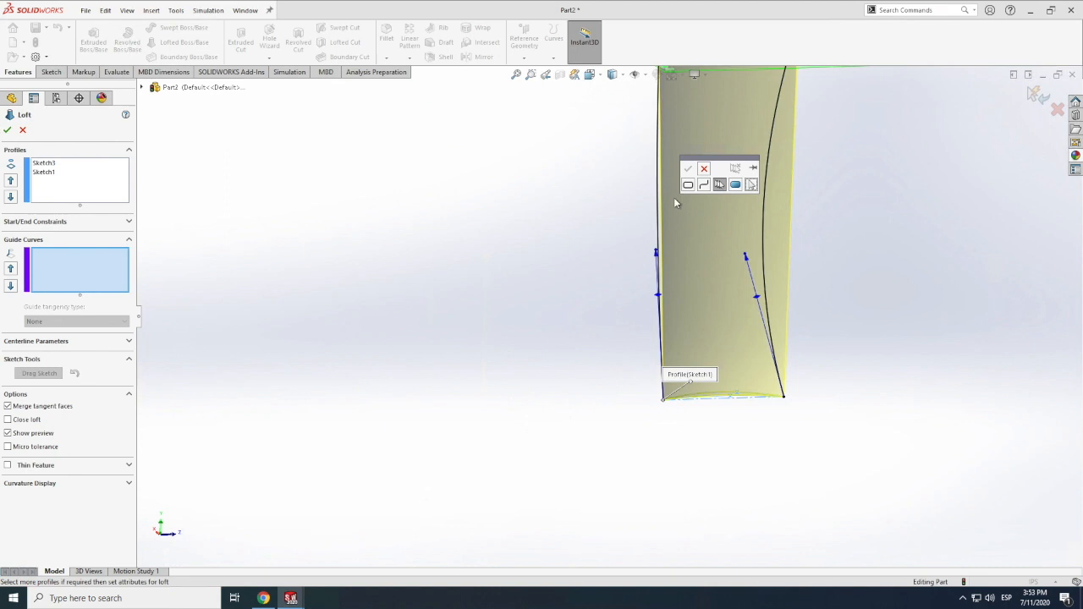
click(703, 170)
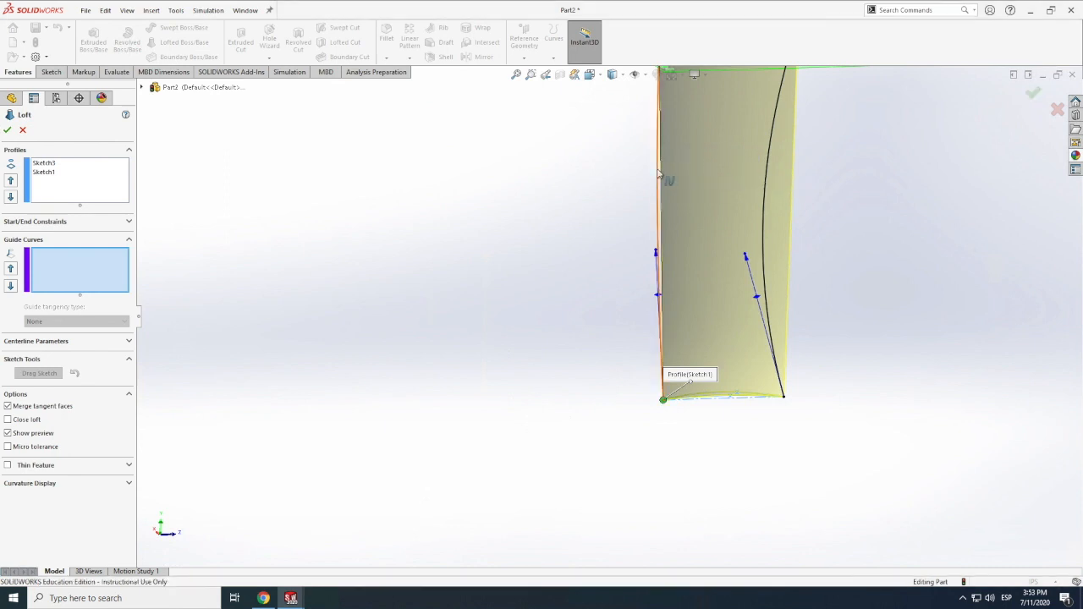
click(658, 170)
click(658, 177)
click(658, 177)
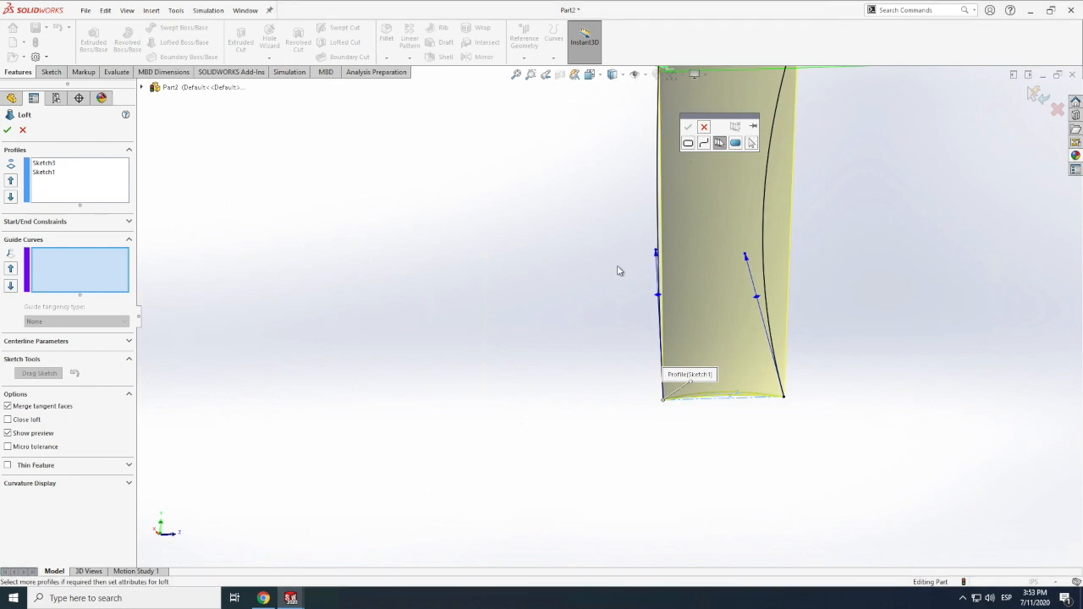
click(23, 131)
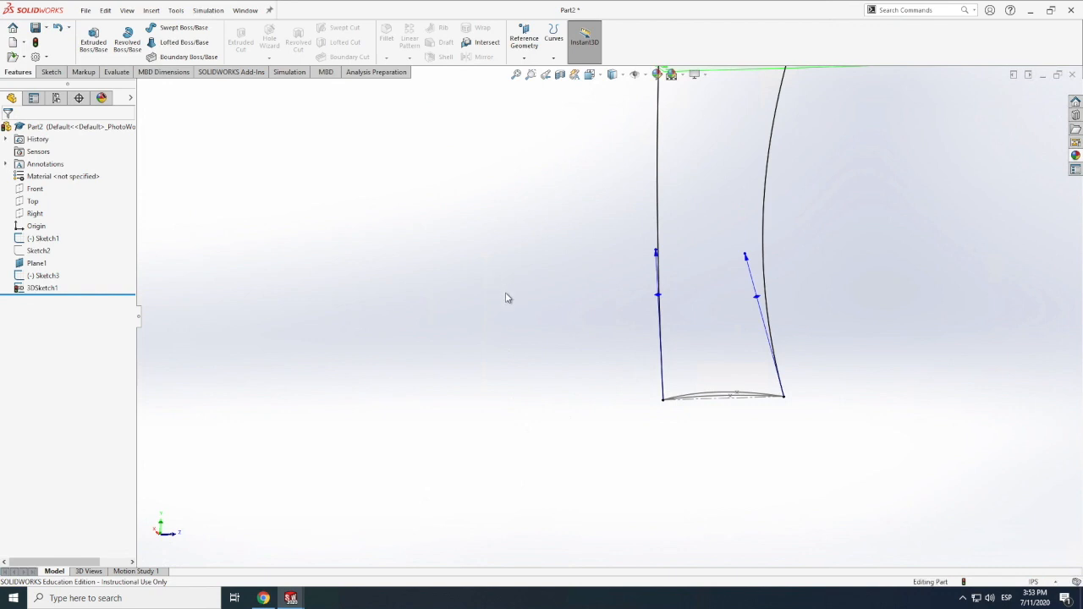
- Start a Lofted Boss/Base using the crescent sketch on Plane1 and the crescent sketch at the base as profiles
scroll(508, 298, up, 5)
scroll(659, 285, down, 3)
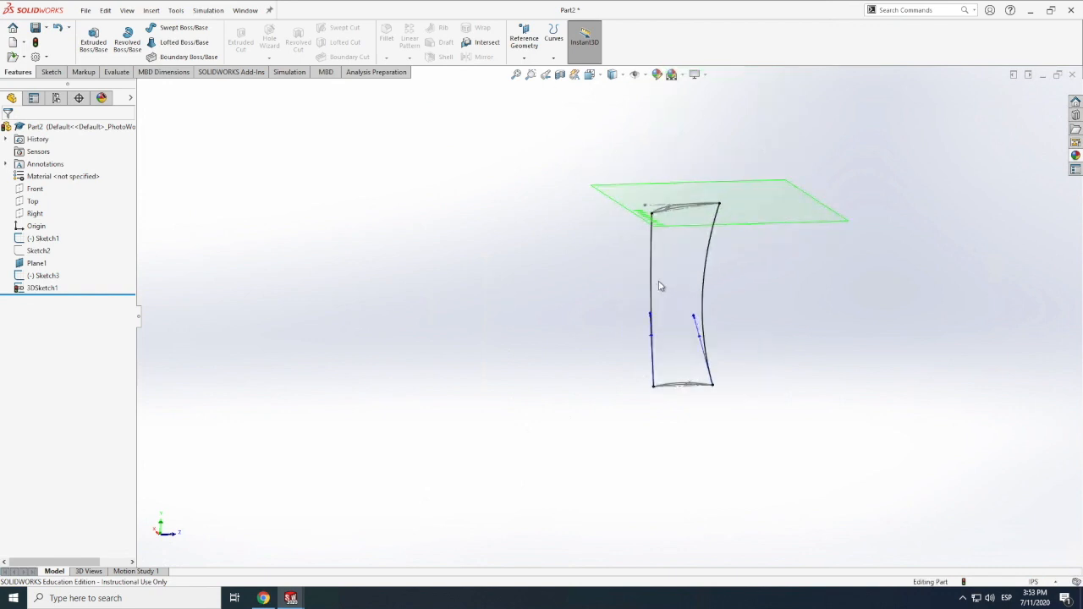
click(51, 72)
click(22, 74)
click(178, 43)
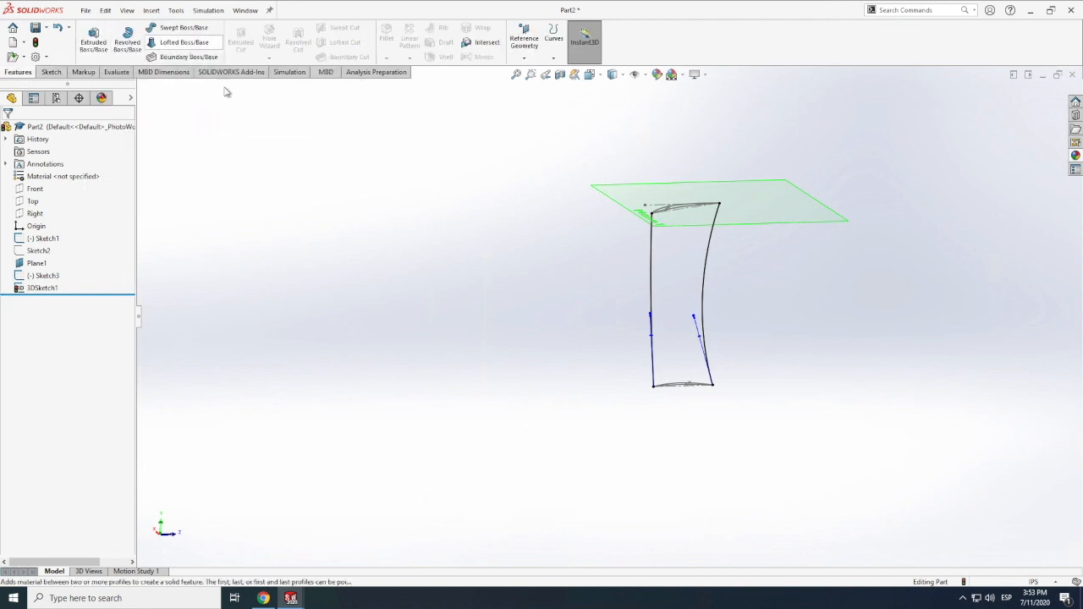
click(686, 213)
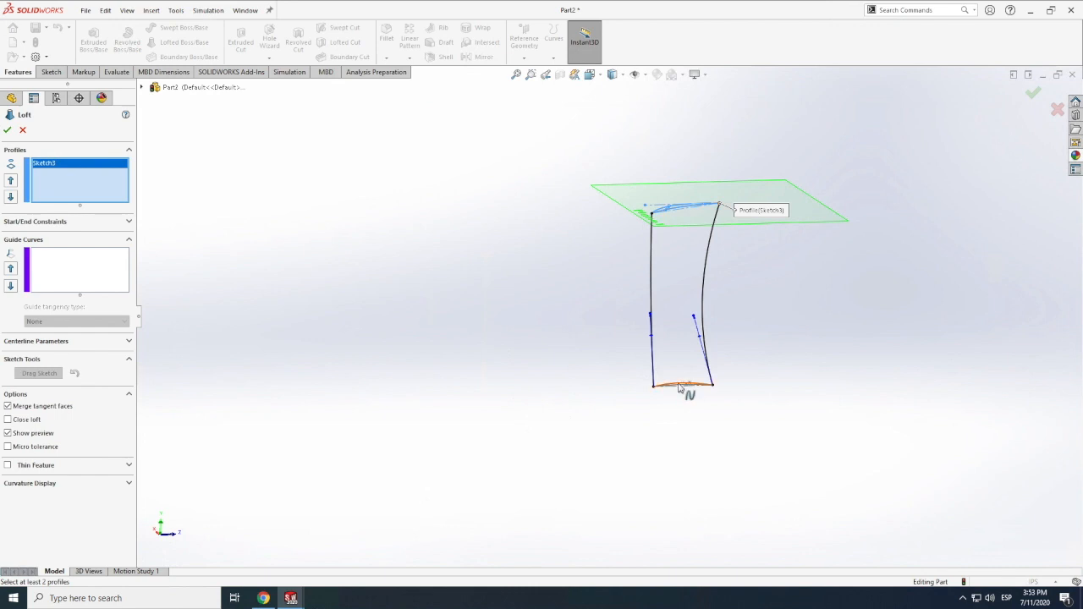
click(679, 386)
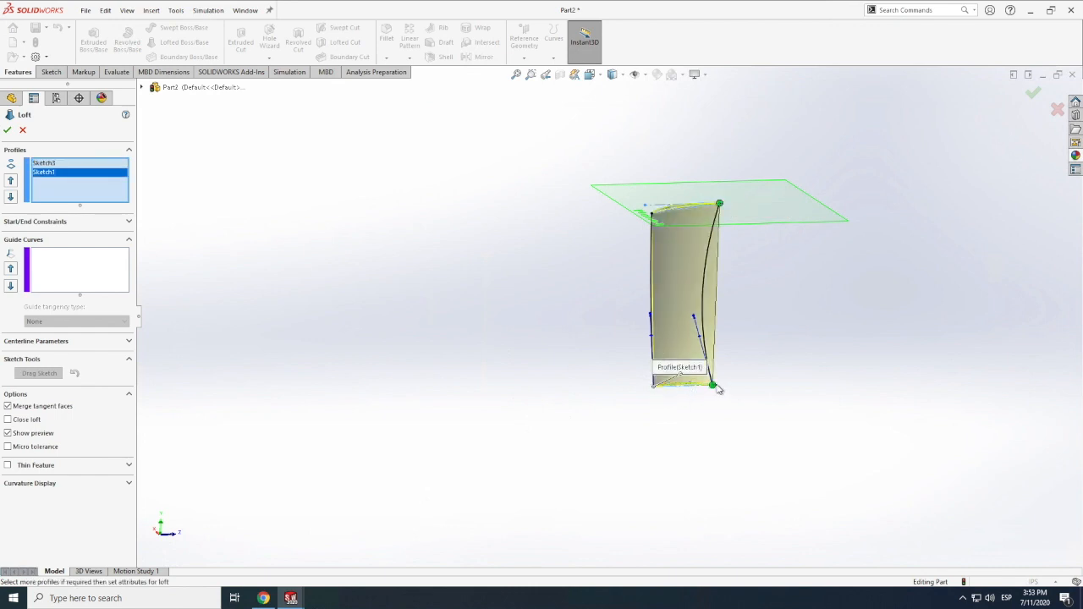
click(53, 266)
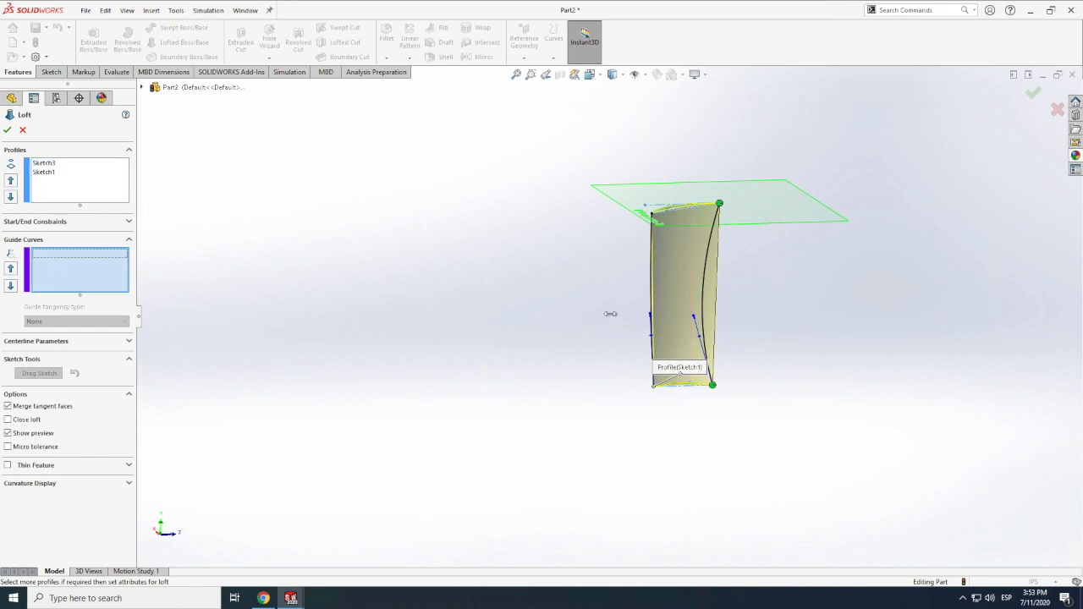
click(653, 289)
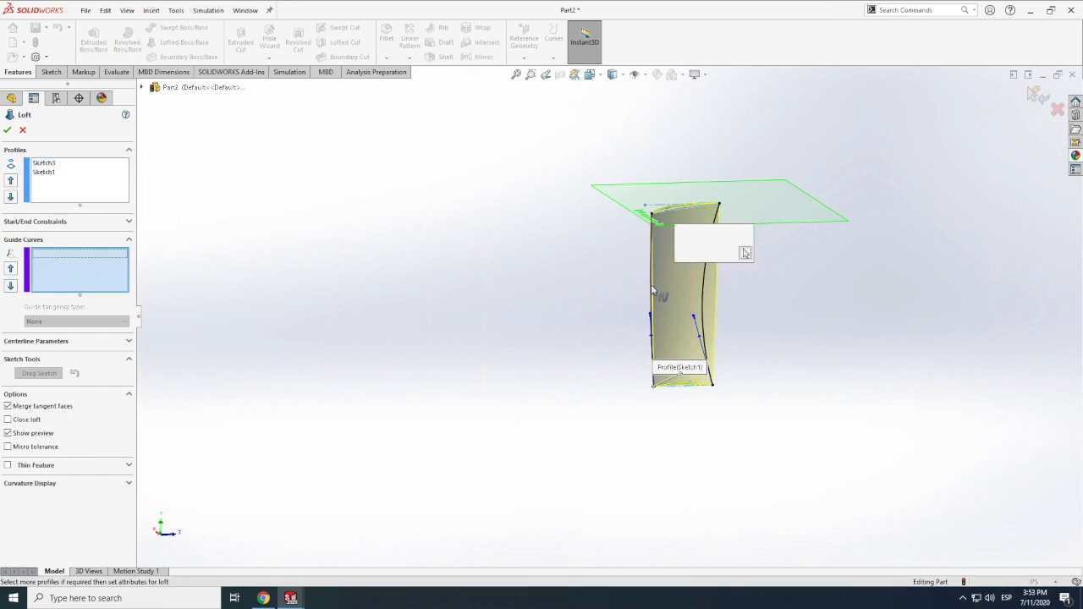
click(699, 254)
click(706, 284)
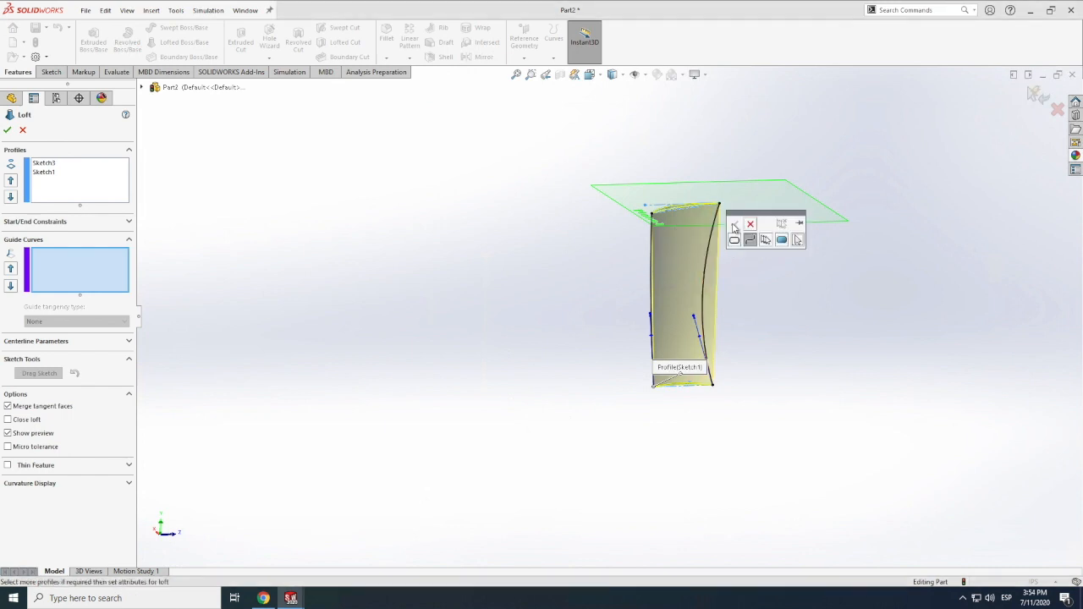
key(Escape)
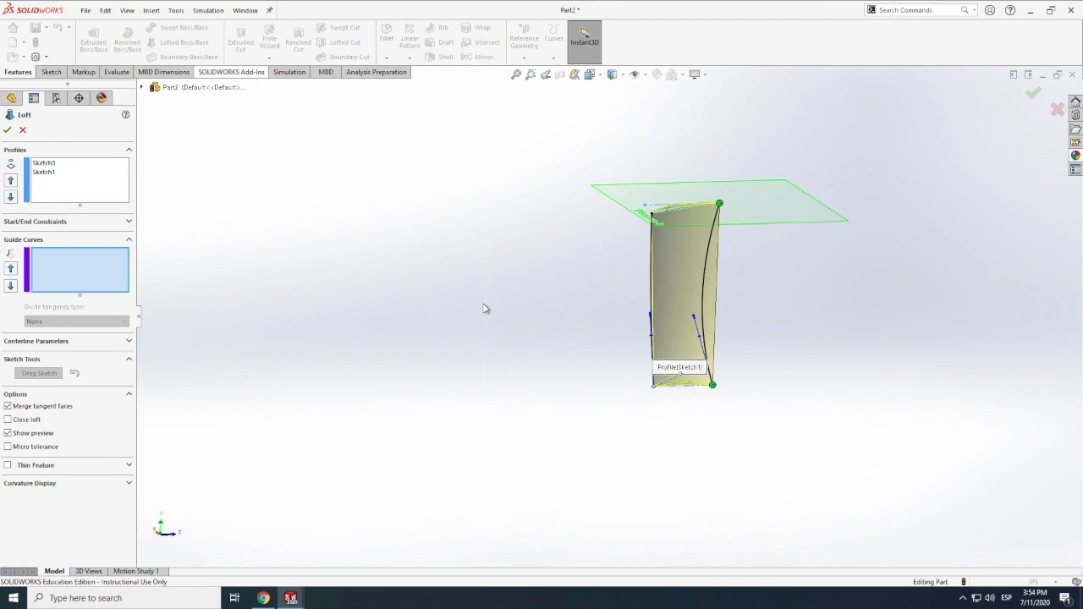
- Add the spline rising from the origin to the loft as its first guide curve, as an open group
click(131, 12)
mouse_move(164, 77)
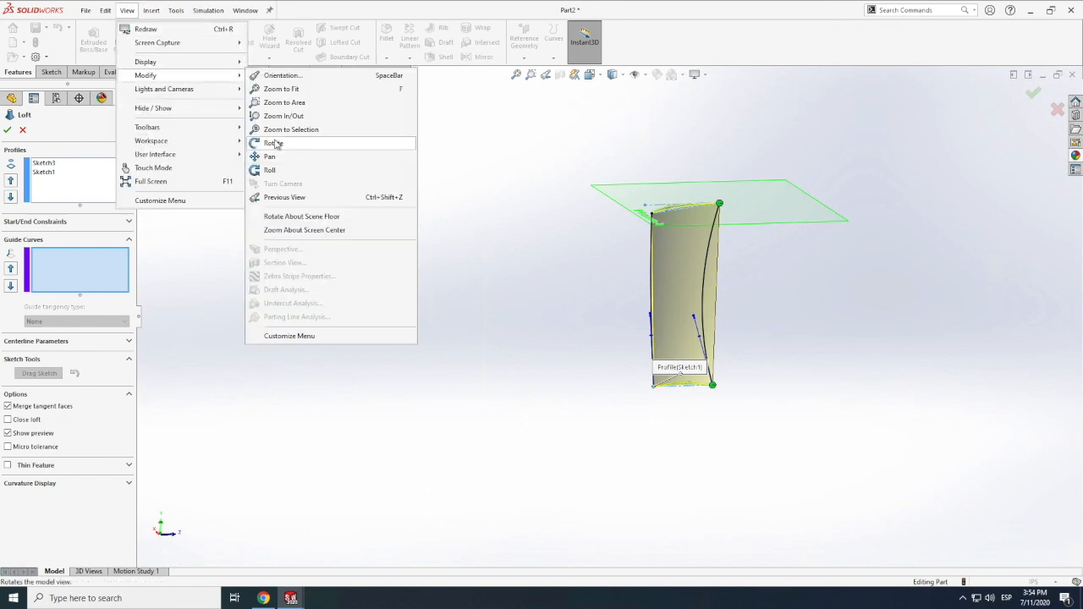
click(276, 144)
drag(663, 383, 703, 283)
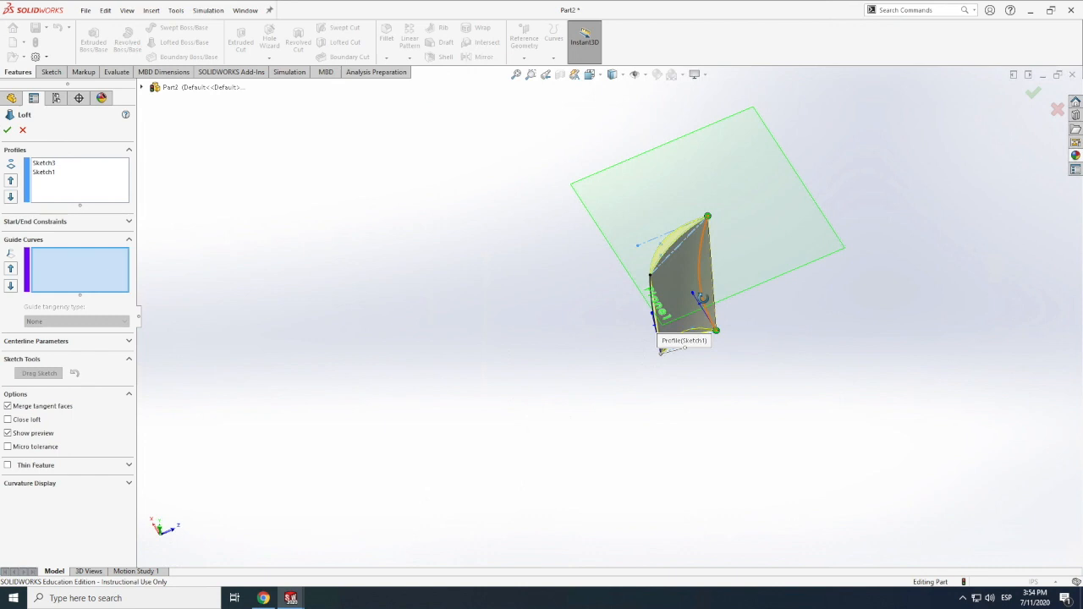
click(82, 277)
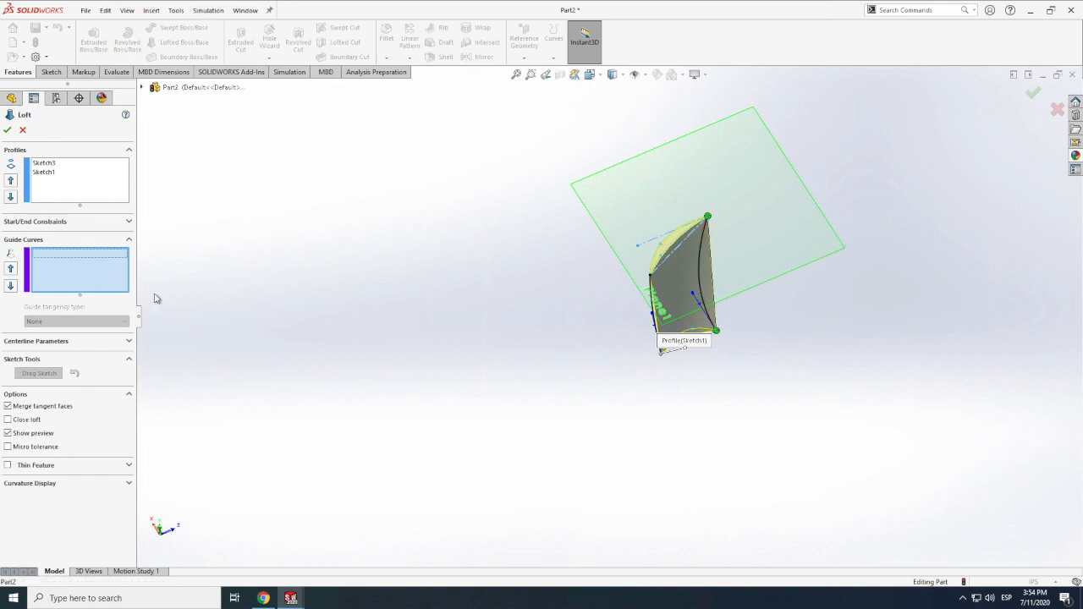
click(703, 290)
click(763, 249)
click(703, 272)
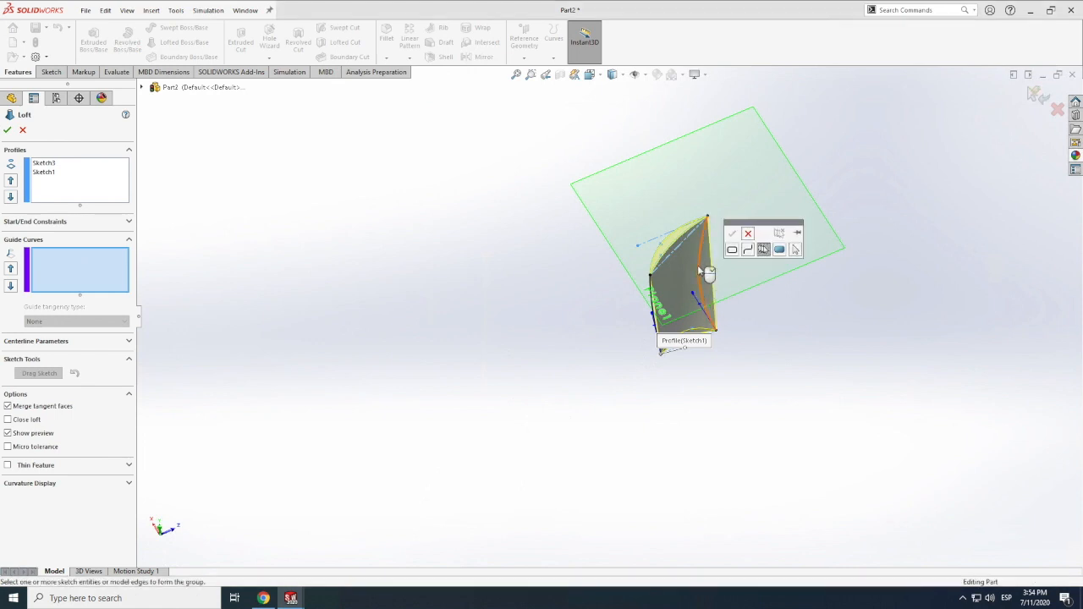
click(732, 234)
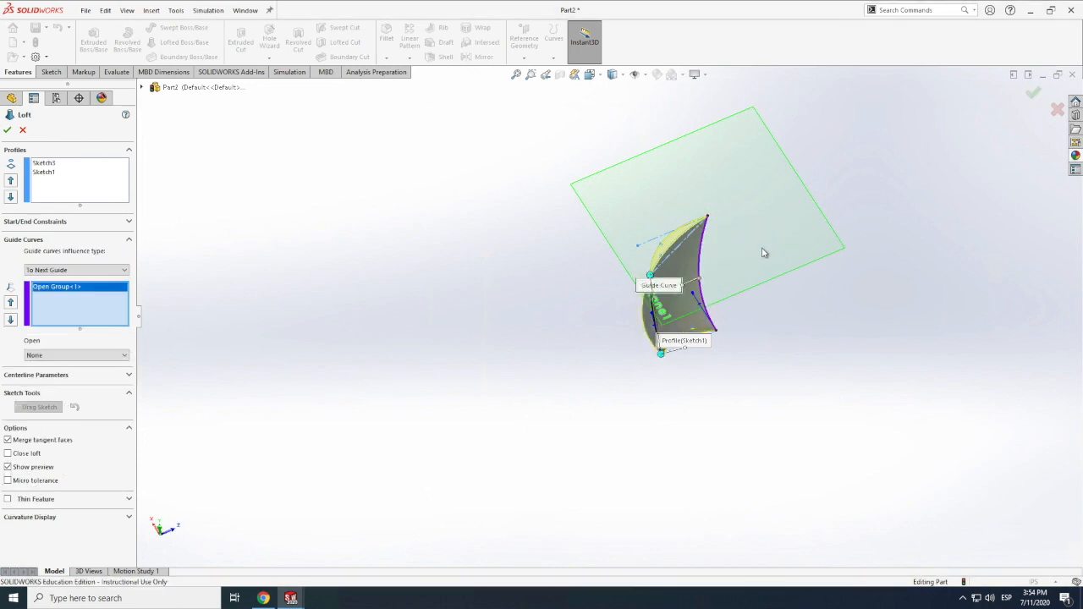
- Add the opposite edge spline as the second open-group guide curve and create the lofted blade
click(653, 313)
click(689, 267)
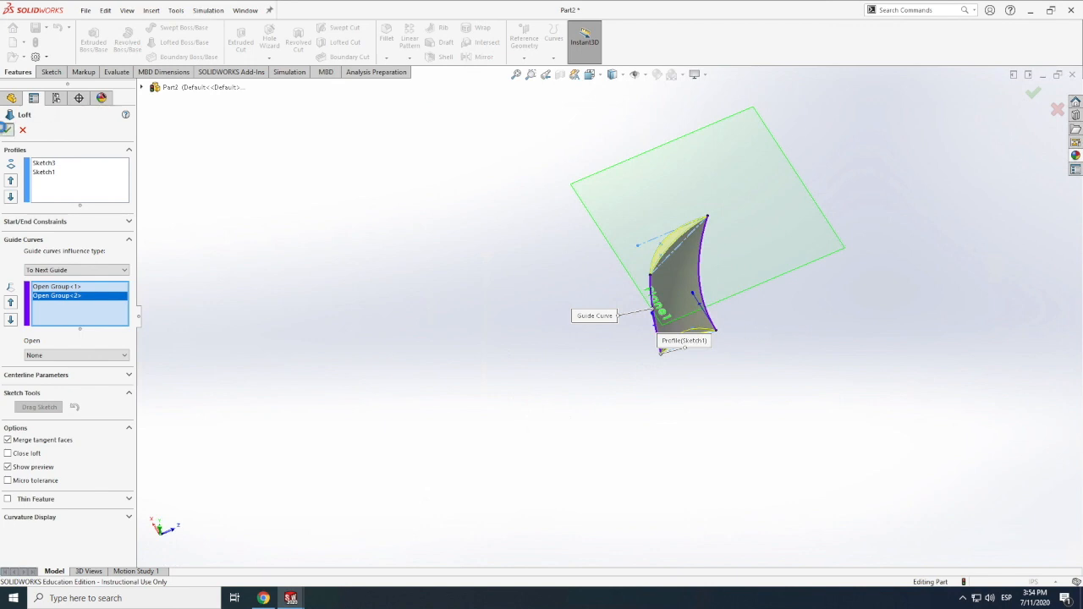
click(7, 129)
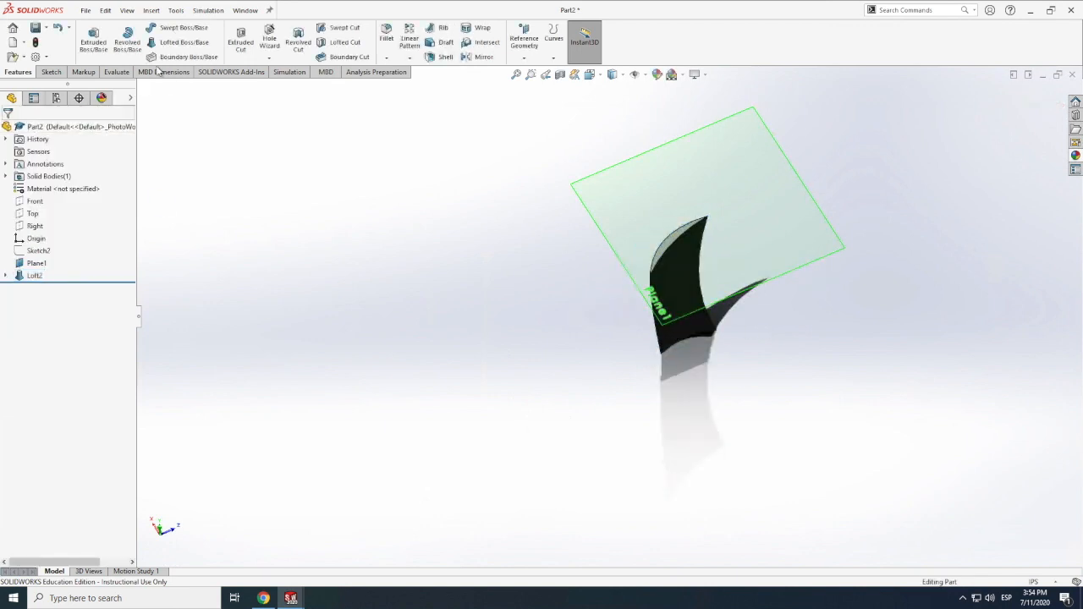
- Open a new sketch on the Front plane of the lofted blade part
click(127, 11)
mouse_move(156, 78)
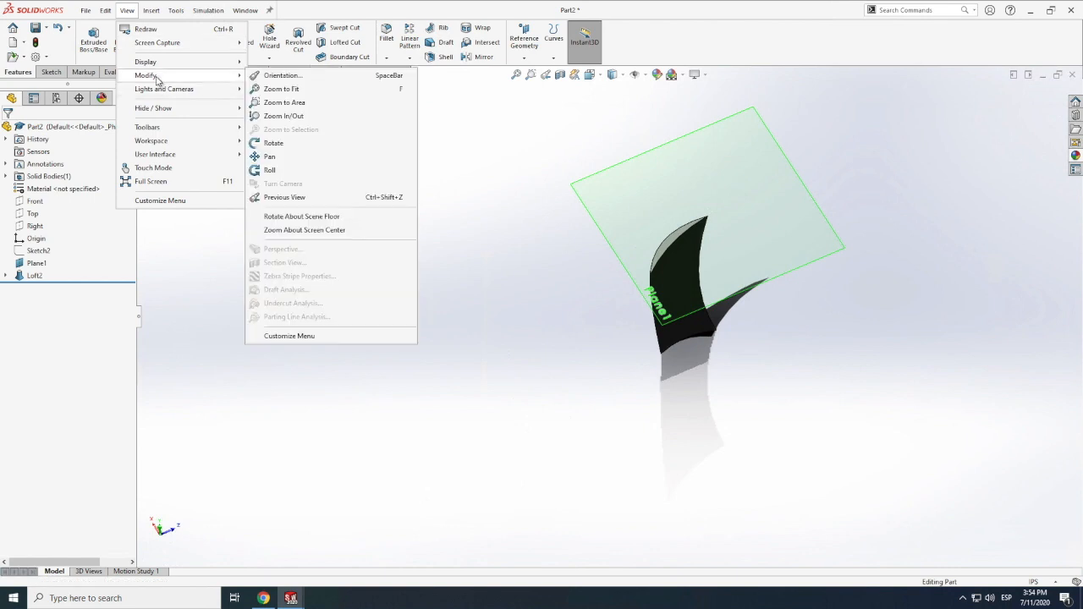
click(274, 143)
drag(561, 336, 713, 368)
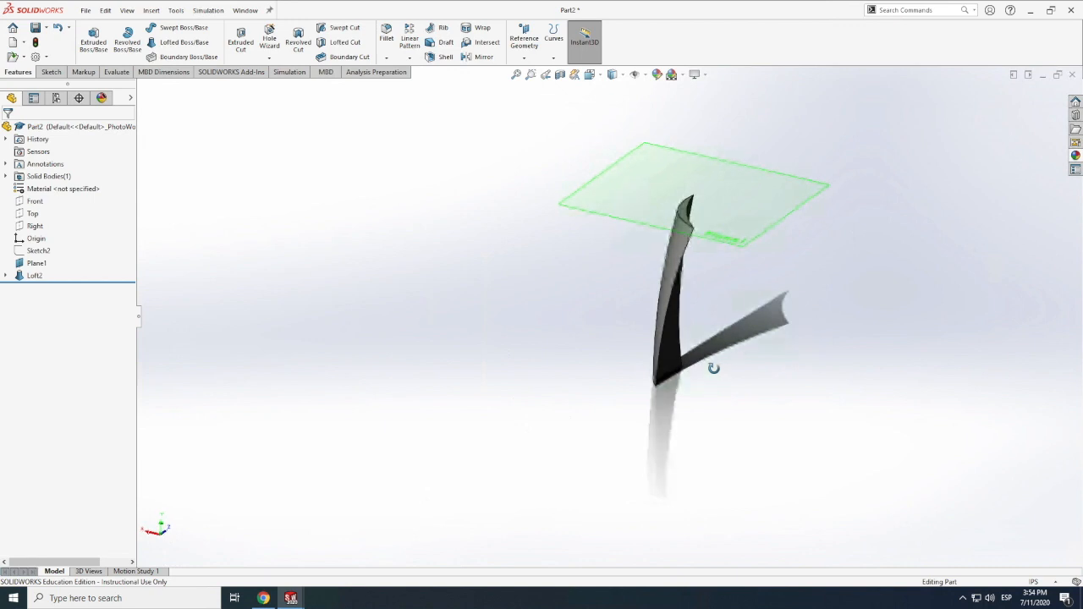
scroll(712, 367, up, 4)
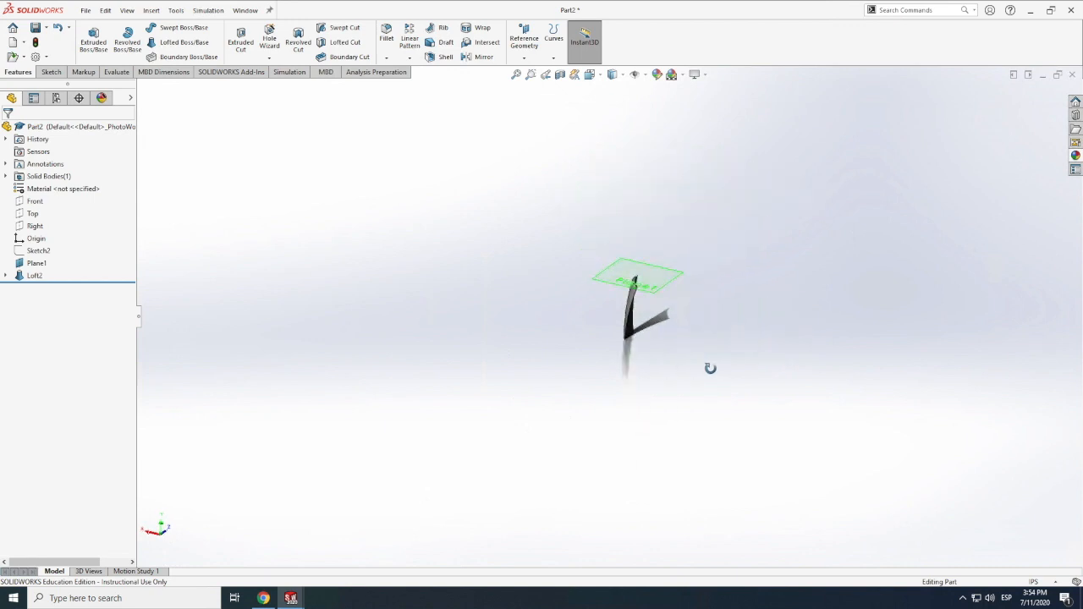
click(33, 204)
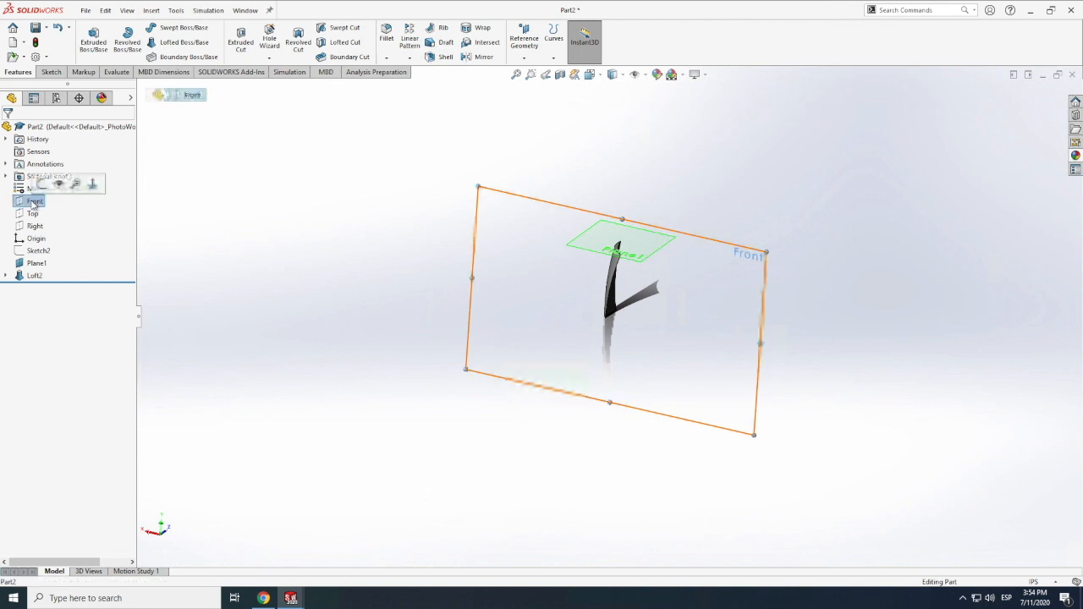
click(49, 72)
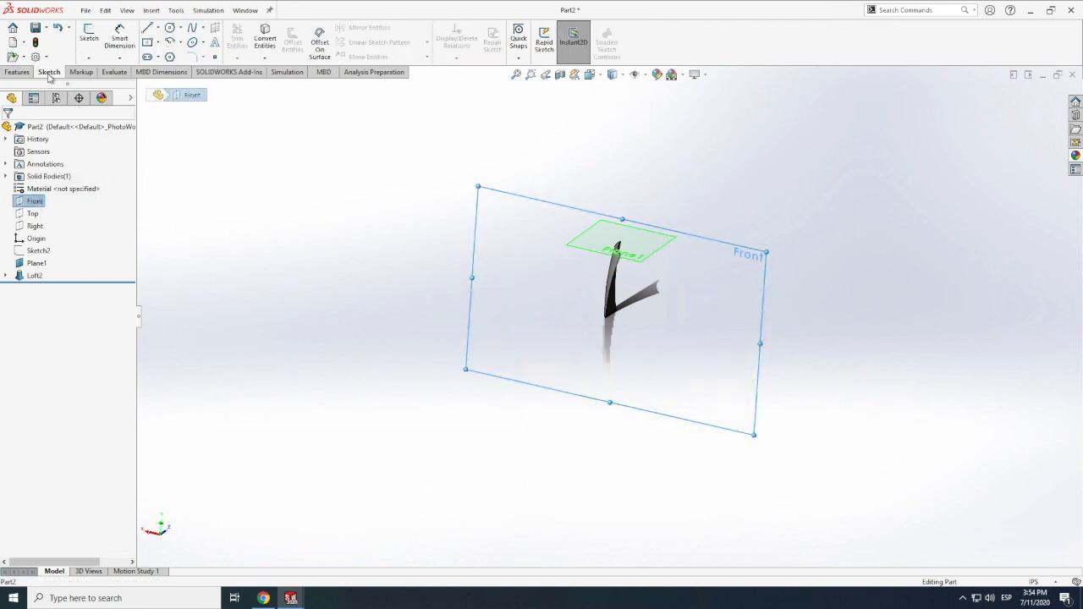
click(90, 35)
- Draw a centerline about 0.79 in long running downward from the origin at the blade's base
scroll(606, 306, down, 5)
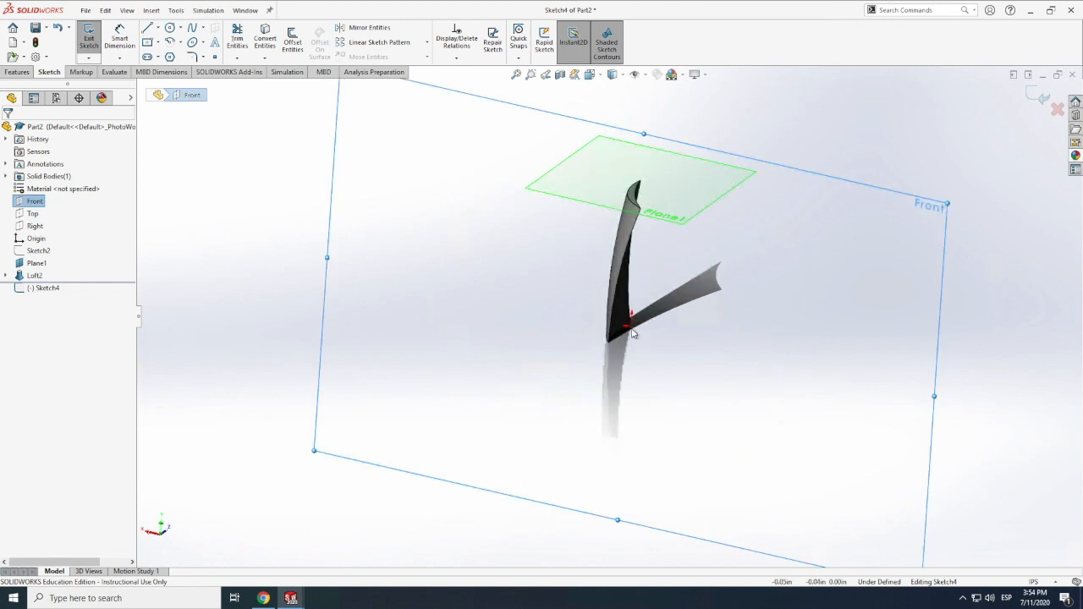
click(158, 28)
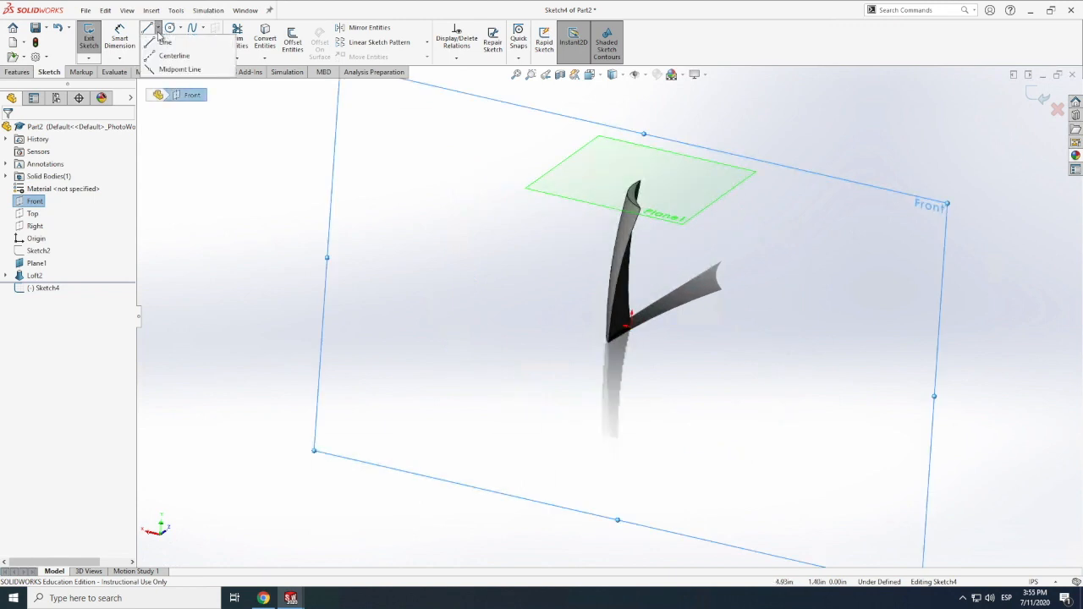
click(630, 320)
click(631, 406)
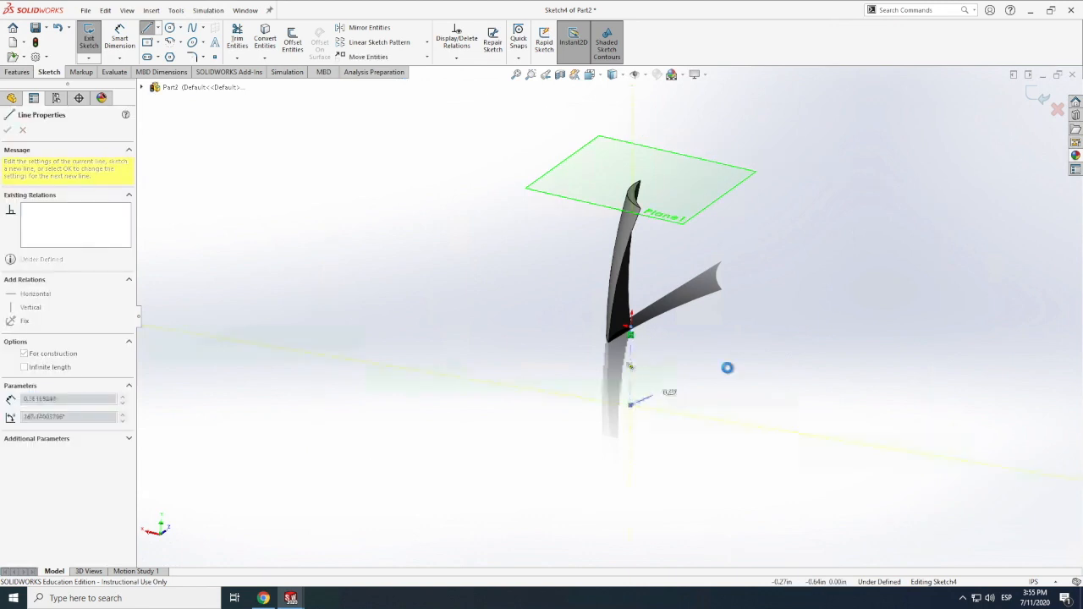
key(Escape)
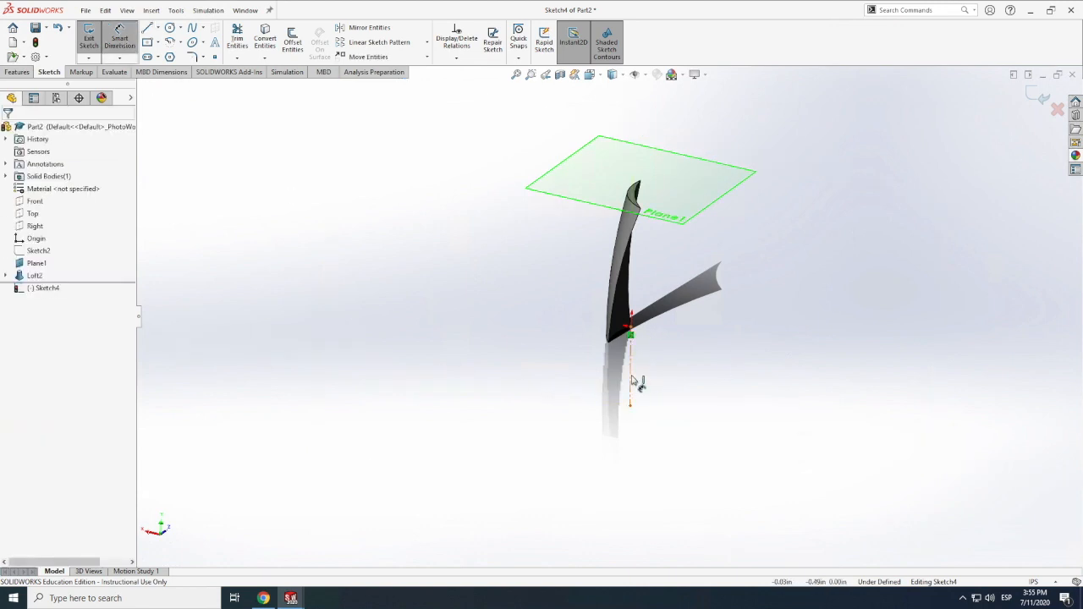
- Dimension the length of the centerline below the origin and set it to 0.5 in
click(632, 376)
click(718, 389)
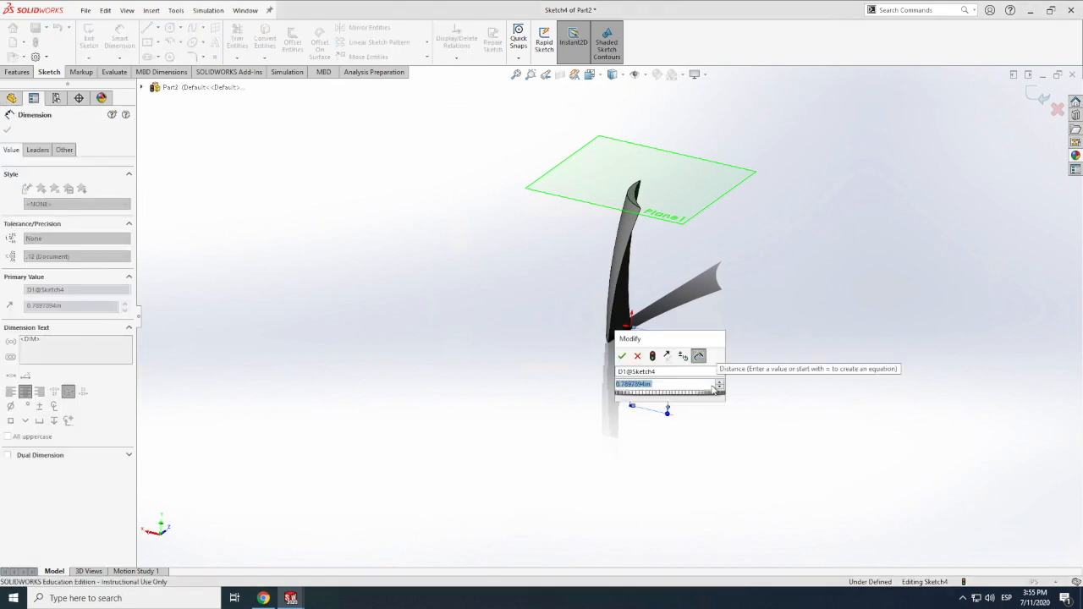
text(0.5)
key(Return)
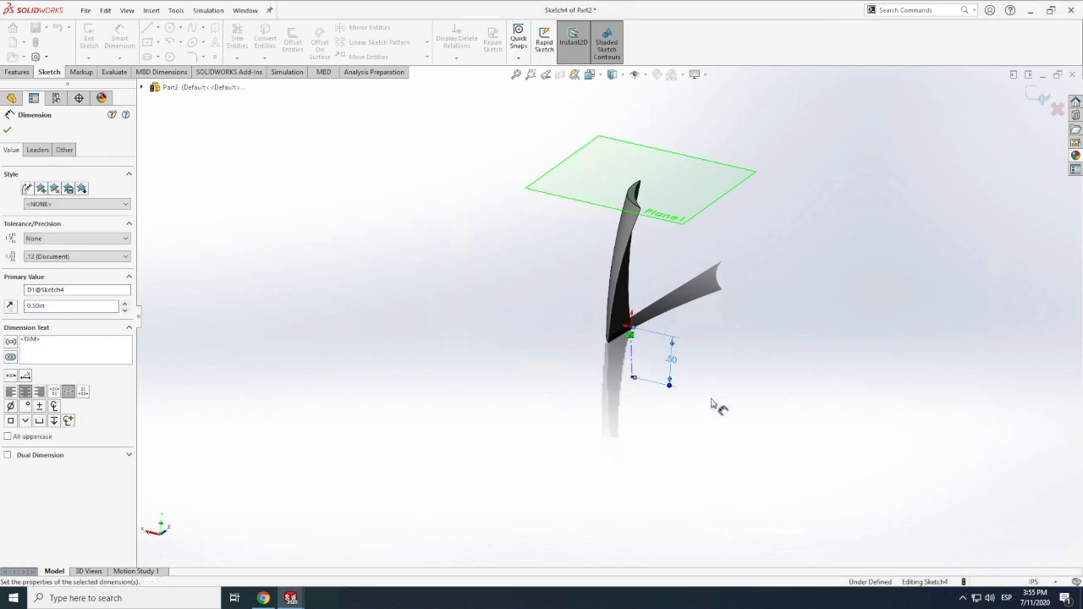
scroll(647, 365, down, 3)
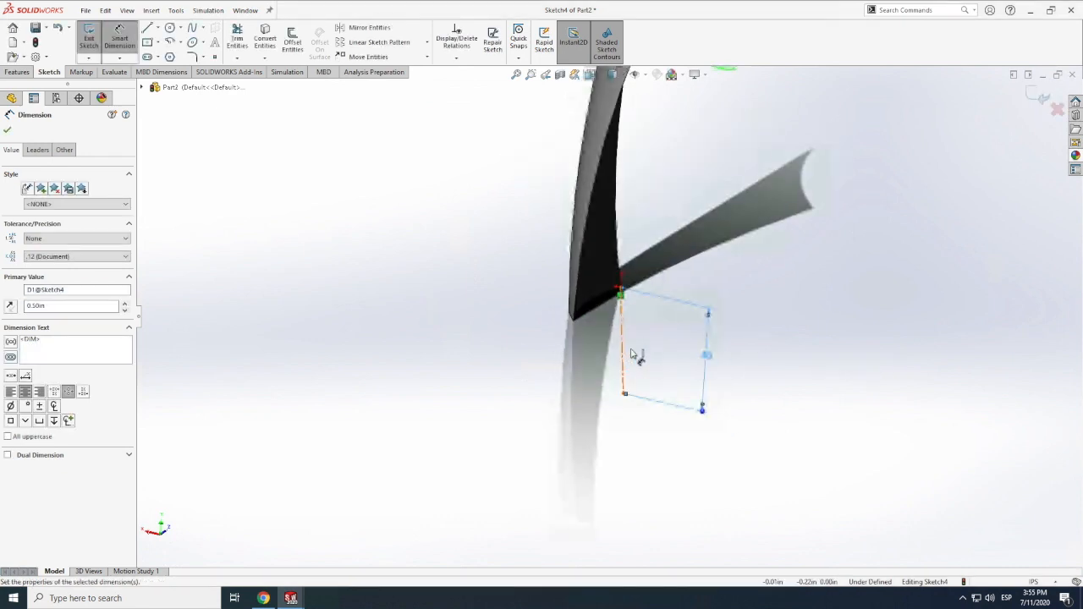
click(150, 29)
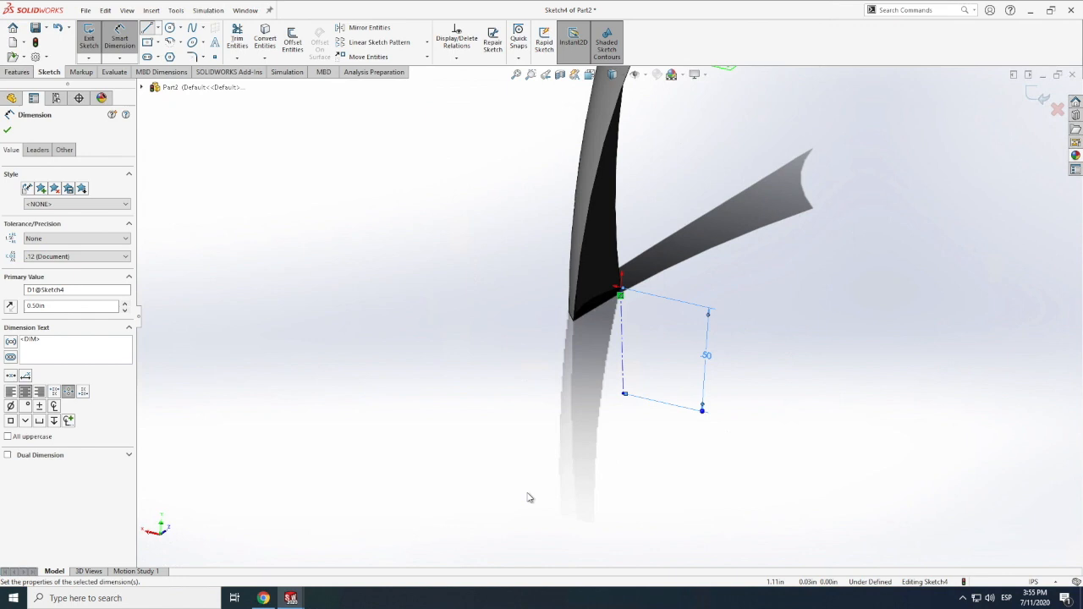
click(623, 394)
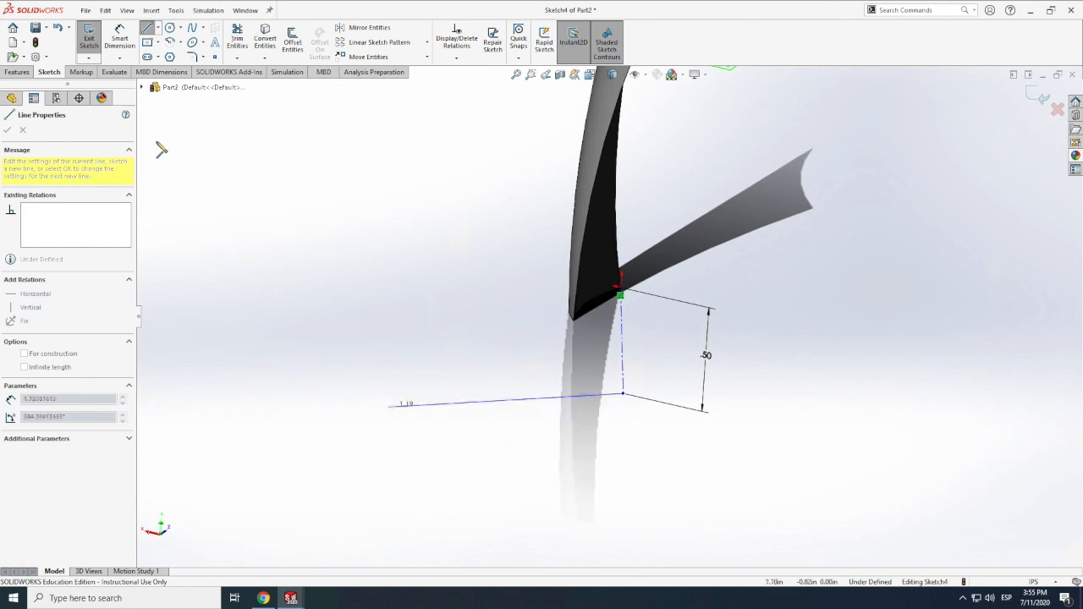
key(Escape)
- Delete the dimensioned centerline below the origin from the Front plane sketch
click(127, 10)
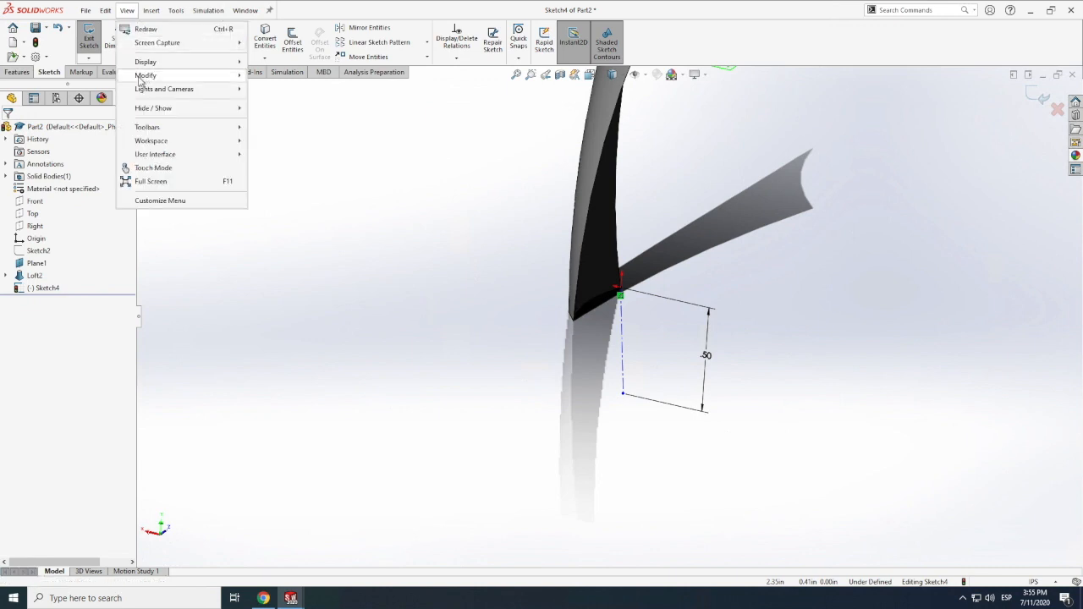
mouse_move(149, 78)
click(273, 144)
mouse_move(580, 265)
mouse_down()
mouse_move(597, 256)
mouse_move(548, 263)
mouse_move(557, 346)
mouse_up()
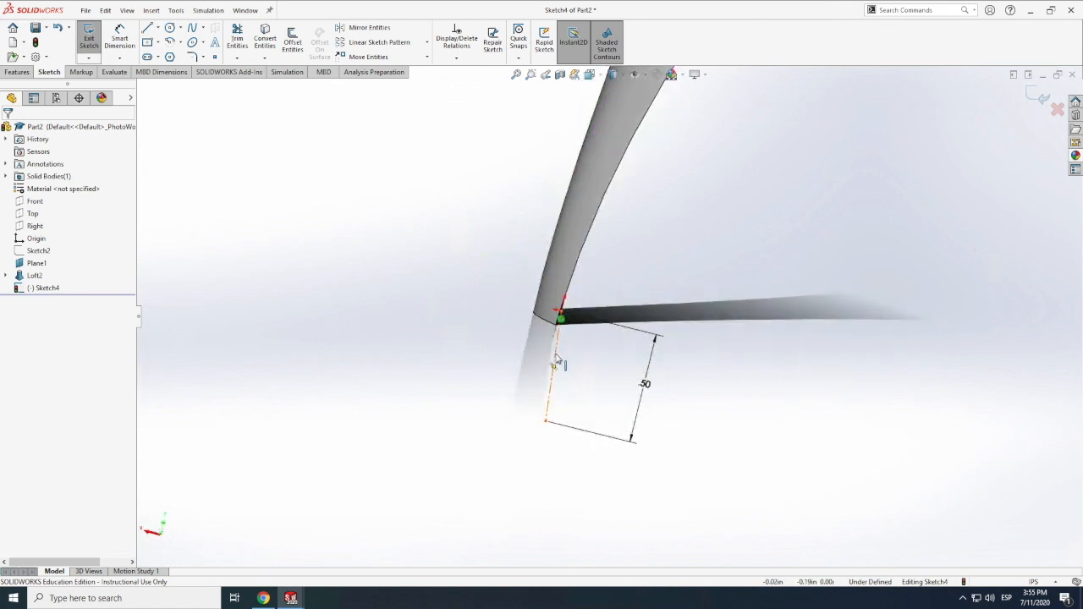
click(555, 359)
key(Delete)
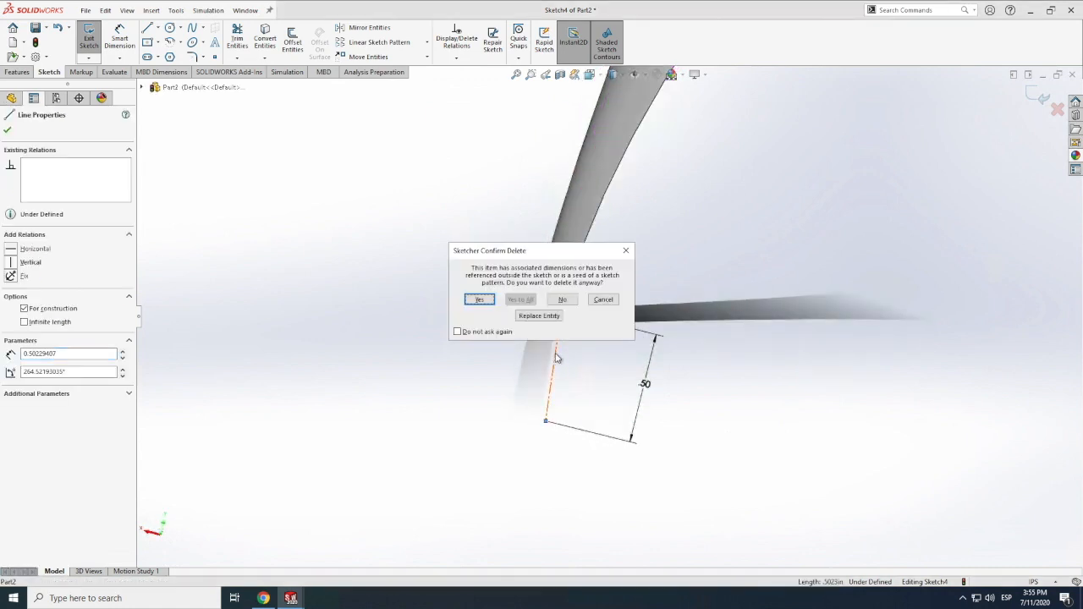
- Replace the slanted construction line with a vertical one about 0.54 in long, running down from the origin
click(478, 300)
click(149, 28)
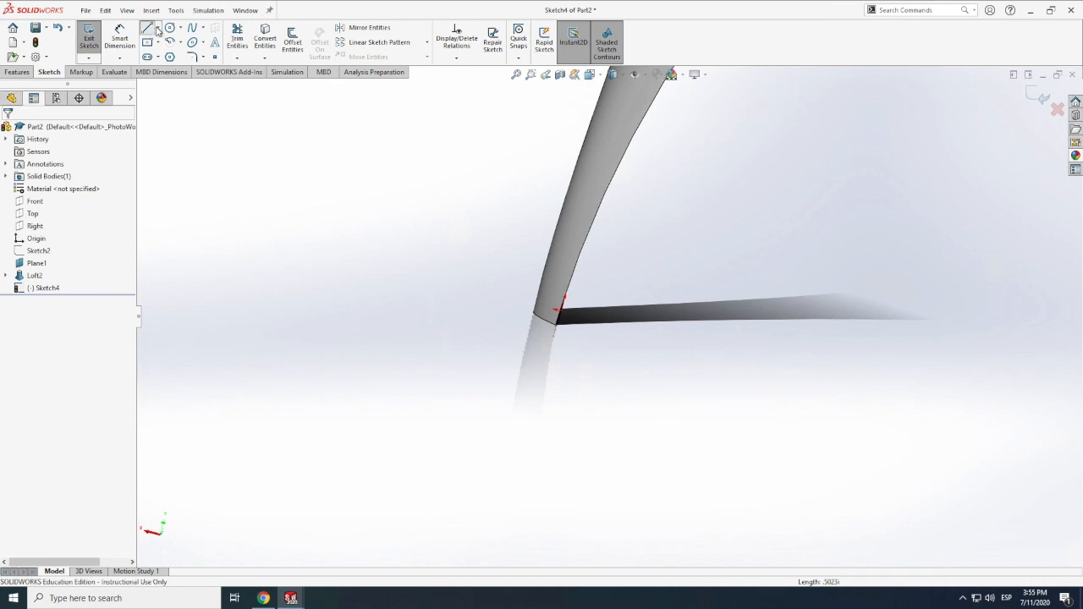
click(158, 28)
click(169, 58)
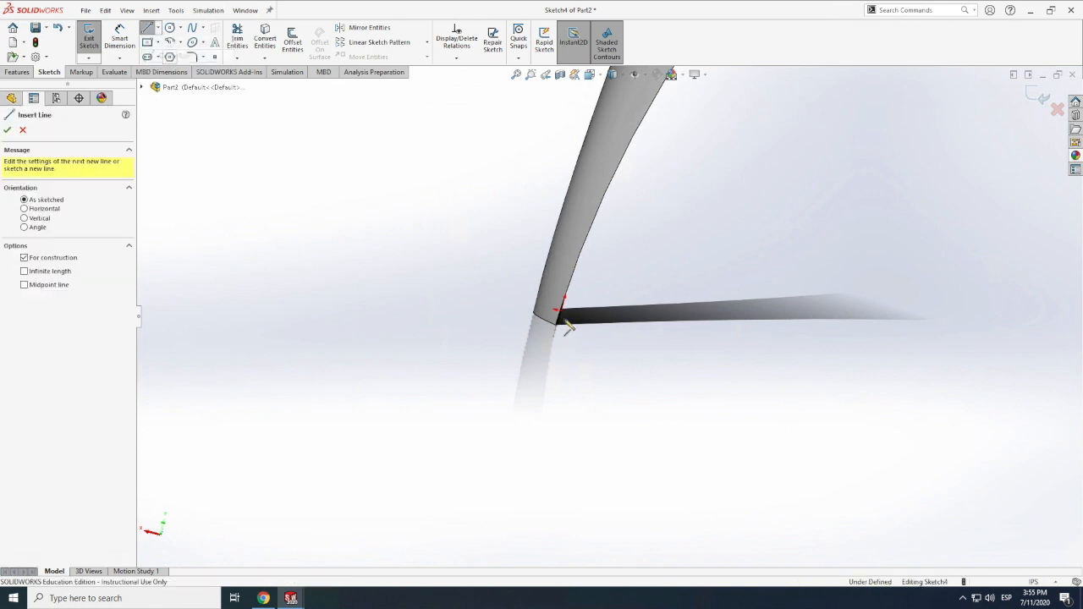
click(568, 318)
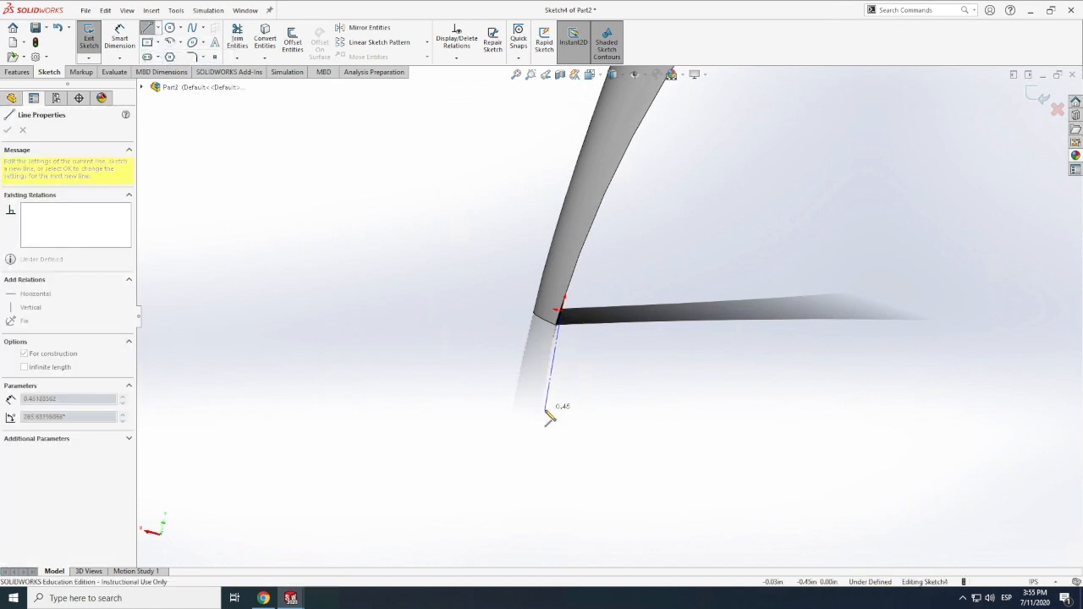
click(555, 408)
key(Escape)
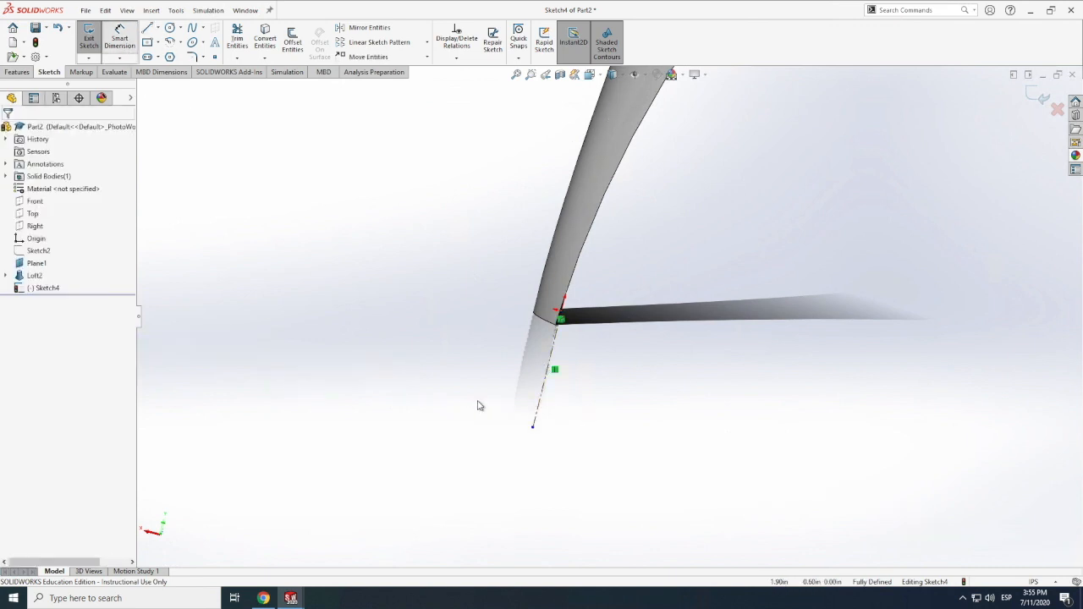
- Dimension the vertical construction line's length to 0.50 in
click(546, 370)
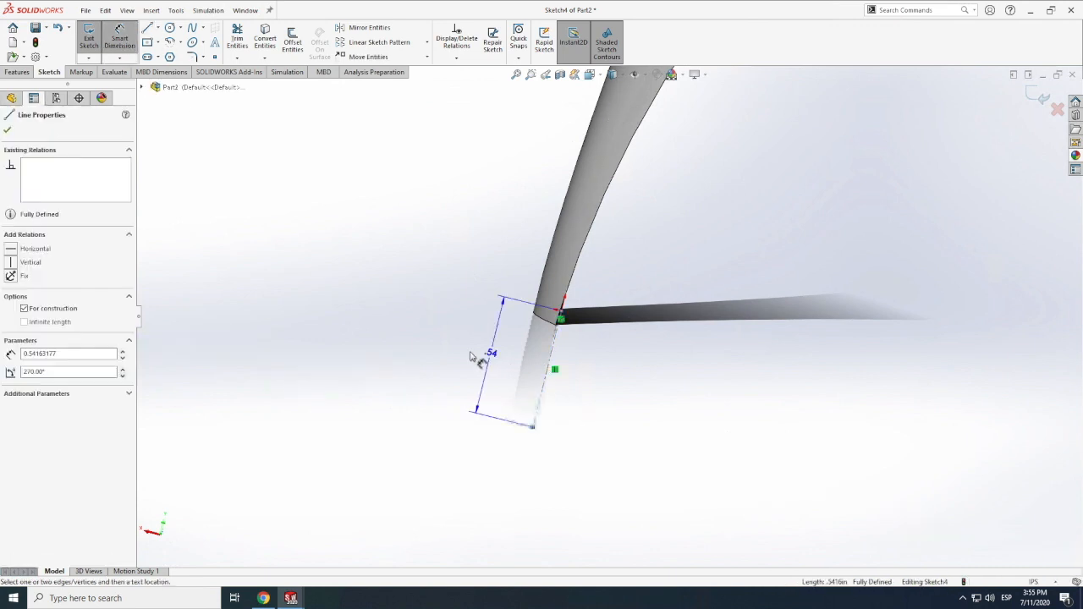
click(466, 355)
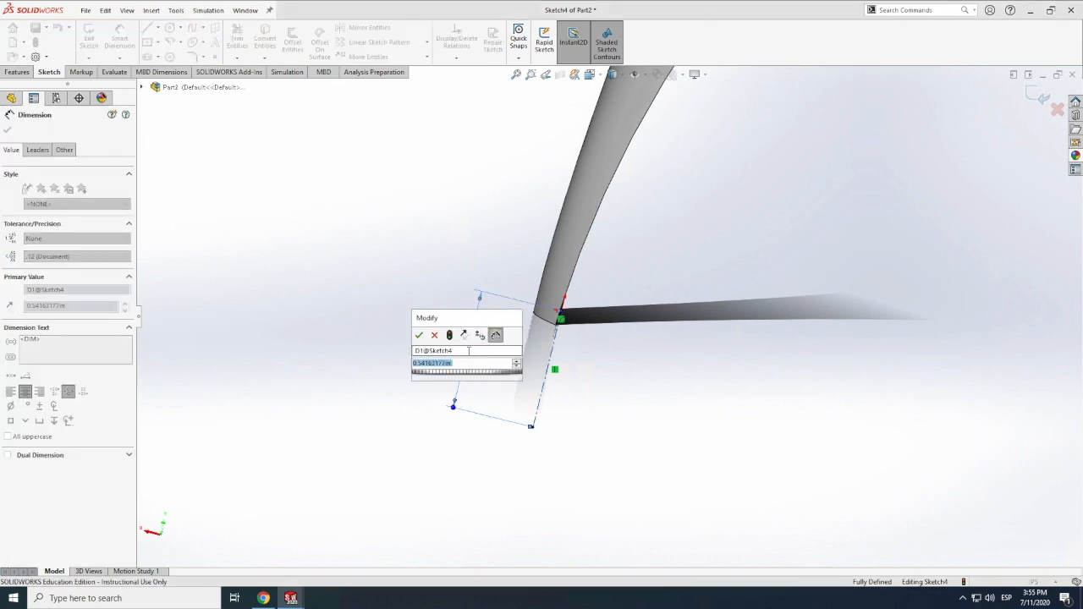
text(0.5)
key(Return)
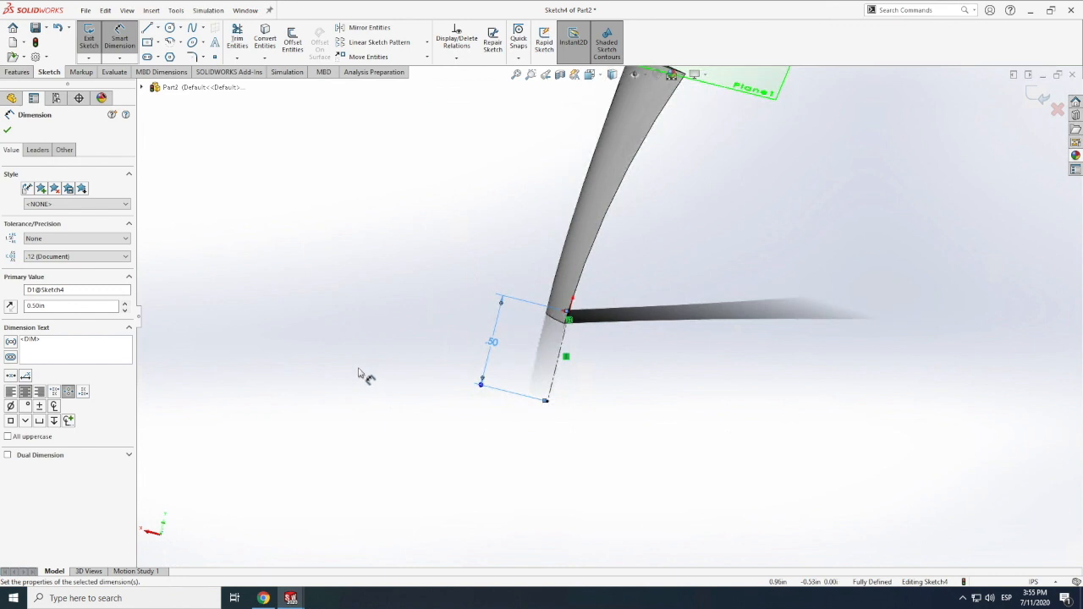
- Sketch a circle about 1.05 in in diameter centred on the construction line's lower endpoint
scroll(357, 373, up, 2)
scroll(357, 373, down, 4)
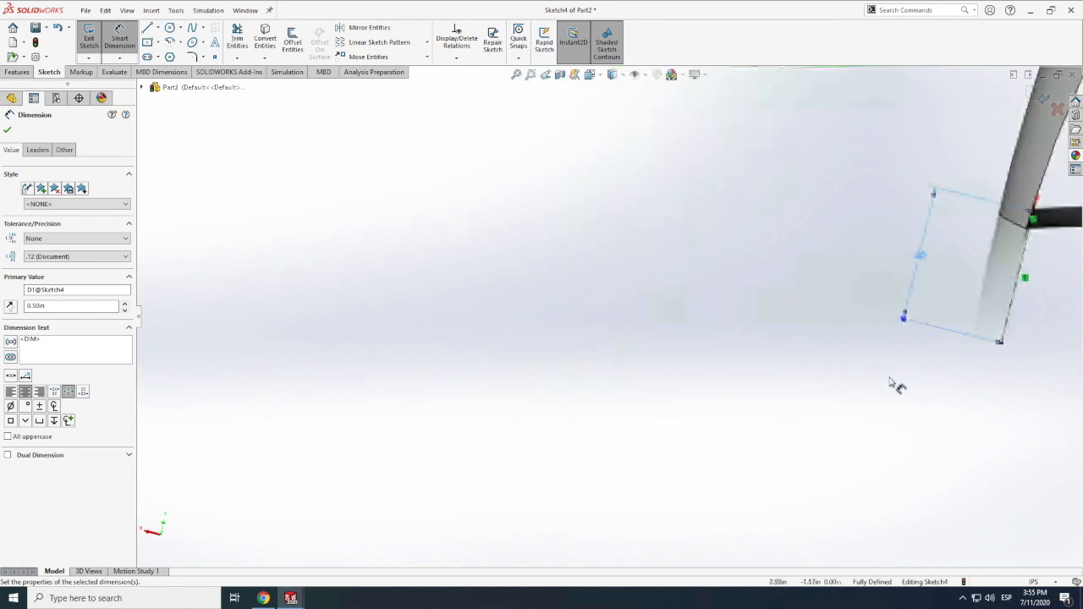
scroll(422, 285, up, 1)
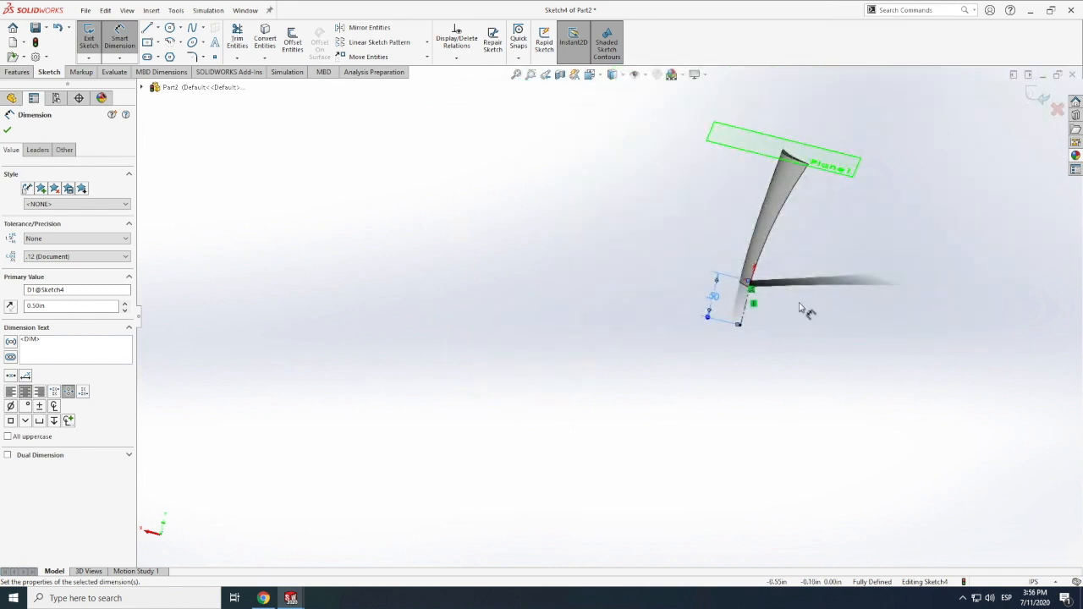
scroll(802, 309, down, 5)
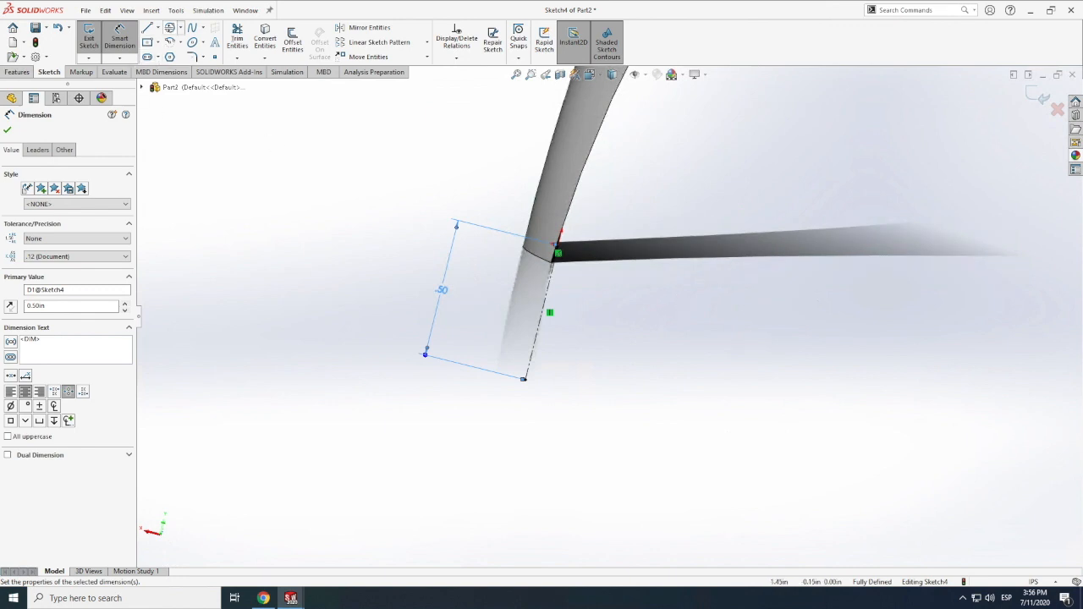
key(Escape)
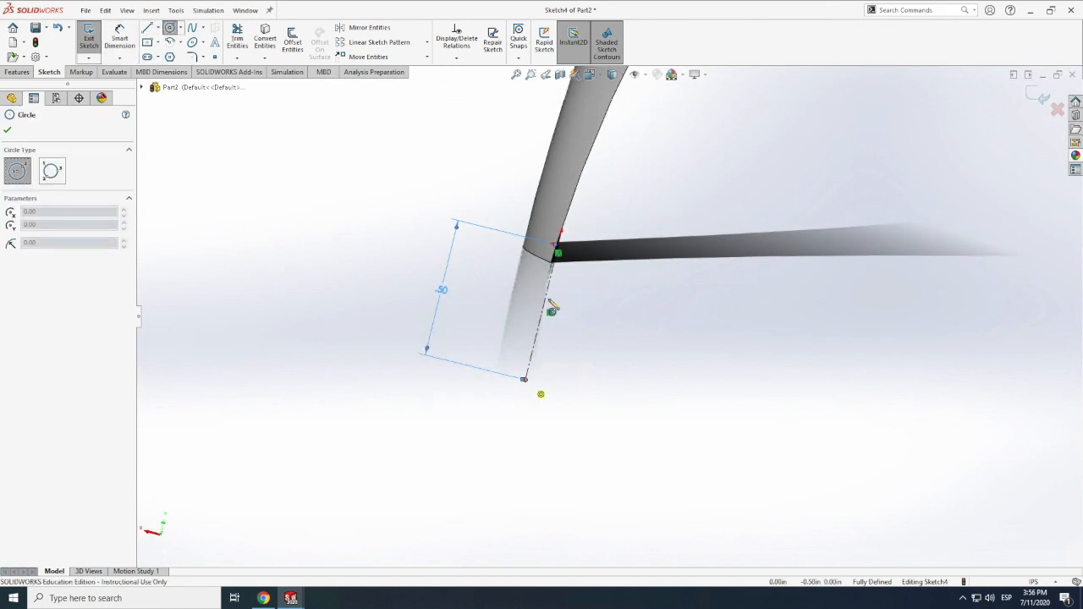
click(524, 379)
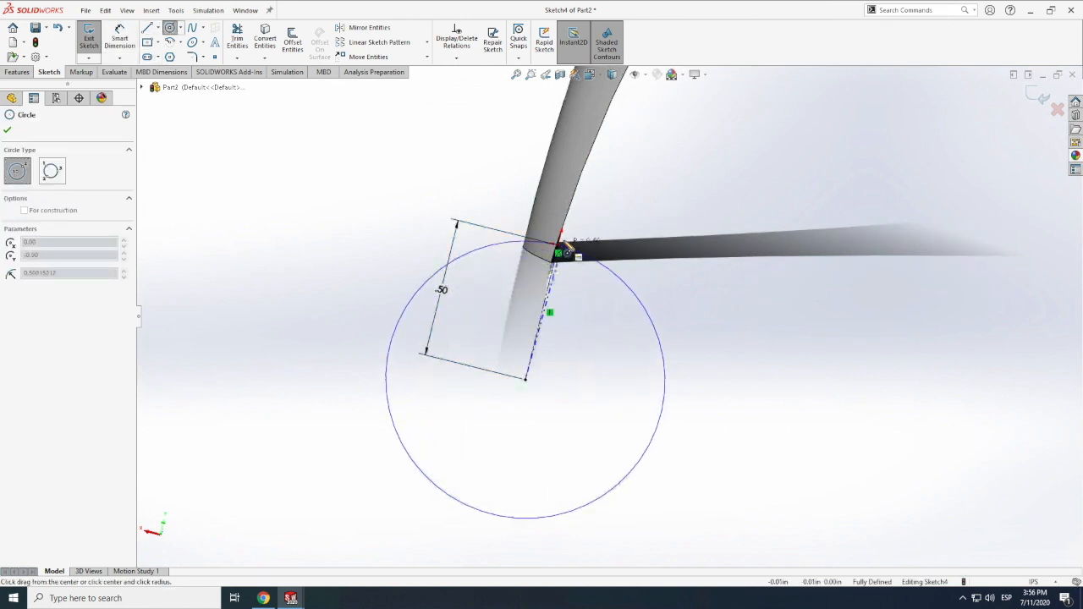
click(568, 247)
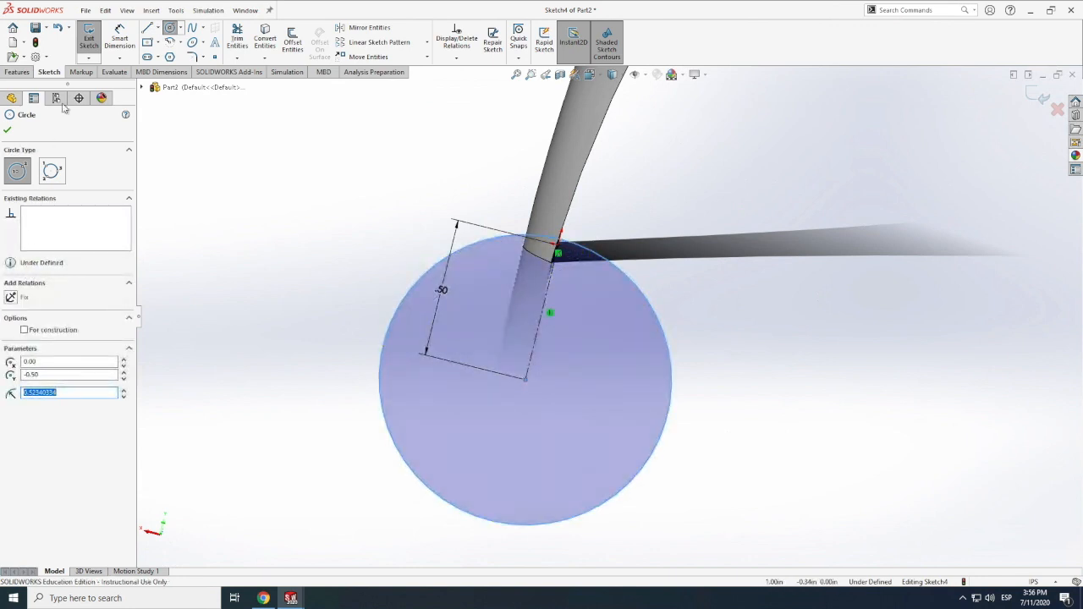
- Dimension the circle's diameter to 1.10 in
click(120, 38)
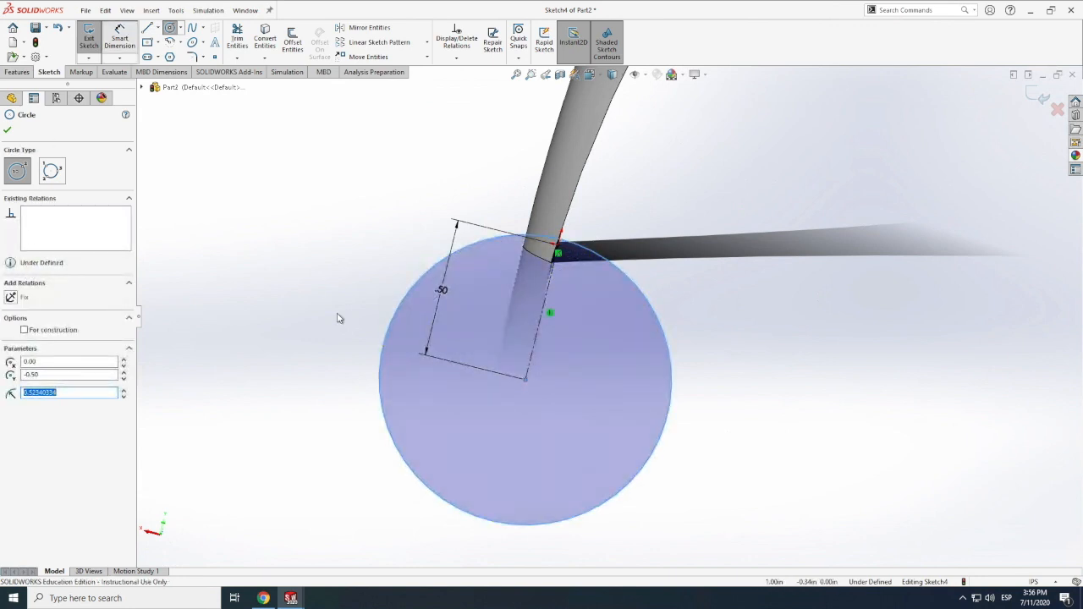
click(392, 346)
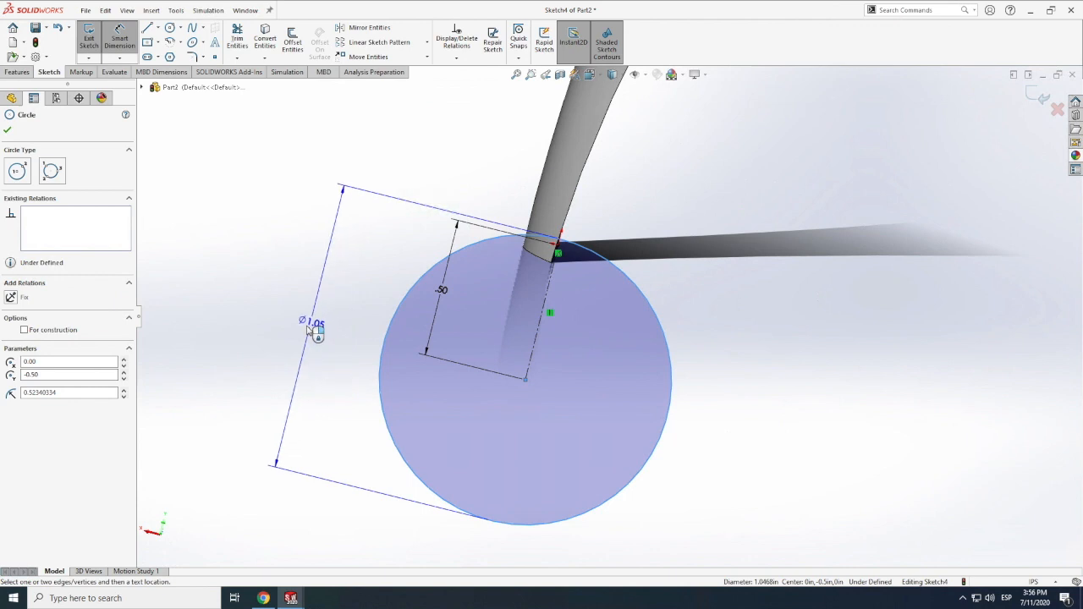
click(310, 328)
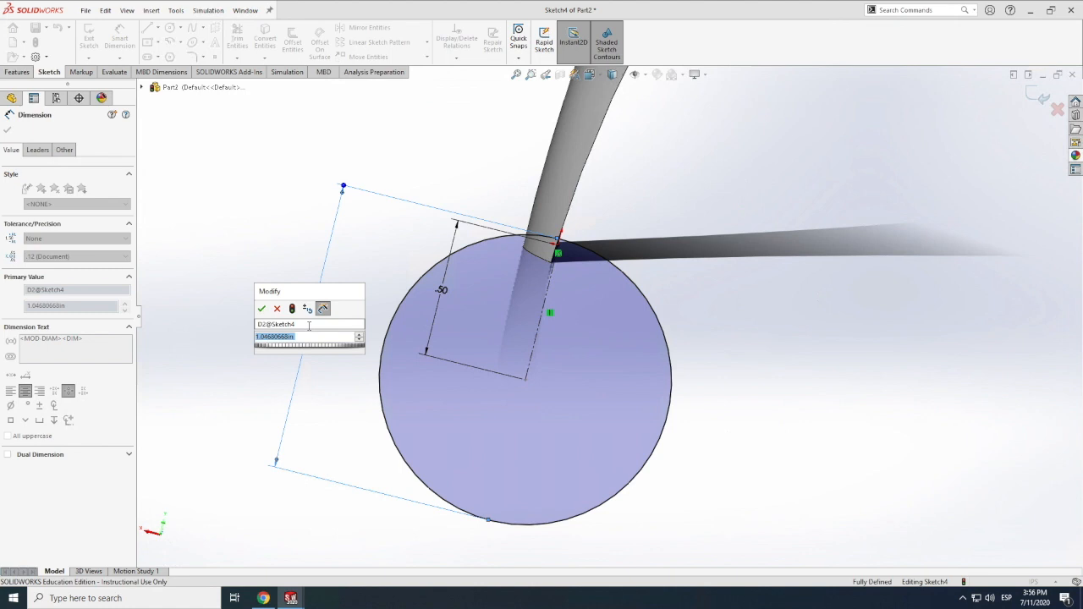
text(10)
key(Return)
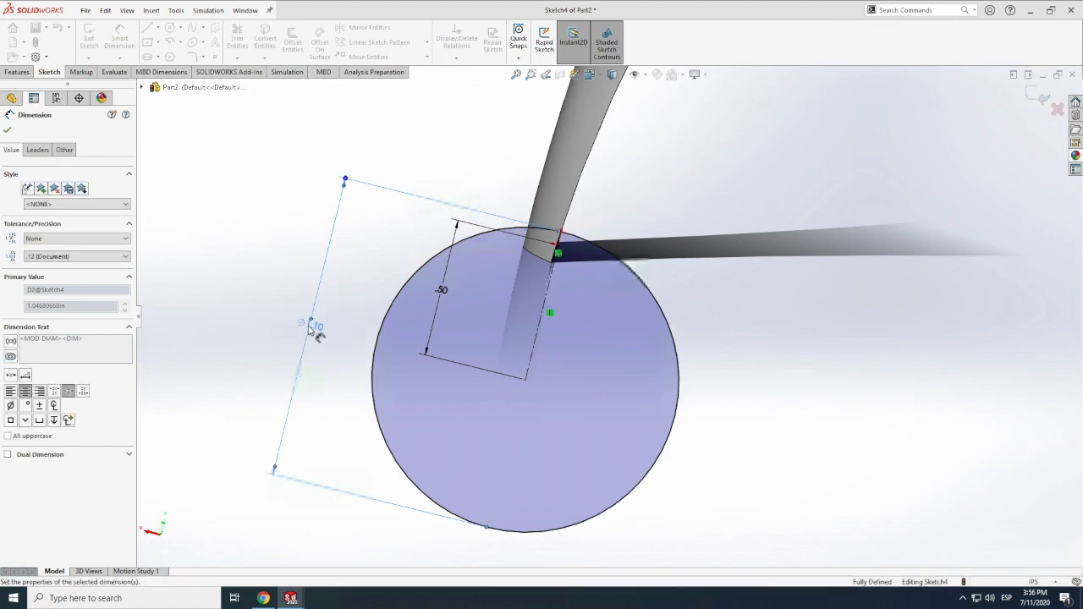
- Change the circle's diameter dimension to 1.05 in
scroll(313, 332, up, 4)
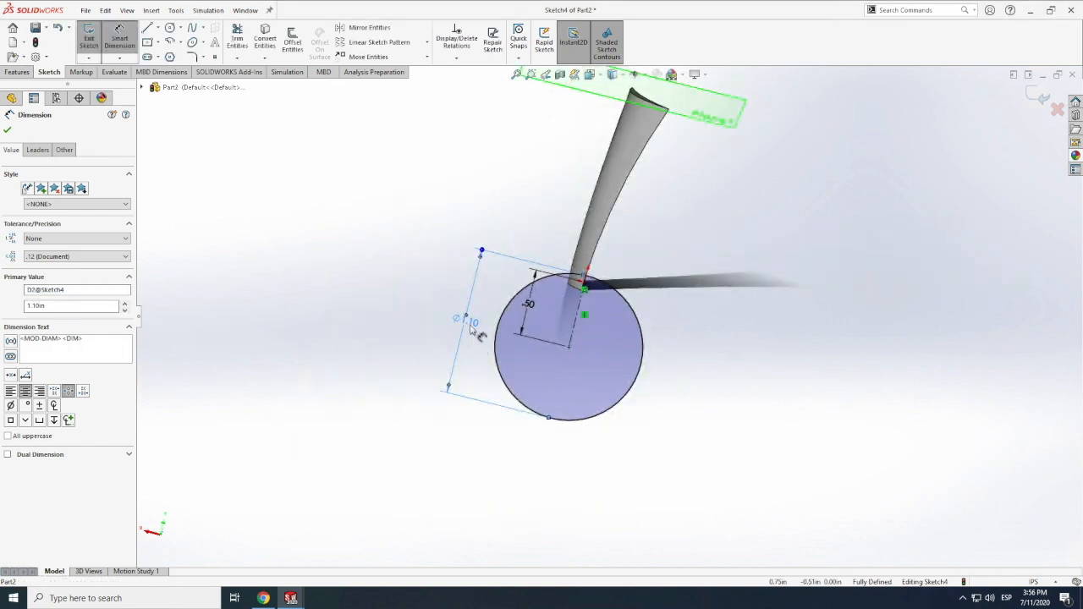
double_click(472, 330)
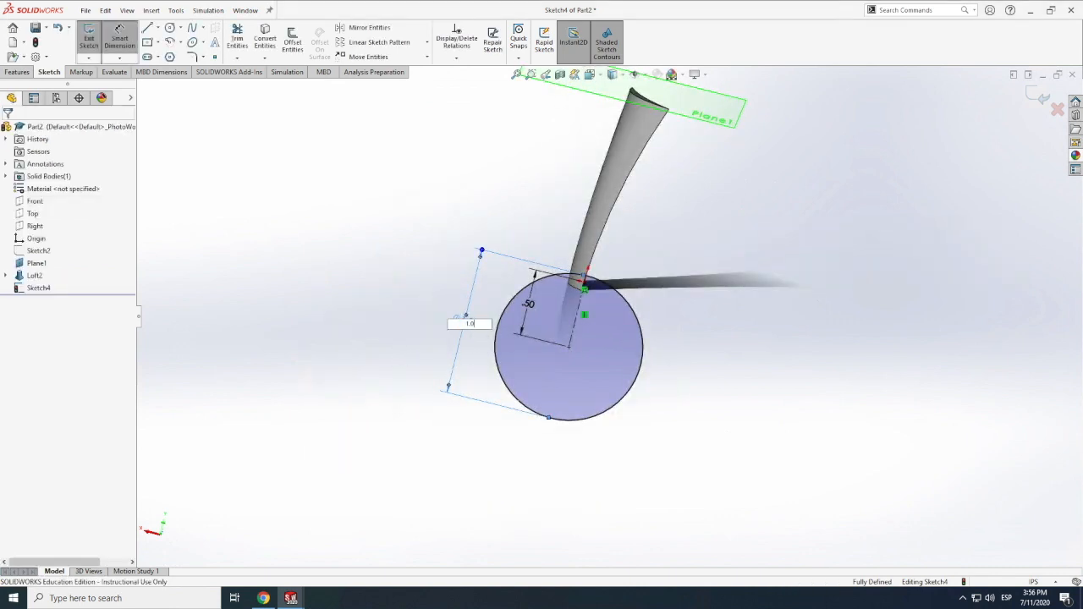
key(Return)
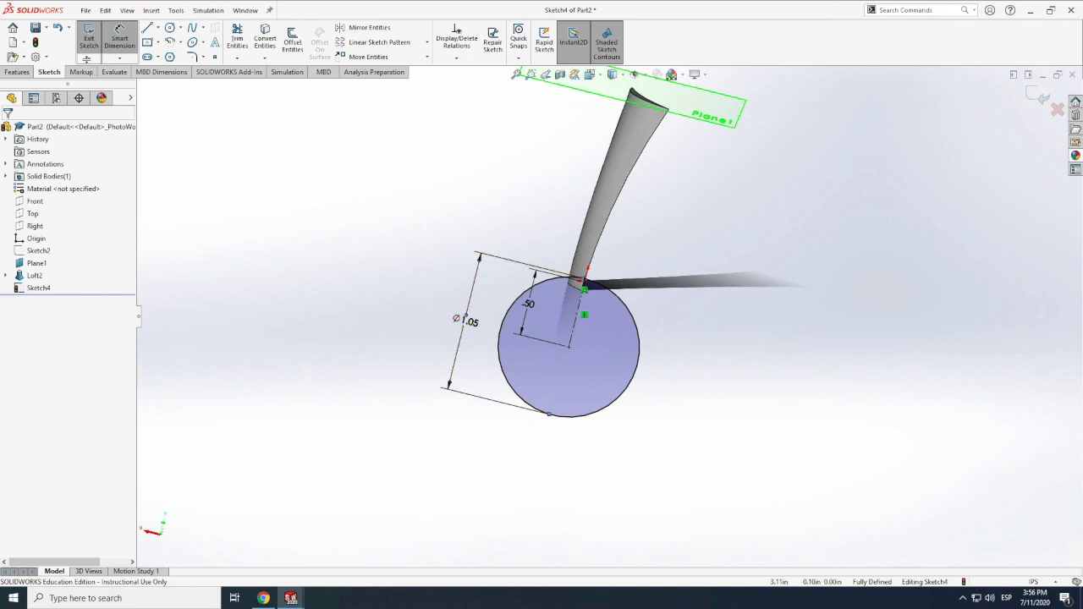
- Set up a boss extrusion of the circle, 0.10 in deep, with a second blind direction of 1.00 in
click(127, 11)
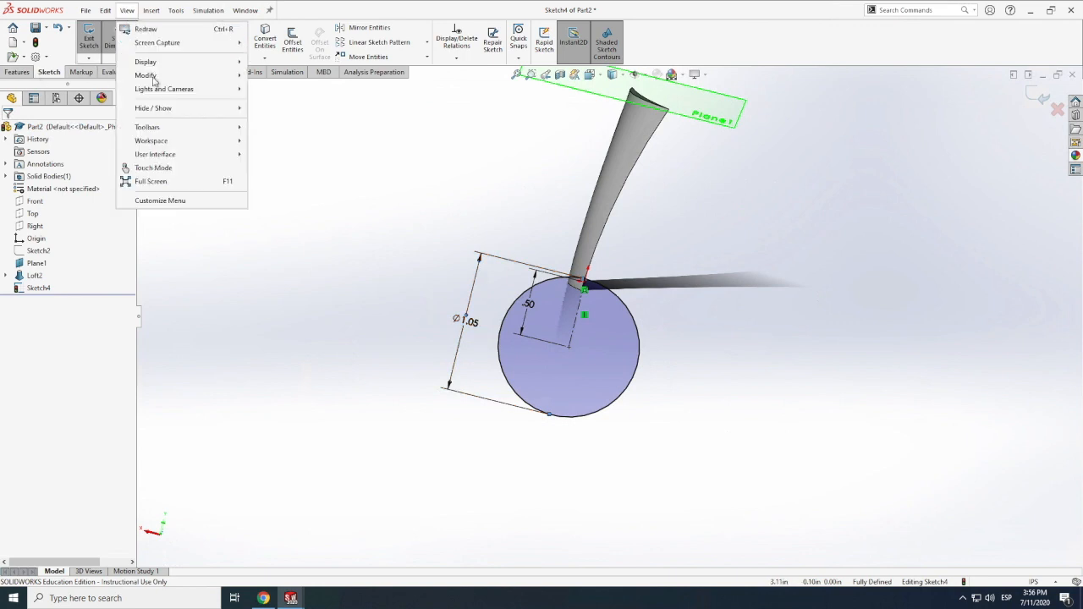
mouse_move(156, 78)
click(269, 144)
drag(425, 252, 346, 253)
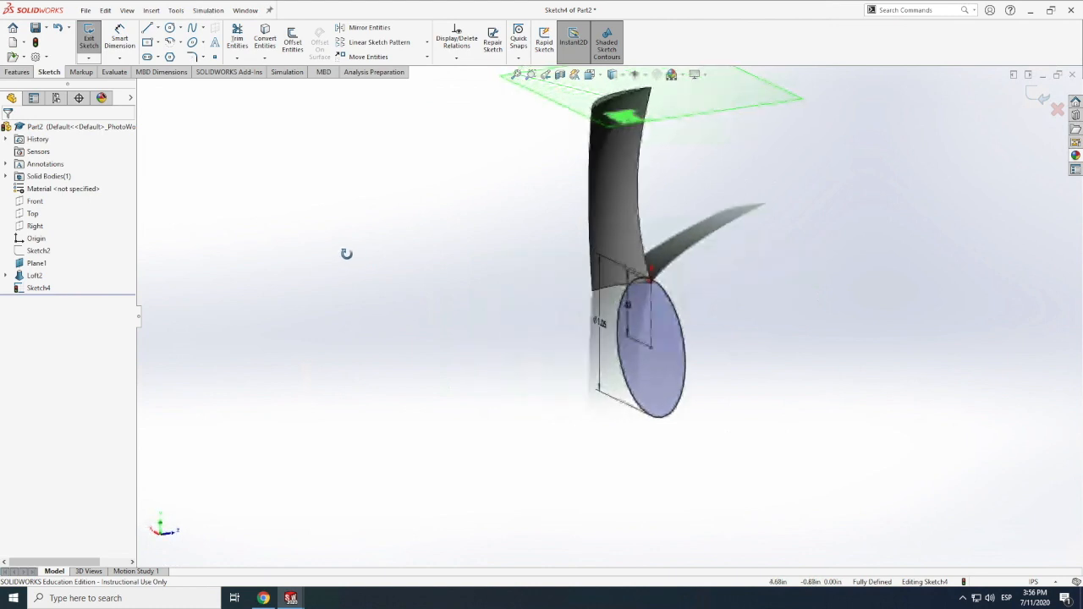
click(17, 71)
click(93, 40)
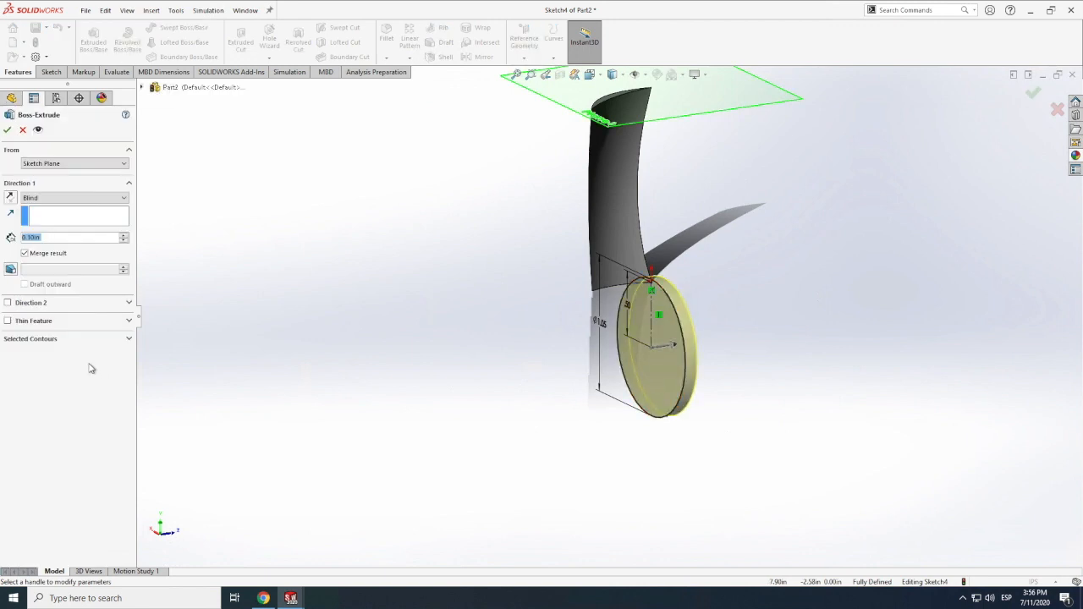
click(8, 303)
click(47, 334)
text(1)
key(Return)
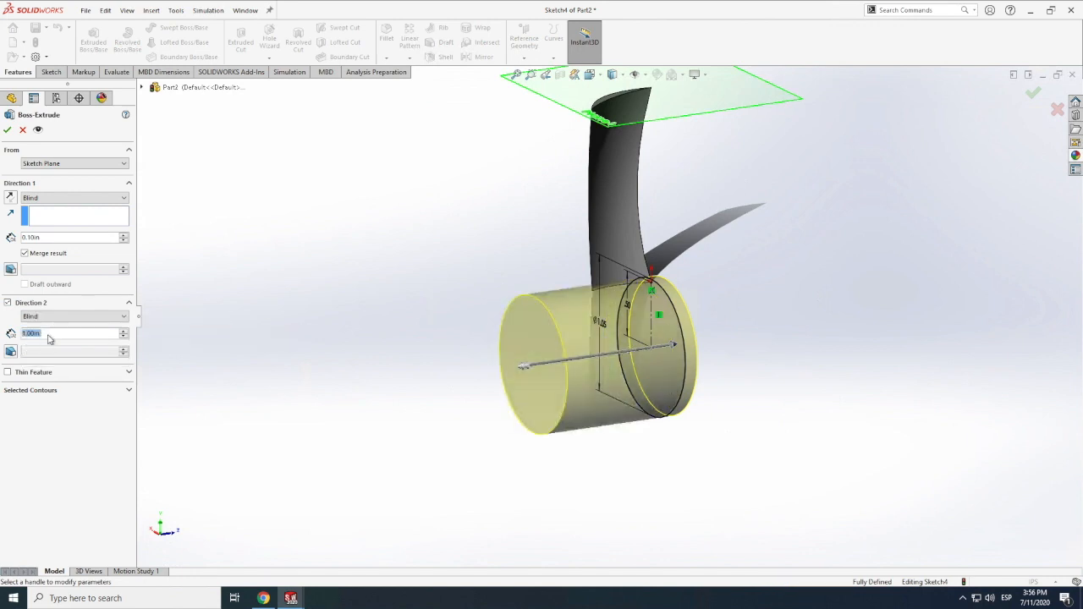
- Set the second direction's depth to 0.60 in and complete the boss extrusion
text(0.5)
key(Return)
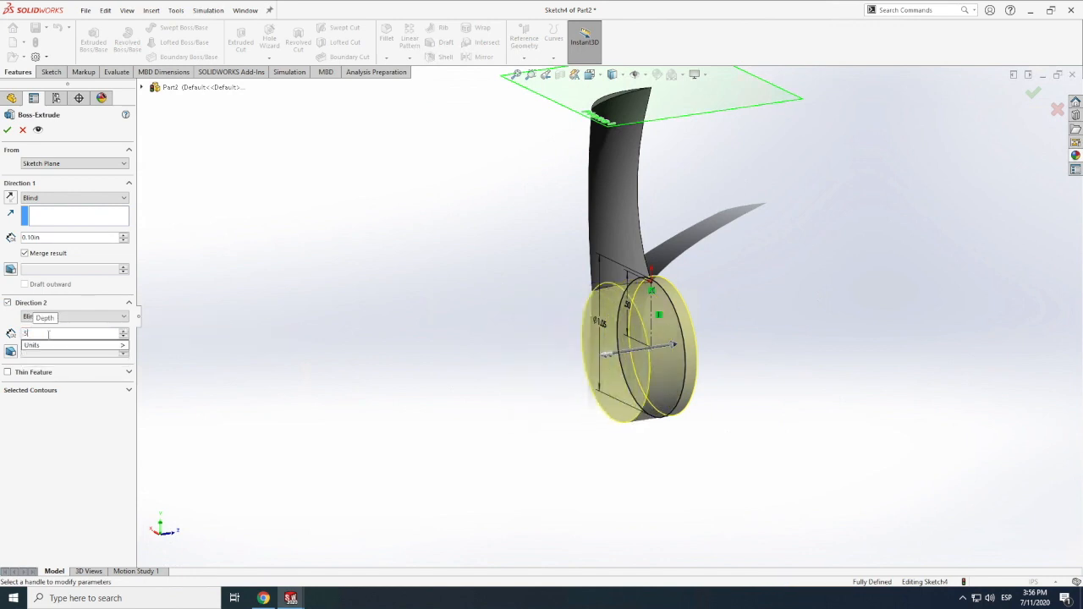
scroll(49, 339, up, 1)
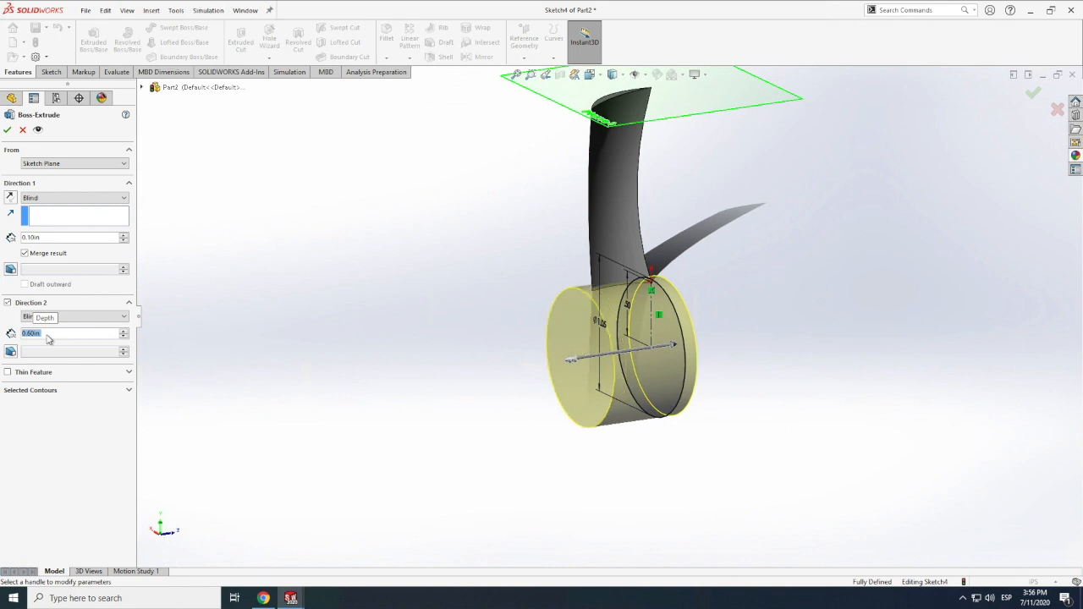
scroll(428, 355, down, 5)
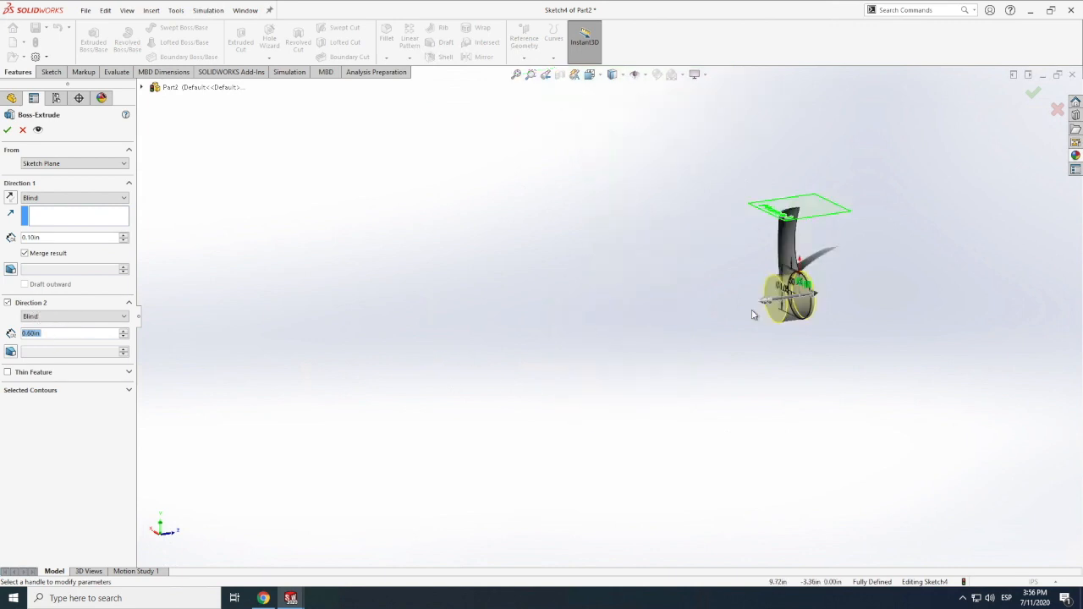
scroll(827, 280, up, 3)
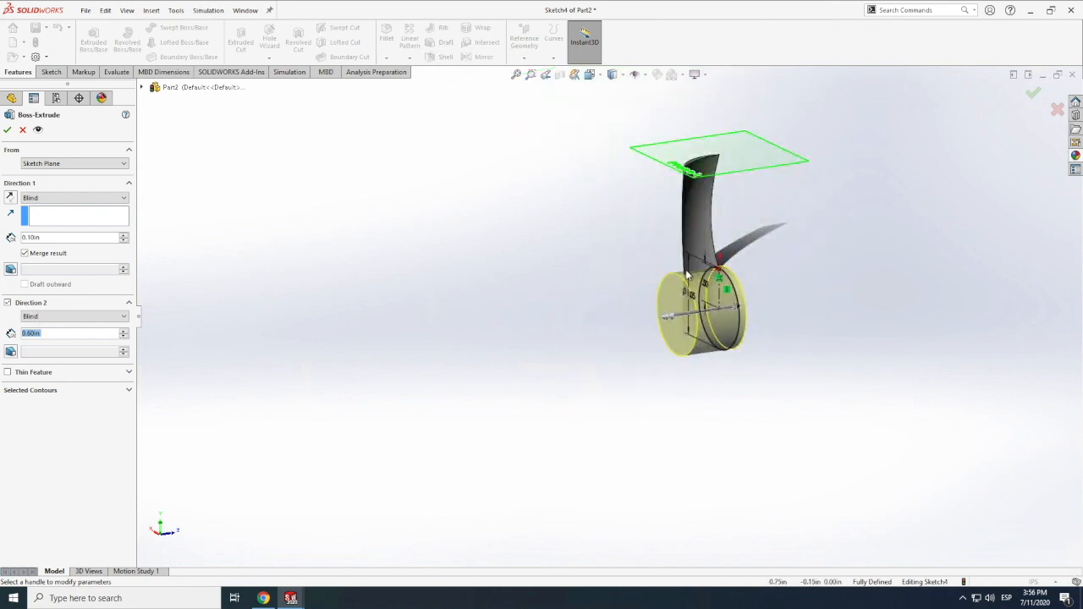
key(Return)
click(717, 425)
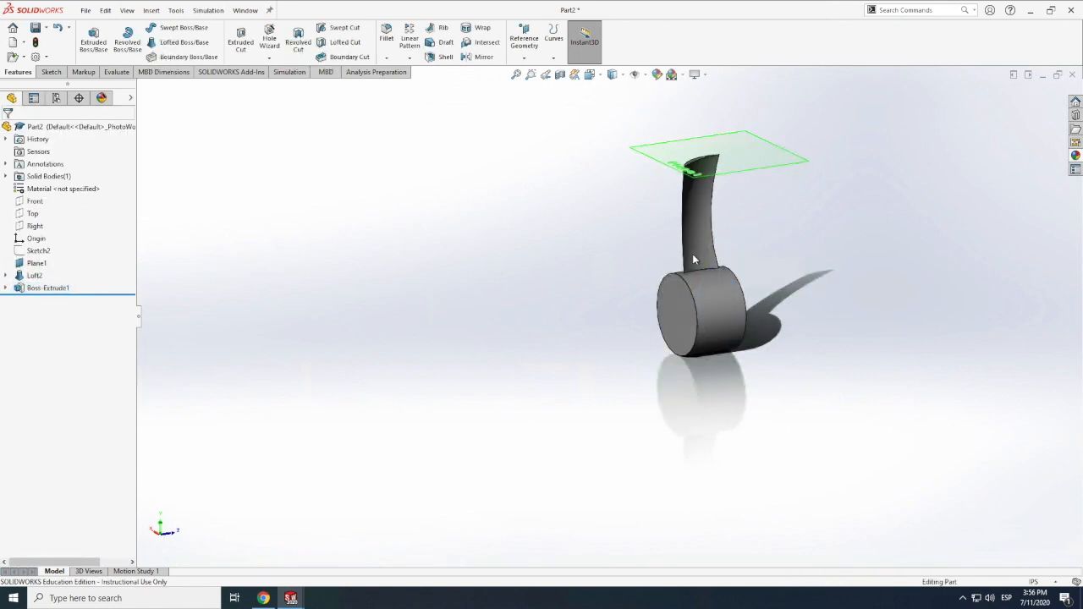
- Start a new sketch on the Right plane
scroll(697, 271, up, 4)
scroll(683, 279, down, 5)
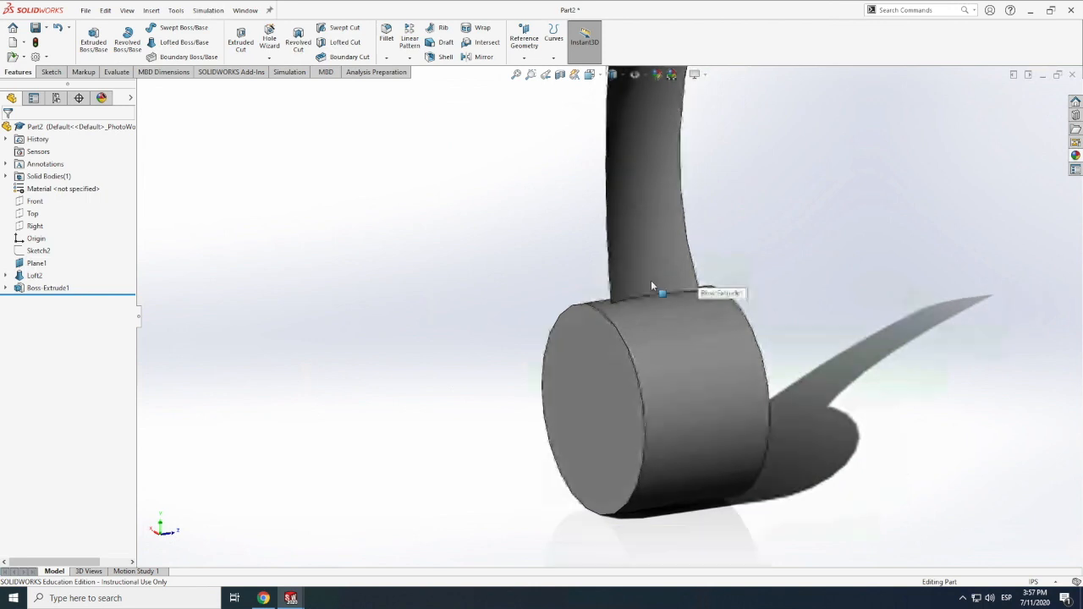
scroll(682, 296, up, 1)
scroll(682, 311, down, 5)
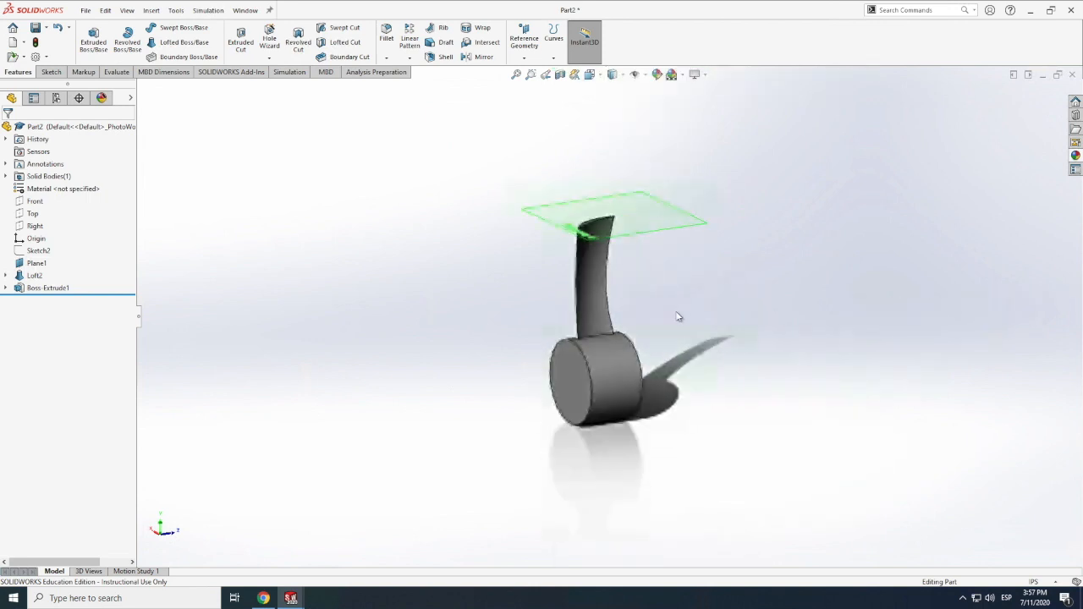
scroll(592, 362, up, 2)
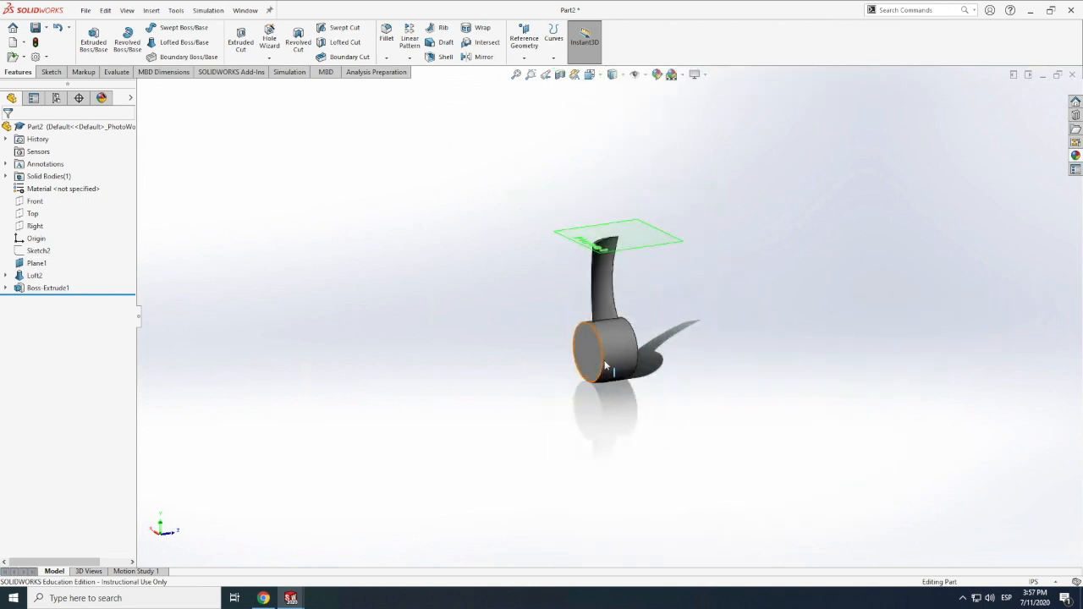
click(34, 226)
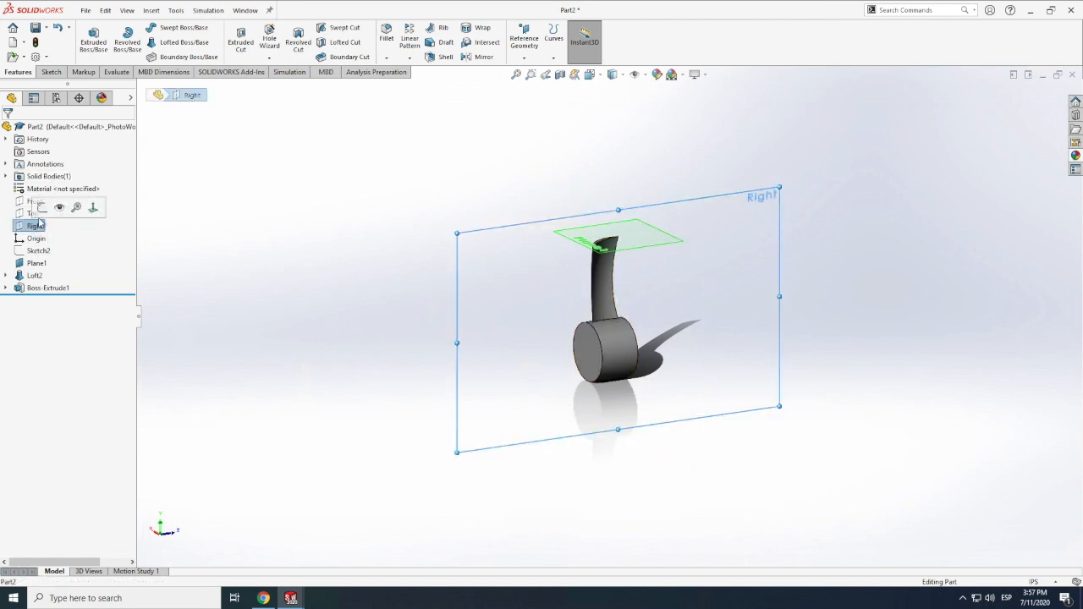
click(51, 72)
click(89, 38)
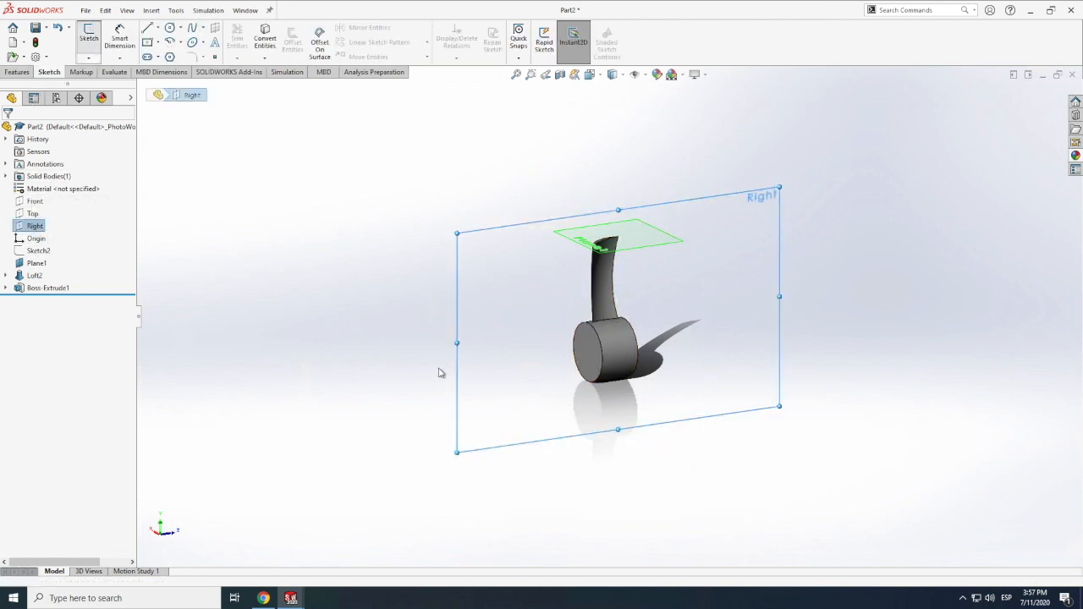
click(474, 359)
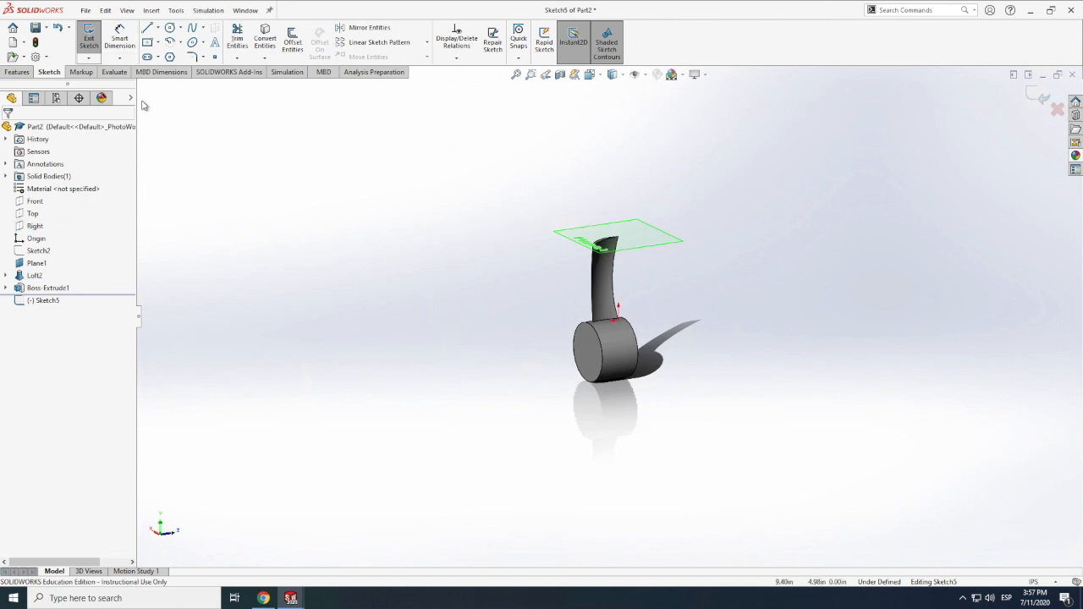
- Draw a vertical centerline from the origin down into the hub
click(158, 28)
click(171, 58)
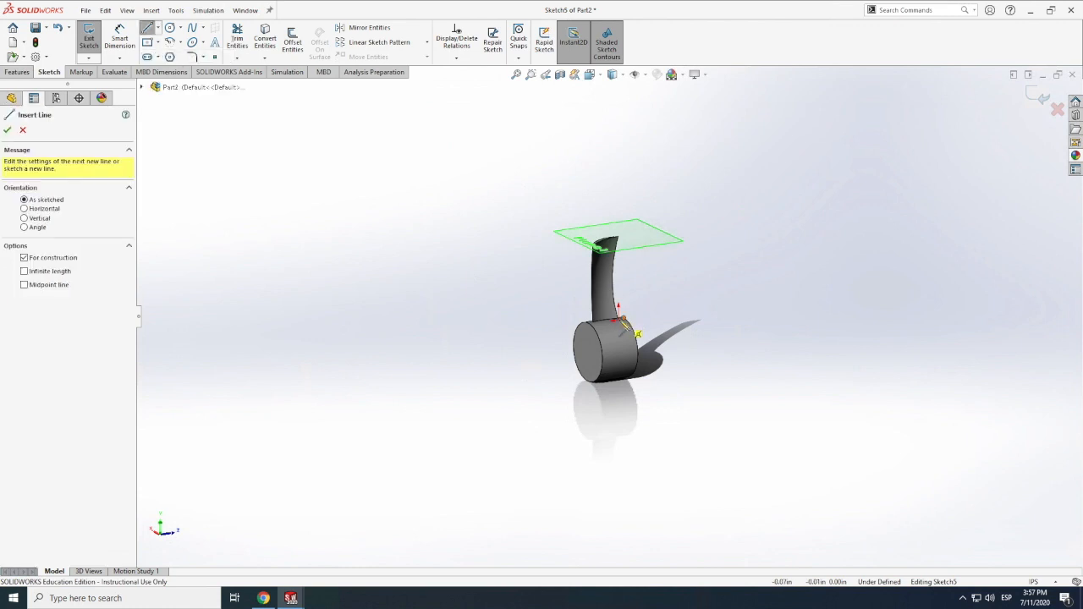
click(624, 341)
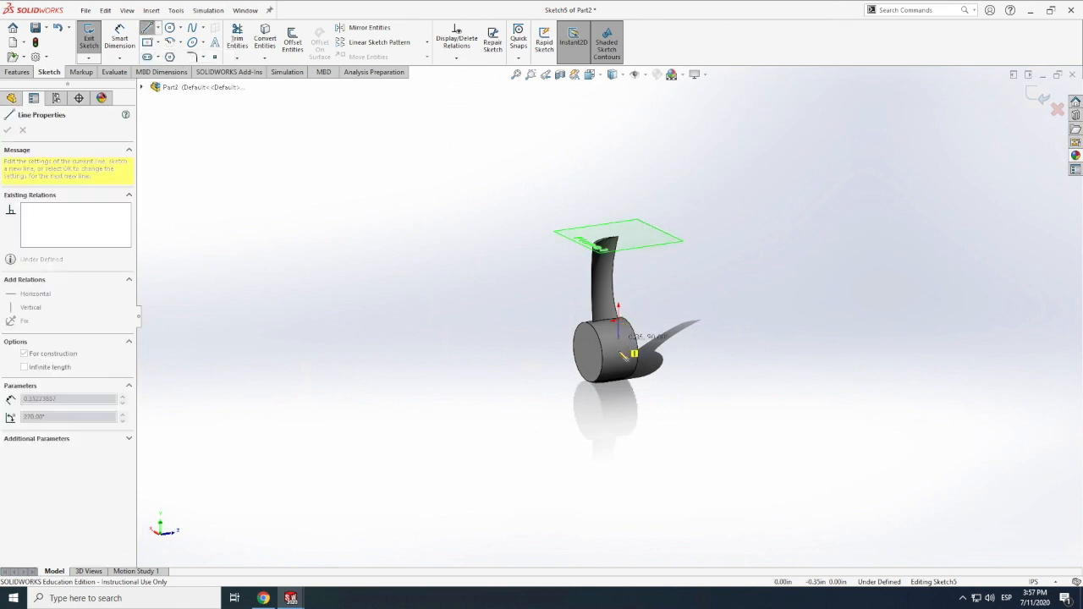
double_click(619, 351)
key(Escape)
- Dimension the vertical centerline's length to 0.5 in
click(120, 35)
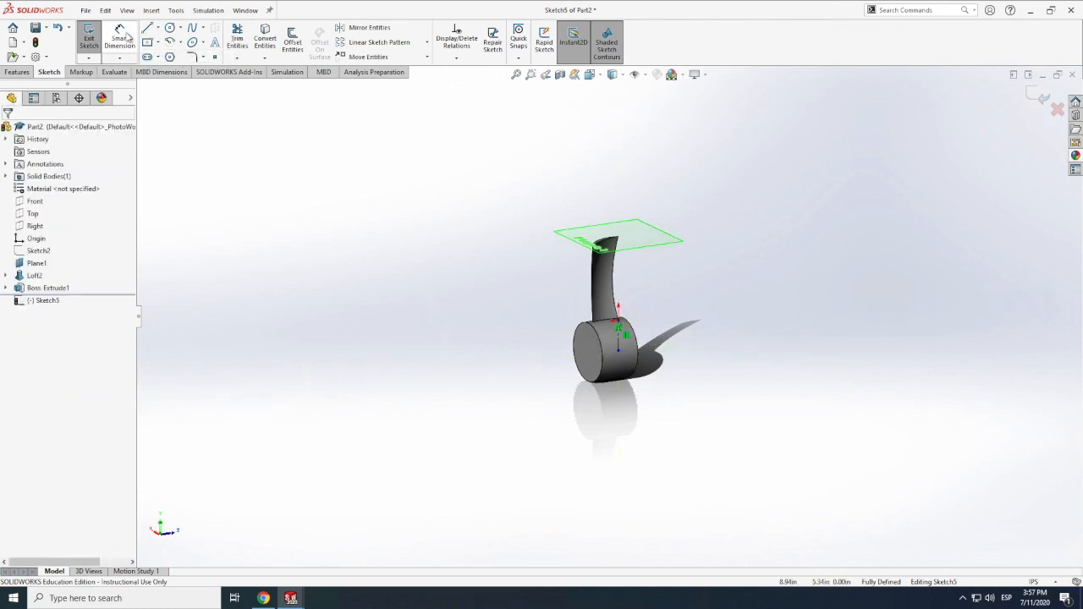
click(664, 334)
click(681, 339)
text(0.5)
key(Return)
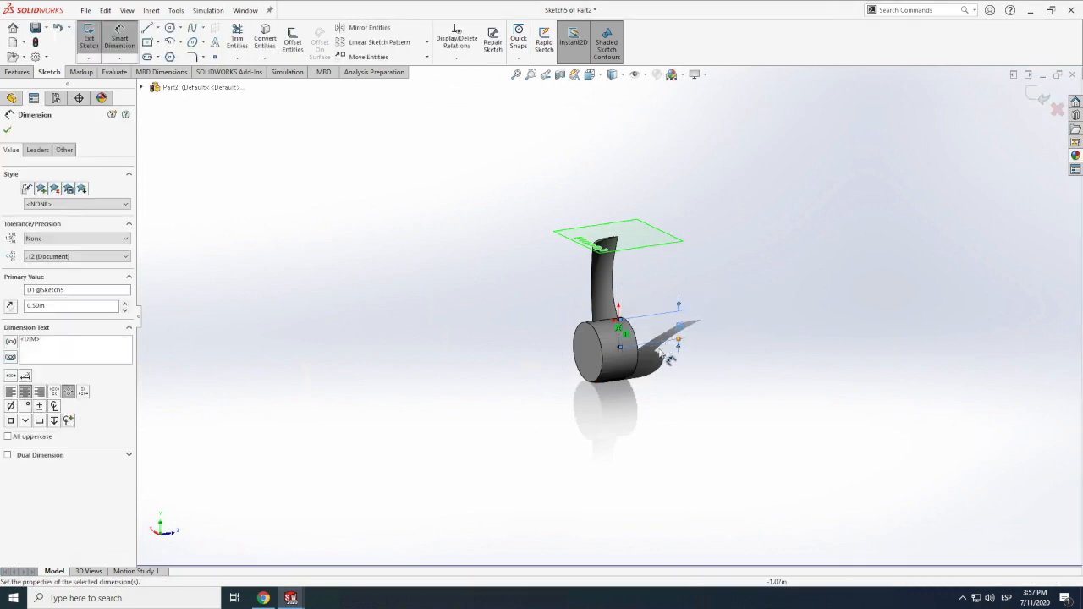
- Draw a horizontal centerline about 1.62 in long from the vertical centerline's lower end out past the hub's end face
click(158, 29)
click(169, 53)
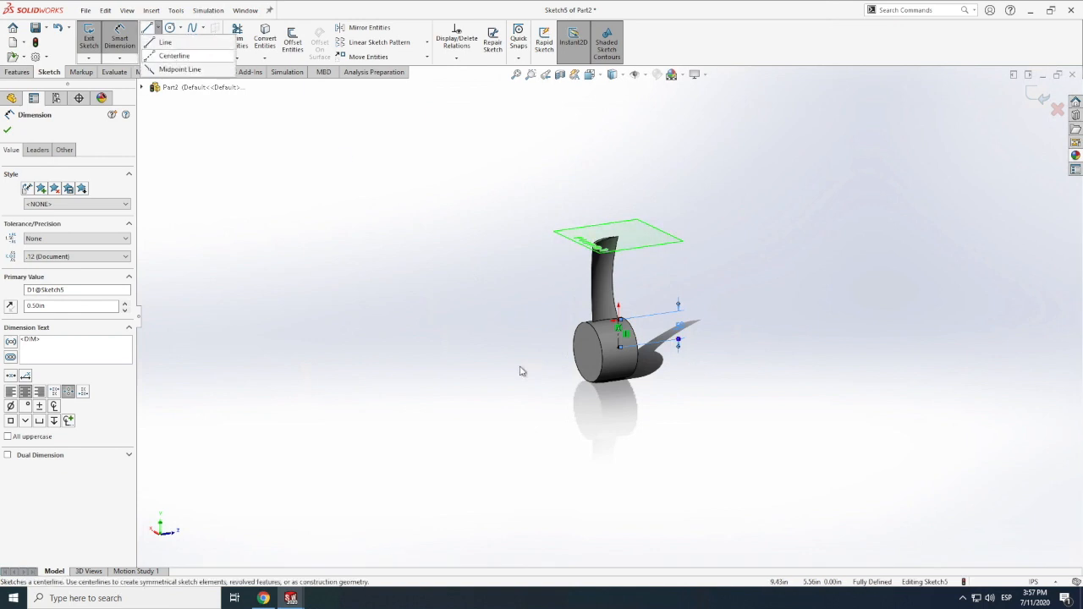
click(574, 364)
click(539, 354)
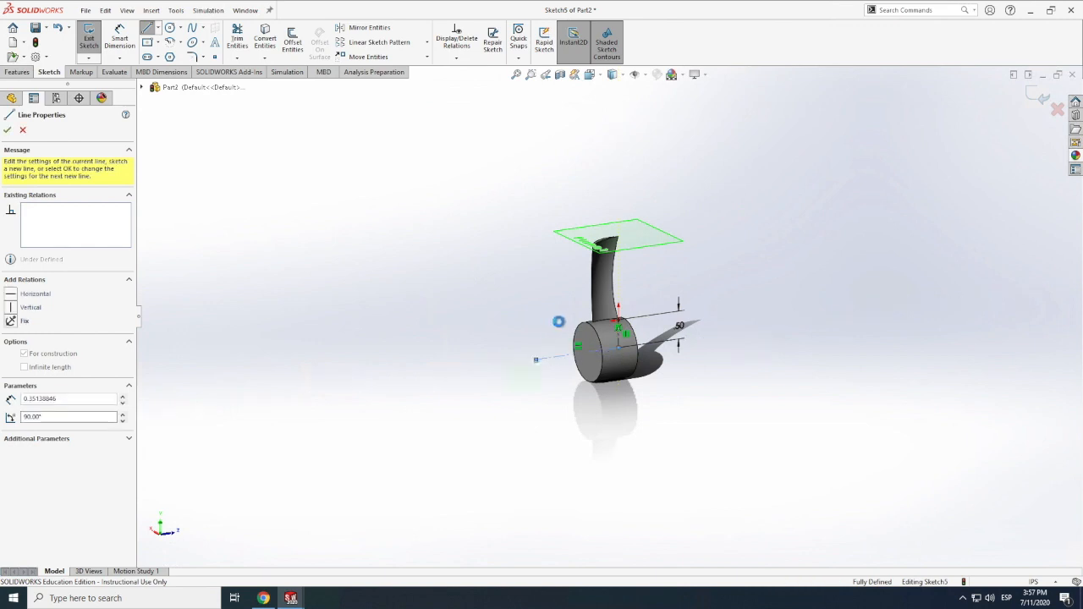
key(Escape)
scroll(601, 357, down, 4)
click(120, 41)
scroll(522, 371, up, 1)
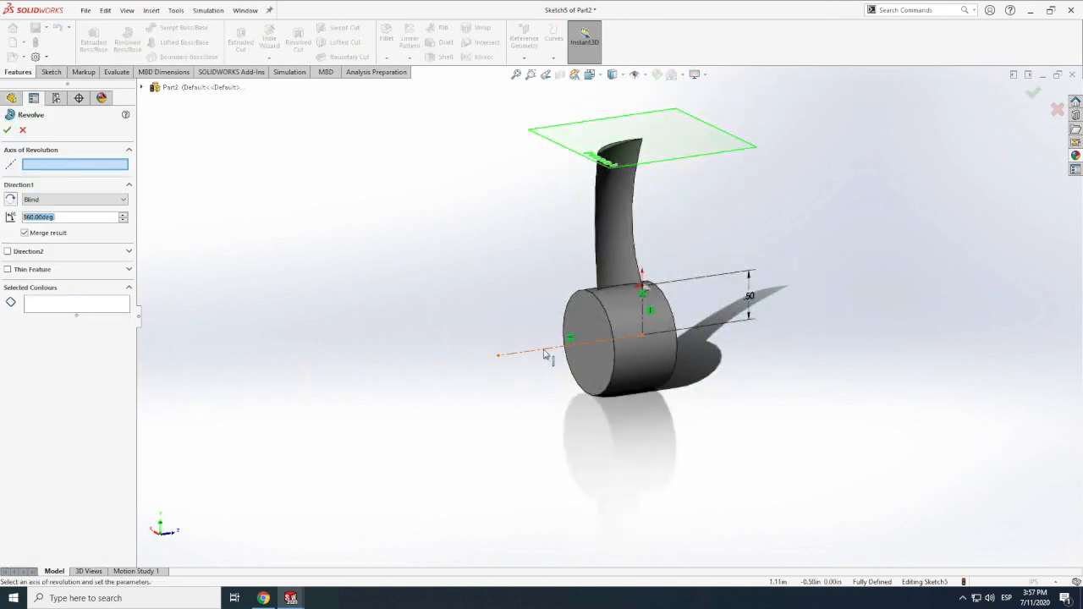
click(23, 130)
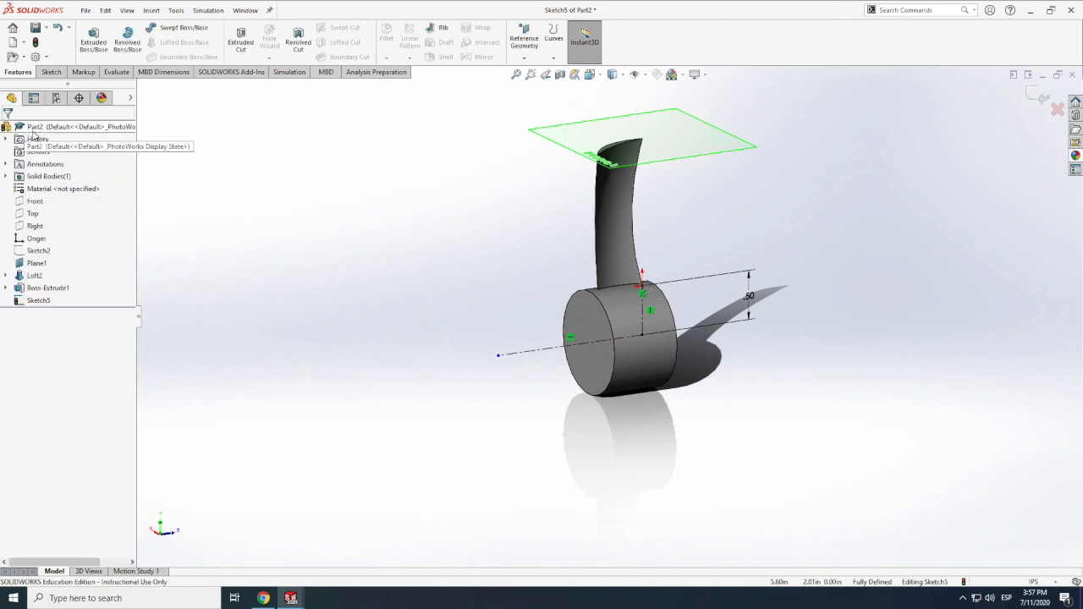
click(51, 72)
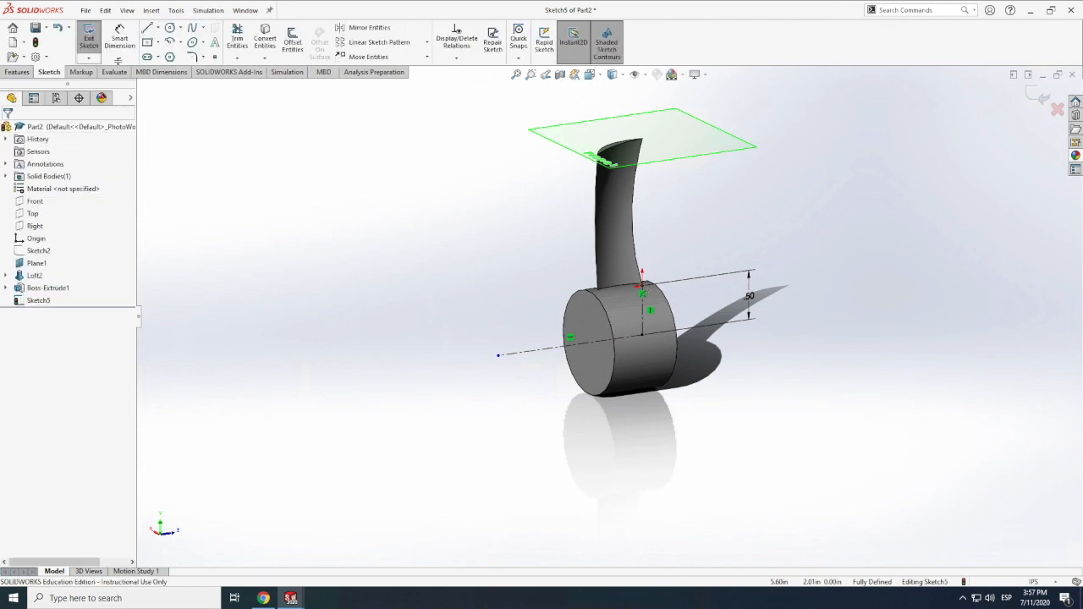
- Dimension the horizontal centerline at 1 in and revise that value to 1.25 in
click(546, 354)
click(561, 415)
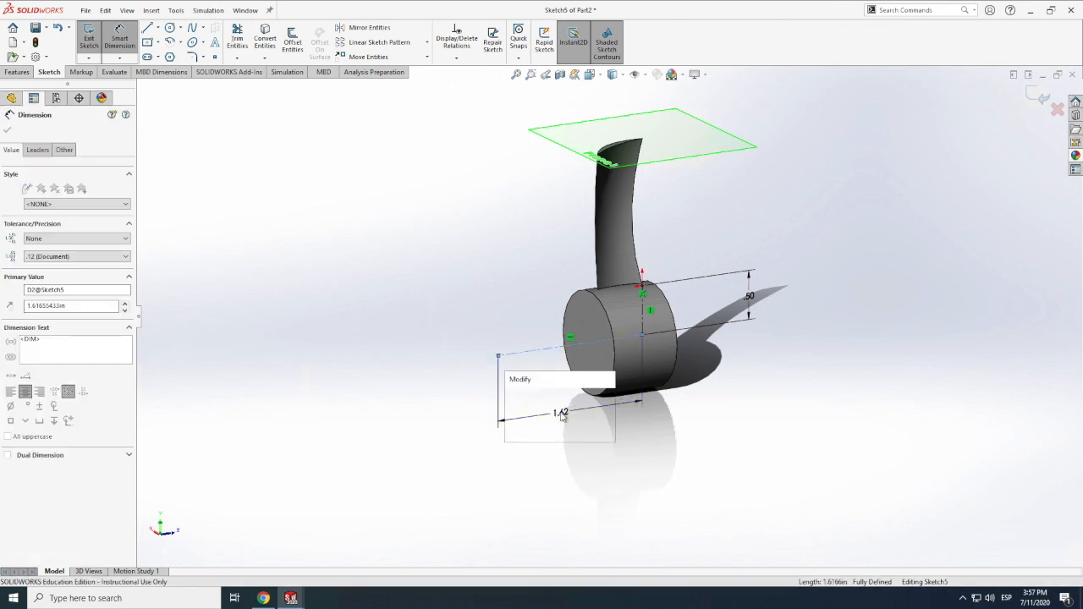
text(1)
key(Return)
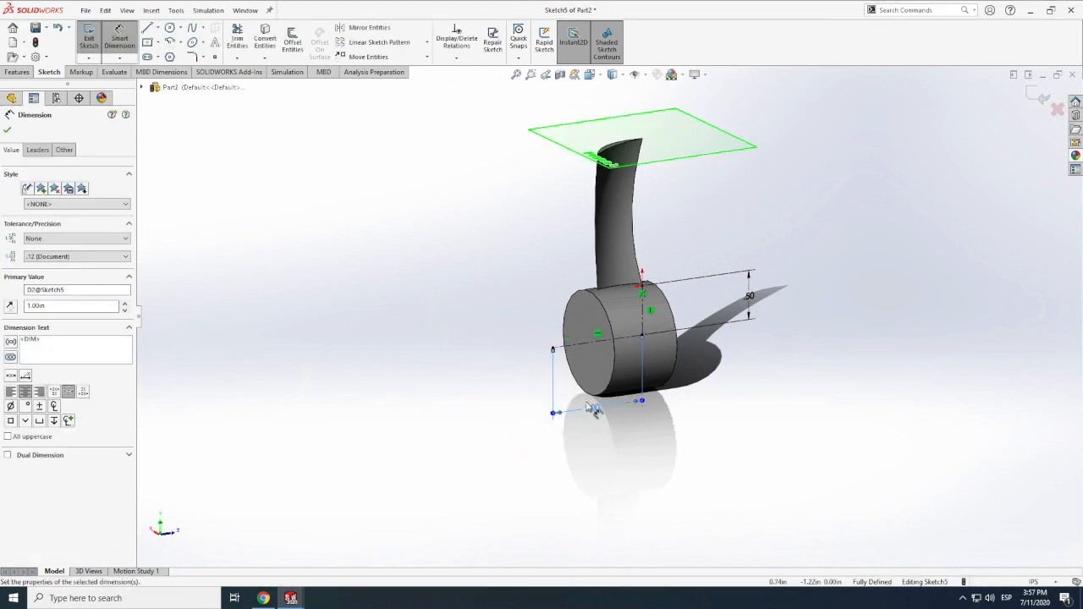
double_click(592, 409)
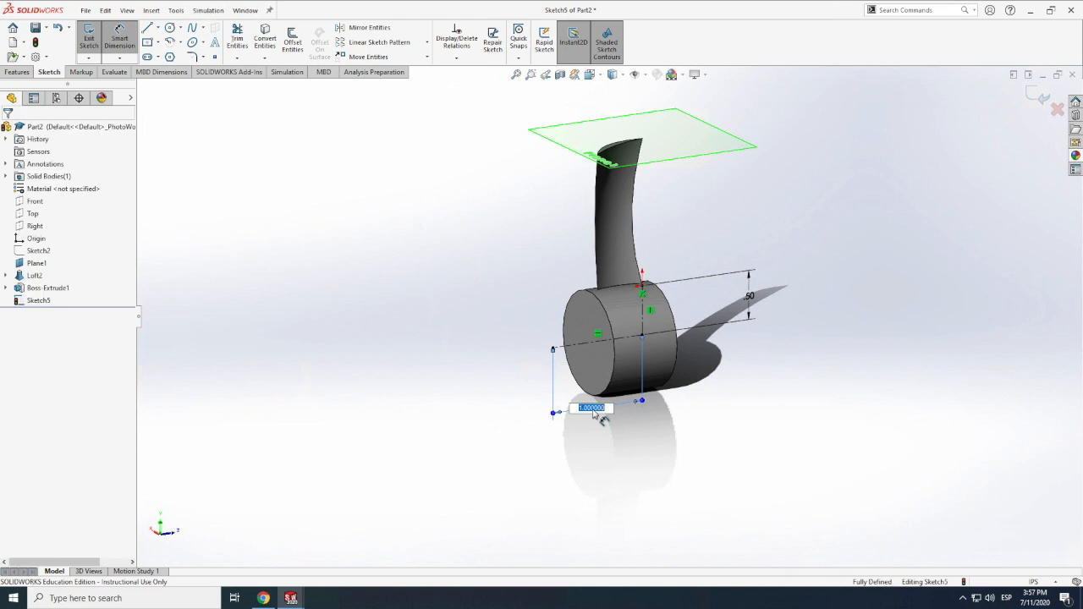
key(Return)
scroll(619, 341, down, 2)
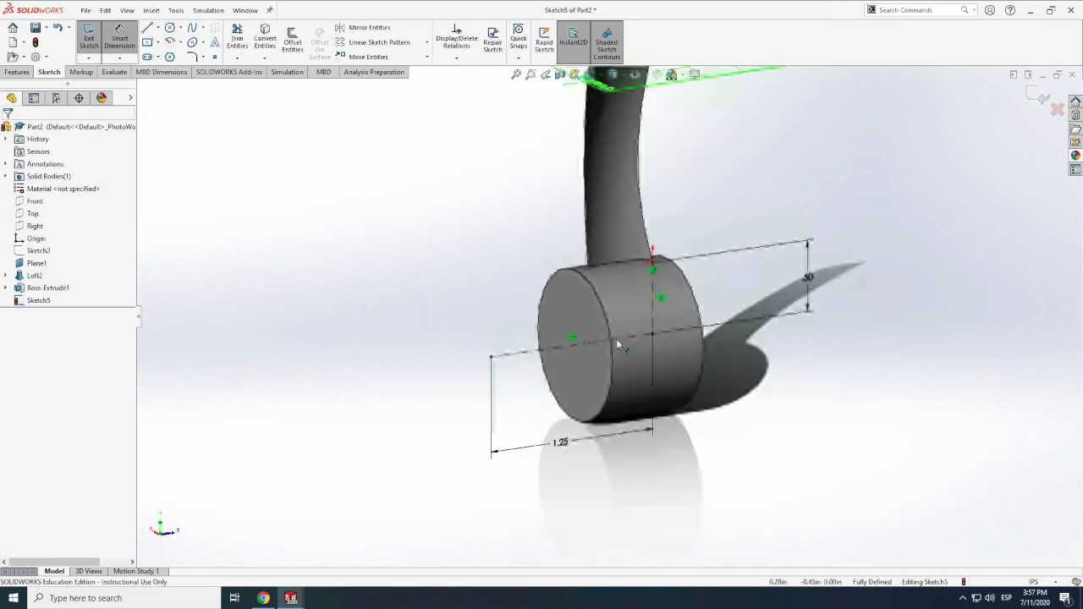
scroll(617, 337, down, 1)
key(Escape)
- Draw solid lines along the horizontal centerline, up the vertical centerline to the origin, and about 0.17 in above it
click(149, 29)
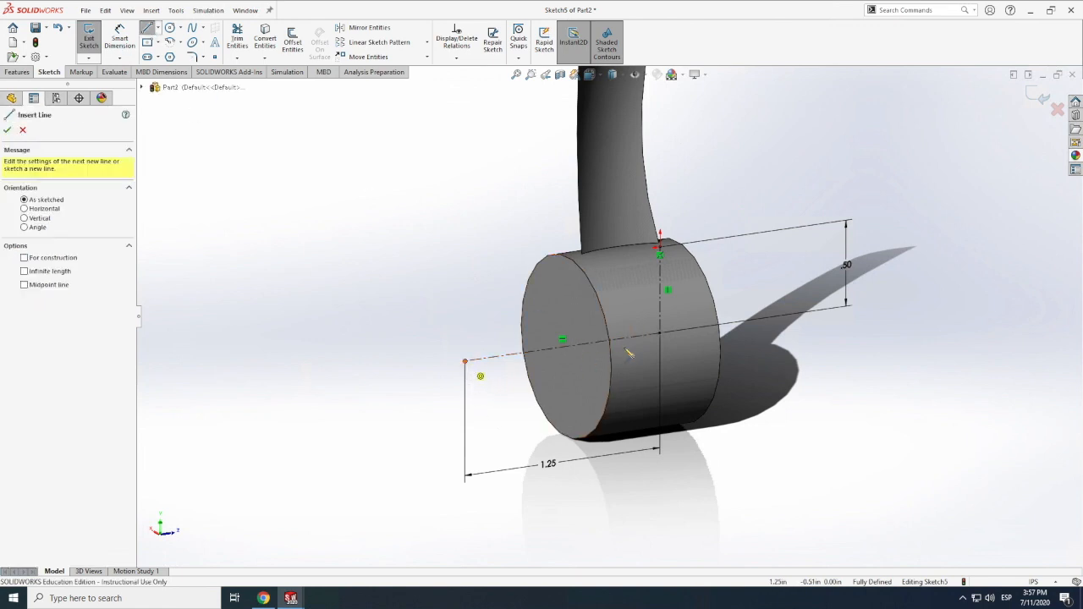
click(659, 335)
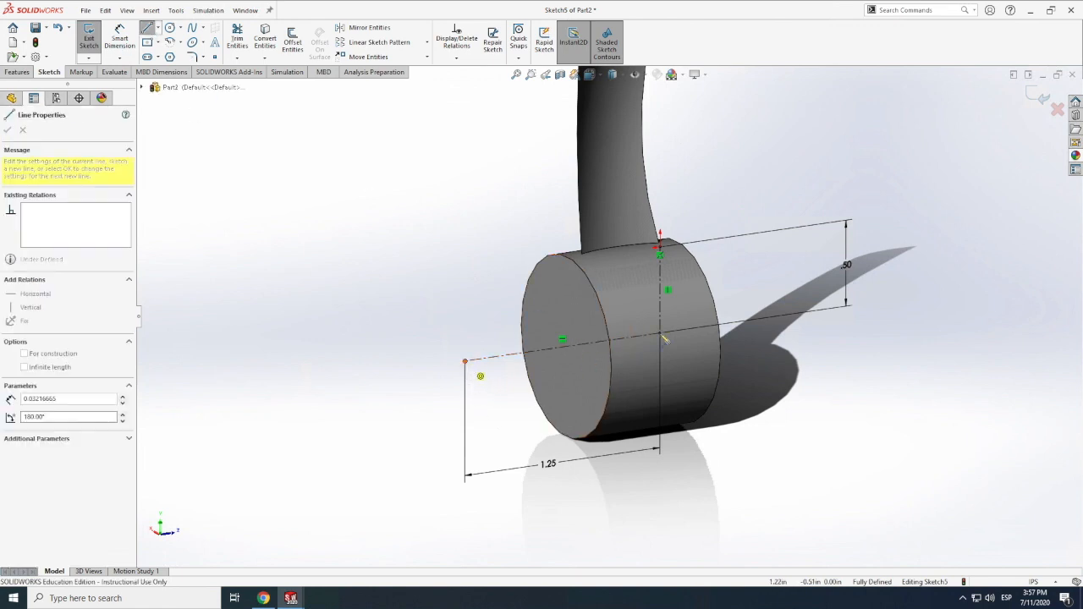
click(660, 247)
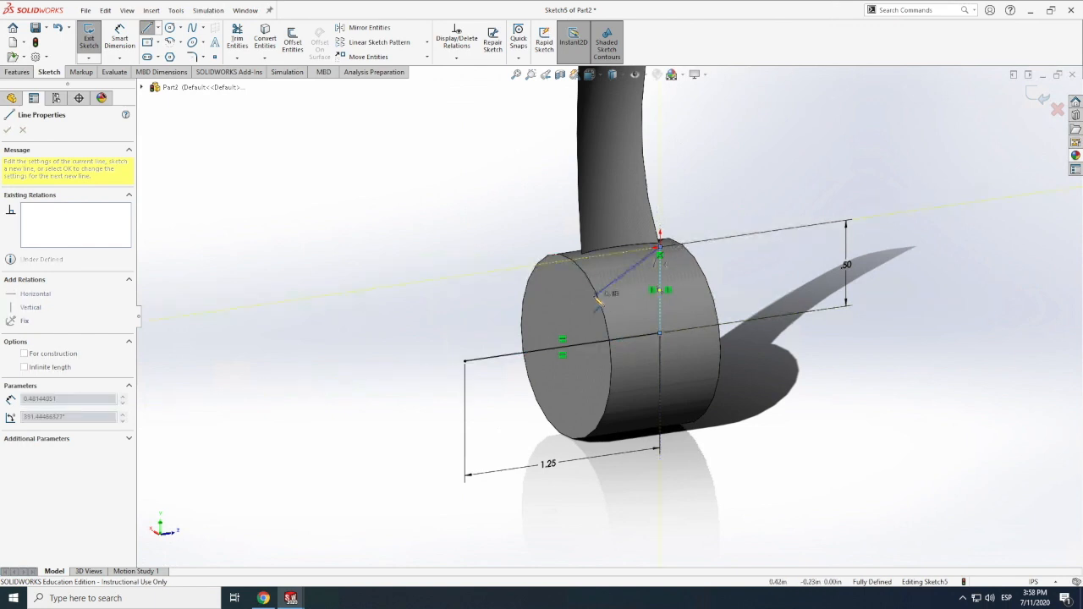
double_click(672, 217)
- Dimension the short vertical line above the origin, keeping its drawn length
click(119, 38)
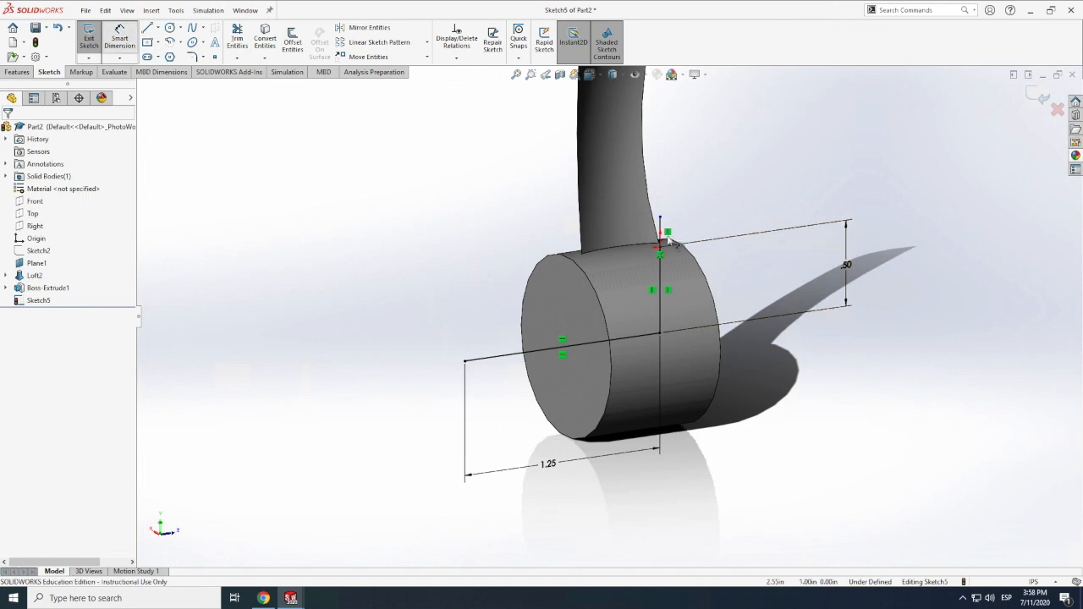
click(707, 230)
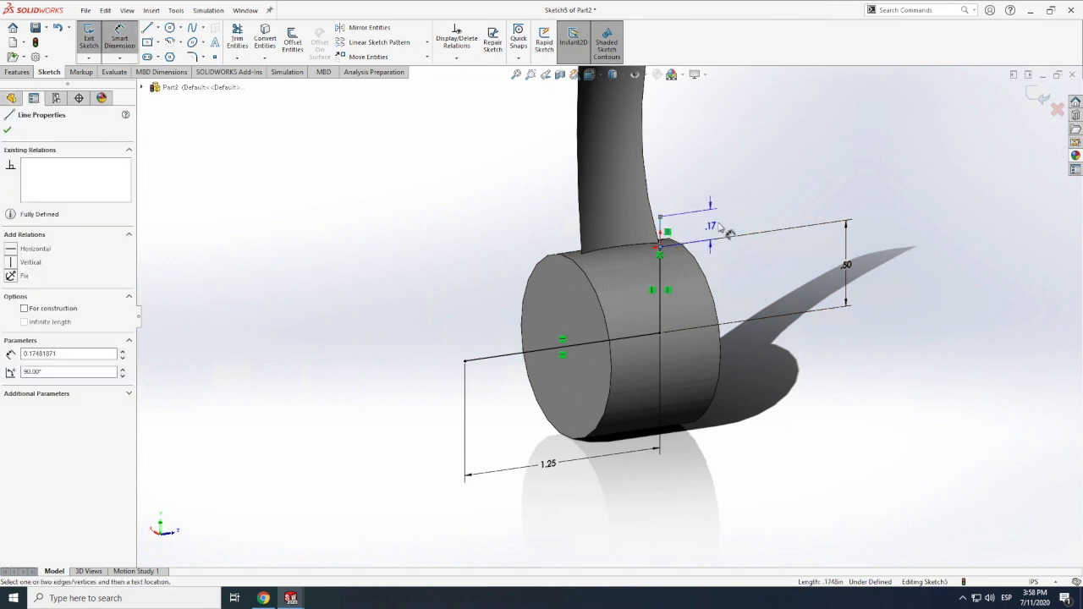
click(723, 220)
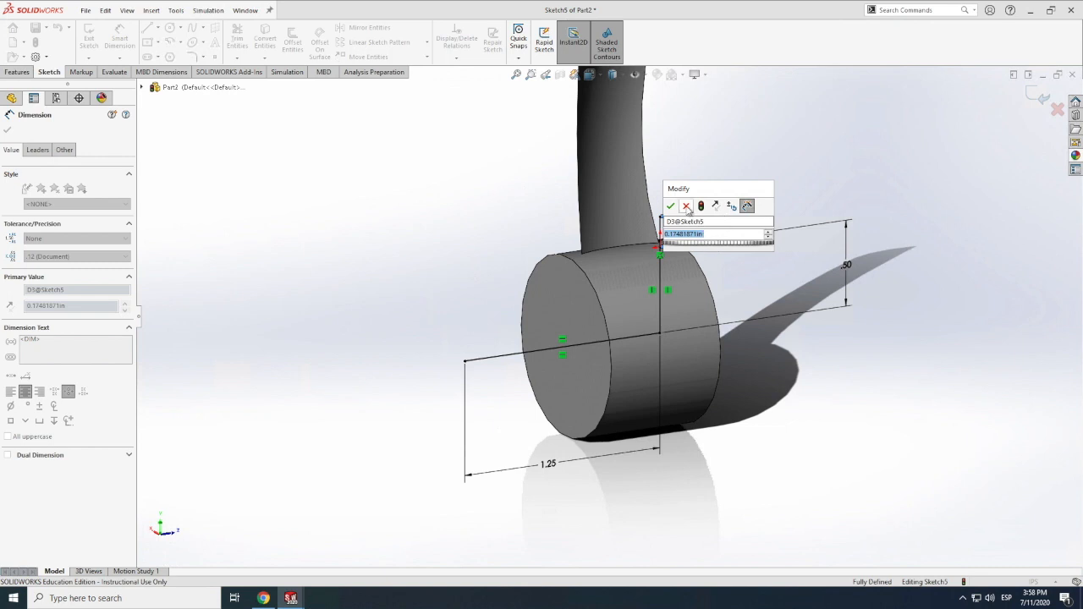
click(686, 207)
key(Escape)
- Delete the solid line over the vertical centerline and the short line above the origin with its dimension
click(660, 276)
key(Escape)
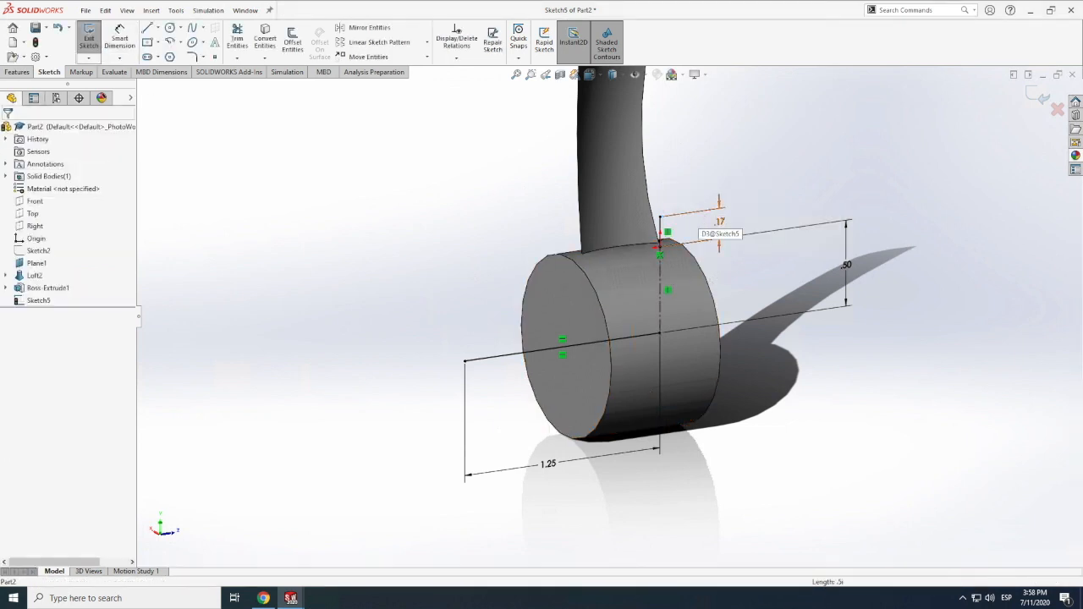
click(718, 222)
click(677, 231)
key(Delete)
click(483, 300)
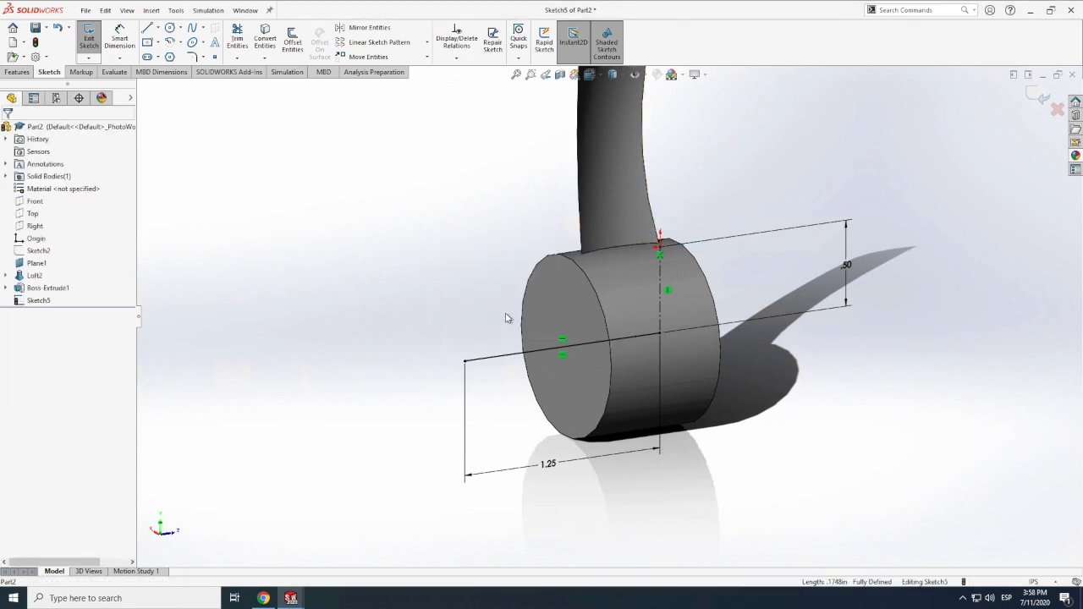
- Draw a centerline about 0.60 in long from the origin to the top of the hub's outer circular edge
scroll(453, 297, down, 1)
click(148, 28)
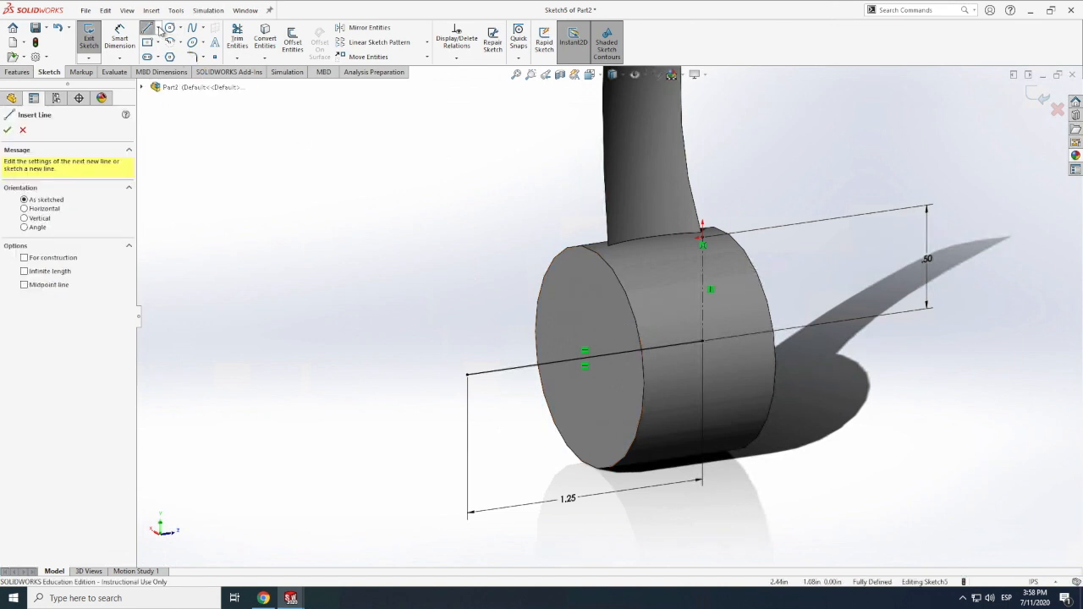
click(159, 29)
click(181, 59)
click(599, 256)
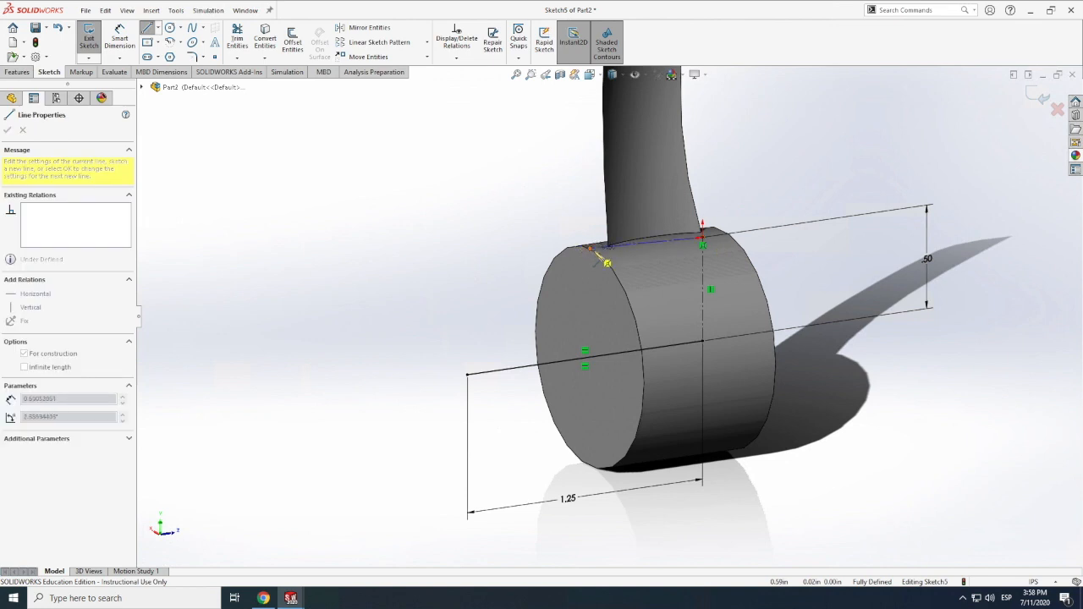
click(590, 251)
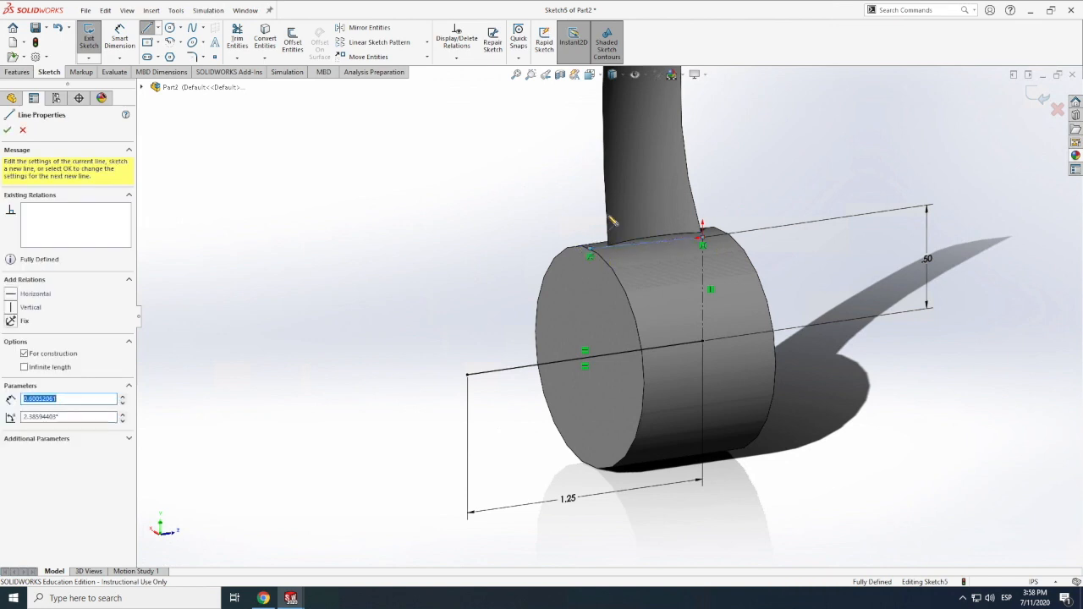
key(Escape)
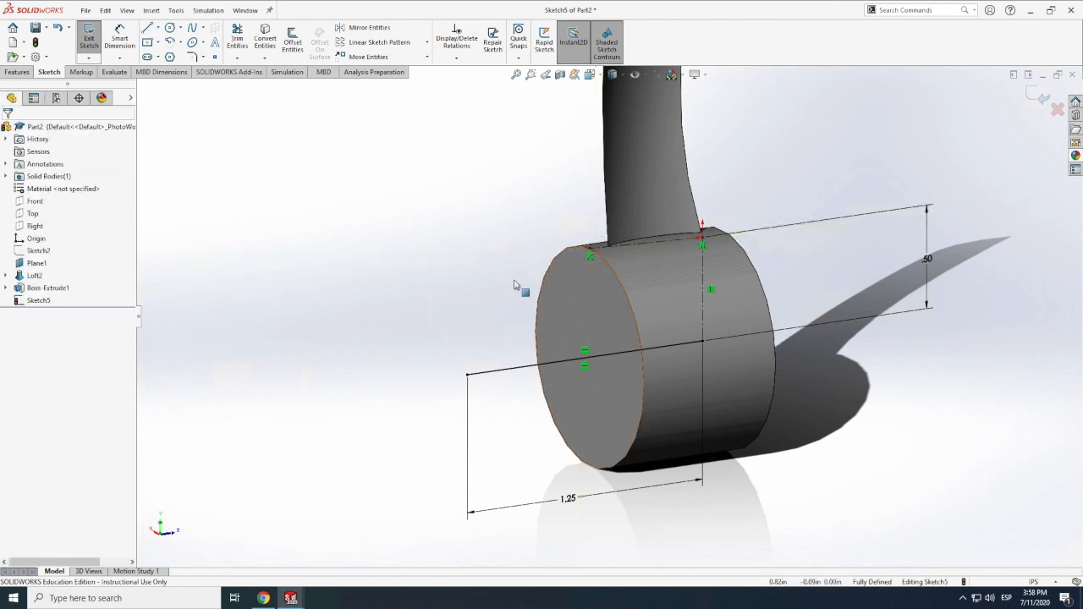
- Draw a slanted line from the horizontal centerline's outer end to the top centerline's end, and delete the solid line over the horizontal centerline
scroll(593, 311, up, 2)
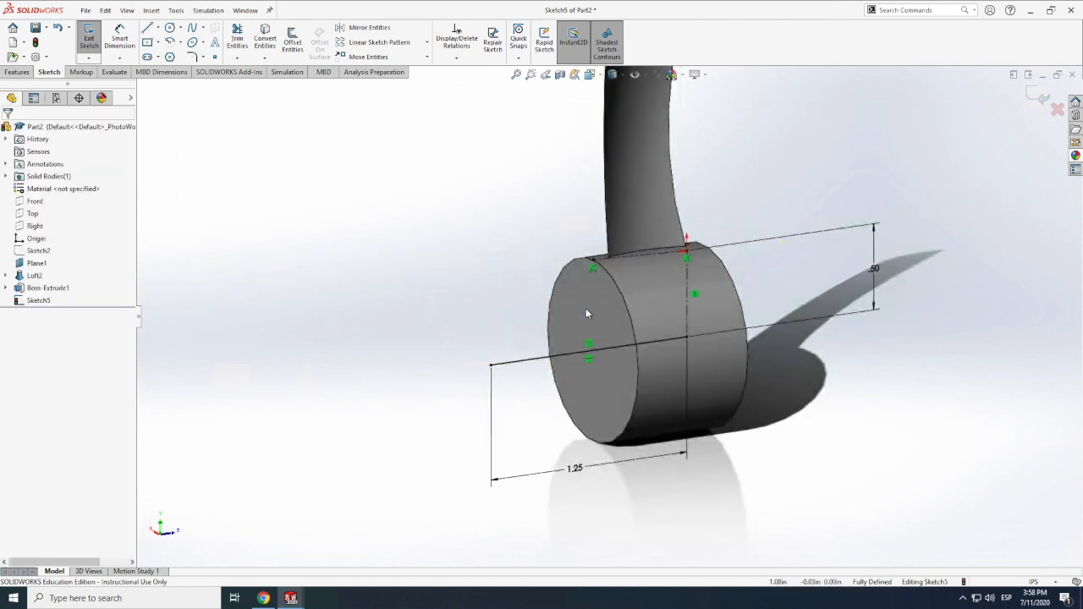
click(126, 11)
mouse_move(146, 75)
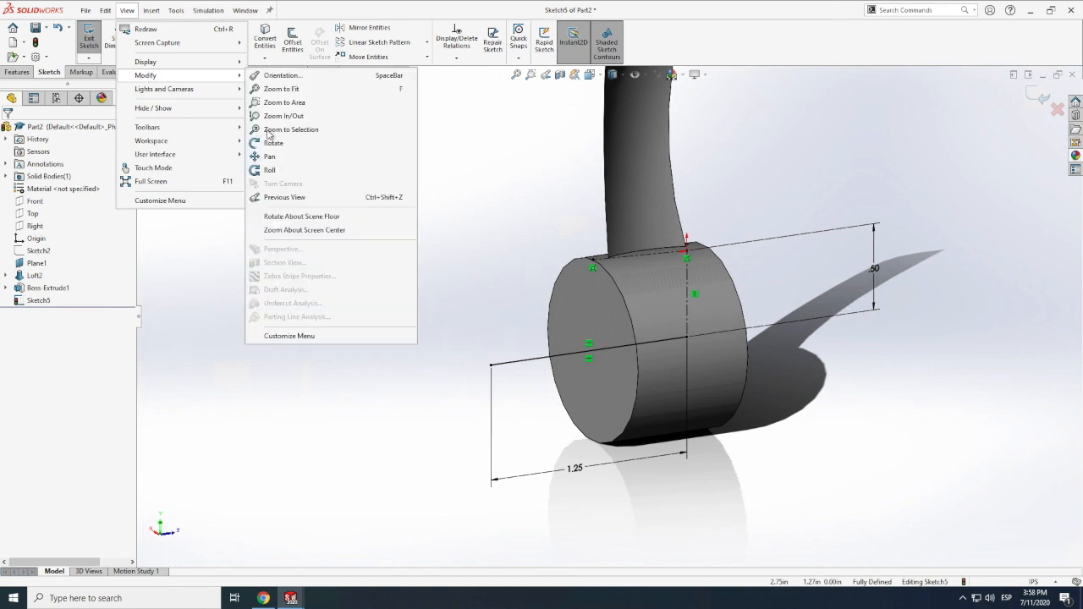
click(273, 143)
mouse_move(503, 235)
mouse_down()
mouse_move(555, 231)
mouse_move(581, 253)
mouse_move(611, 291)
mouse_move(605, 337)
mouse_move(609, 269)
mouse_move(617, 281)
mouse_up()
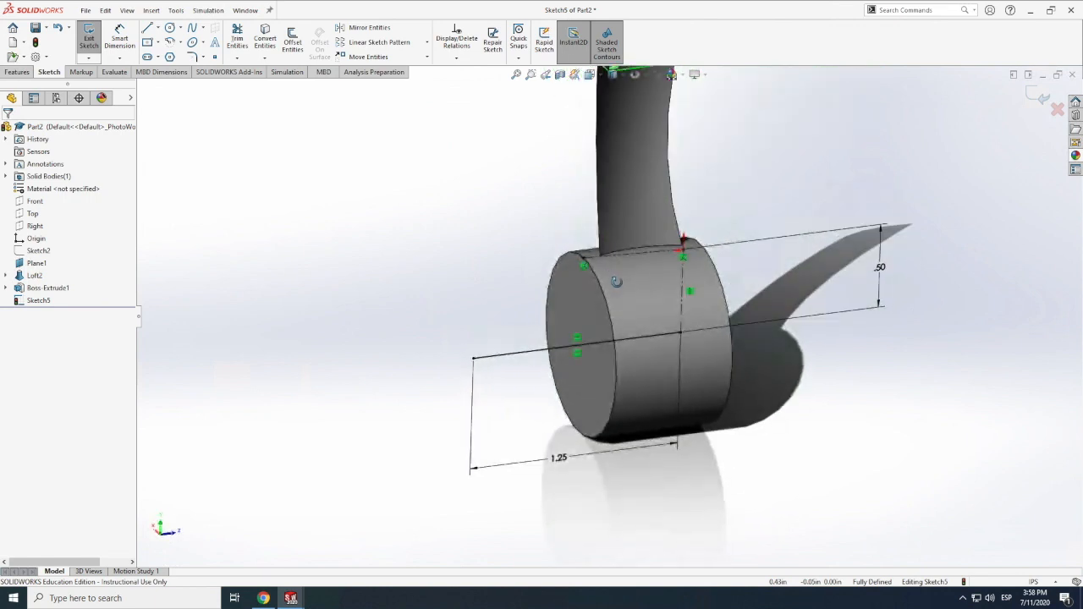
click(474, 359)
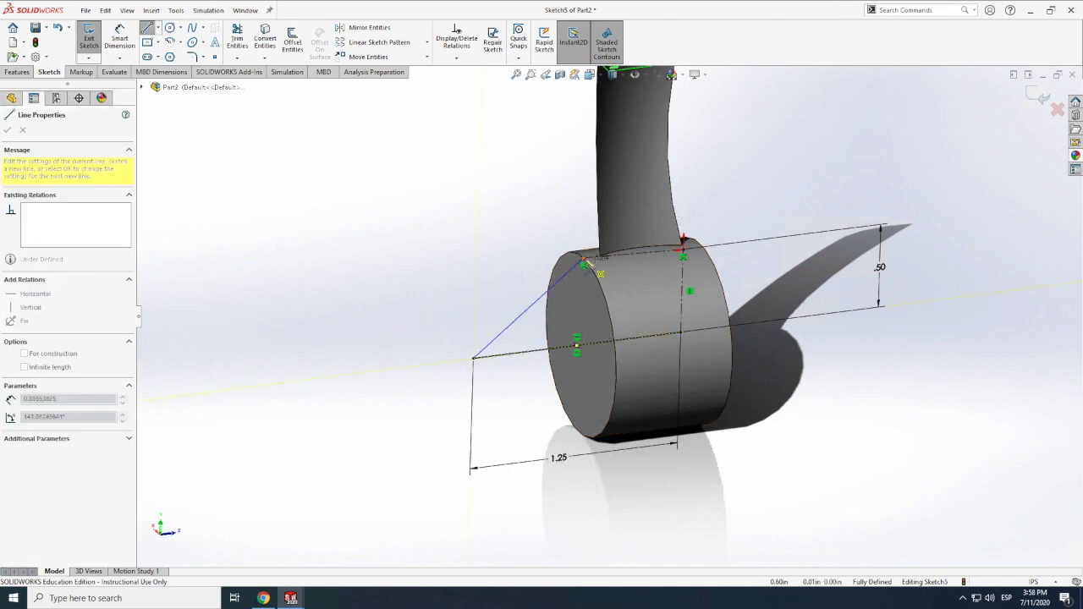
click(586, 289)
key(Escape)
click(547, 353)
- Close the triangular profile with lines from the slanted line's upper end to the horizontal centerline's midpoint and on to its outer end
click(148, 27)
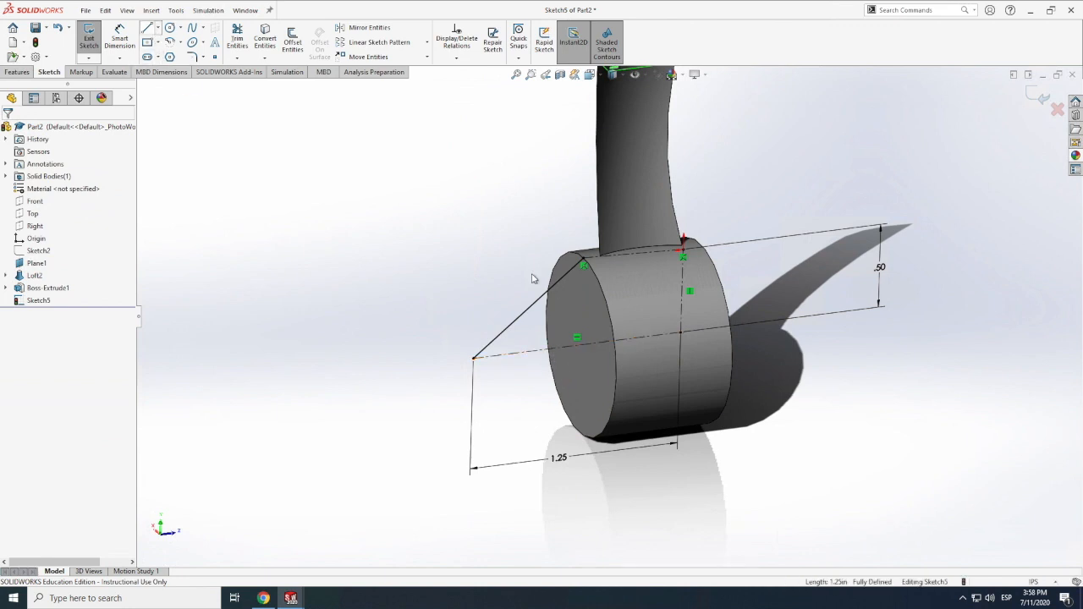
click(583, 266)
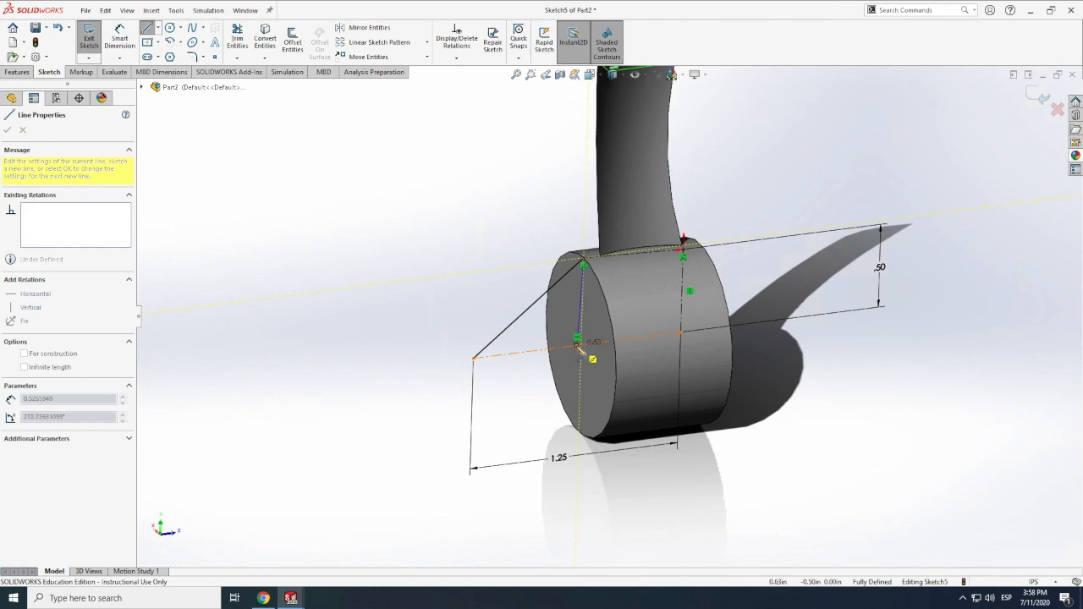
click(578, 344)
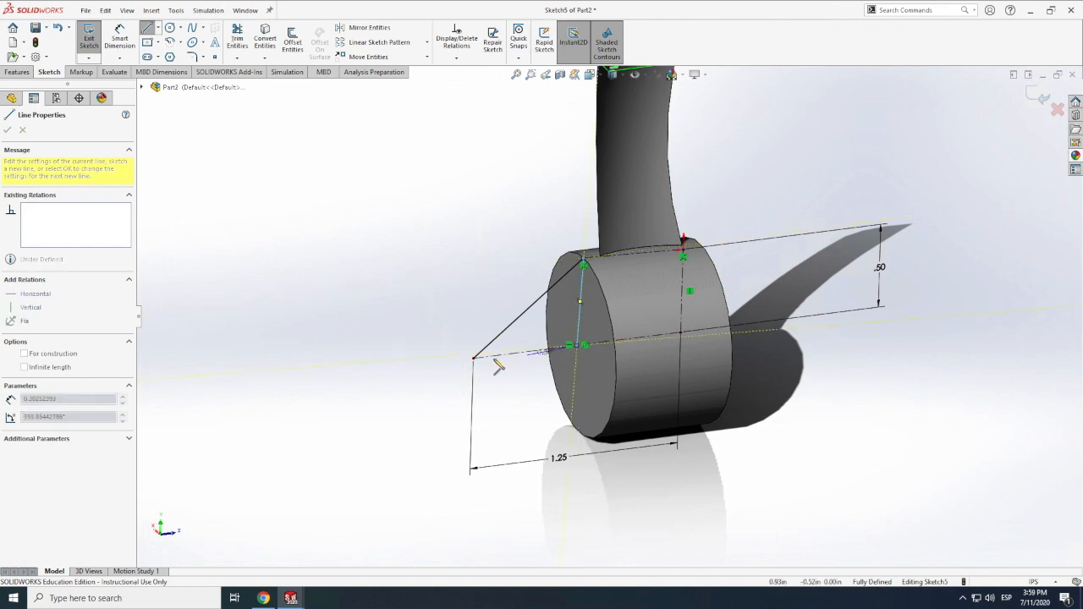
click(473, 357)
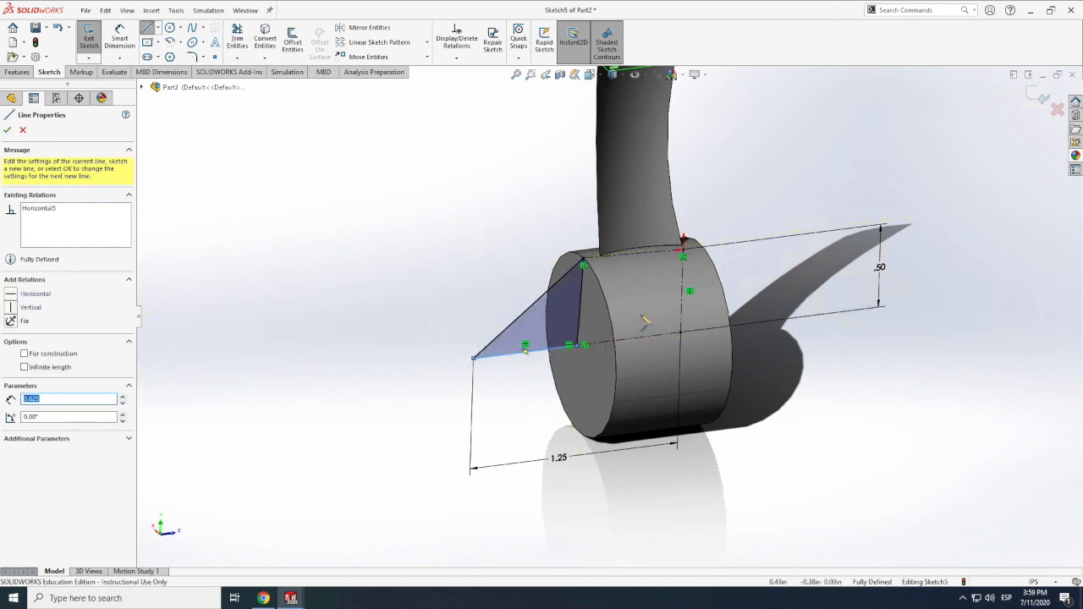
click(8, 129)
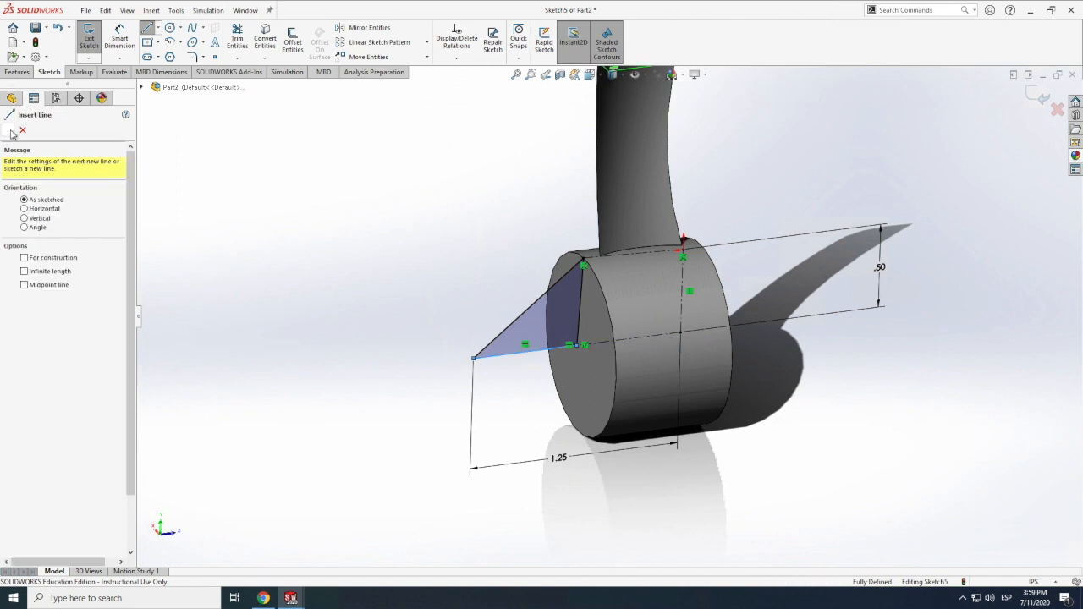
click(18, 74)
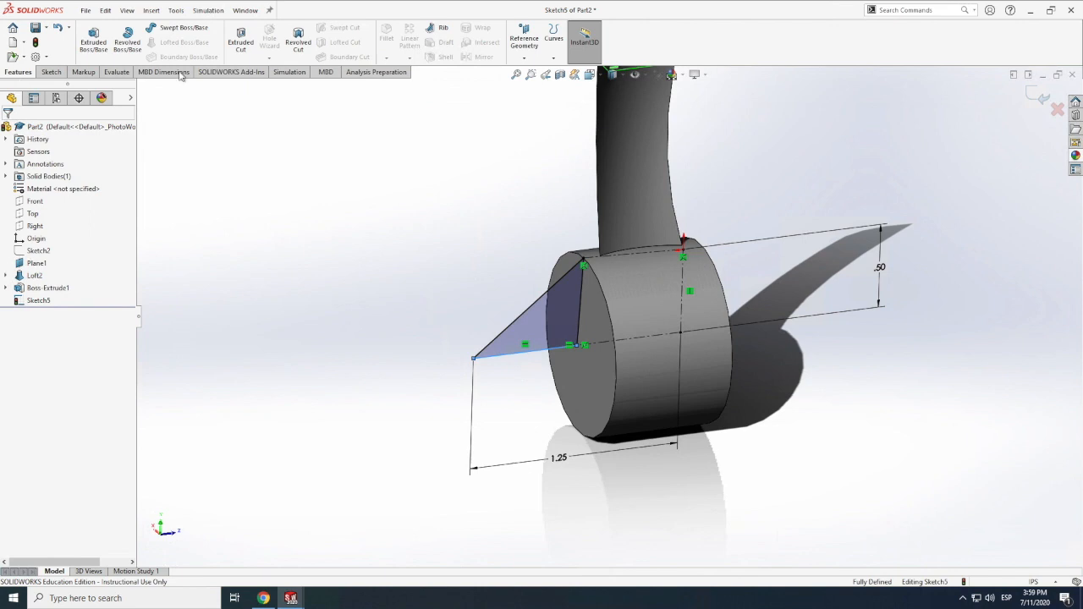
- Revolve the triangular profile 360 degrees about its horizontal edge with Merge result on to form the hub's conical nose
click(127, 39)
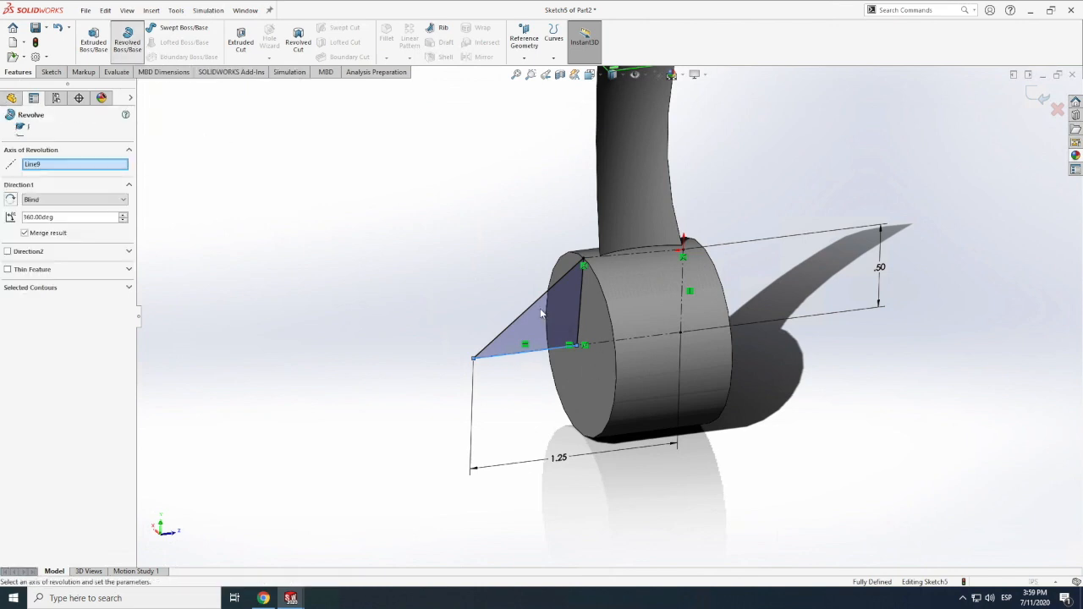
click(7, 130)
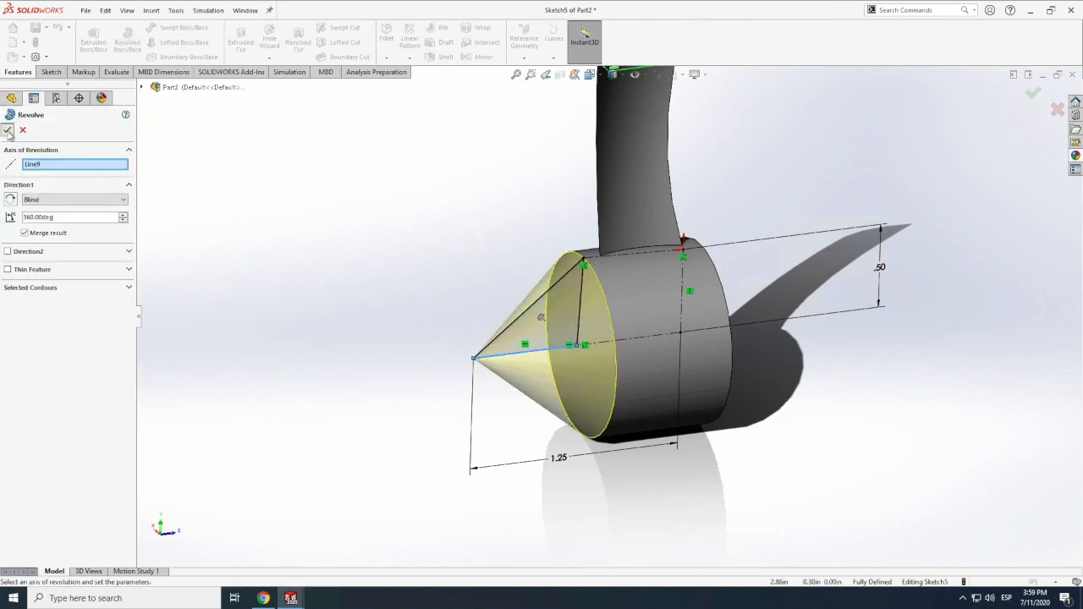
click(381, 293)
scroll(407, 314, up, 4)
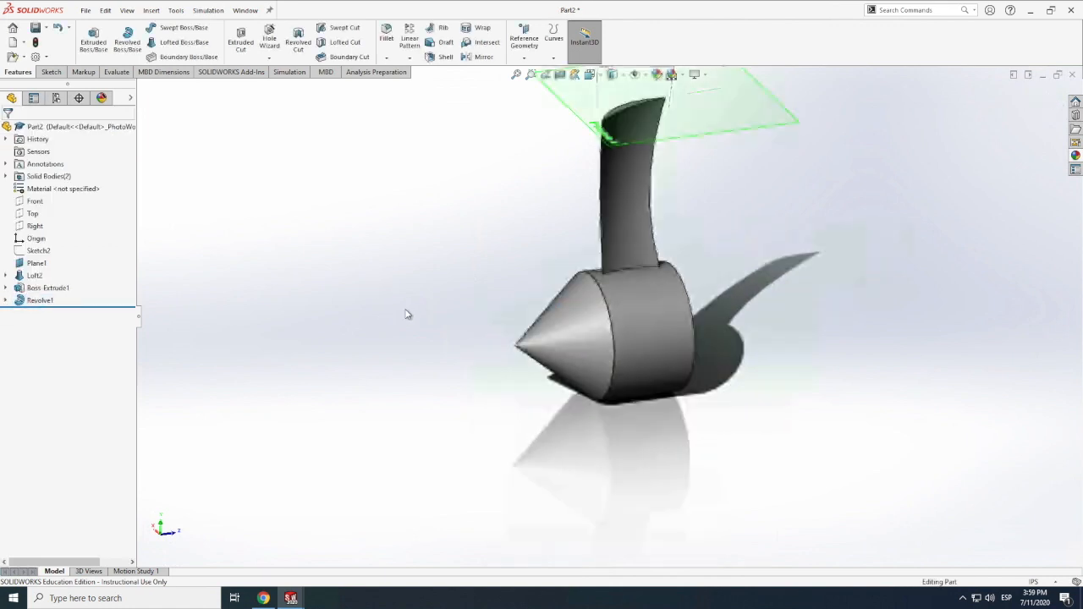
scroll(696, 309, down, 2)
scroll(573, 314, down, 2)
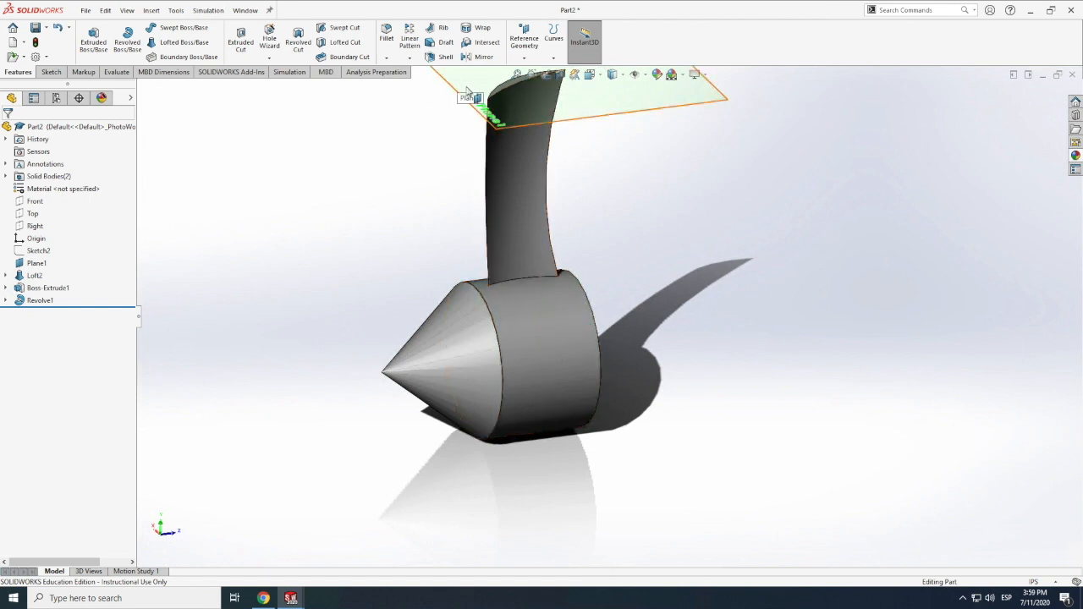
click(411, 58)
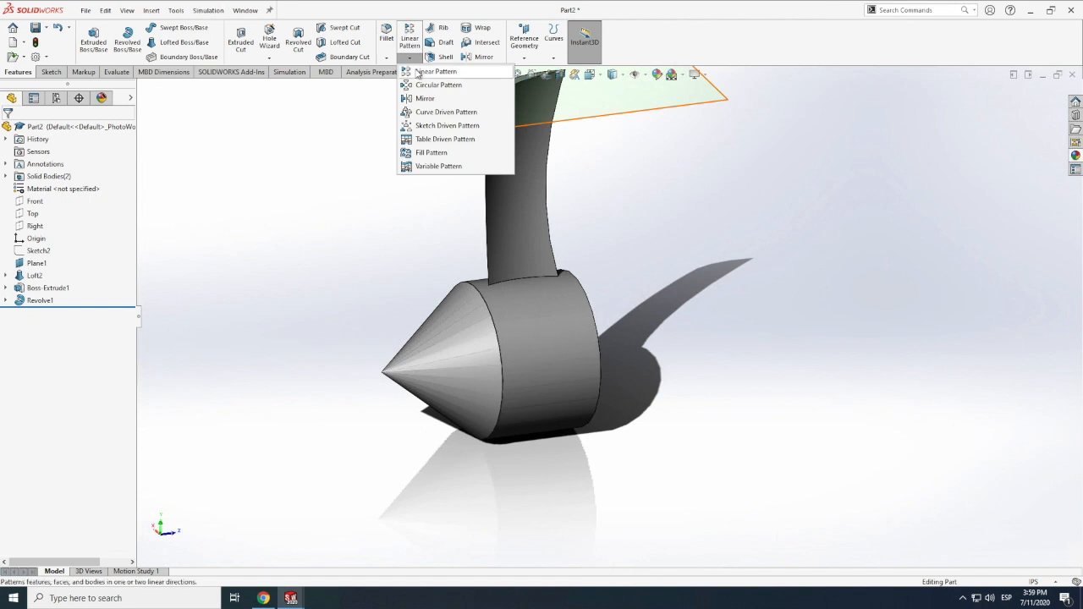
click(309, 228)
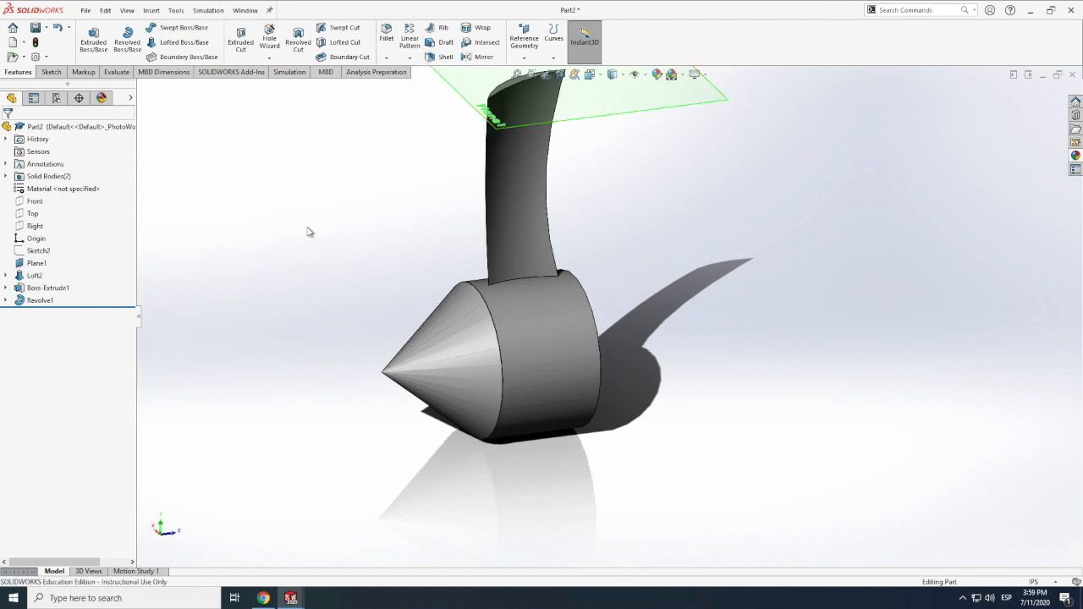
scroll(309, 227, up, 1)
scroll(315, 242, up, 1)
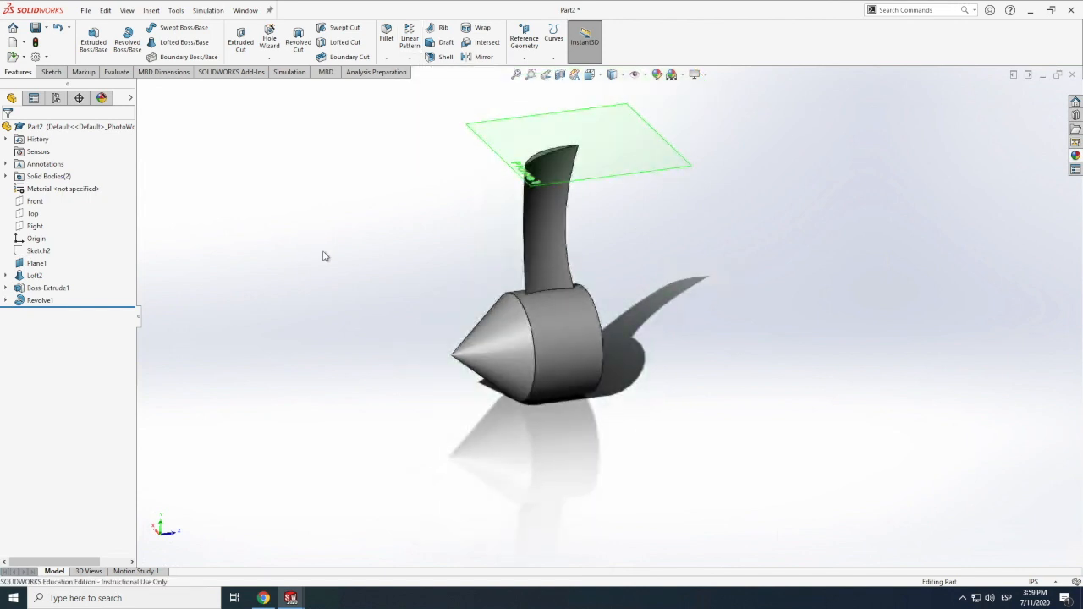
click(535, 44)
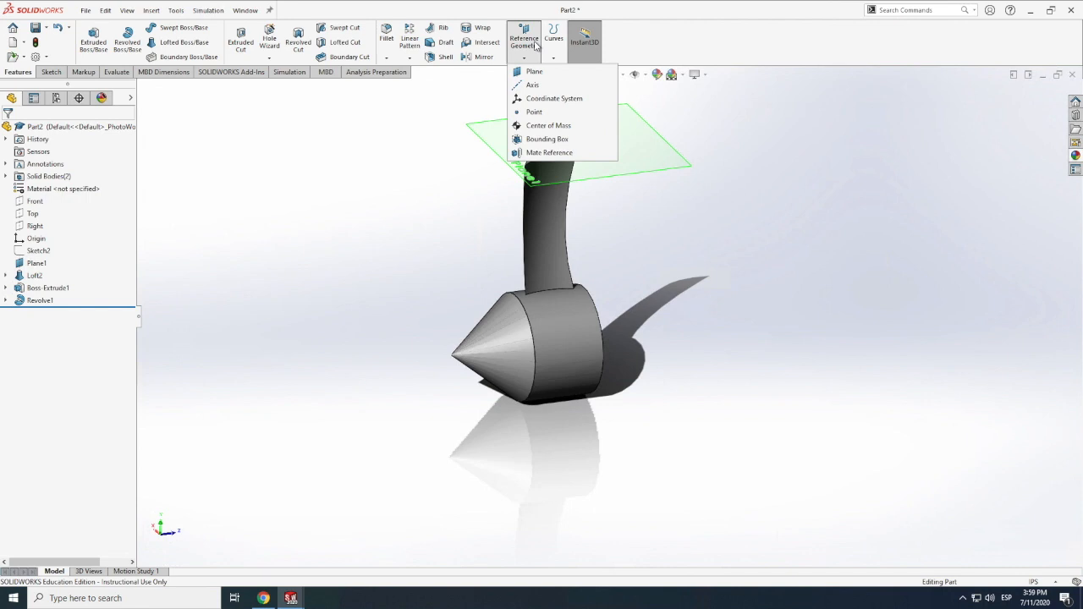
click(532, 85)
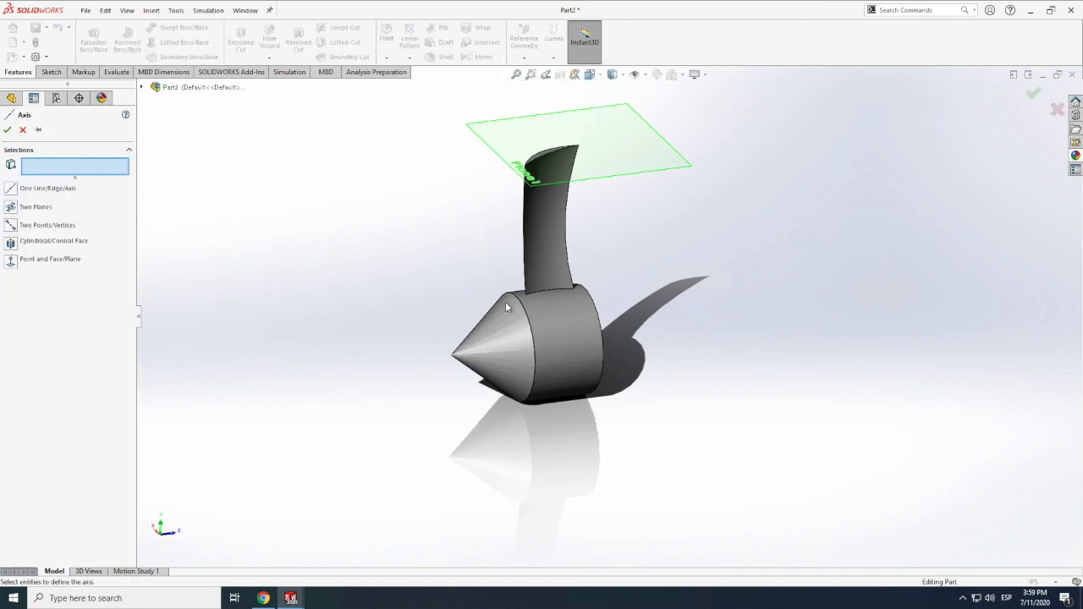
click(450, 355)
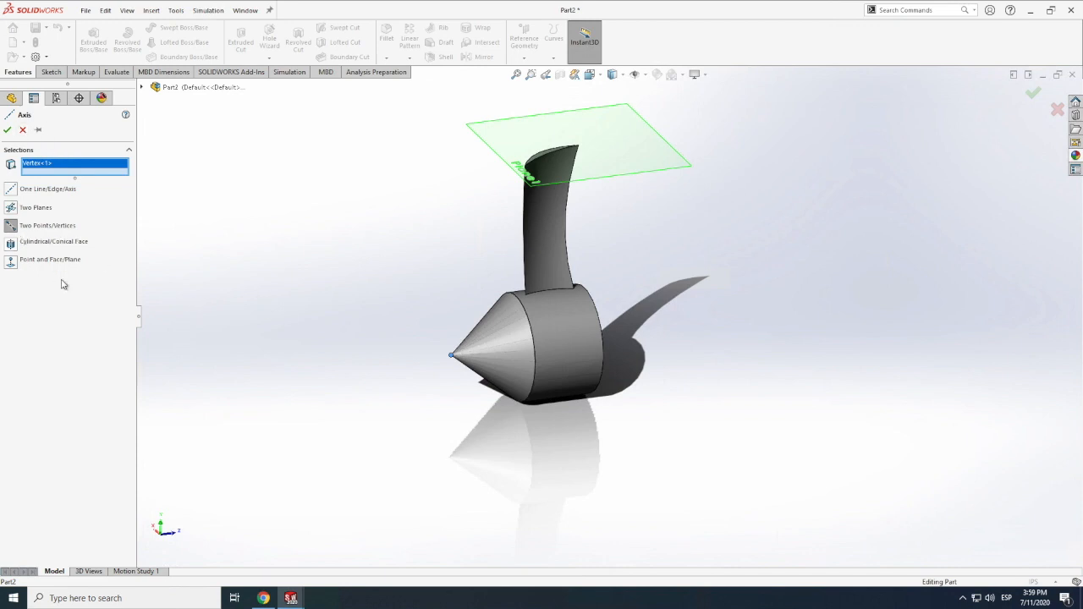
click(126, 10)
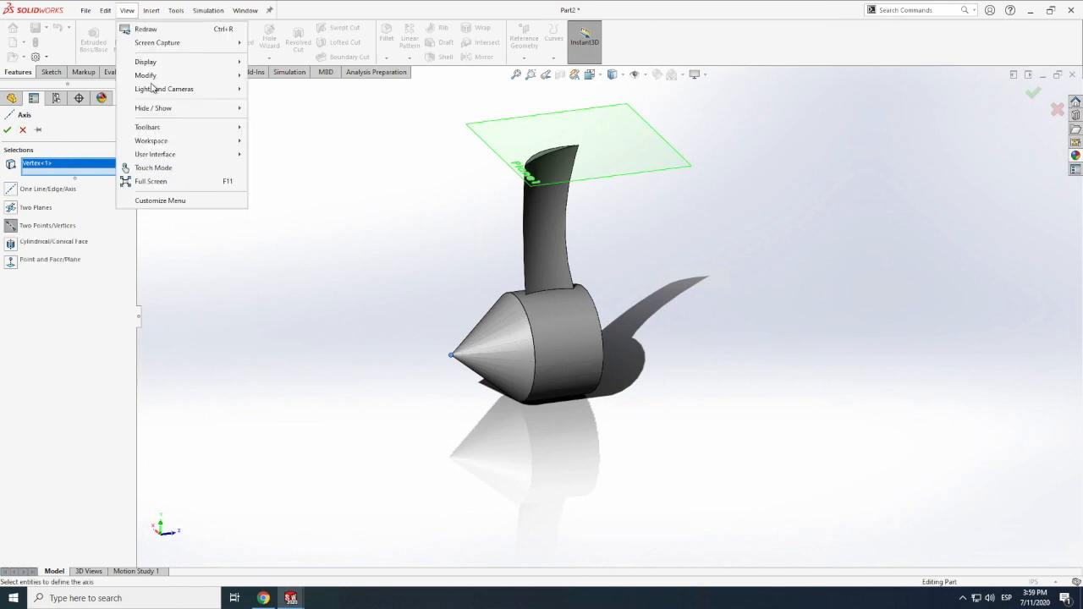
mouse_move(151, 80)
click(273, 143)
drag(383, 263, 336, 272)
key(Escape)
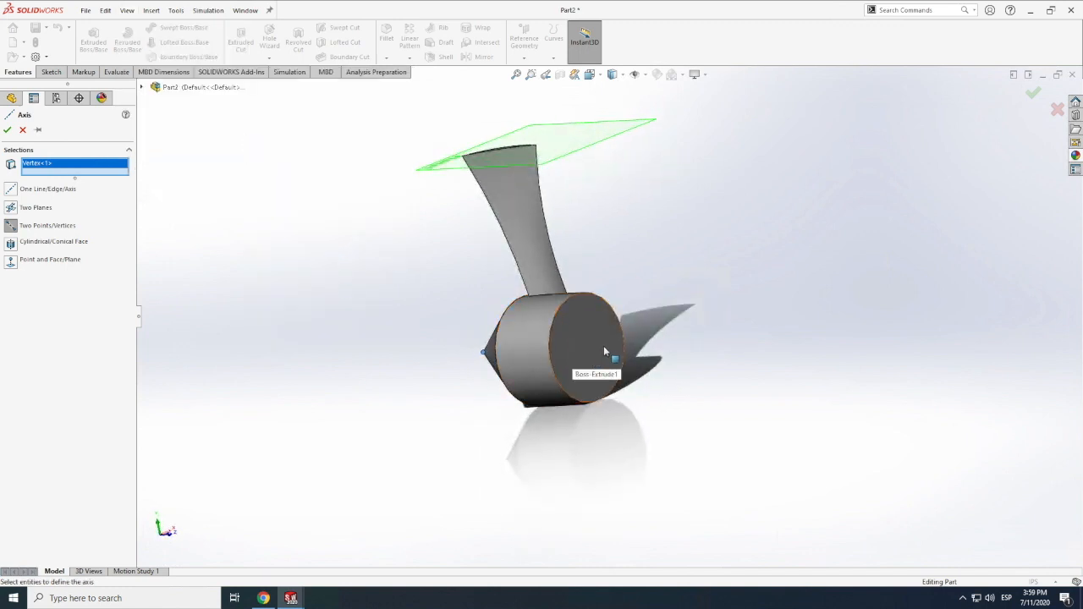
key(Escape)
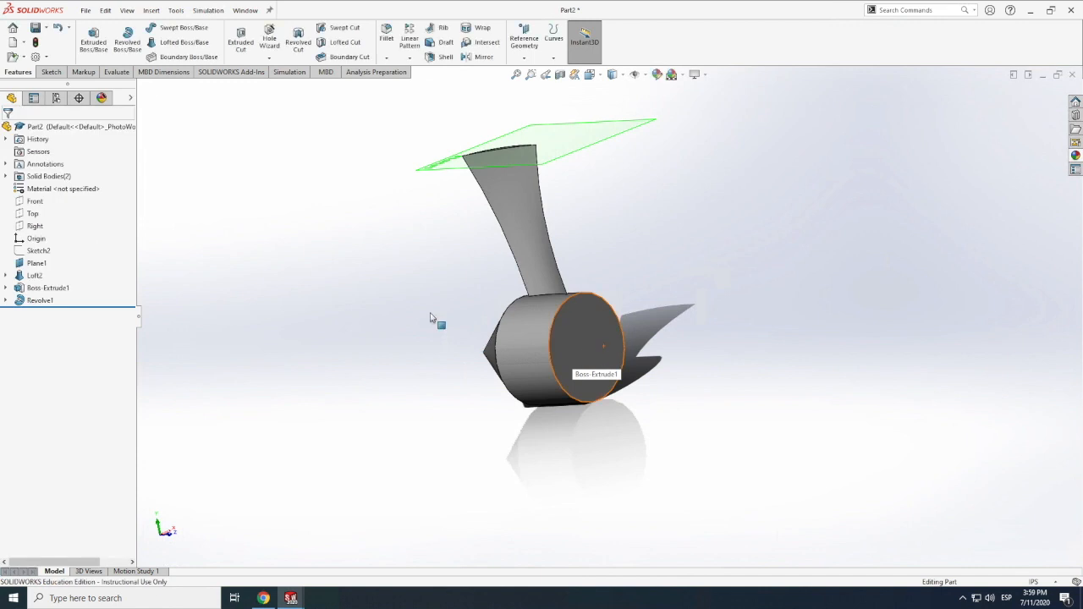
- Sketch a vertical centerline about 1.05 in long on the hub's flat rear face, from the origin to the opposite edge, and exit the sketch
click(50, 72)
click(89, 38)
click(591, 364)
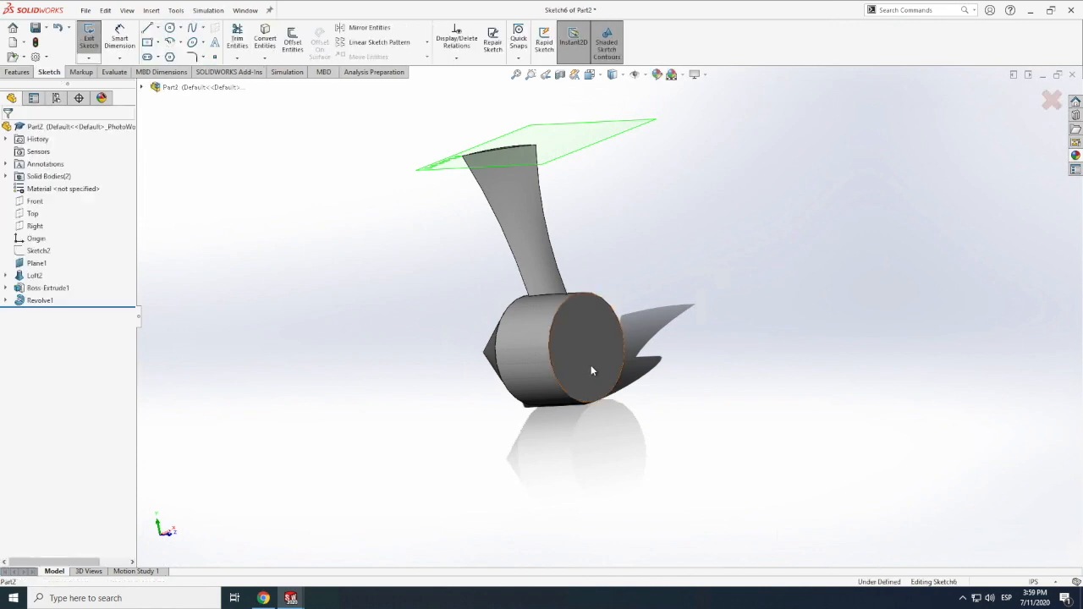
click(157, 28)
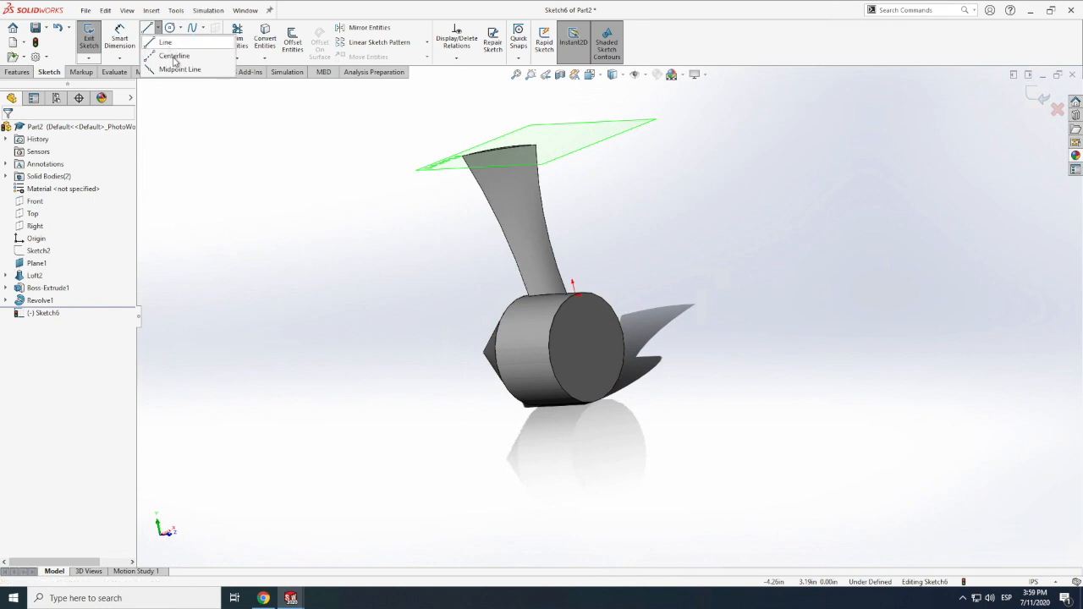
click(174, 50)
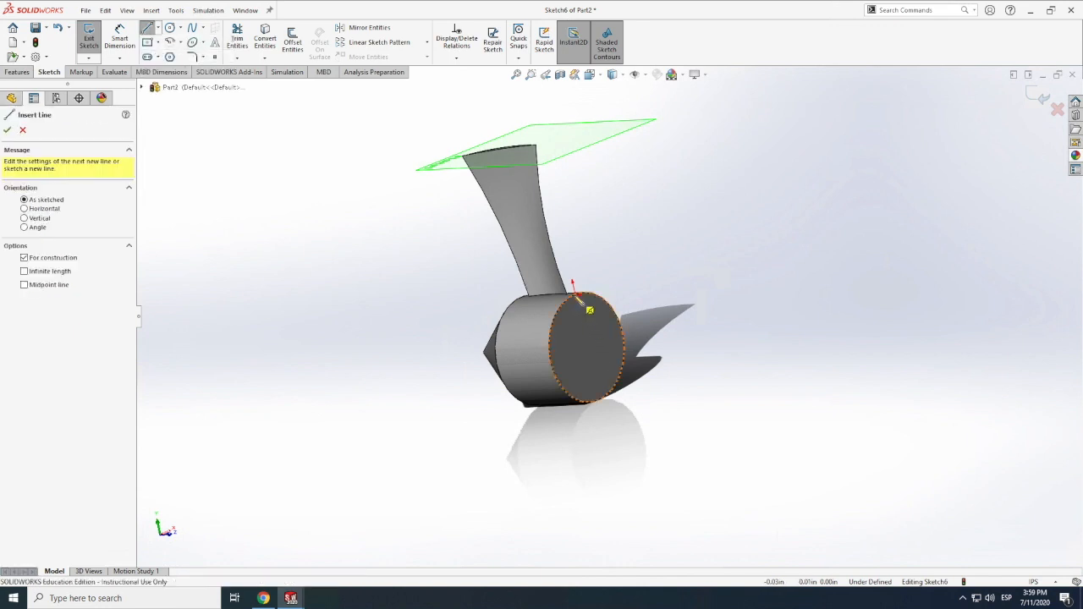
click(575, 293)
click(598, 399)
key(Escape)
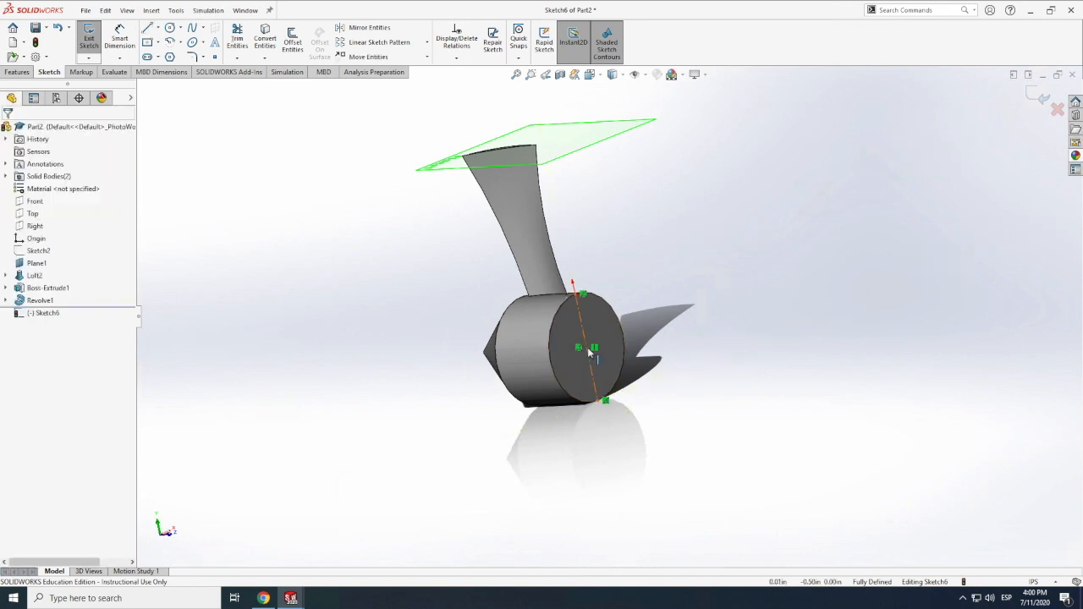
click(93, 41)
click(17, 72)
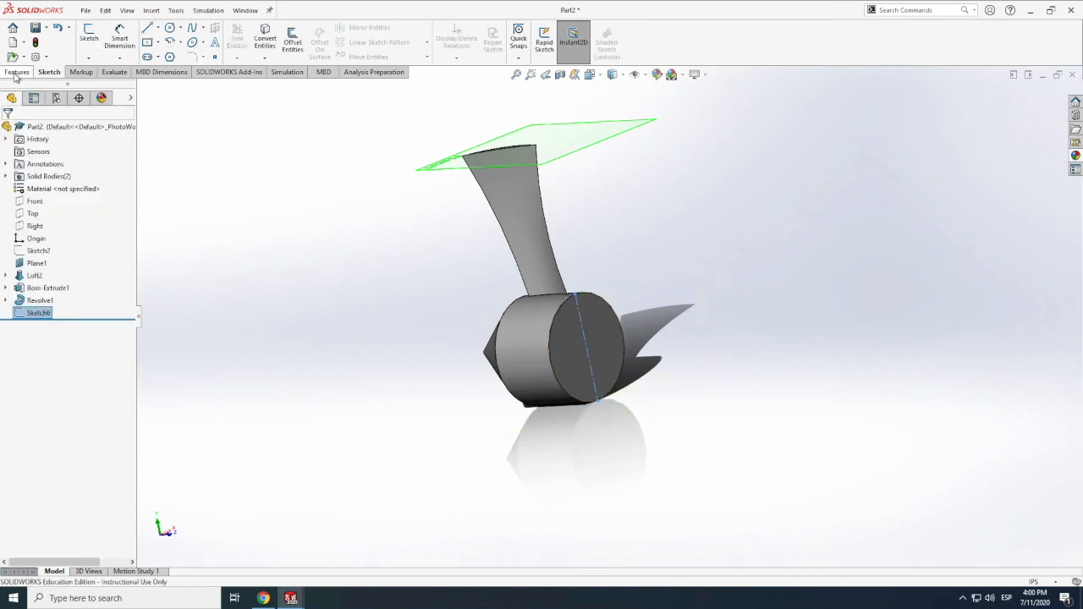
click(524, 39)
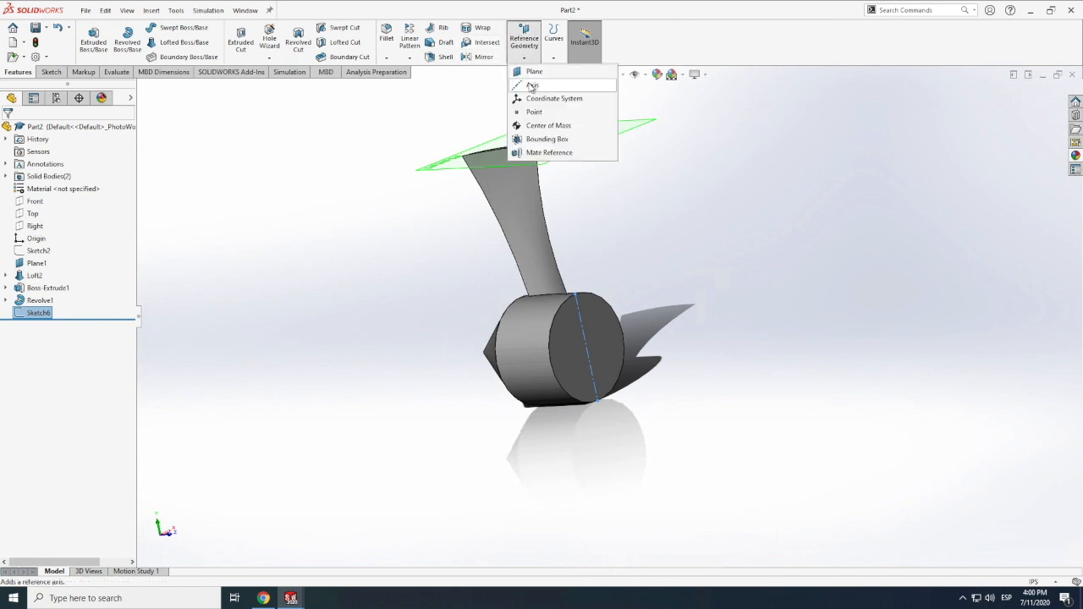
click(531, 86)
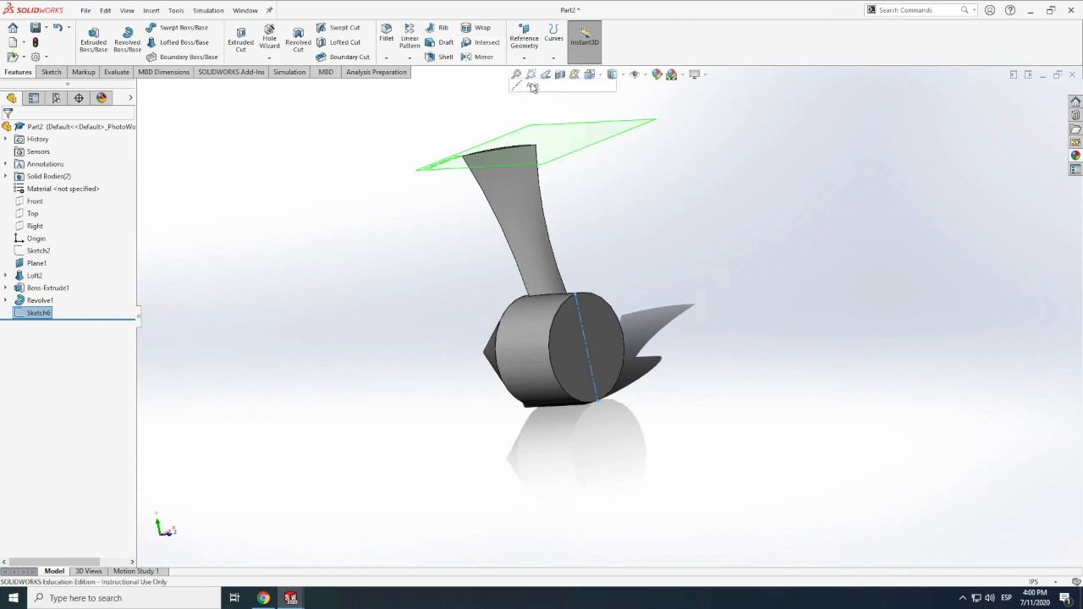
key(Escape)
- Reopen the rear-face sketch and add a horizontal centerline about 0.525 in long from the vertical centerline's midpoint to the hub's edge
click(589, 364)
click(49, 72)
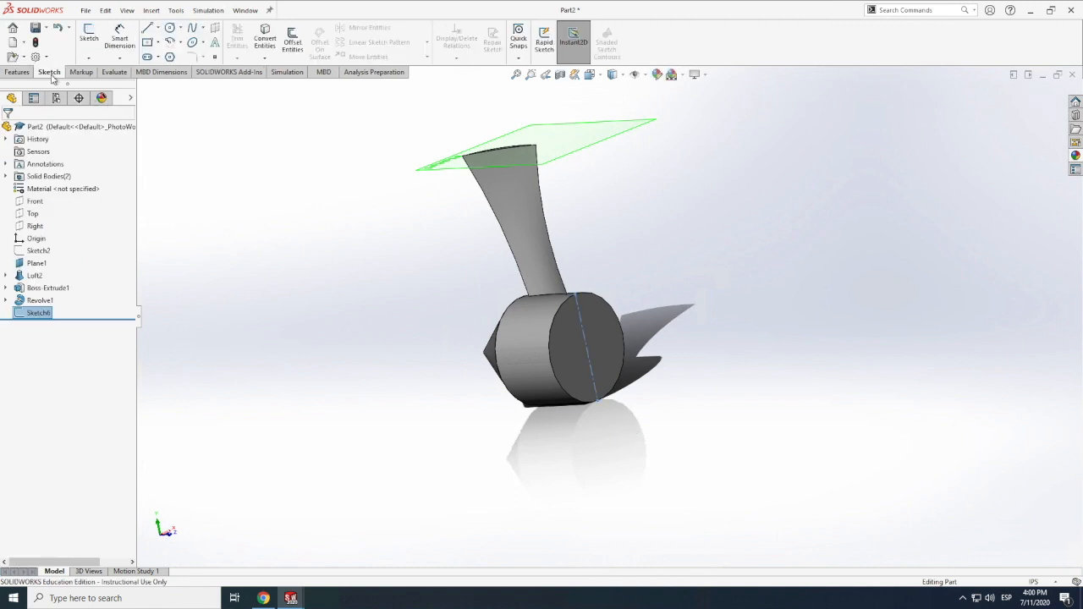
double_click(583, 342)
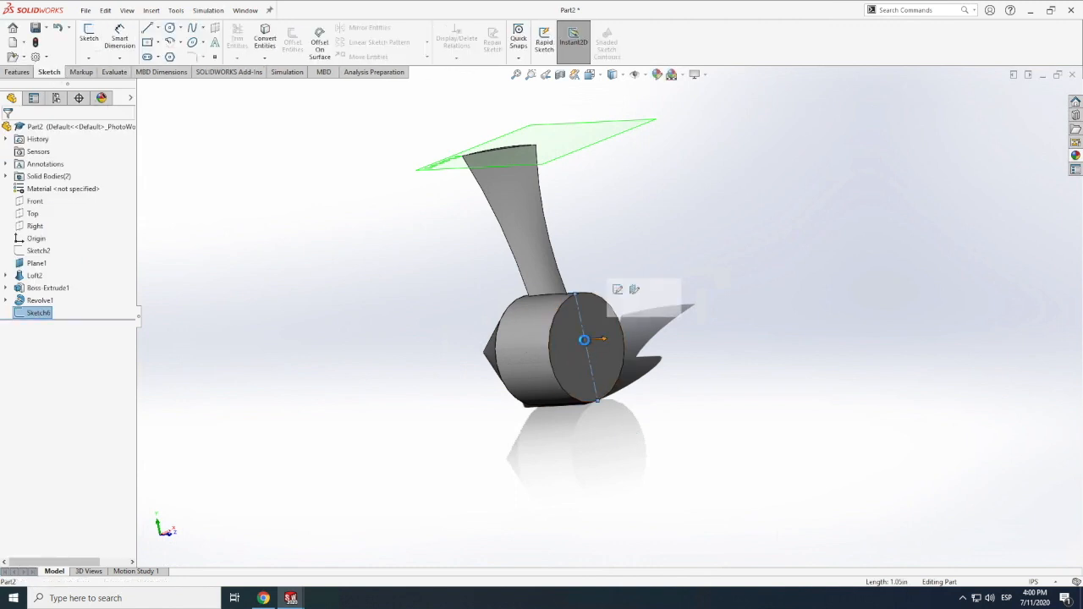
click(158, 28)
click(174, 51)
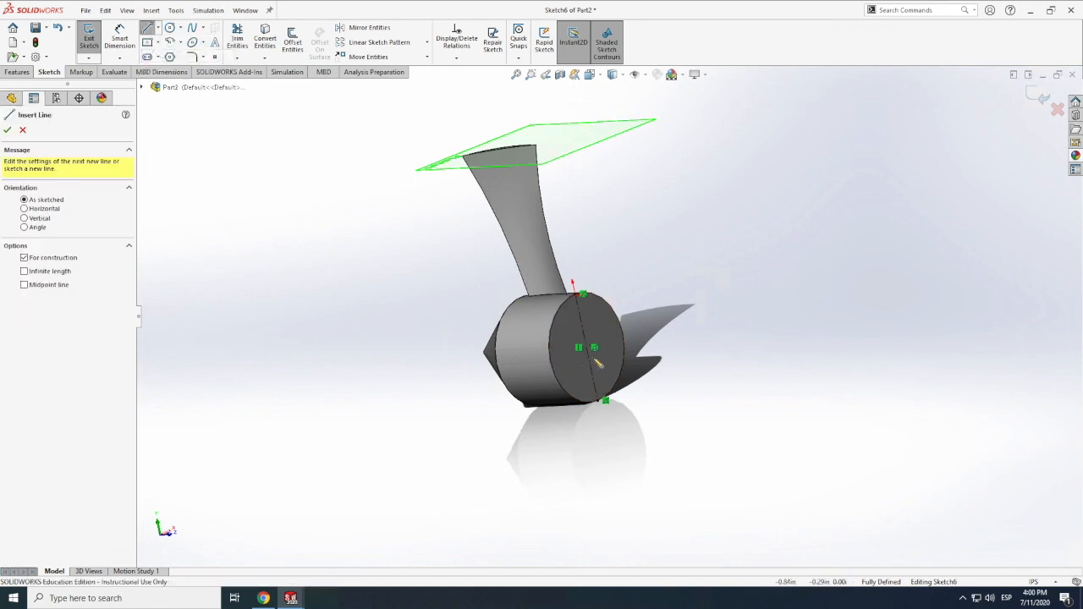
click(559, 375)
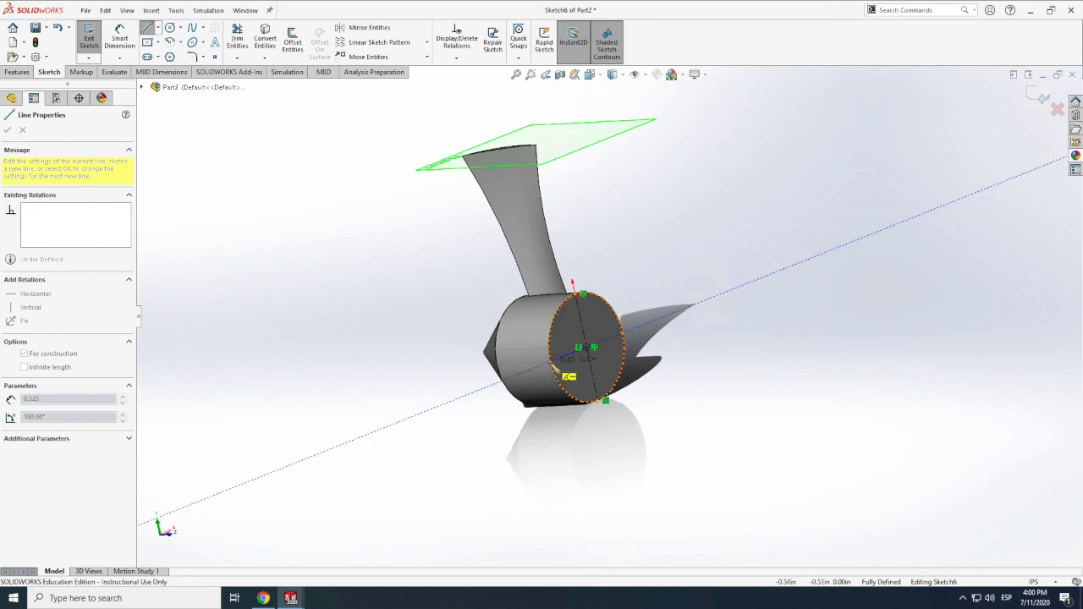
click(551, 363)
key(Escape)
key(Escape)
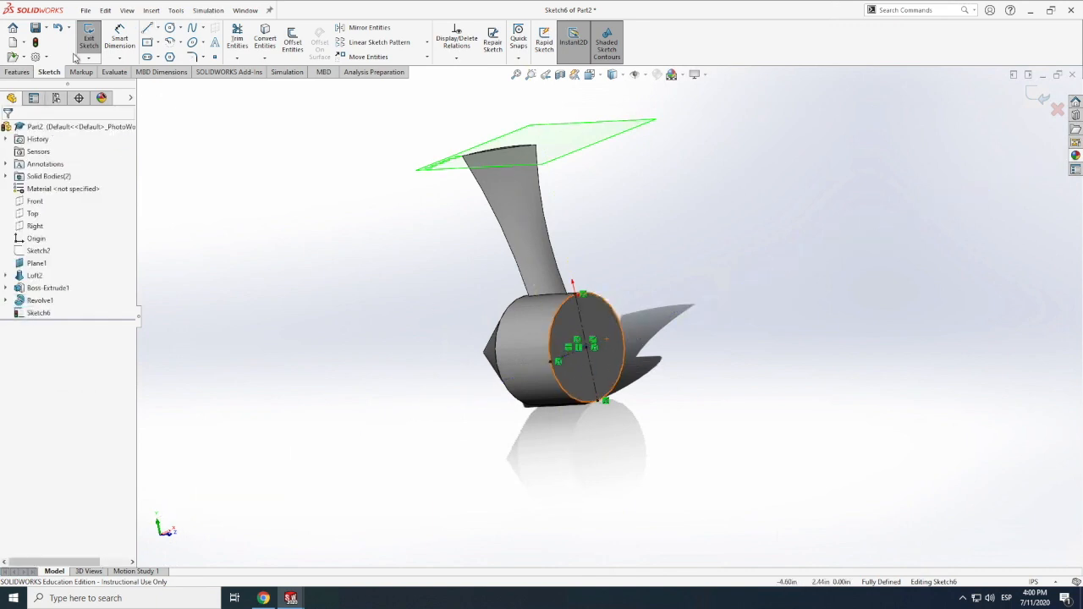
click(89, 38)
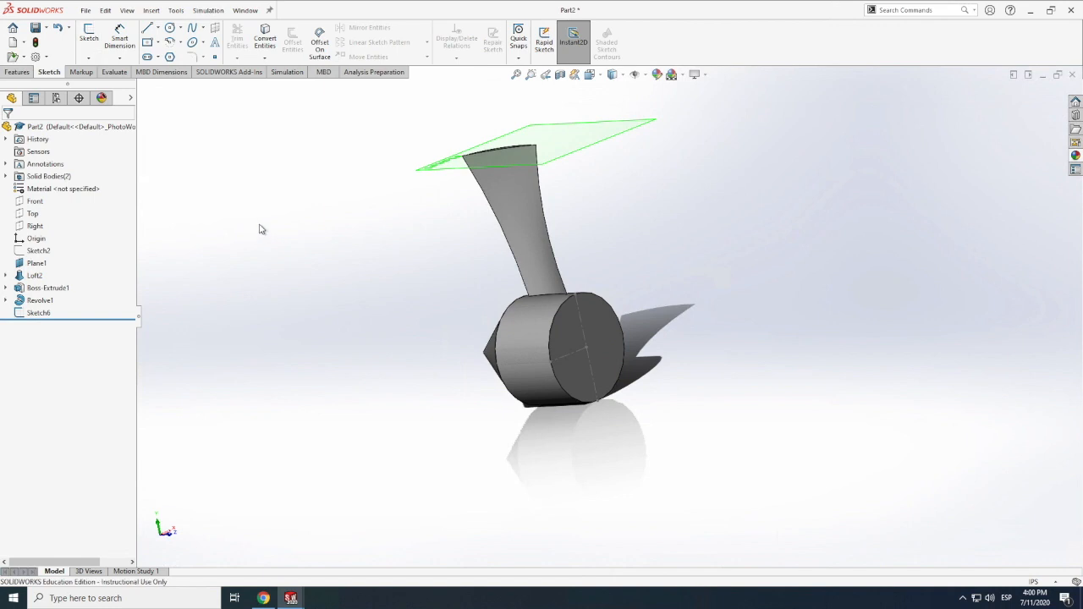
- Create a Two Points/Vertices reference axis from the center point of the rear-face sketch to the tip of the conical nose
click(28, 73)
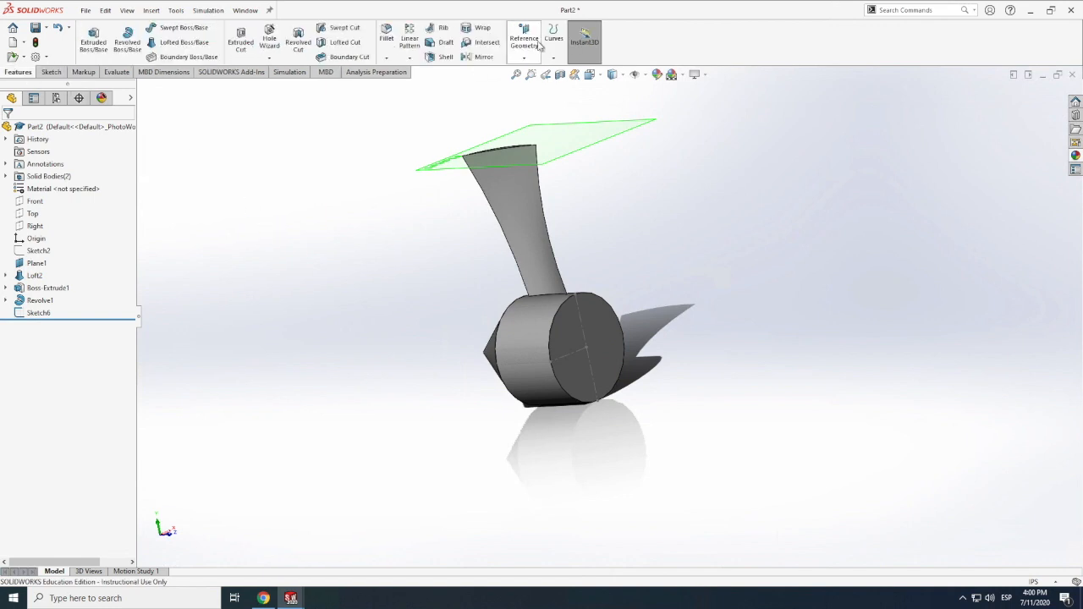
click(519, 58)
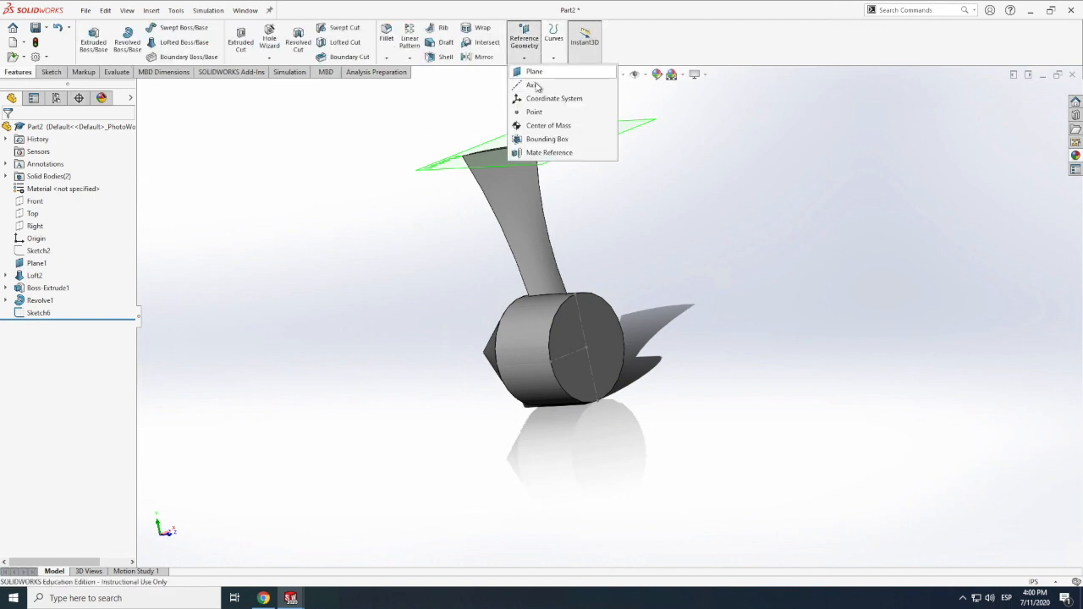
click(532, 84)
click(11, 225)
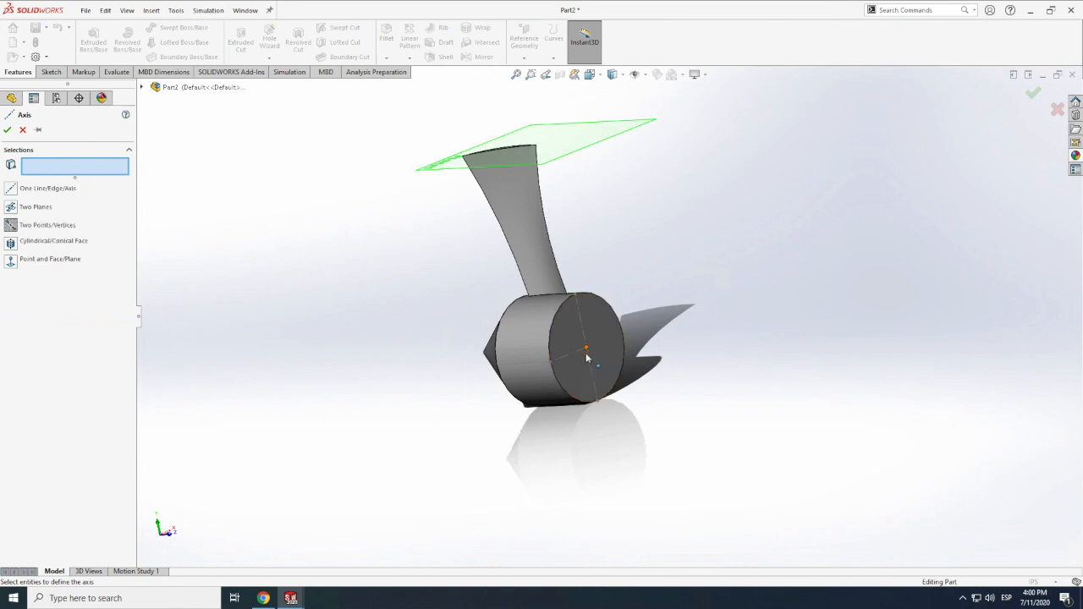
click(586, 348)
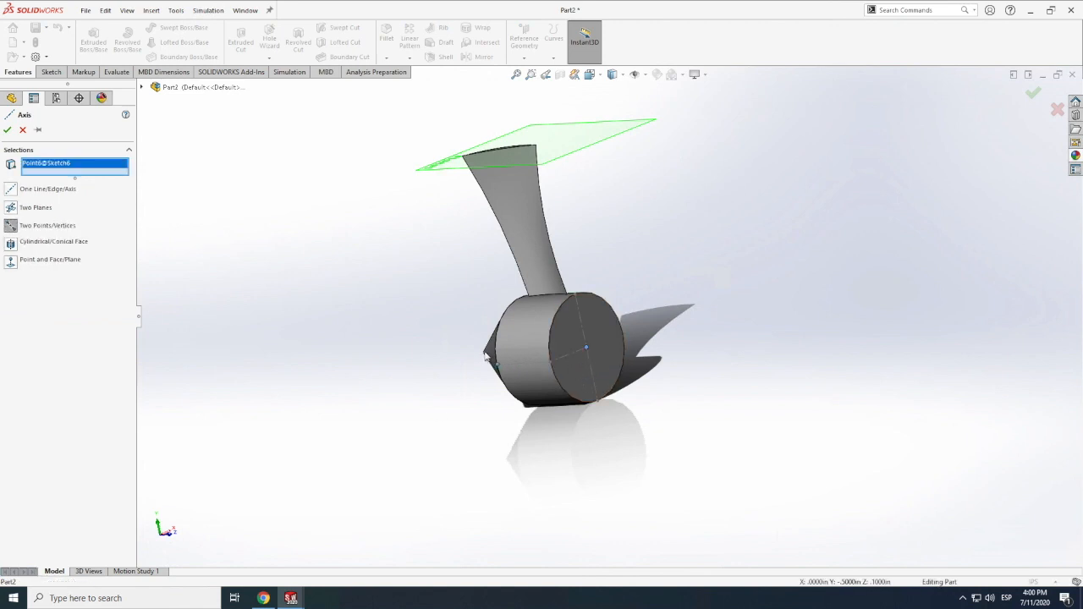
click(127, 10)
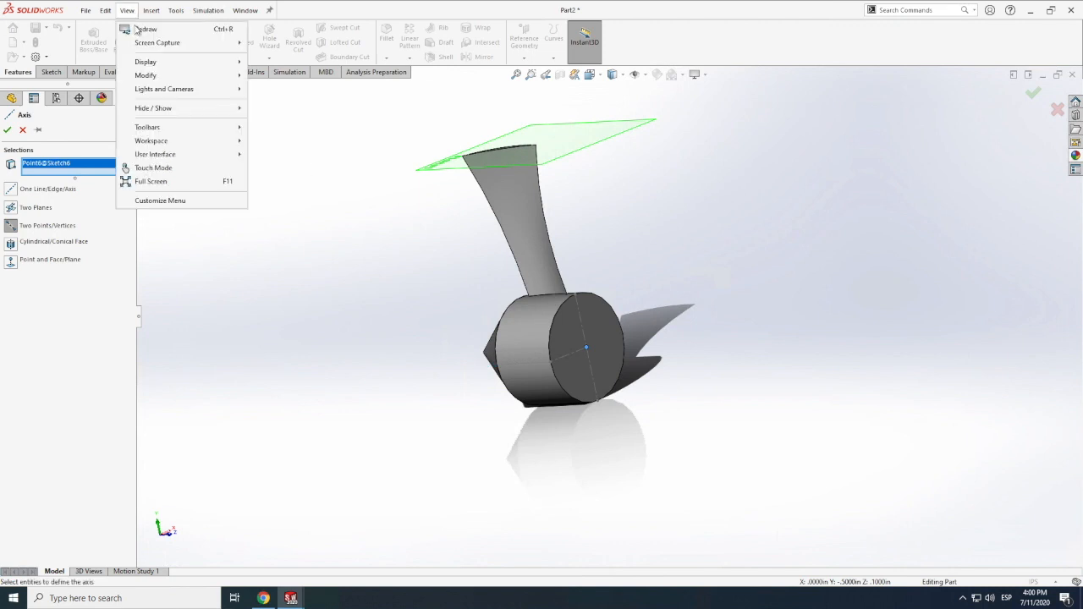
mouse_move(158, 79)
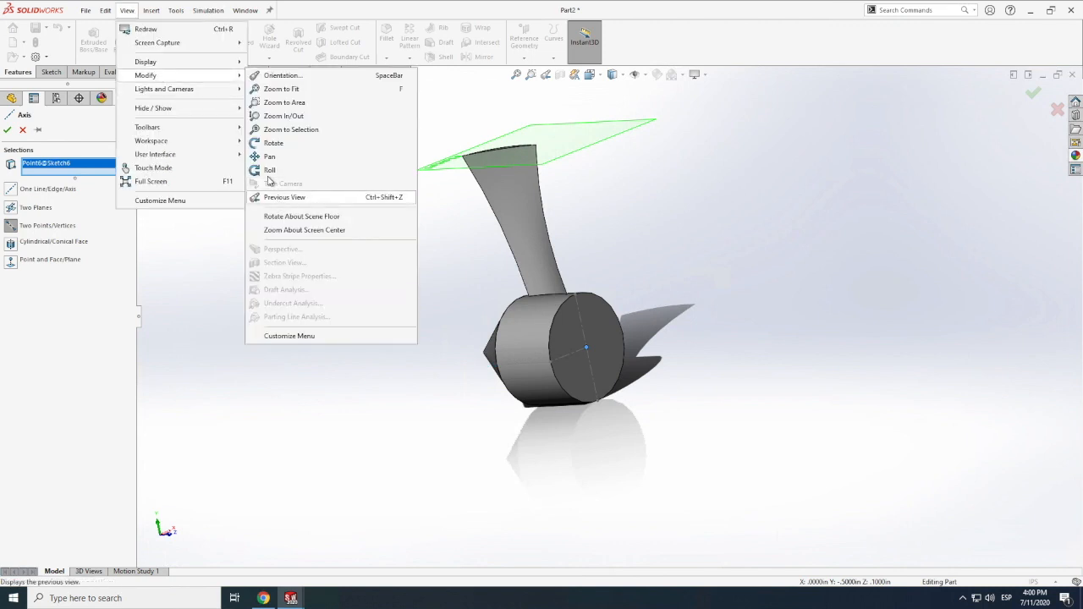
click(272, 143)
drag(378, 329, 455, 358)
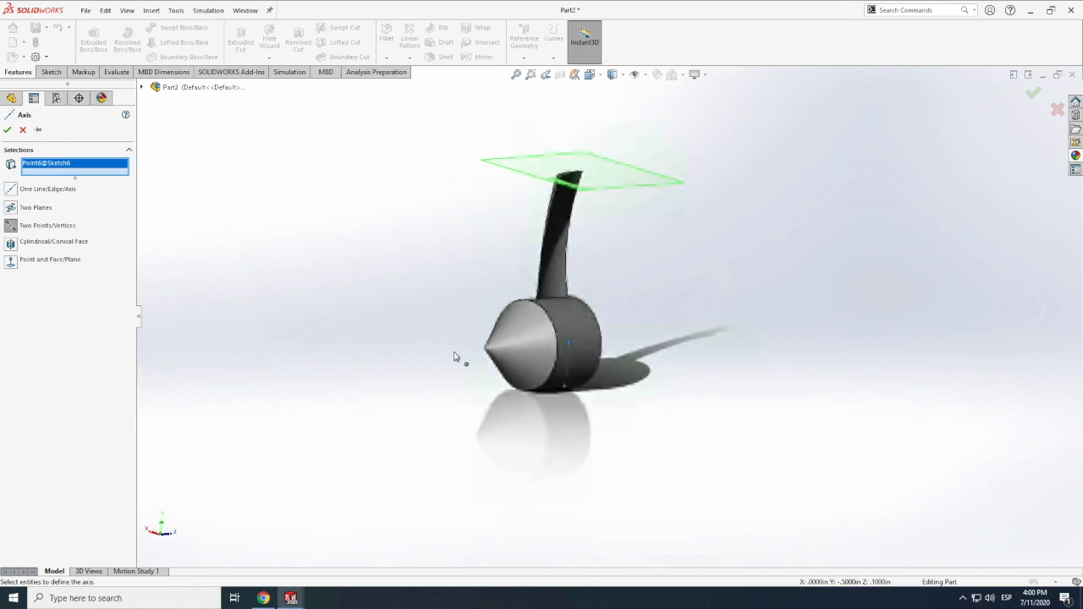
click(485, 354)
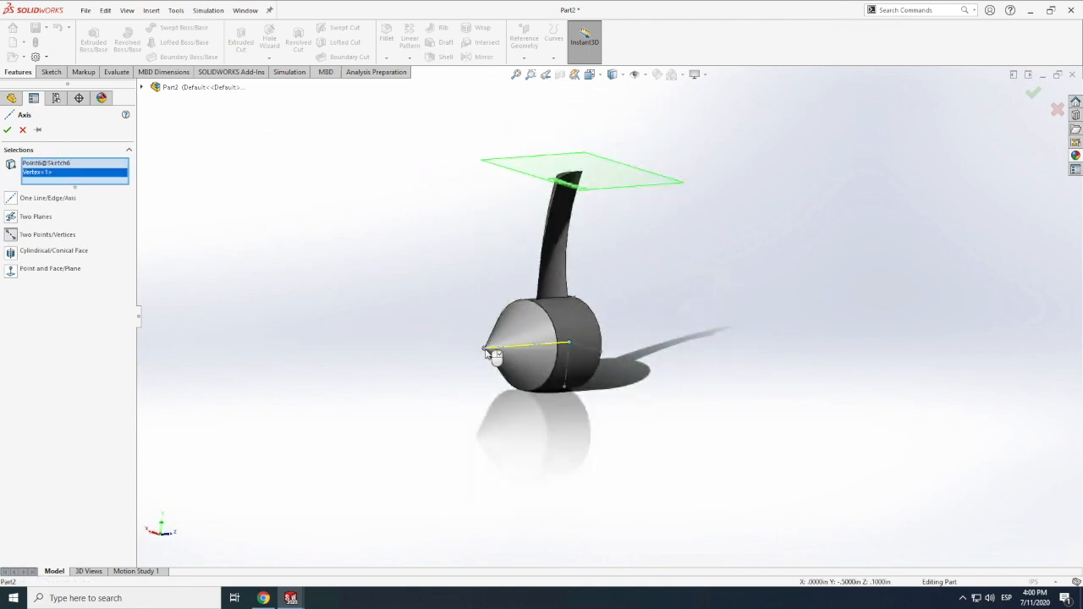
click(8, 131)
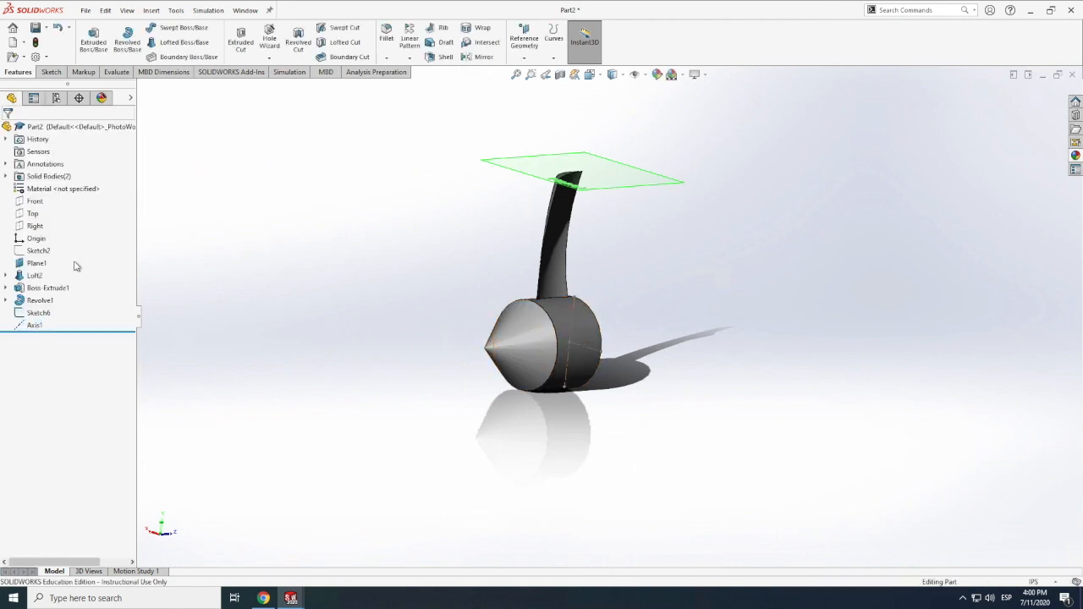
- Set up a circular pattern of the lofted blade about the central axis with 5 equally spaced instances over 360 degrees
click(409, 57)
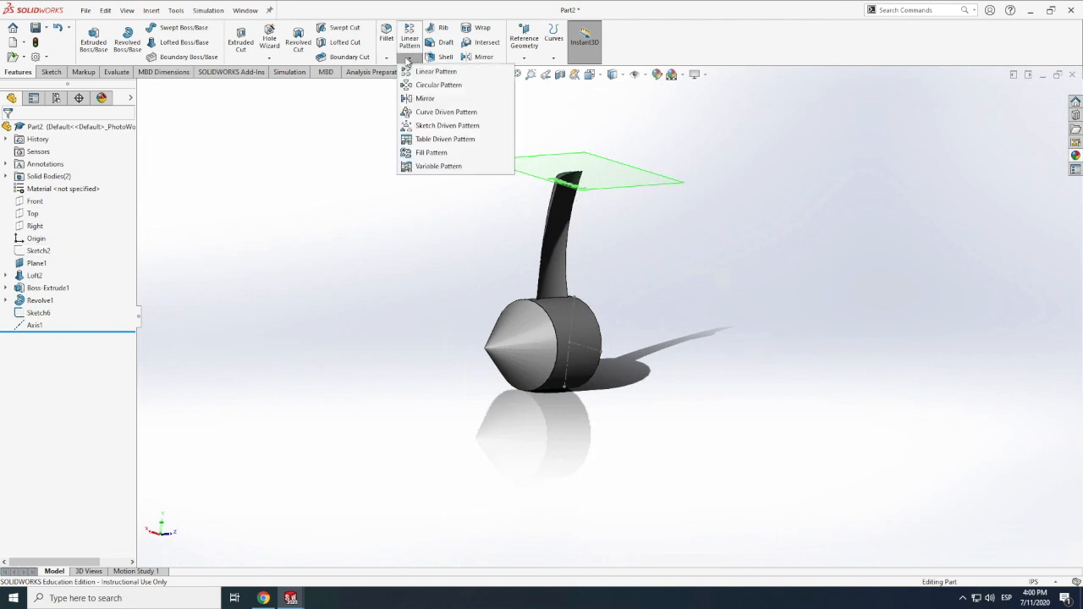
click(438, 84)
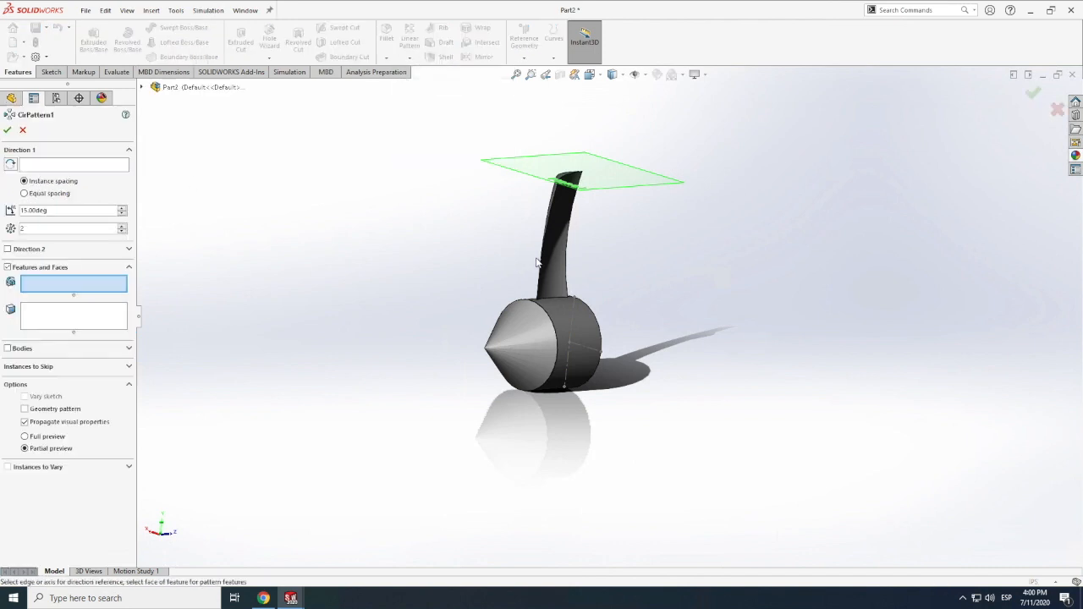
click(552, 256)
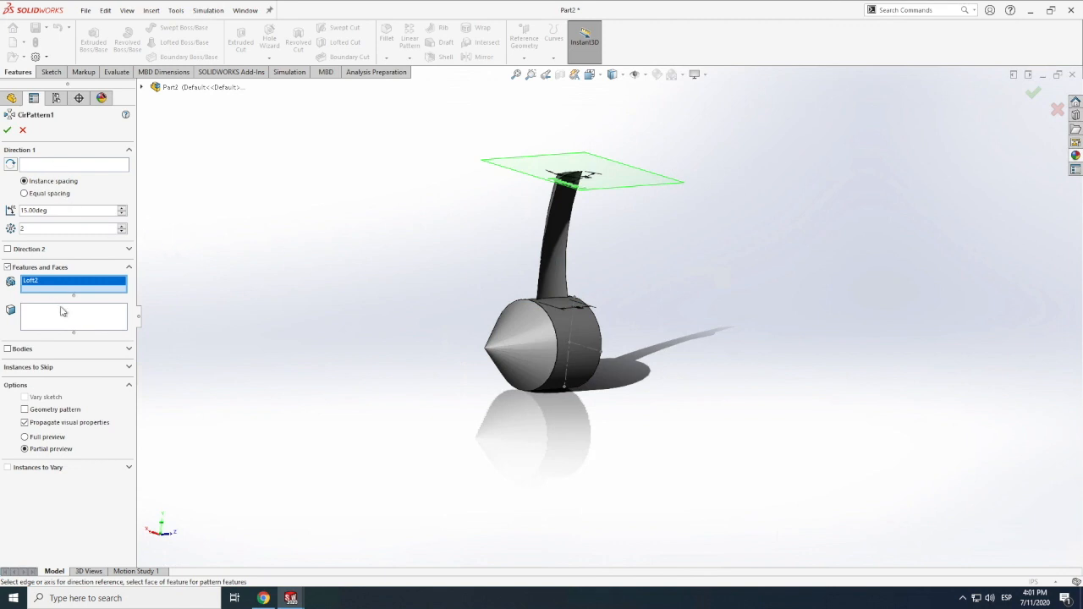
double_click(38, 228)
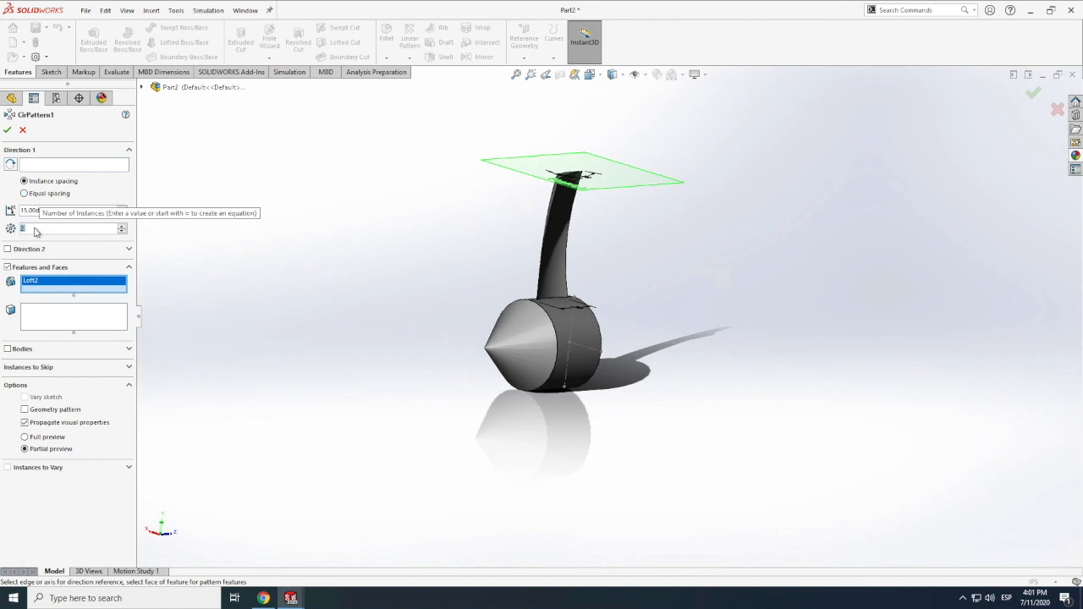
text(5)
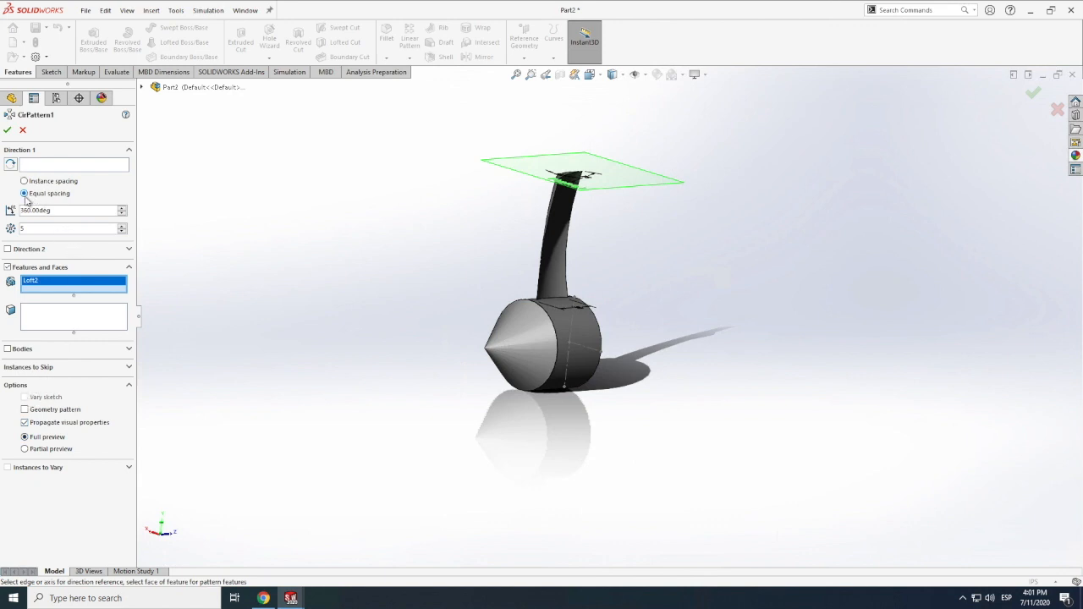
click(38, 169)
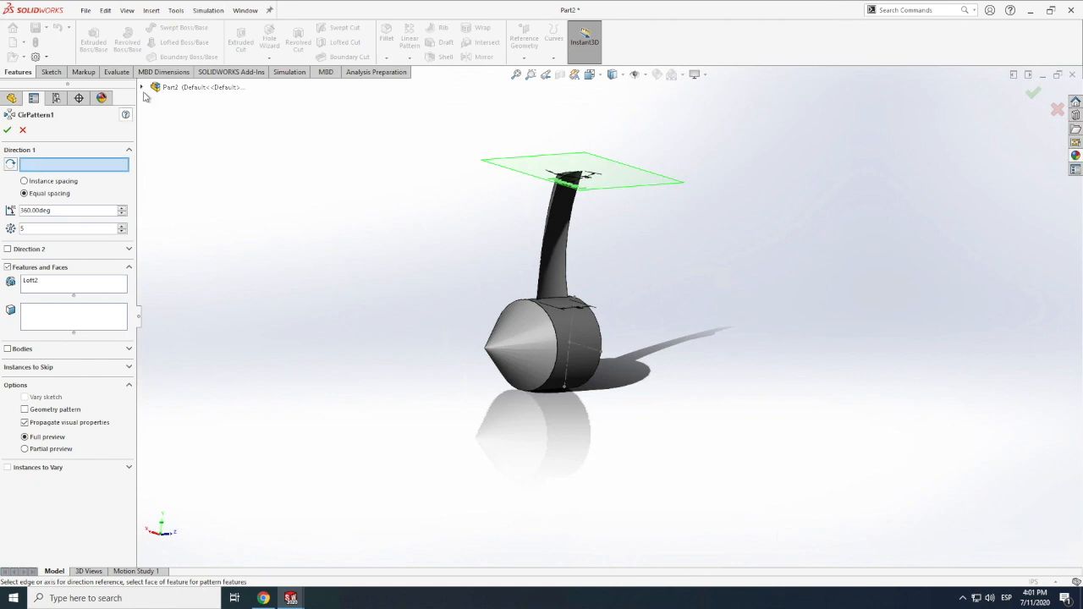
click(142, 87)
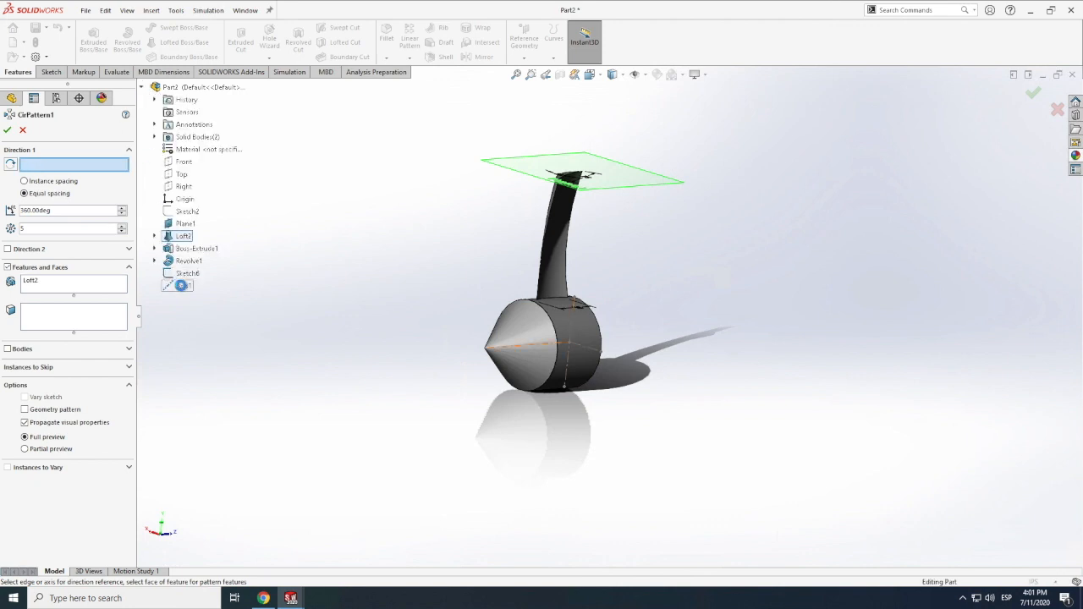
click(182, 286)
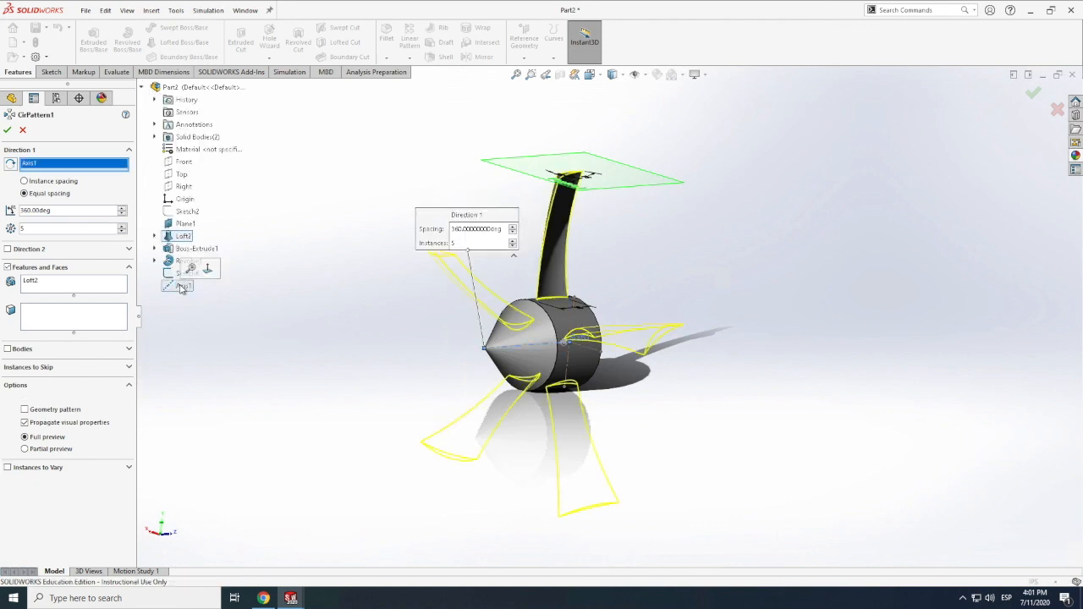
- Try 20 instances in the blade's circular pattern and examine the preview from the front
double_click(33, 228)
text(20)
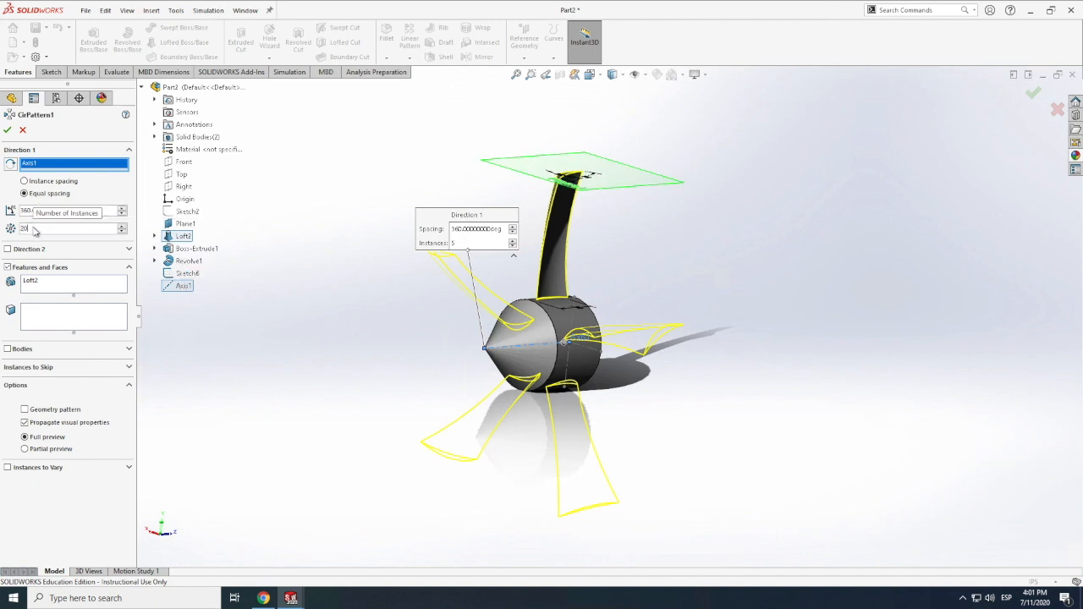
key(Return)
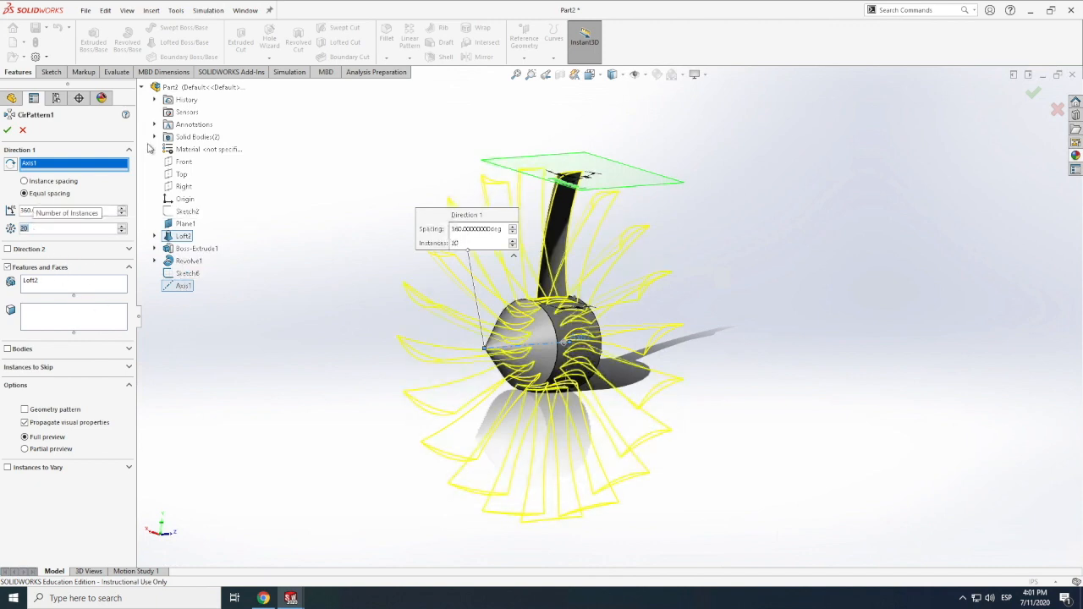
click(127, 10)
mouse_move(149, 74)
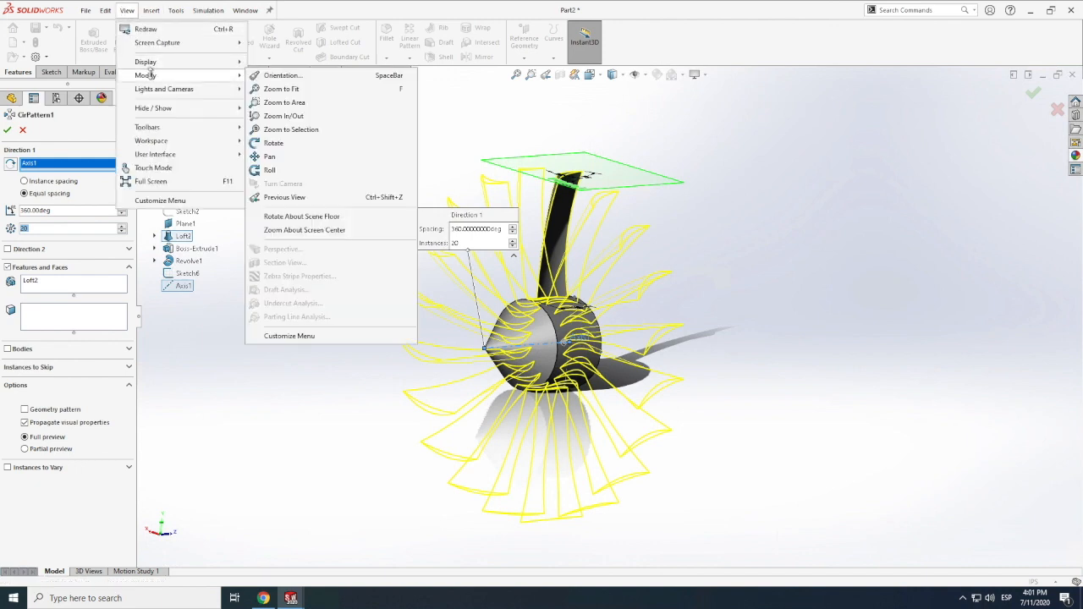
click(271, 179)
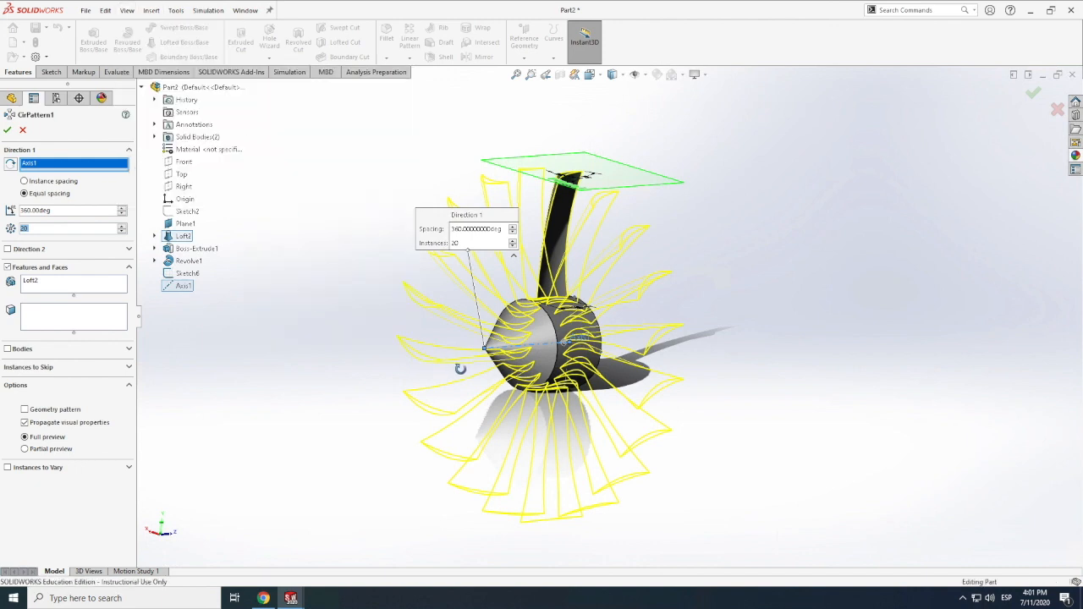
drag(479, 368, 560, 344)
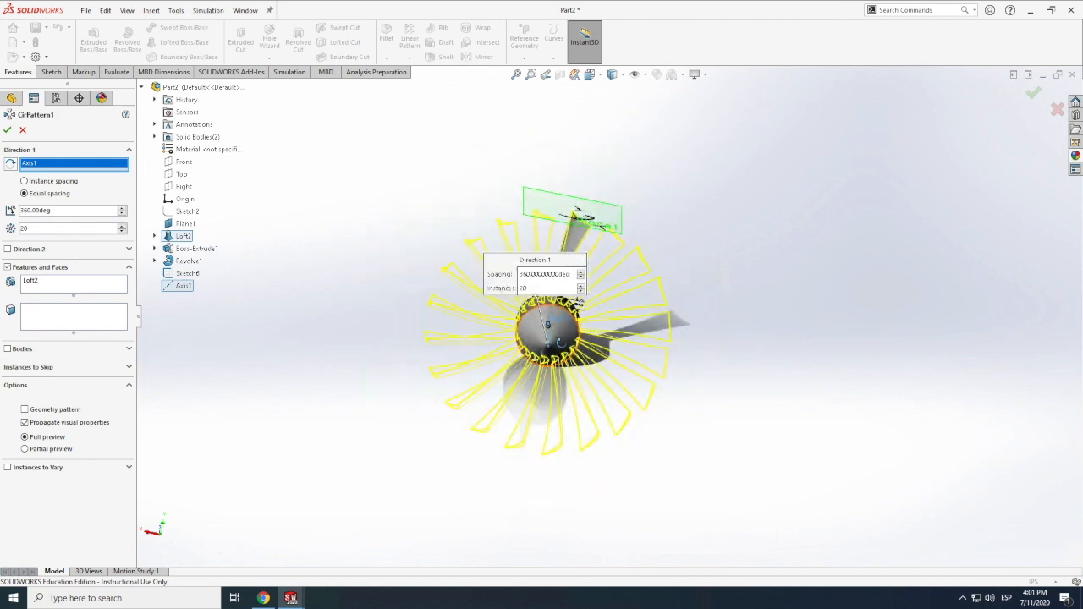
middle_drag(555, 347, 554, 355)
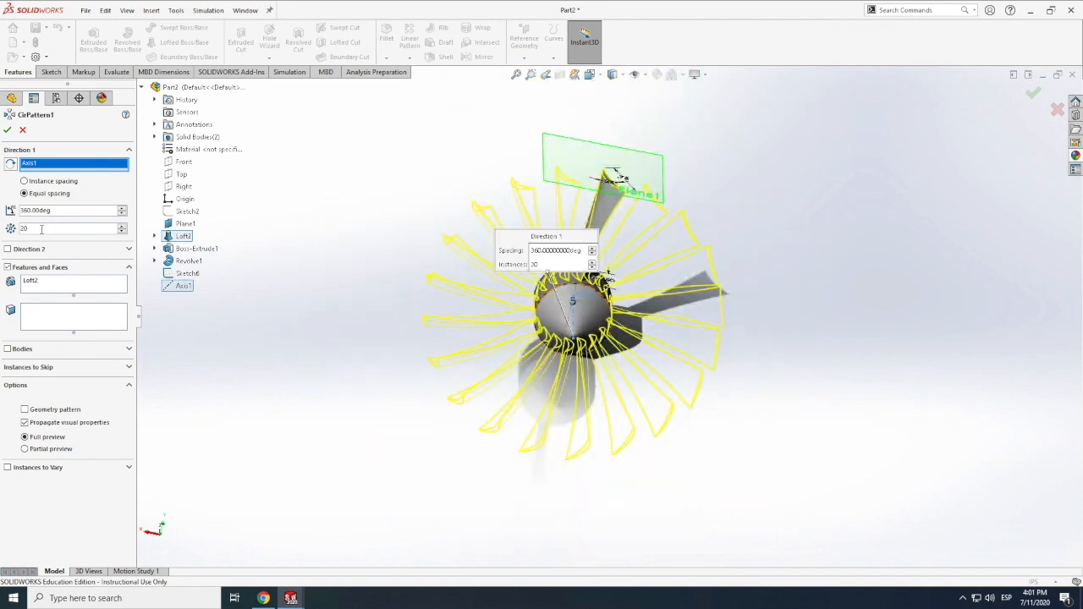
- Try 25 and 26 instances in the blade's circular pattern and compare the blade spacing in the preview
text(25)
key(Return)
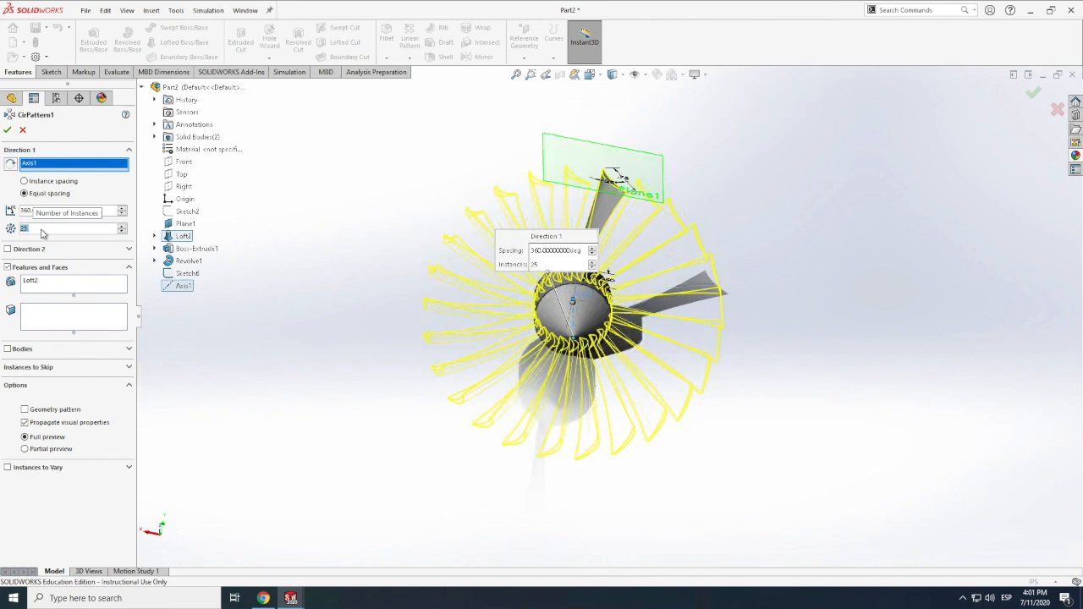
middle_drag(387, 437, 401, 365)
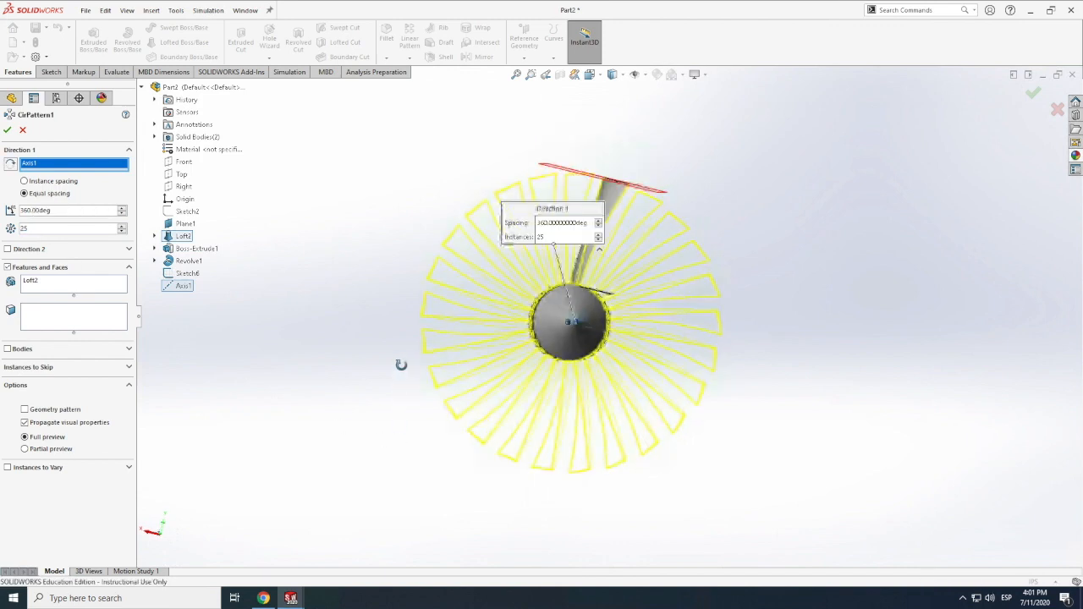
scroll(440, 384, up, 1)
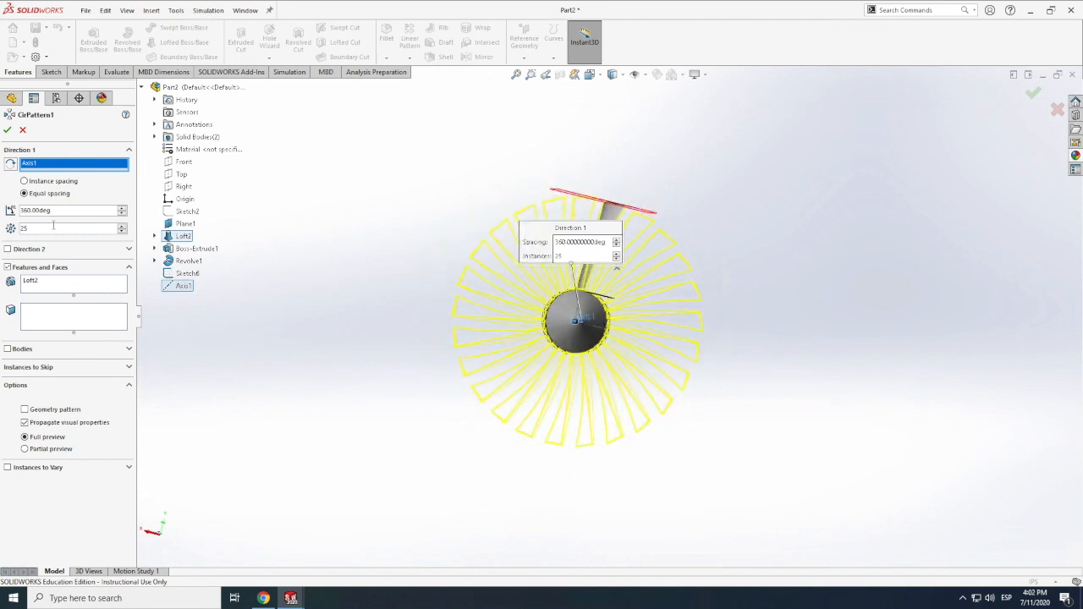
scroll(39, 229, up, 1)
scroll(36, 229, down, 2)
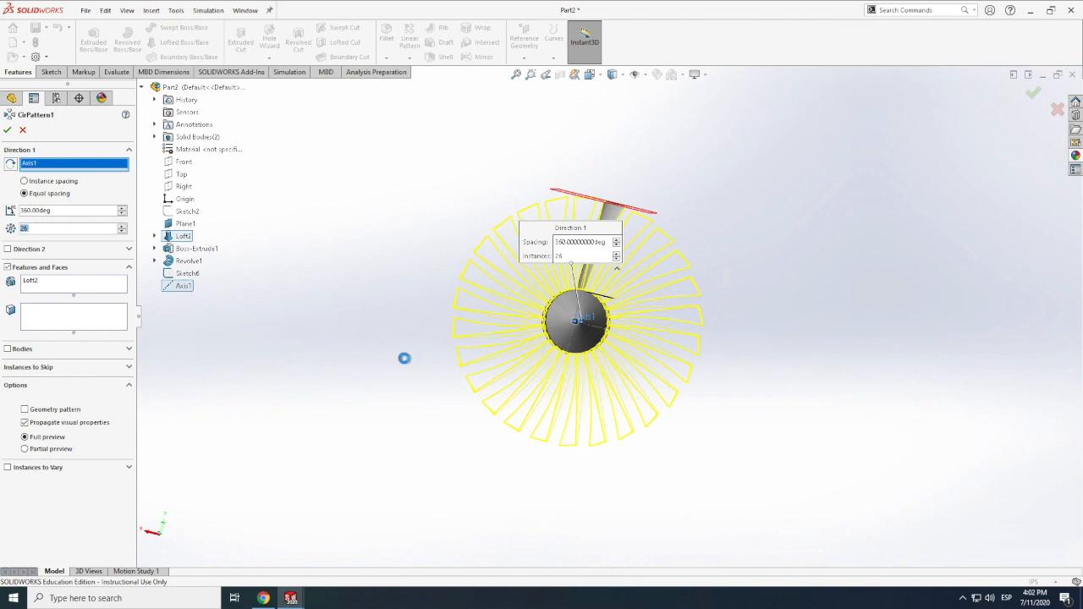
- Set the number of blade instances to 7 and accept the circular pattern
key(BackSpace)
text(8)
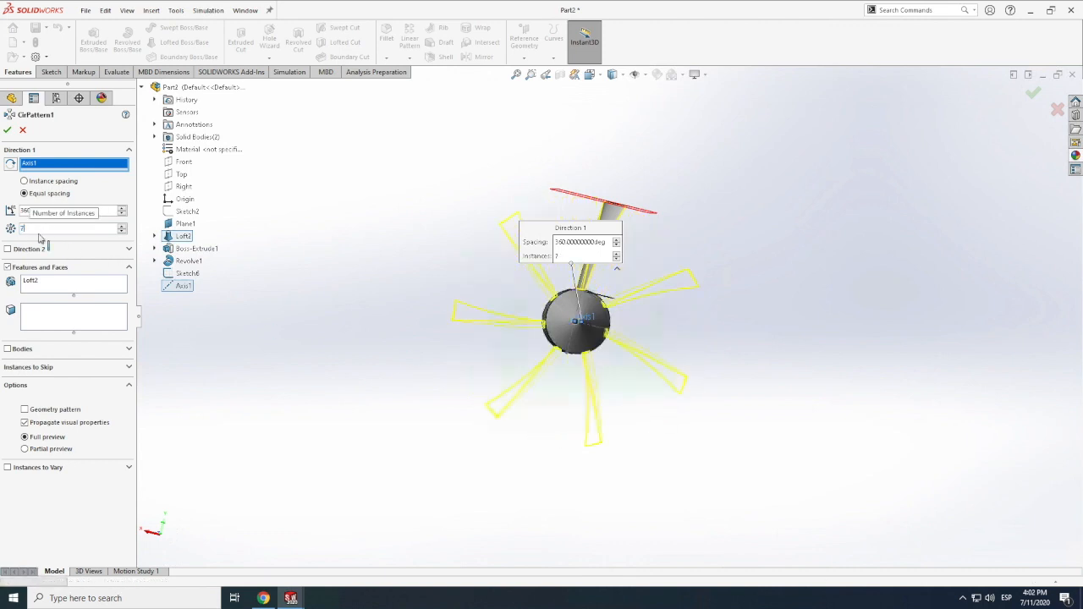
key(Return)
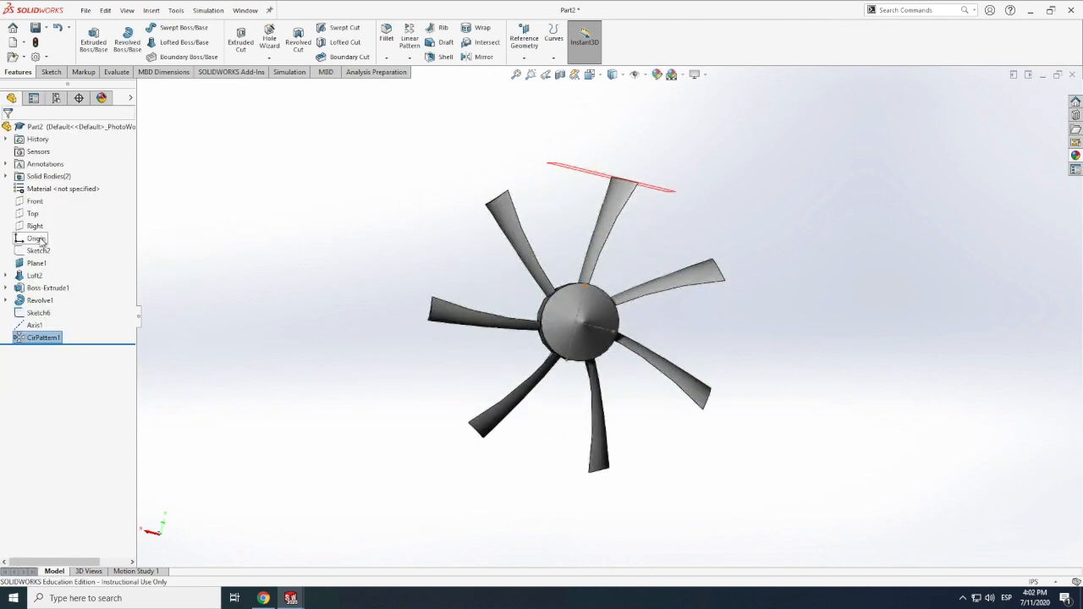
- Edit the blade's circular pattern to 28 instances and accept the change
right_click(30, 339)
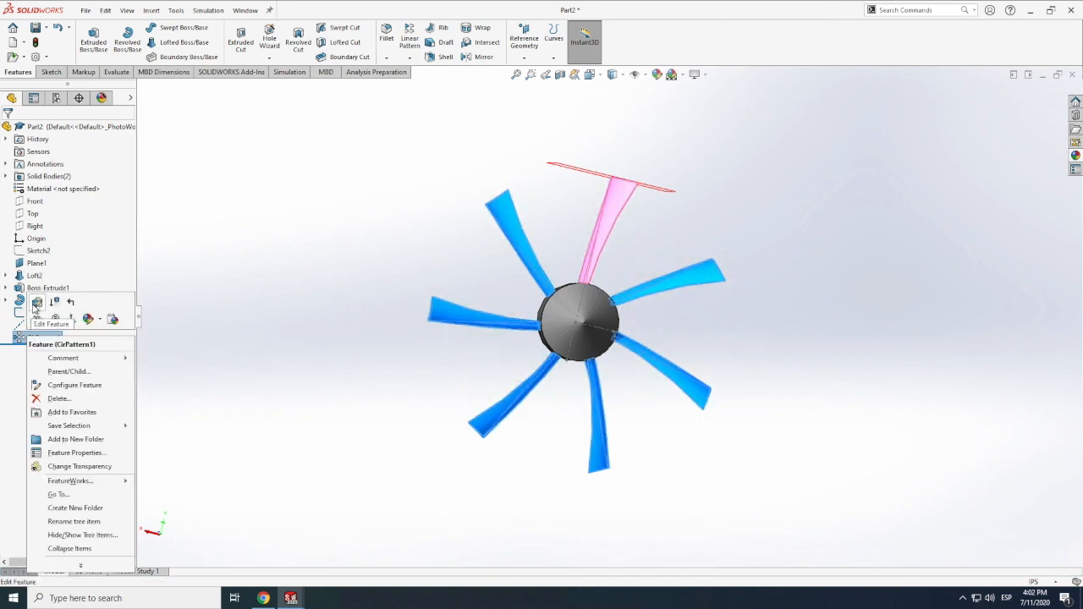
click(33, 306)
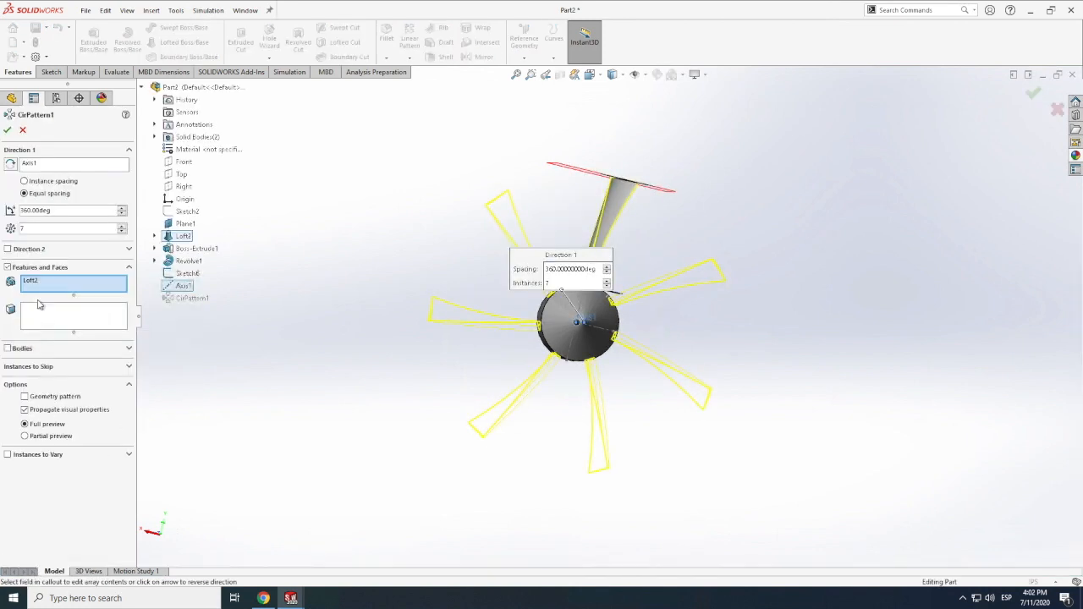
double_click(26, 227)
text(28)
key(Return)
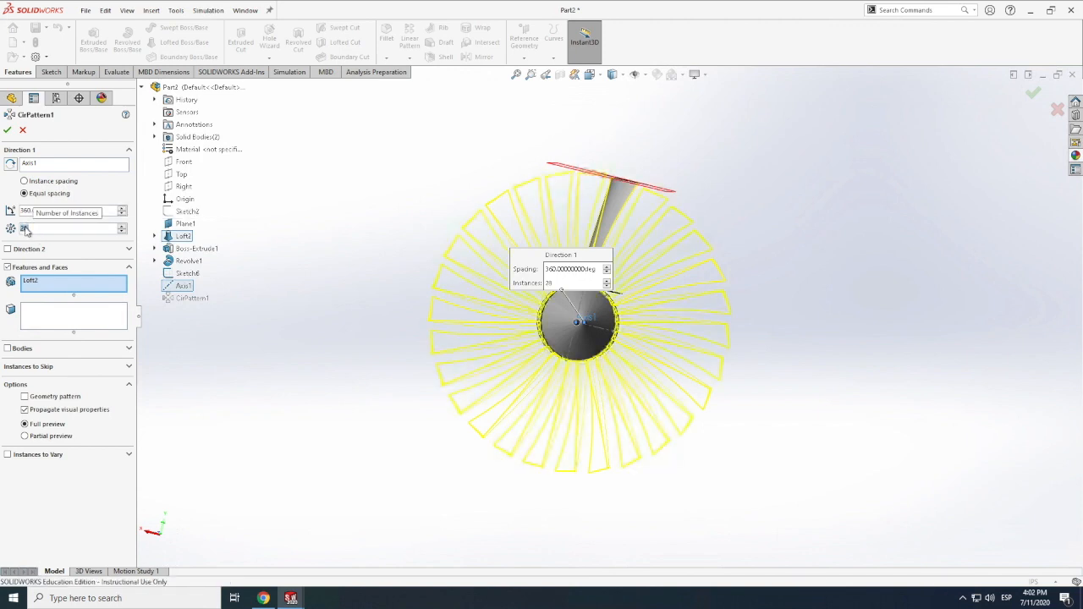
click(7, 131)
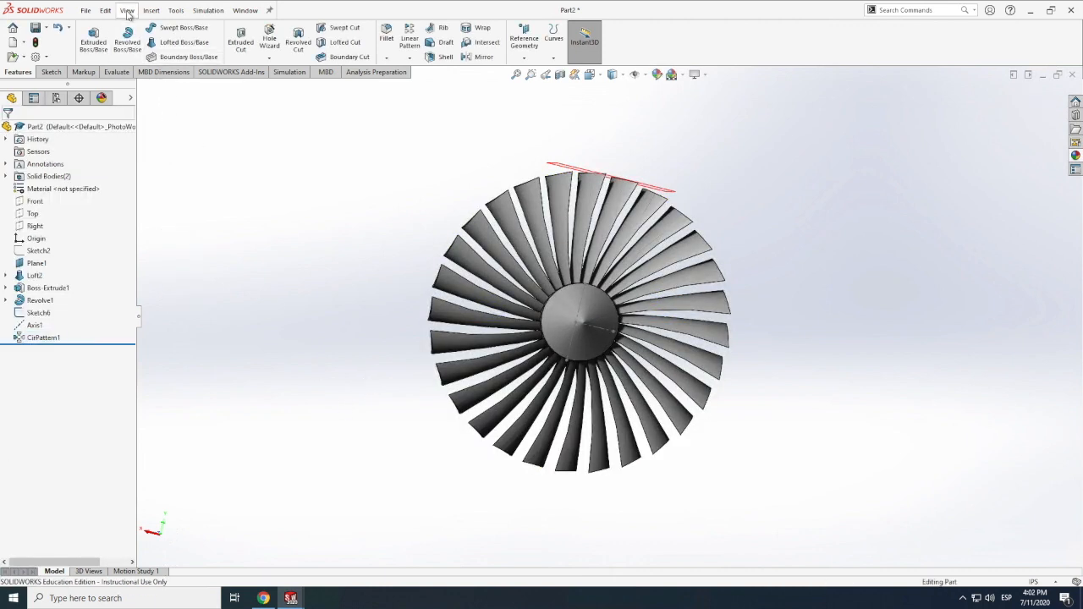
- Examine the finished fan's blades, hub and nose from several angles
click(127, 10)
mouse_move(148, 76)
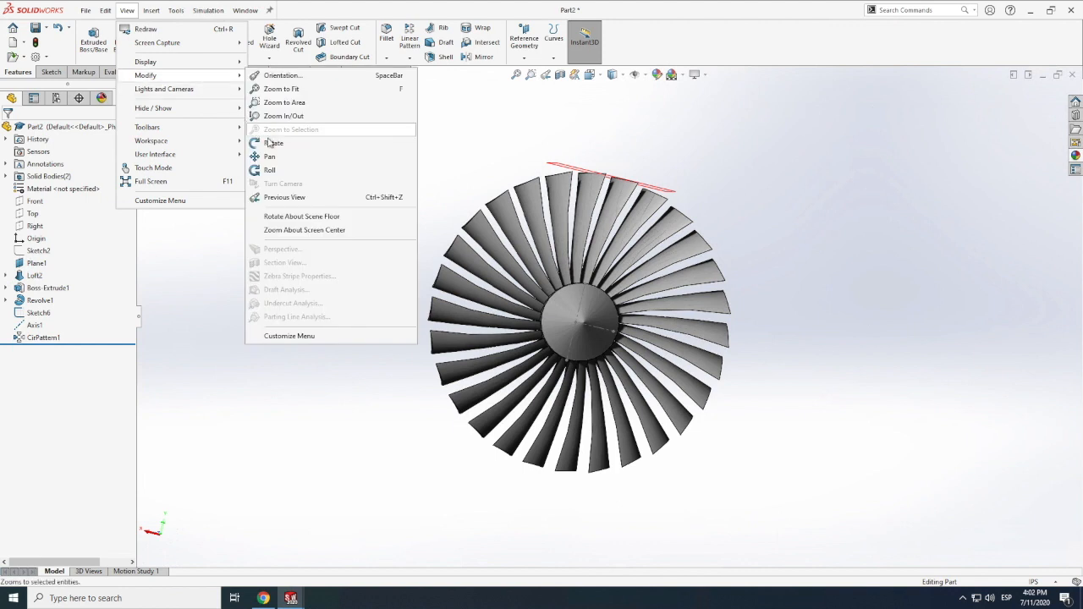
click(269, 143)
drag(566, 261, 615, 286)
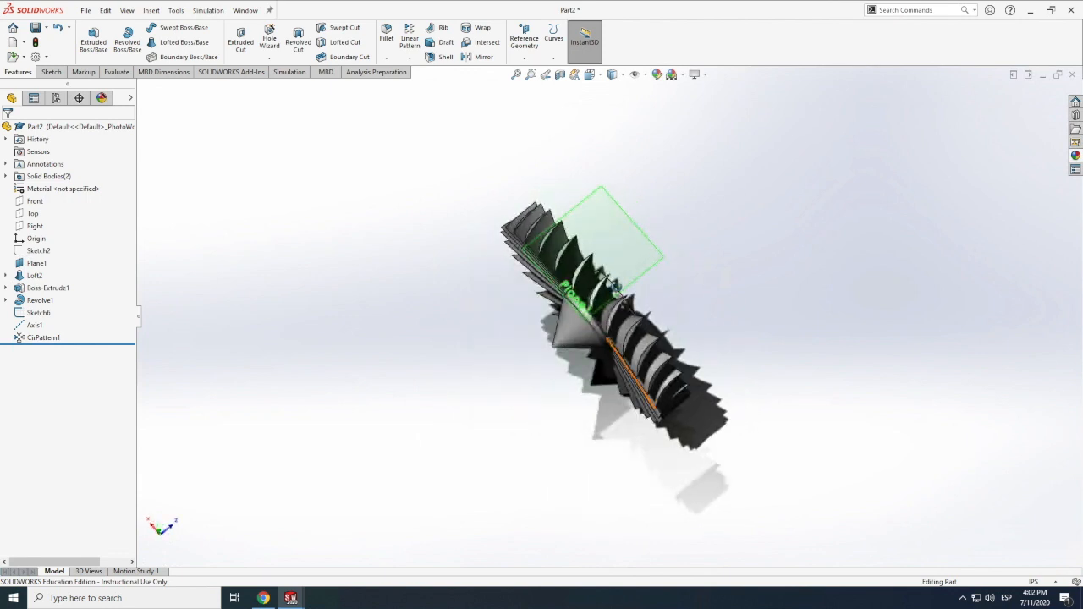
middle_drag(631, 318, 632, 318)
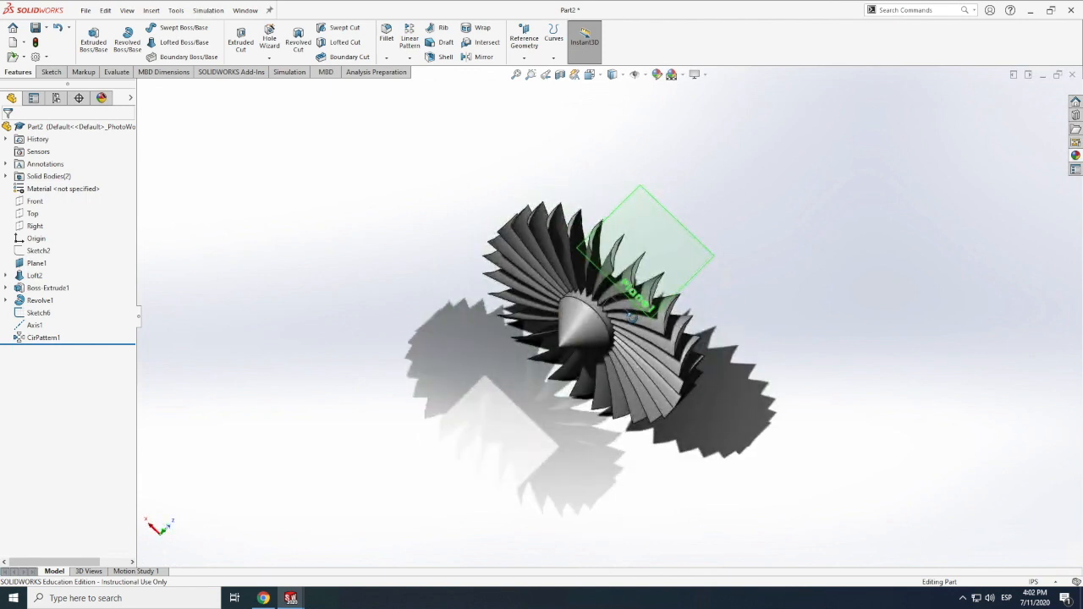
middle_drag(566, 330, 578, 309)
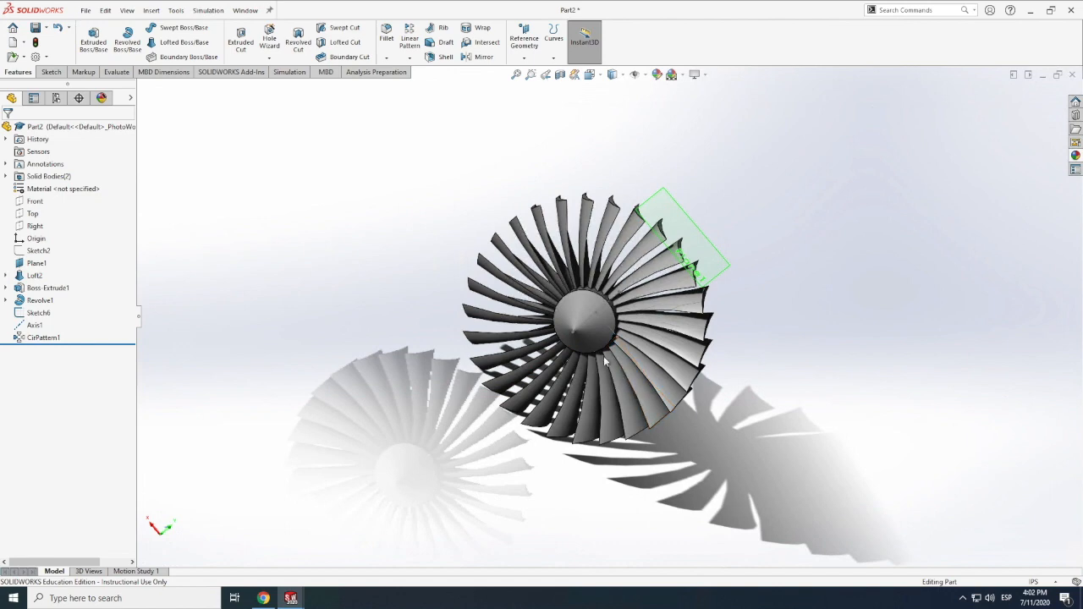
- Create a new, empty part document
click(86, 11)
click(103, 29)
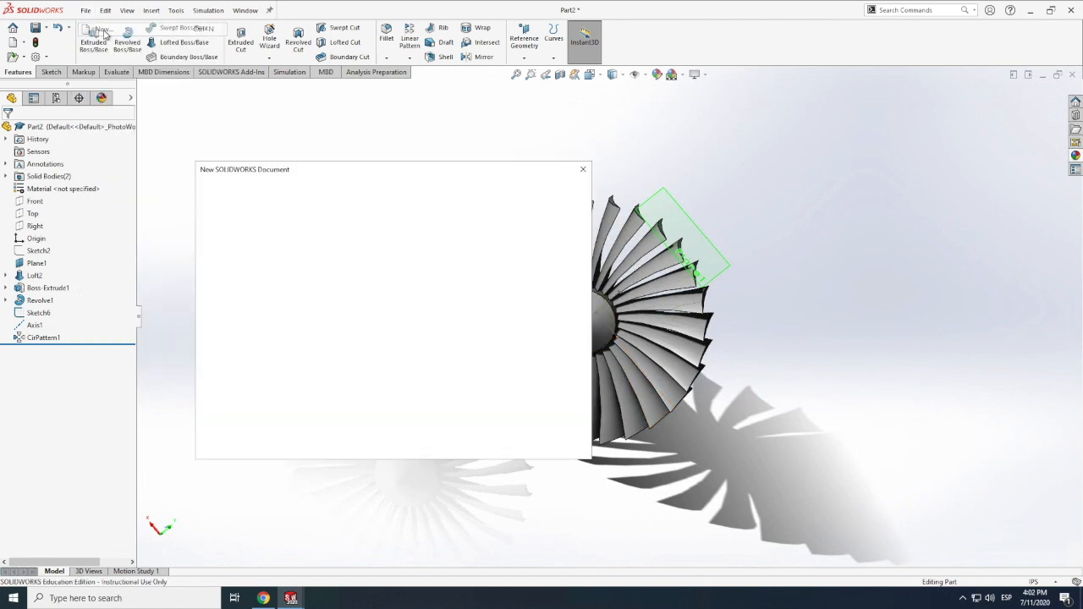
click(448, 436)
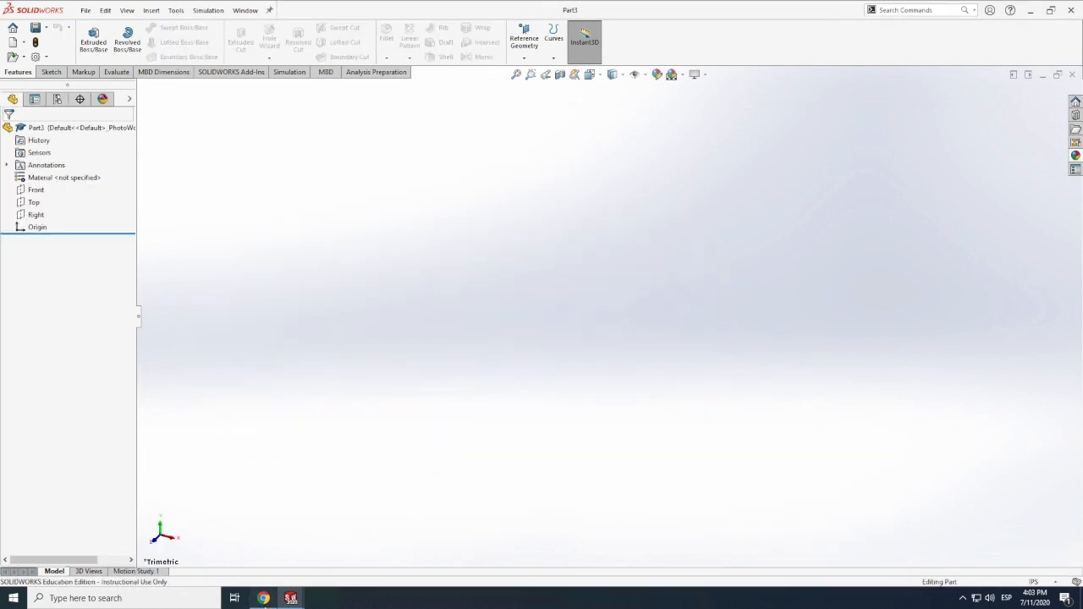
- Switch to Chrome and view the airplane wing cross section search results as a reference
click(264, 598)
click(263, 598)
click(263, 598)
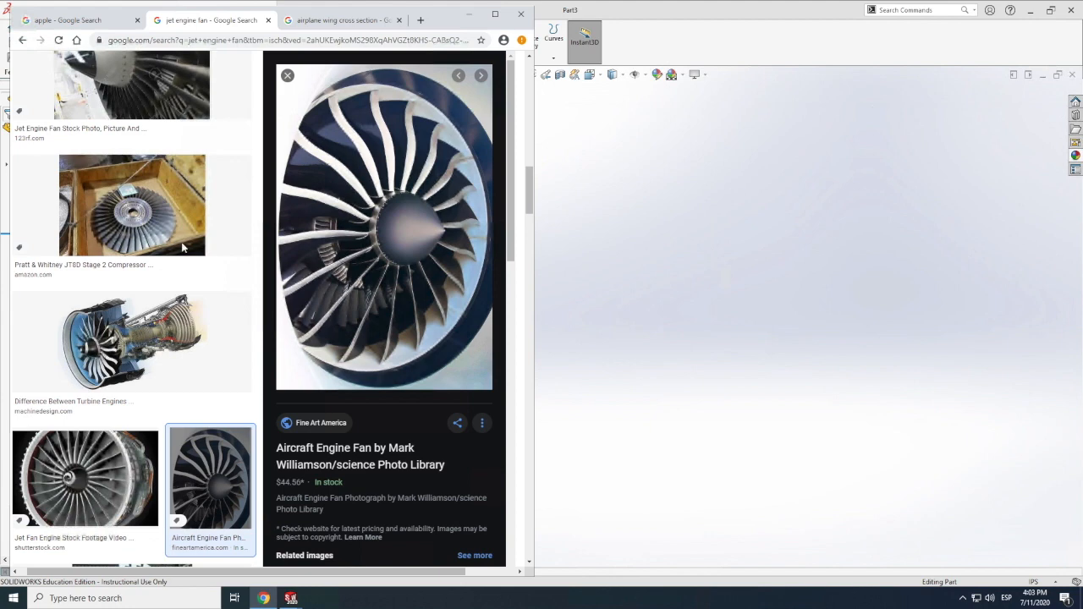
click(339, 20)
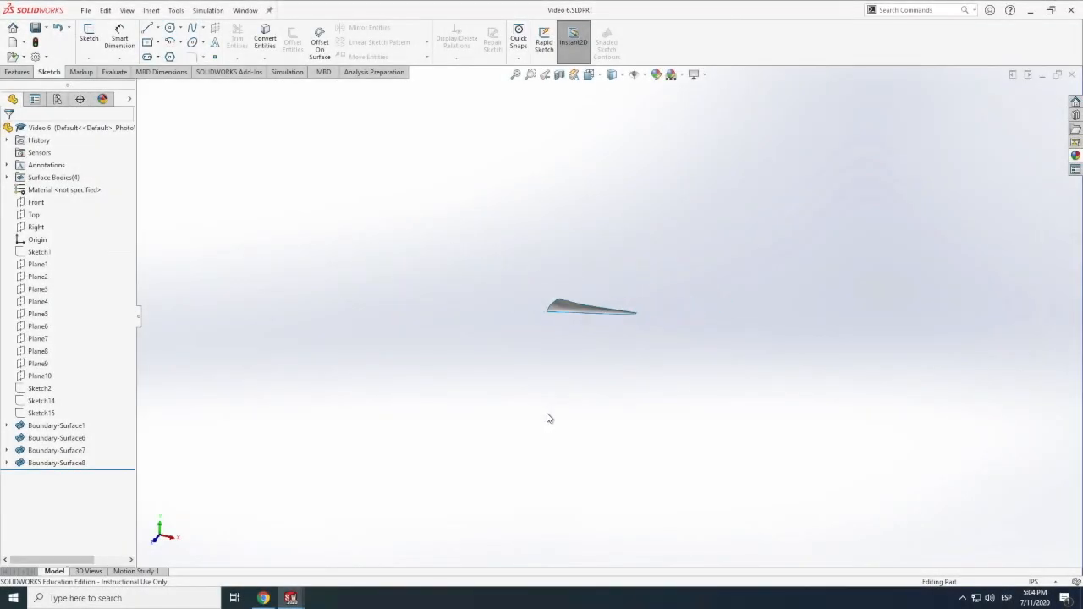
- Examine the boundary-surface blade in the Video 6 part up close and from different angles
scroll(587, 320, down, 5)
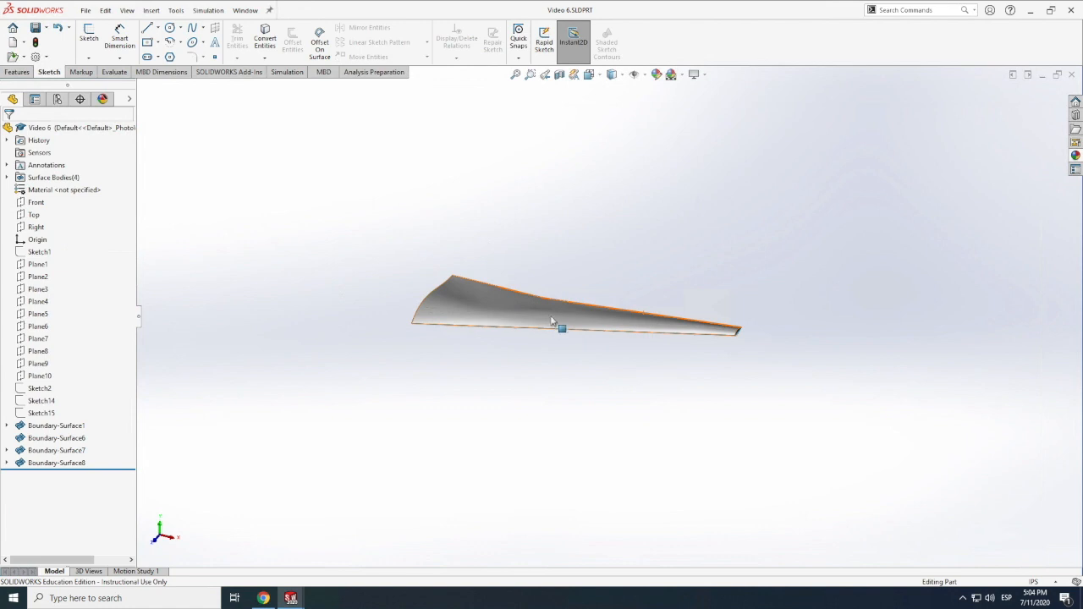
scroll(221, 90, down, 3)
click(127, 10)
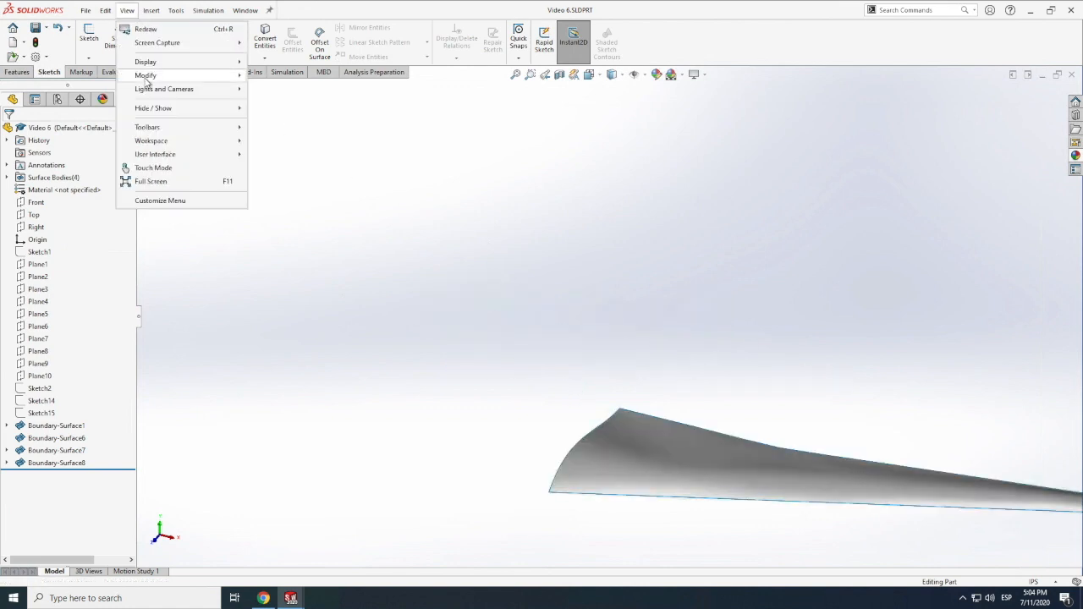
click(273, 143)
drag(502, 321, 657, 392)
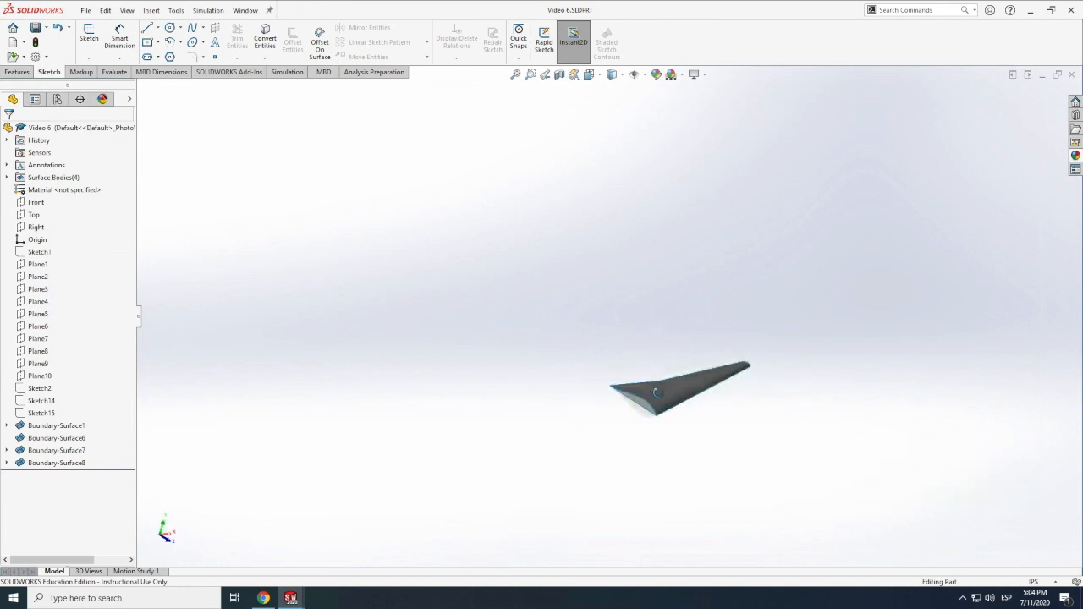
- Show the reference planes Plane1 through Plane5 along the blade's root half
drag(720, 378, 686, 368)
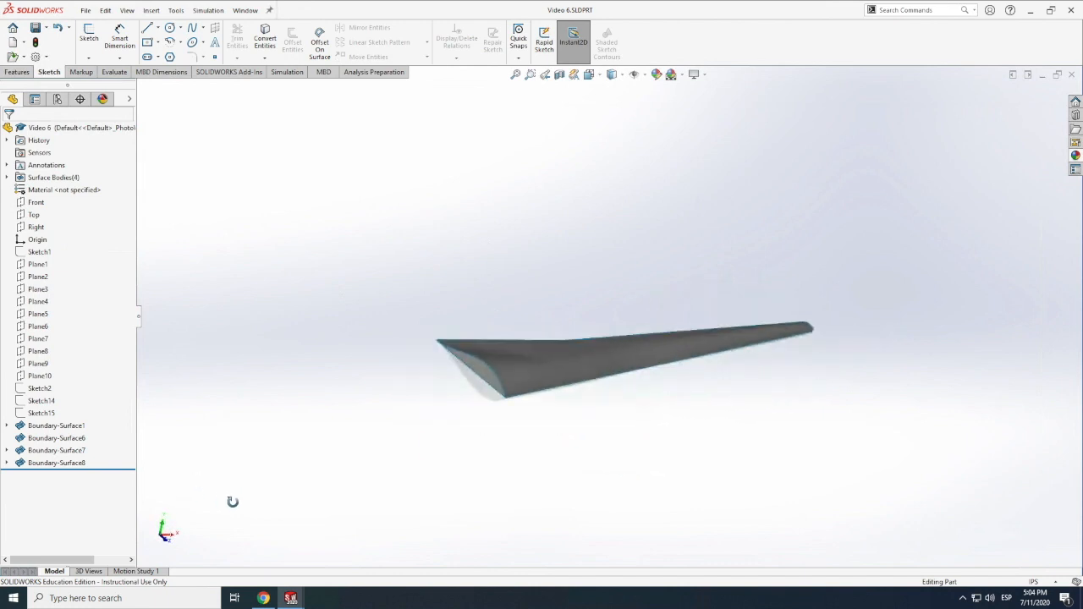
right_click(42, 430)
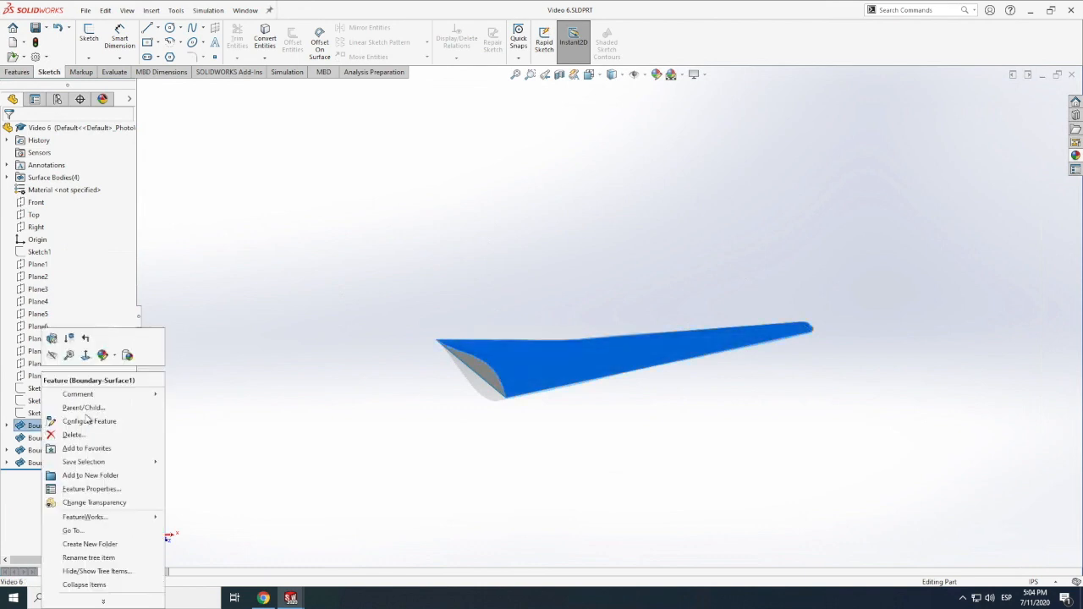
key(Escape)
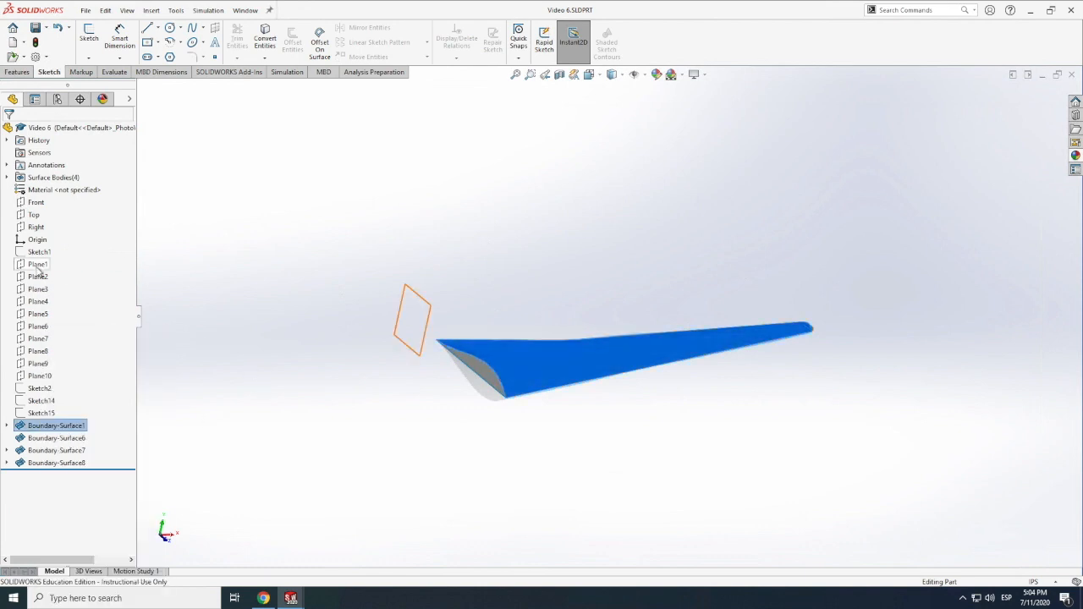
click(37, 267)
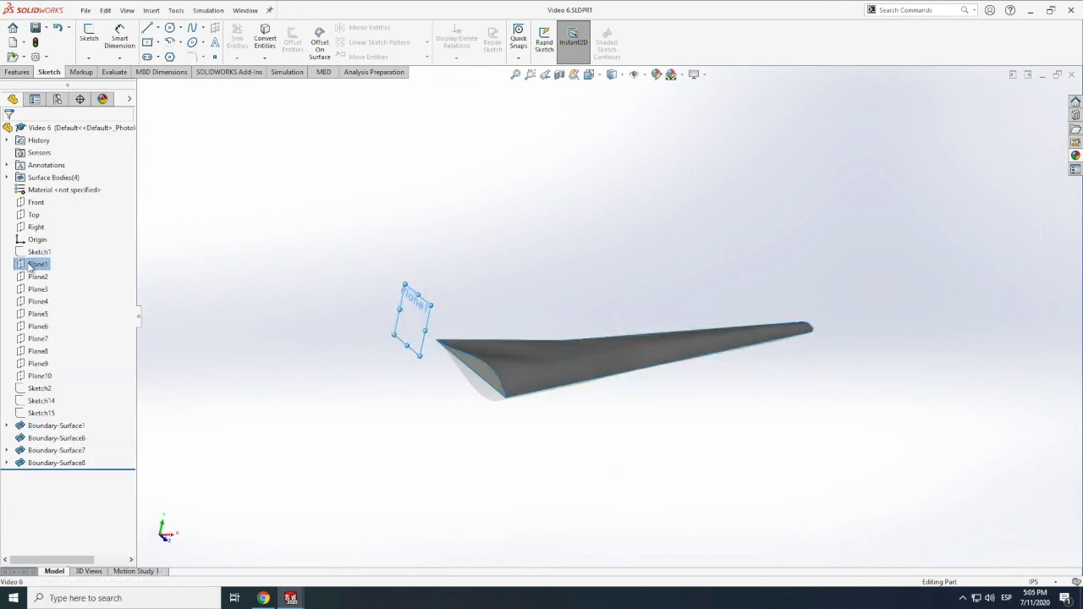
right_click(30, 264)
click(54, 246)
click(18, 278)
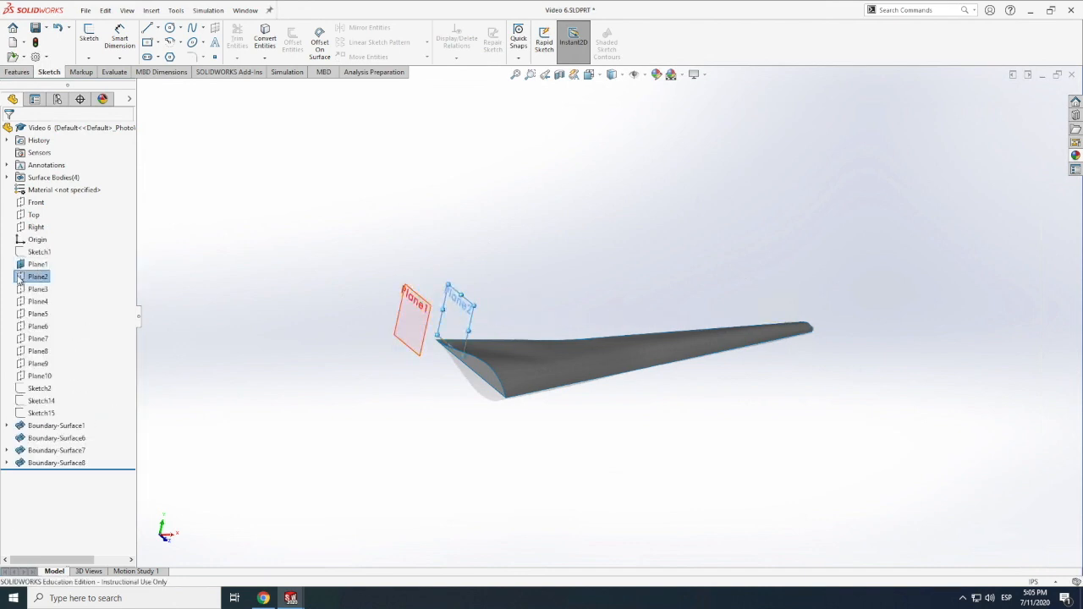
right_click(19, 280)
click(46, 262)
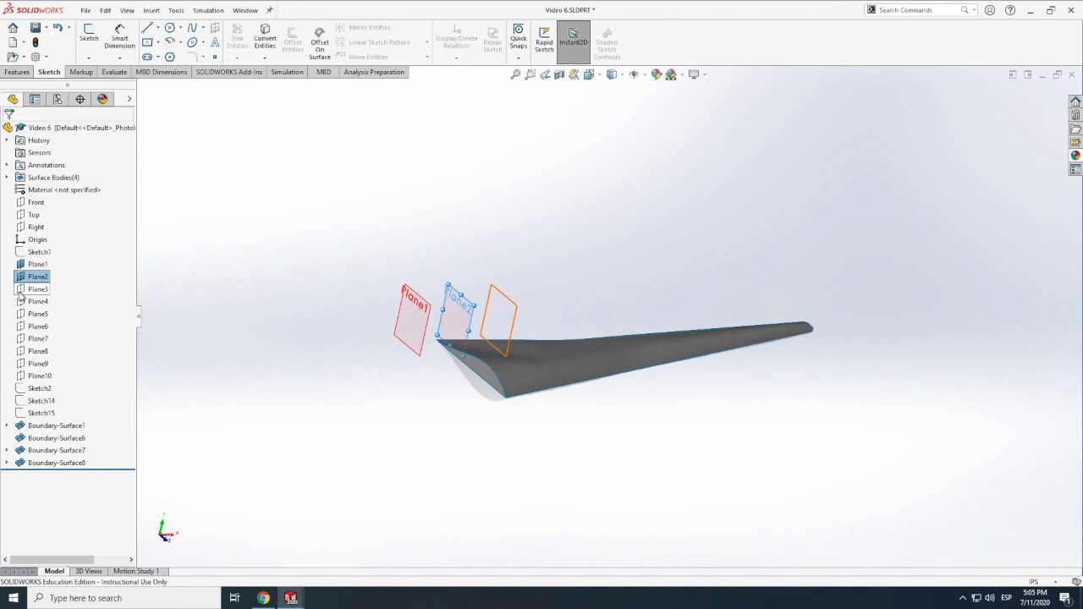
click(21, 291)
right_click(27, 295)
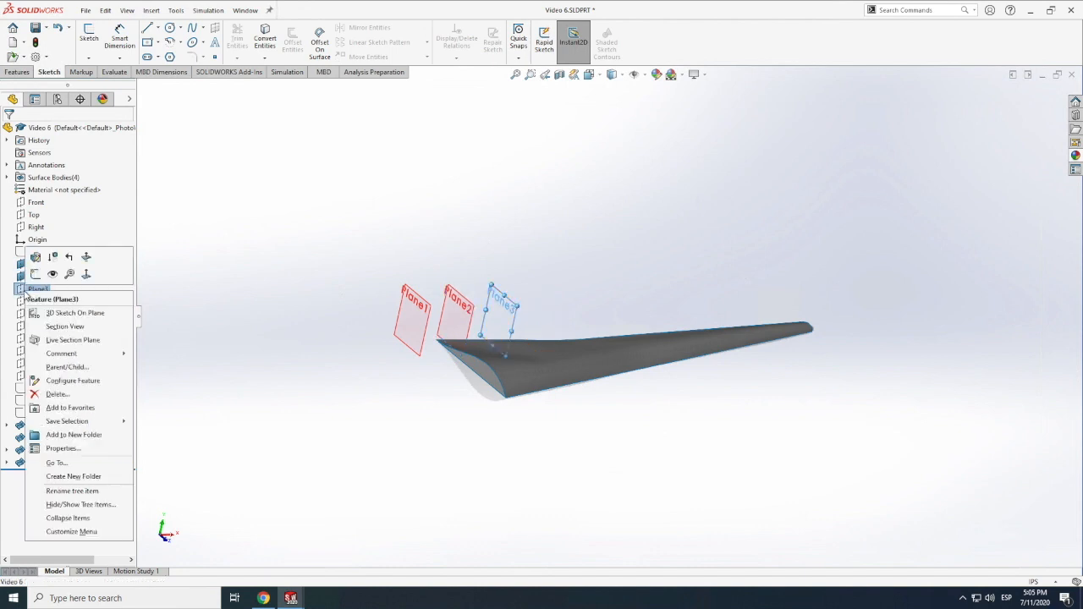
click(52, 275)
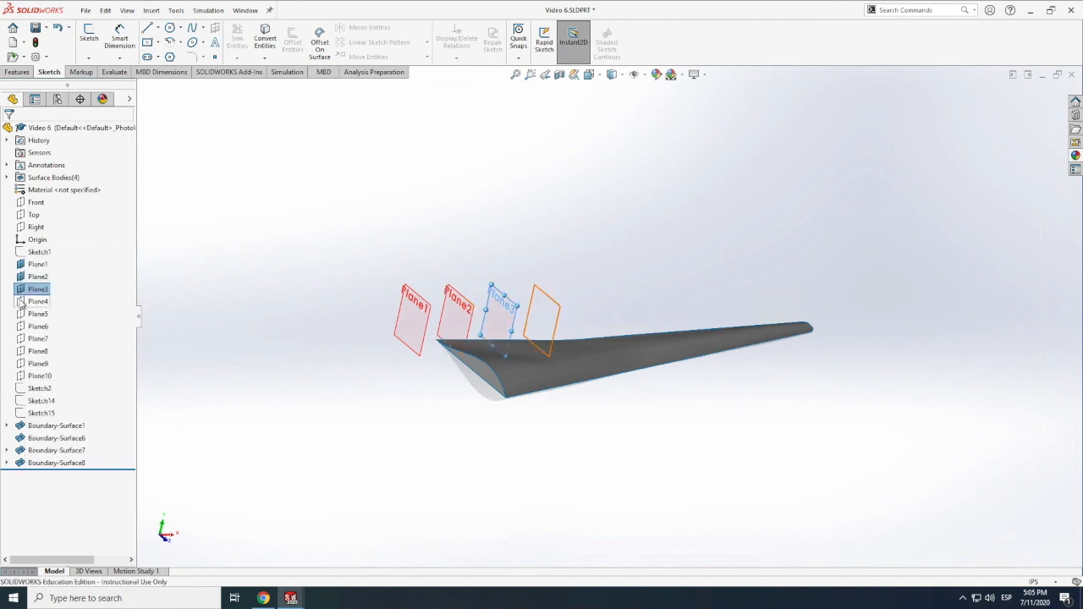
right_click(21, 302)
click(56, 287)
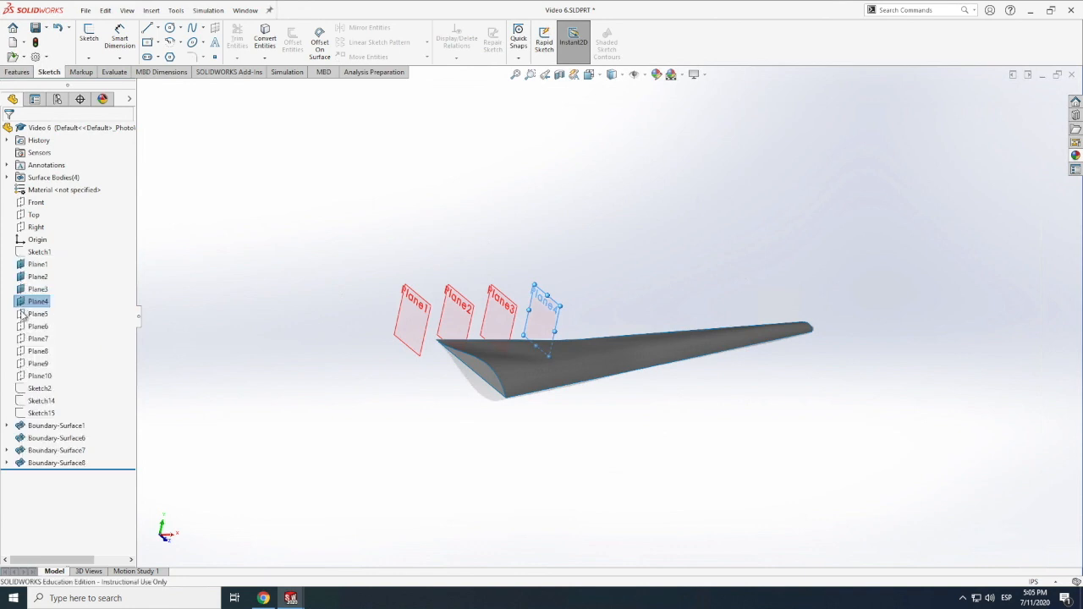
click(33, 314)
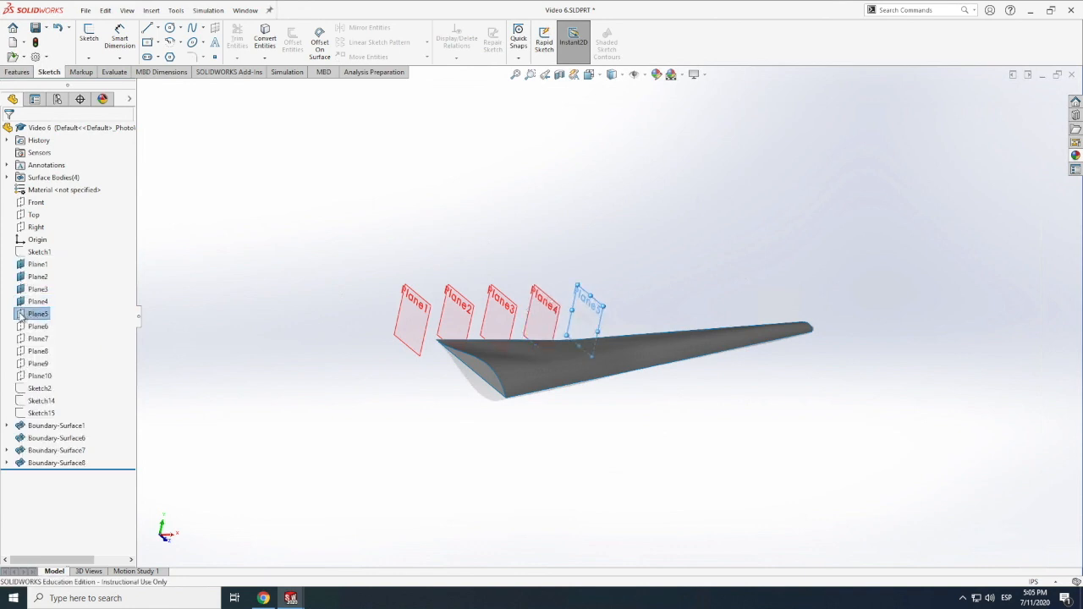
click(33, 315)
right_click(38, 316)
right_click(25, 316)
click(51, 298)
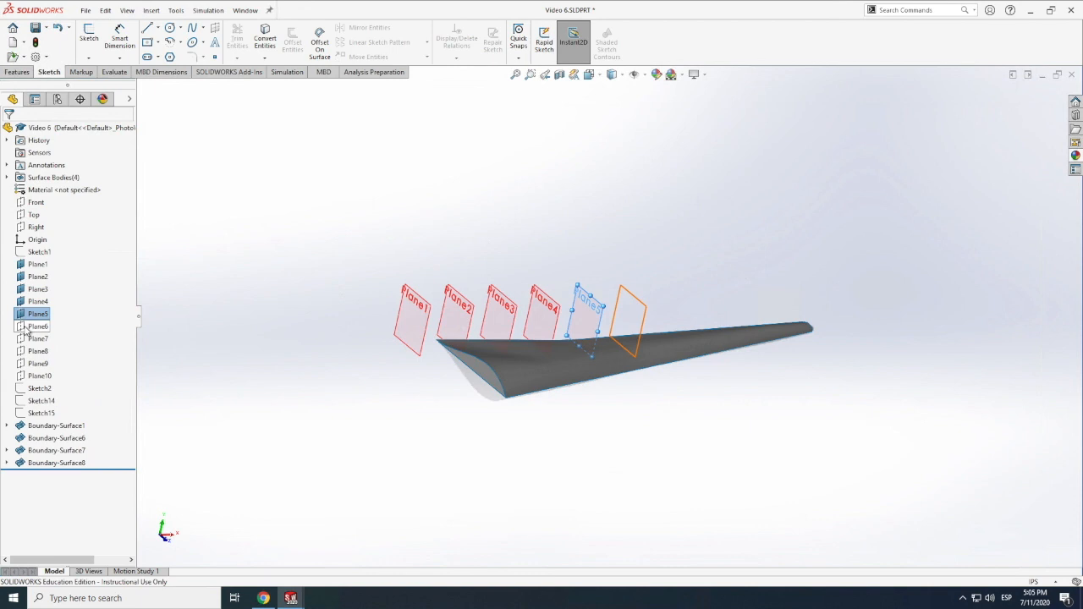
- Show the remaining reference planes, Plane6 through Plane10, out to the blade's tip
right_click(25, 327)
click(51, 309)
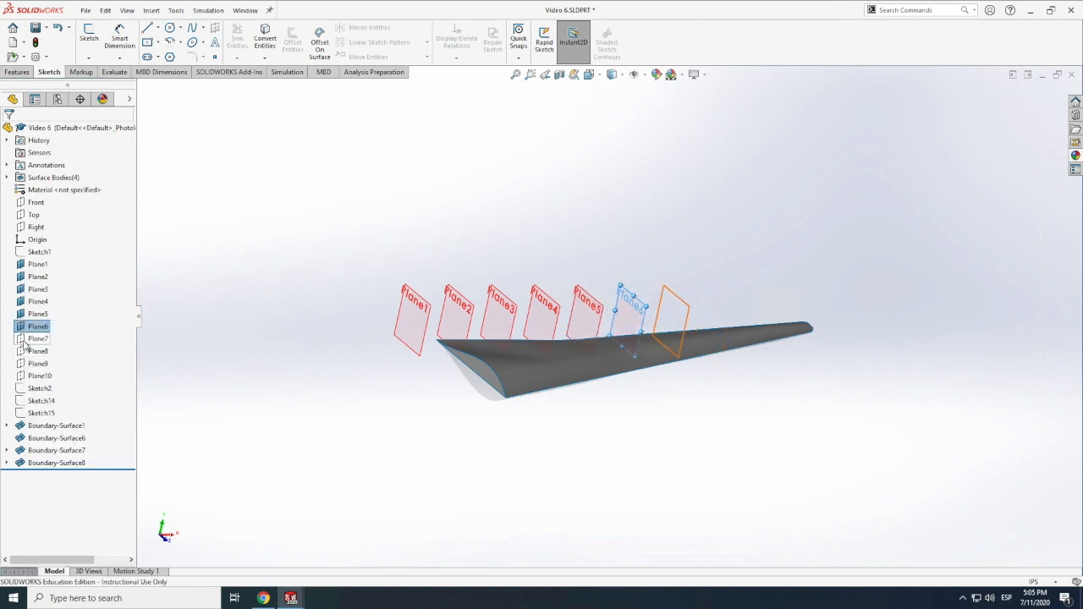
right_click(38, 339)
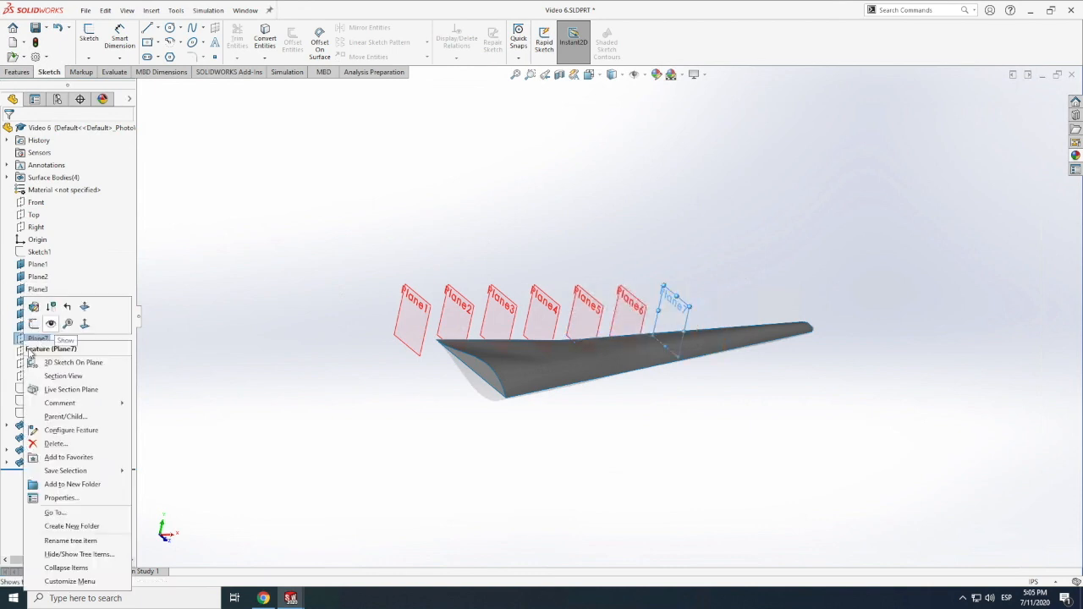
click(51, 324)
right_click(33, 352)
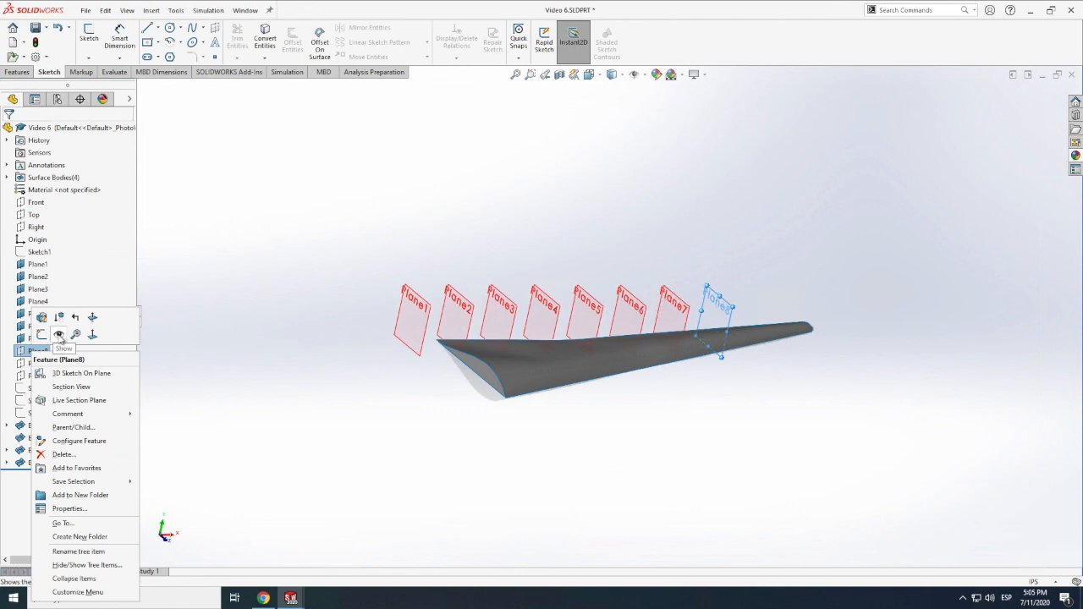
click(58, 334)
right_click(33, 363)
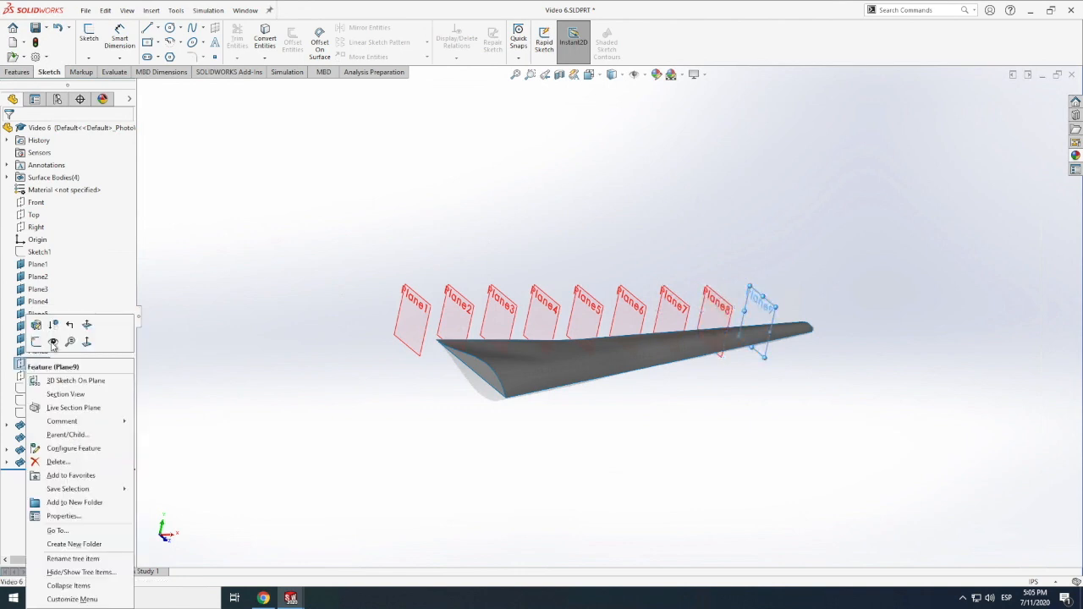
click(52, 342)
right_click(28, 377)
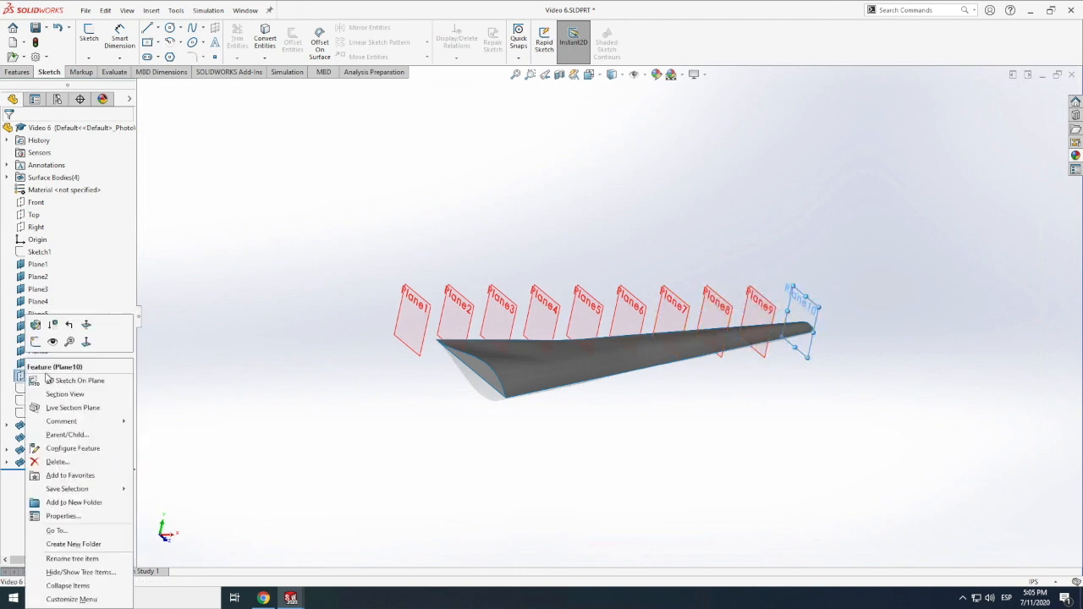
click(53, 345)
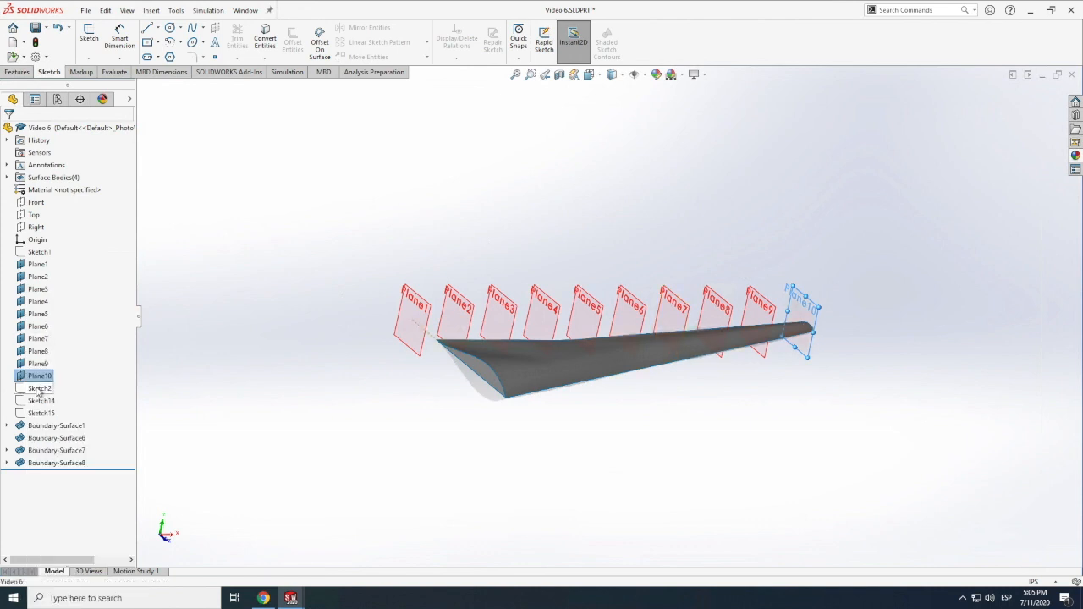
- Show Sketch2, Sketch14 and Sketch15 along with the blade surfaces
right_click(38, 390)
click(38, 401)
right_click(39, 401)
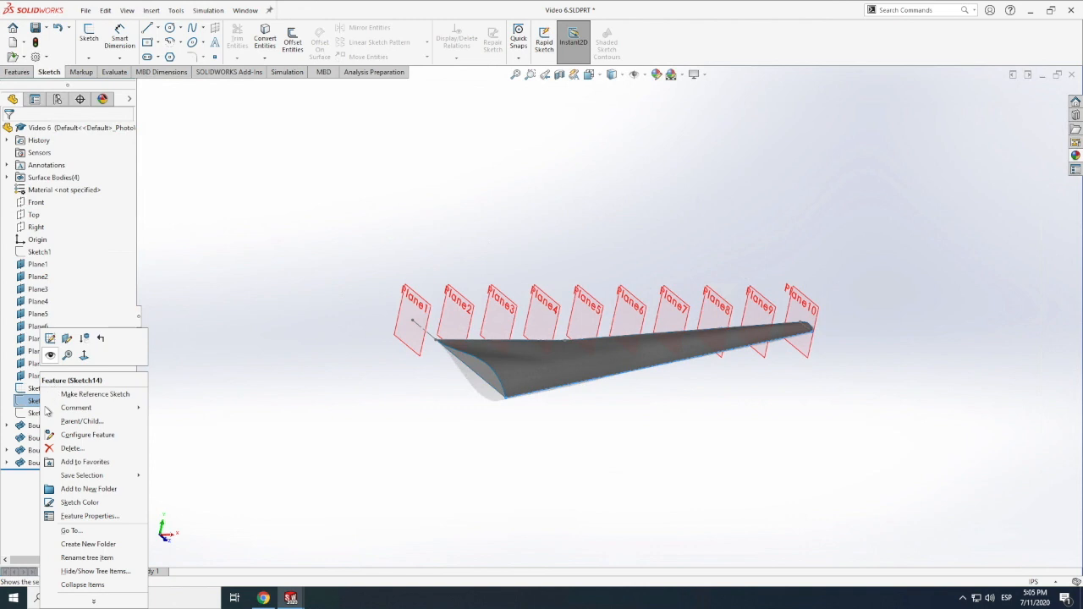
click(51, 356)
click(38, 412)
right_click(46, 410)
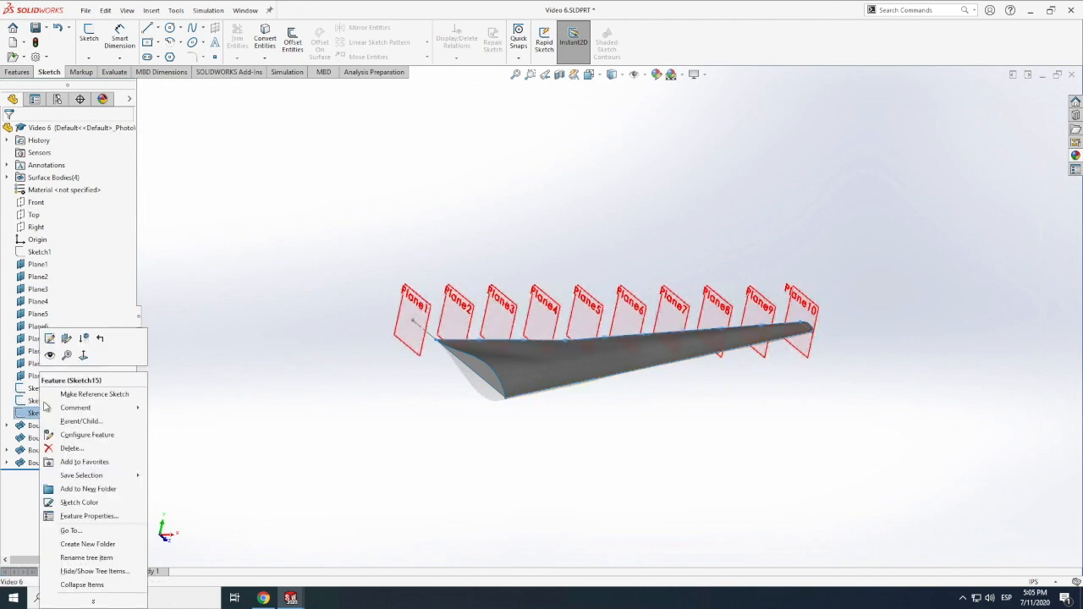
click(50, 355)
- Try deleting Boundary-Surface1 together with its child features, and undo the deletion
click(38, 426)
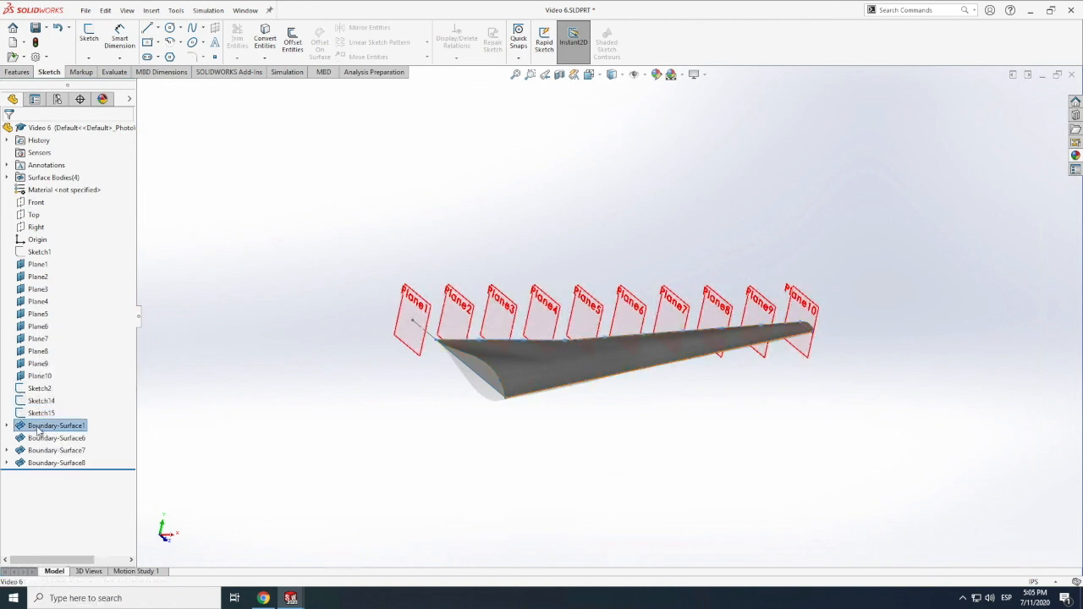
right_click(38, 427)
click(67, 435)
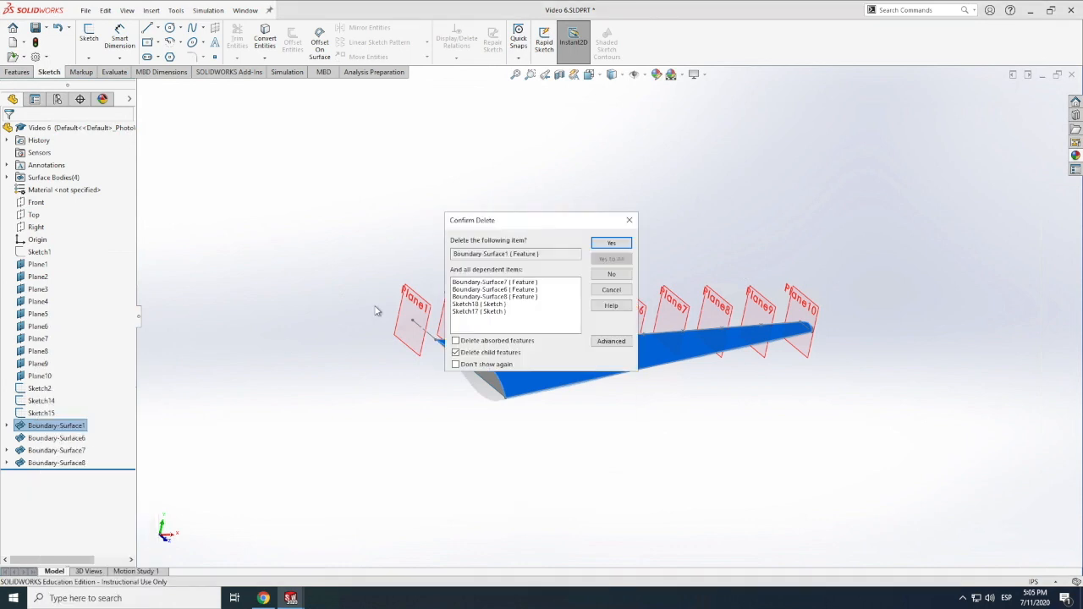
click(610, 244)
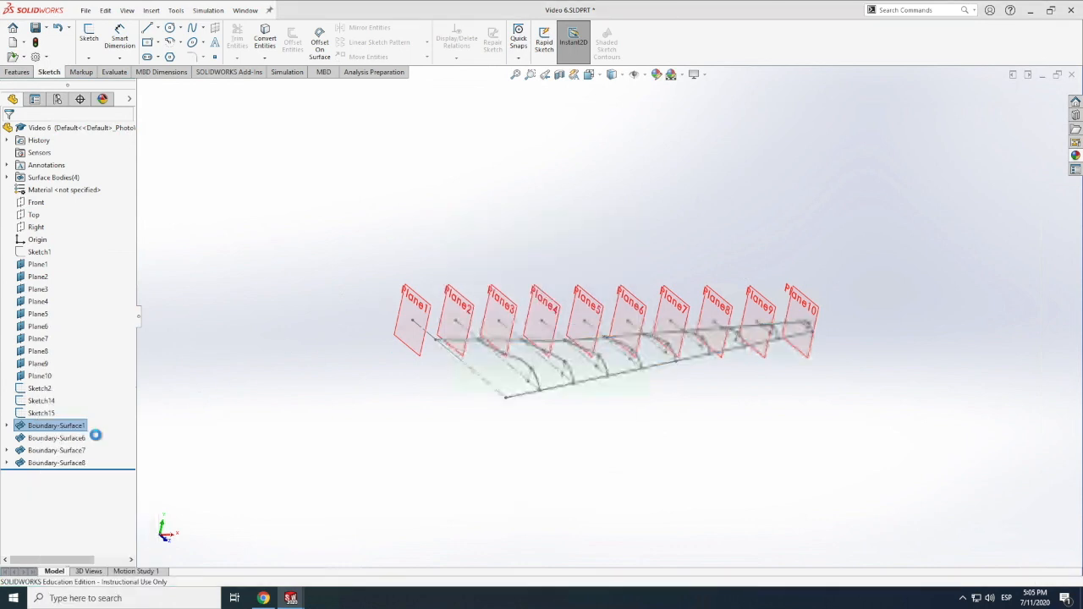
click(49, 438)
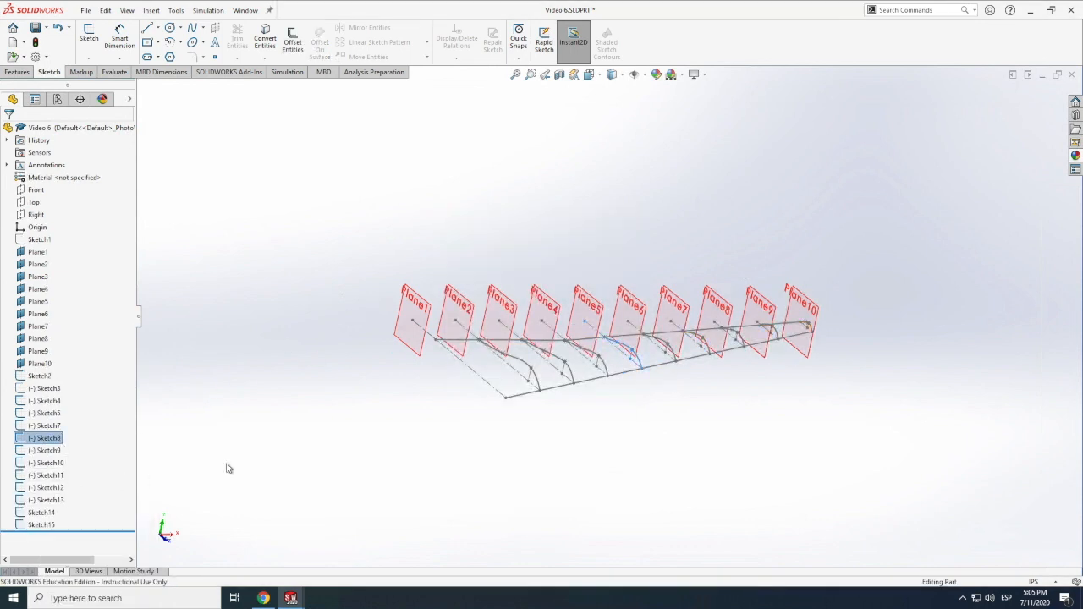
click(268, 368)
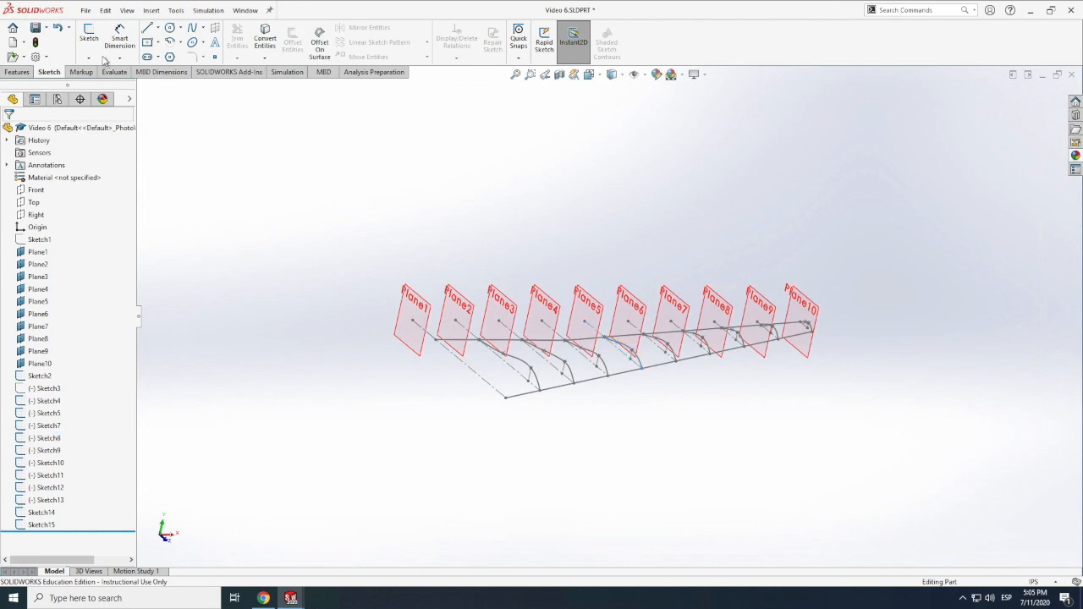
click(57, 27)
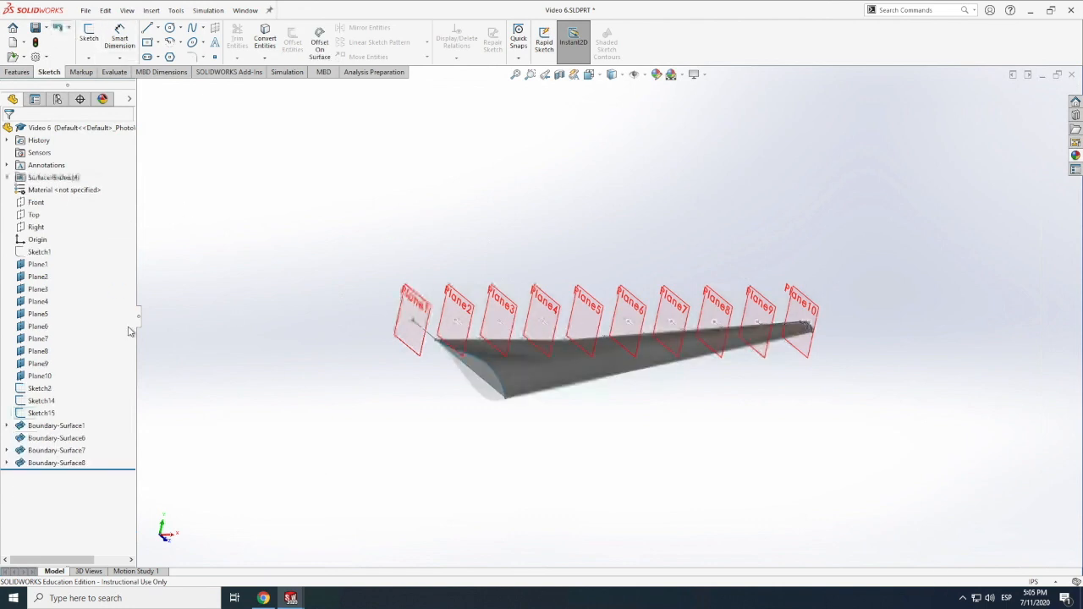
- Expand the sketches under Boundary-Surface1 and delete Boundary-Surface8 at the blade tip
click(7, 427)
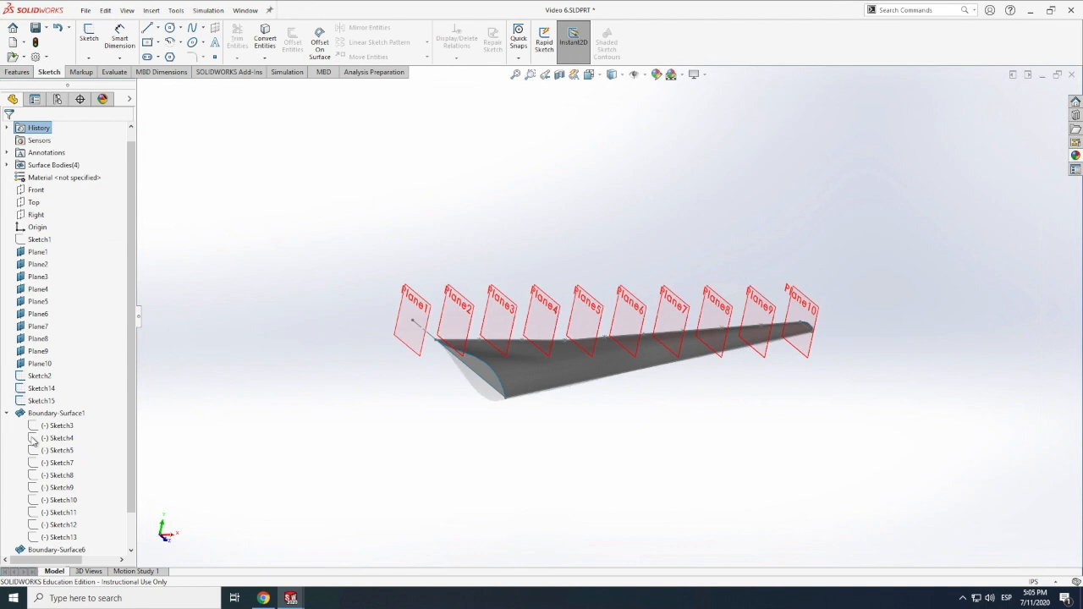
scroll(129, 539, down, 1)
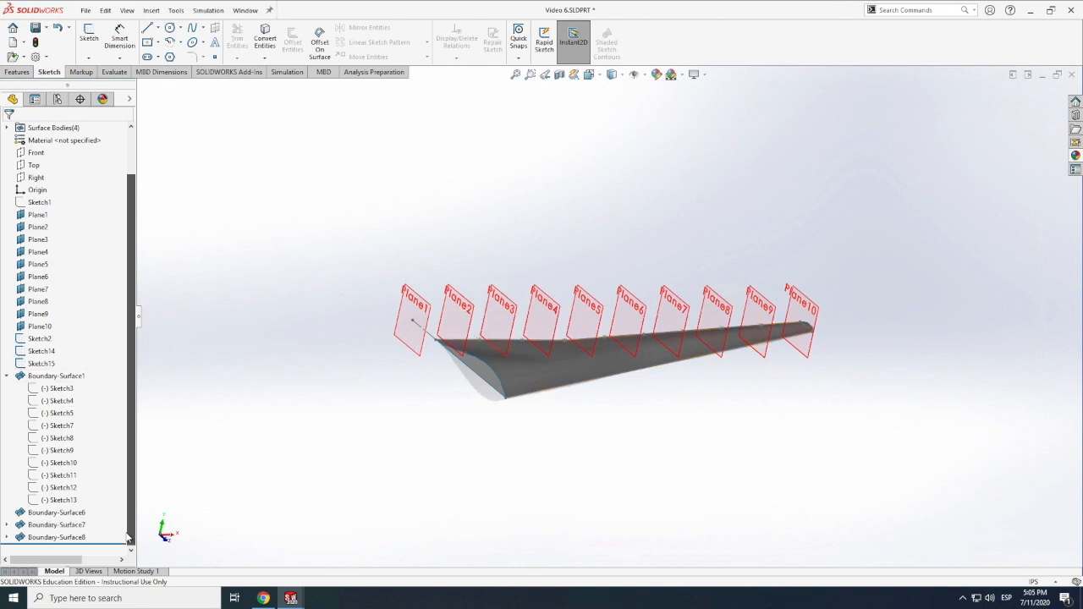
click(76, 539)
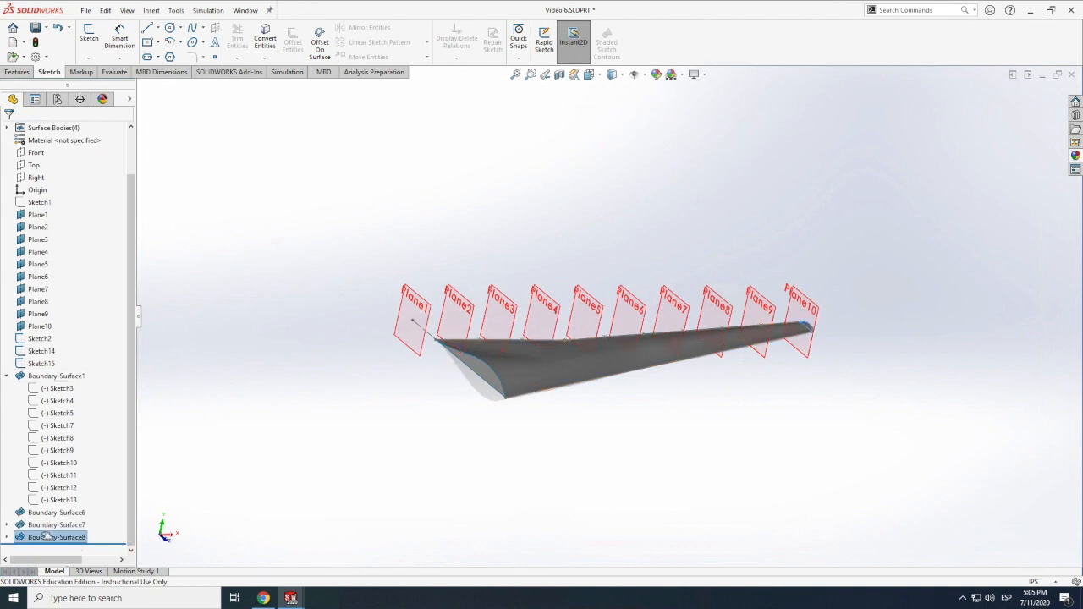
right_click(36, 542)
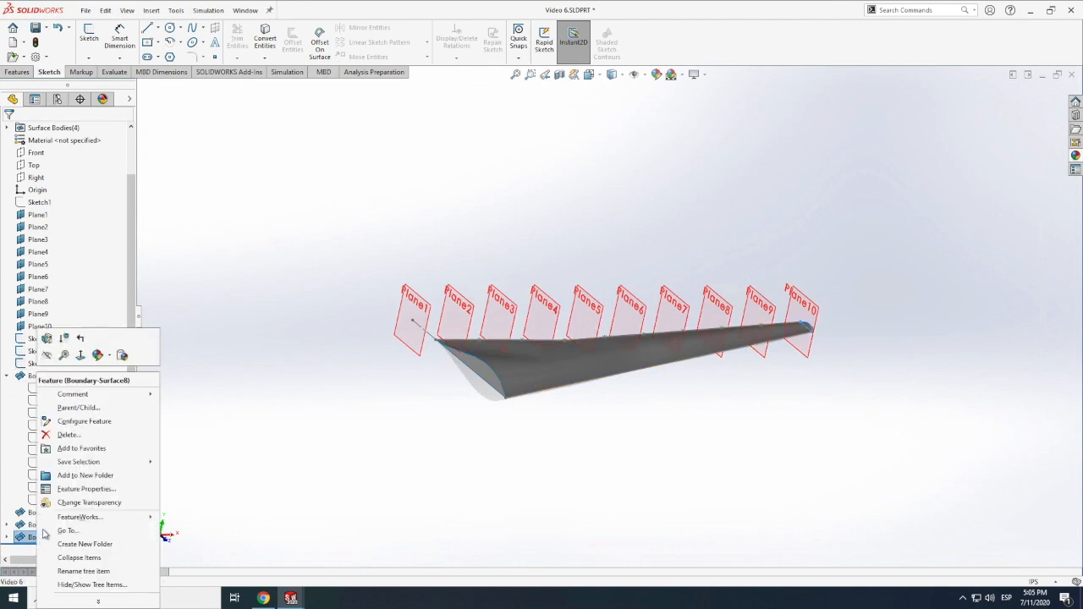
click(74, 439)
click(601, 245)
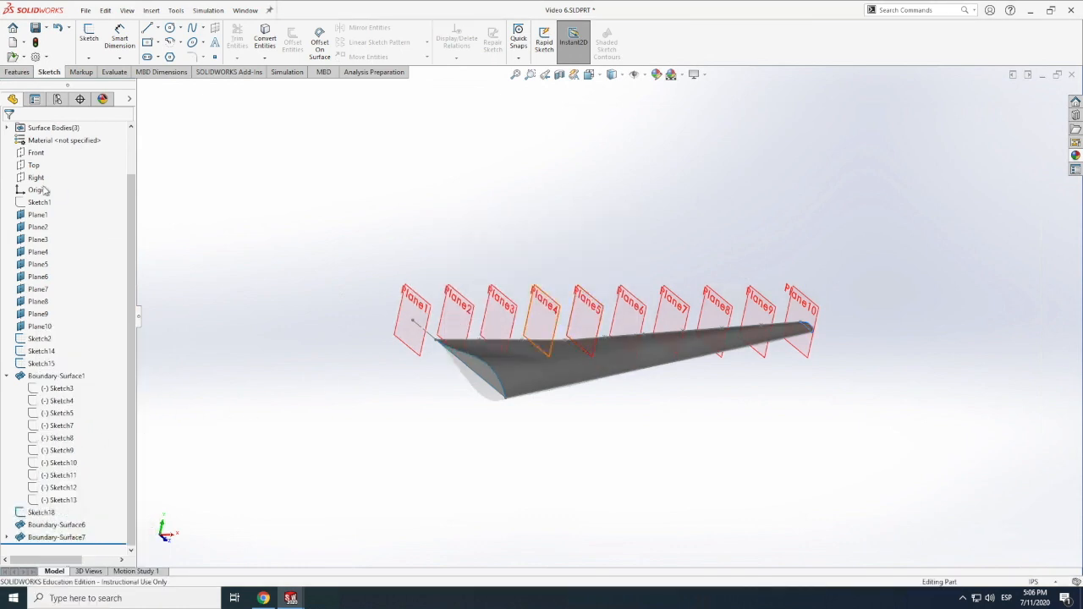
- Delete Boundary-Surface7 at the blade root and the Boundary-Surface6 feature, leaving absorbed sketches undeleted
right_click(30, 538)
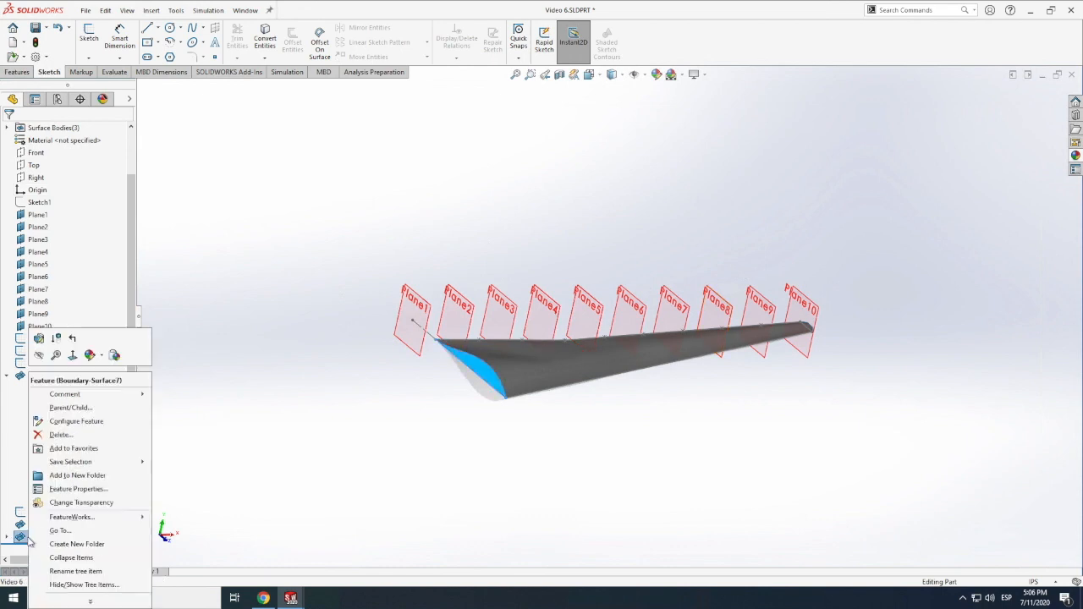
click(84, 435)
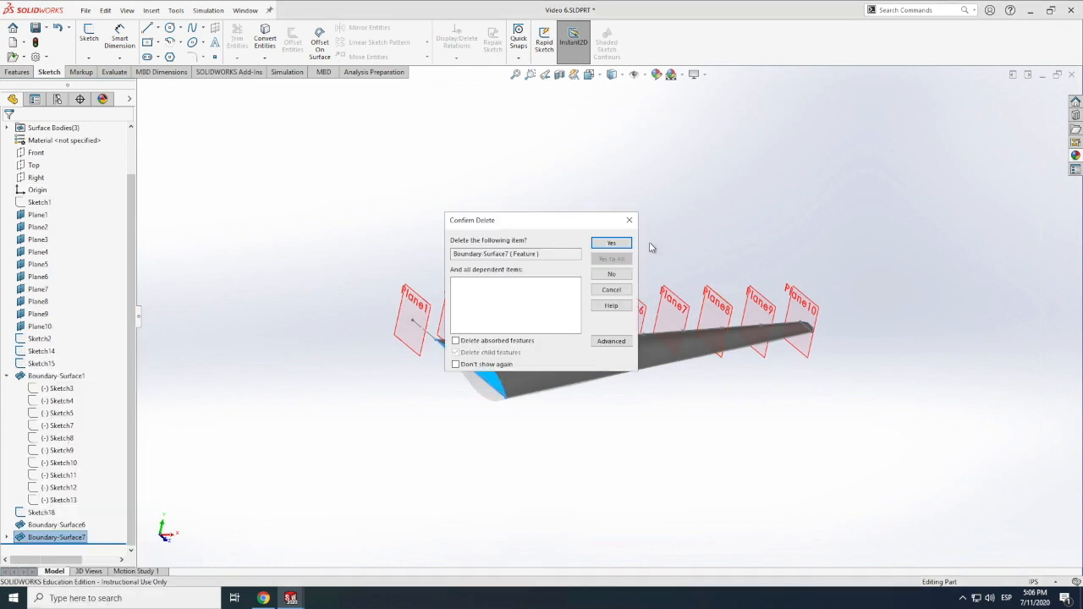
click(611, 243)
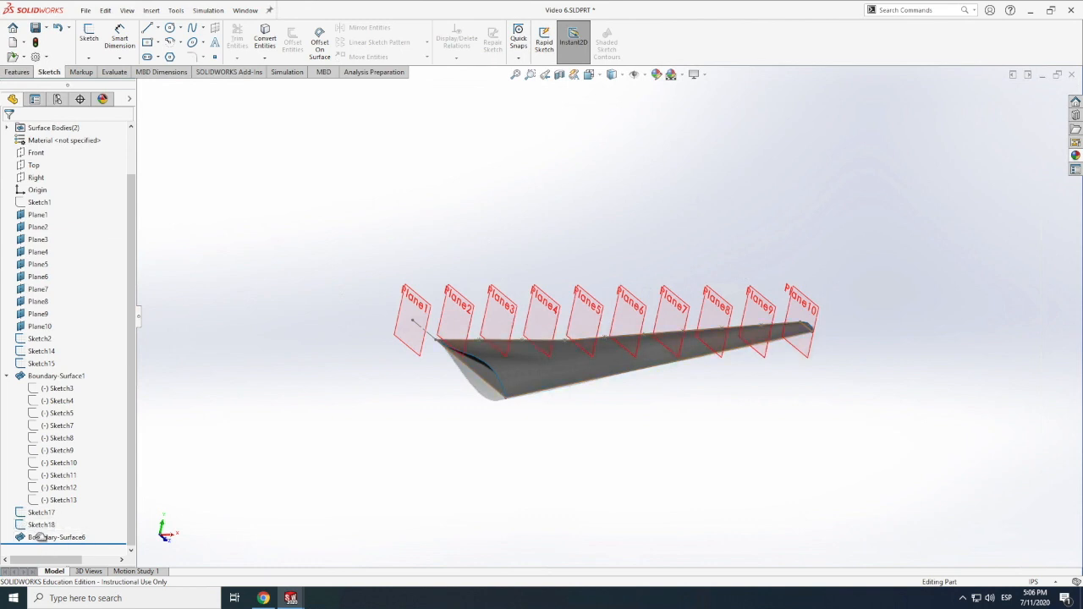
right_click(40, 537)
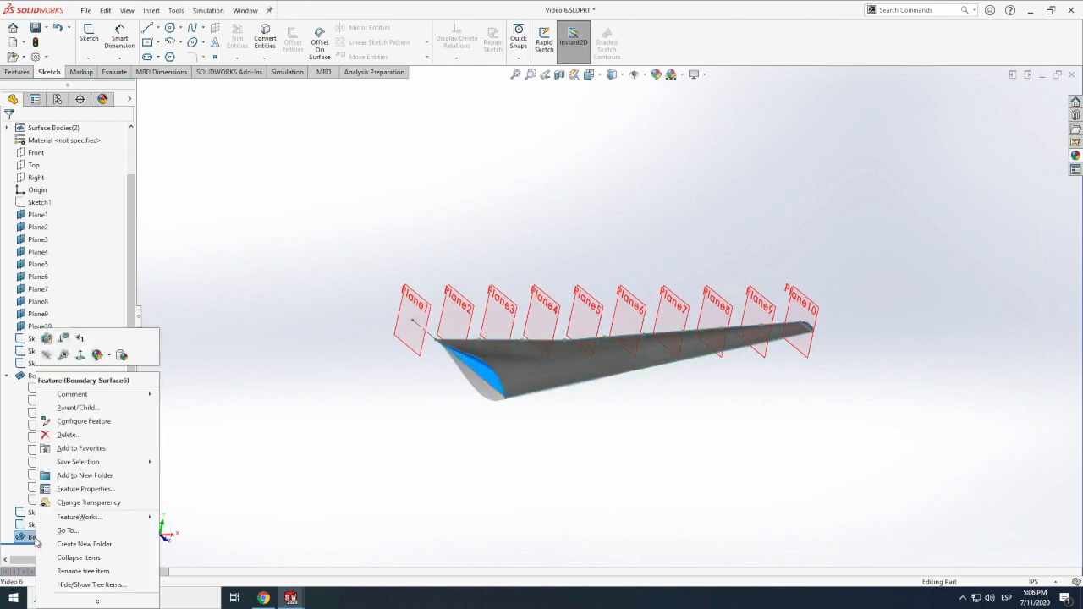
click(68, 435)
click(610, 244)
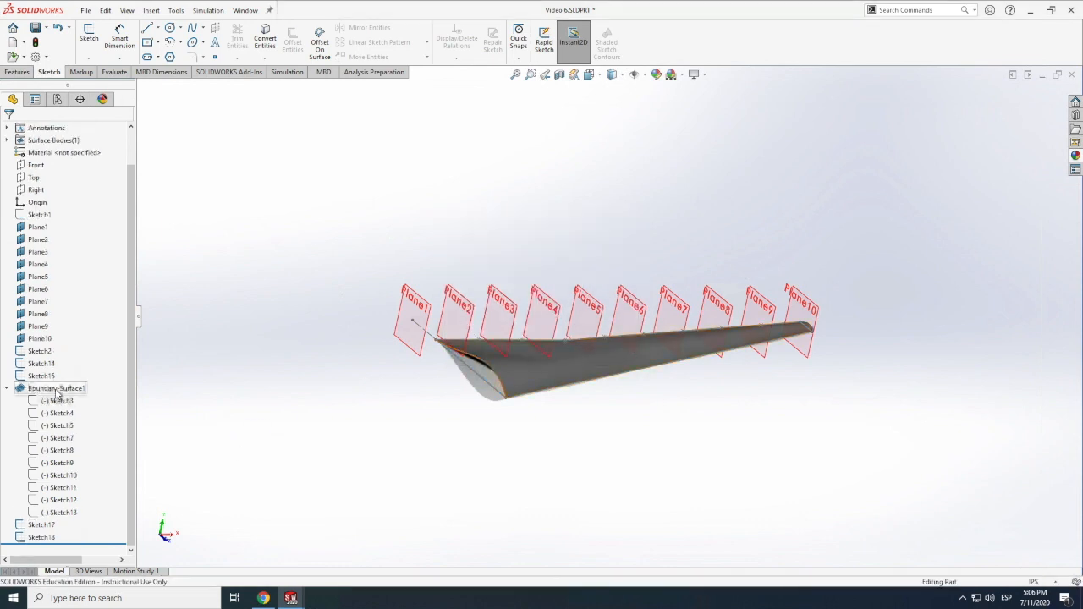
- Try deleting Boundary-Surface1 with its dependent Sketch17 and Sketch18, leaving the absorbed sketches undeleted
right_click(53, 389)
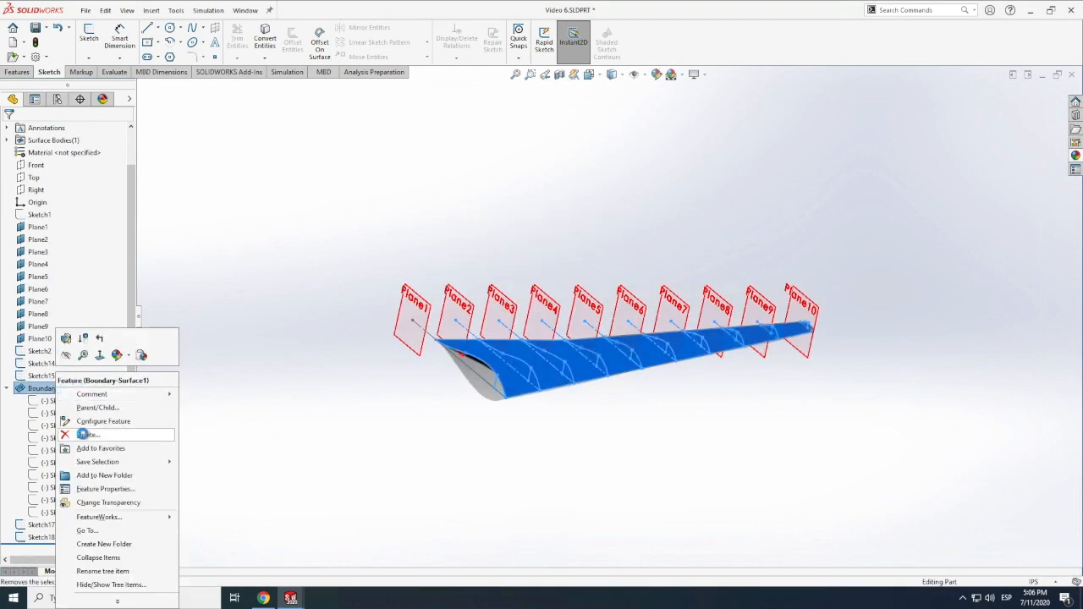
click(81, 435)
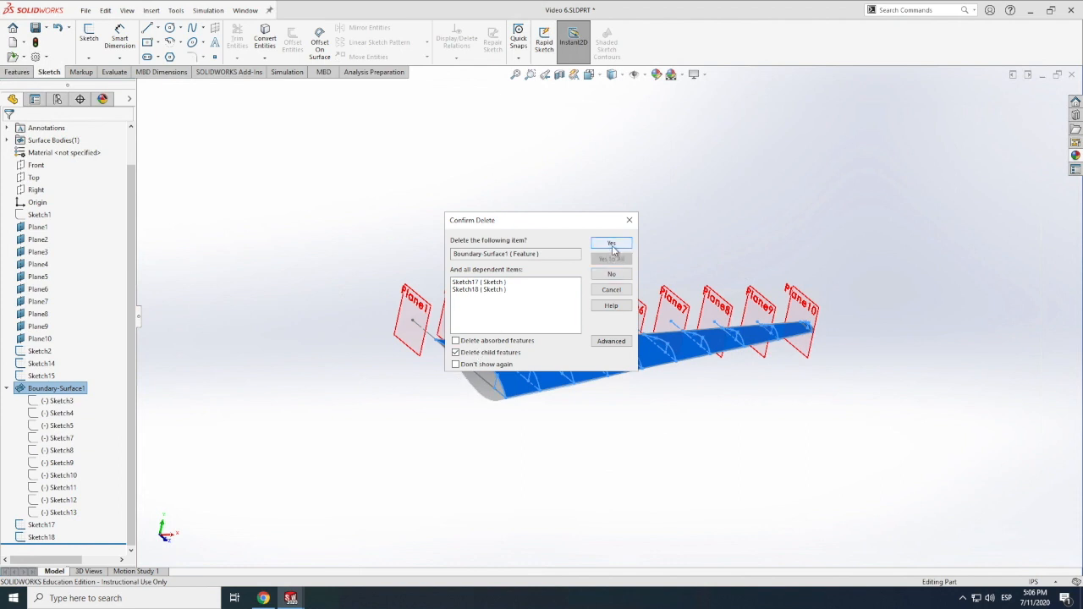
click(610, 244)
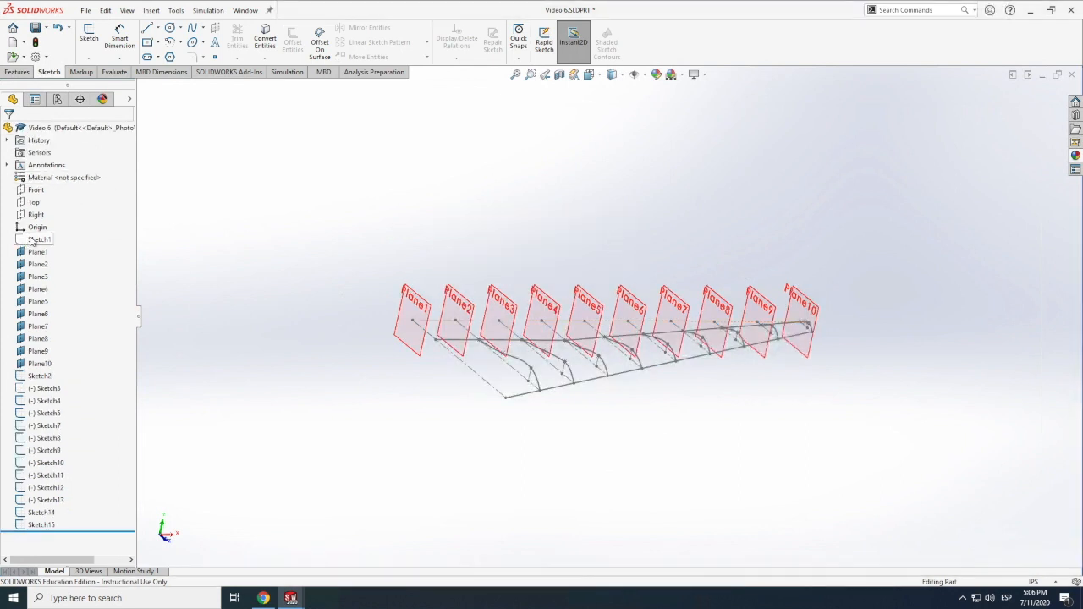
- Show Sketch1 and undo the deletions of Boundary-Surface1 and Boundary-Surface6
right_click(35, 240)
click(159, 302)
click(57, 30)
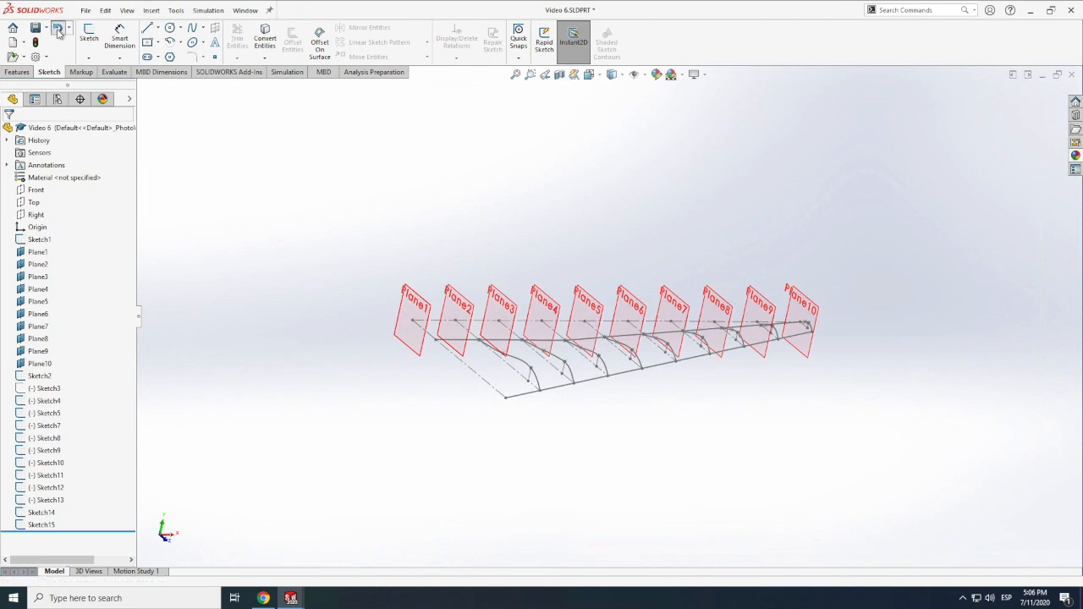
click(58, 30)
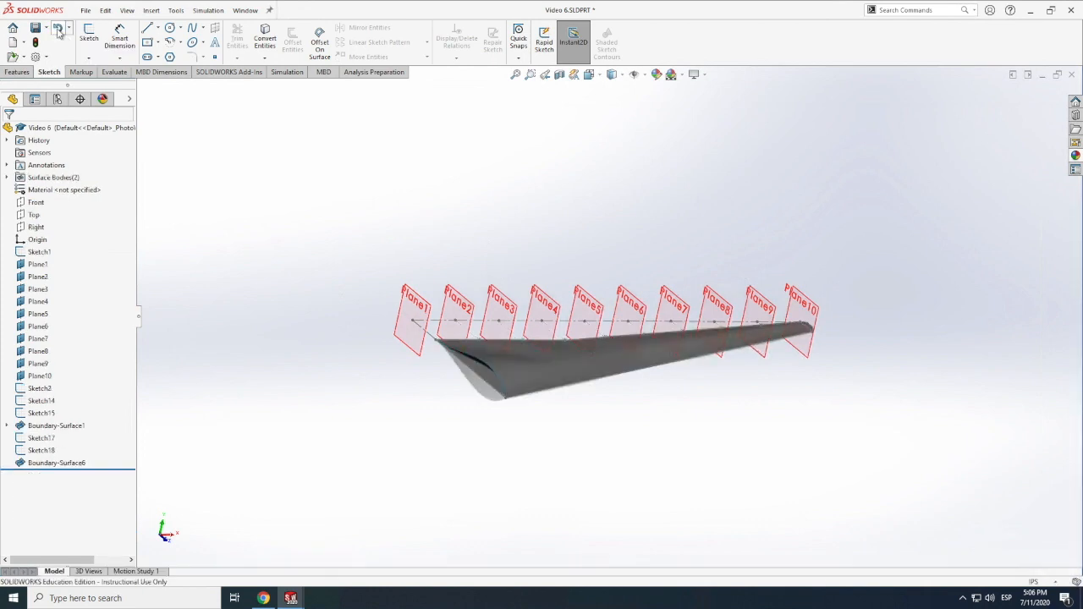
- Delete the Boundary-Surface6 feature at the blade root
click(57, 464)
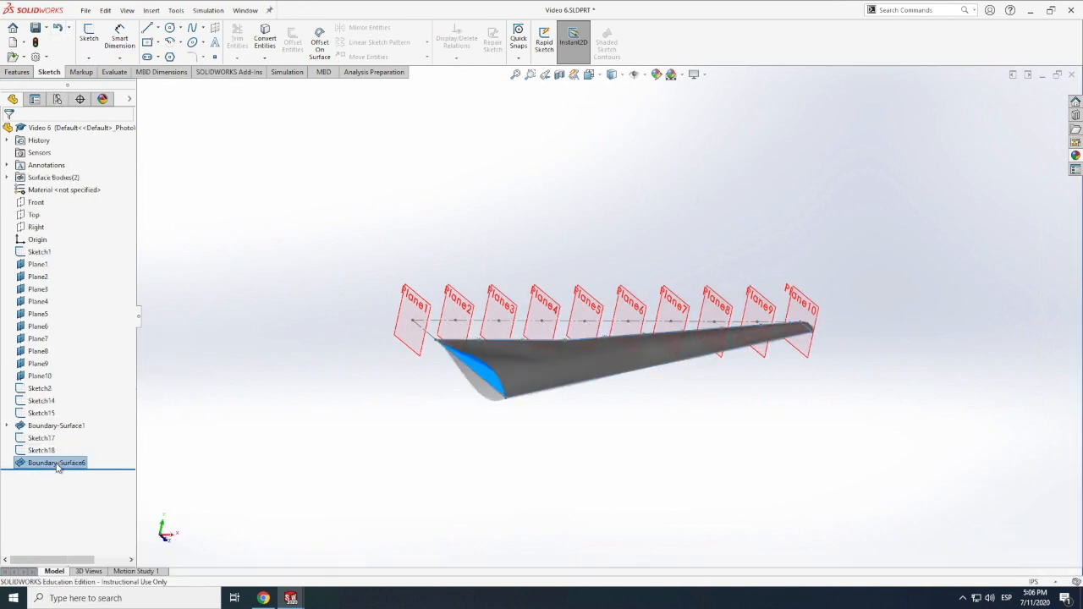
right_click(59, 468)
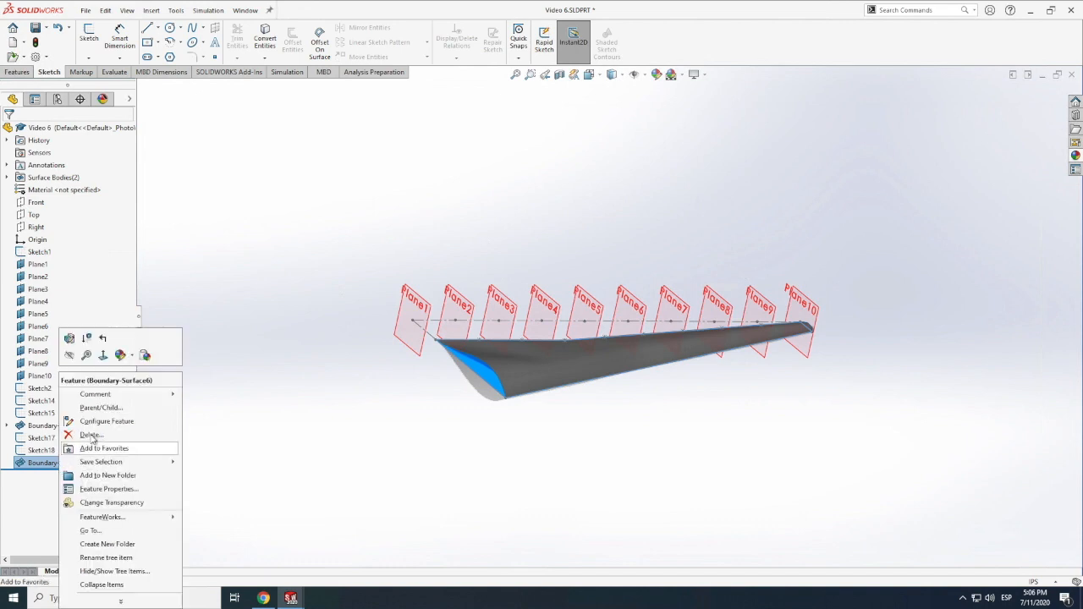
click(122, 450)
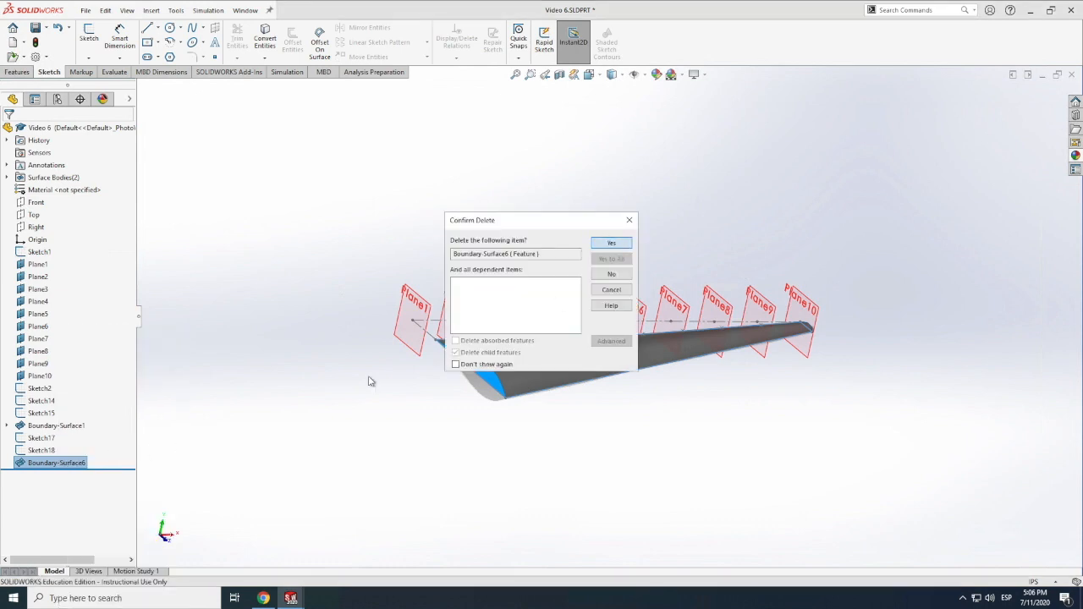
key(Return)
- Show Sketch3 under Boundary-Surface1 and delete that surface with its child features, keeping its absorbed sketches
click(7, 426)
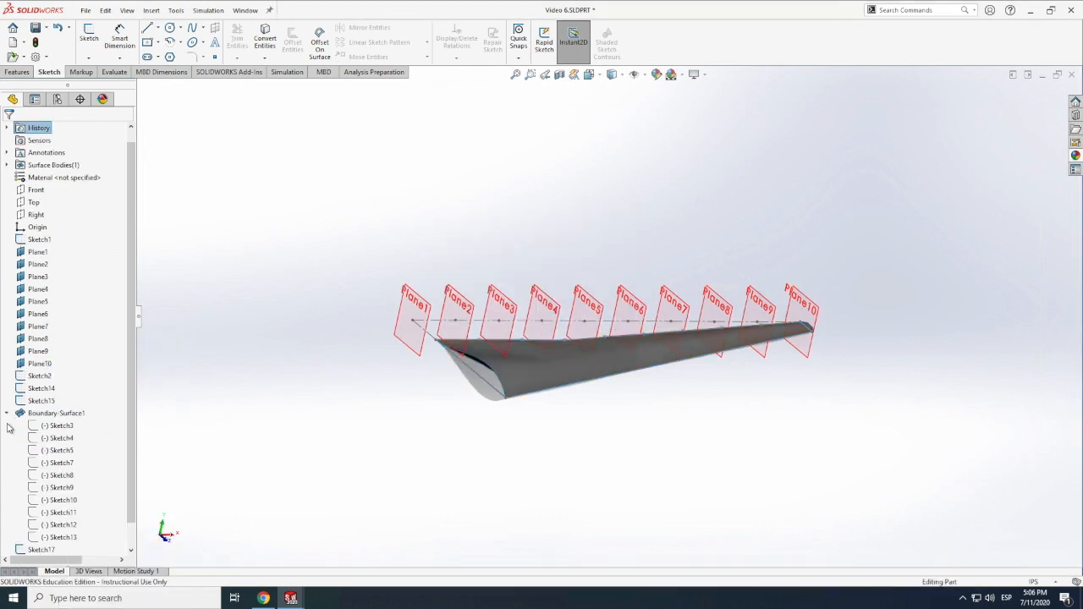
click(57, 430)
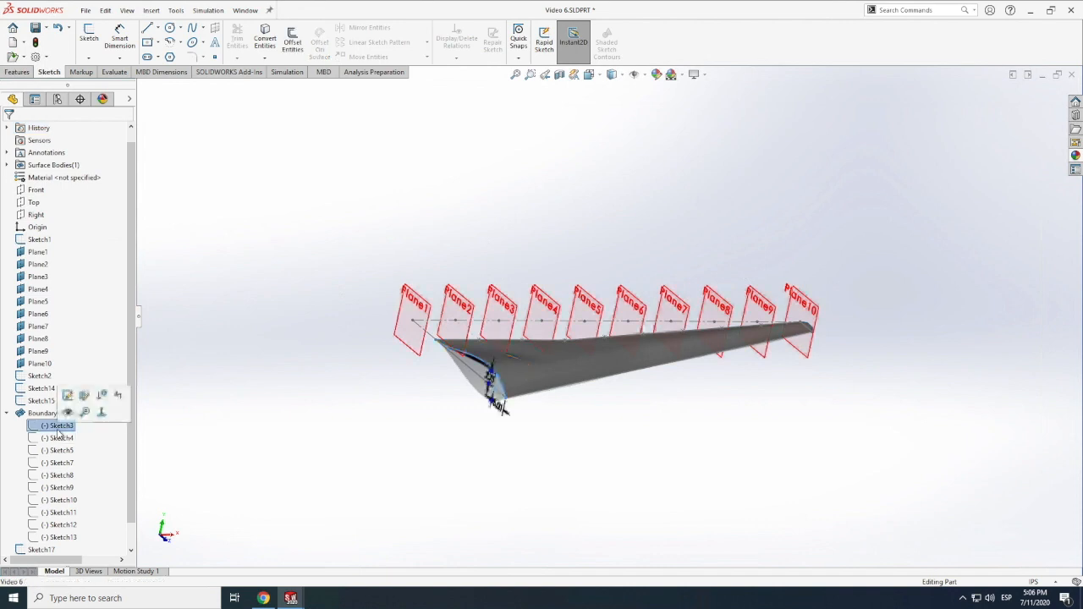
click(68, 412)
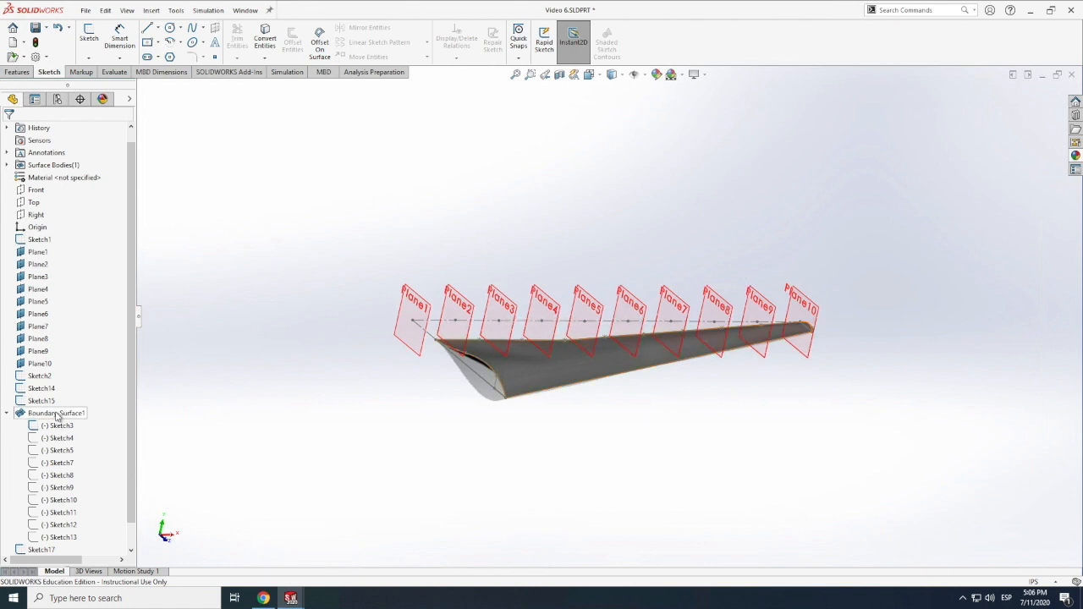
right_click(55, 415)
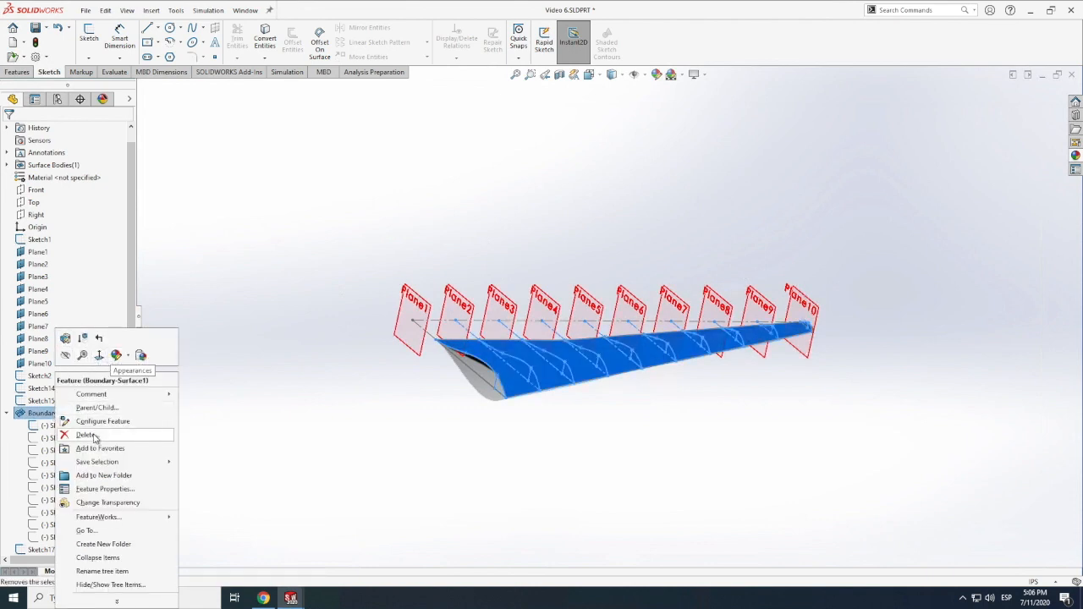
click(90, 435)
click(611, 244)
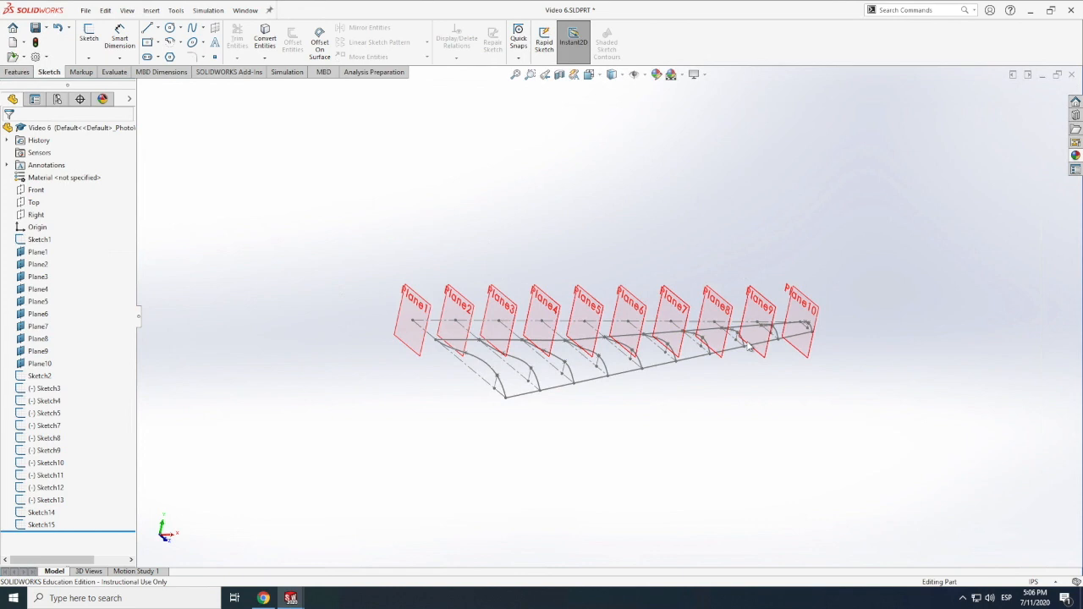
- Open Sketch1 for editing to examine the spacing of its centerline segments, and exit the sketch
click(127, 10)
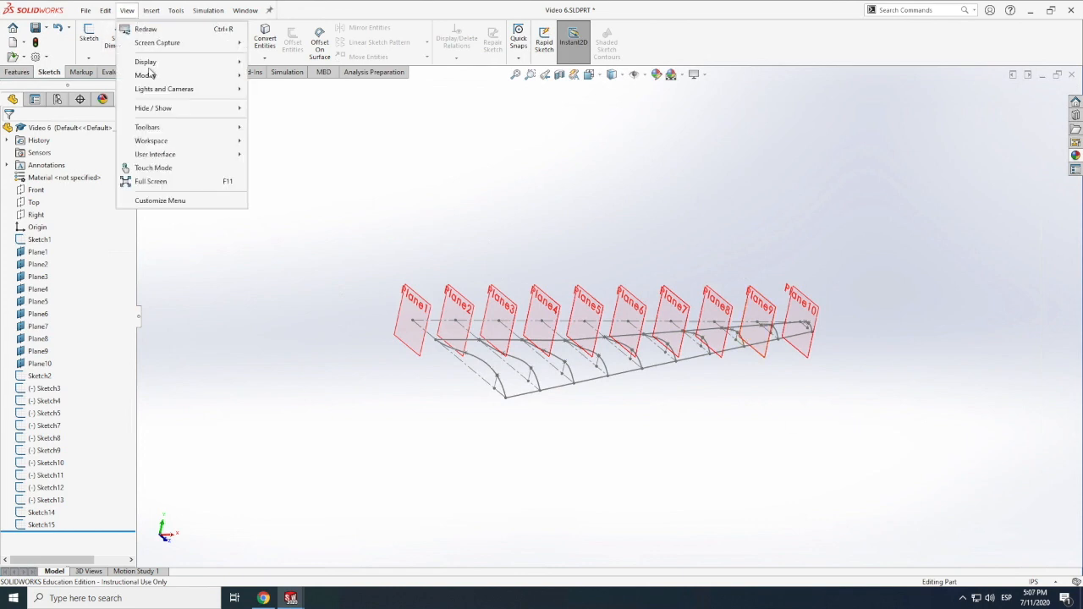
mouse_move(156, 75)
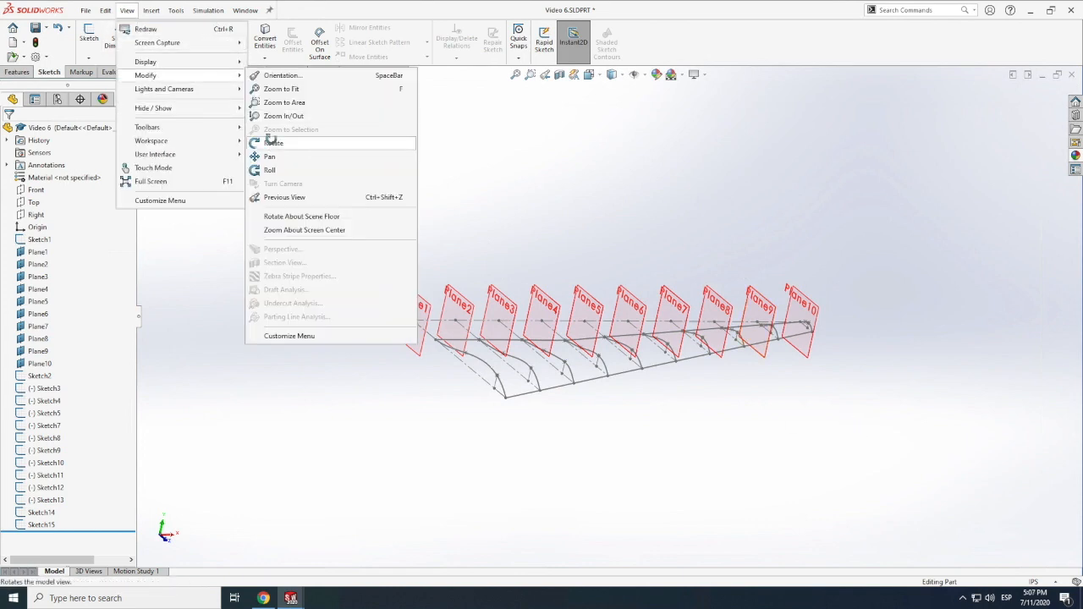
click(269, 143)
drag(624, 295, 624, 490)
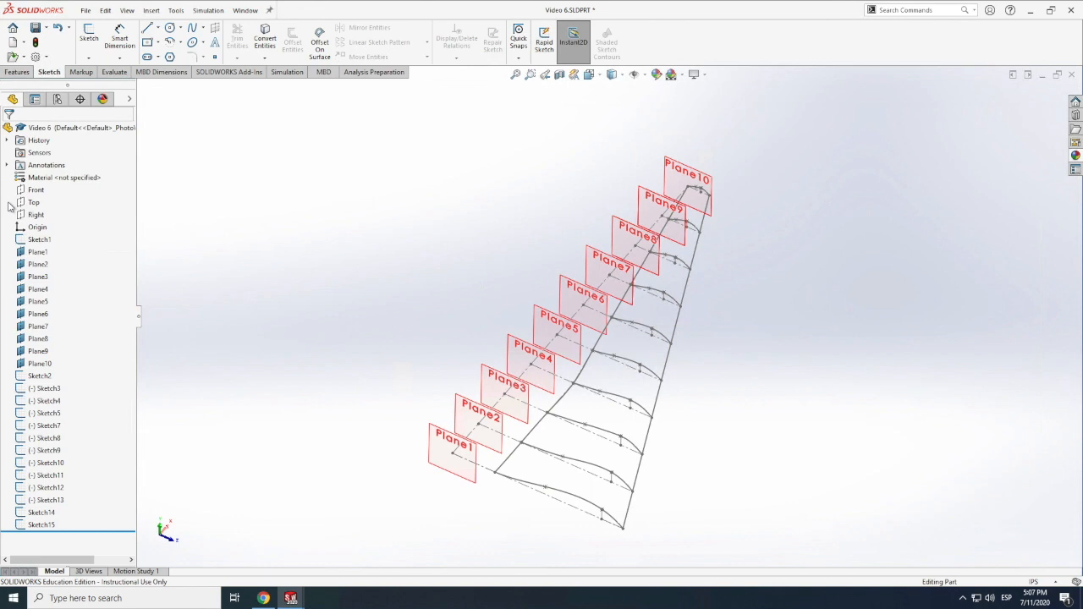
click(37, 240)
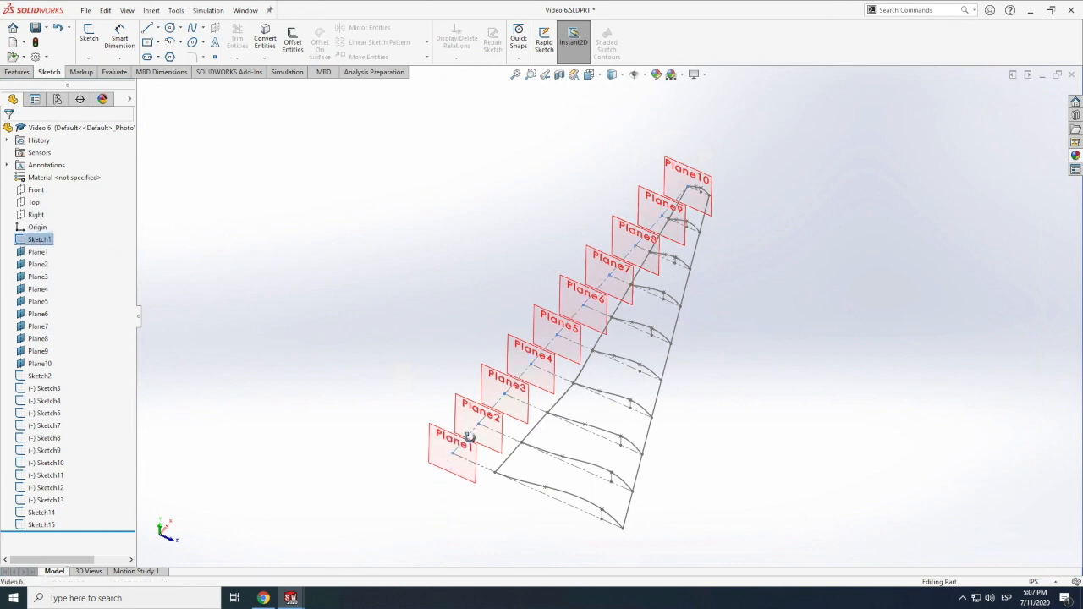
right_click(39, 239)
click(48, 209)
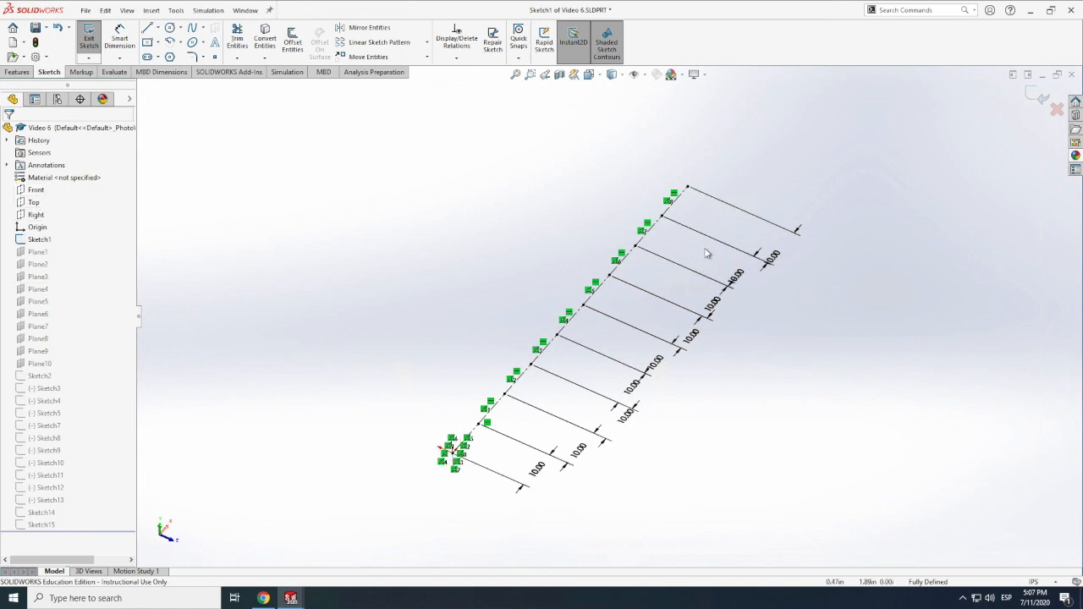
click(88, 40)
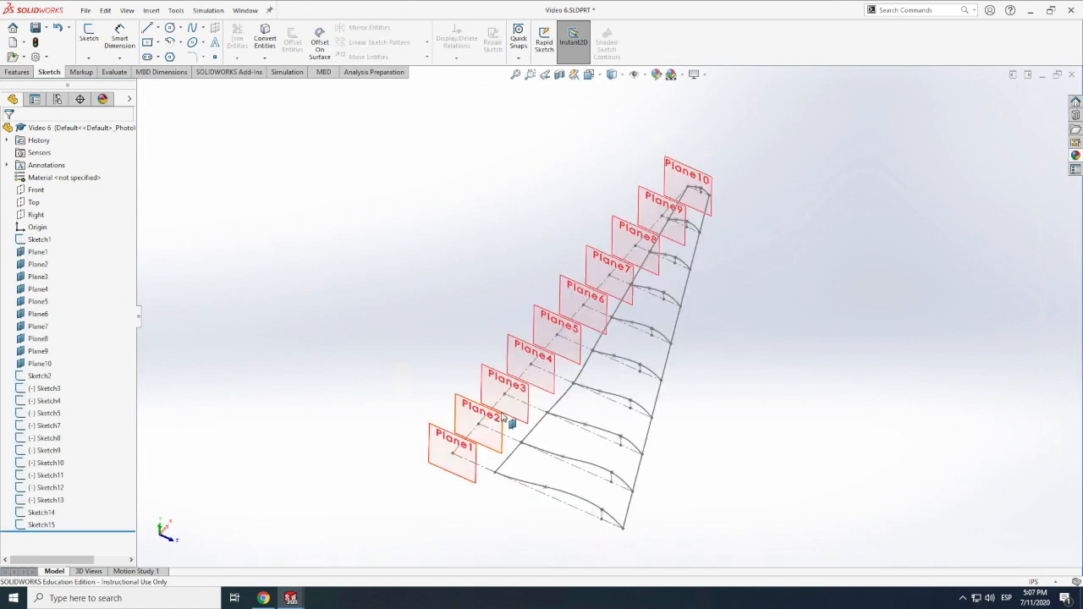
- Create a reference plane coincident with Sketch1's first point and perpendicular to its first centerline segment, at Plane1
click(16, 73)
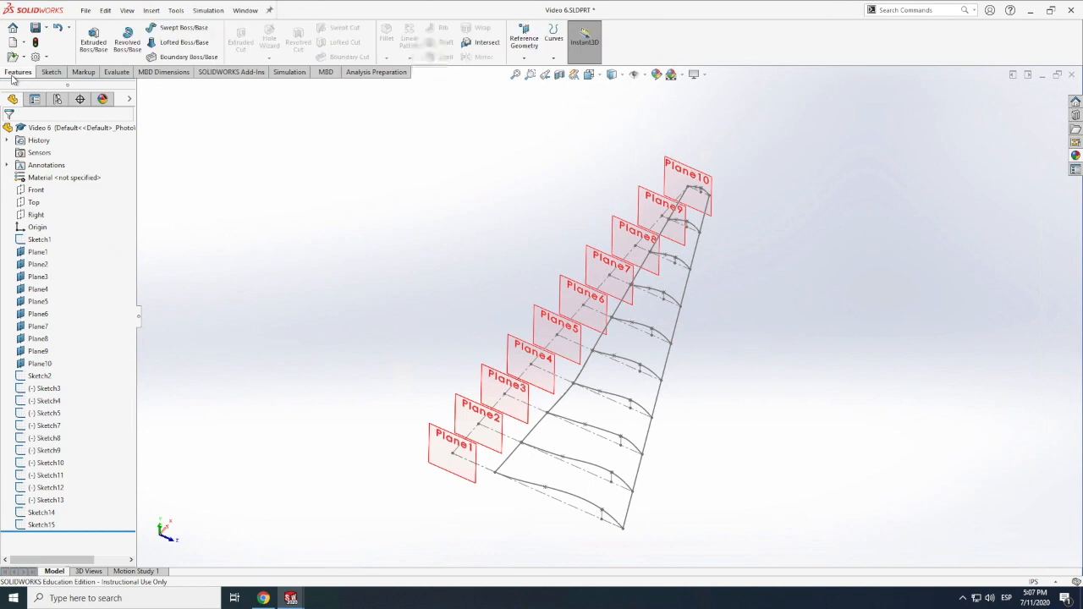
click(525, 46)
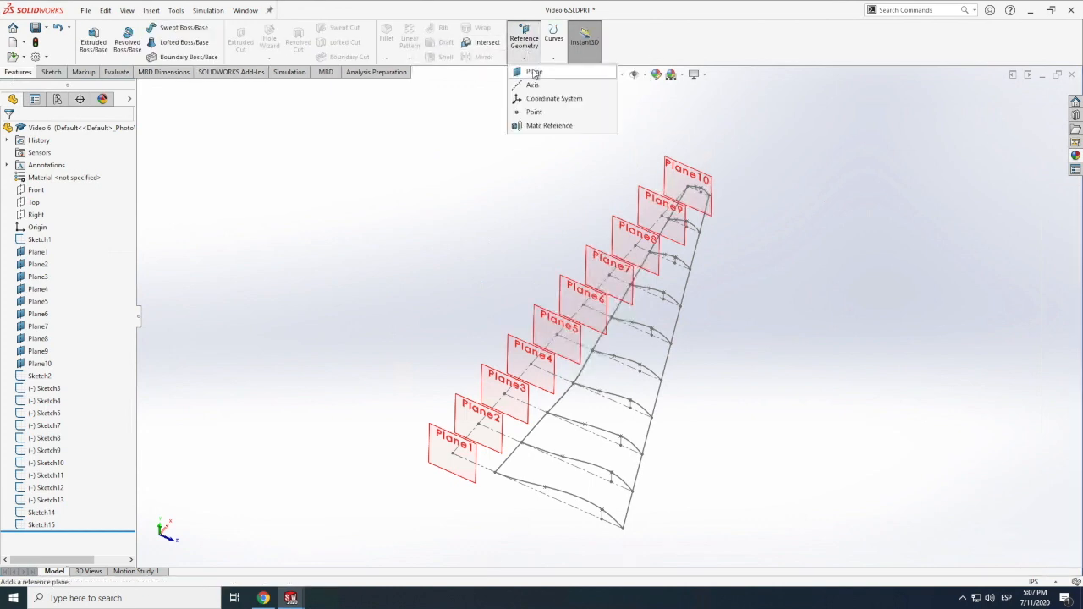
click(534, 72)
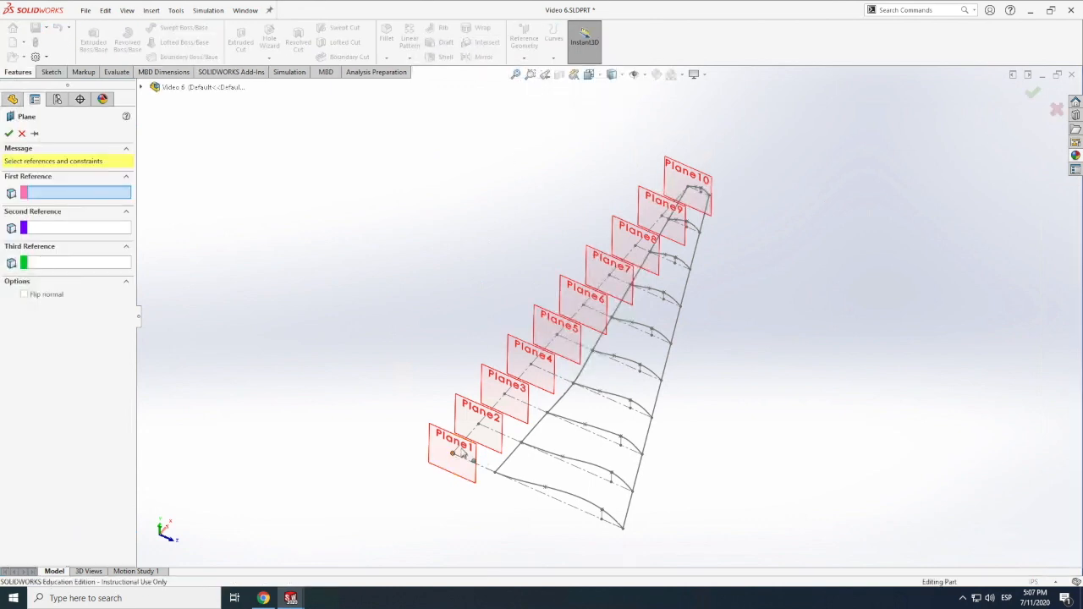
click(453, 458)
click(475, 442)
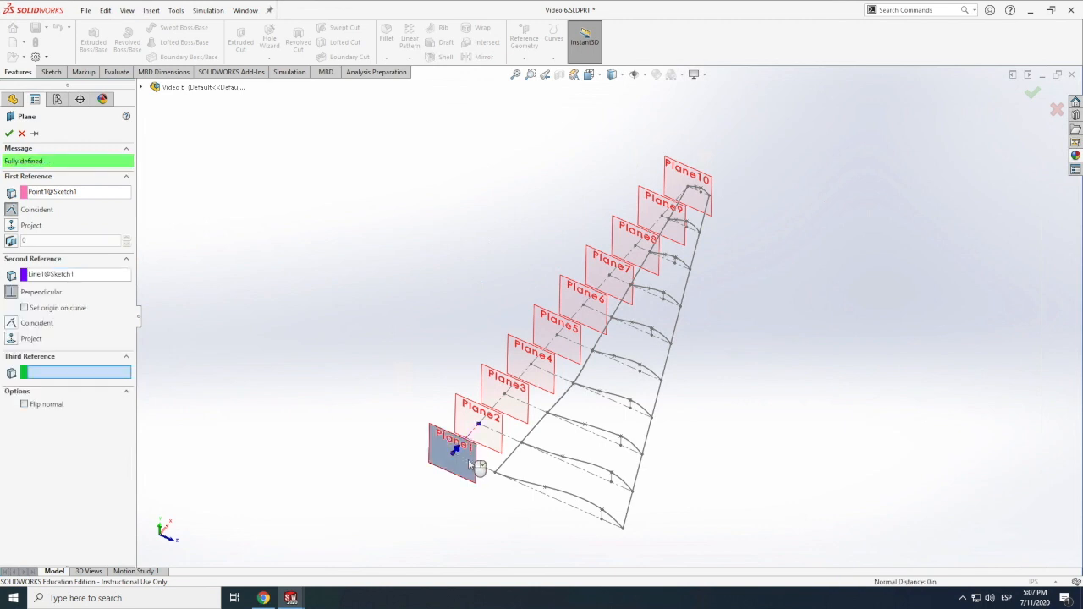
click(8, 135)
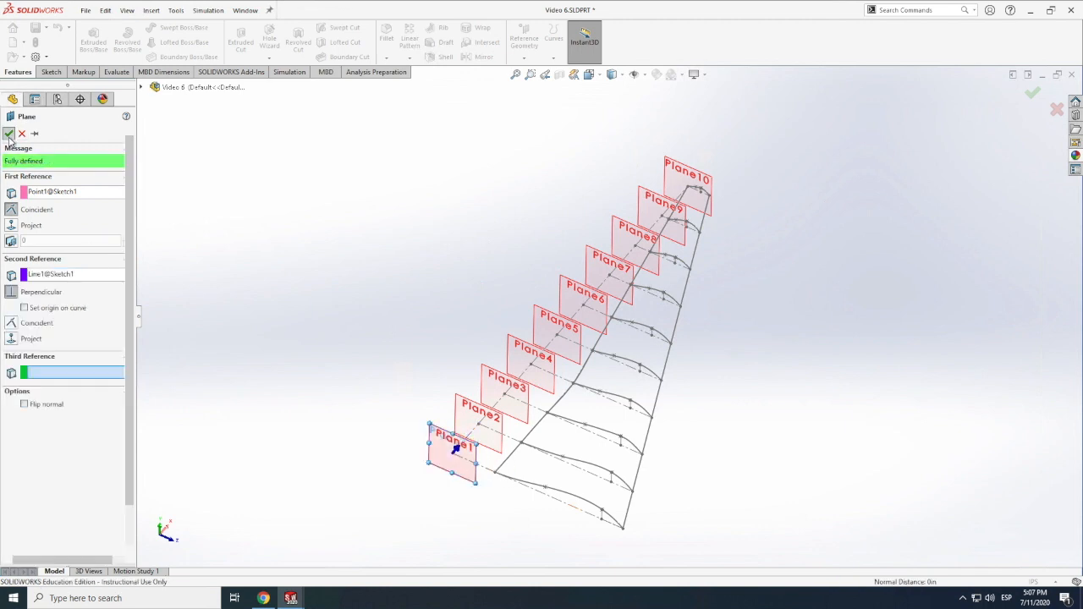
click(327, 345)
- Open Sketch2 for editing to examine the dimensioned construction outline of the blade, and exit the sketch
scroll(576, 437, up, 4)
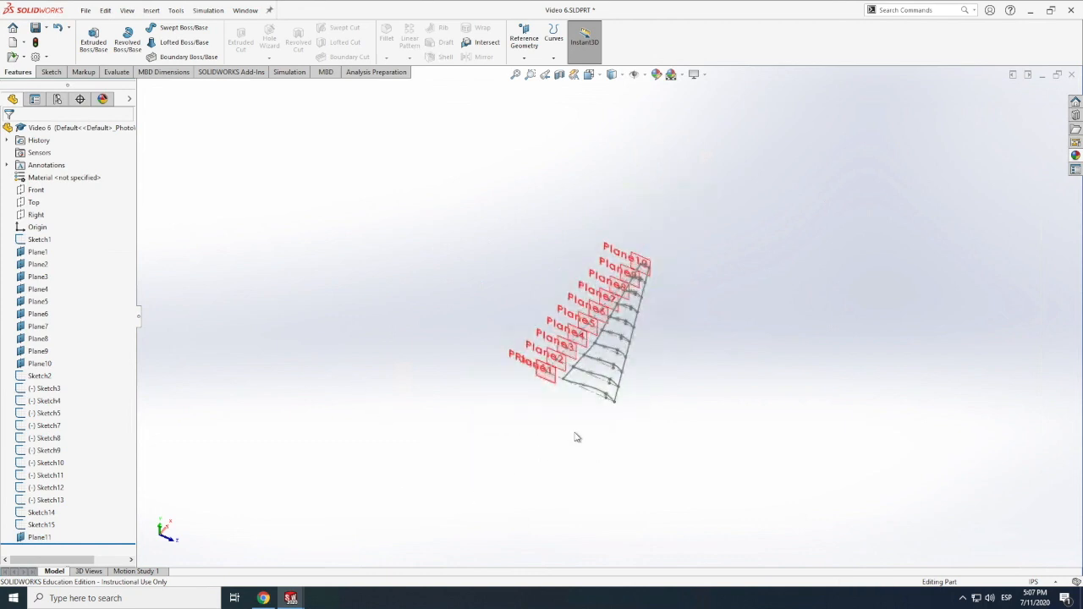
scroll(622, 336, down, 2)
scroll(620, 337, up, 3)
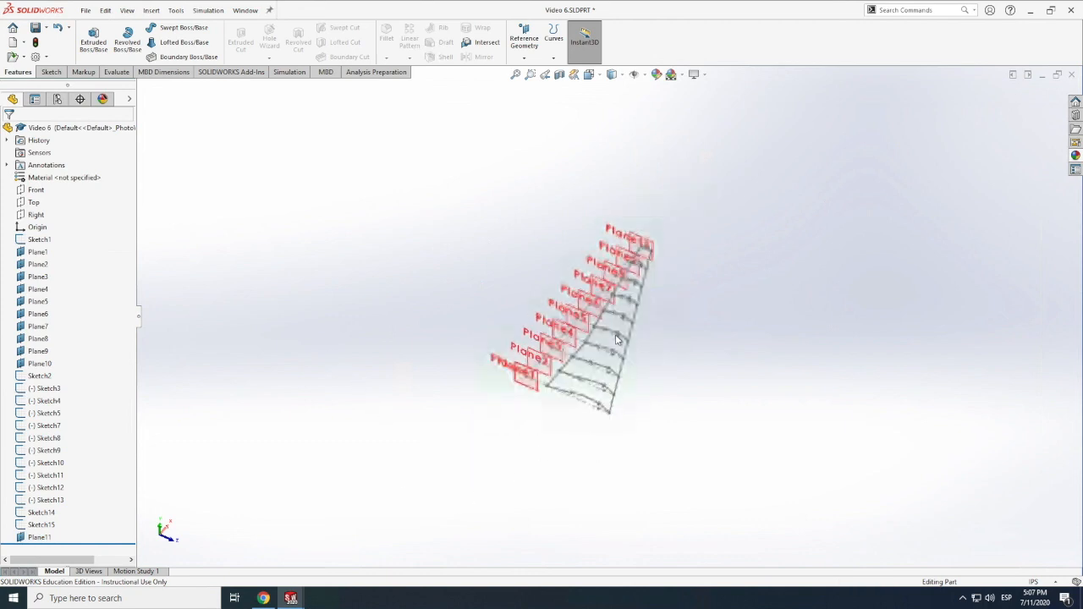
click(40, 375)
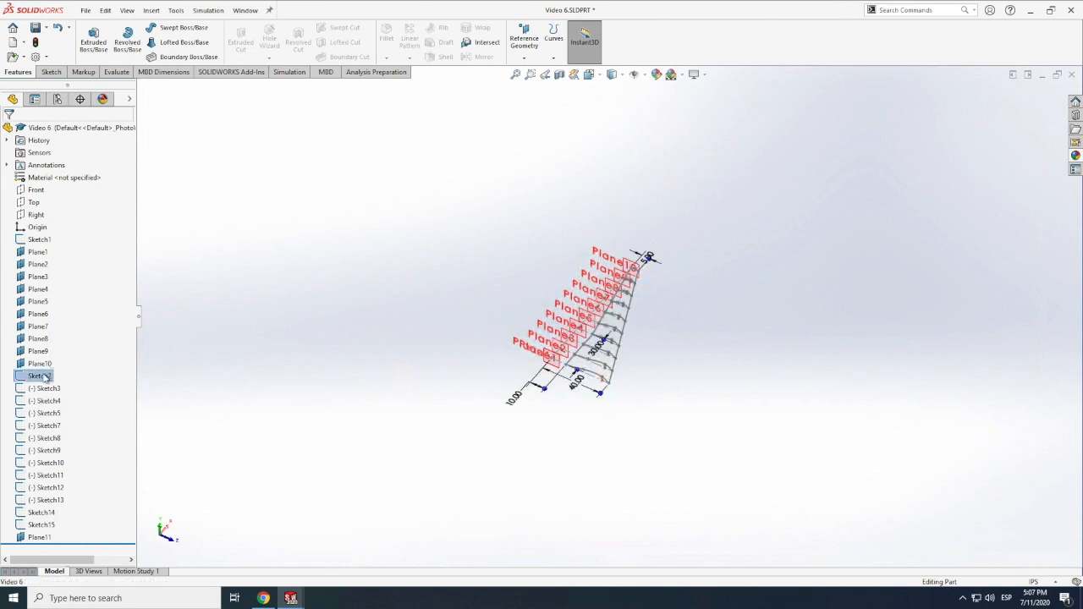
right_click(43, 377)
click(50, 345)
right_click(33, 377)
click(43, 340)
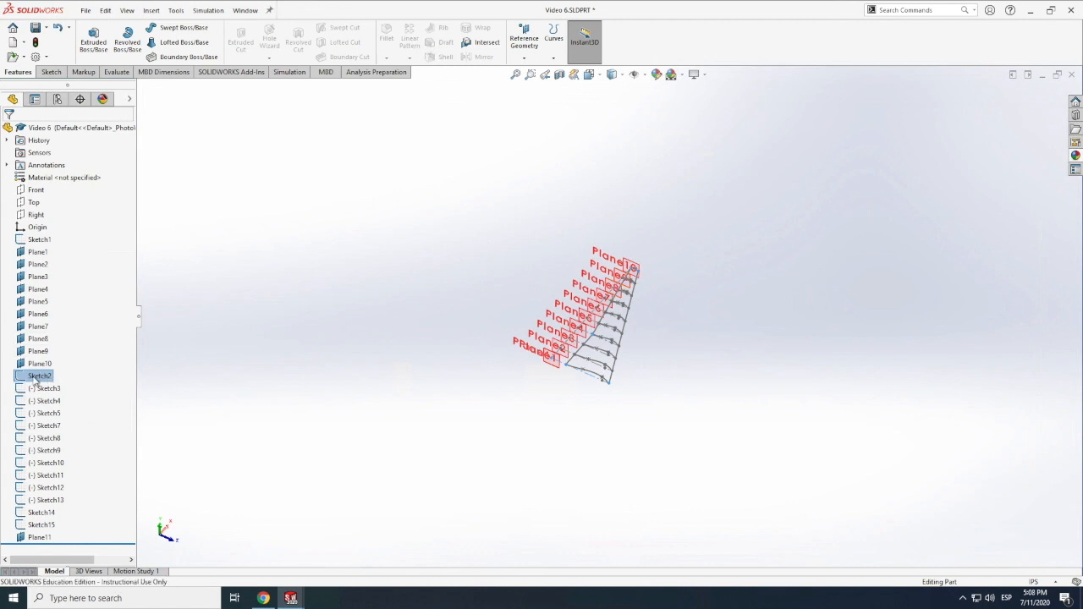
click(35, 376)
click(35, 376)
click(21, 380)
click(27, 343)
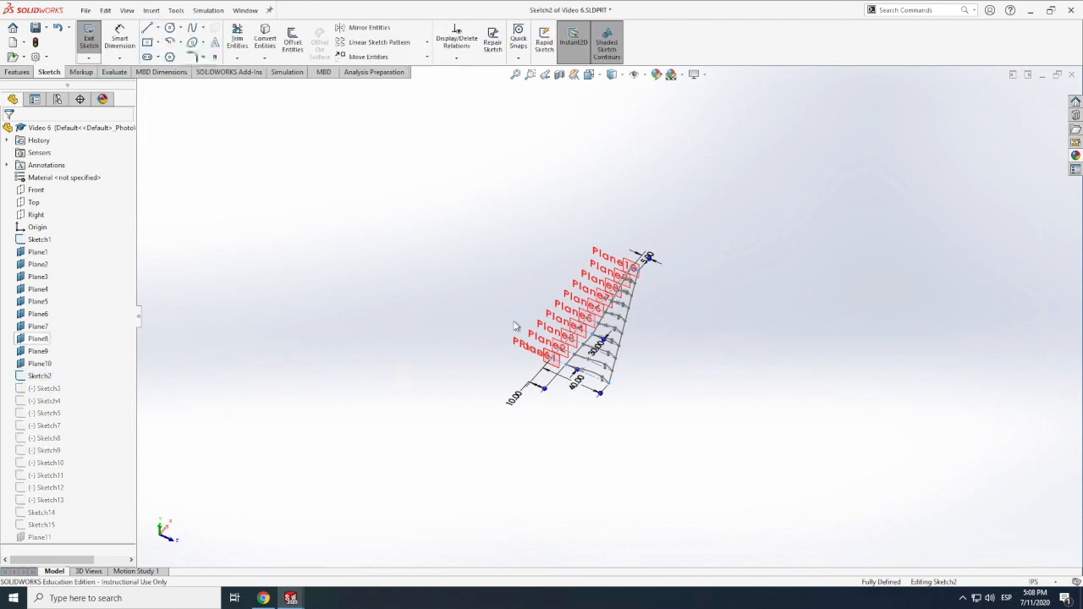
scroll(611, 302, down, 4)
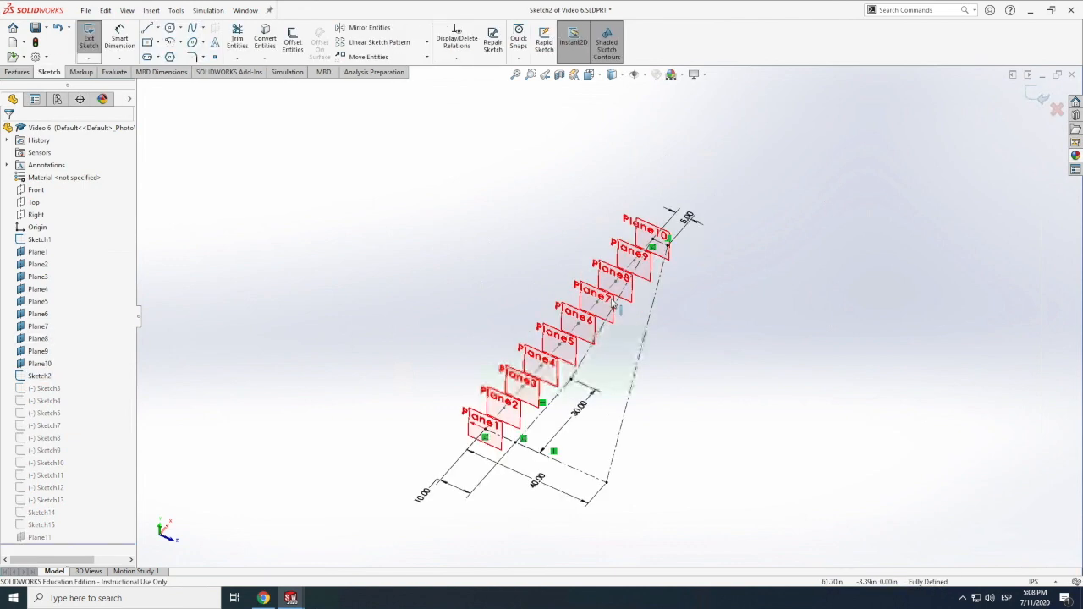
scroll(612, 305, down, 1)
scroll(606, 519, up, 1)
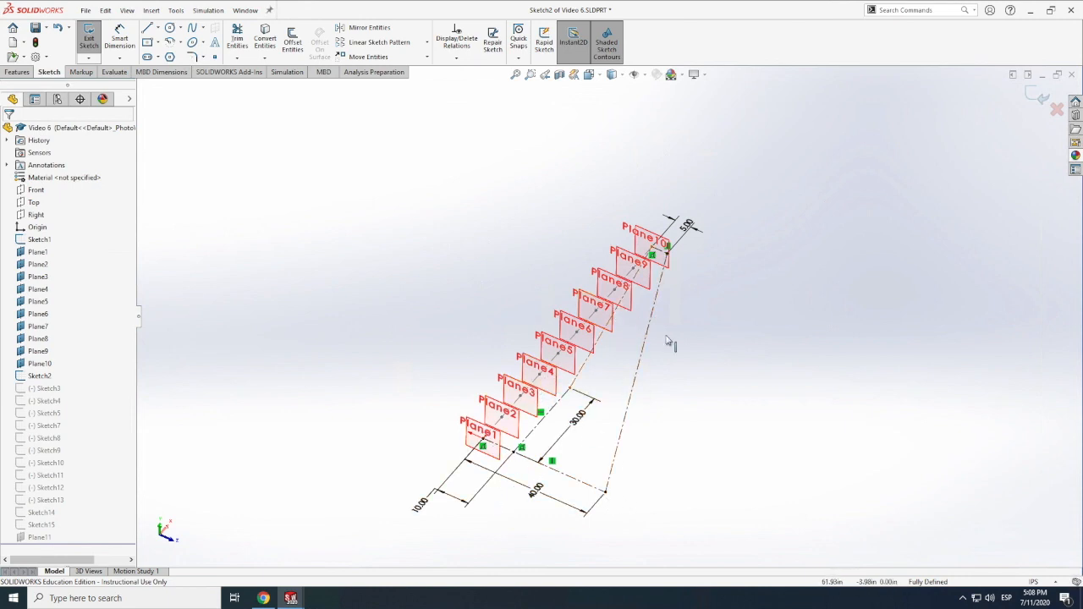
click(90, 39)
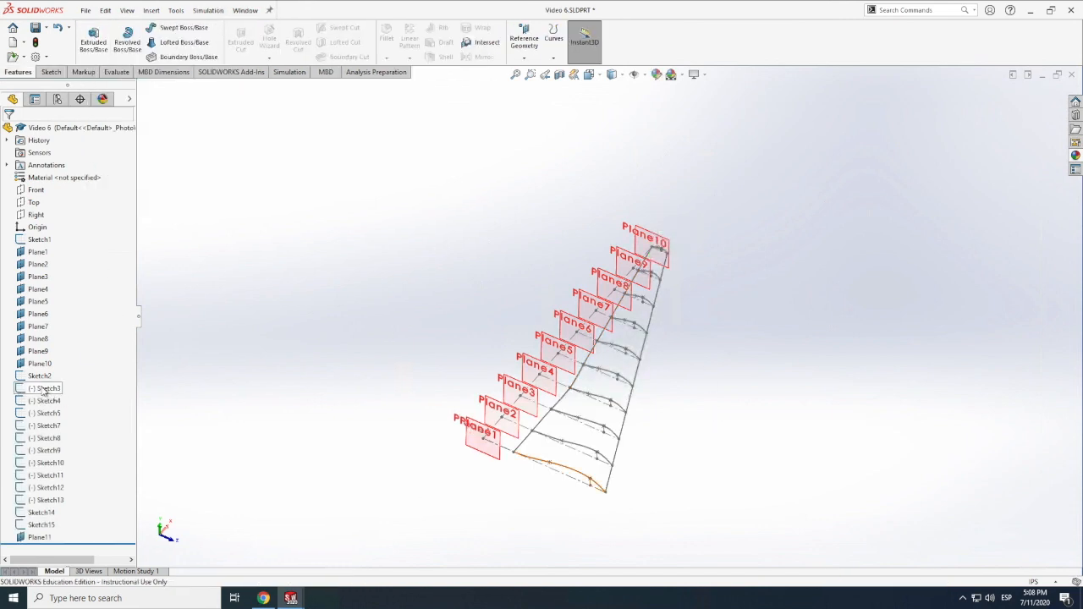
- Open Sketch3 for editing to examine the dimensioned spline profile on Plane1, and exit the sketch
click(60, 501)
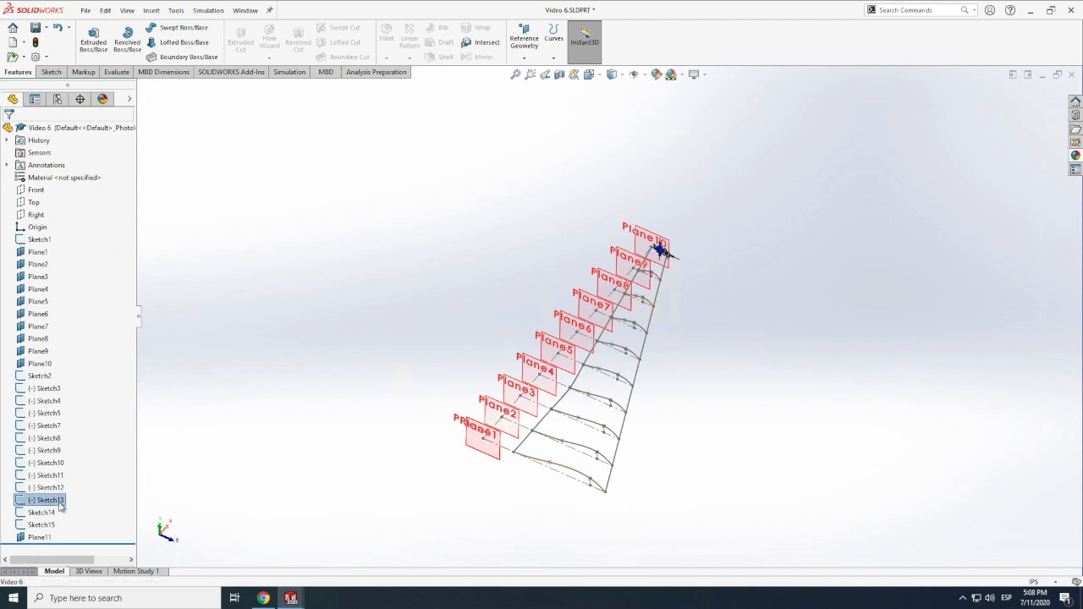
click(240, 490)
right_click(47, 388)
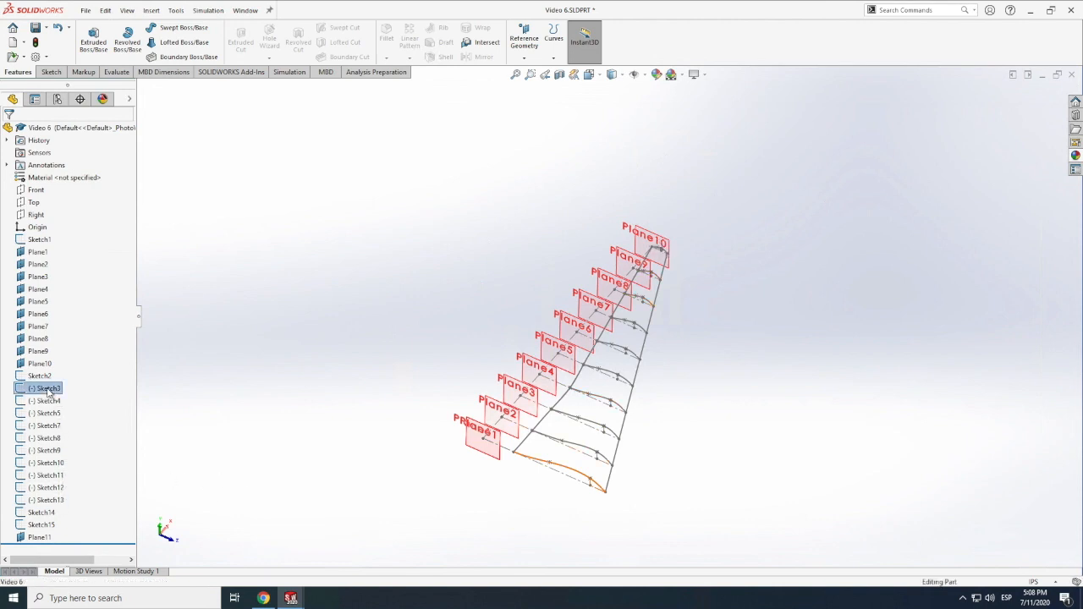
click(57, 339)
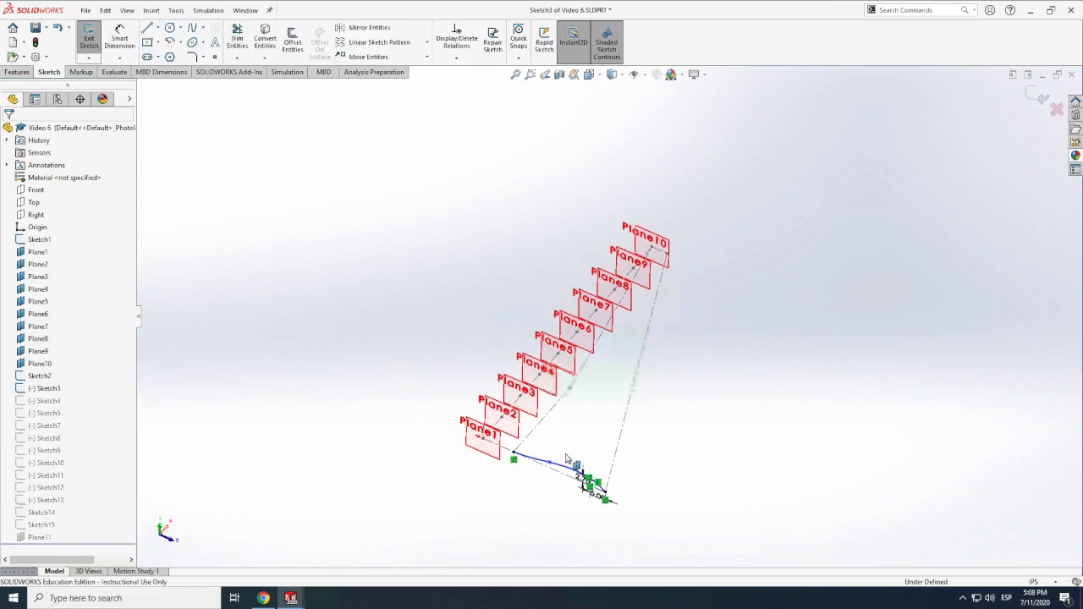
click(545, 477)
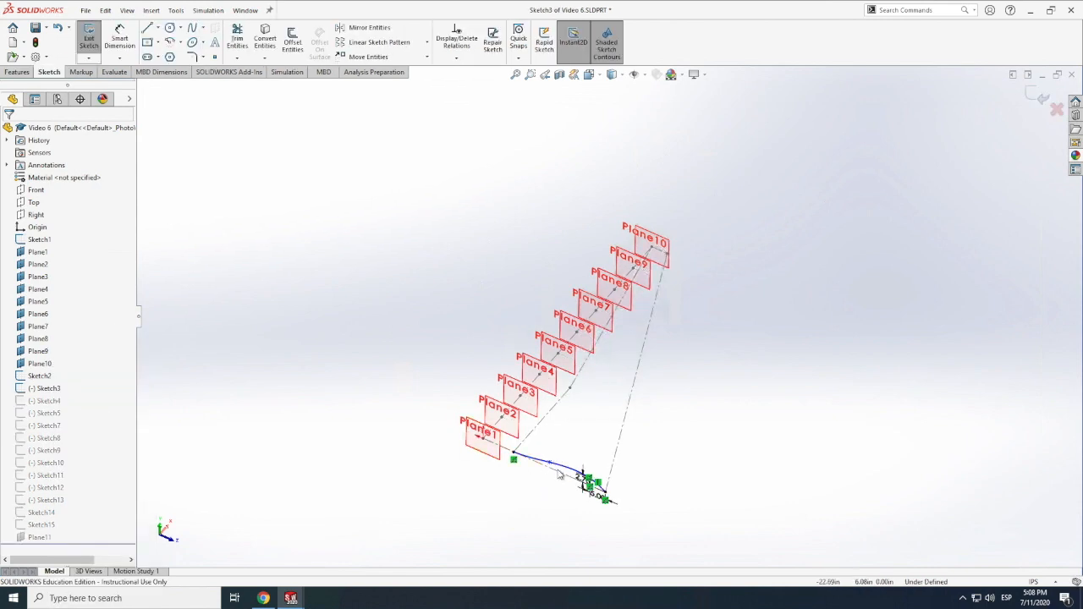
scroll(569, 488, down, 3)
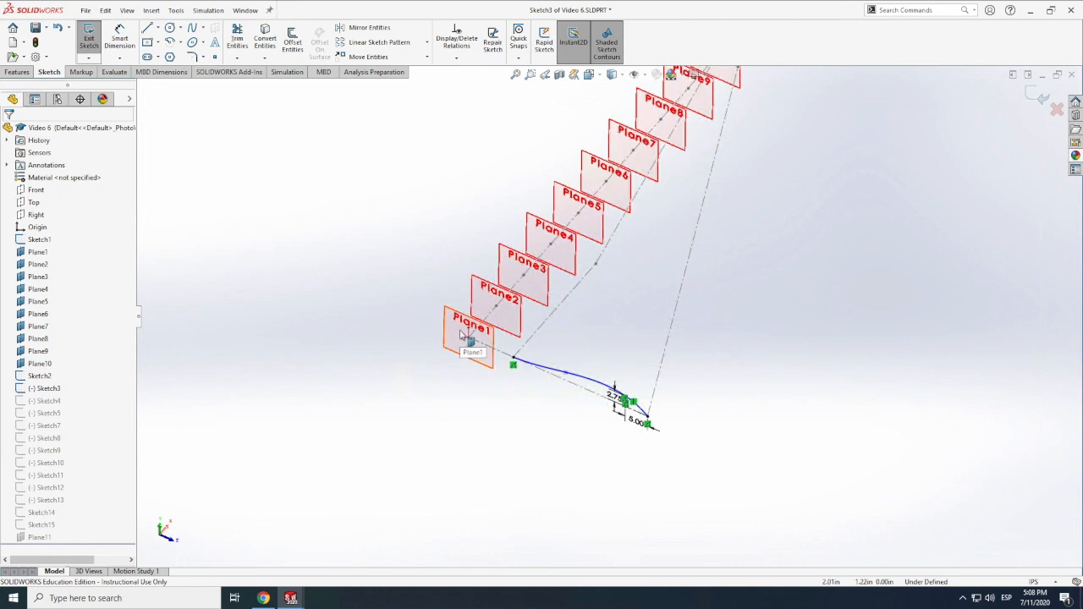
scroll(462, 334, down, 3)
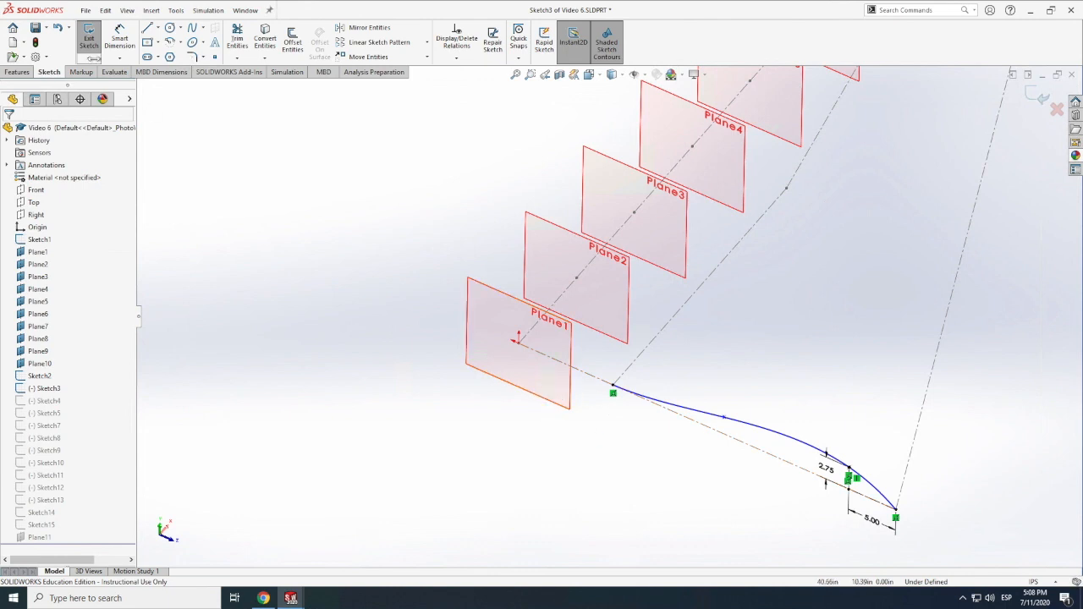
click(90, 43)
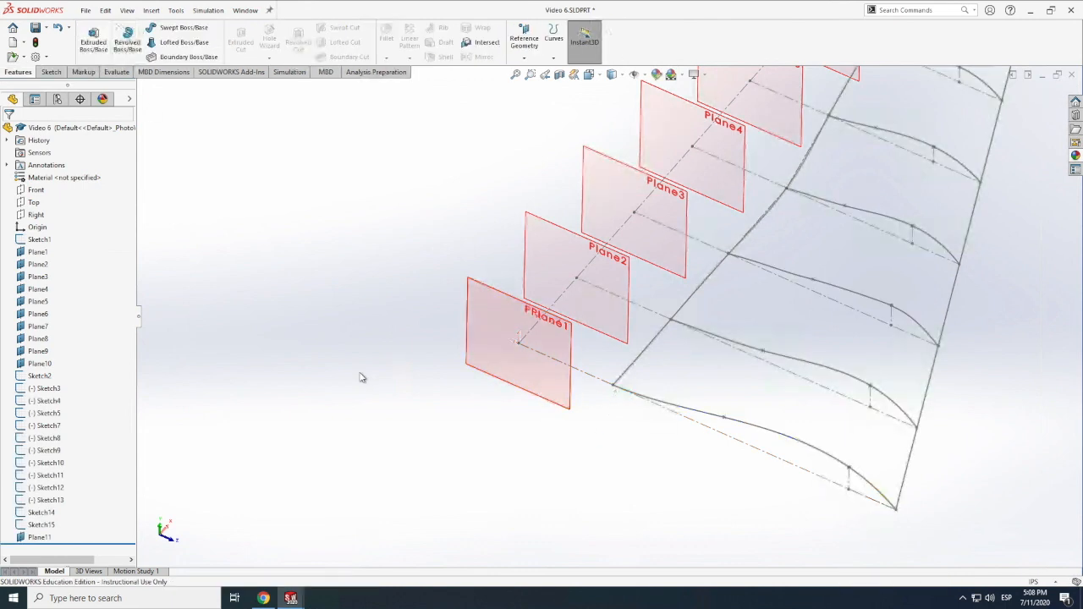
scroll(360, 377, up, 6)
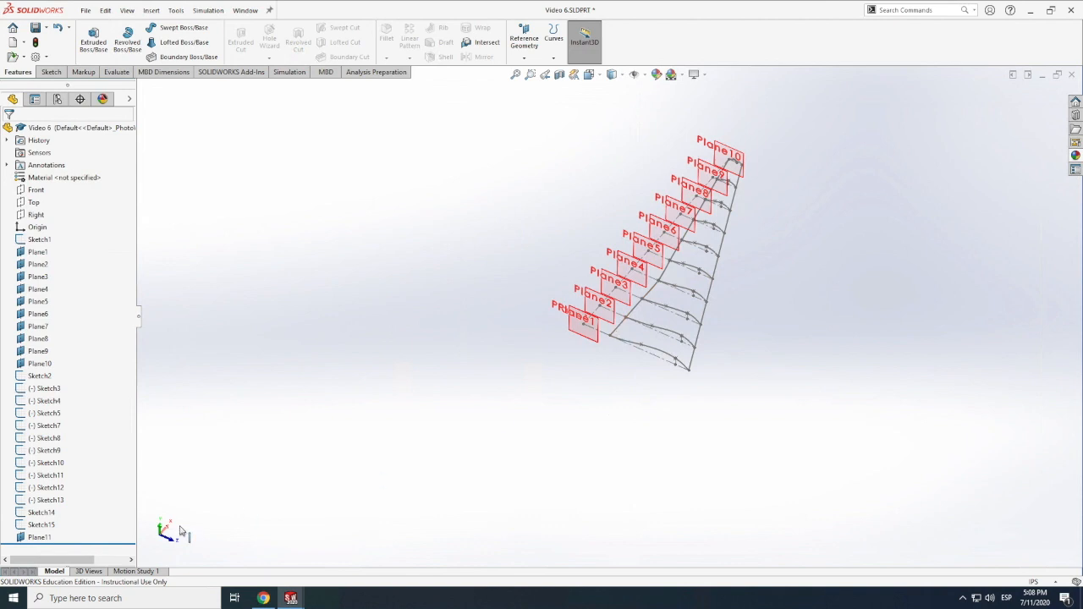
- Delete Sketch14 and Sketch15, the curves running along the blade's two long edges
click(46, 515)
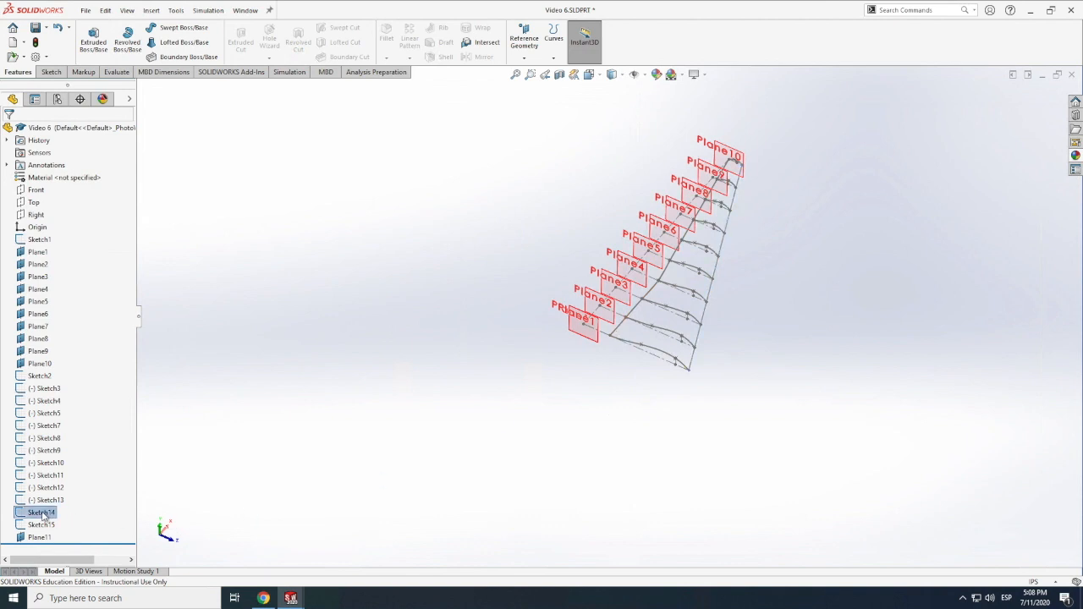
right_click(36, 517)
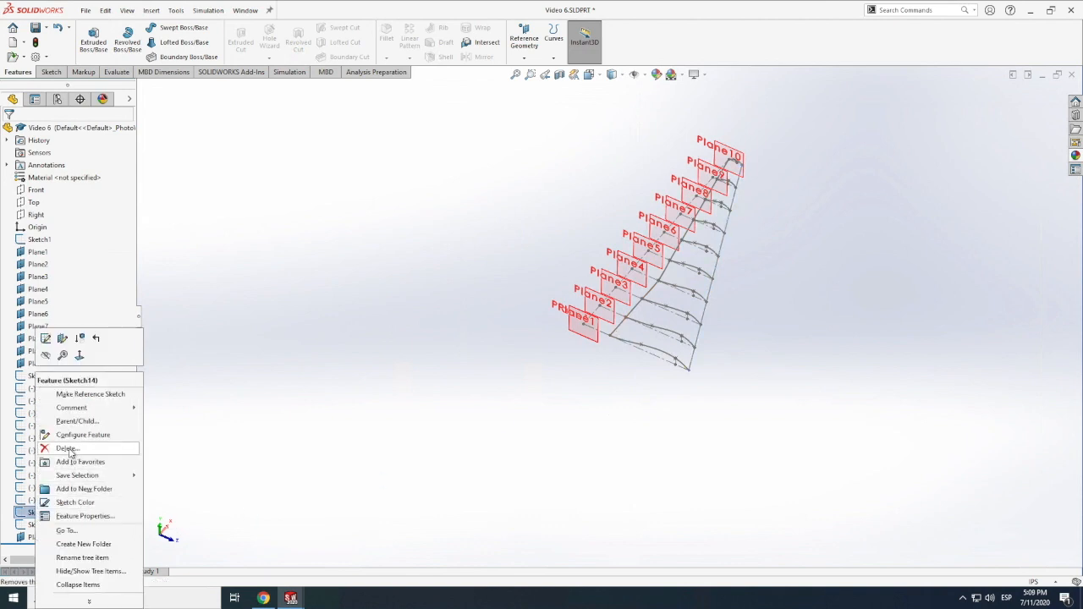
click(68, 448)
click(611, 245)
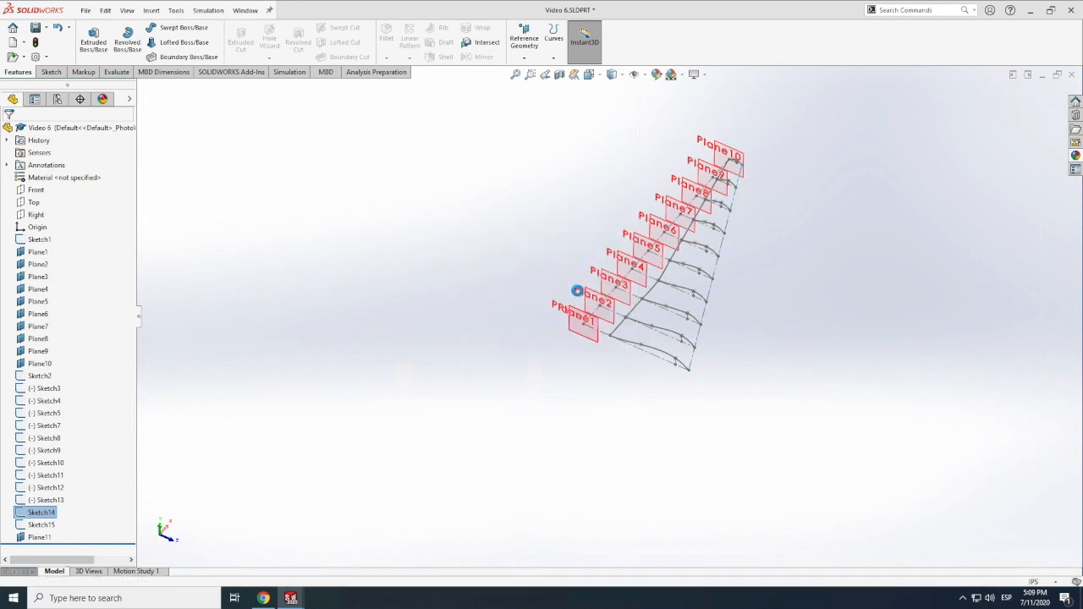
click(45, 512)
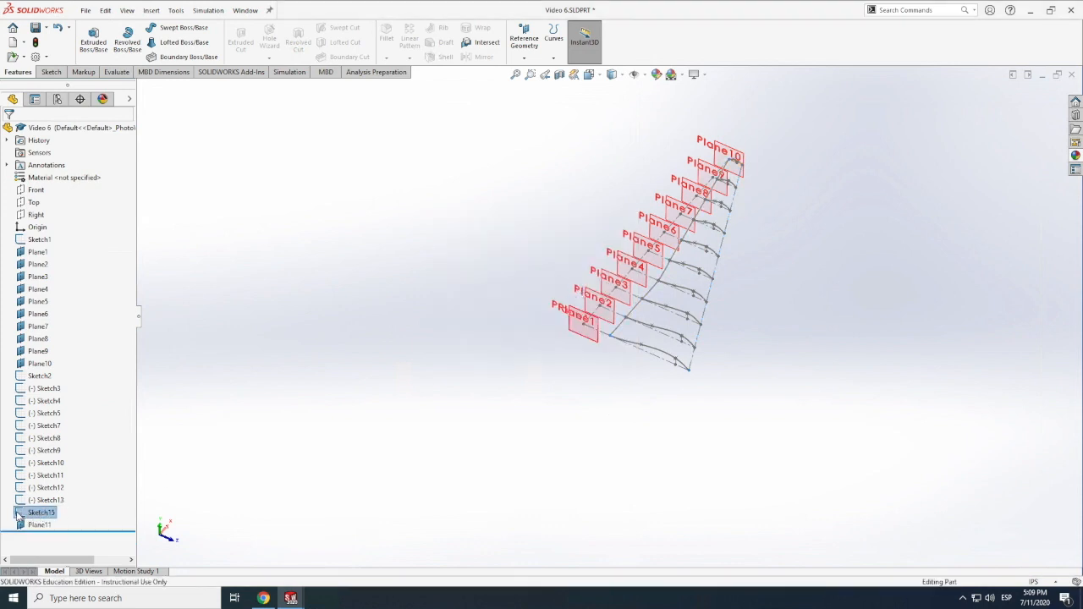
right_click(21, 516)
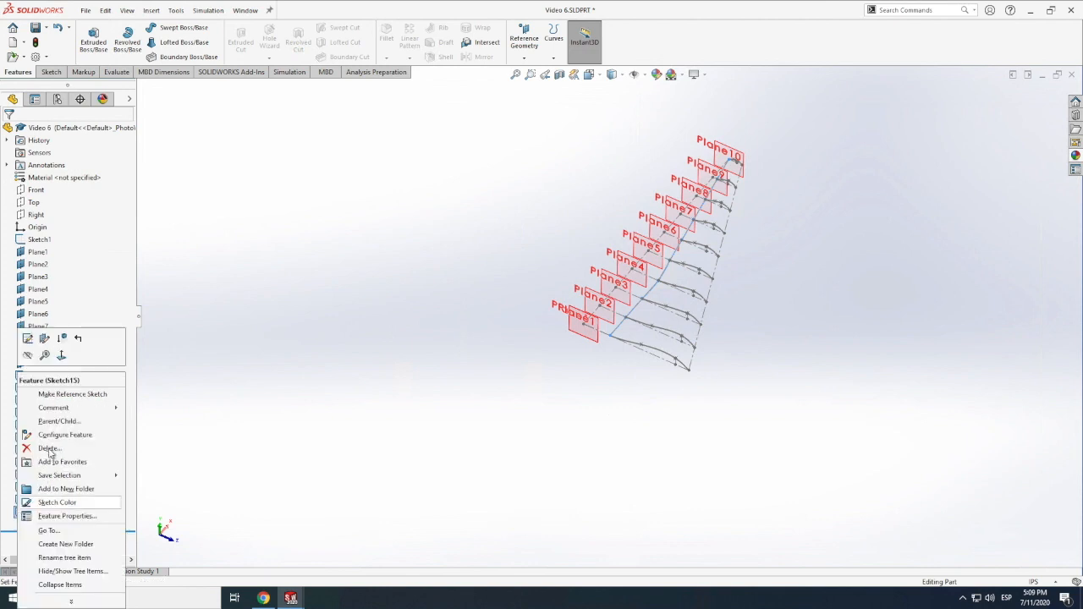
click(51, 448)
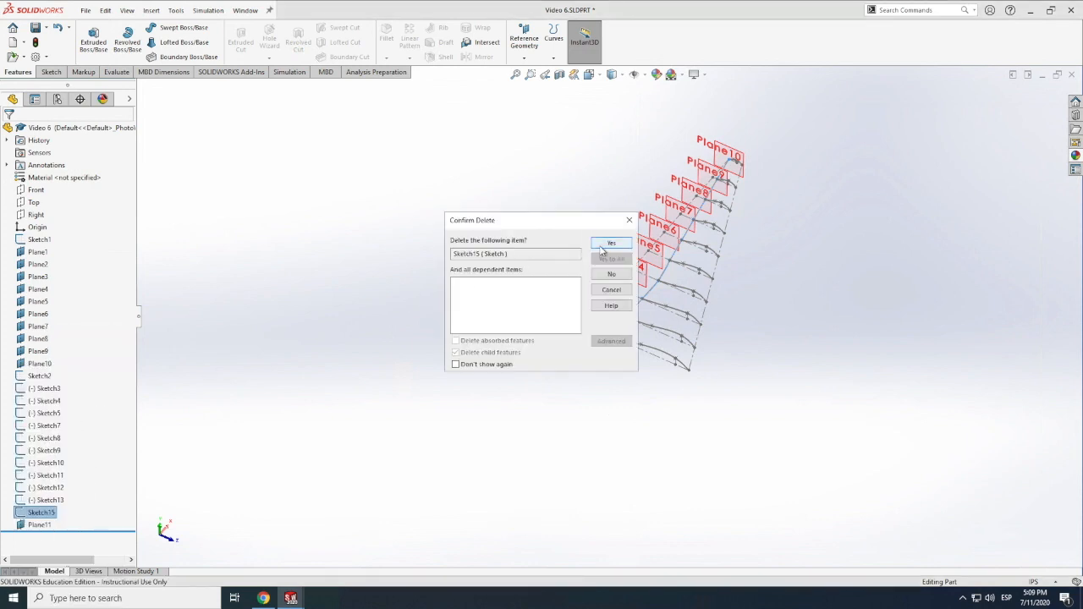
click(603, 250)
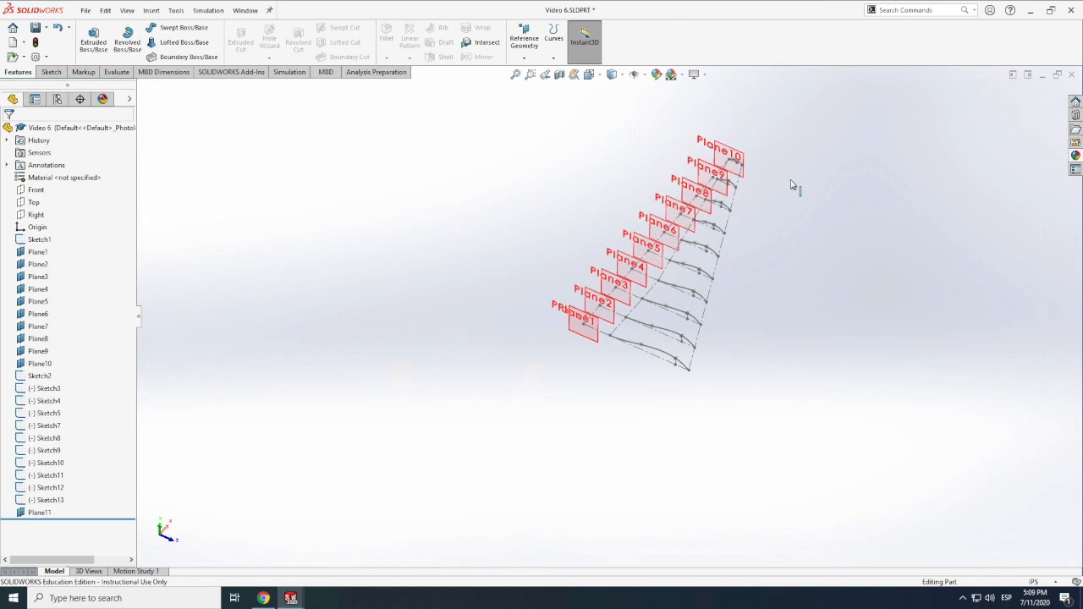
- Start a boundary surface with Sketch3 and Sketch4 as the first Direction 1 profiles at the wide end of the blade
scroll(791, 184, down, 3)
scroll(480, 401, down, 2)
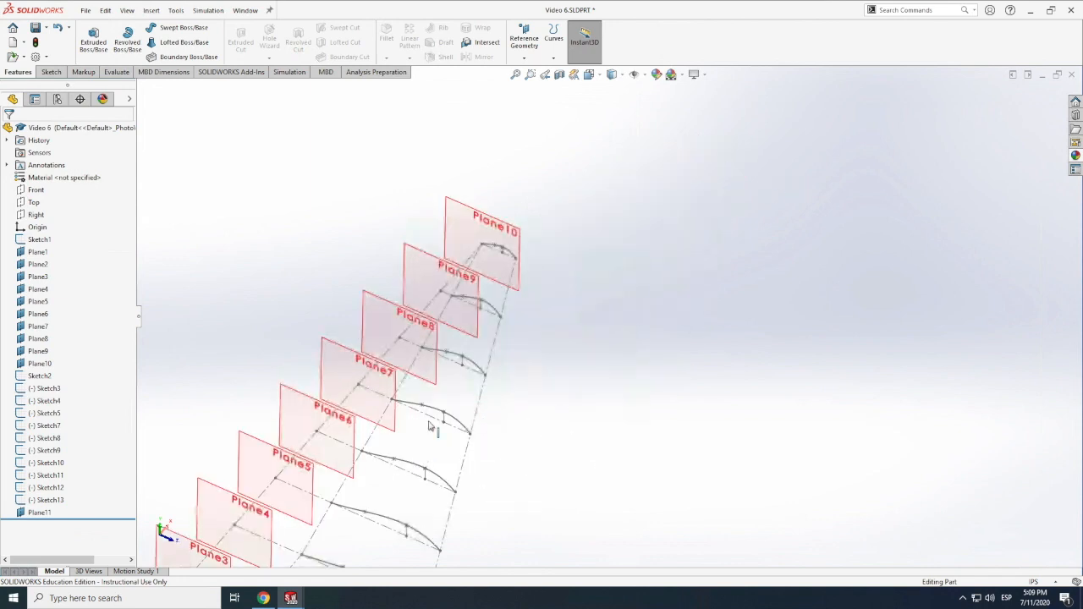
scroll(483, 351, up, 2)
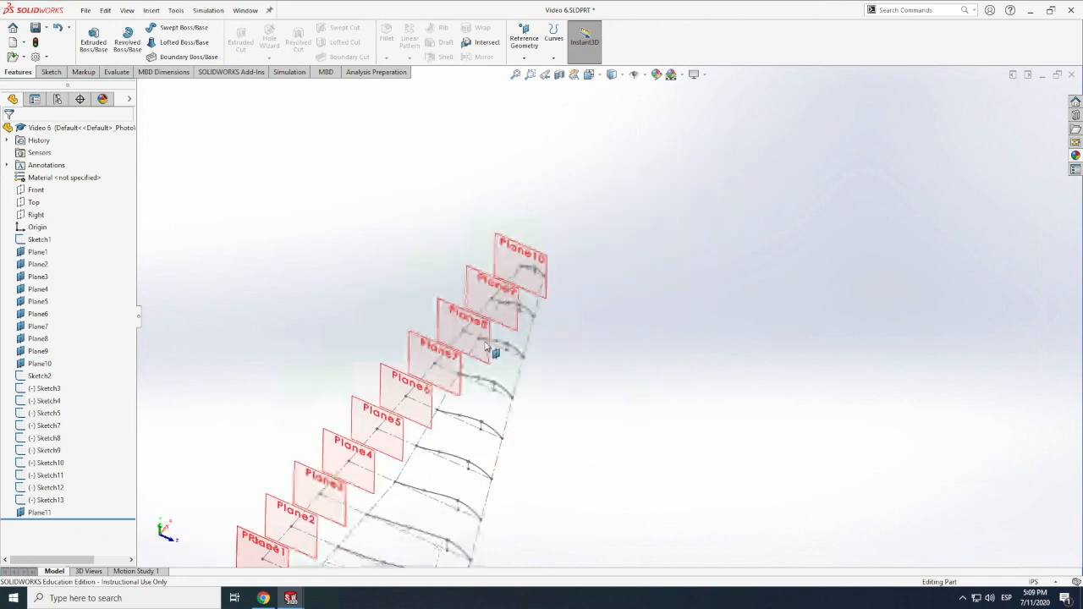
scroll(486, 349, up, 1)
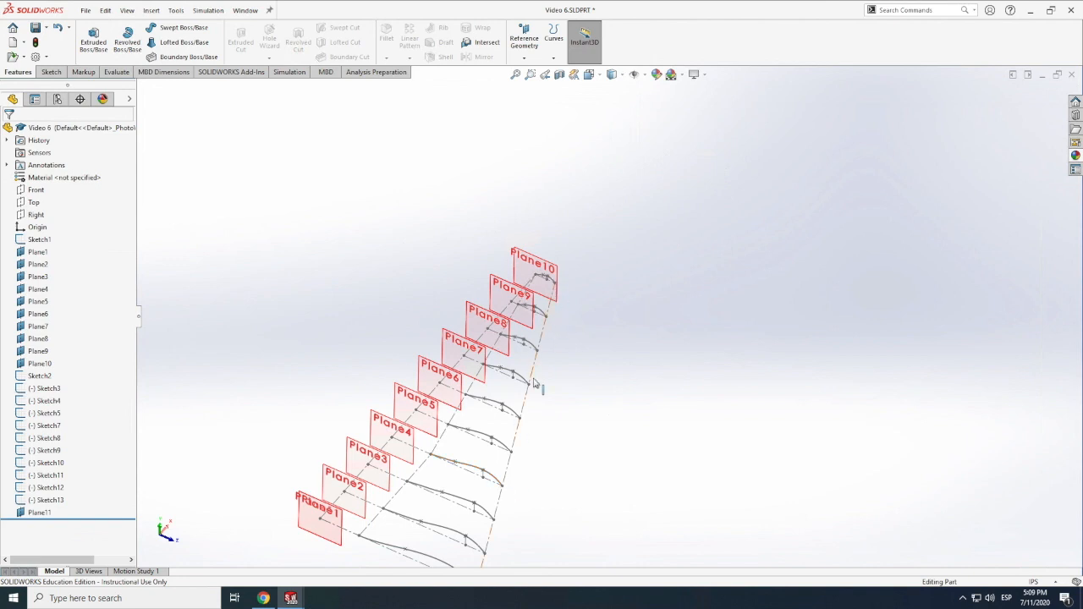
scroll(533, 383, up, 2)
scroll(595, 395, down, 2)
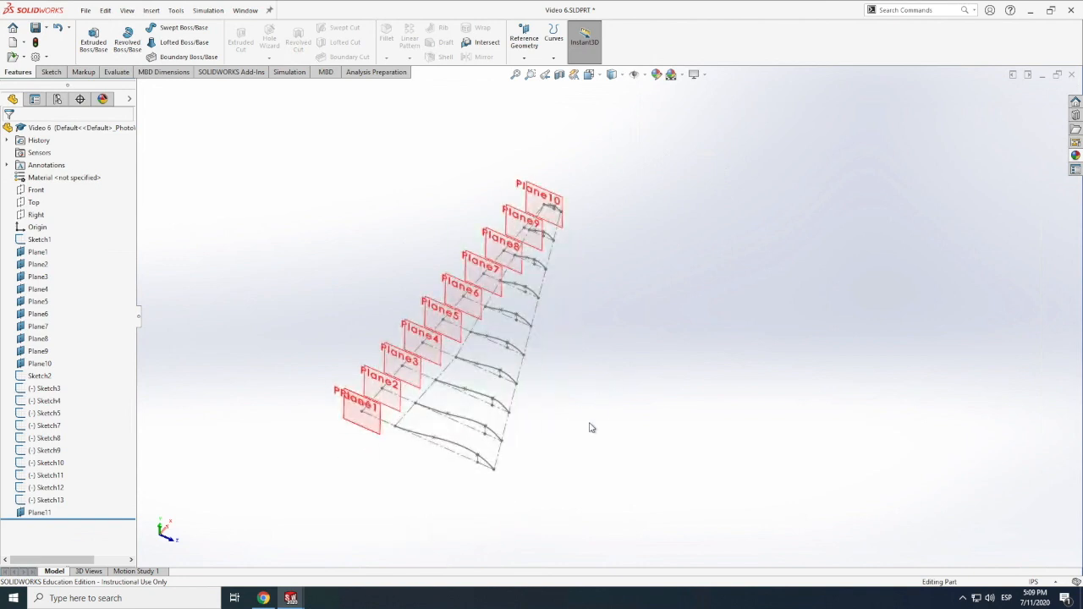
click(151, 11)
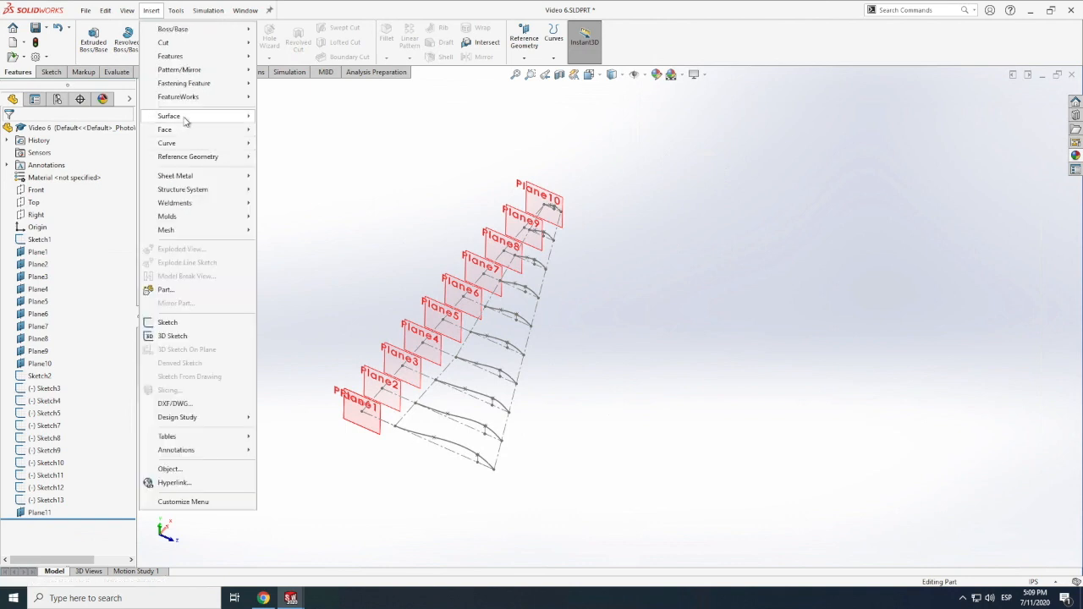
mouse_move(184, 119)
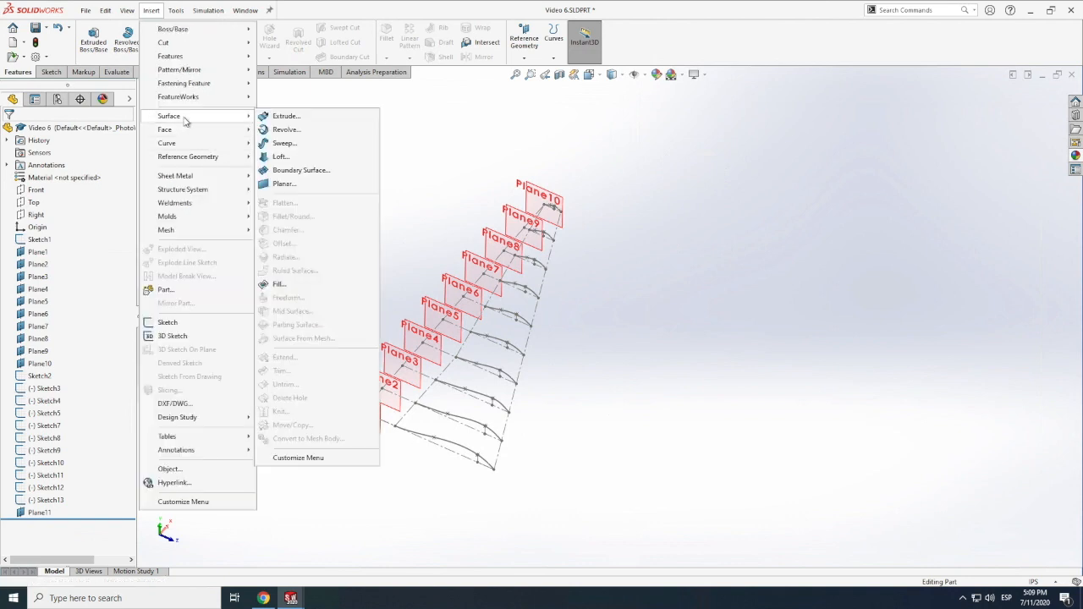
click(291, 174)
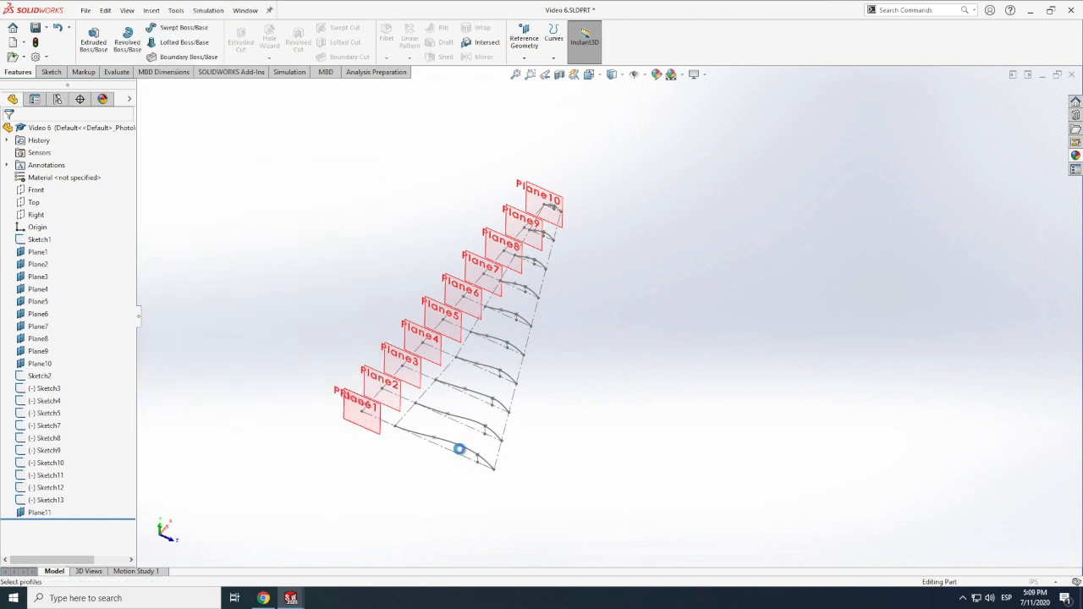
middle_drag(459, 447, 481, 428)
click(496, 433)
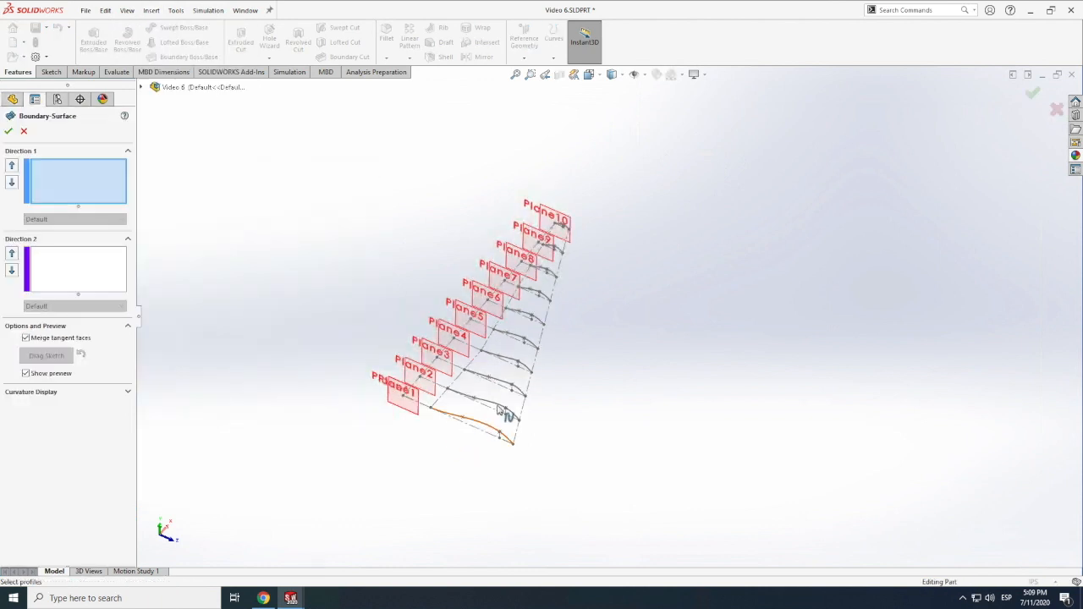
click(502, 412)
- Add Sketch5 and Sketch7 through Sketch12 in order to Direction 1 and create the boundary surface
middle_drag(513, 390, 532, 381)
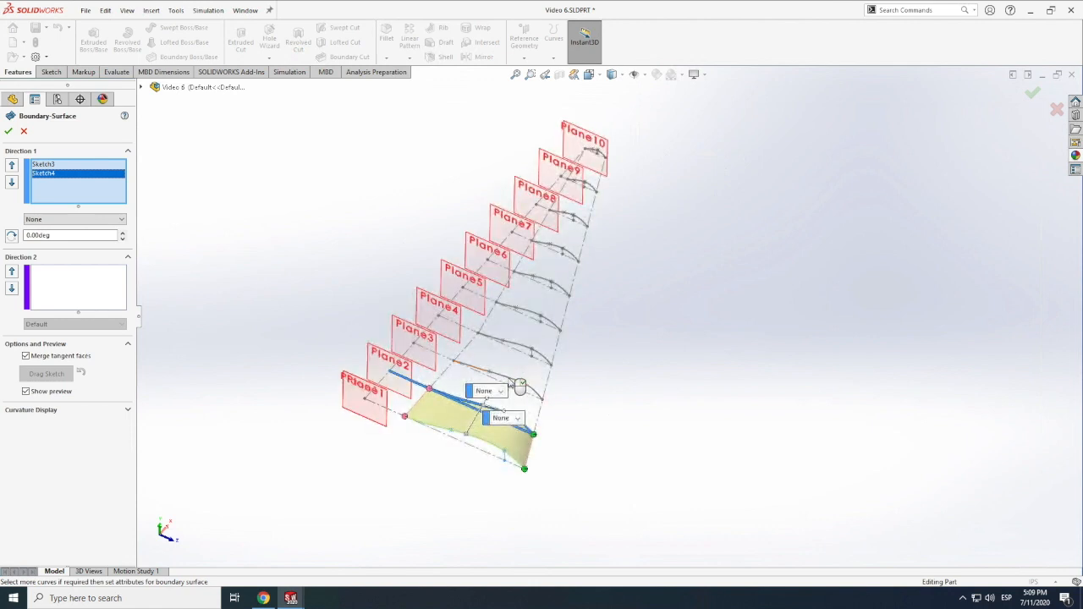
click(528, 375)
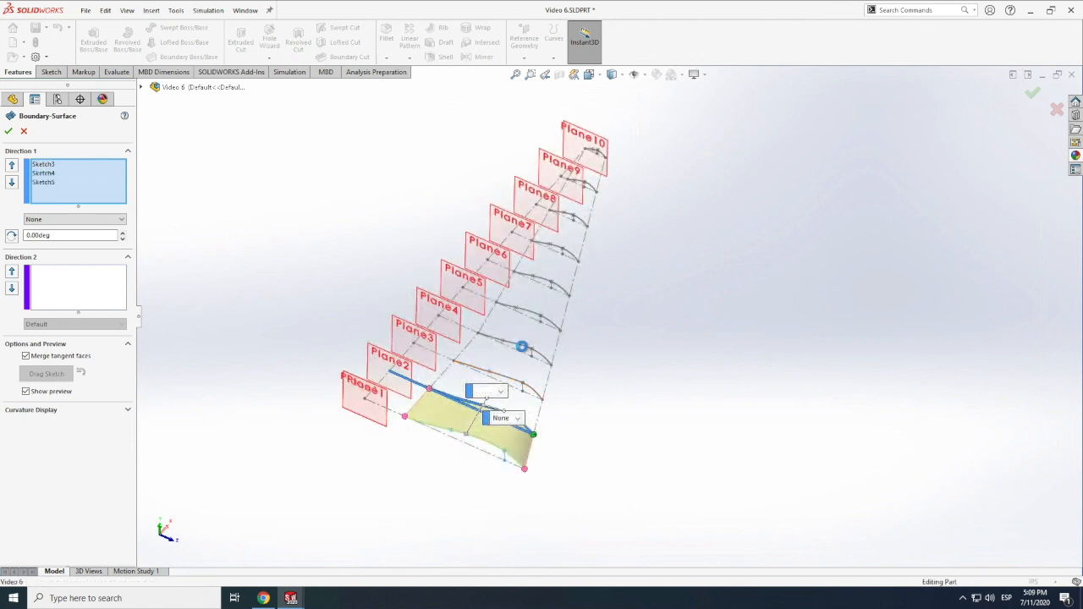
click(537, 332)
click(542, 280)
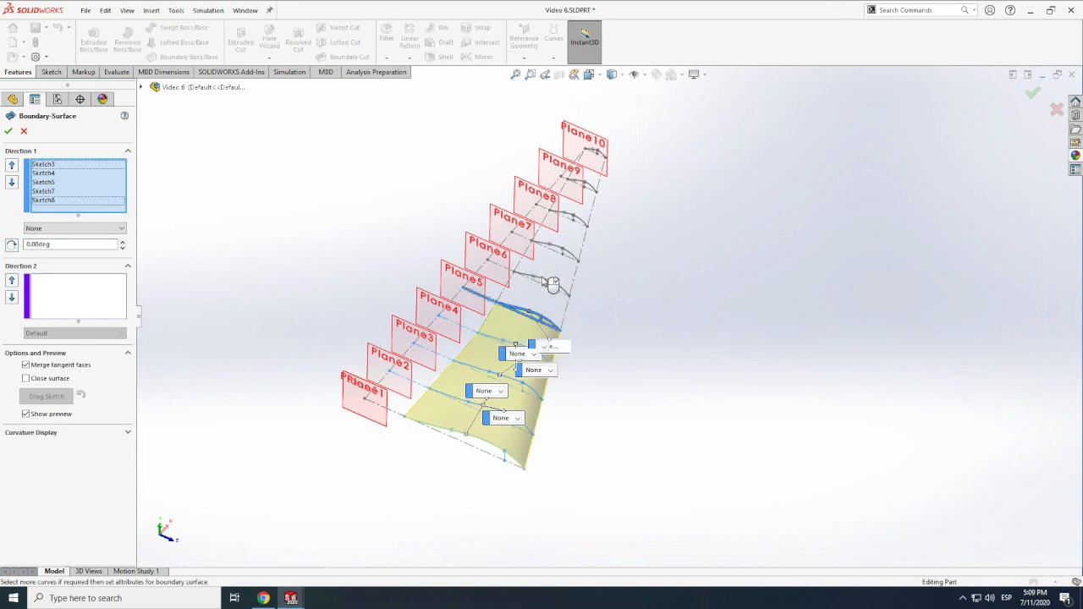
click(565, 270)
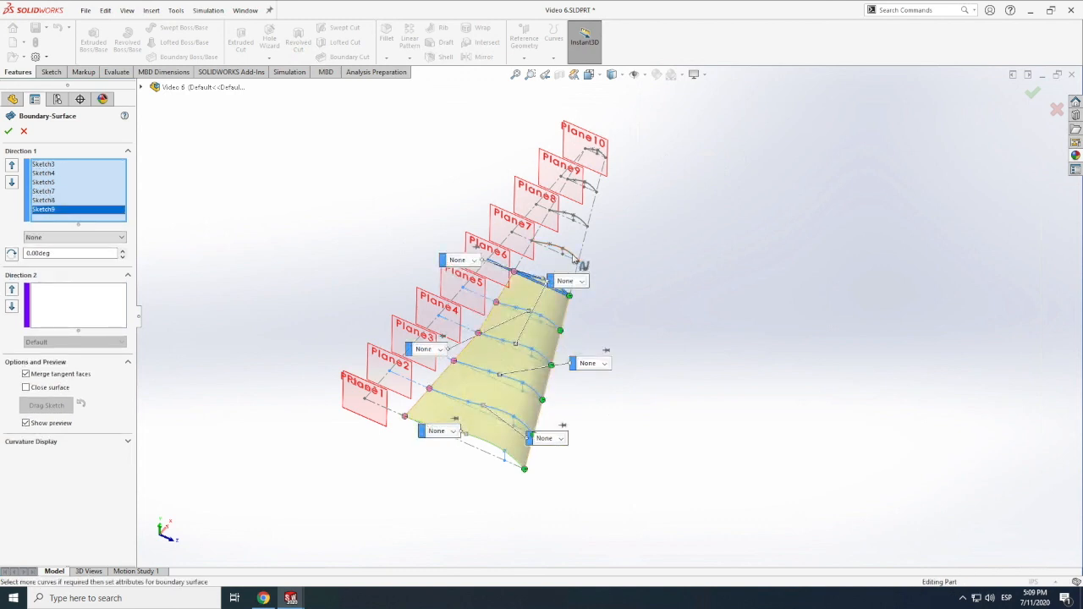
click(581, 265)
click(599, 212)
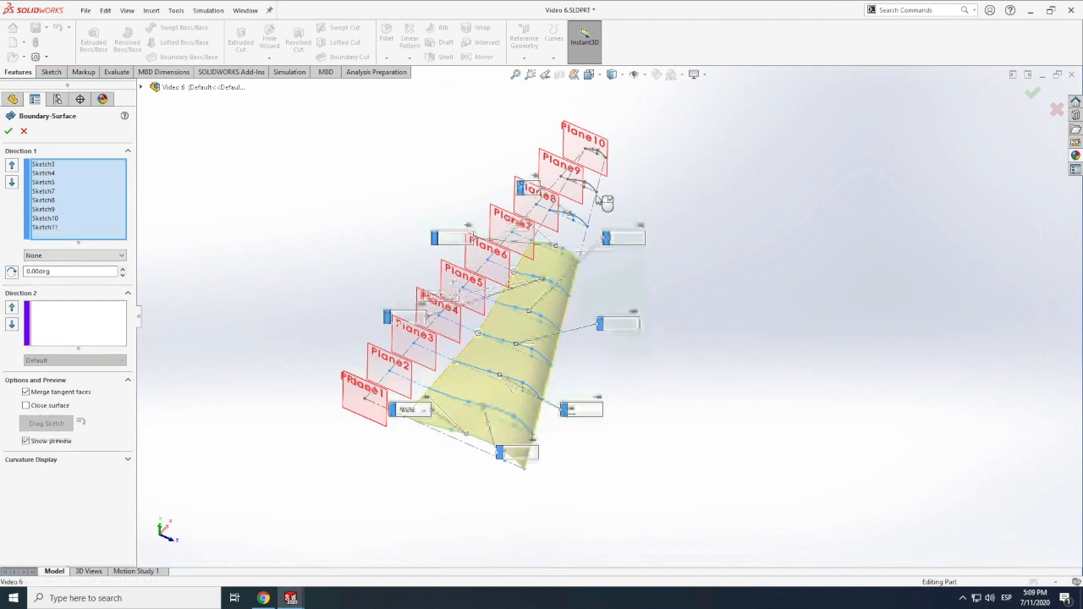
click(609, 159)
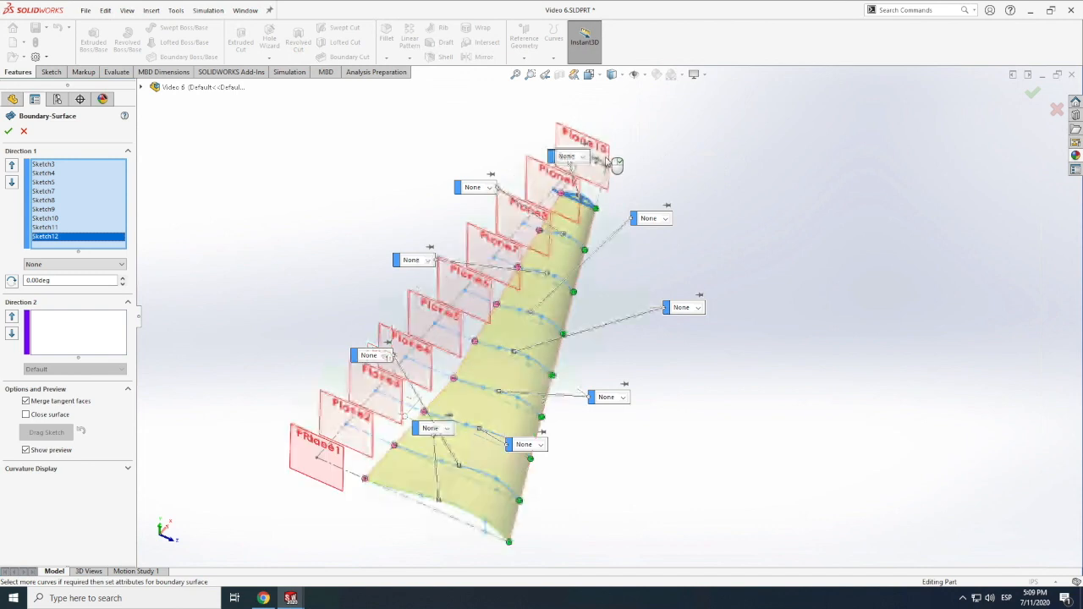
scroll(609, 165, down, 3)
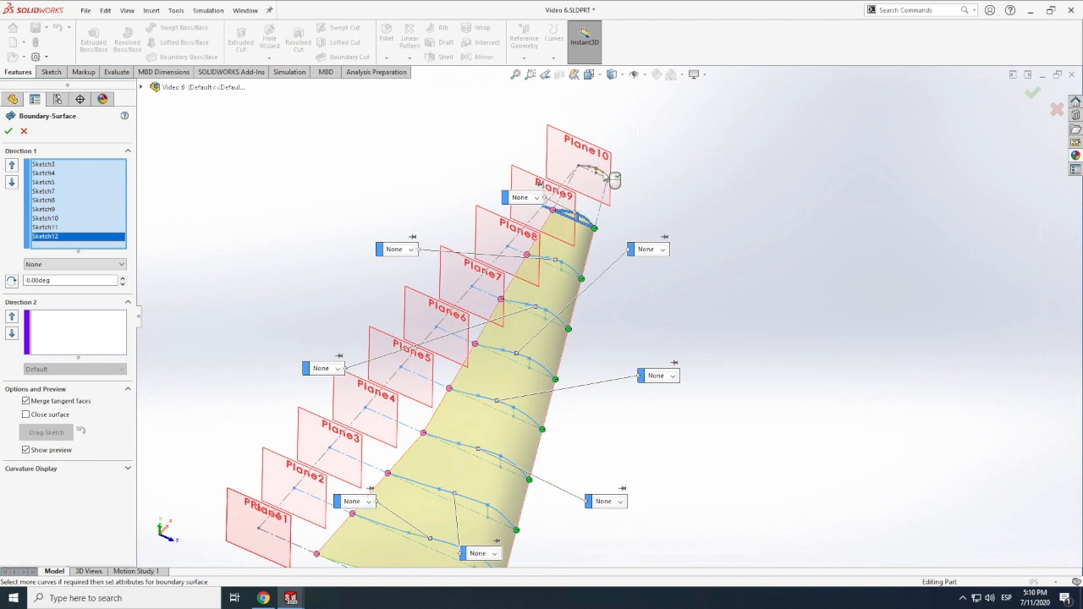
click(614, 181)
click(614, 180)
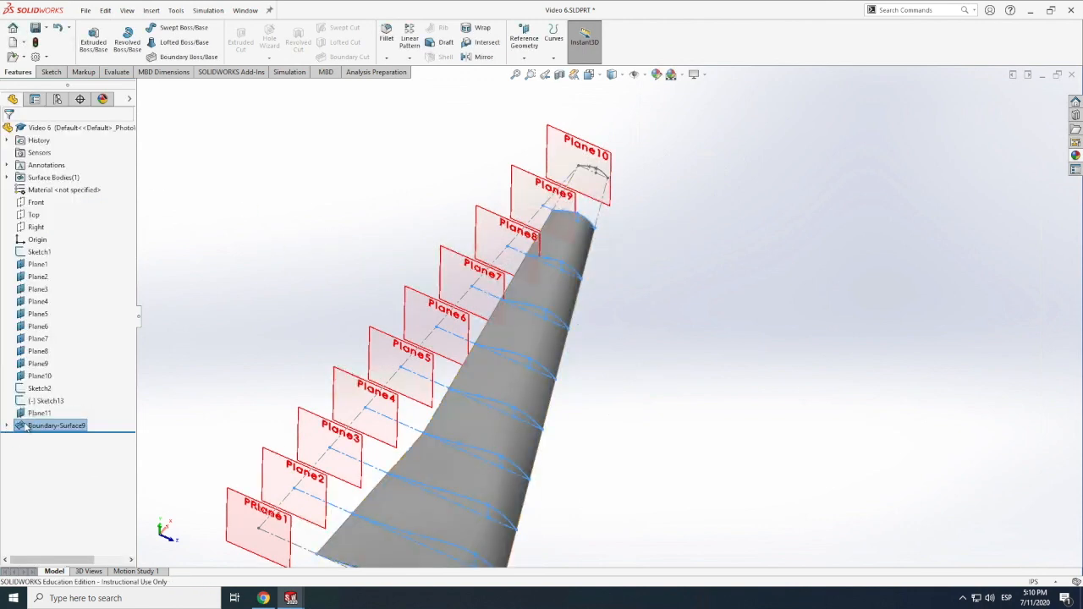
- Edit Boundary-Surface9 to add the end profile Sketch13 to Direction 1, extending the surface to Plane10
right_click(26, 427)
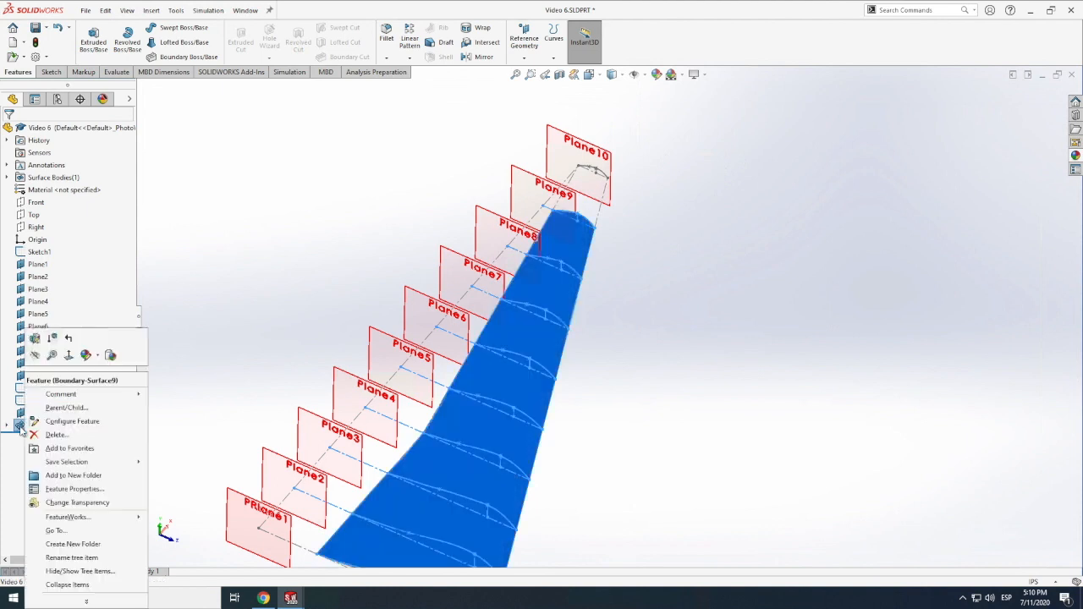
click(36, 340)
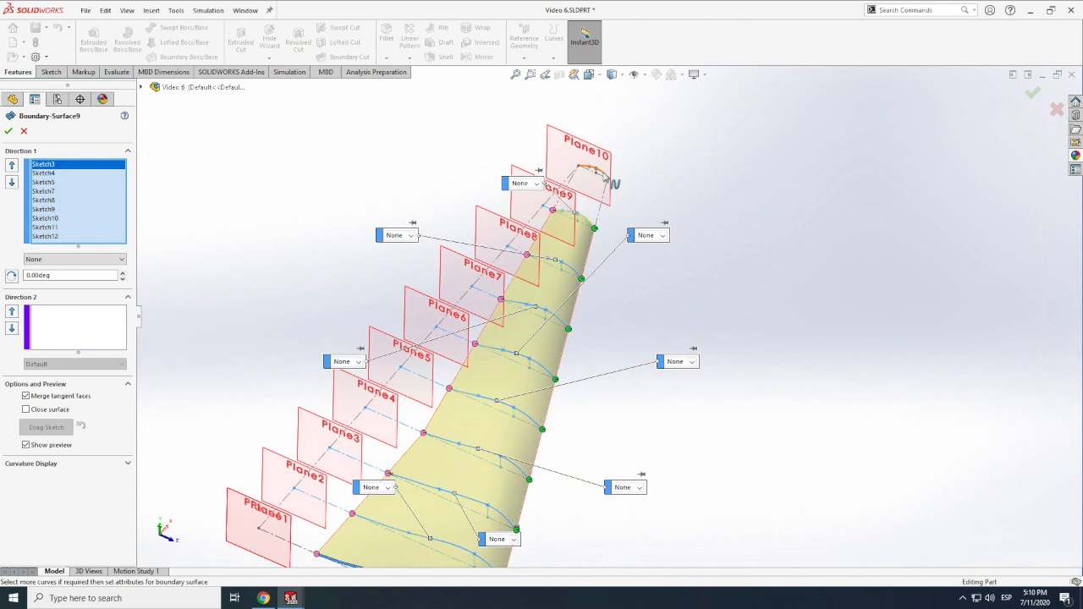
click(603, 172)
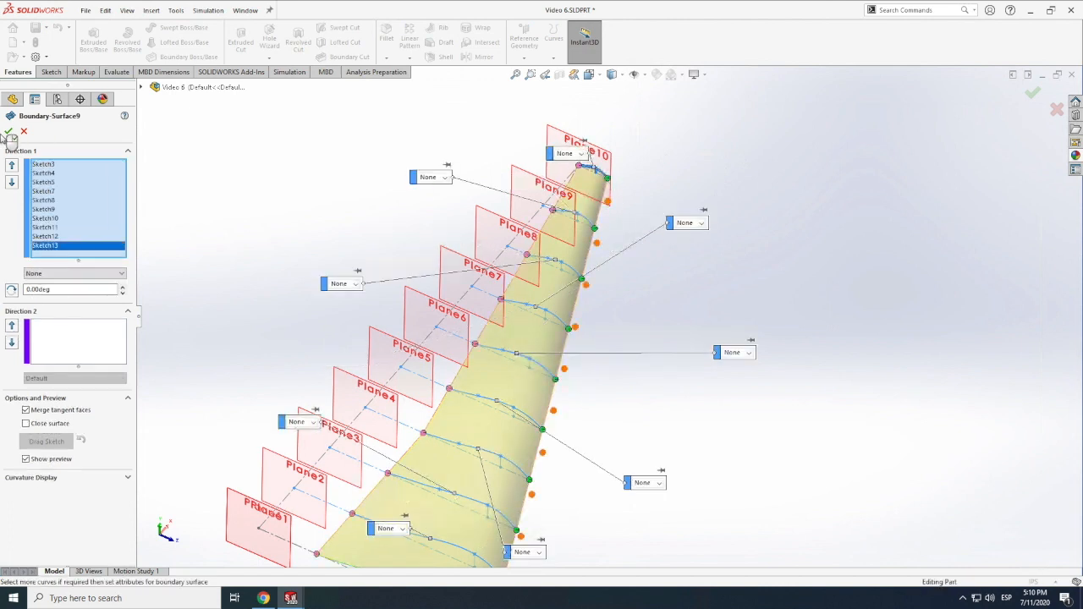
click(8, 132)
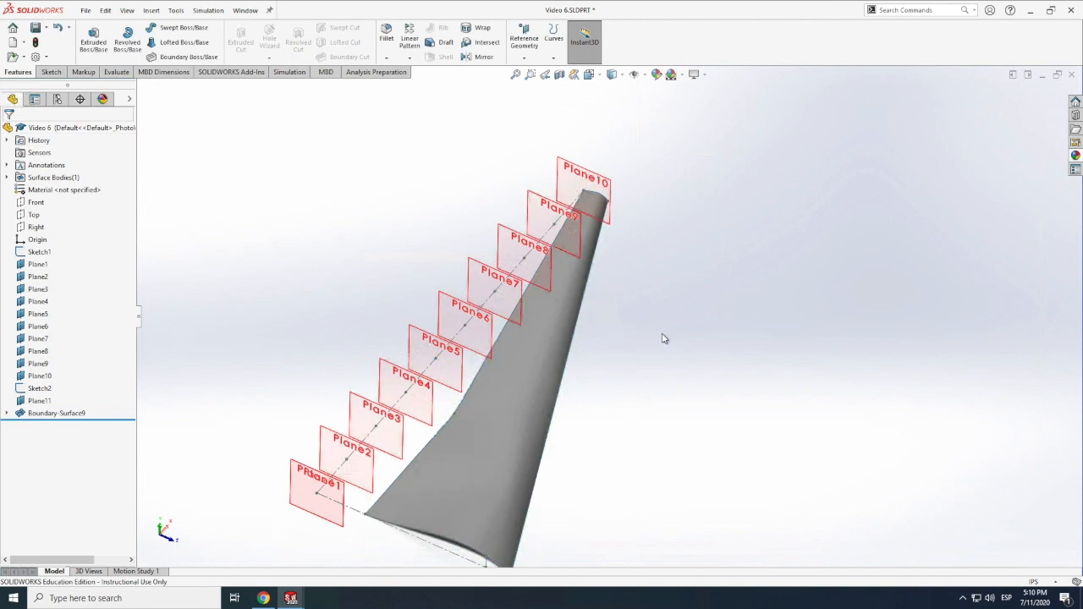
- Hide Sketch2 and Sketch1, the construction-line sketches at the blade's wide end and through the row of planes
click(348, 511)
key(f)
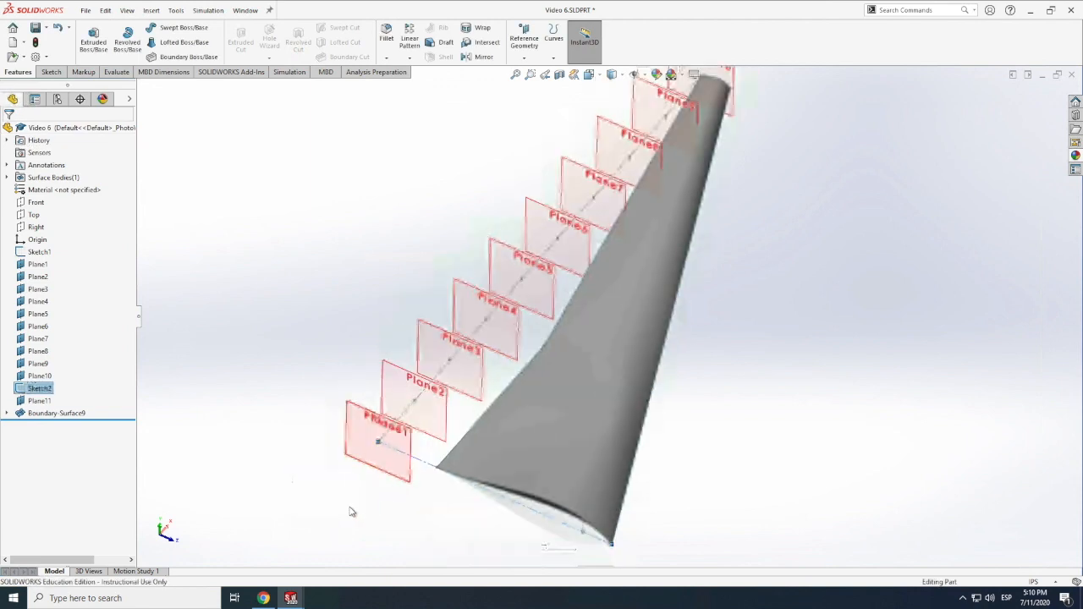
click(490, 497)
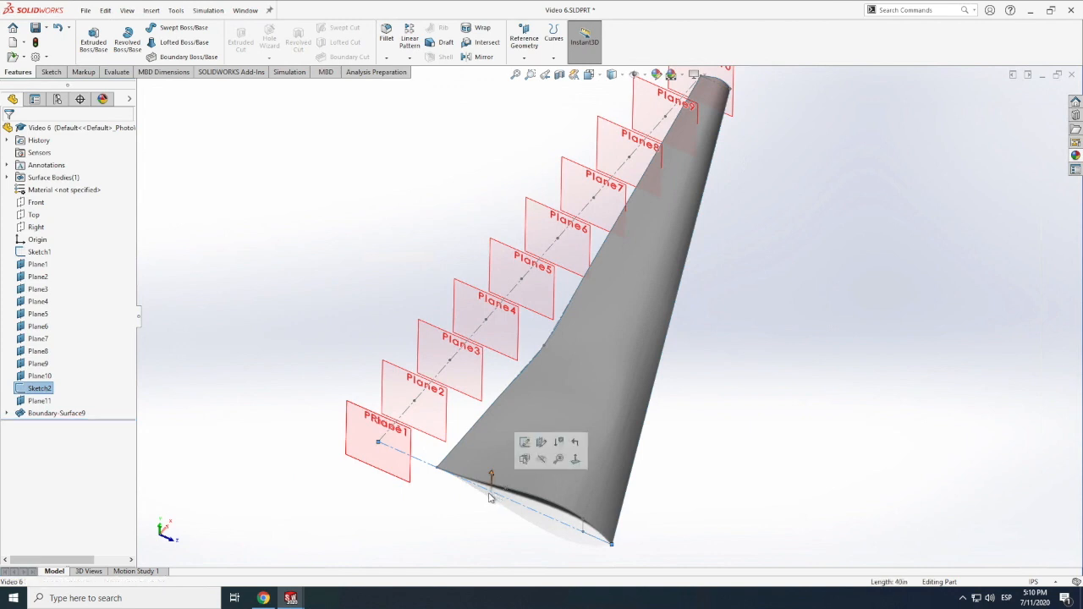
click(541, 459)
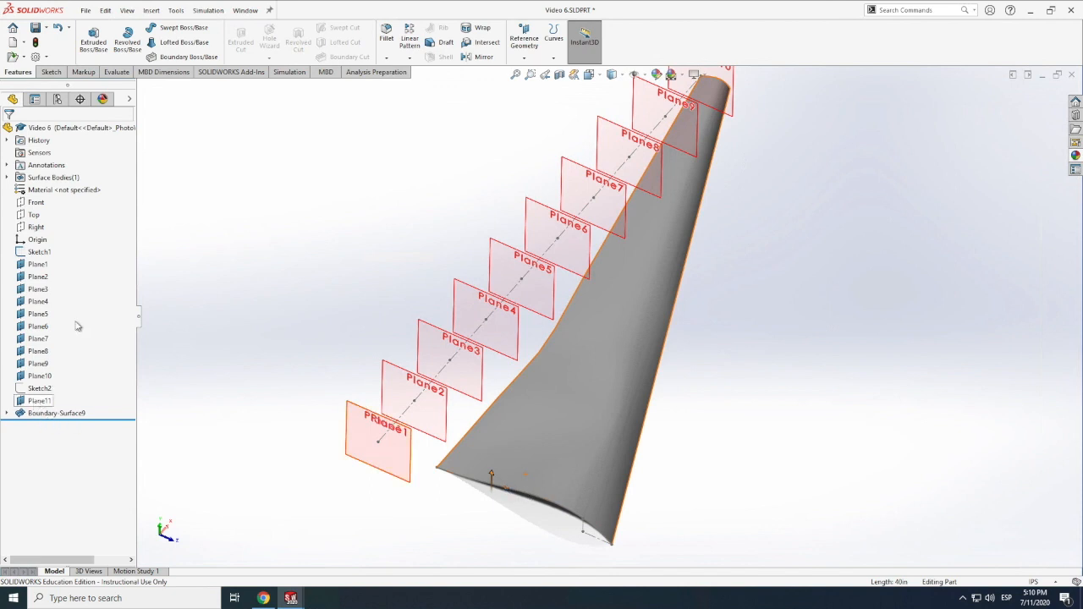
click(405, 416)
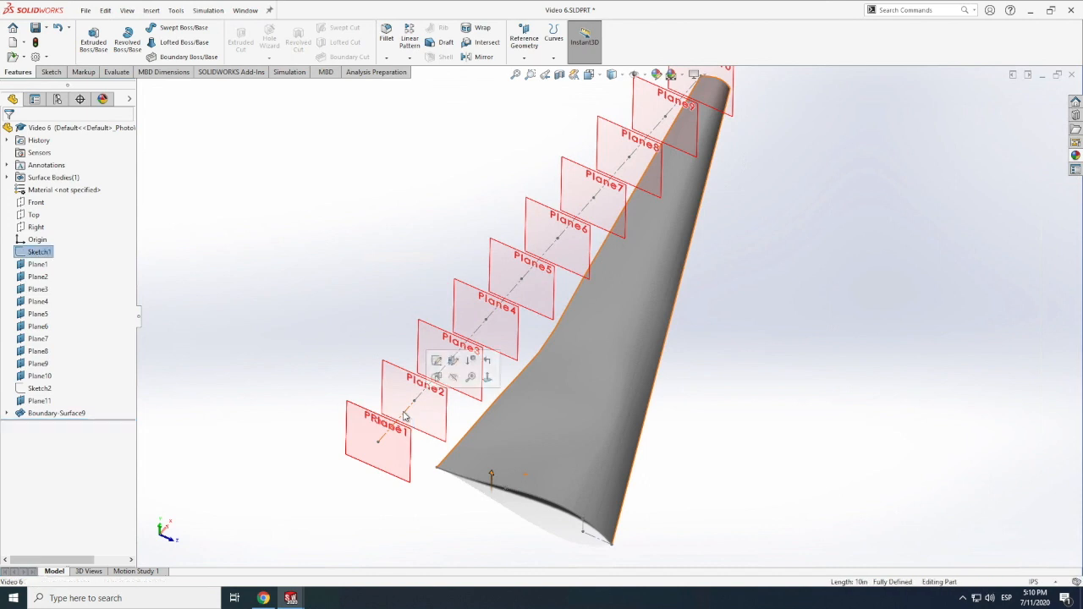
click(453, 378)
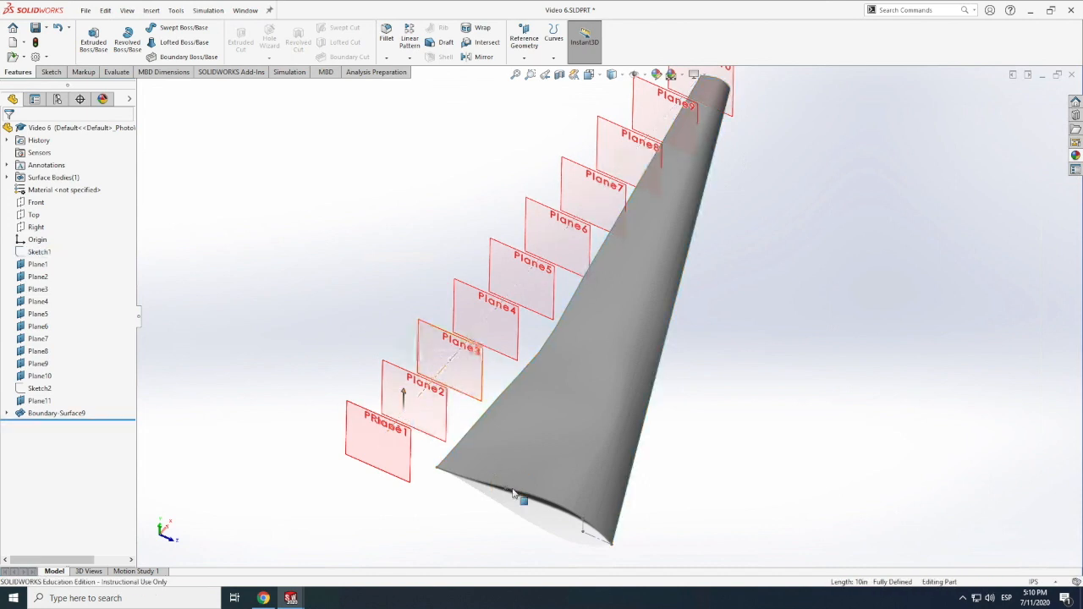
- Hide Sketch3, the profile curve at the wide end of the blade
scroll(513, 494, up, 5)
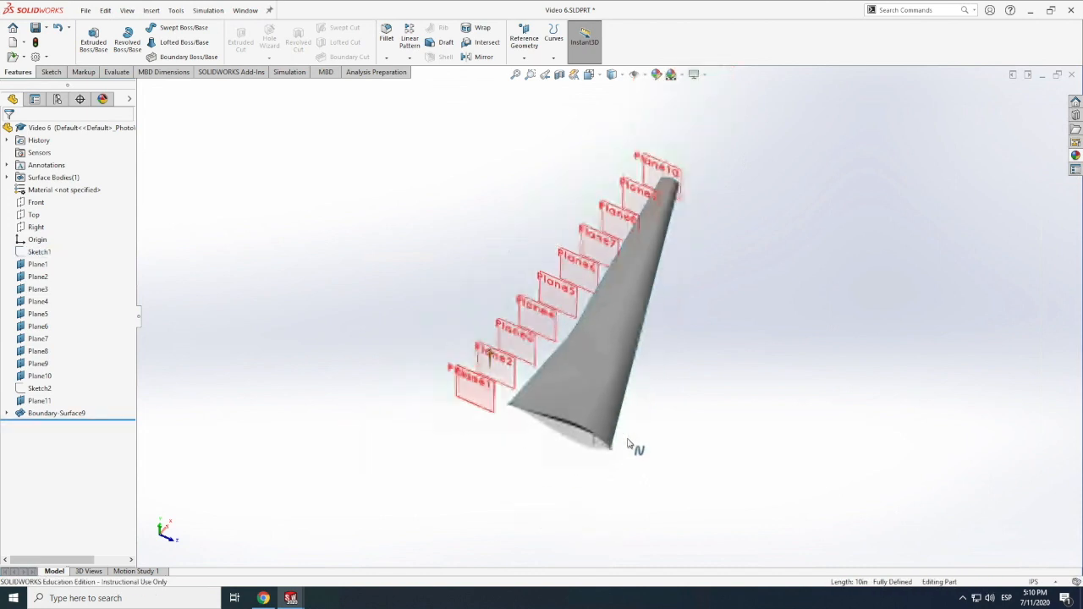
scroll(628, 443, down, 2)
scroll(605, 410, down, 3)
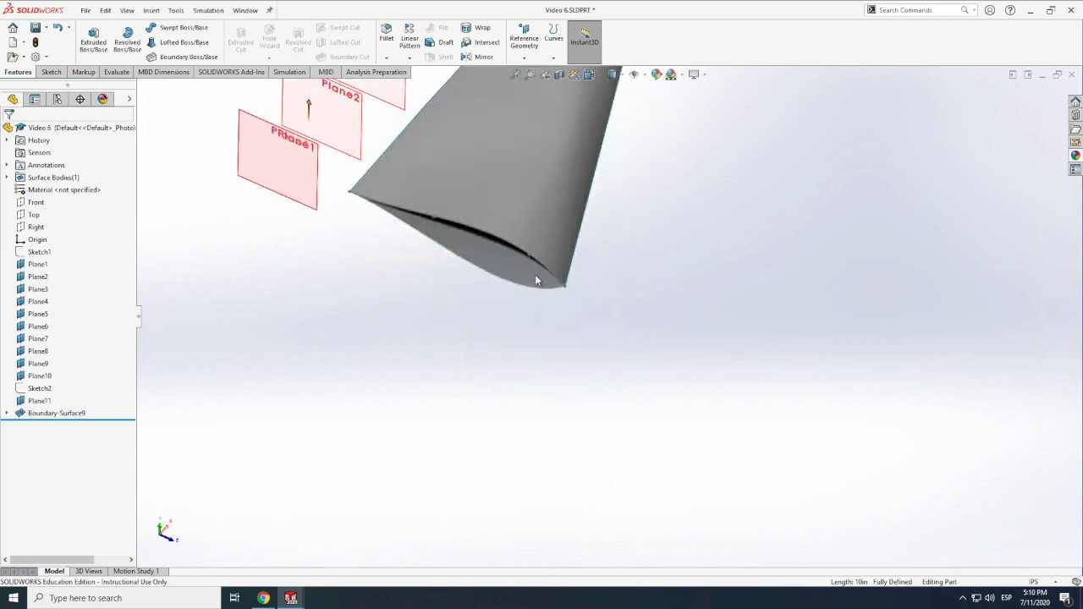
right_click(536, 275)
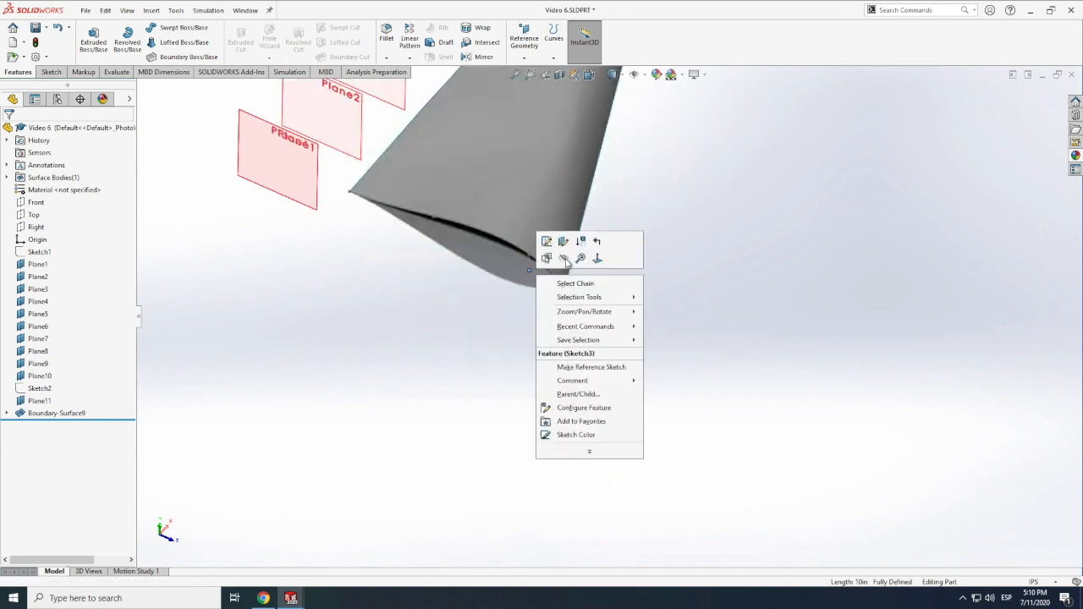
click(563, 260)
middle_drag(520, 364, 510, 374)
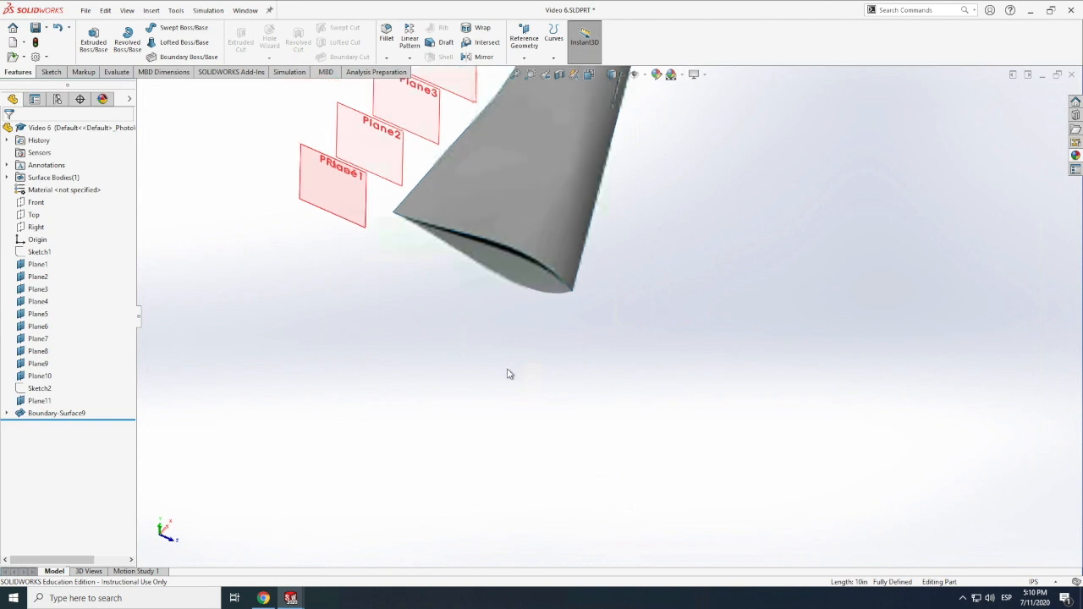
- Rotate the blade to examine its open side and the two long edges of the surface
scroll(498, 381, up, 4)
scroll(581, 289, up, 4)
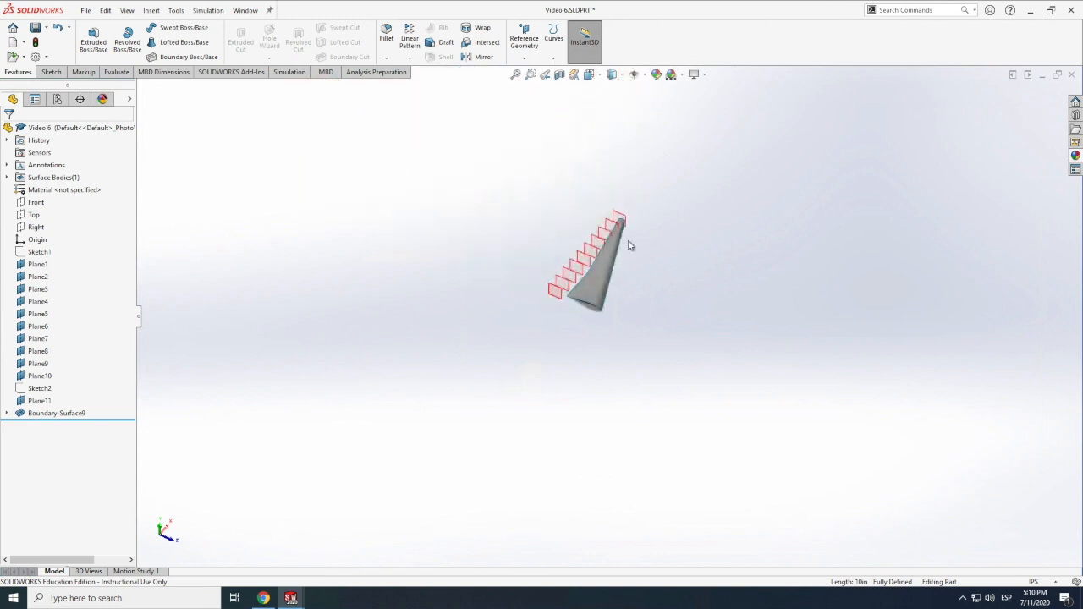
scroll(618, 231, down, 5)
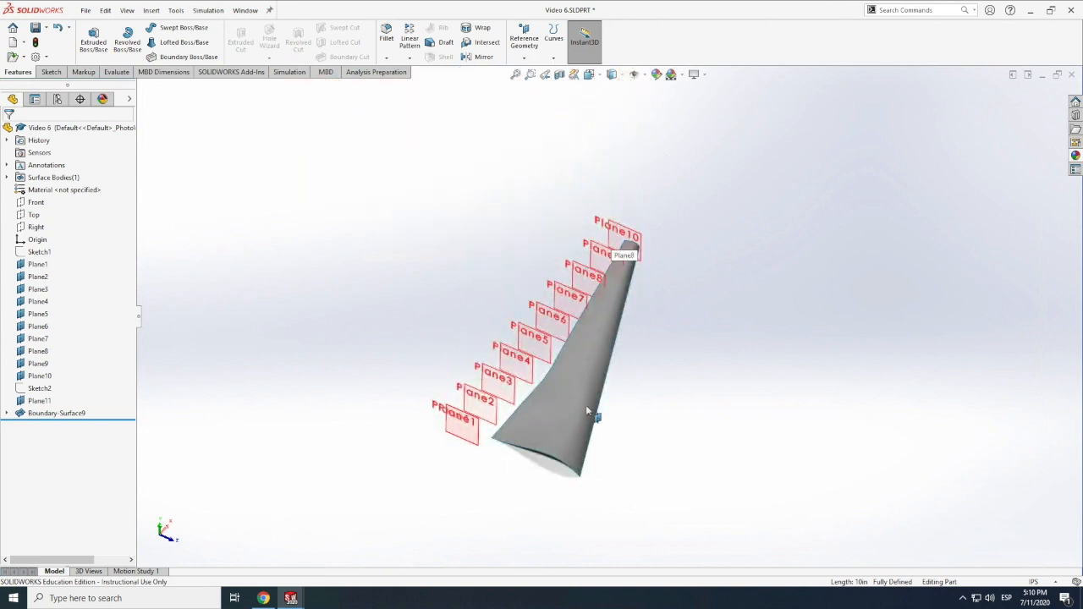
scroll(558, 440, down, 2)
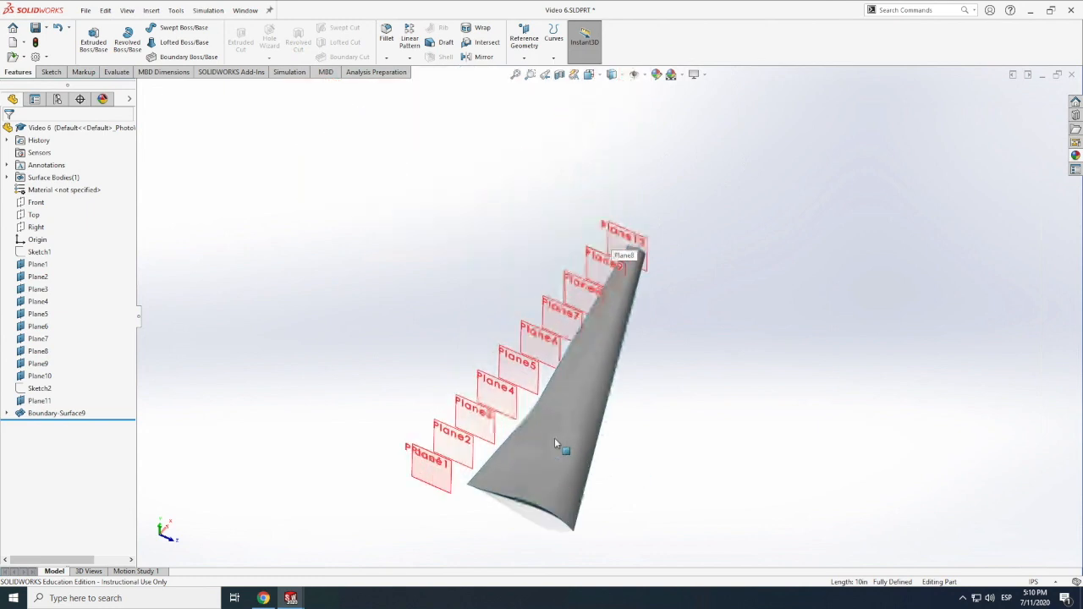
click(127, 11)
mouse_move(144, 76)
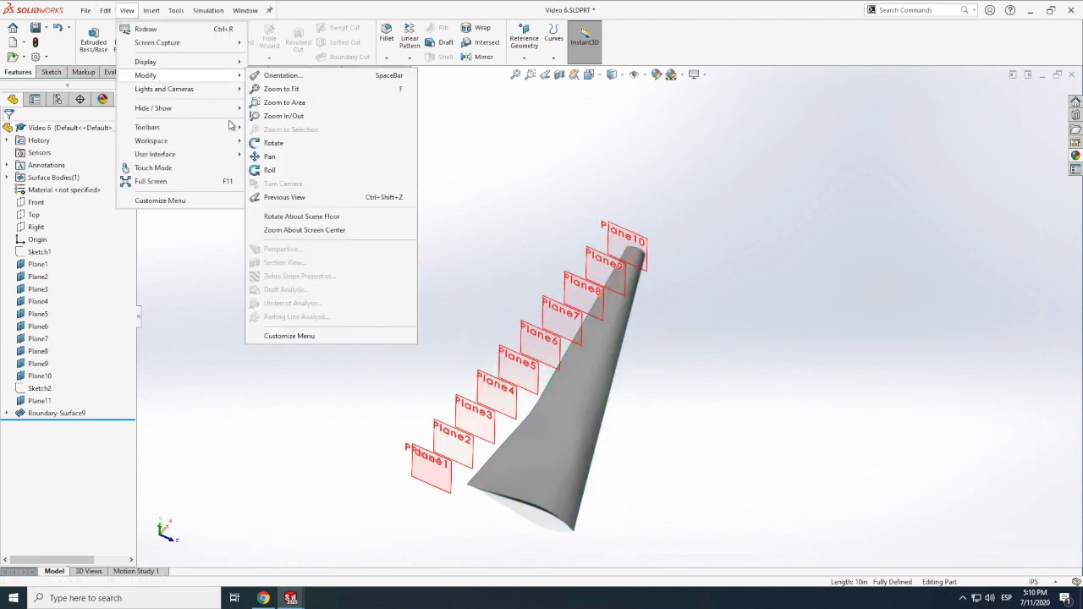
click(273, 143)
drag(357, 270, 482, 254)
scroll(589, 337, down, 6)
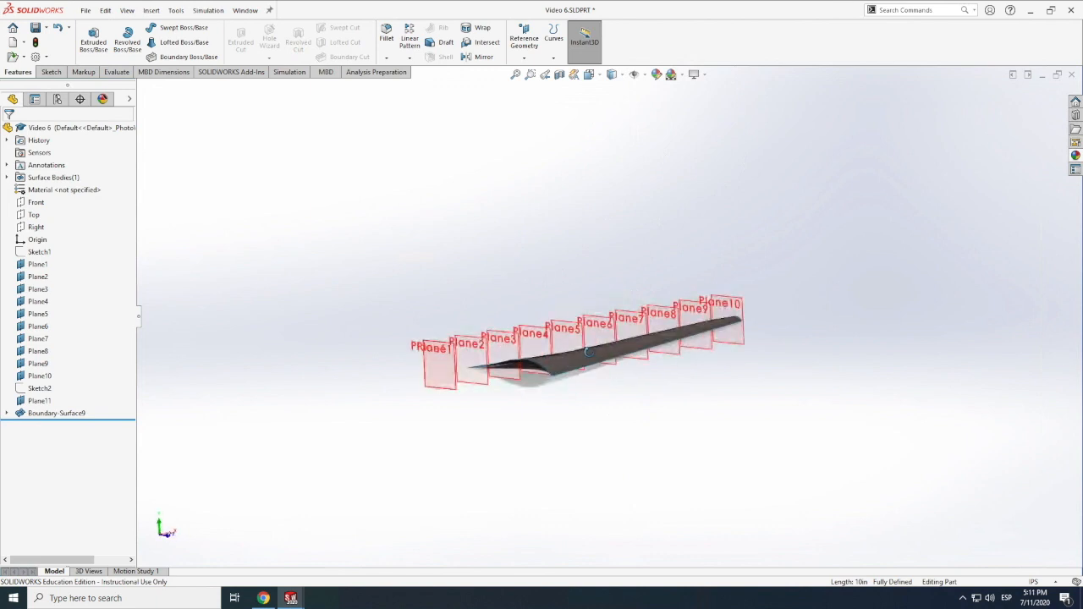
drag(561, 363, 599, 289)
scroll(599, 289, up, 12)
scroll(658, 362, down, 6)
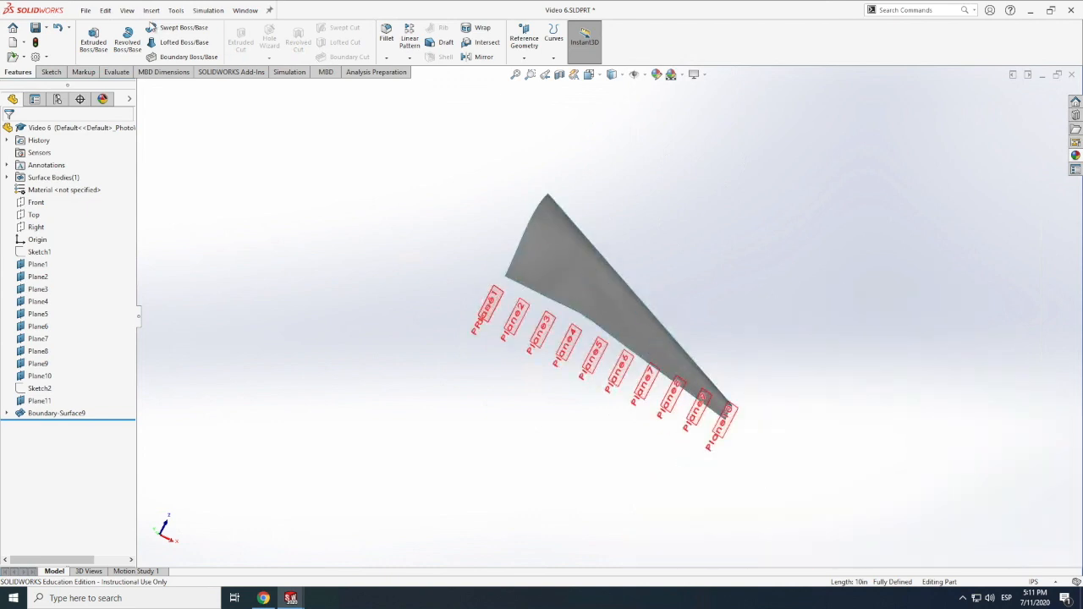
- Create a boundary surface between the blade's two long edges as Direction 1 profiles, closing the open side
click(152, 11)
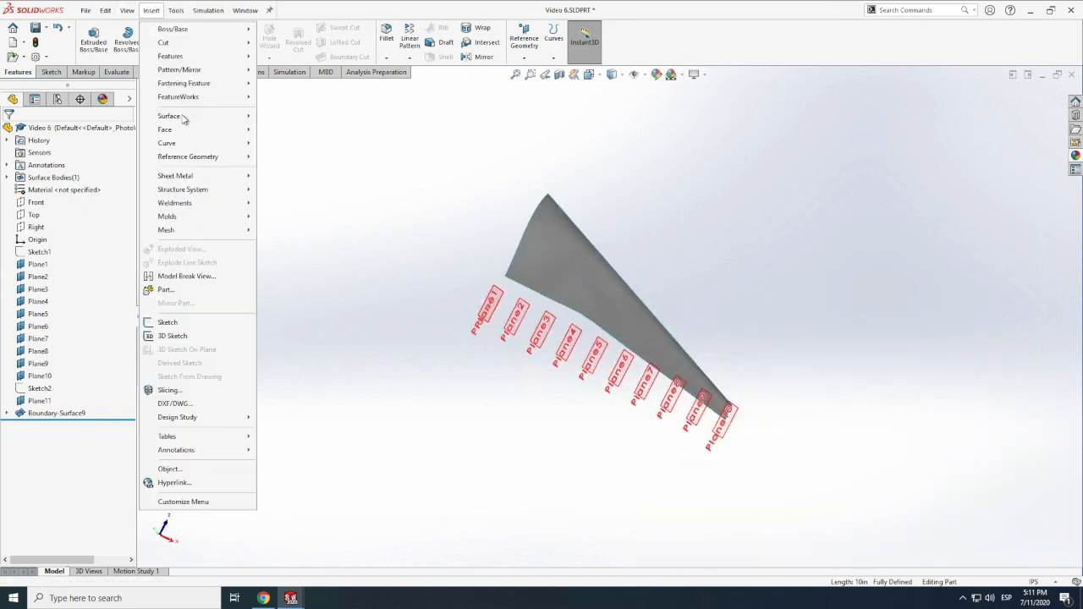
mouse_move(181, 118)
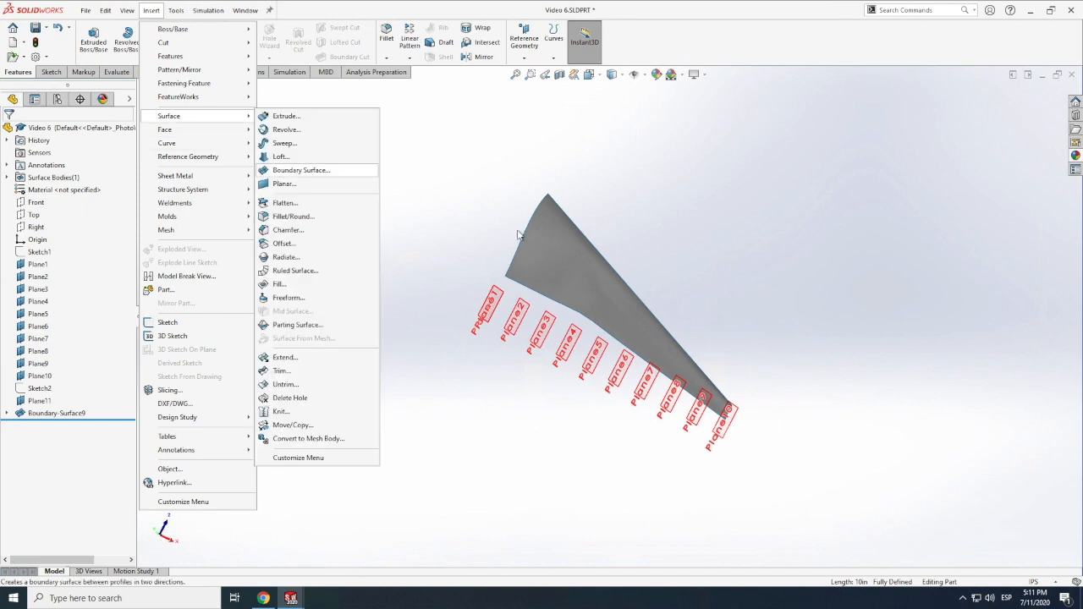
click(588, 243)
middle_drag(588, 243, 582, 315)
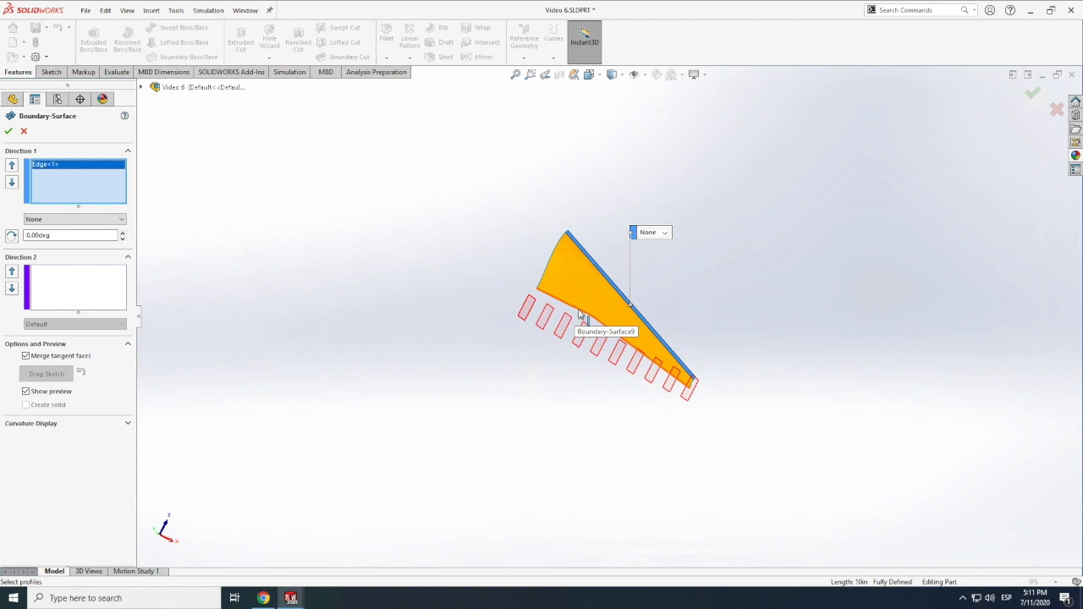
click(582, 313)
middle_drag(610, 316, 603, 302)
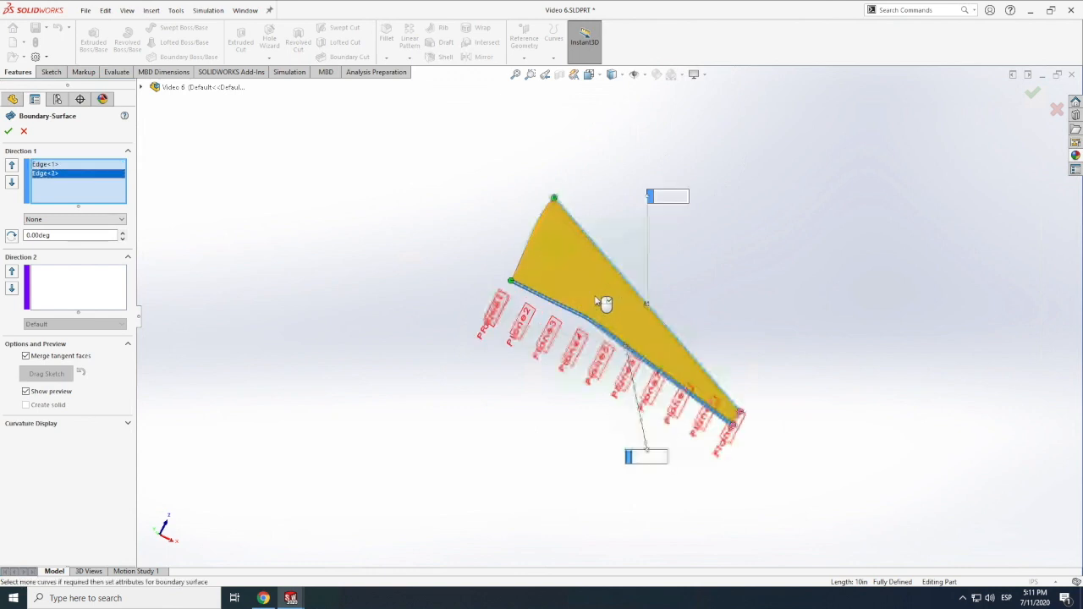
scroll(605, 304, down, 2)
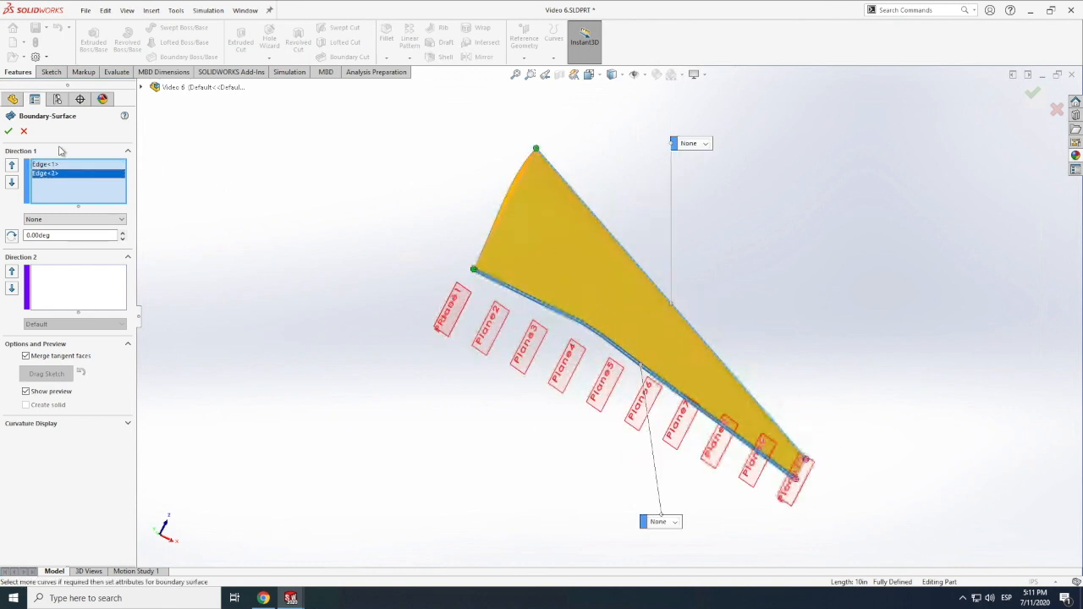
click(9, 133)
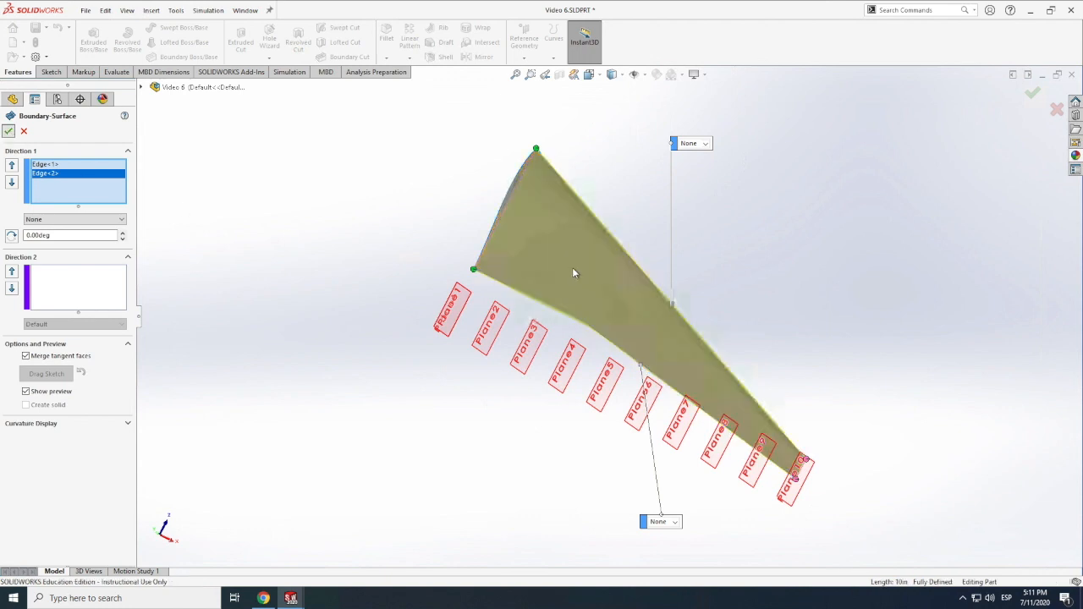
click(769, 355)
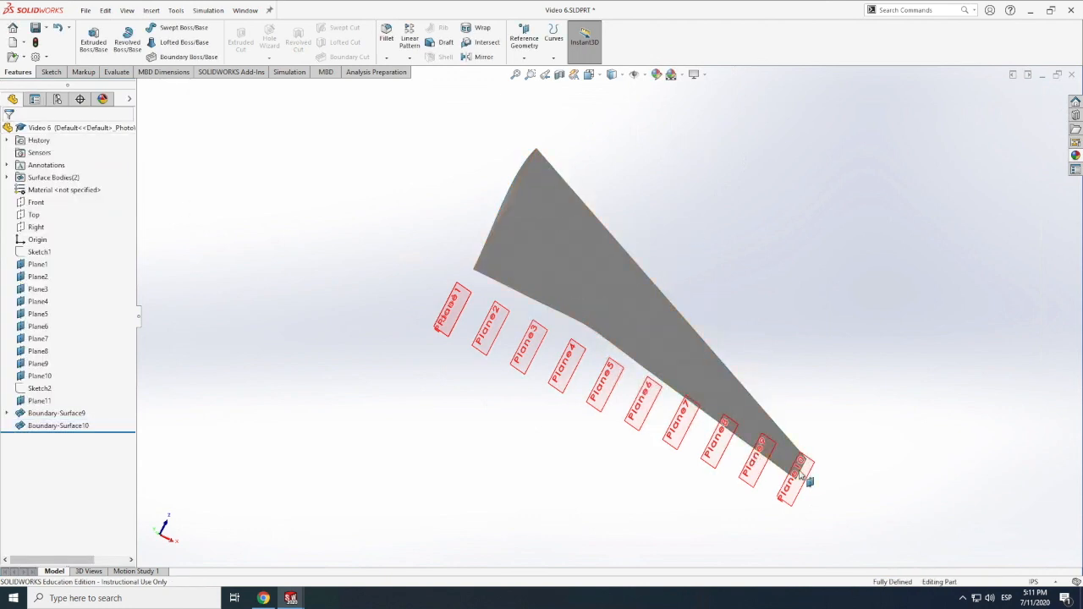
- Create a boundary surface in Direction 1 between the curved and straight edges at the wide end, capping the opening
scroll(804, 475, down, 1)
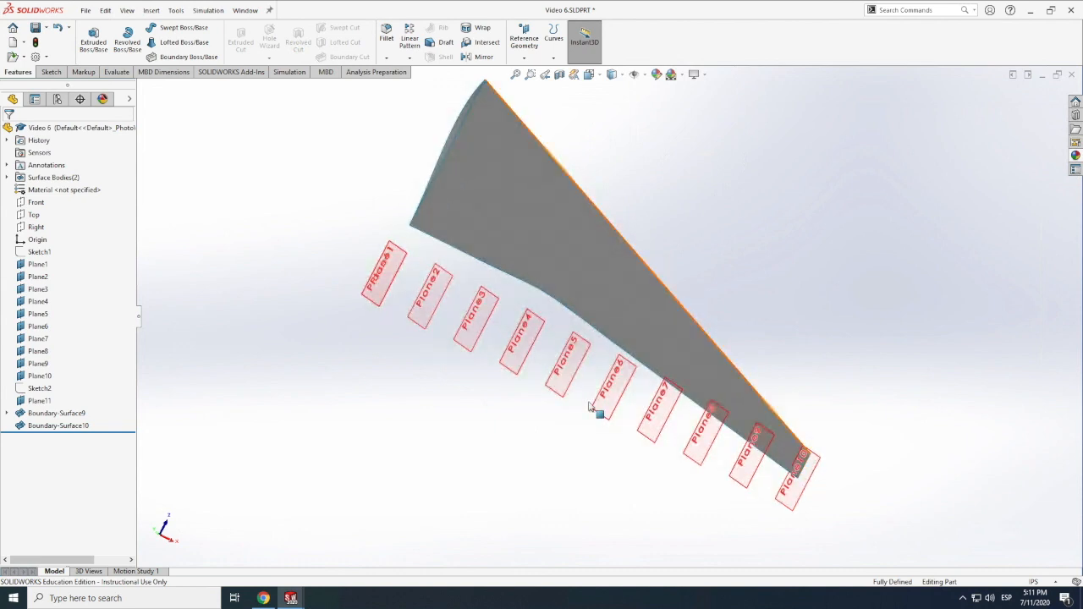
scroll(624, 429, up, 3)
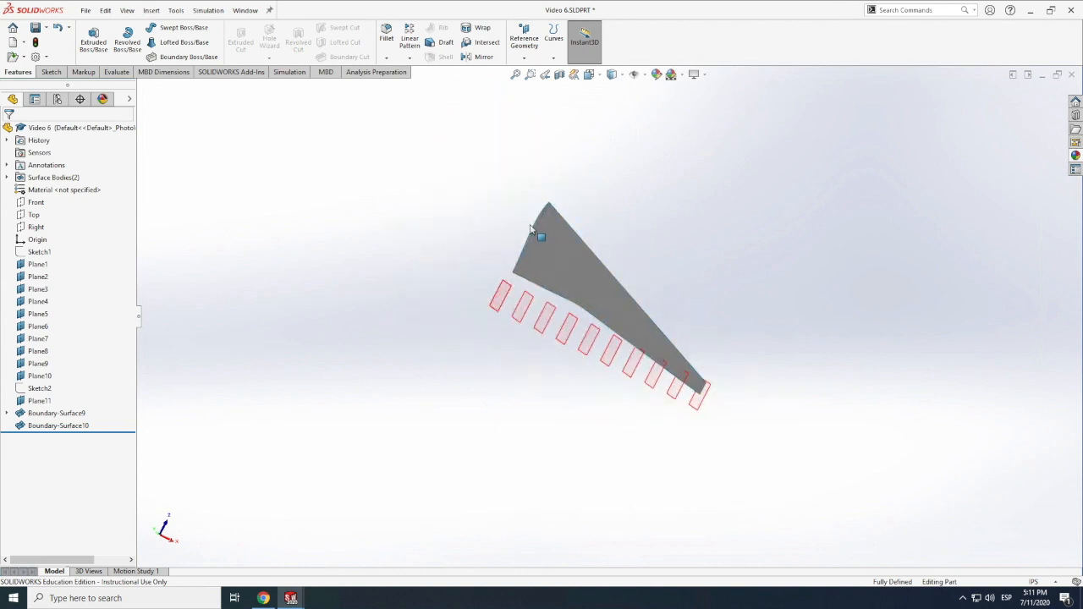
scroll(531, 228, down, 2)
scroll(535, 233, down, 5)
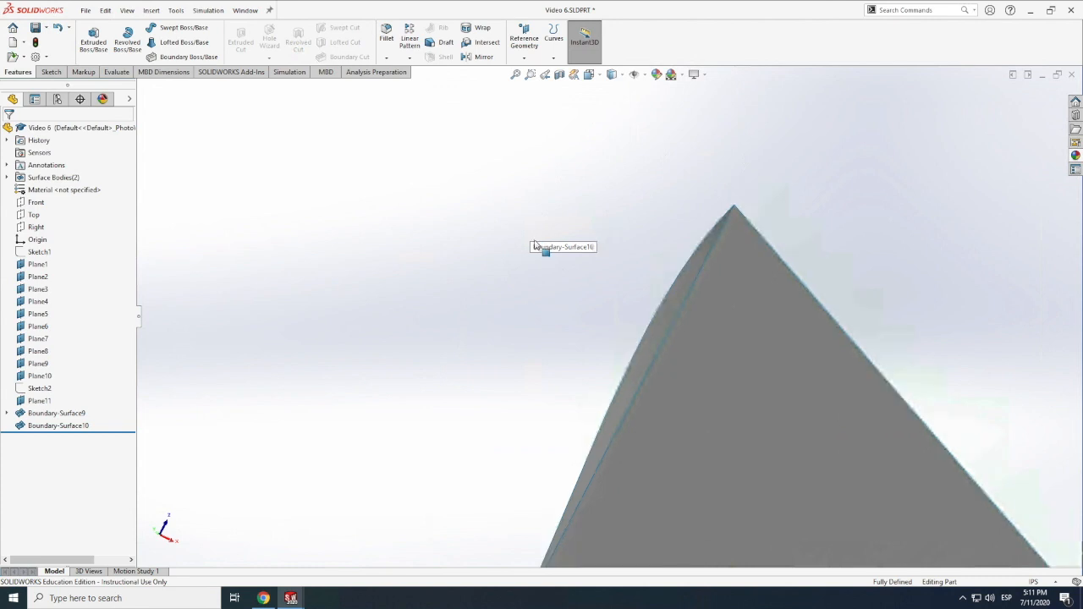
click(149, 12)
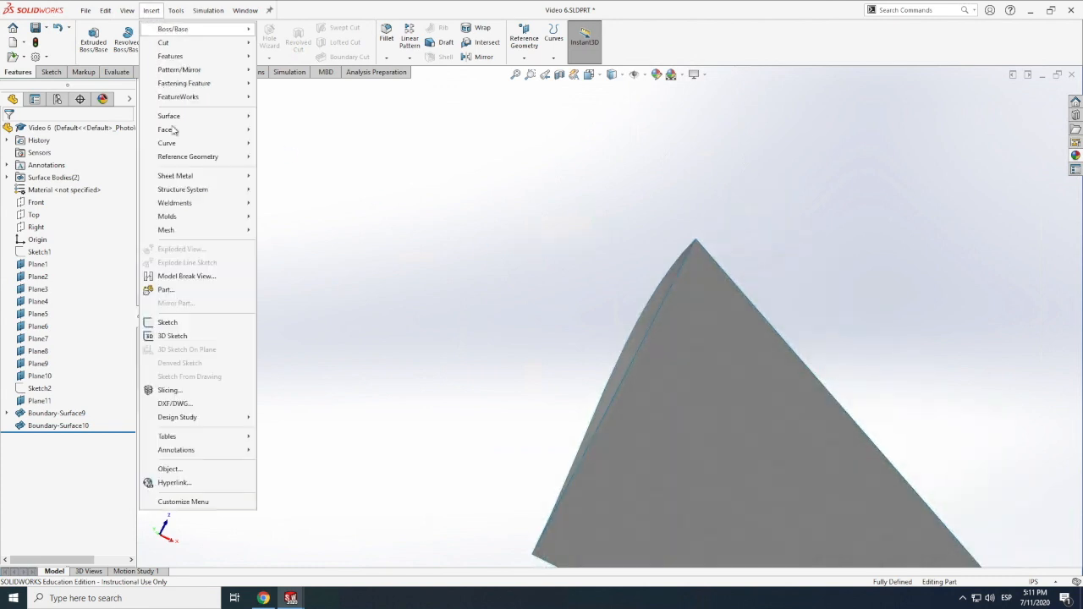
mouse_move(211, 116)
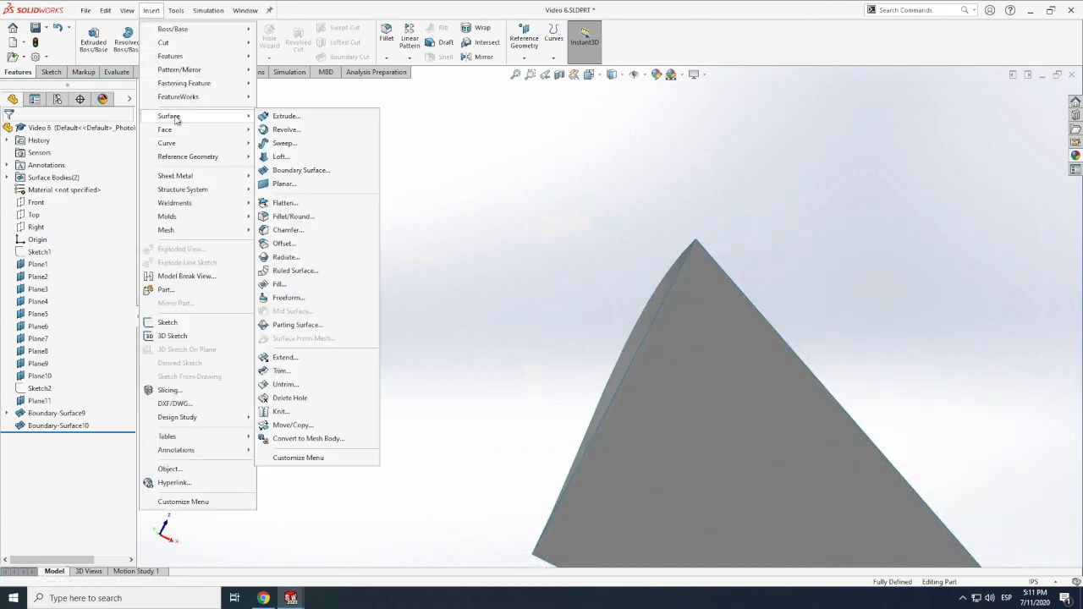
click(291, 172)
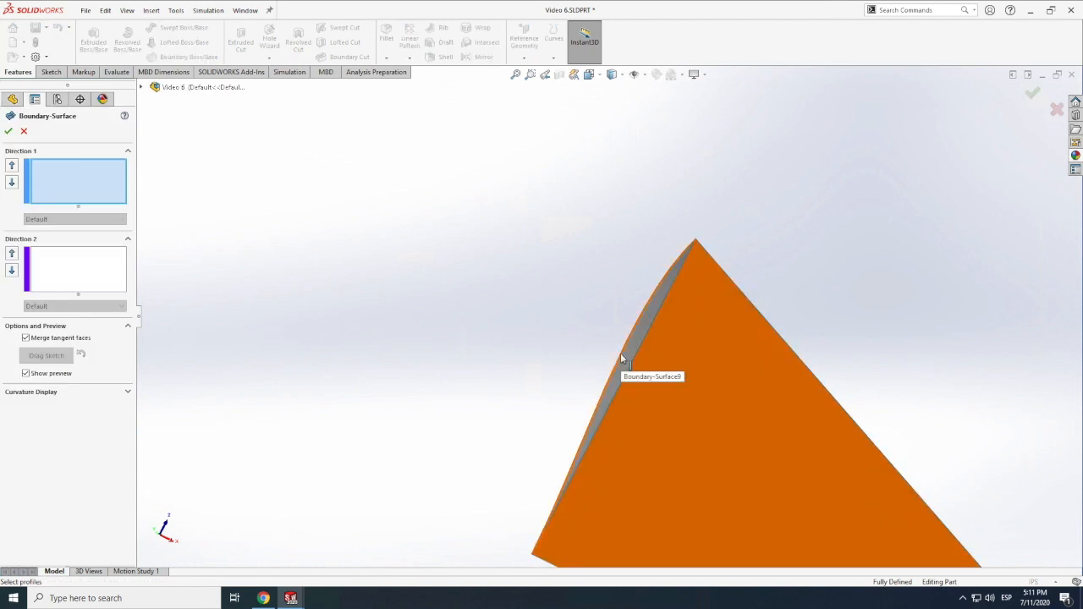
click(637, 358)
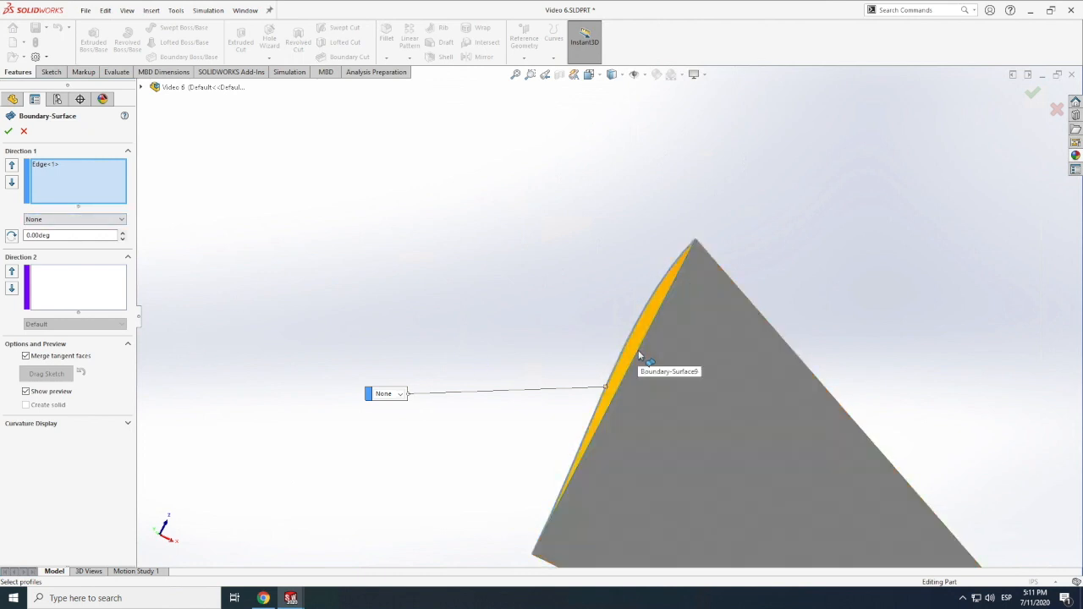
click(640, 355)
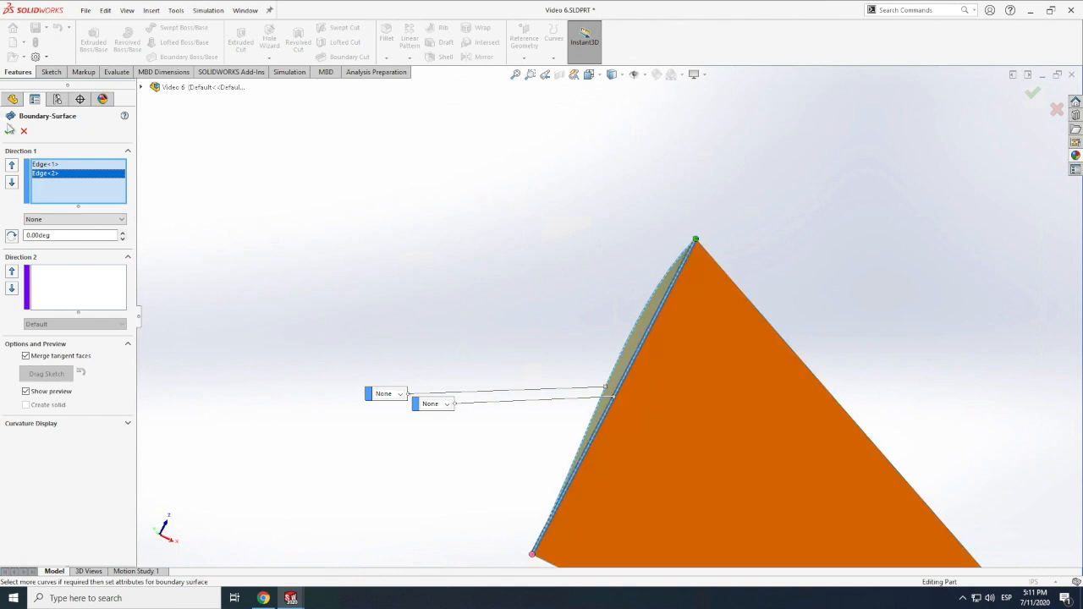
key(Return)
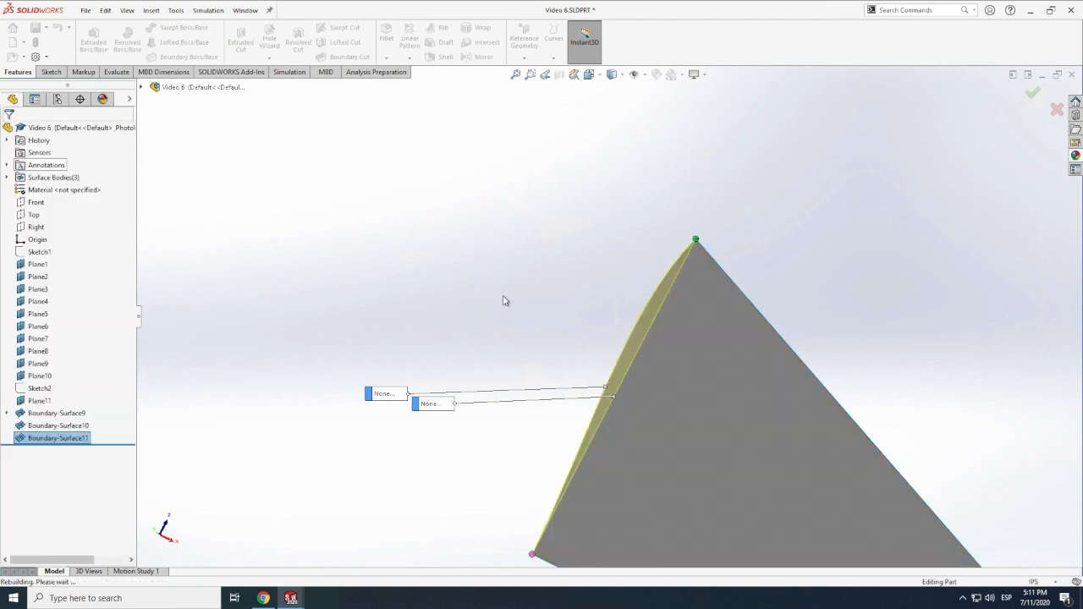
- Rotate the blade to inspect the capped wide end and the curved surface
click(127, 11)
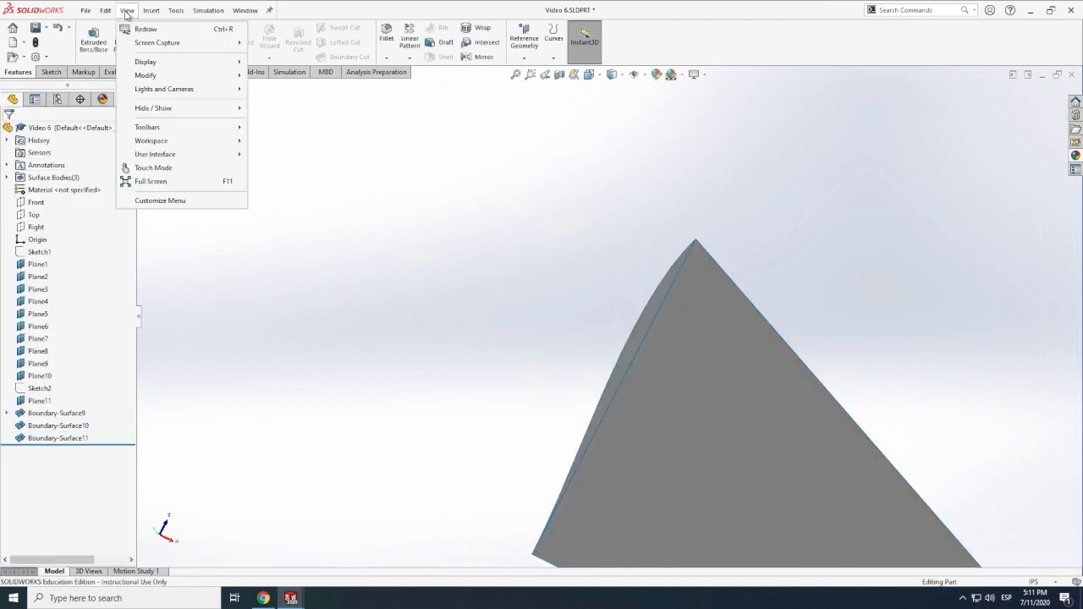
mouse_move(165, 75)
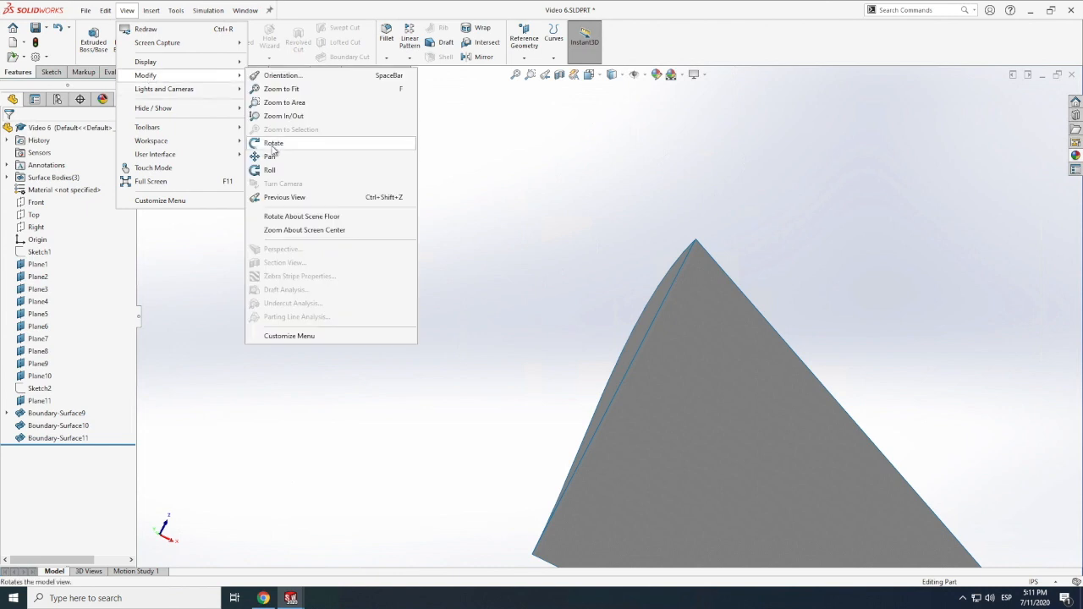
click(273, 144)
drag(696, 370, 699, 363)
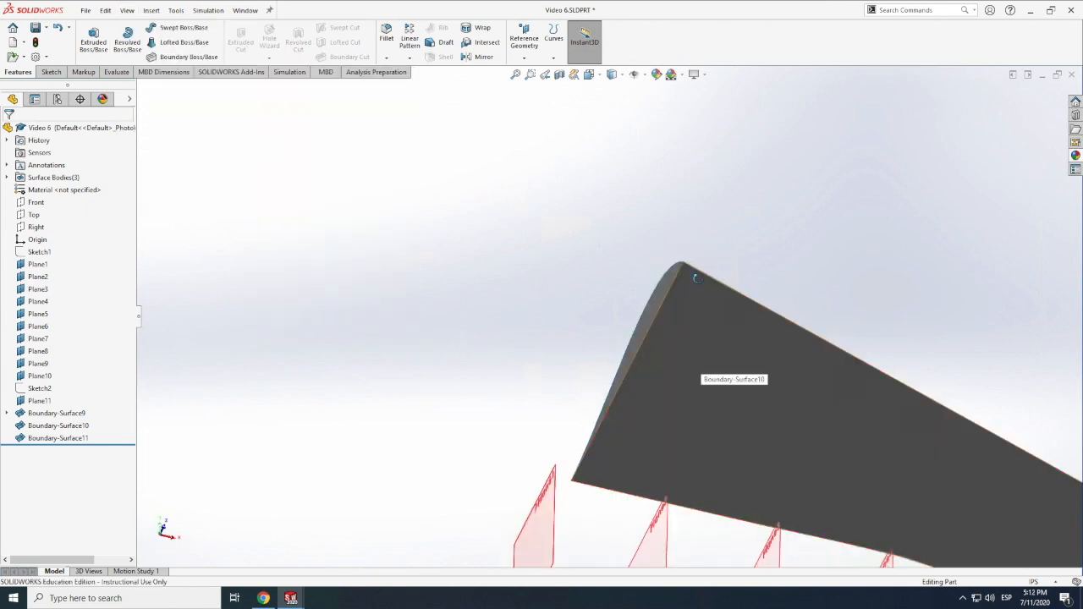
drag(708, 437, 632, 251)
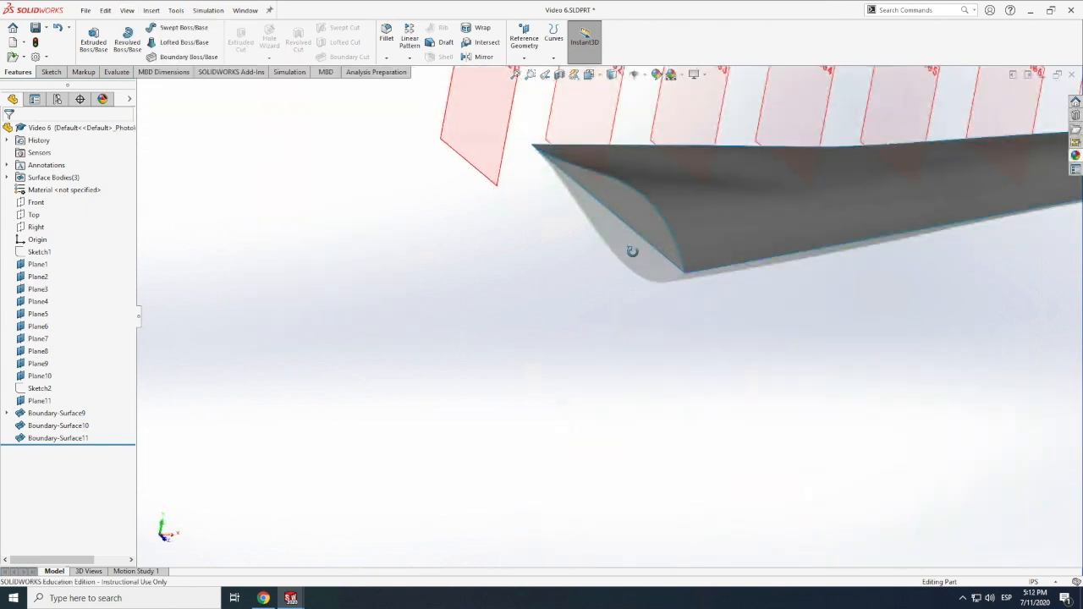
- Try to cap the blade's narrow end with a boundary surface between its curved and straight edges in Direction 1
scroll(479, 364, up, 10)
scroll(479, 373, down, 4)
drag(566, 324, 919, 317)
scroll(912, 313, down, 3)
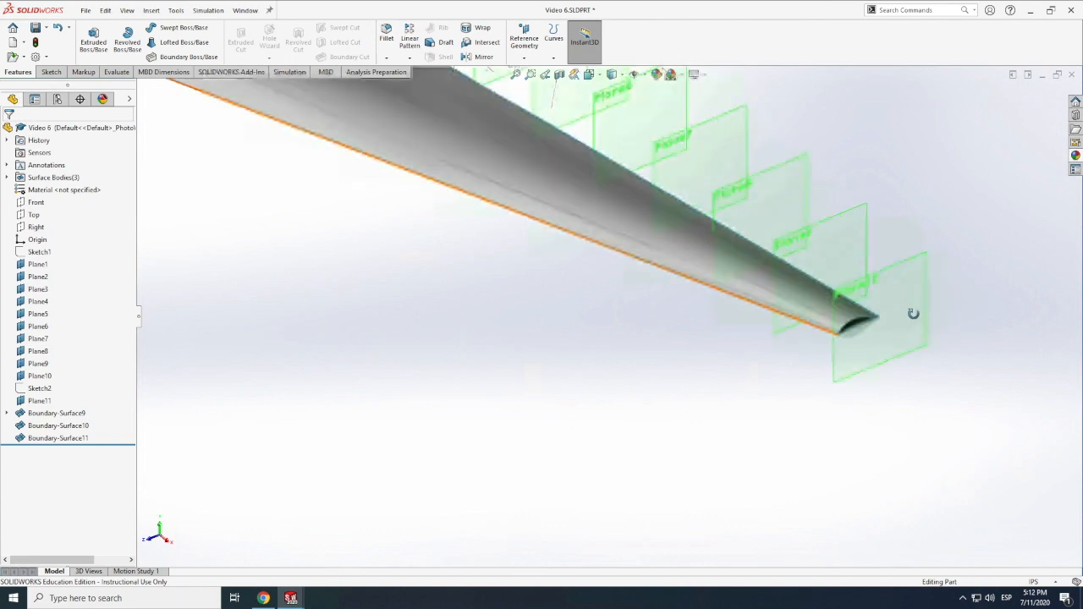
scroll(872, 323, down, 2)
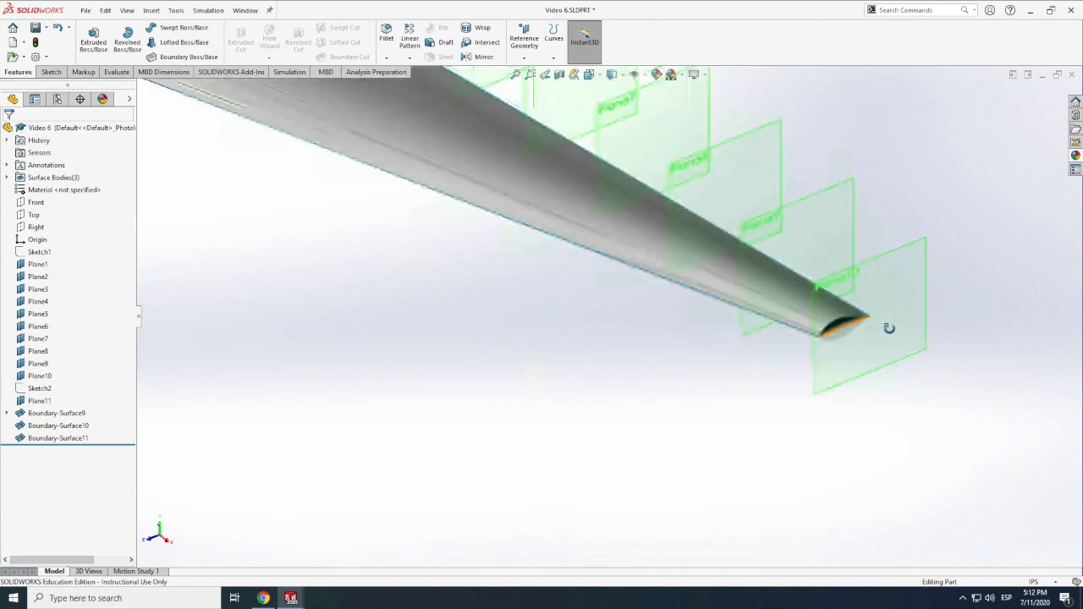
click(152, 11)
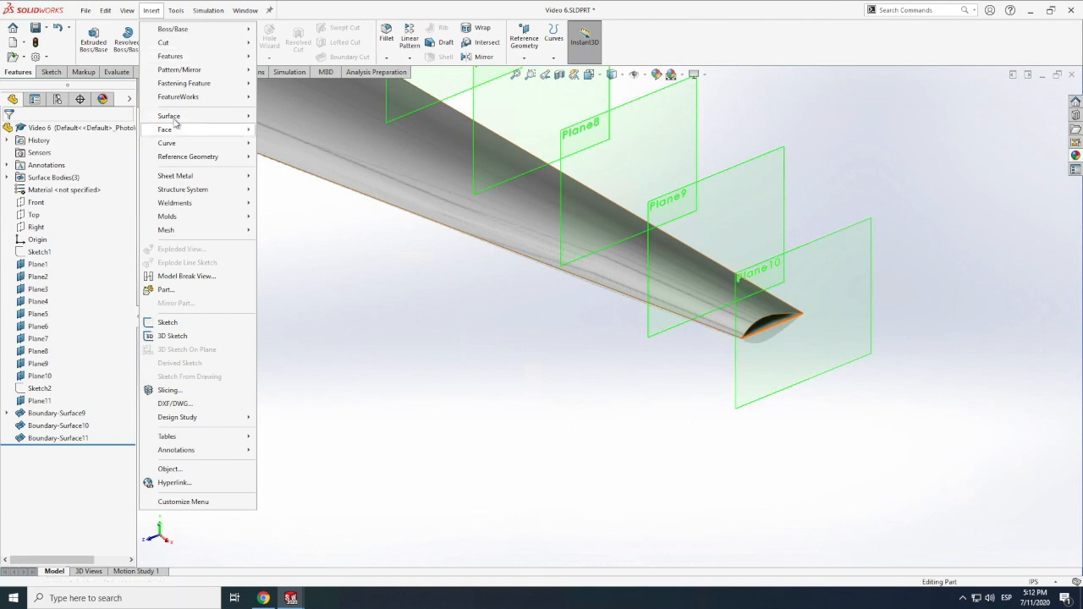
mouse_move(175, 118)
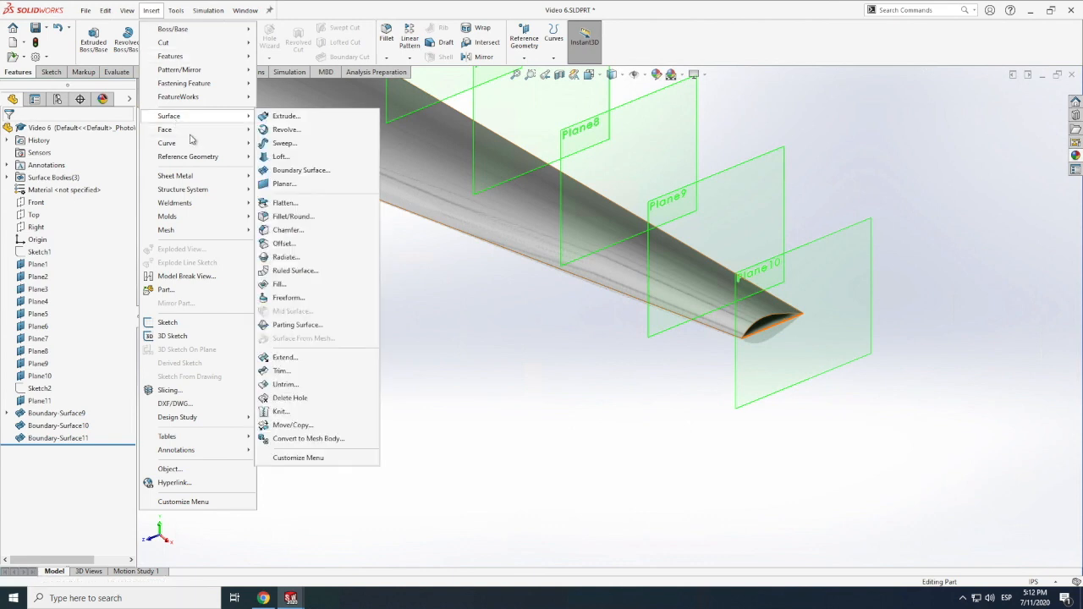
click(288, 171)
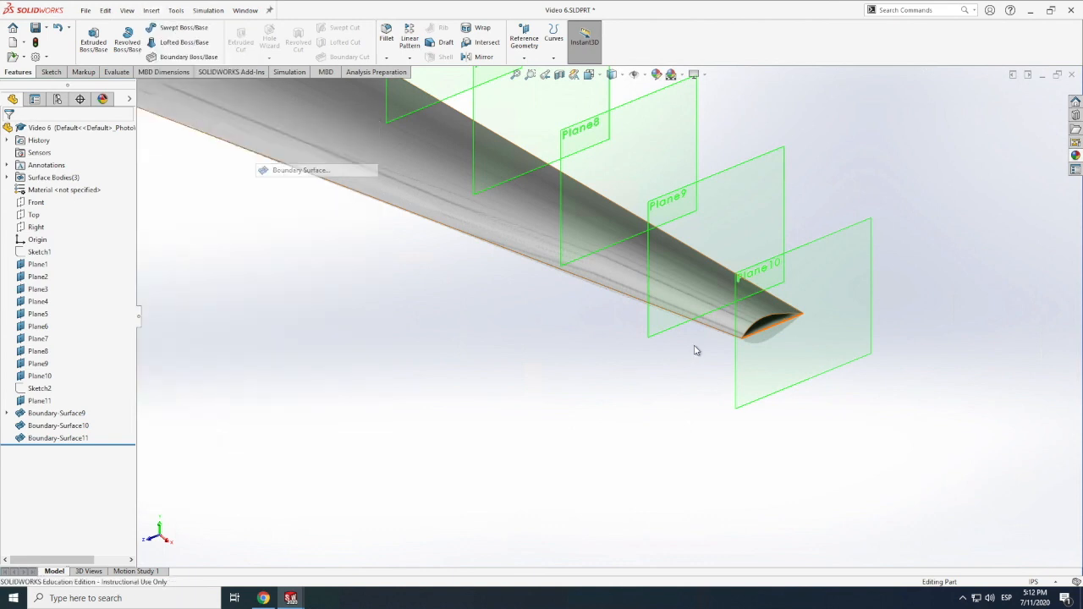
click(774, 320)
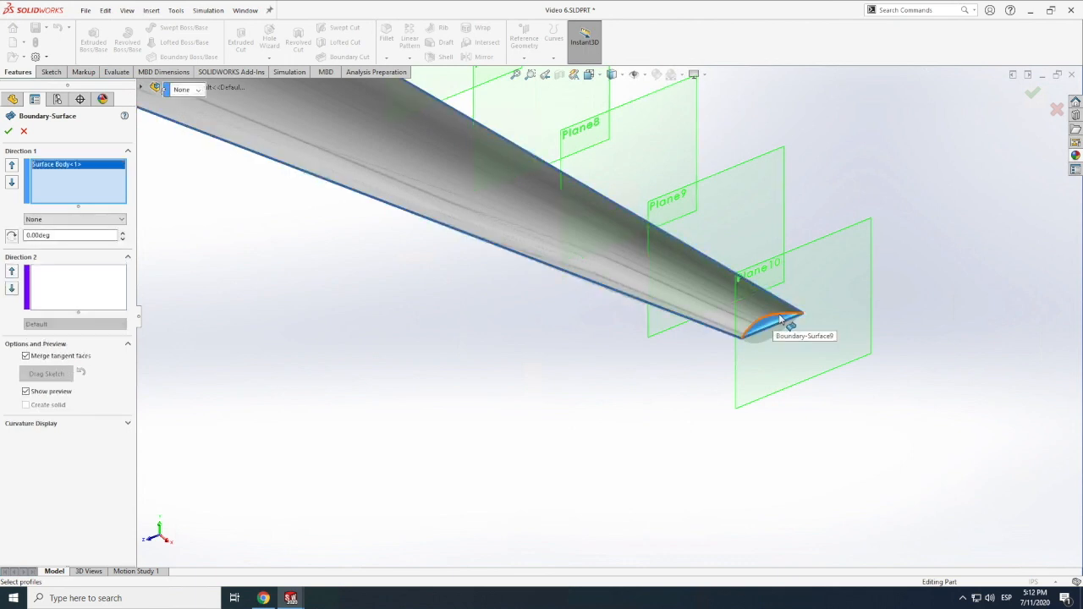
click(764, 333)
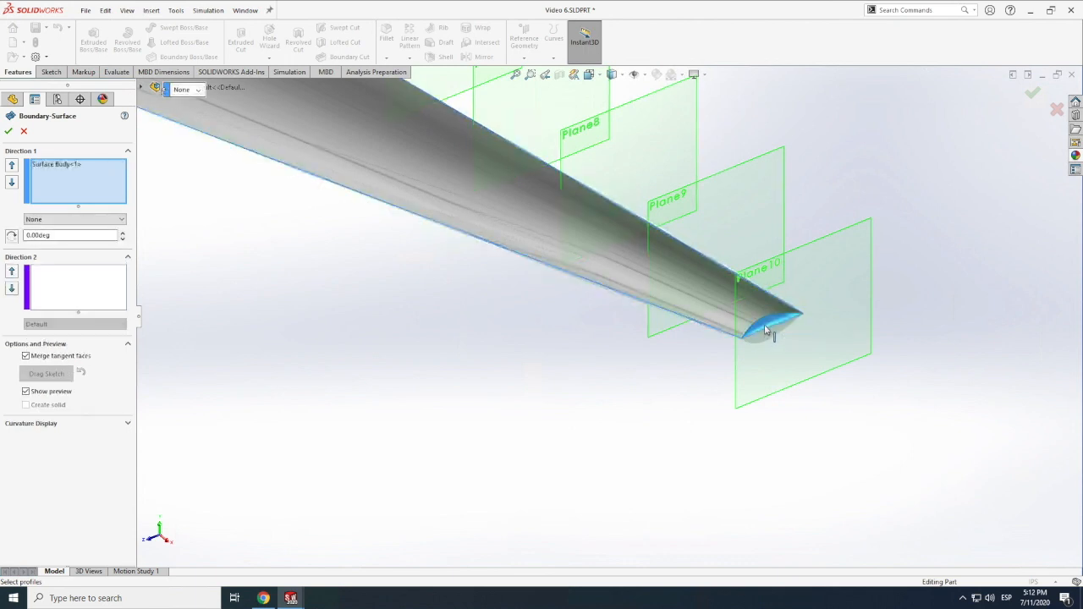
click(87, 164)
key(Delete)
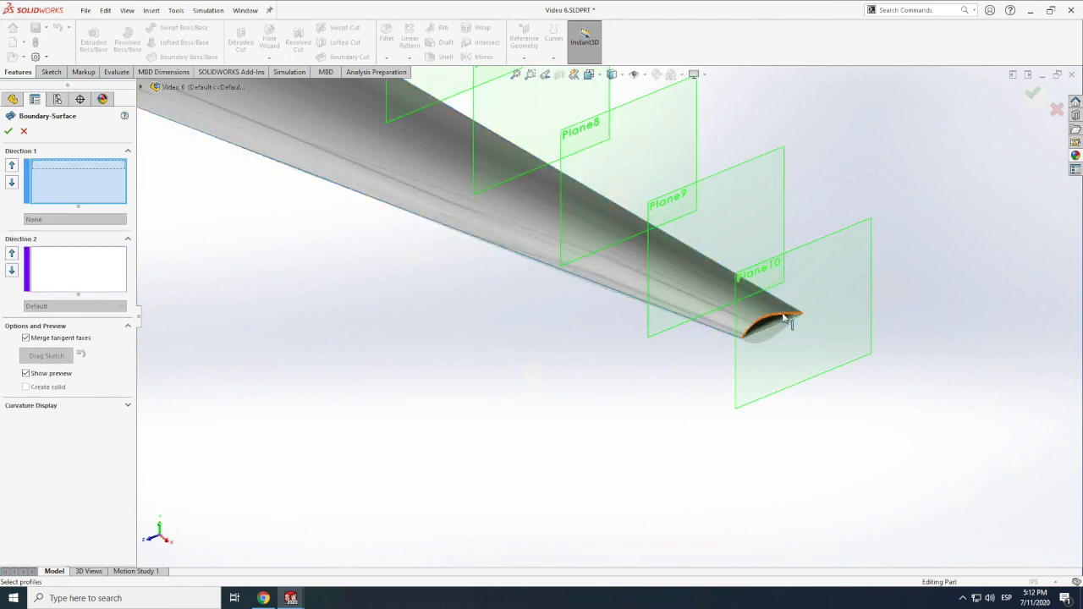
click(777, 332)
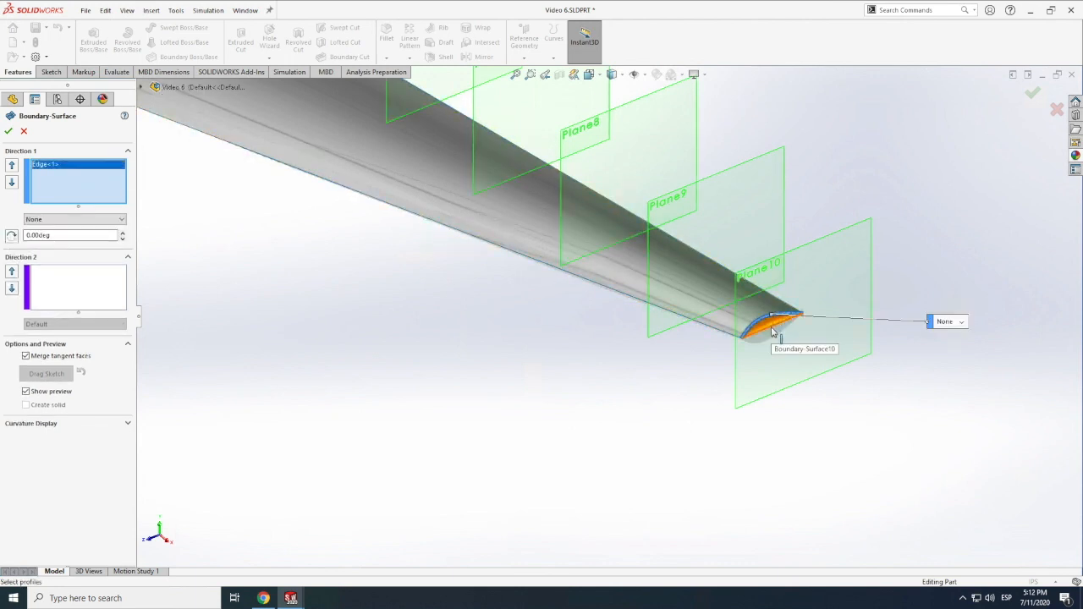
click(772, 329)
click(8, 132)
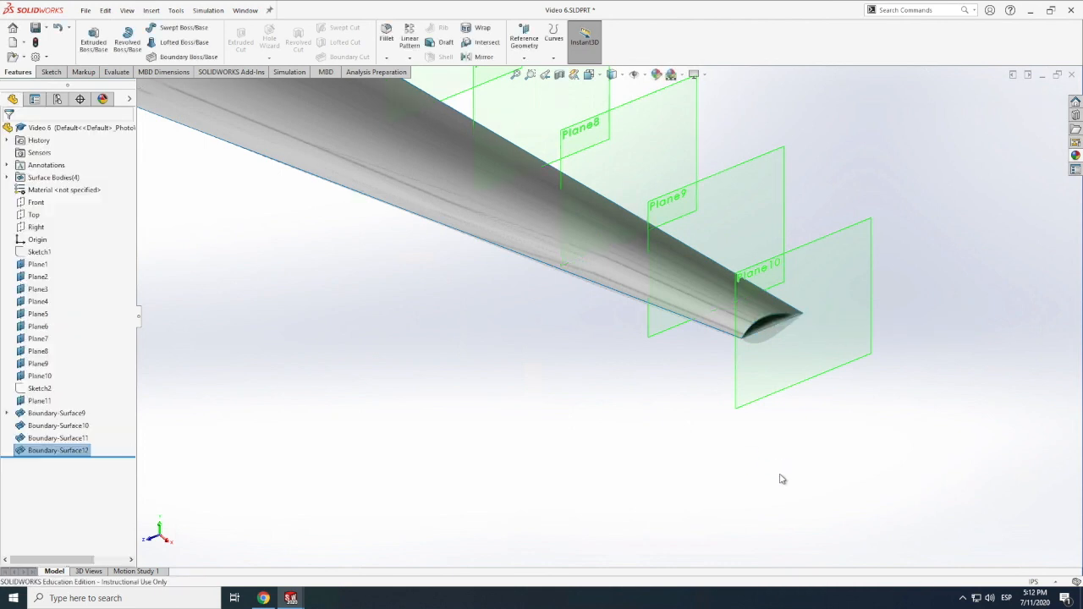
- Review the Direction 1 edges of Boundary-Surface12 and examine the narrow end's opening up close
scroll(736, 329, down, 5)
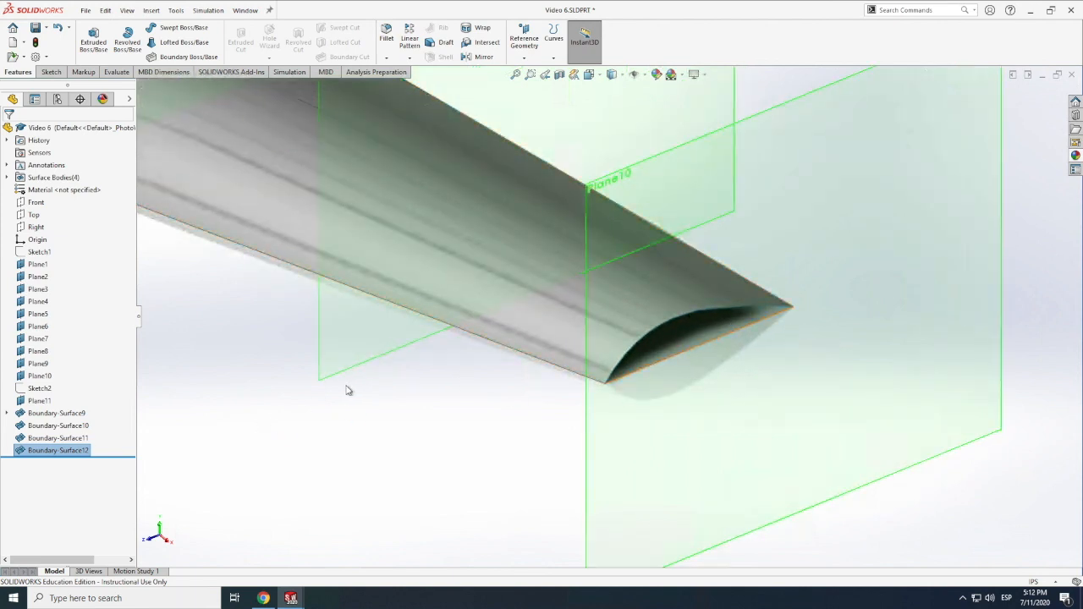
right_click(43, 453)
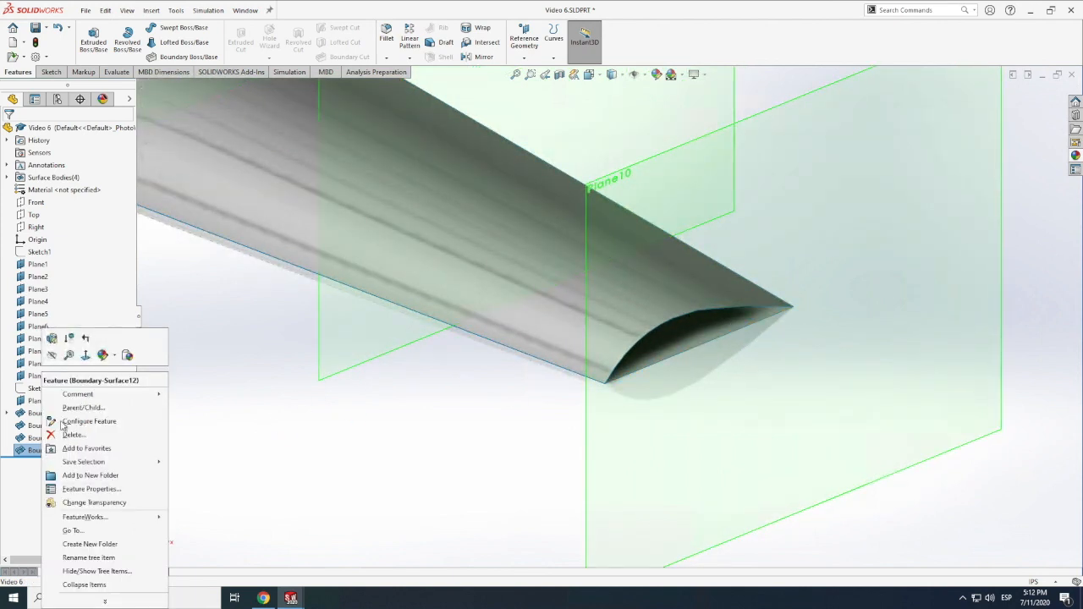
click(52, 338)
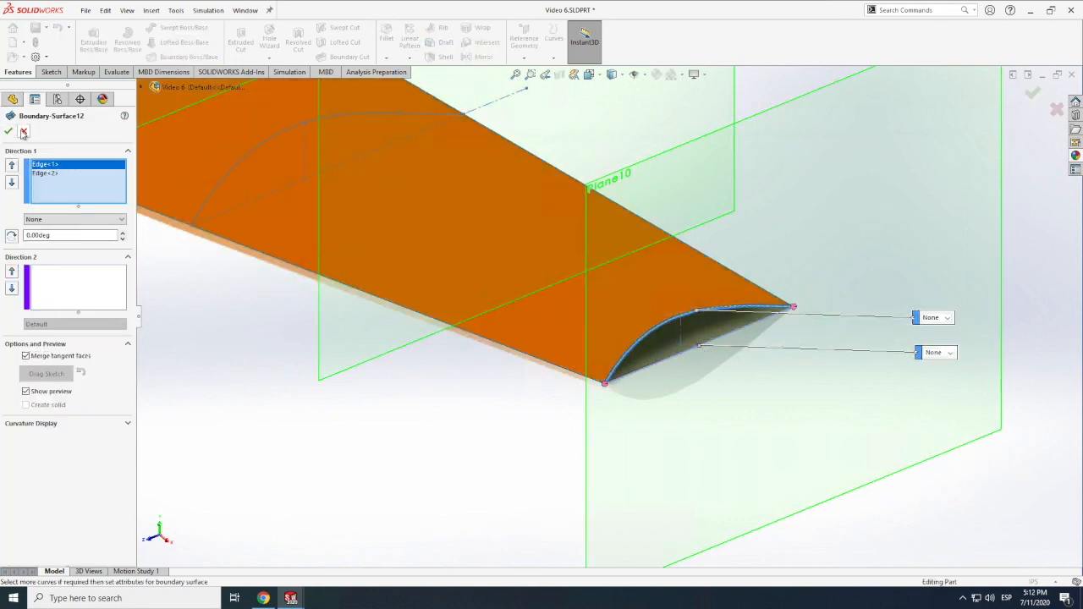
click(24, 132)
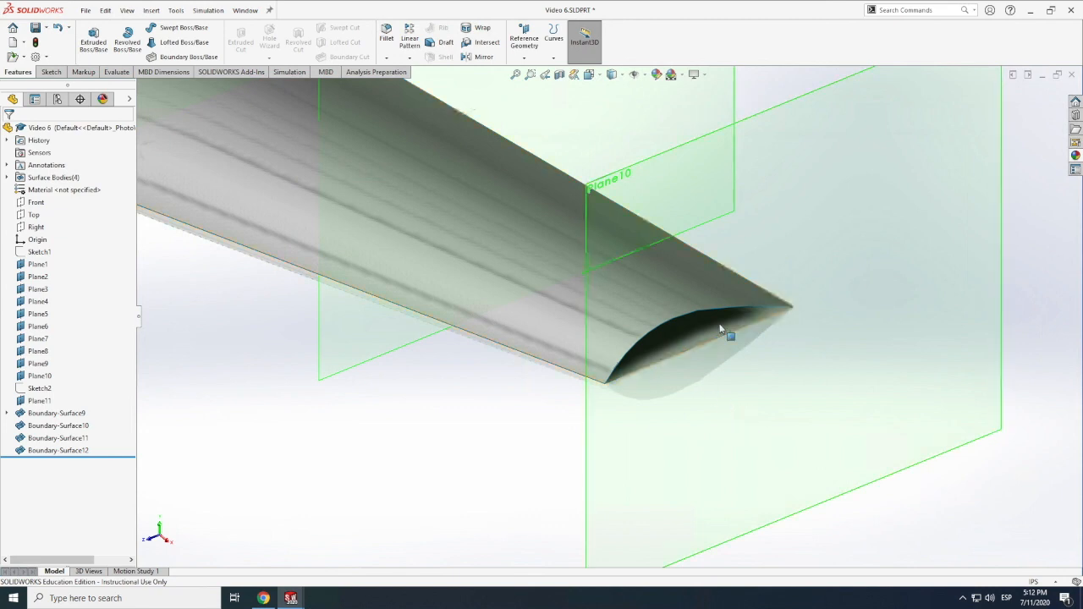
click(719, 330)
scroll(718, 330, down, 3)
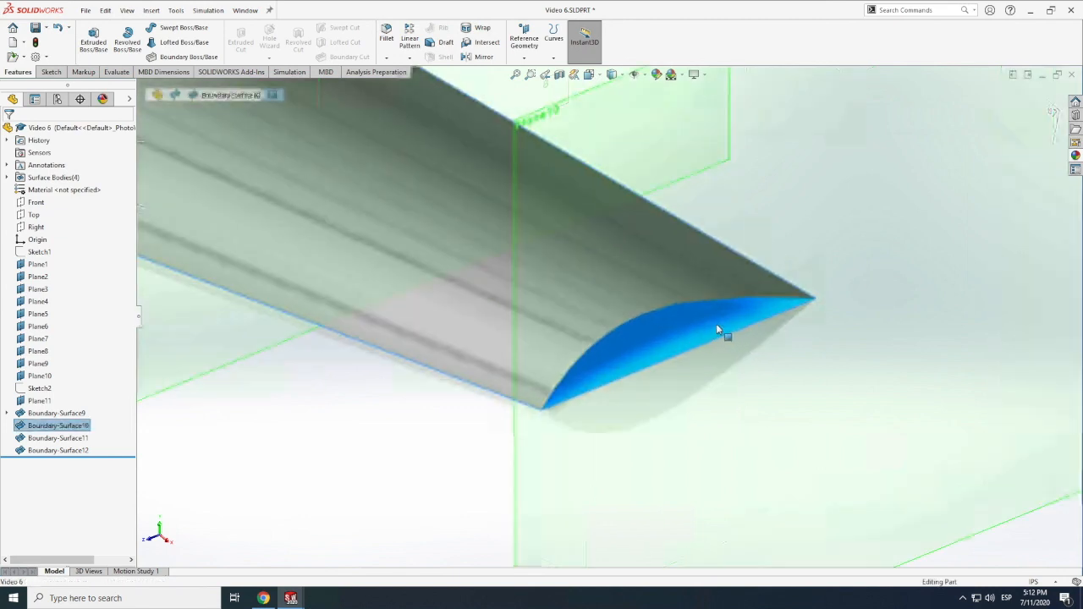
scroll(716, 323, down, 3)
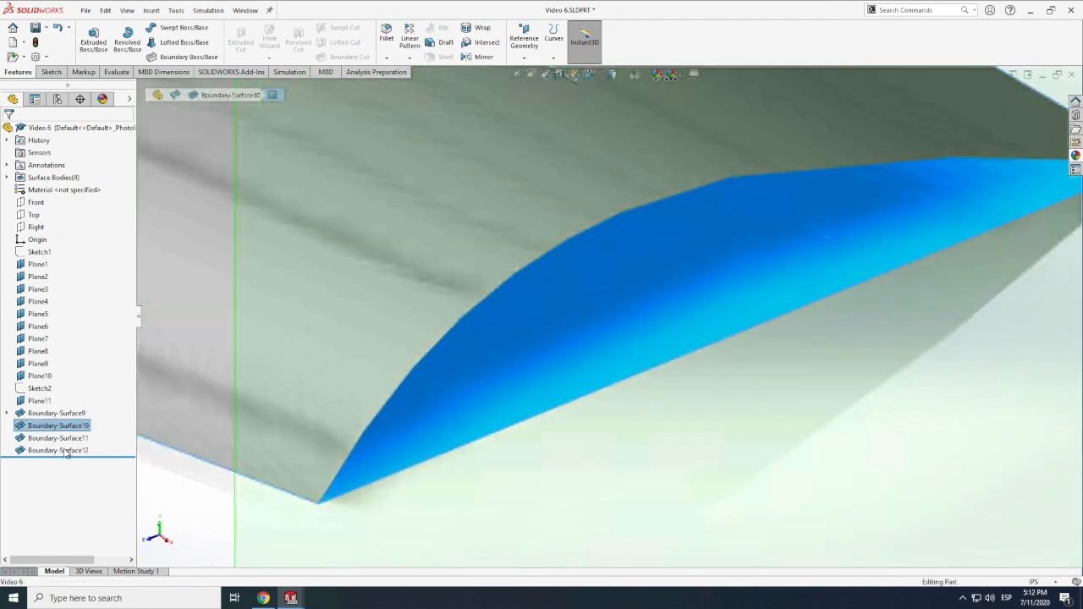
- Delete the Boundary-Surface12 feature from the narrow end of the blade
click(68, 452)
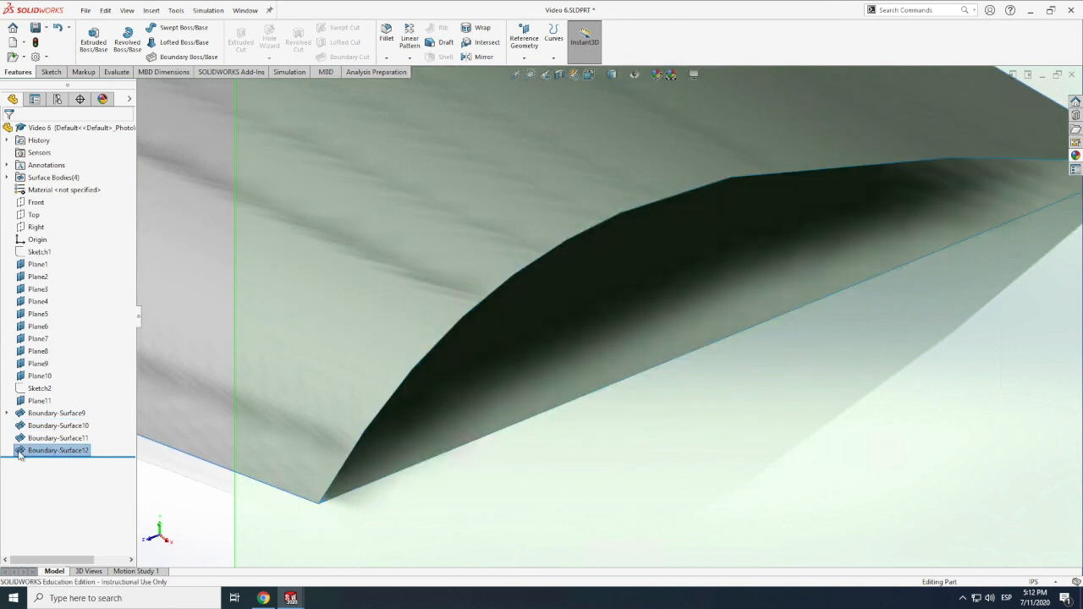
right_click(18, 454)
click(22, 457)
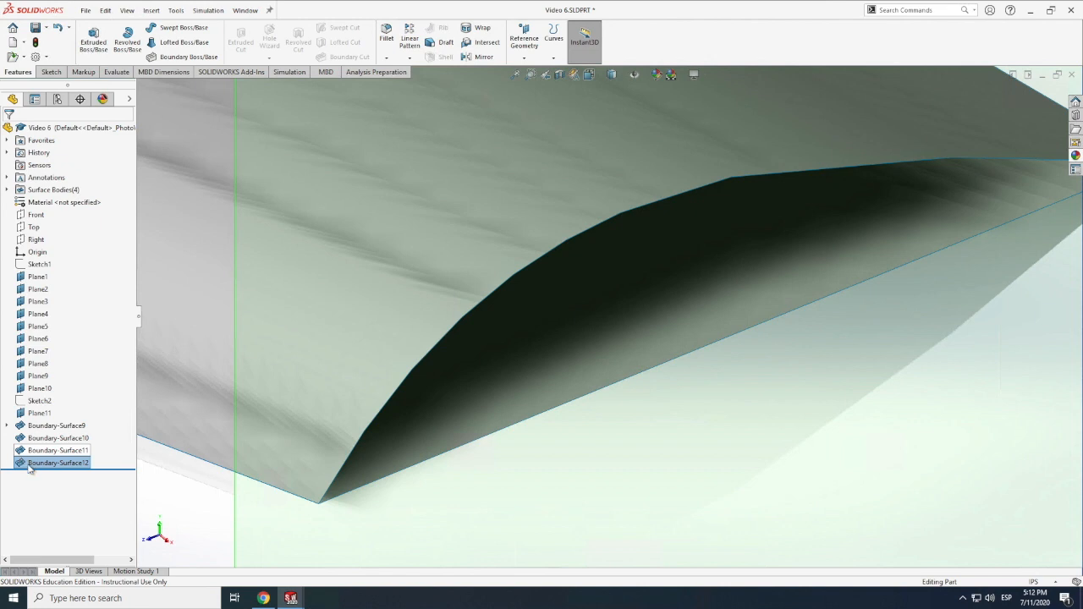
right_click(29, 465)
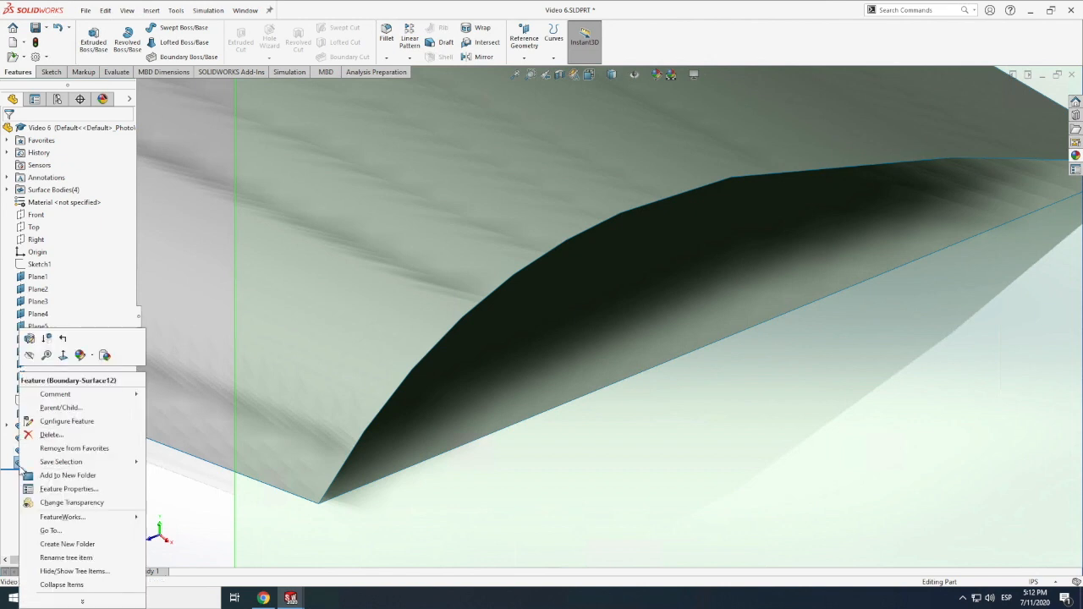
click(48, 435)
click(612, 245)
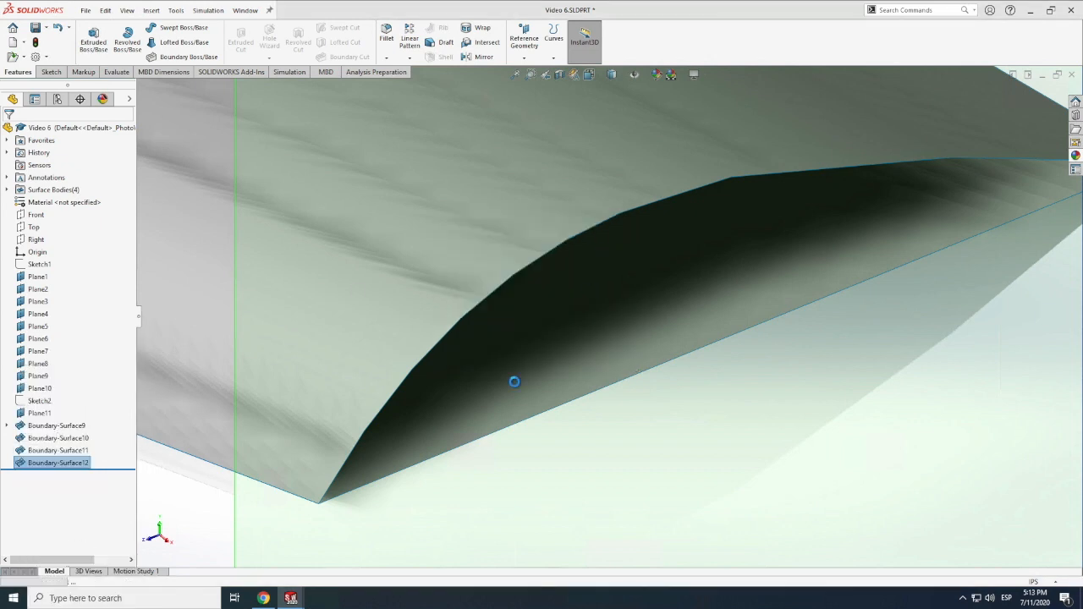
key(f)
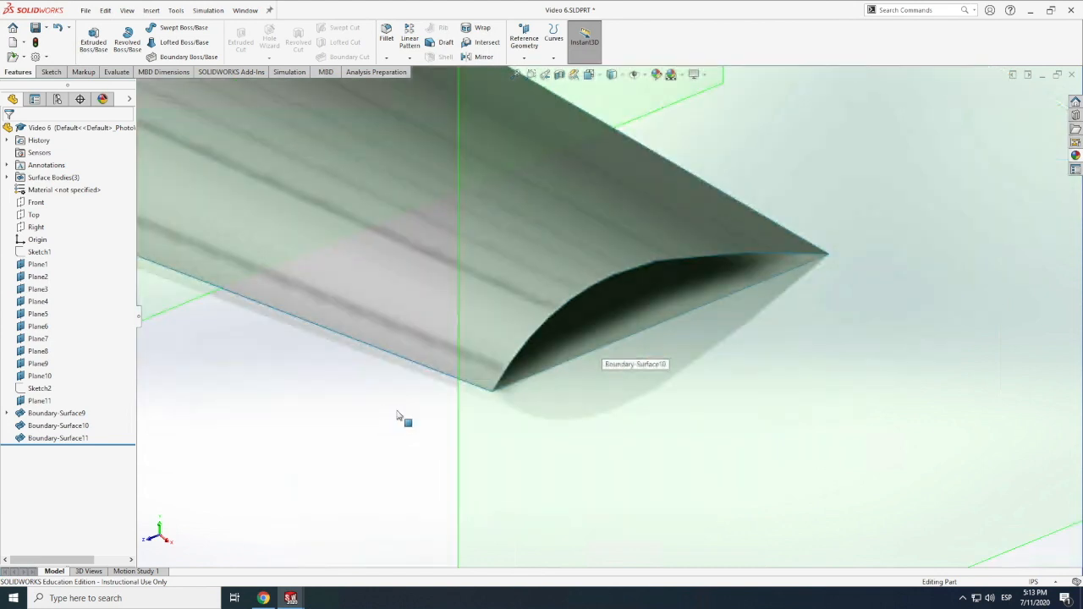
- Create a boundary surface in Direction 1 from the straight edge to the curved edge at the narrow end, capping the opening
click(152, 11)
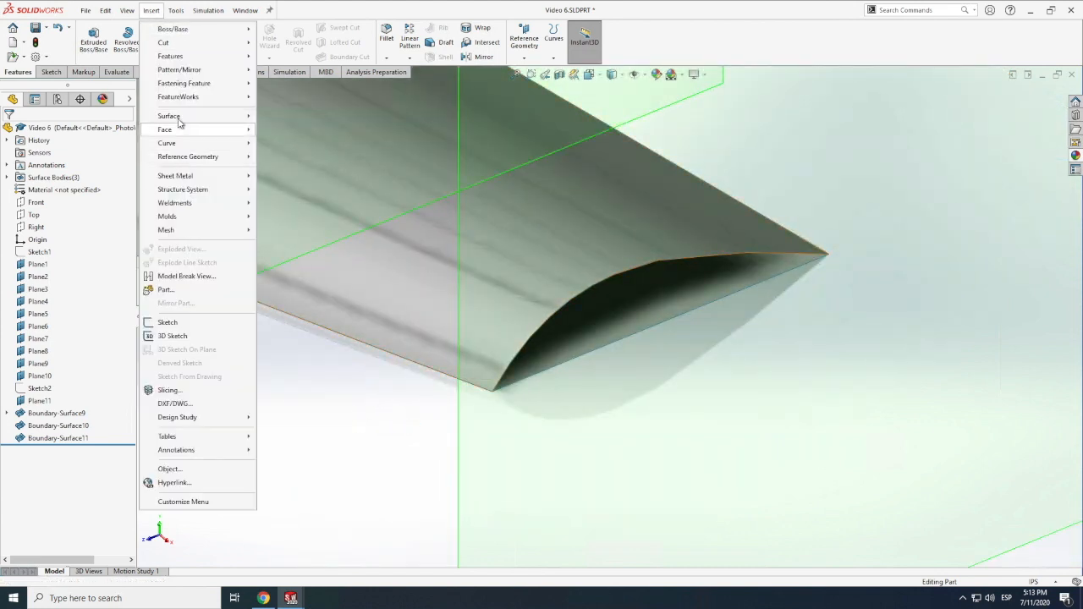
mouse_move(178, 121)
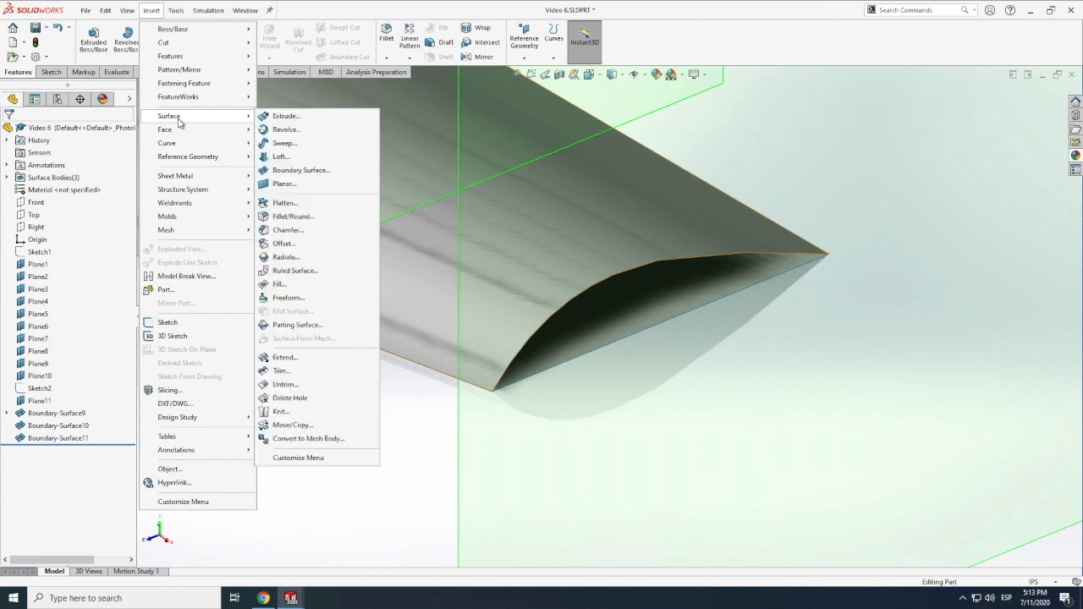
click(322, 172)
scroll(553, 365, up, 1)
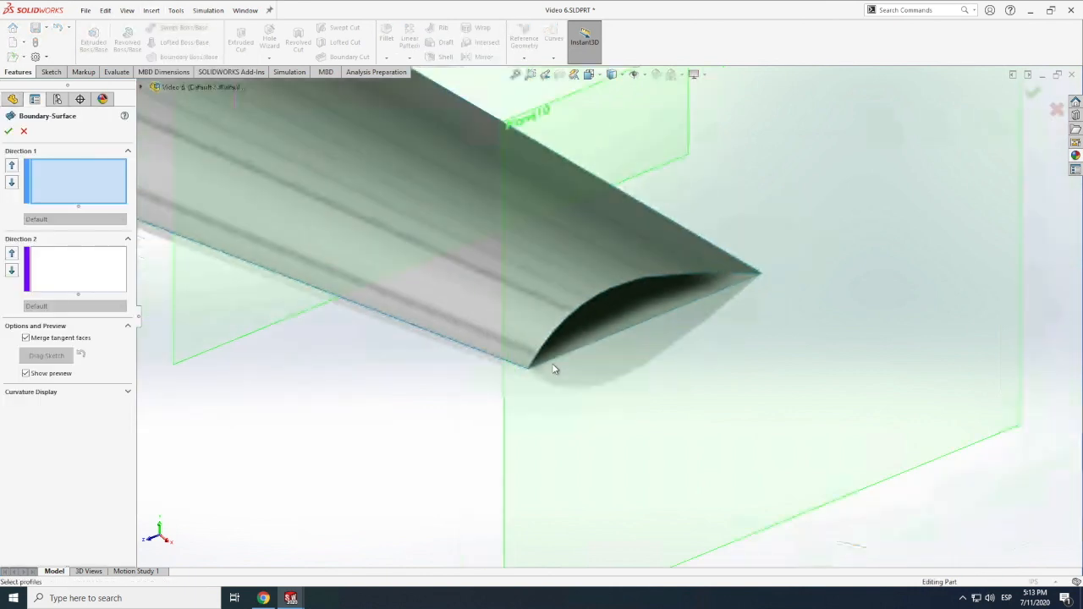
scroll(554, 365, up, 1)
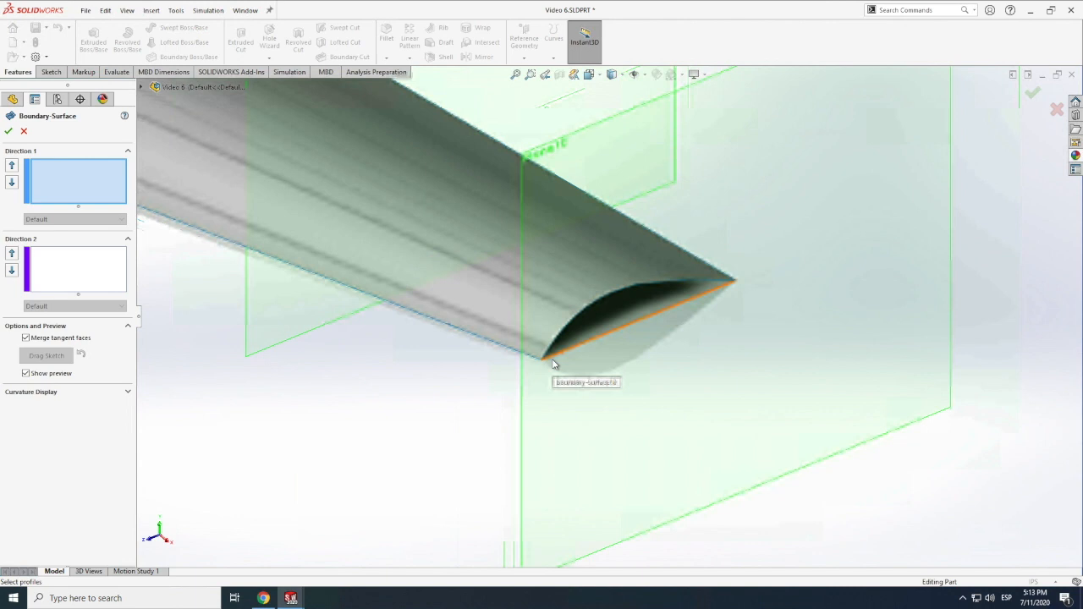
scroll(672, 335, up, 1)
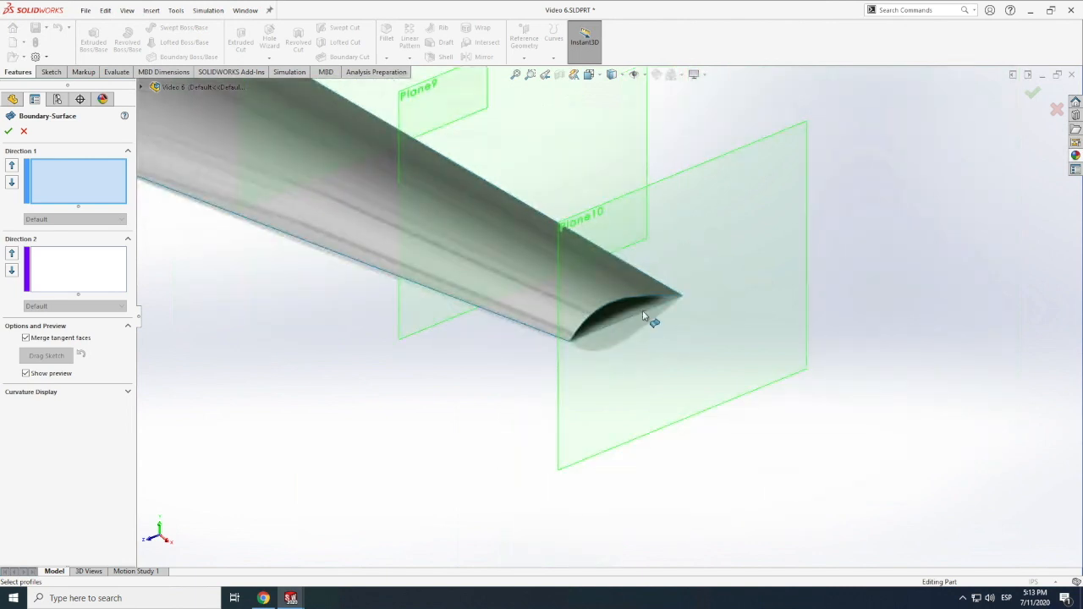
click(648, 315)
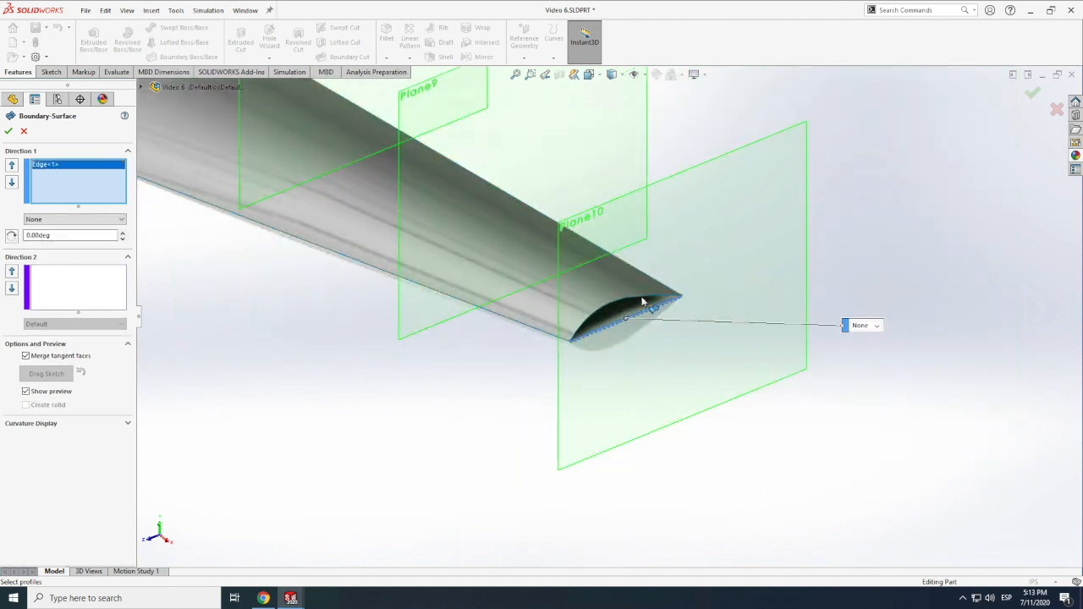
click(656, 301)
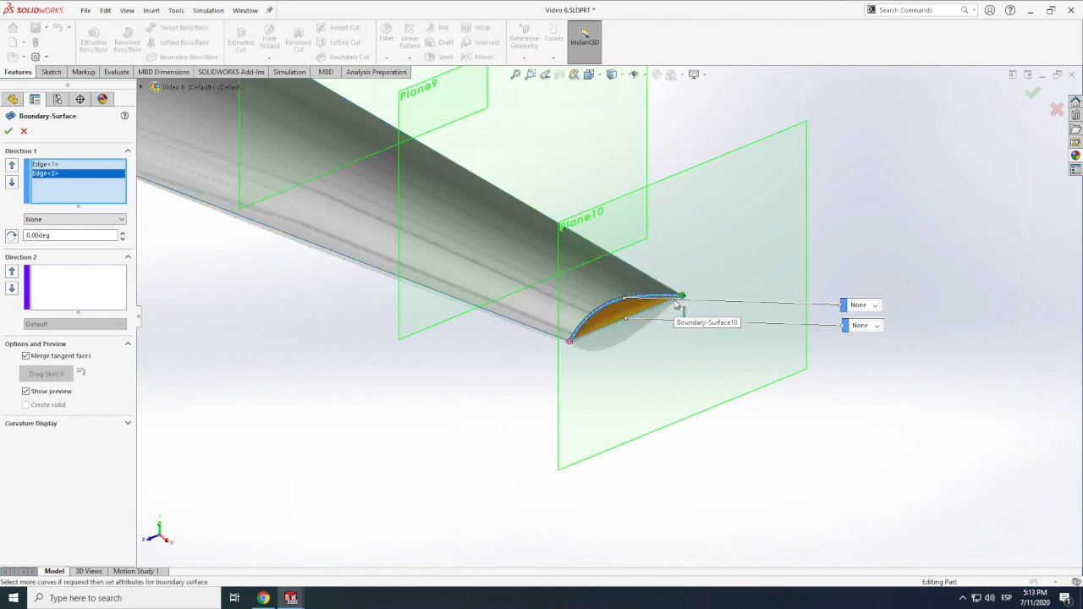
click(9, 132)
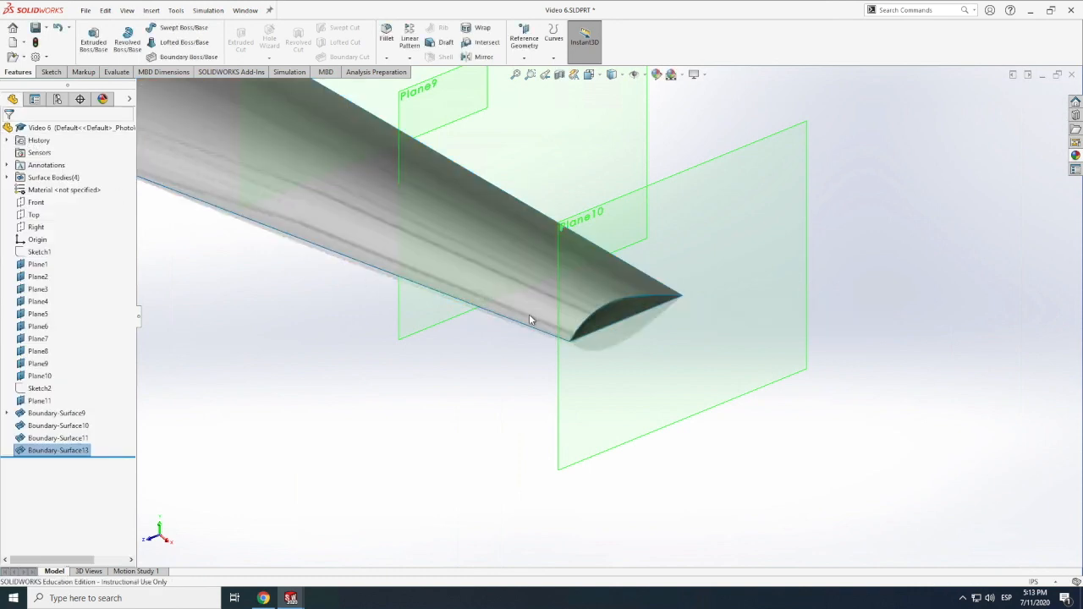
- Rotate the whole blade to inspect its capped narrow and wide ends and the curved surface between them
click(520, 391)
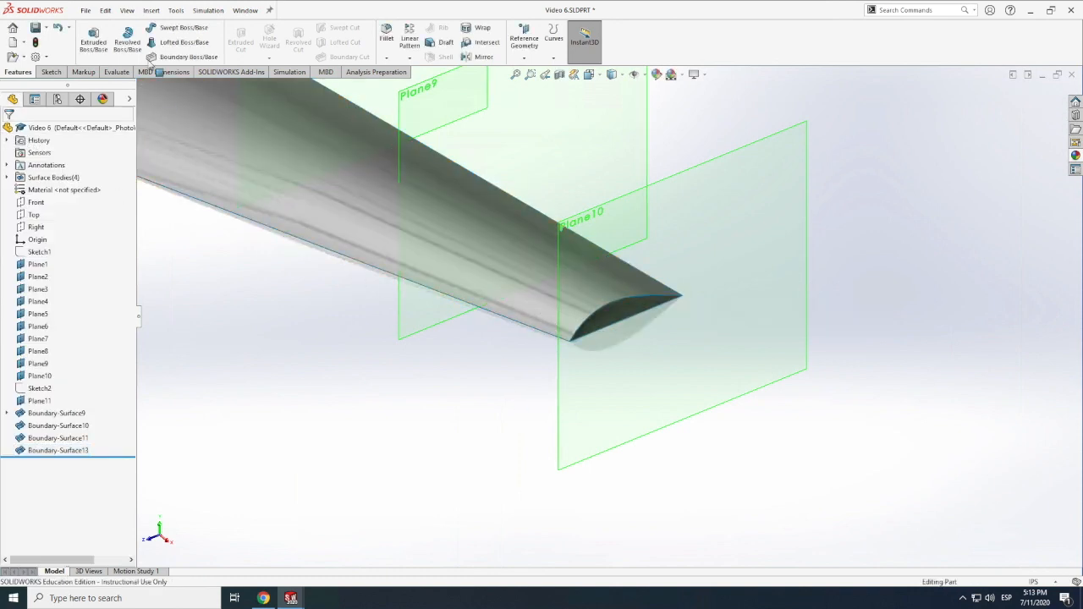
click(127, 10)
mouse_move(155, 77)
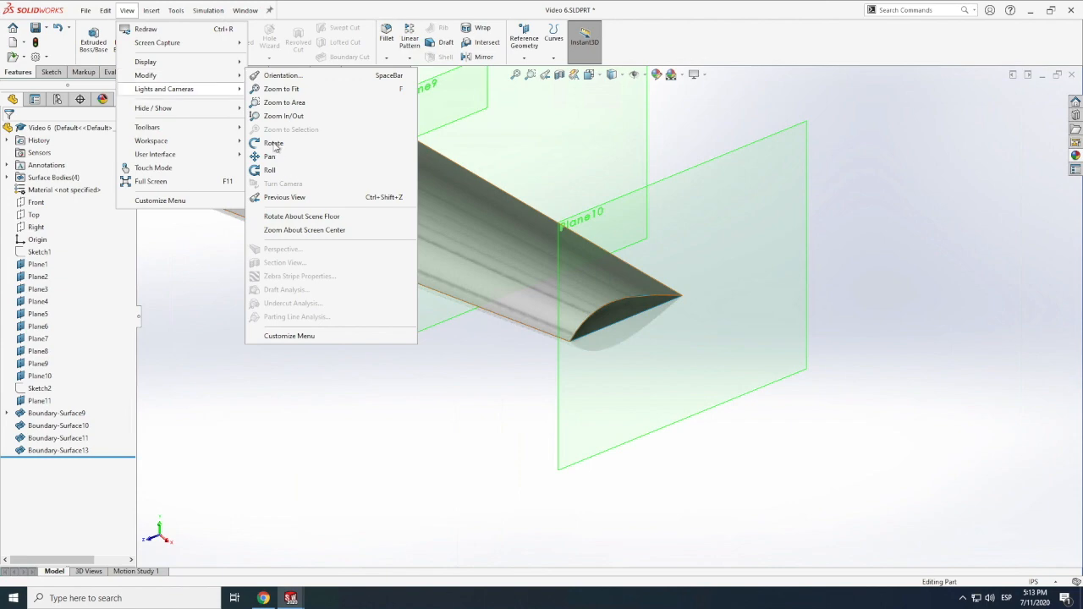
click(274, 143)
drag(515, 335, 479, 337)
middle_drag(550, 325, 627, 364)
scroll(628, 363, up, 5)
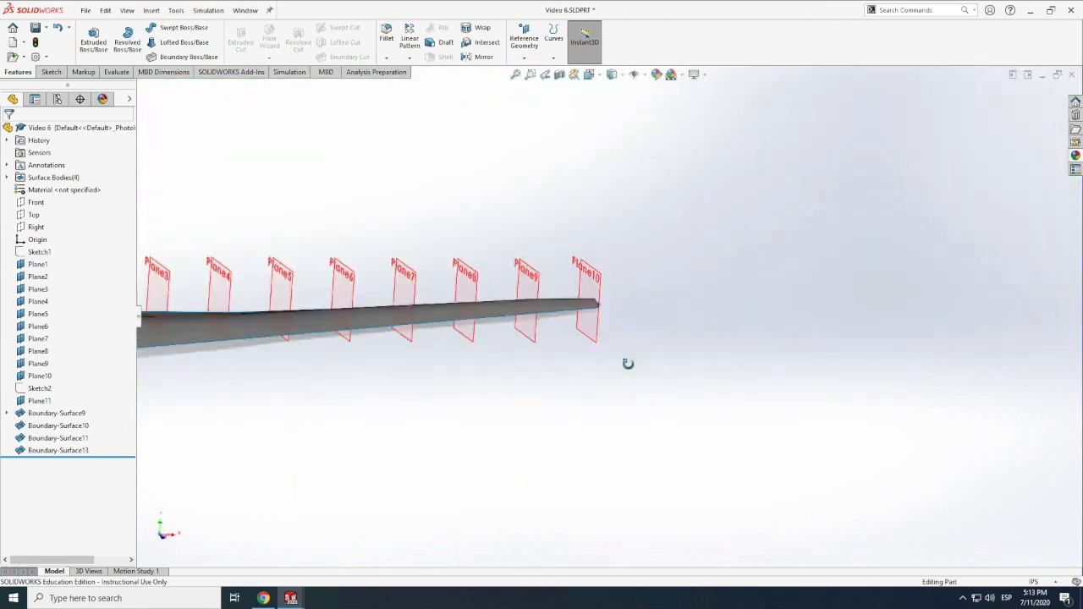
middle_drag(520, 339, 499, 380)
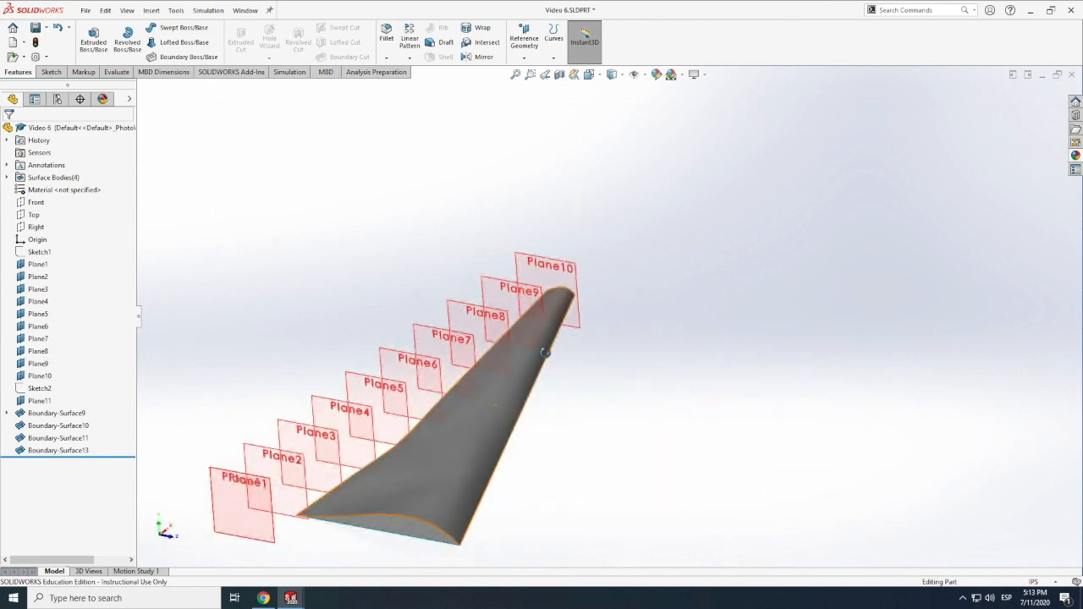
scroll(547, 353, up, 6)
middle_drag(592, 369, 583, 345)
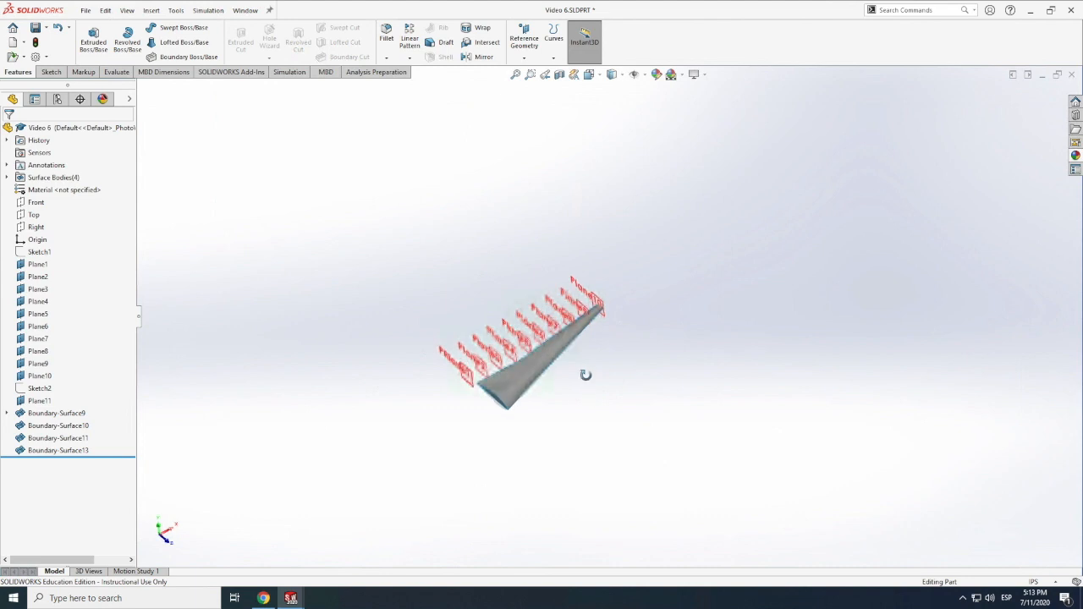
scroll(562, 346, down, 3)
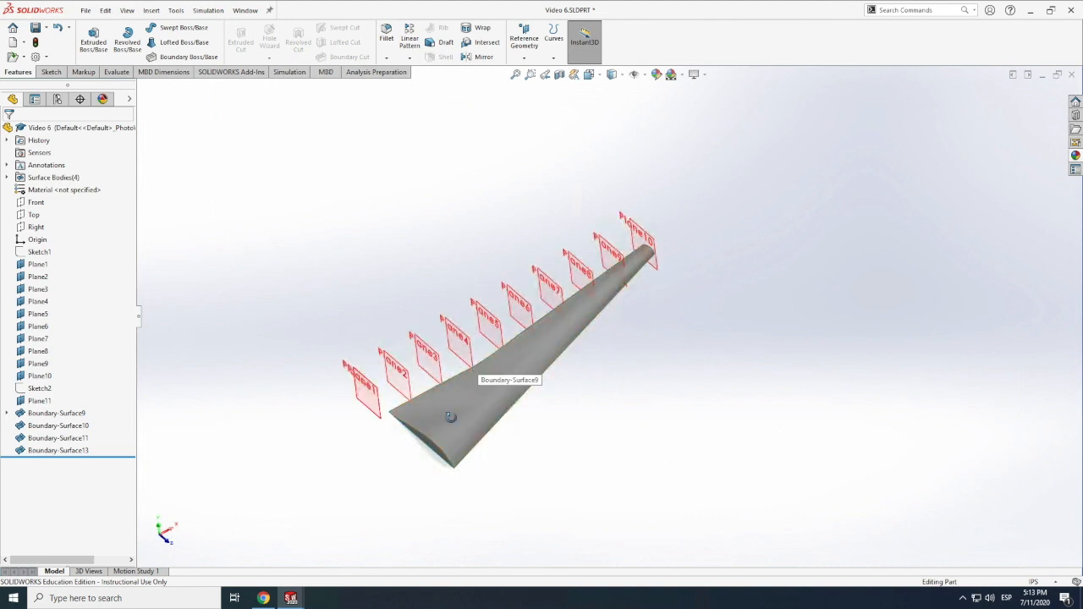
scroll(451, 416, down, 4)
scroll(510, 436, up, 5)
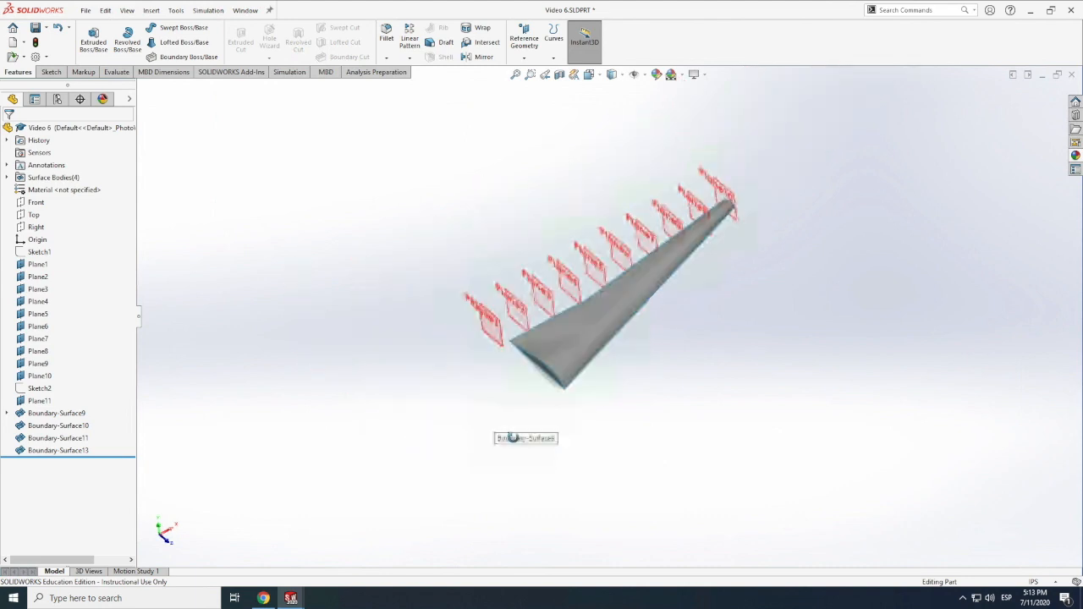
middle_drag(600, 363, 713, 310)
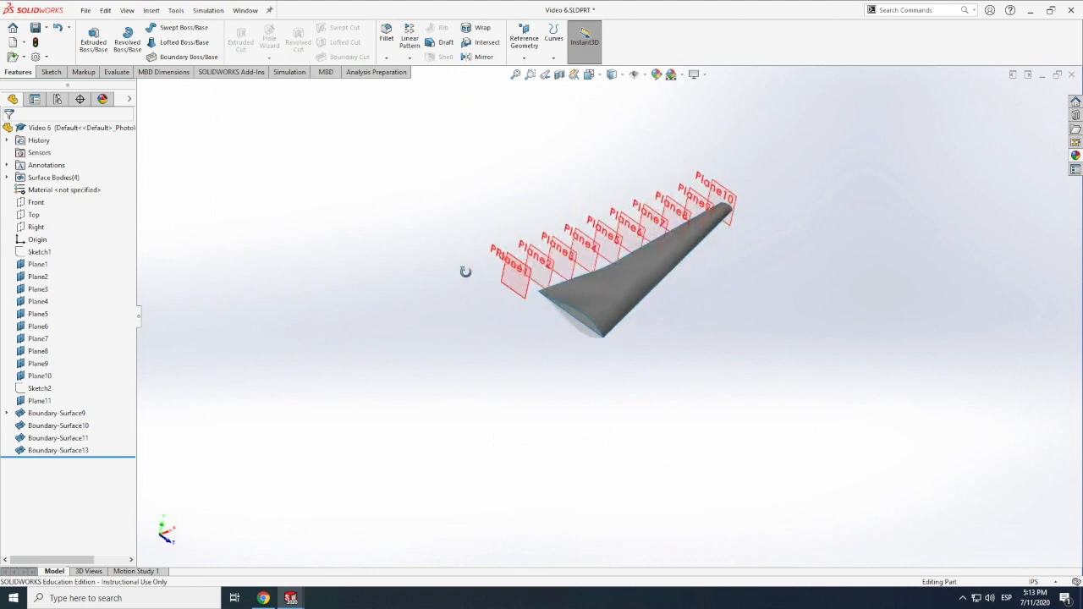
scroll(391, 250, down, 6)
scroll(383, 300, up, 5)
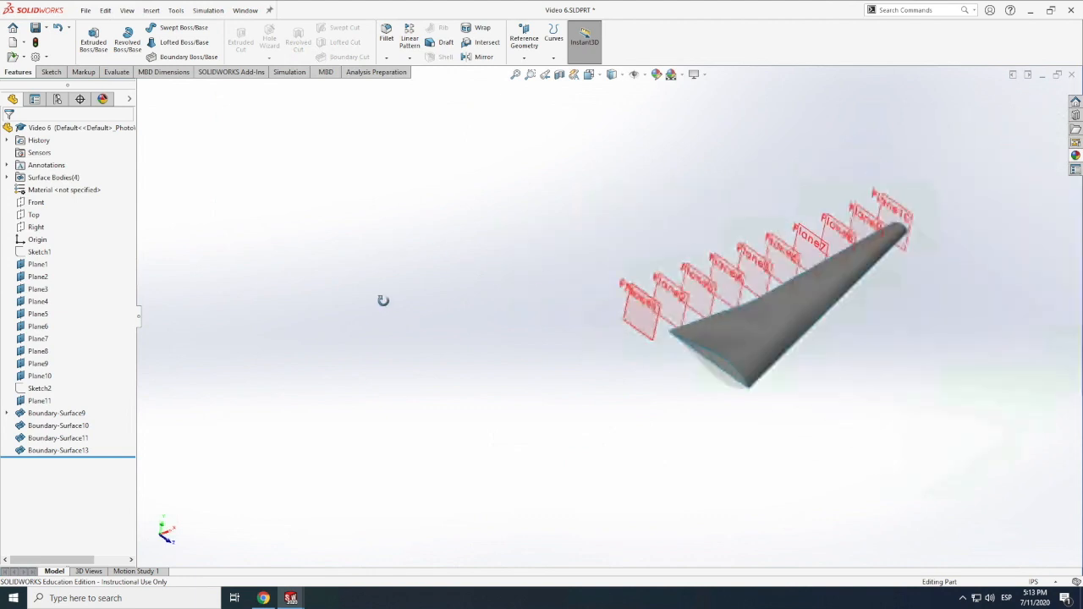
middle_drag(383, 301, 849, 295)
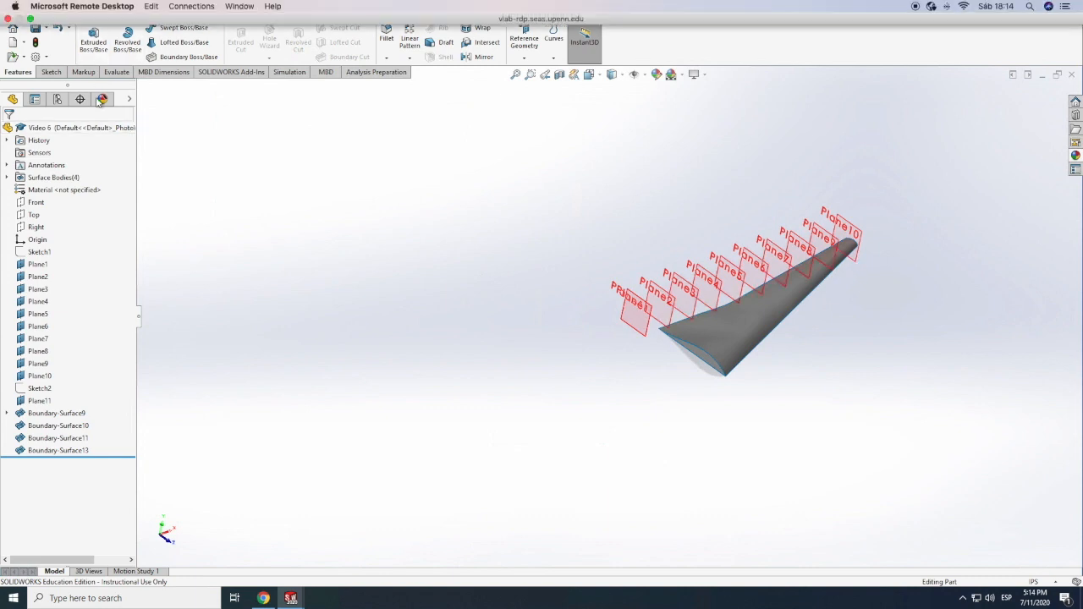
- Open the part file A320-2.SLDPRT from the aviones folder
click(85, 11)
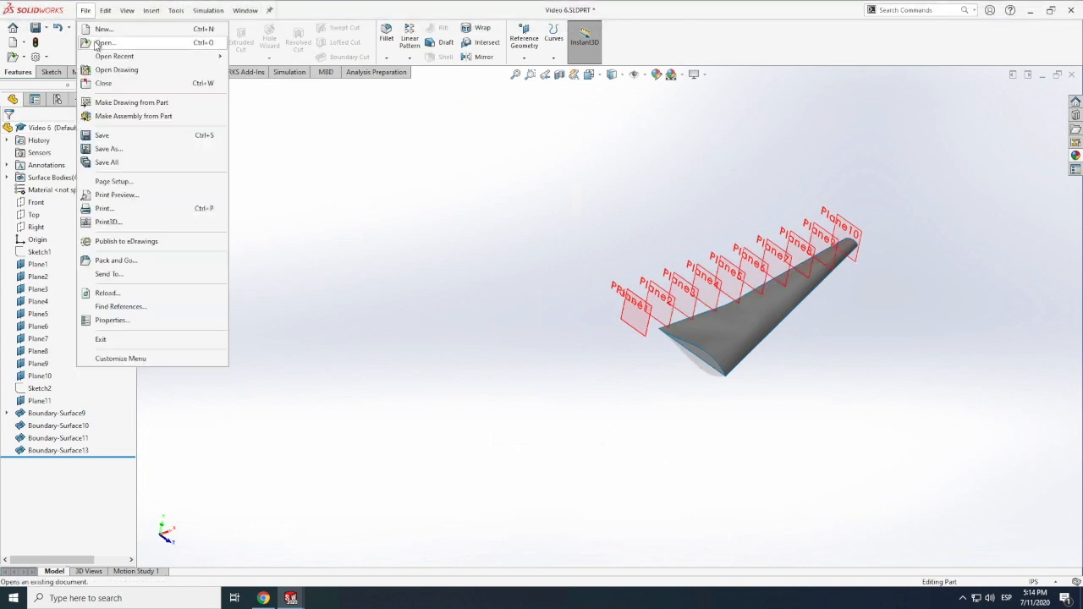
click(95, 42)
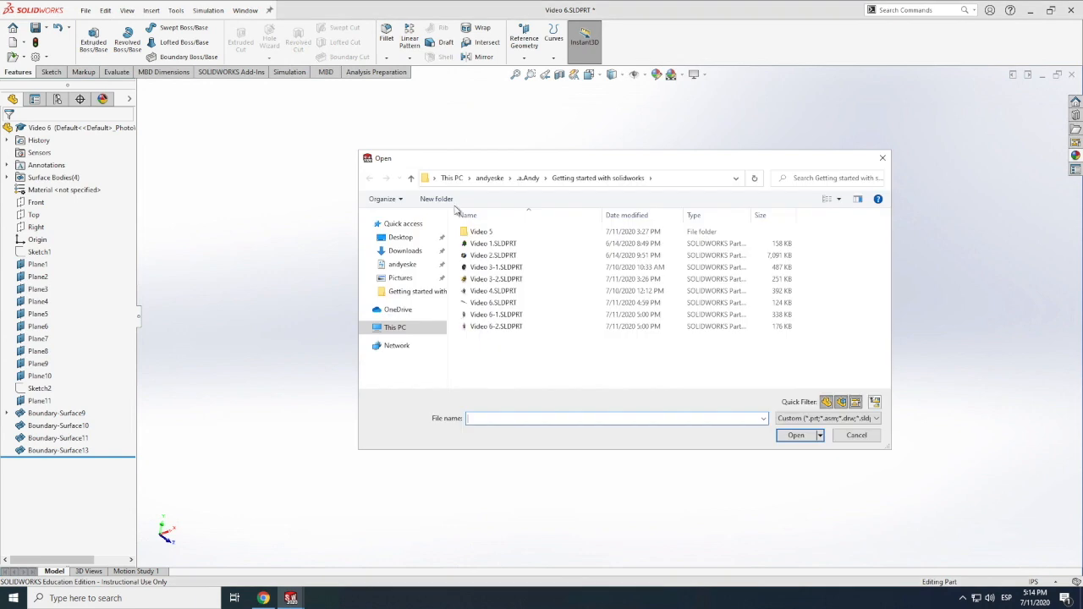
click(402, 266)
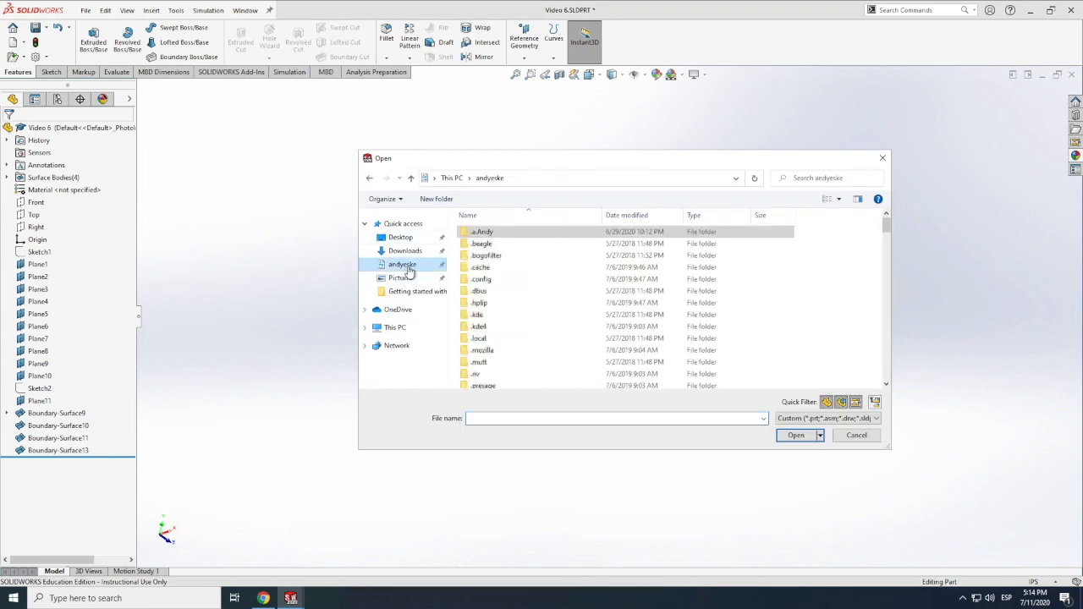
click(480, 235)
double_click(480, 234)
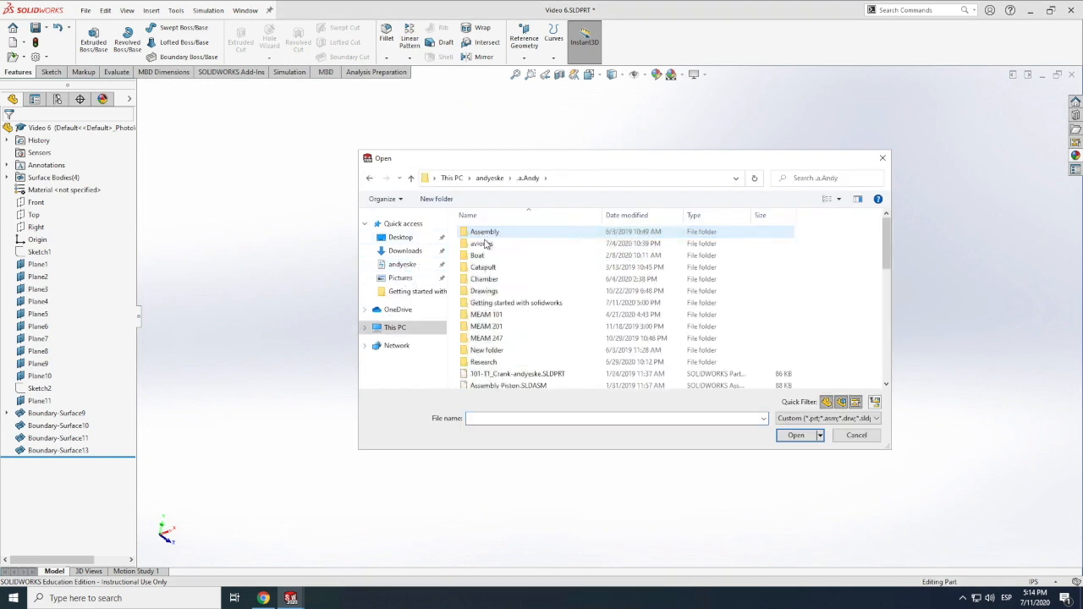
double_click(482, 244)
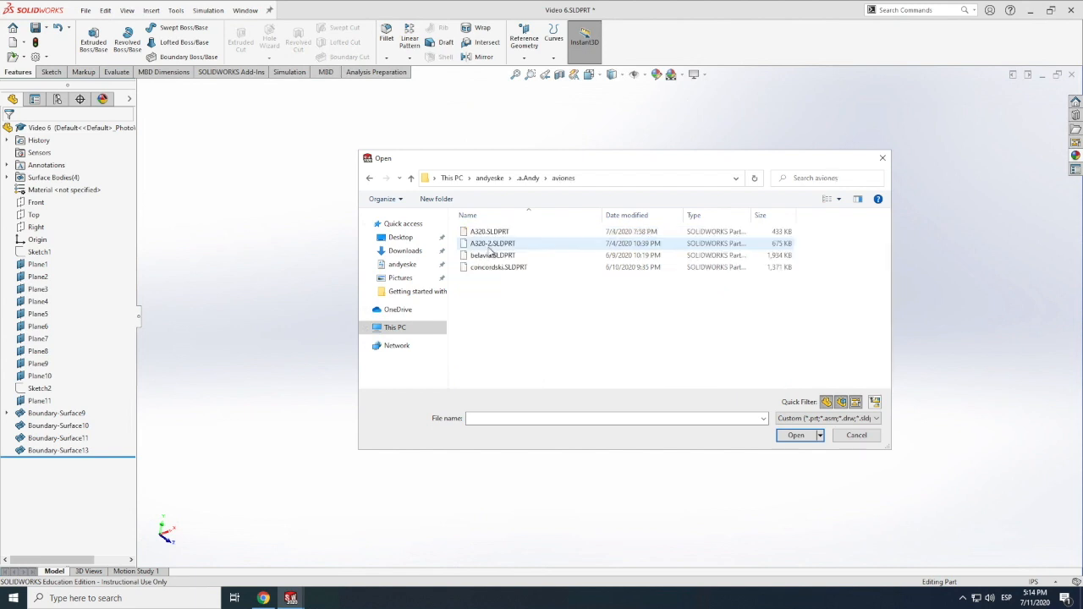
click(491, 245)
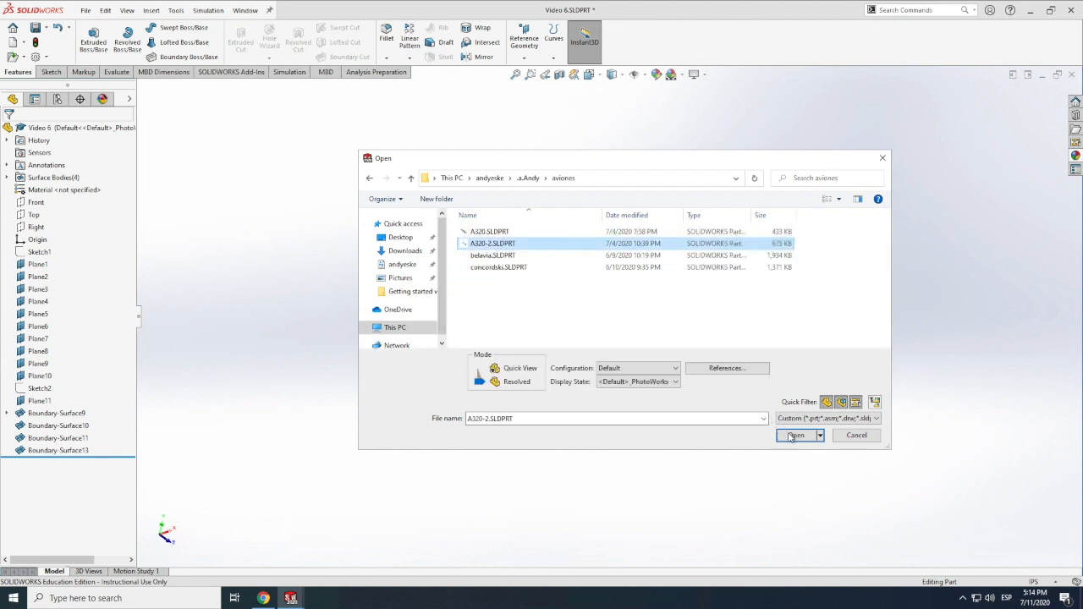
click(793, 435)
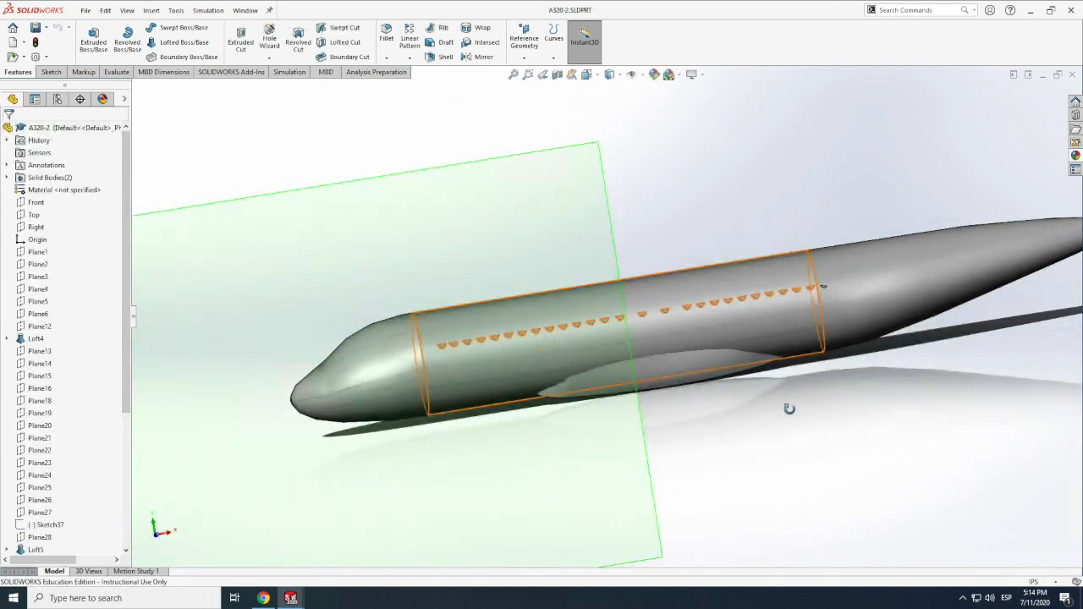
- Rotate the aircraft model to examine the whole fuselage and its row of windows from the side
scroll(789, 415, up, 5)
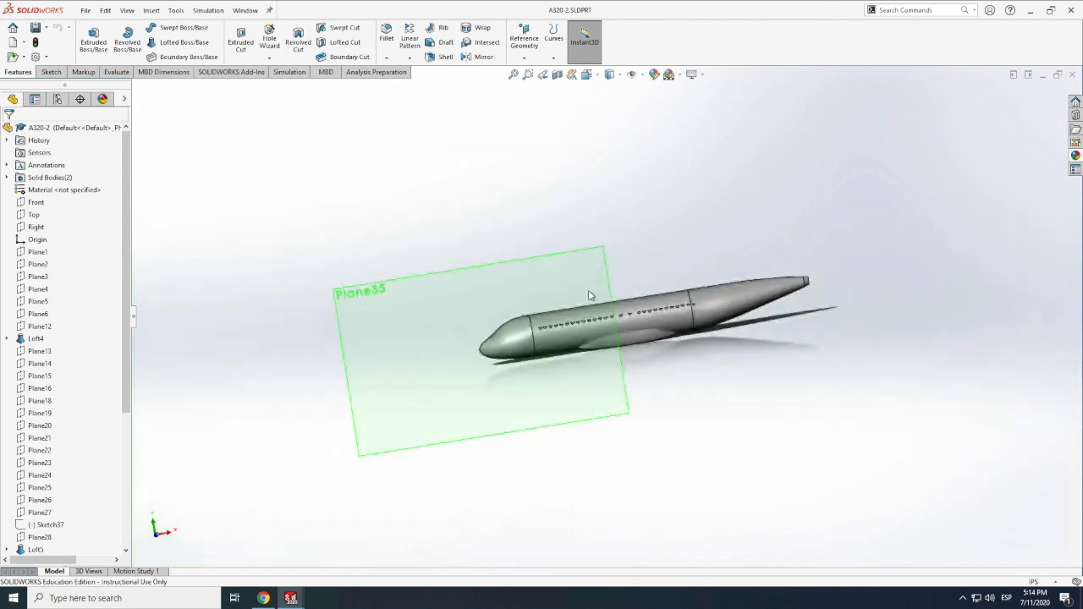
key(ctrl+Up)
click(591, 52)
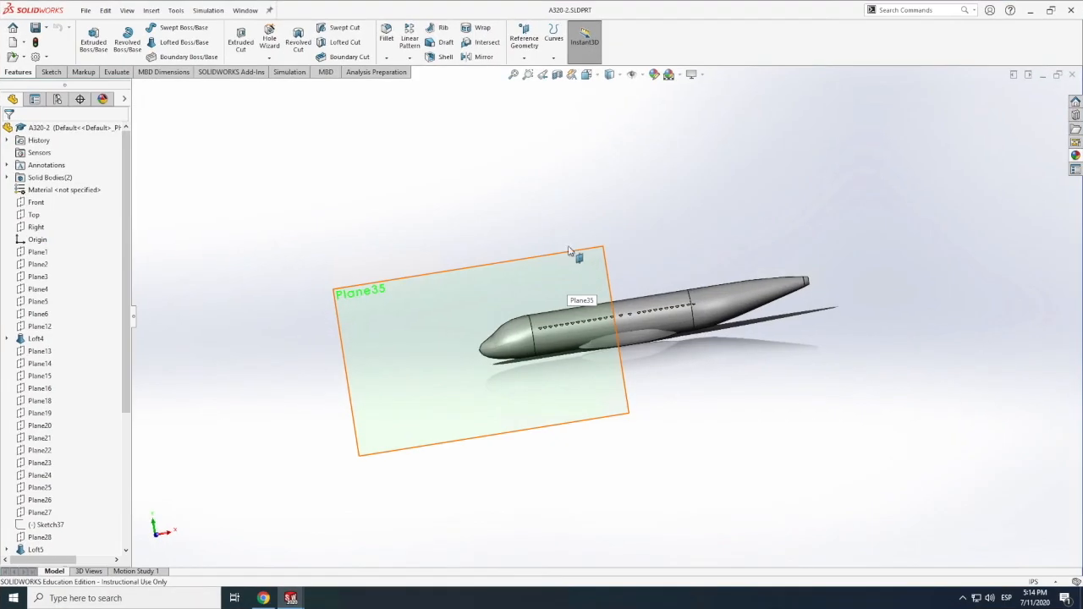
click(127, 10)
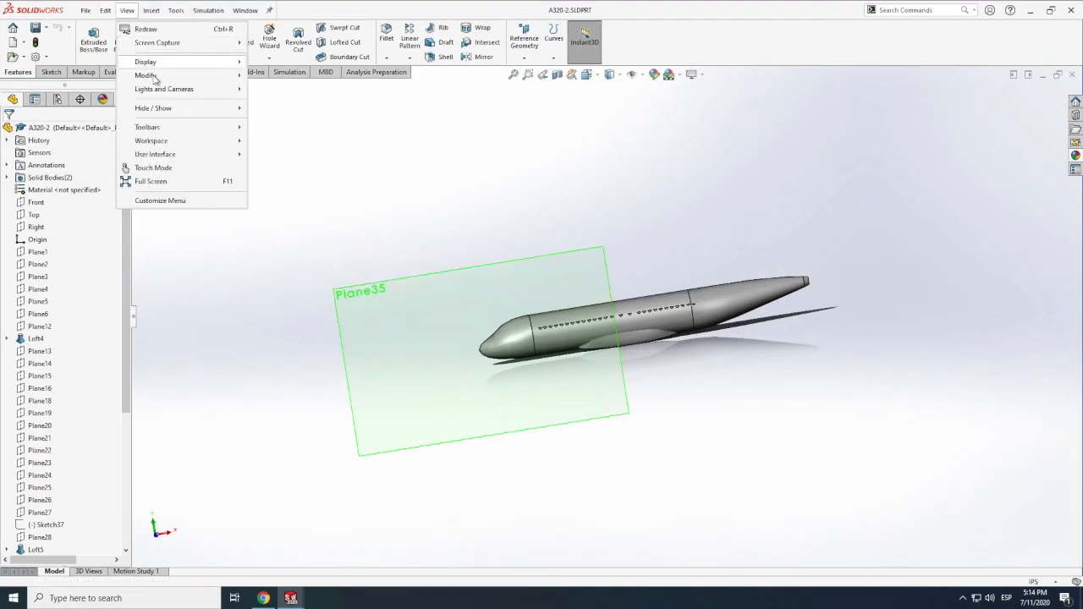
mouse_move(157, 77)
click(274, 144)
drag(583, 361, 525, 373)
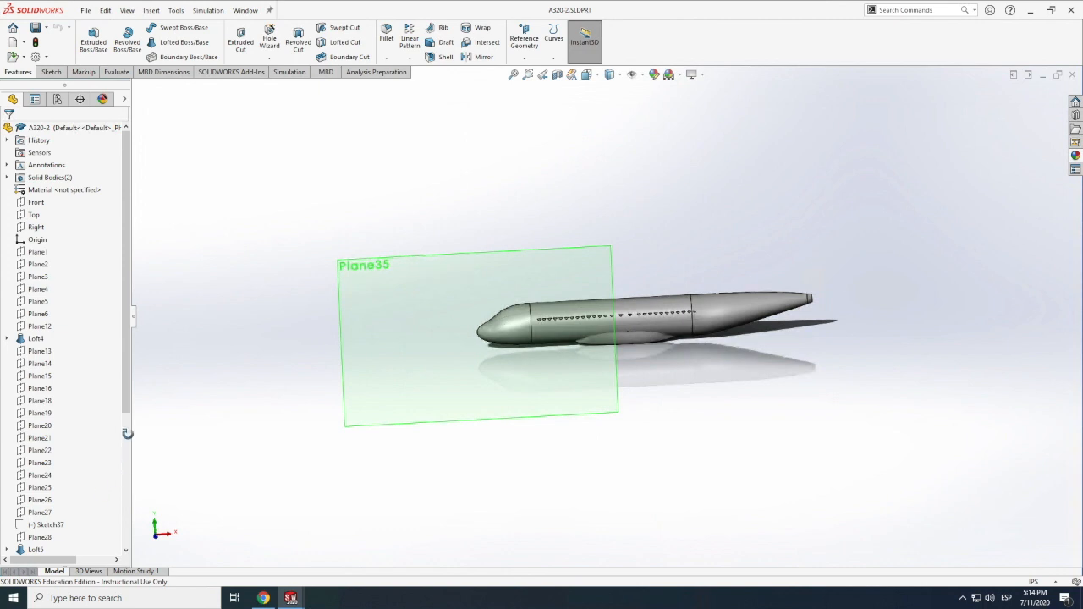
- Delete the Cut-Extrude1 feature that cuts the row of windows into the fuselage
drag(128, 399, 127, 530)
click(25, 538)
right_click(25, 538)
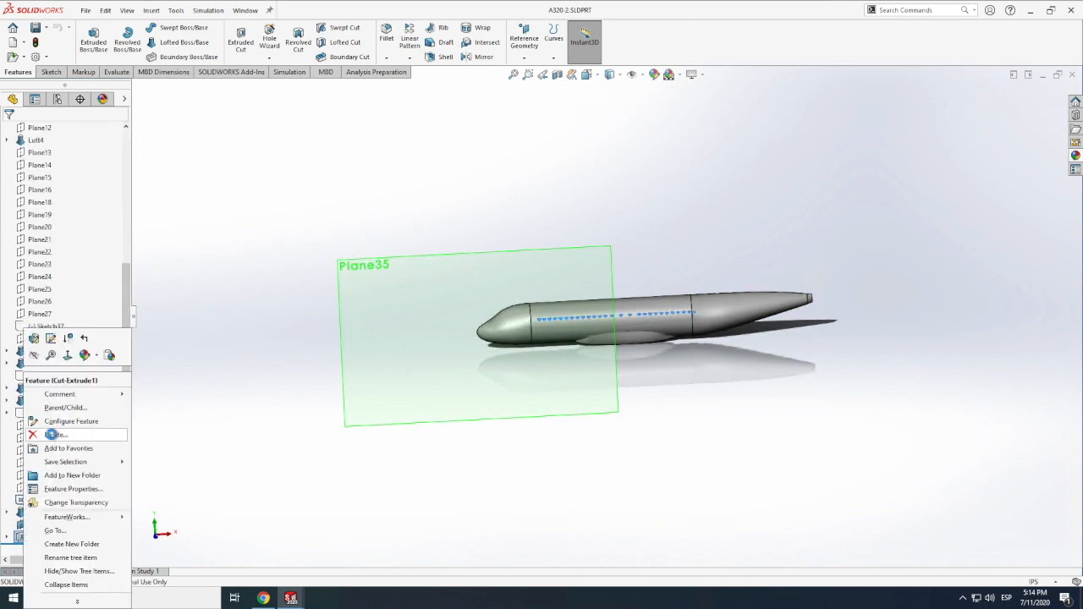
click(52, 436)
click(609, 243)
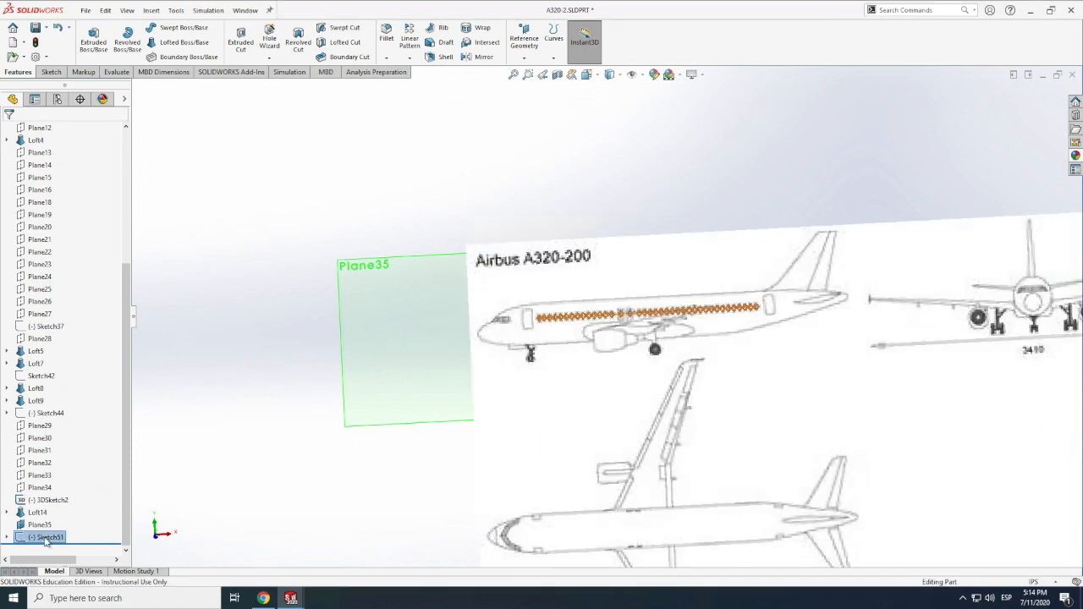
- Delete Sketch51 with the windows together with its dependent Airbus A320-200 sketch picture
click(46, 539)
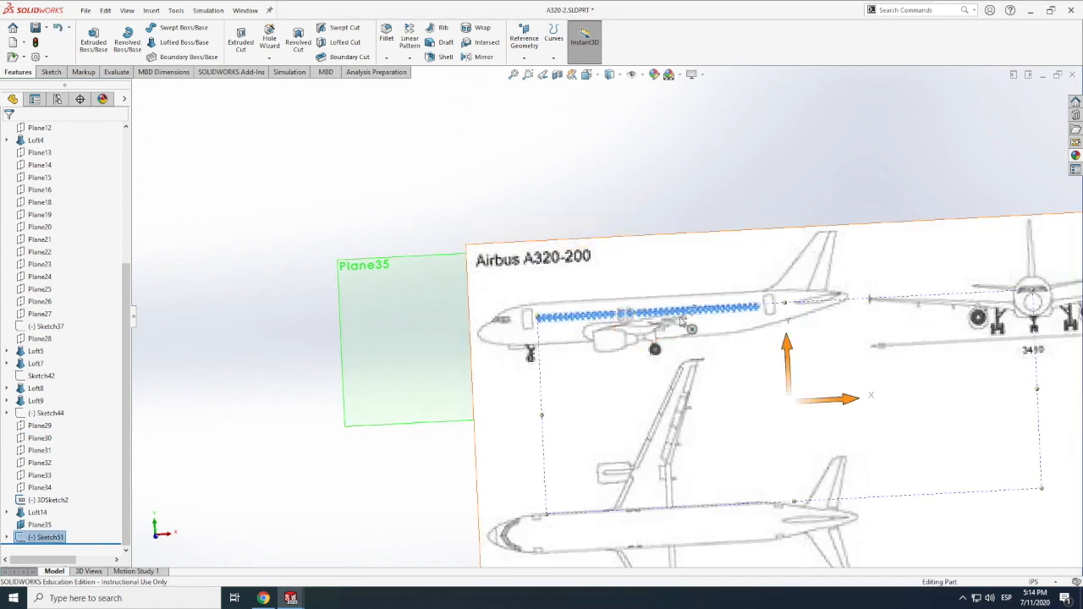
right_click(47, 537)
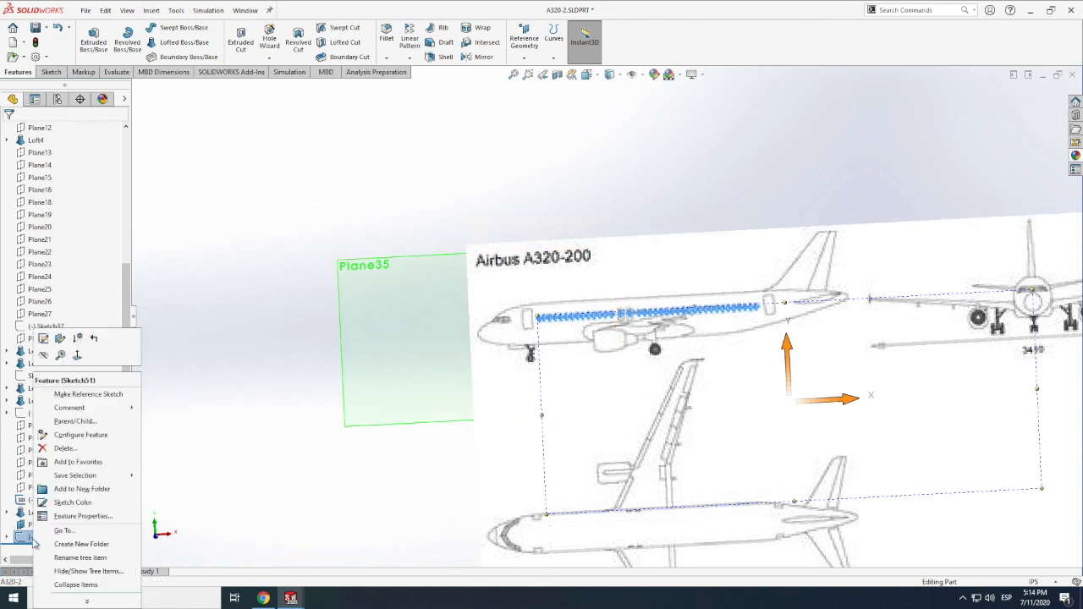
click(64, 449)
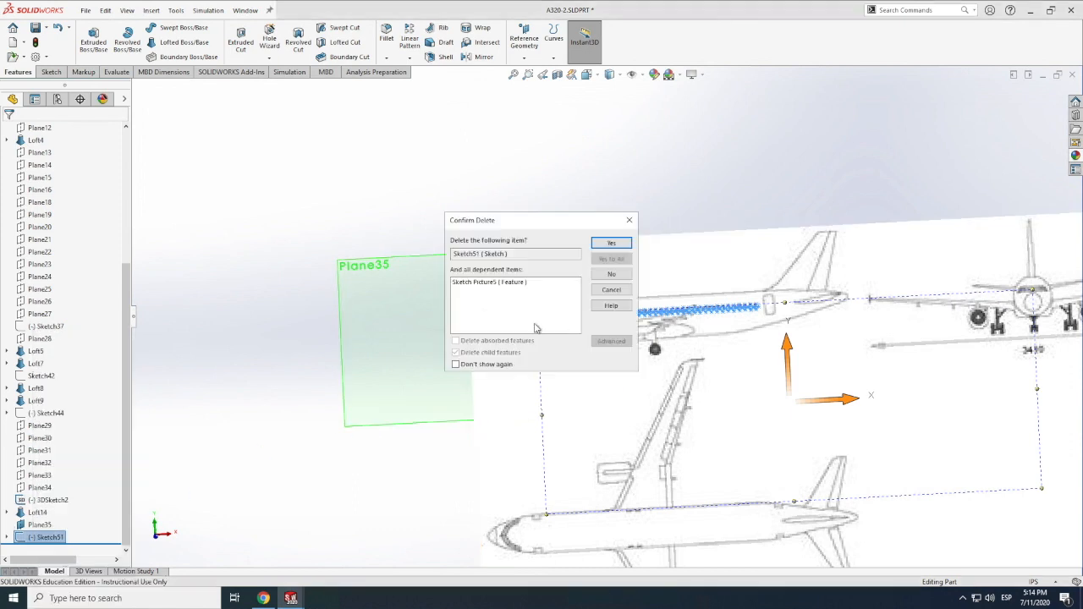
click(610, 243)
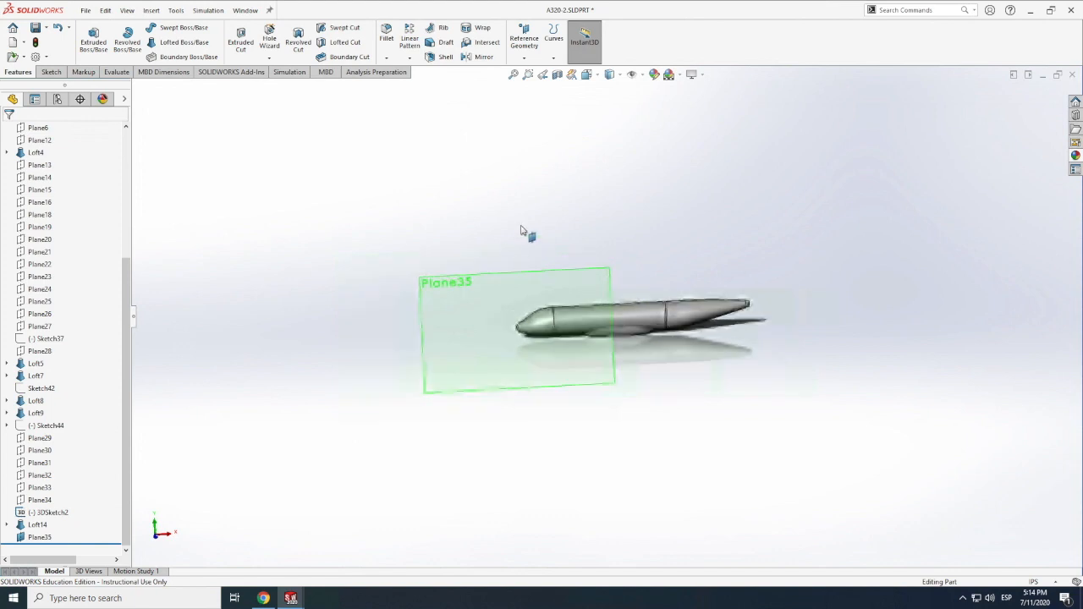
- Examine the lofted fuselage from several angles, including its nose, belly fairing and tapered tail
click(129, 12)
mouse_move(169, 75)
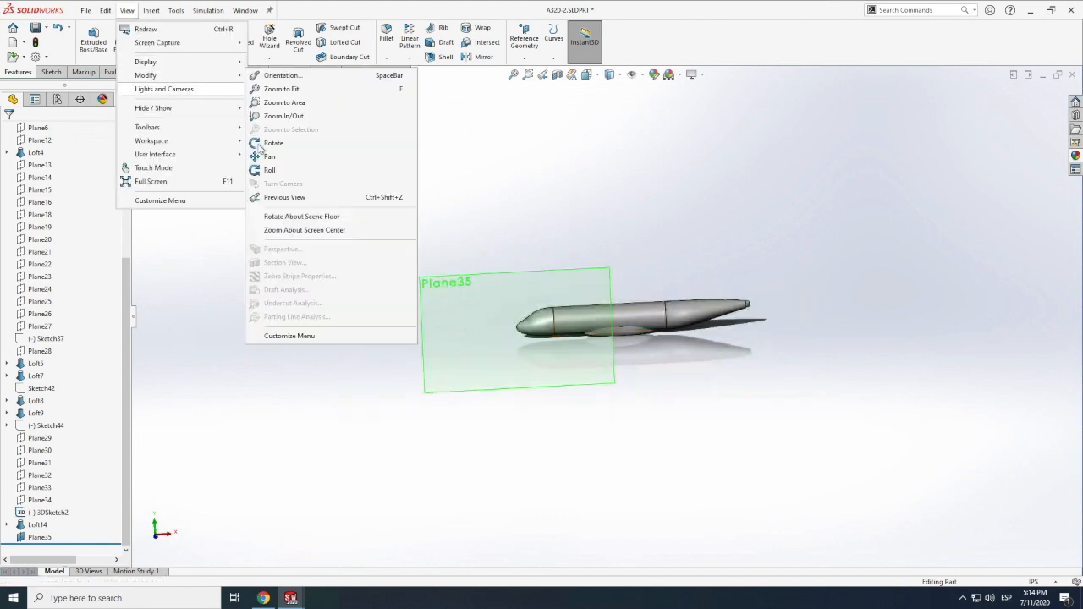
click(272, 144)
drag(642, 338, 644, 324)
scroll(645, 324, down, 8)
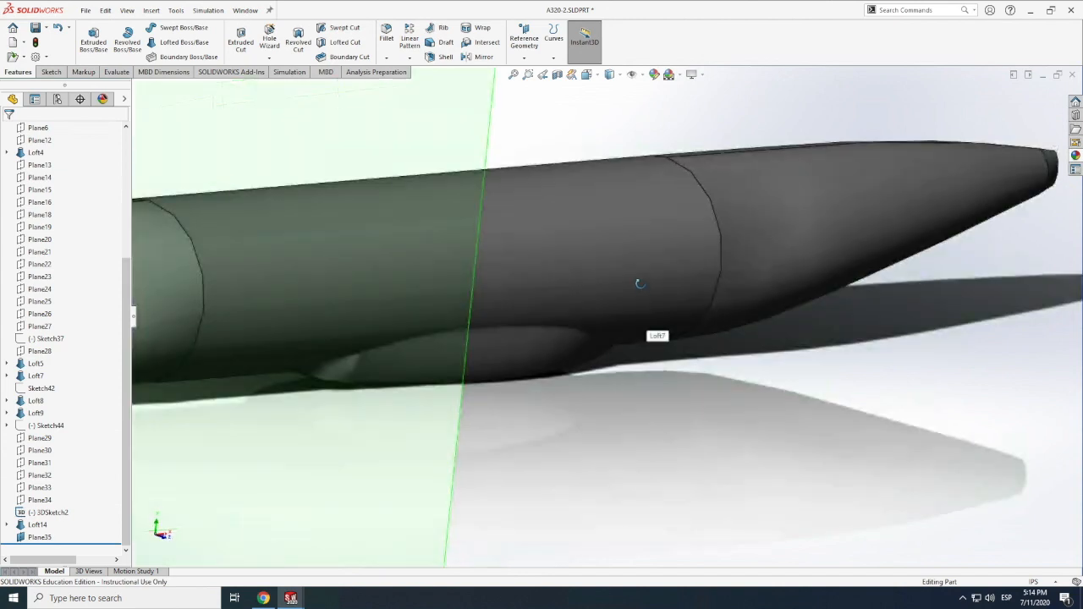
scroll(642, 299, up, 8)
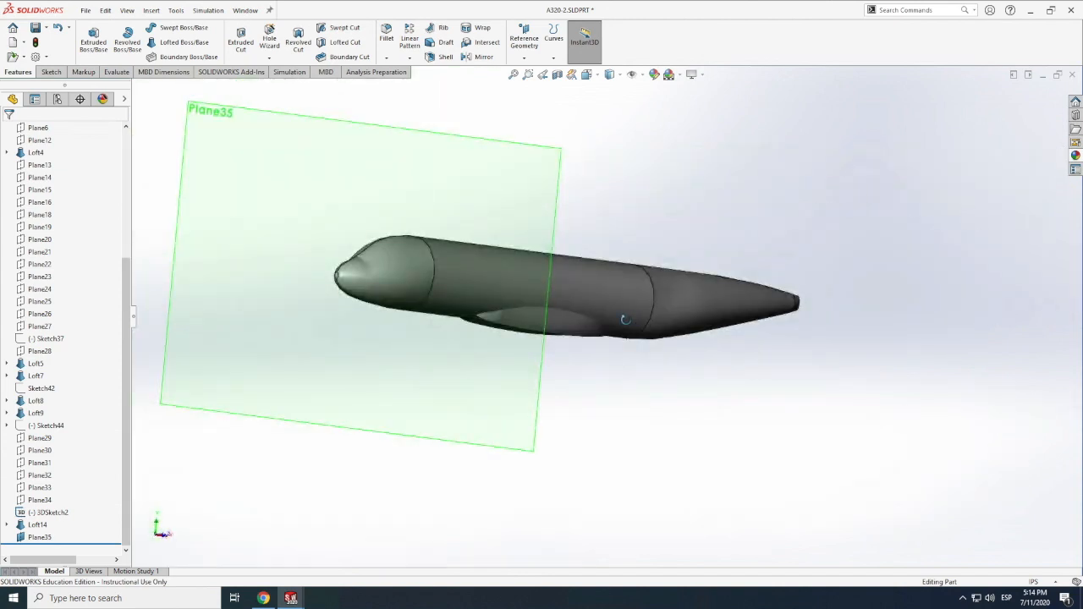
scroll(624, 318, up, 7)
drag(580, 313, 507, 305)
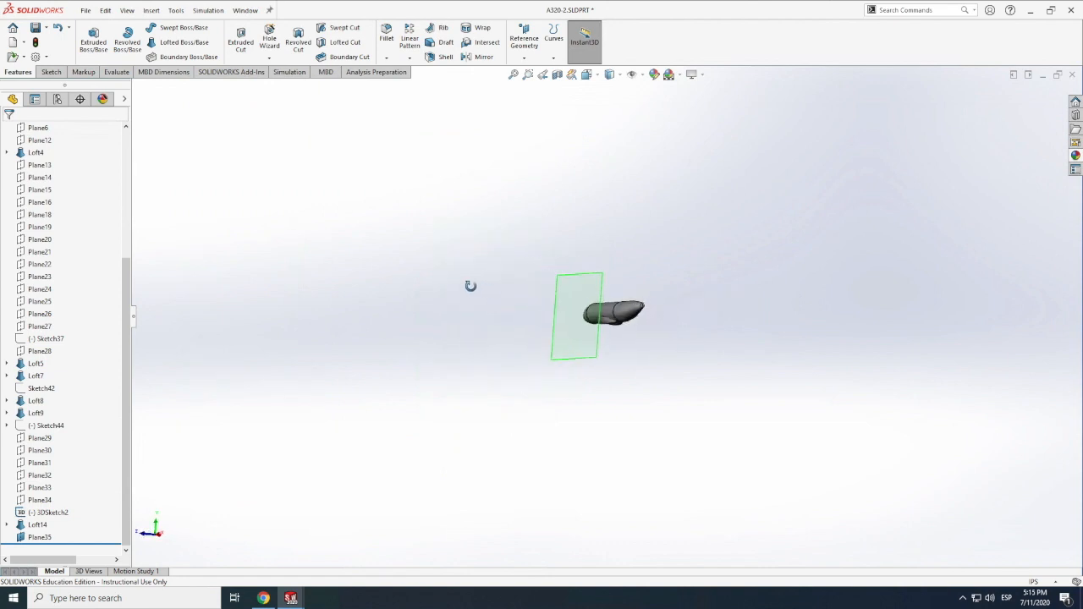
drag(550, 292, 630, 308)
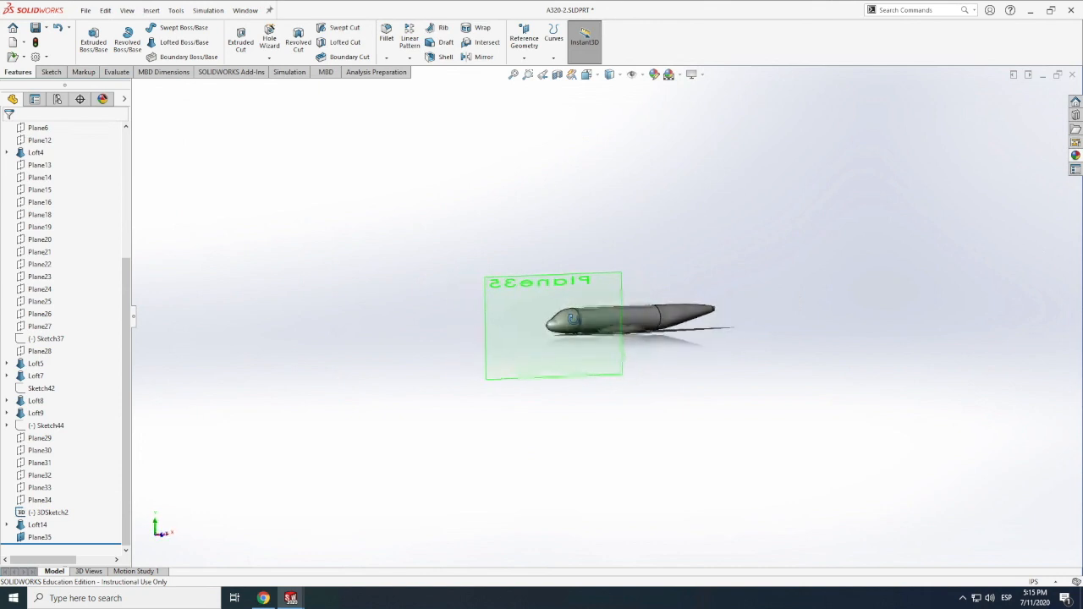
scroll(573, 319, down, 6)
mouse_move(573, 319)
middle_down()
mouse_move(616, 320)
mouse_move(560, 319)
middle_up()
scroll(548, 344, down, 3)
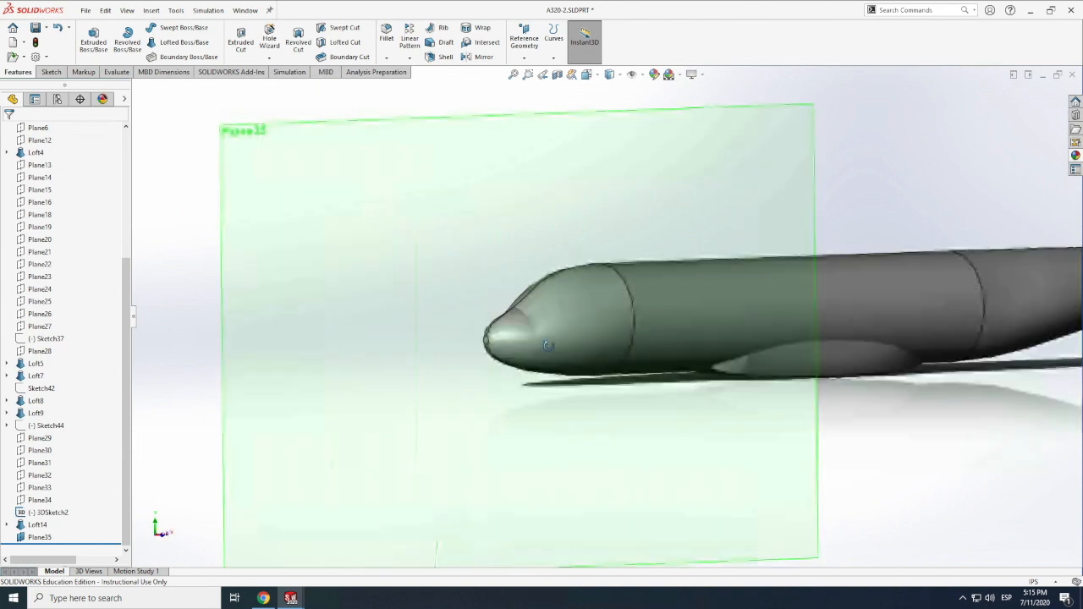
scroll(511, 355, up, 5)
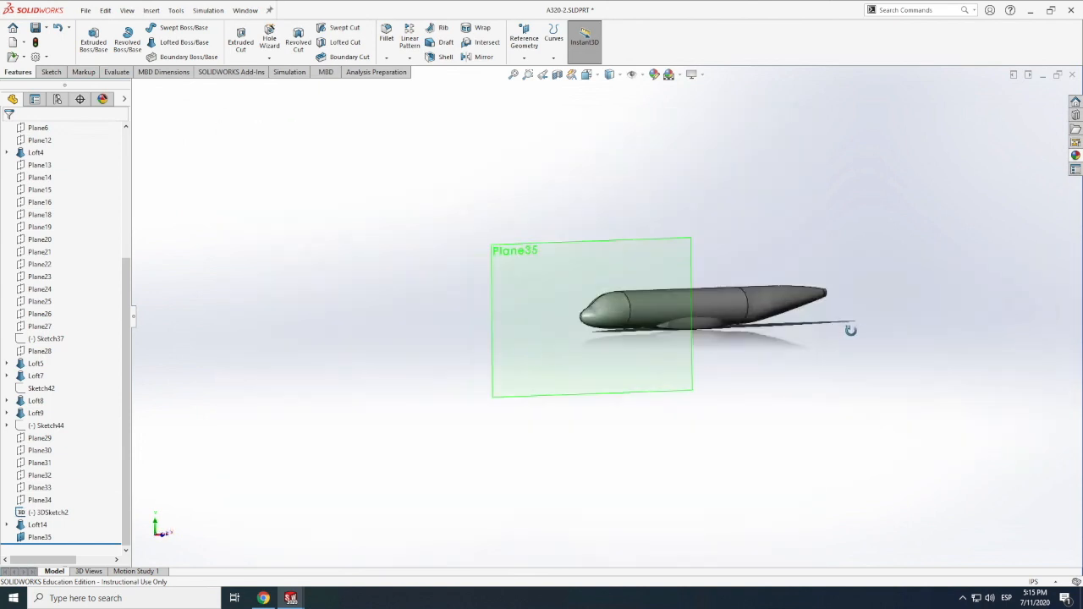